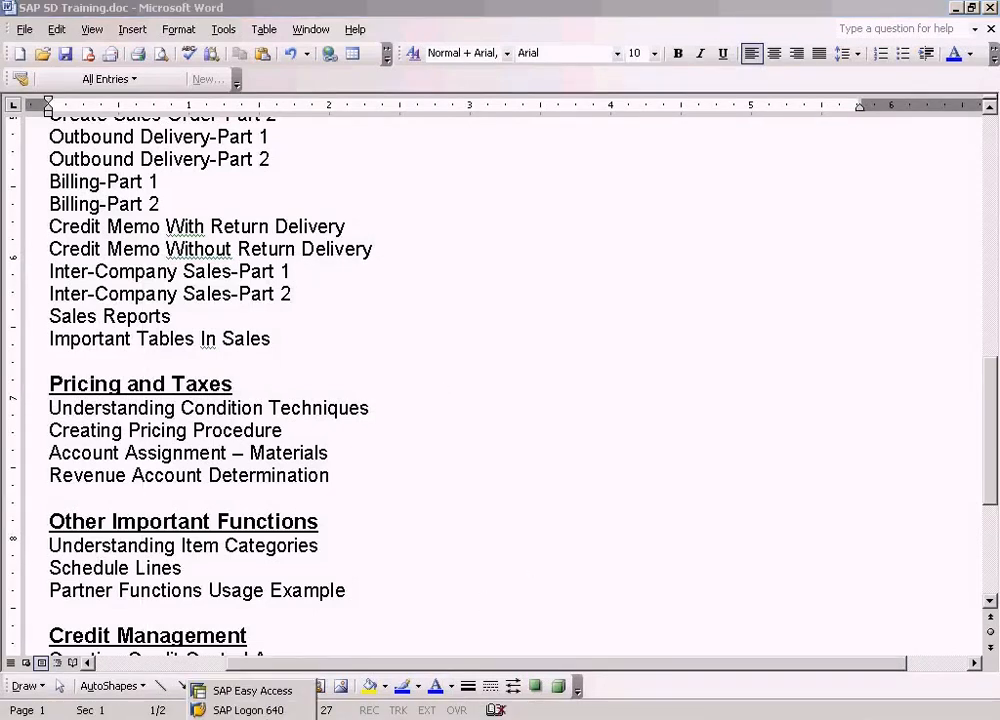
- Switch to SAP Easy Access and start a new sales order in transaction VA01 with order type aebo
click(255, 690)
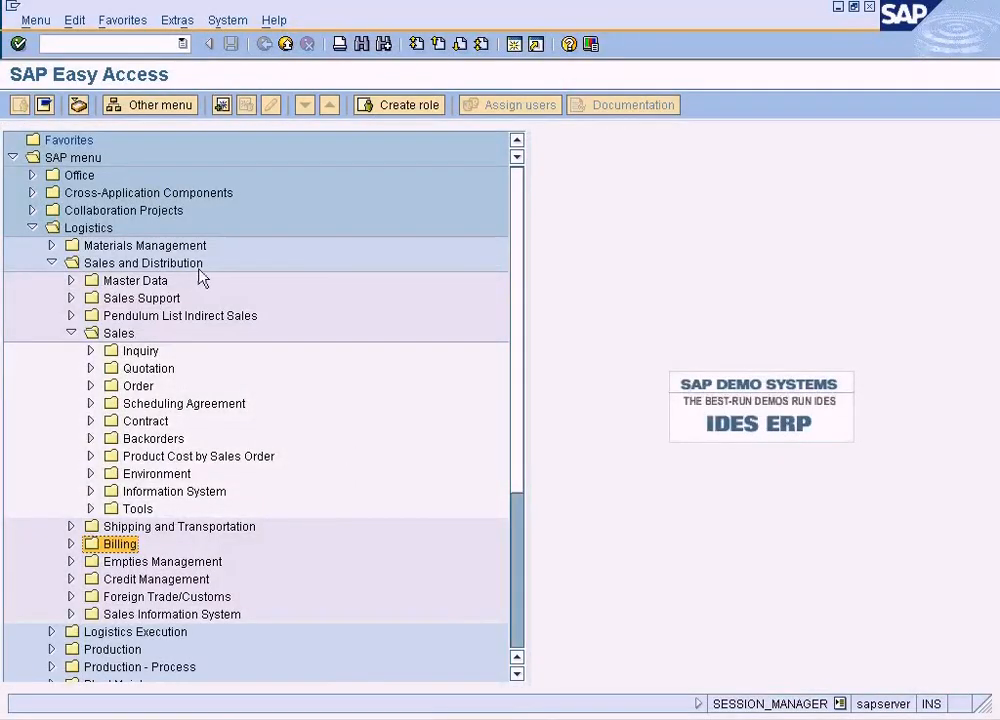
click(142, 44)
text(va01)
key(Return)
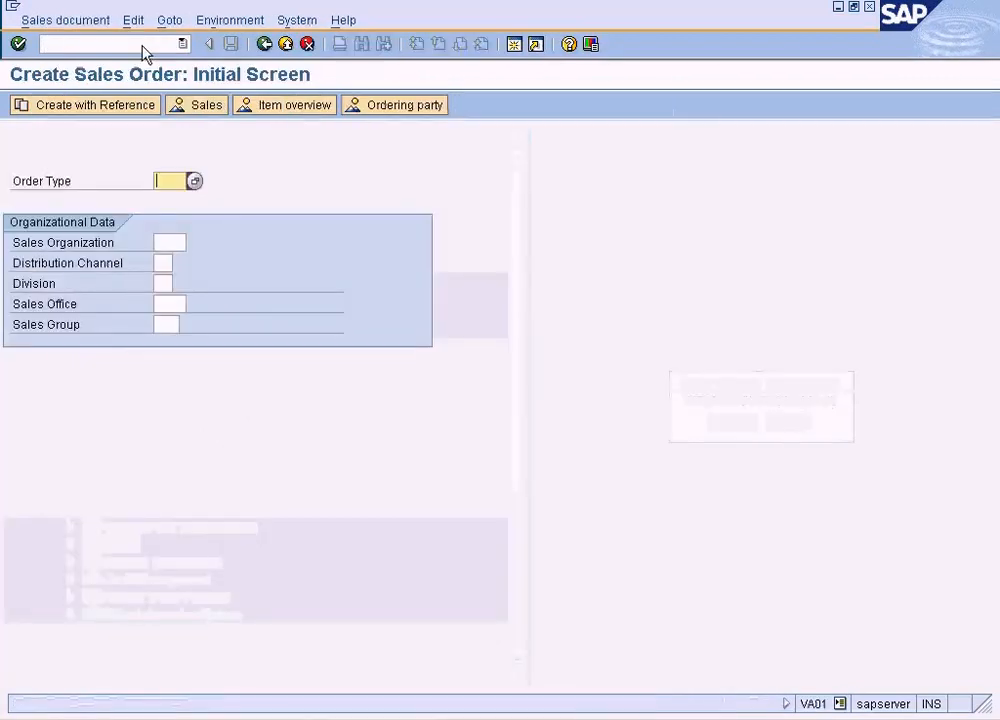
text(aebo)
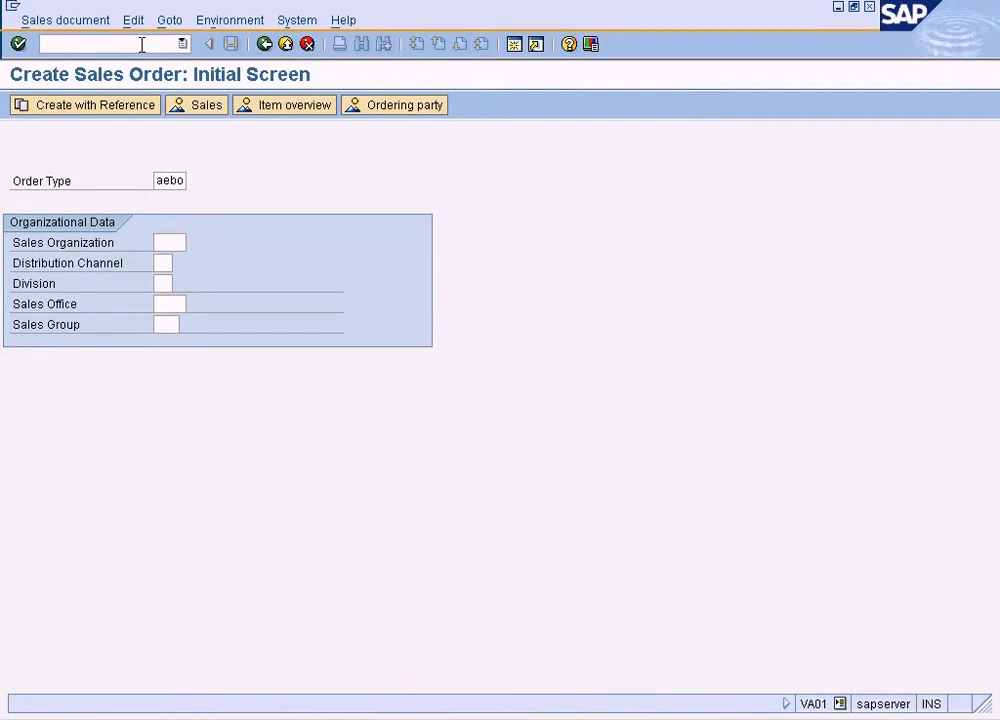
key(Return)
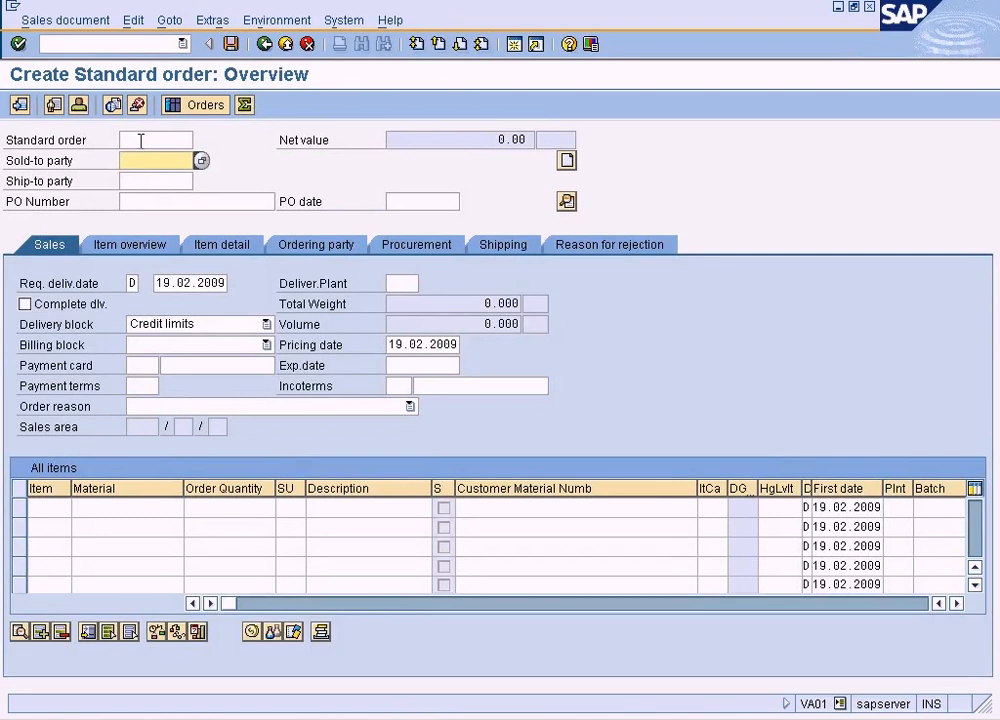
- Search customers of sales organization NY and choose the entry with distribution channel RE and division LP as sold-to party
click(202, 161)
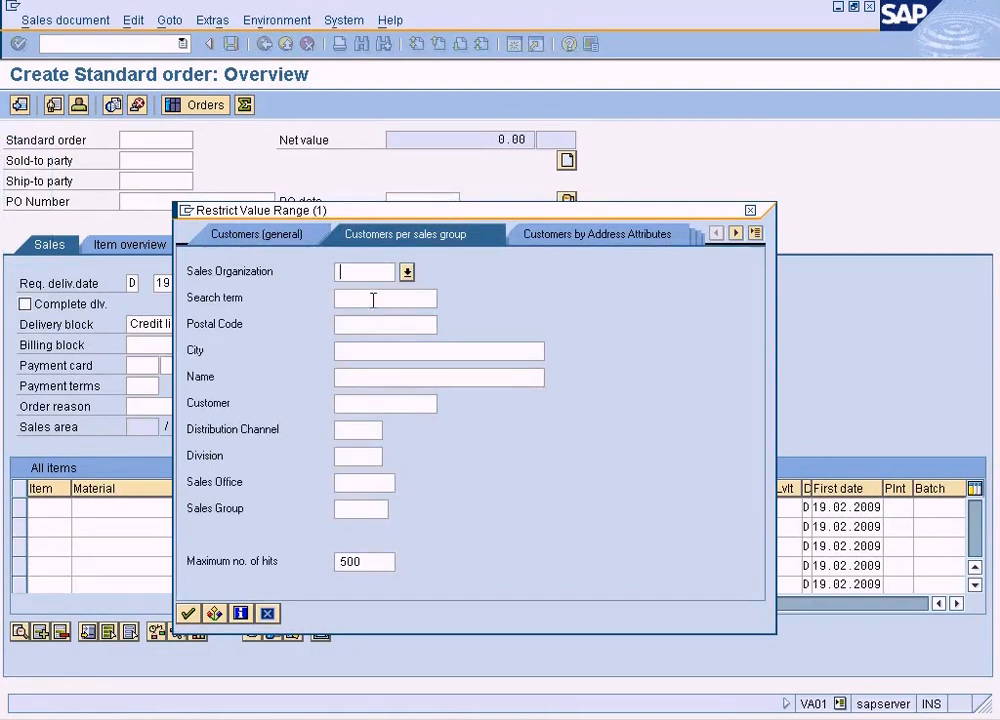
text(NY)
key(Return)
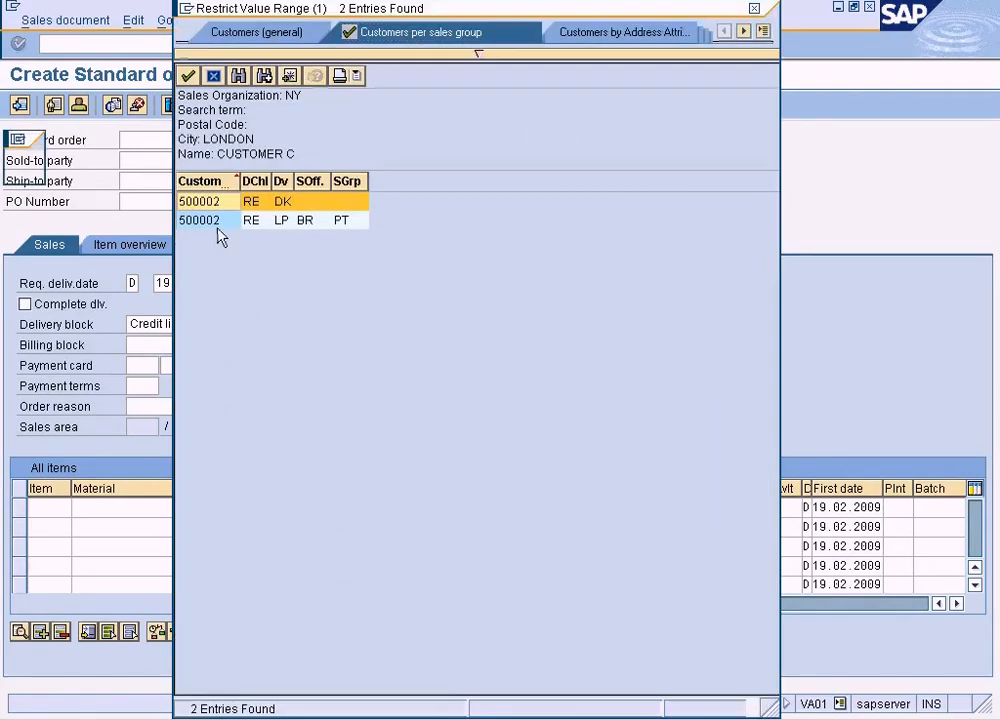
click(279, 220)
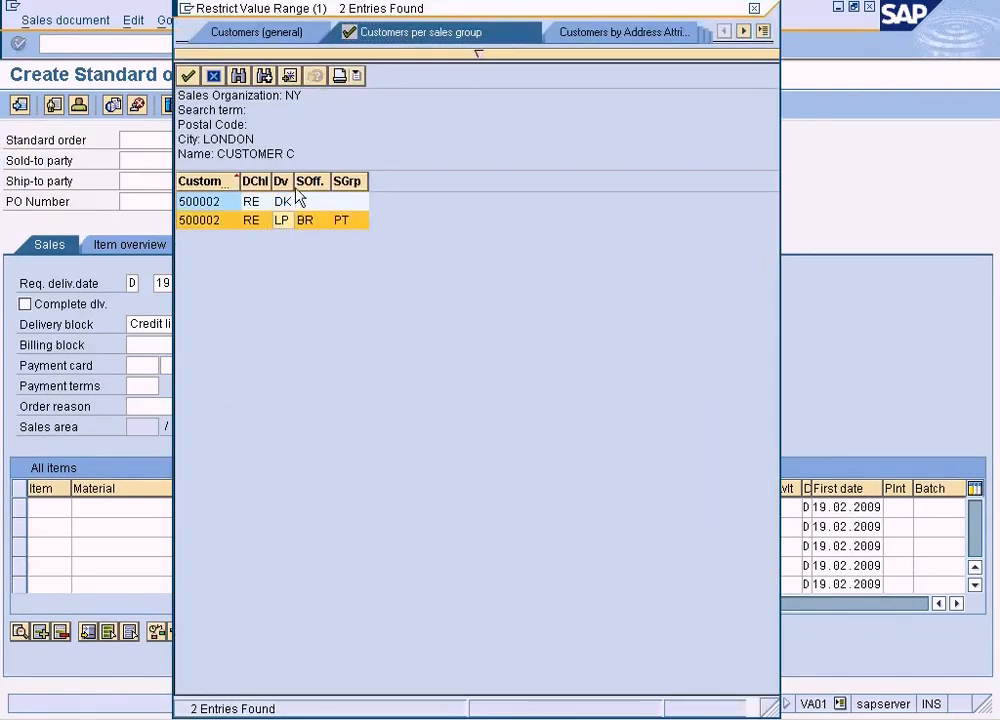
double_click(224, 222)
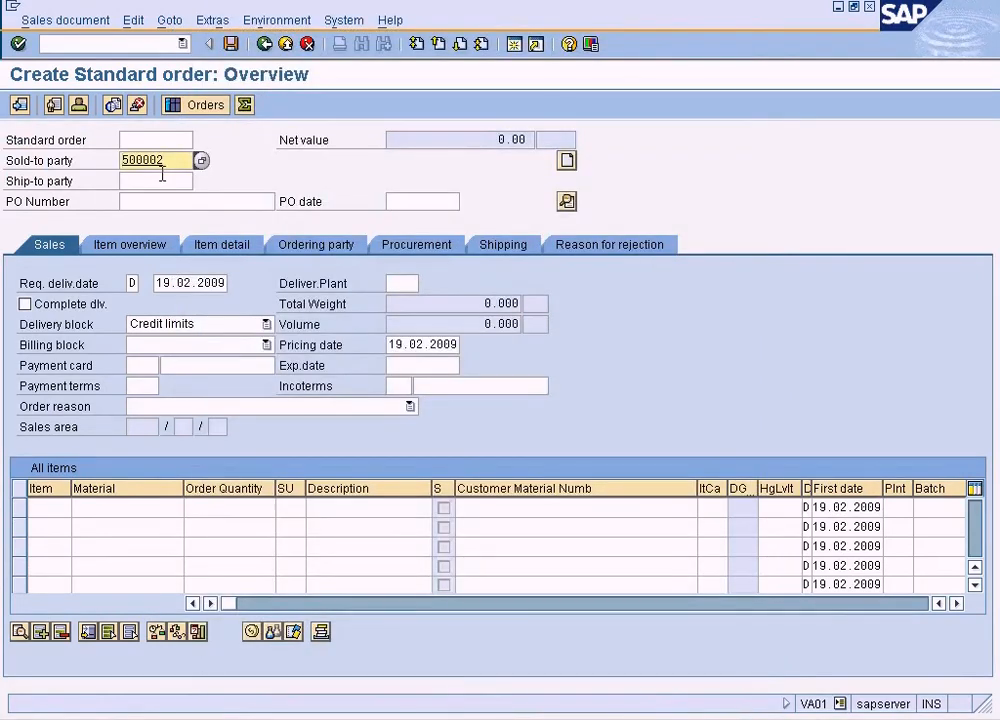
- Enter material 1247 with an order quantity of 5 as the first order item
click(125, 505)
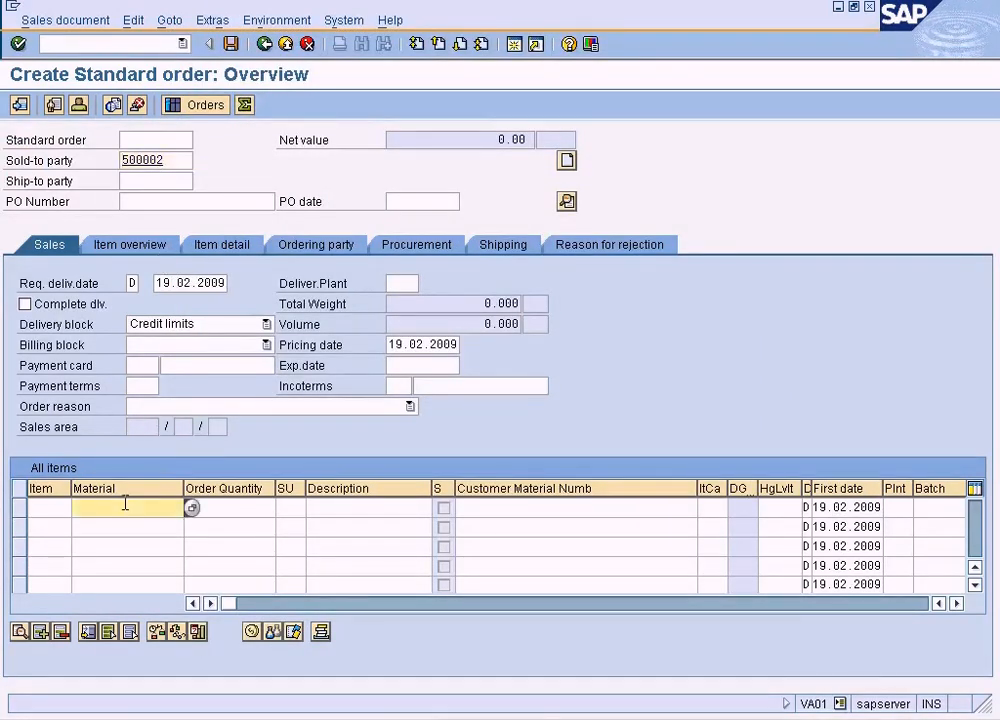
text(1247)
click(227, 503)
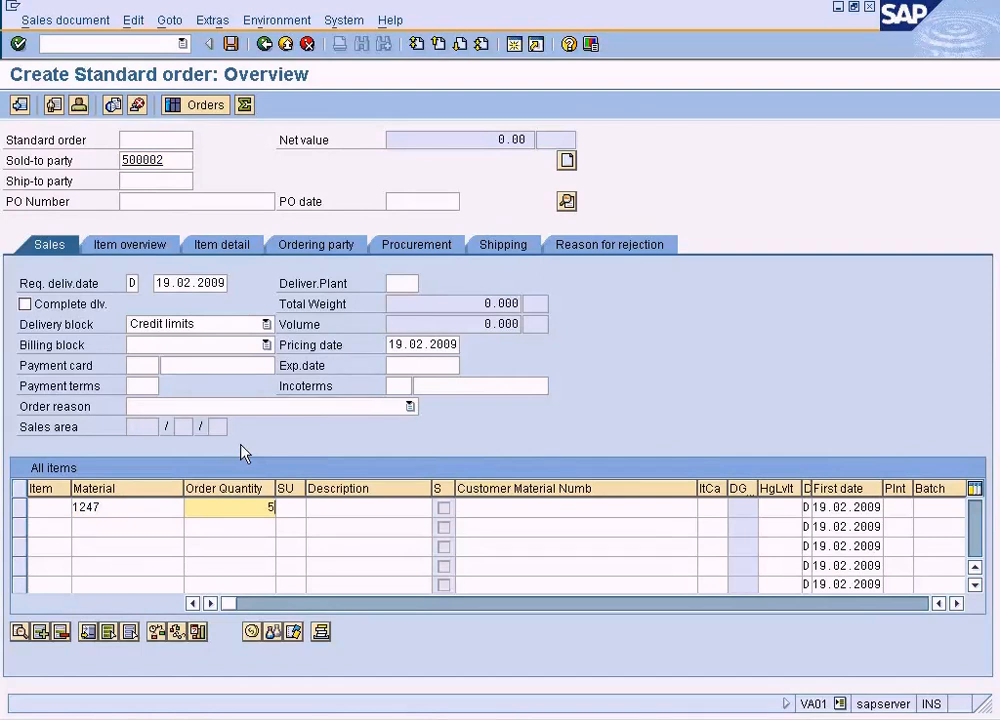
key(Return)
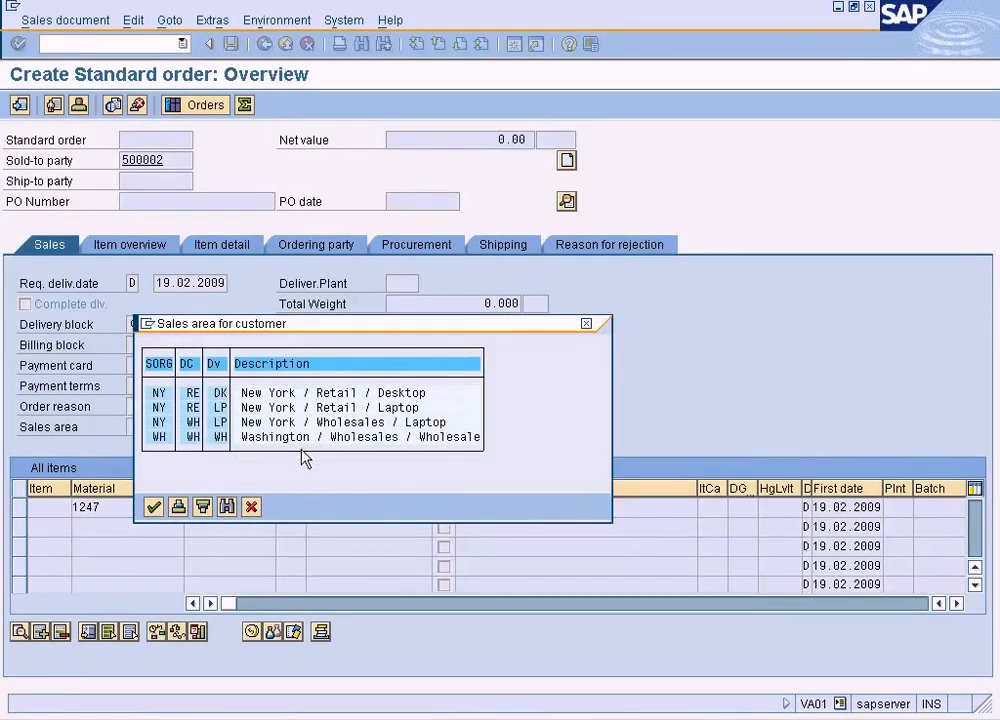
- Choose the sales area NY / RE / LP (New York / Retail / Laptop) for the customer
click(162, 408)
click(190, 409)
click(220, 409)
double_click(219, 410)
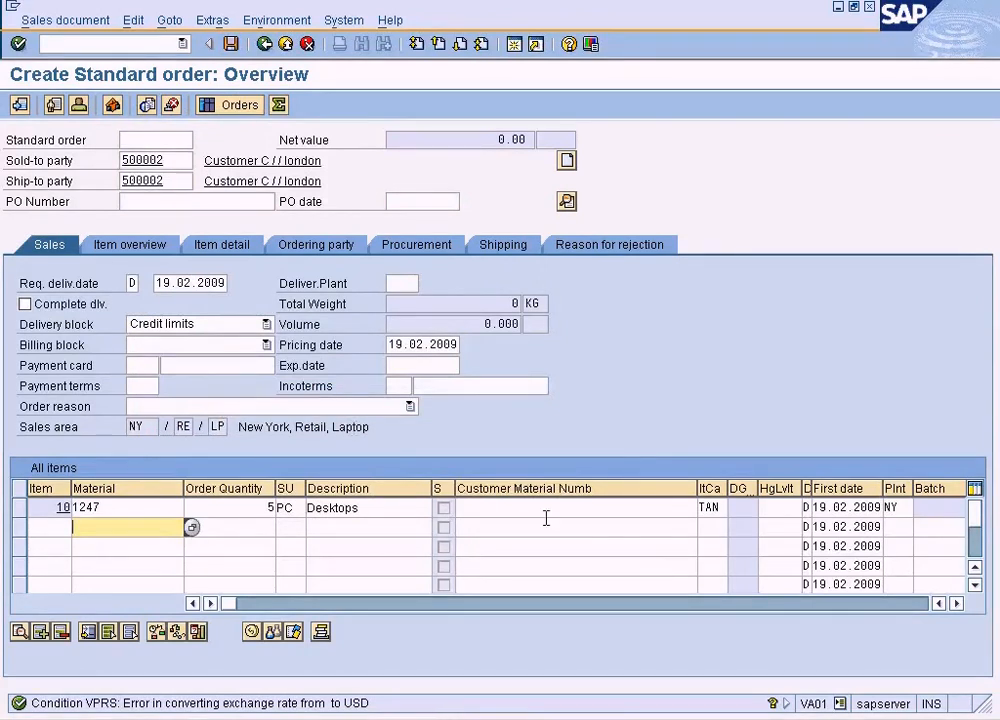
- Check the inter-company sales diagram in Paint, then return to SAP and set the delivering plant of item 10 to DALL
drag(911, 511, 919, 511)
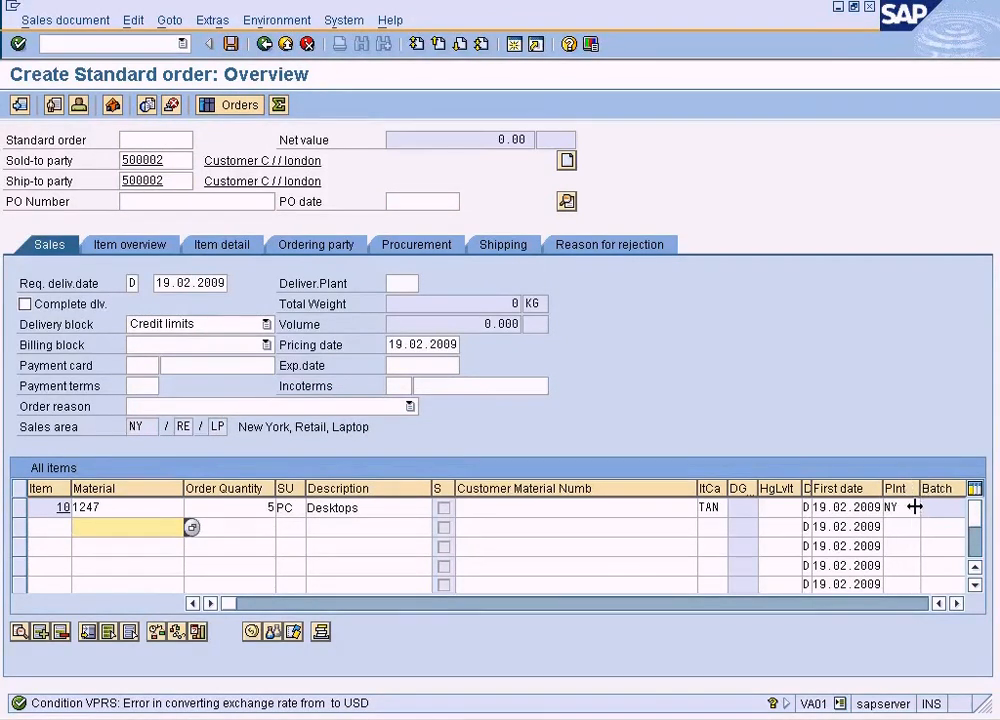
click(905, 507)
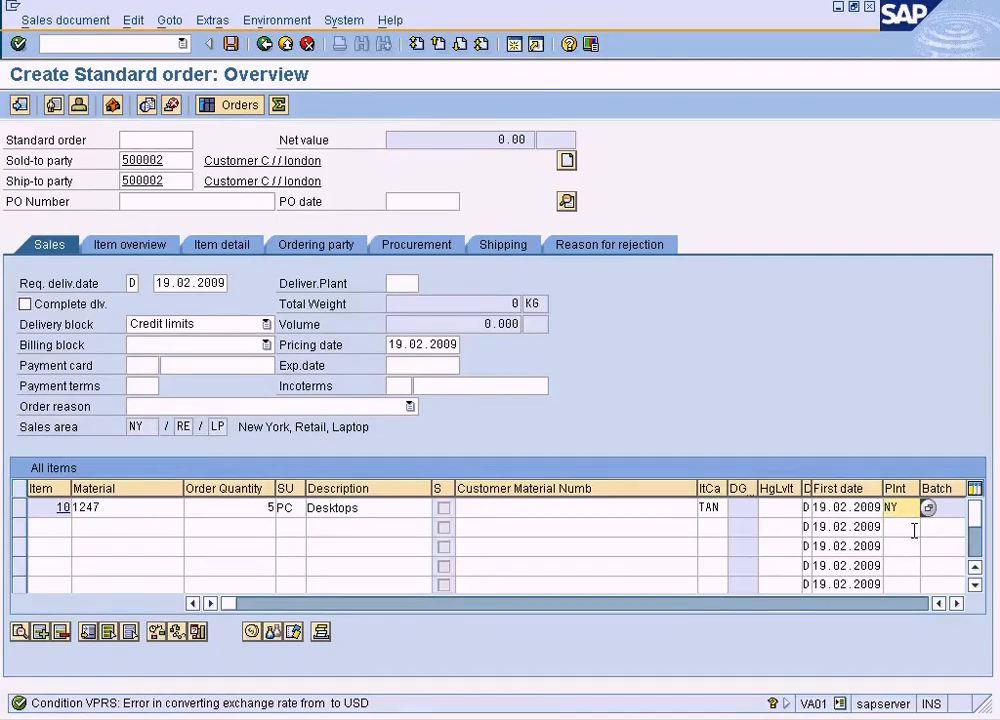
click(570, 718)
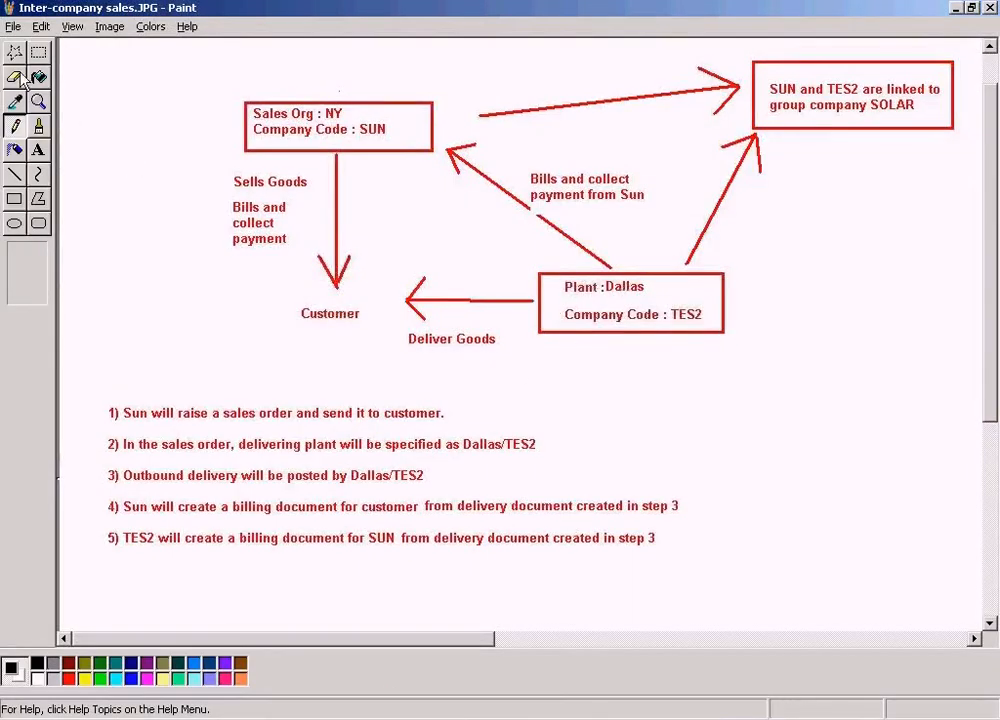
click(275, 717)
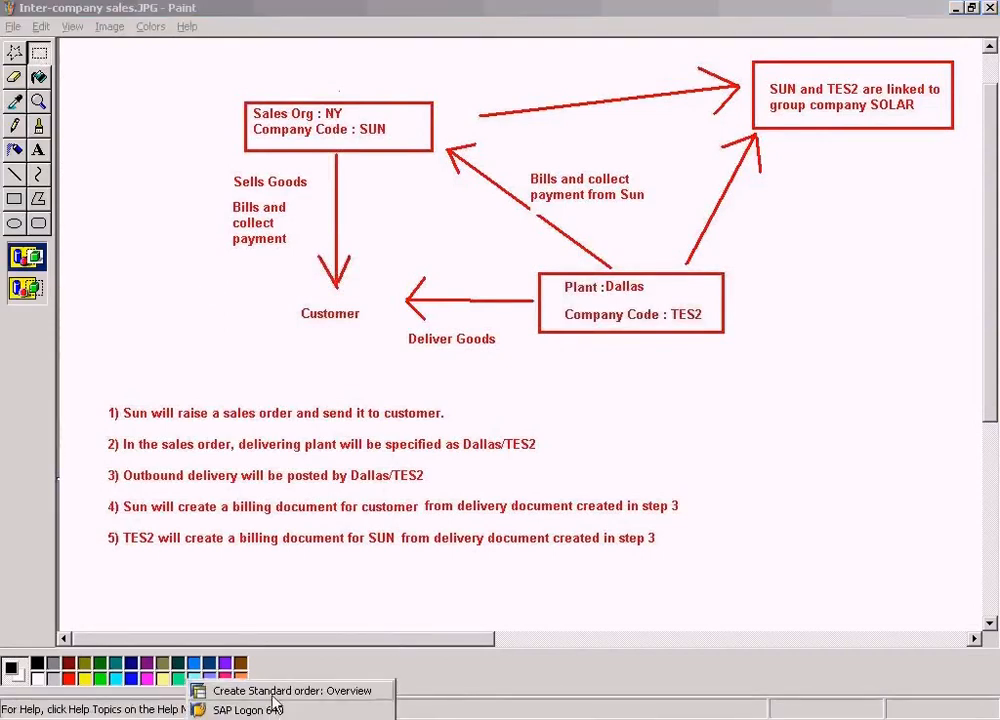
click(285, 690)
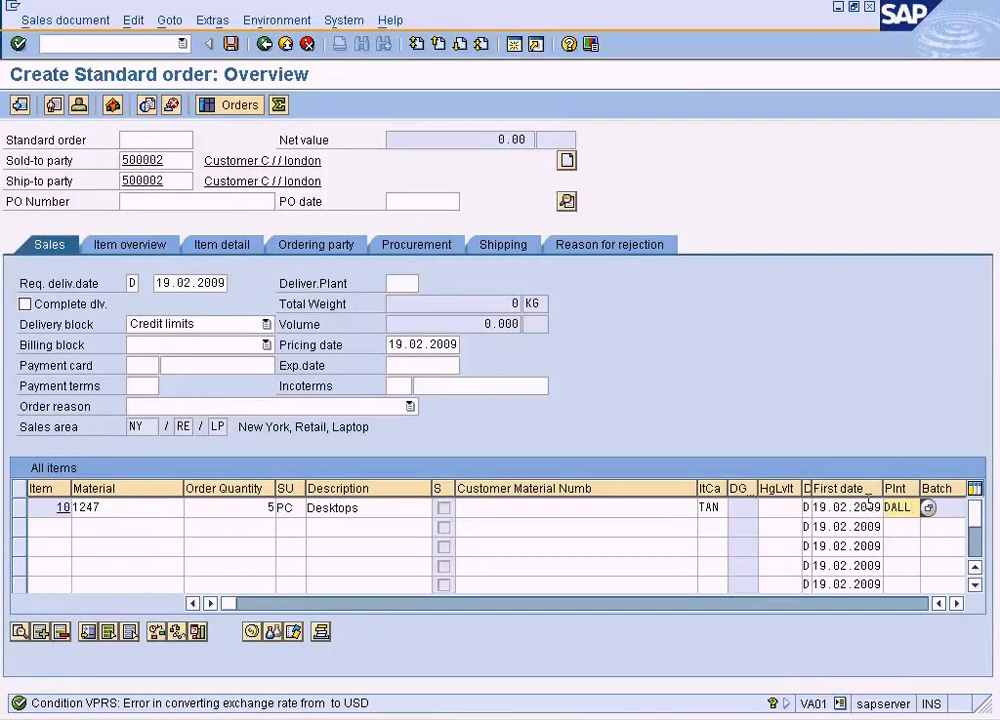
key(Return)
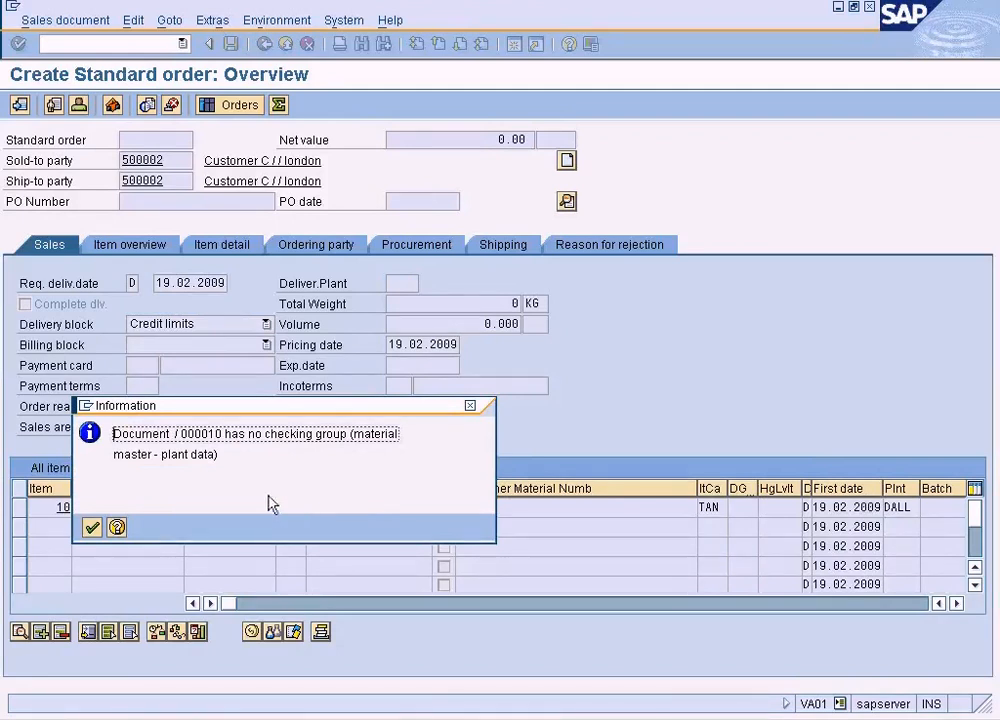
click(91, 527)
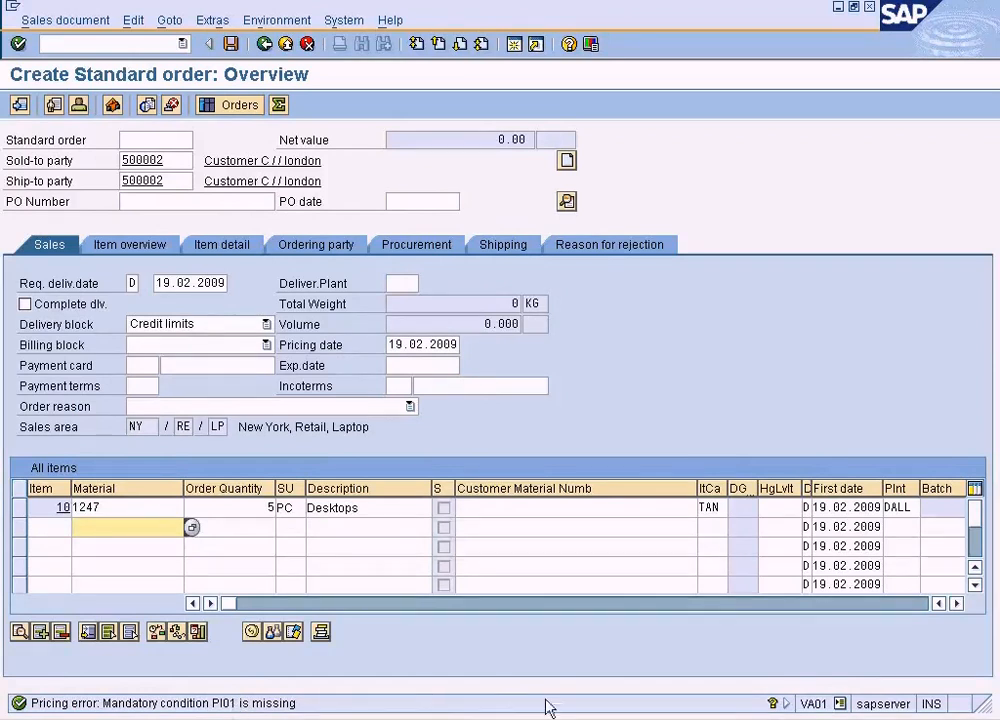
- Open an additional SAP session alongside the sales order
click(516, 47)
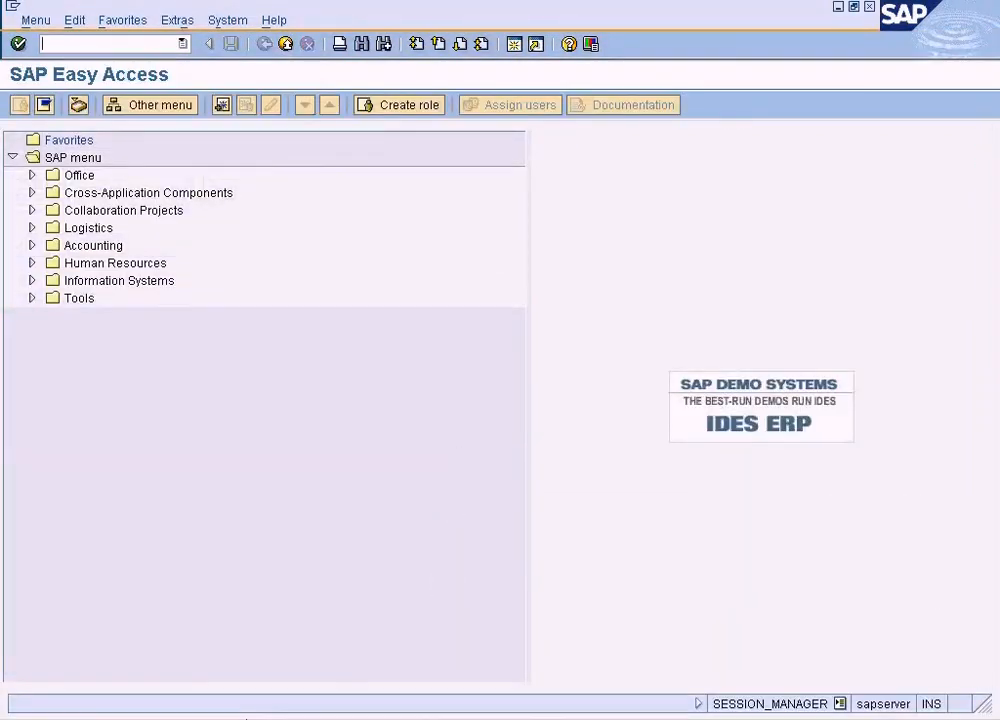
click(246, 719)
click(250, 673)
click(244, 718)
click(248, 673)
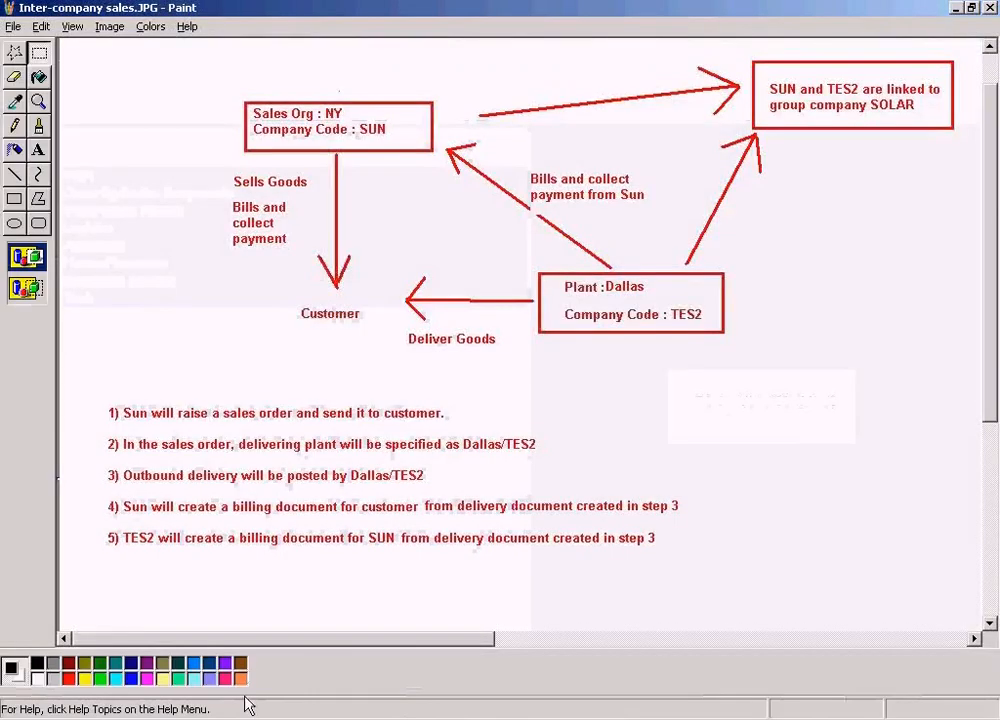
- Return to the standard order in SAP and display the pricing conditions of item 10
click(246, 719)
click(250, 691)
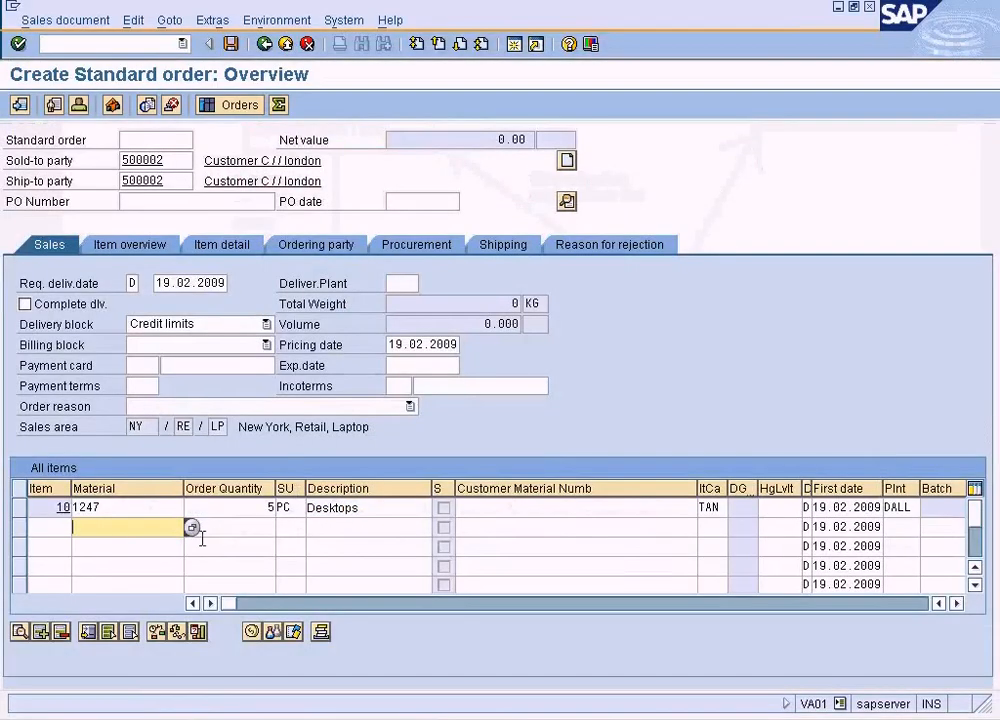
click(19, 507)
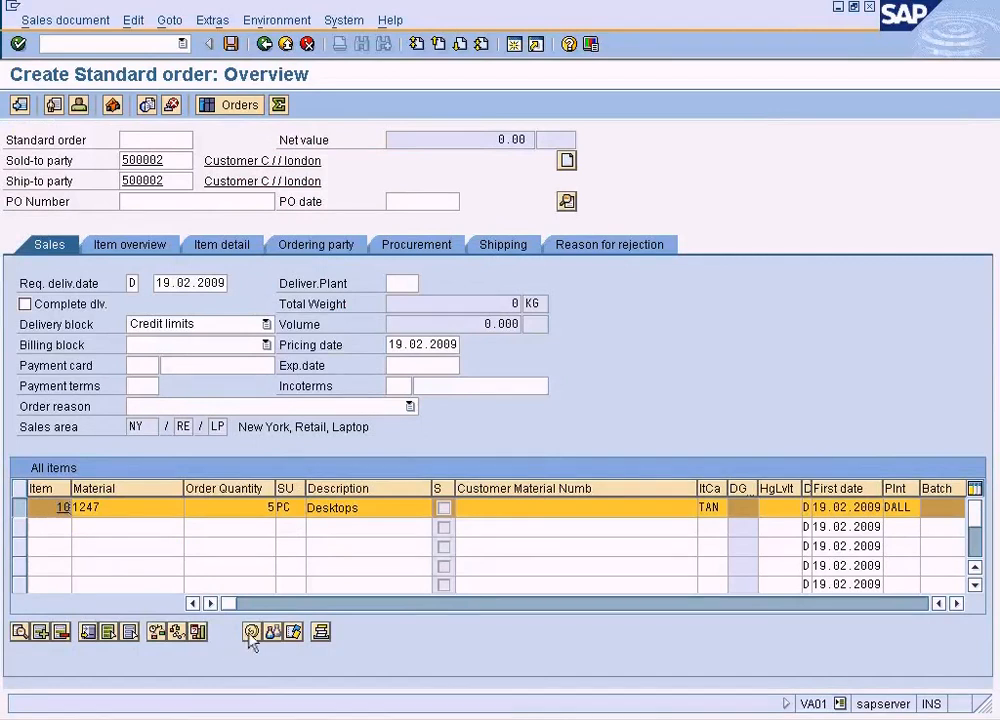
double_click(282, 505)
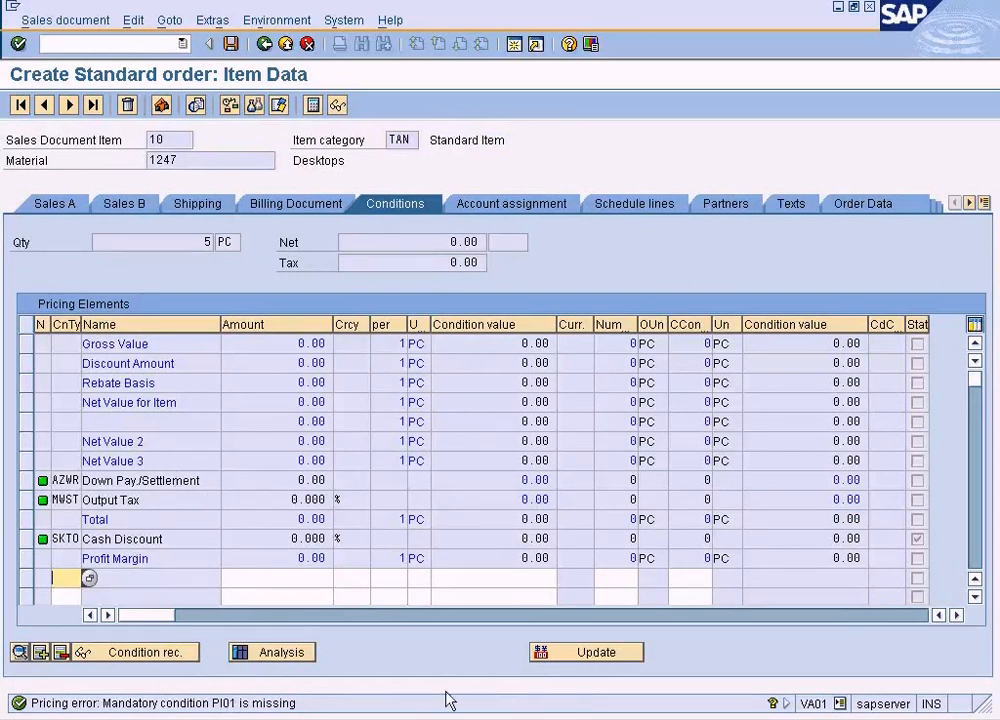
- Switch to the SAP Easy Access session, run transaction /nspro and open the SAP Reference IMG
click(250, 718)
click(253, 674)
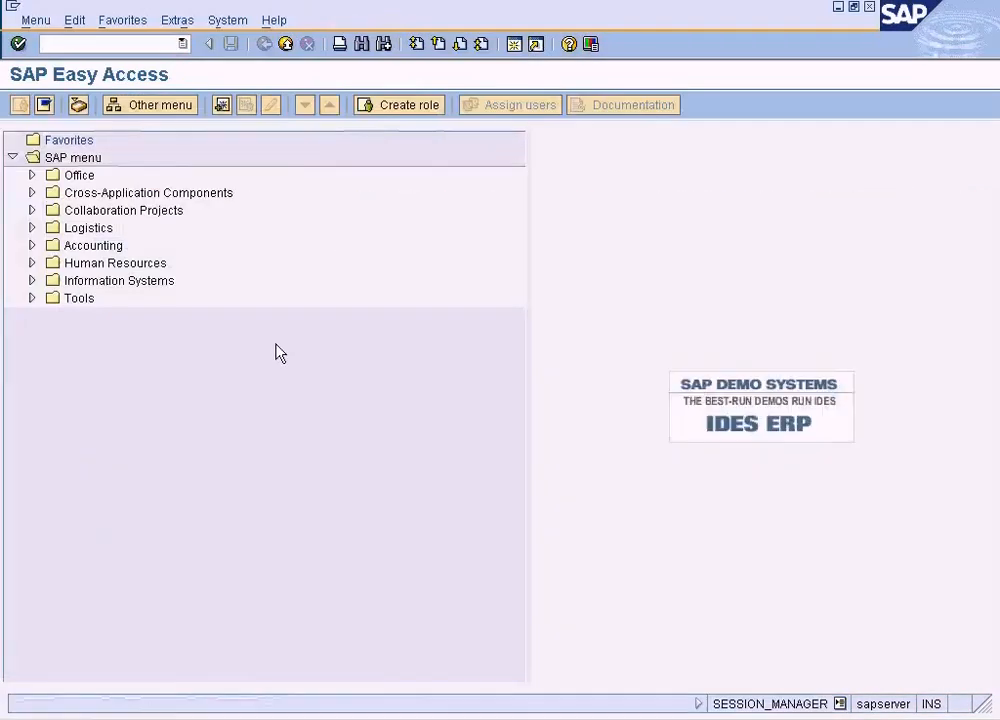
text(/)
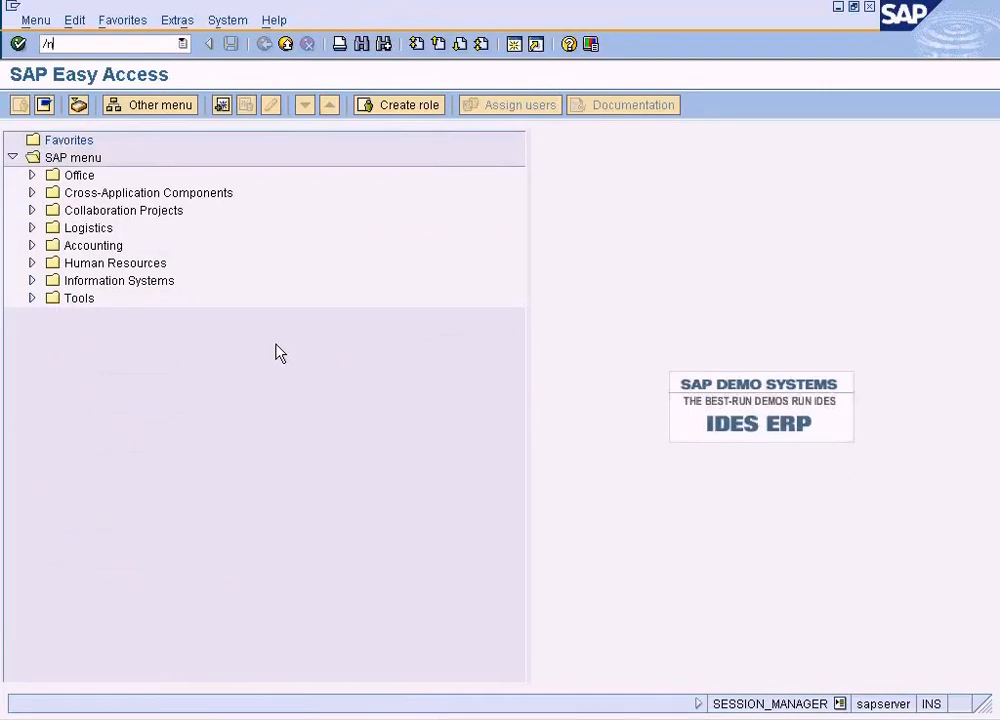
text(nspro)
key(Return)
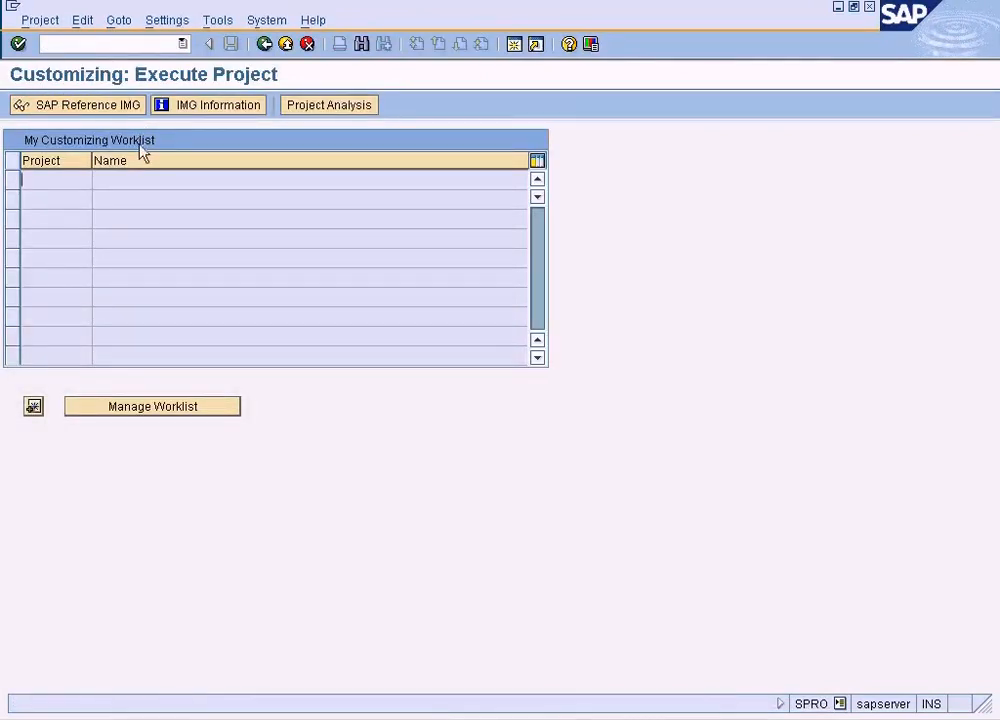
click(110, 114)
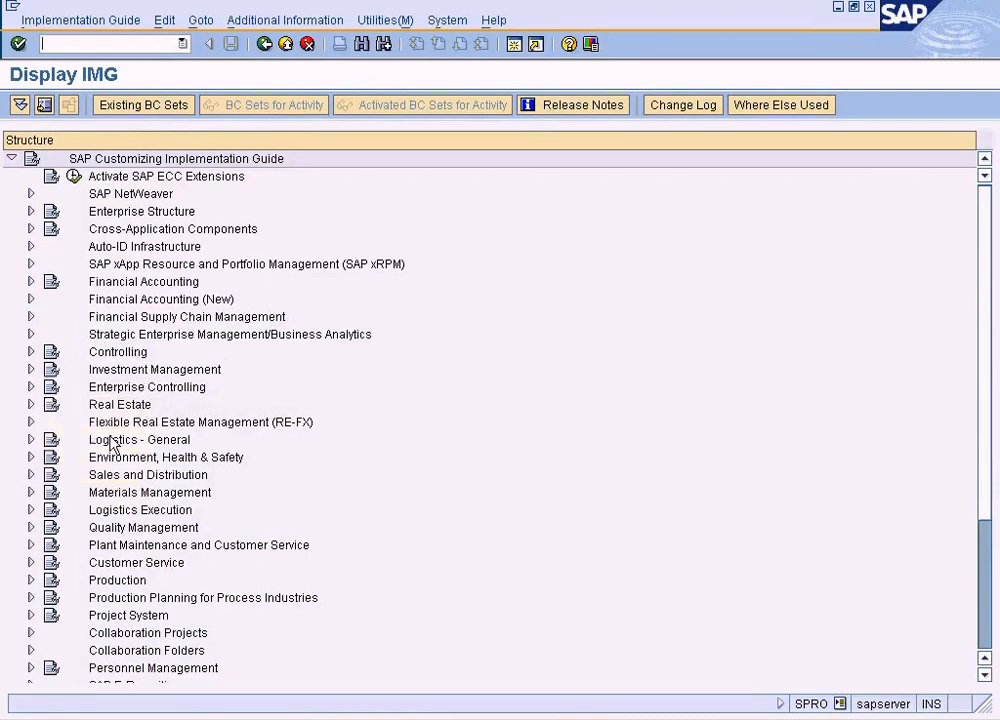
- Open Define Pricing Procedure Determination from the pricing procedures activity under Sales and Distribution, Basic Functions, Pricing, Pricing Control
click(31, 475)
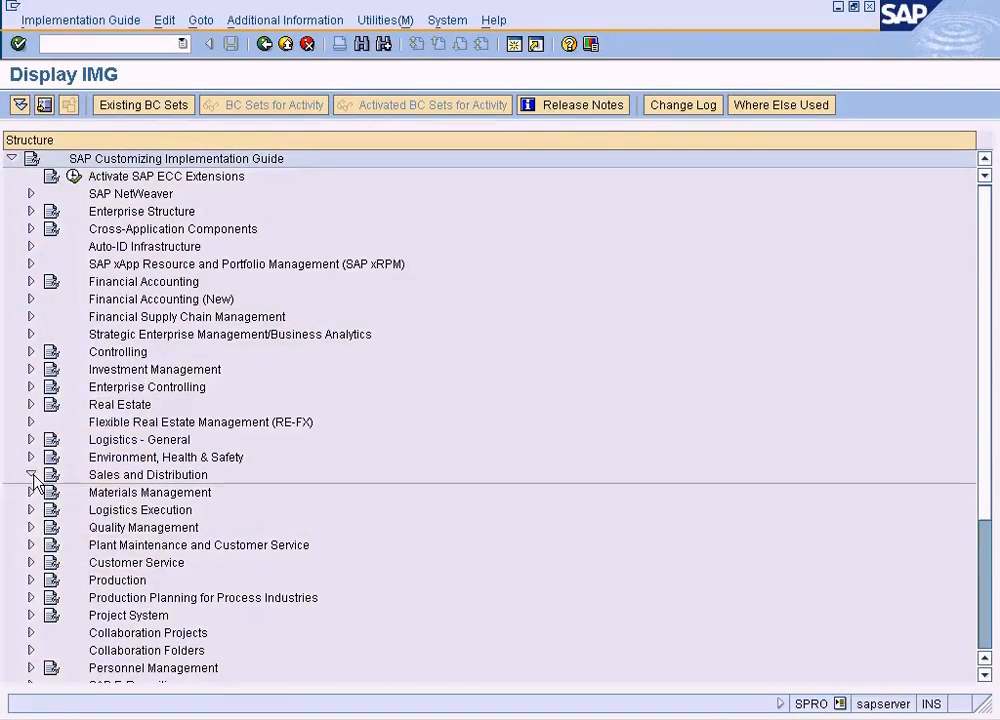
click(51, 493)
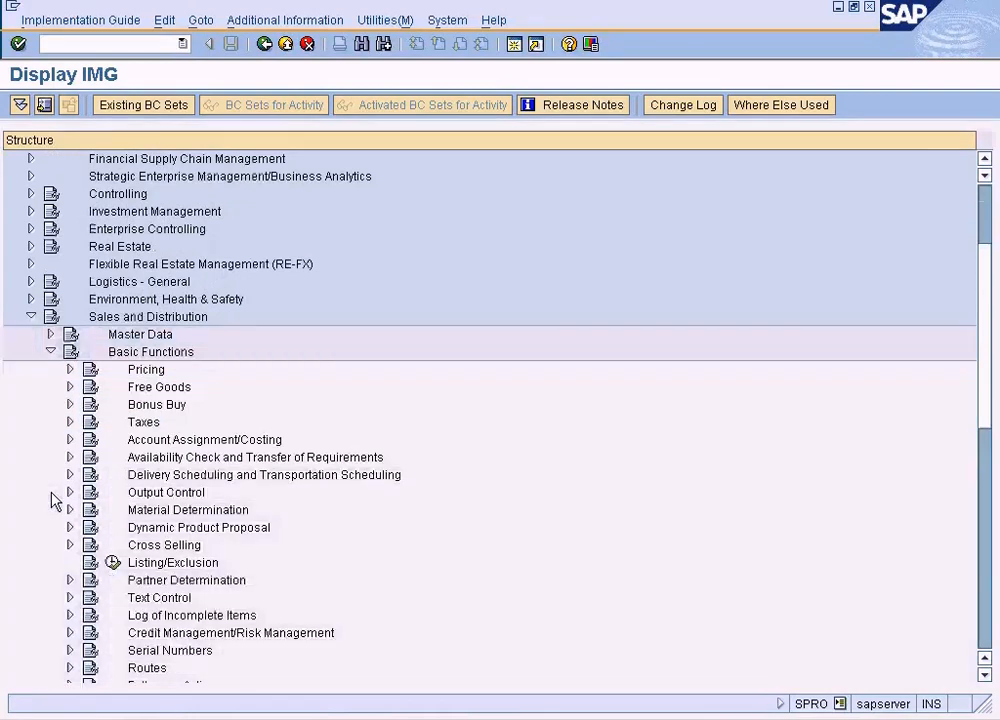
click(70, 369)
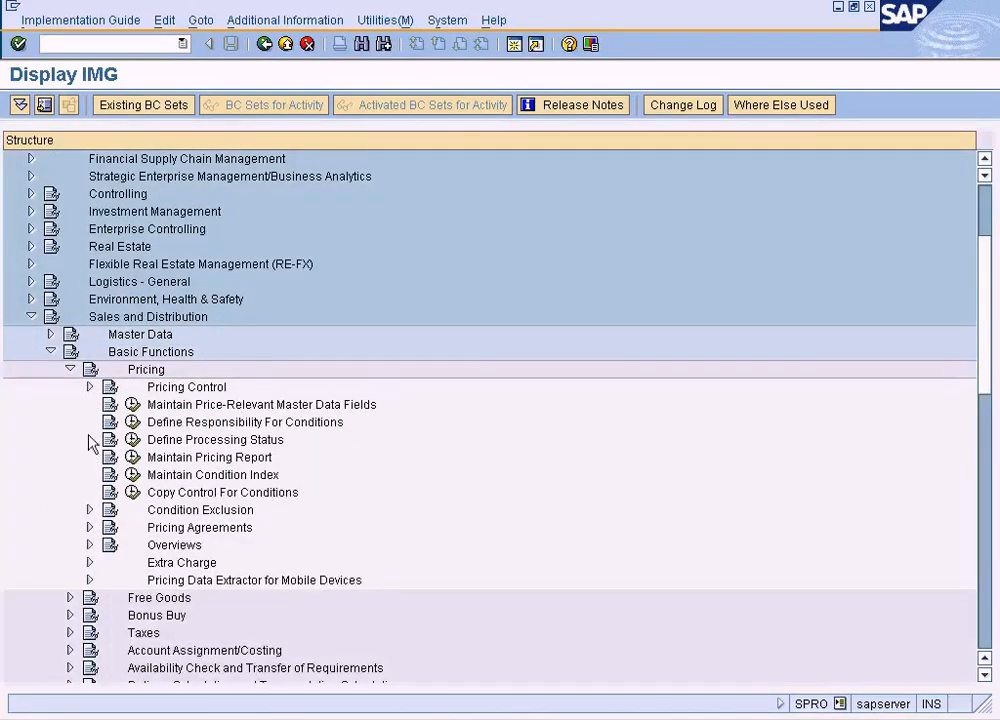
click(89, 387)
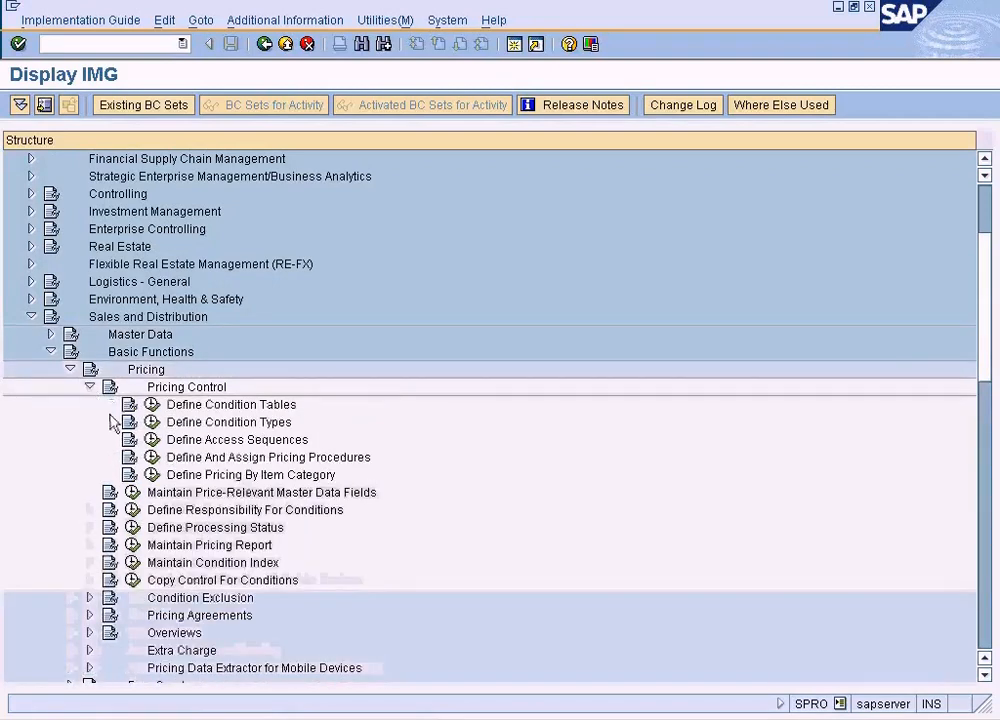
click(158, 458)
click(155, 459)
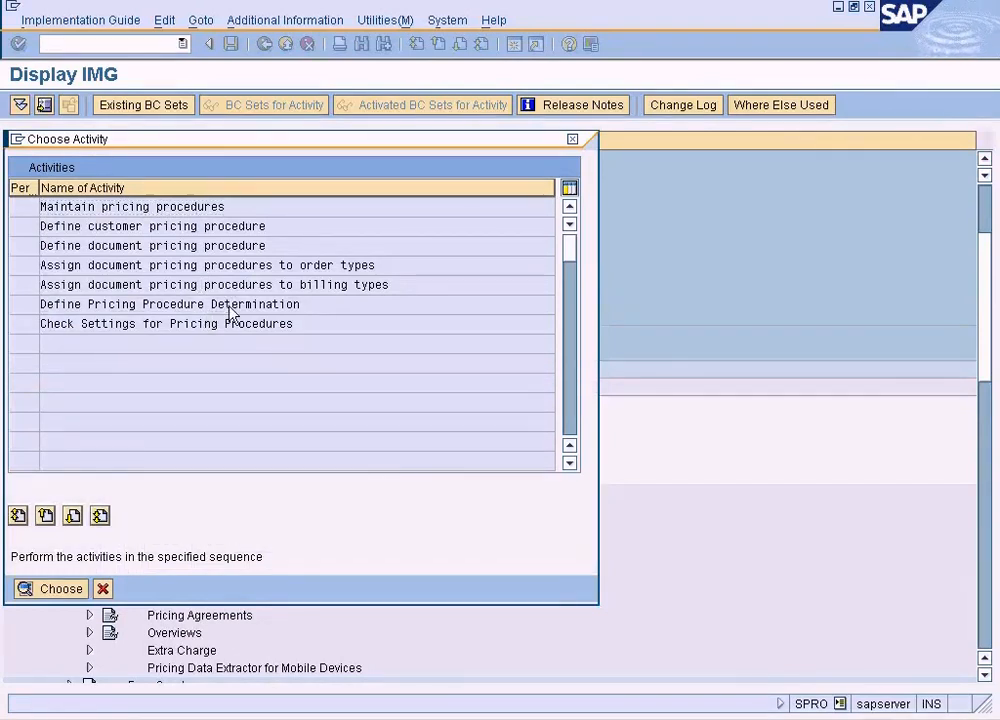
double_click(230, 313)
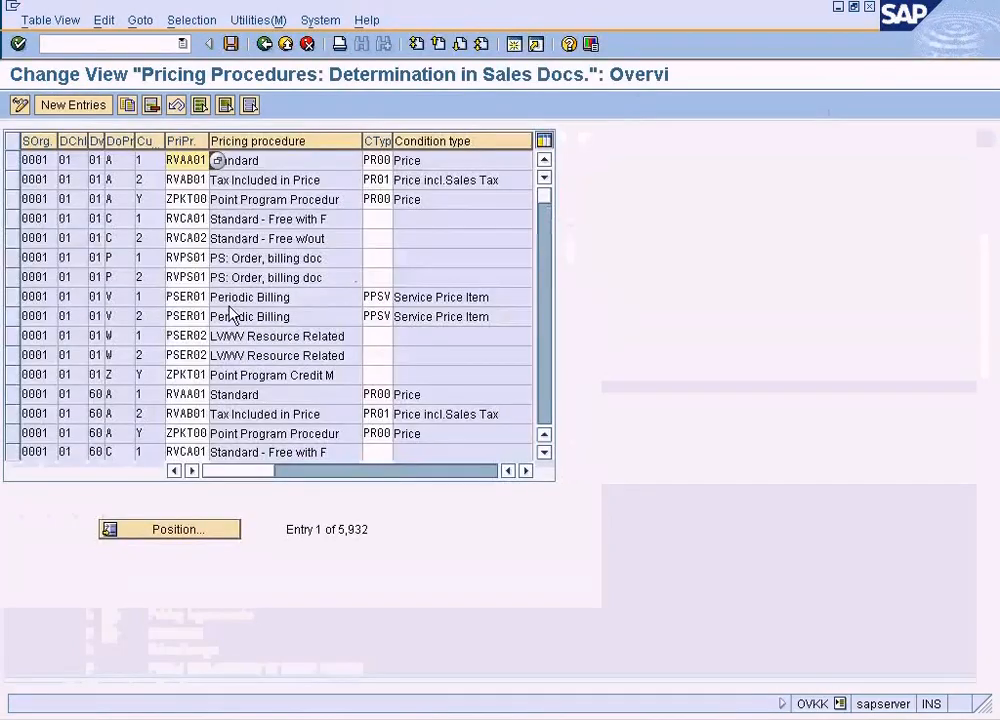
- Position the pricing procedure determination list at sales organization NY, widen the procedure column to examine it, and leave the view
click(188, 528)
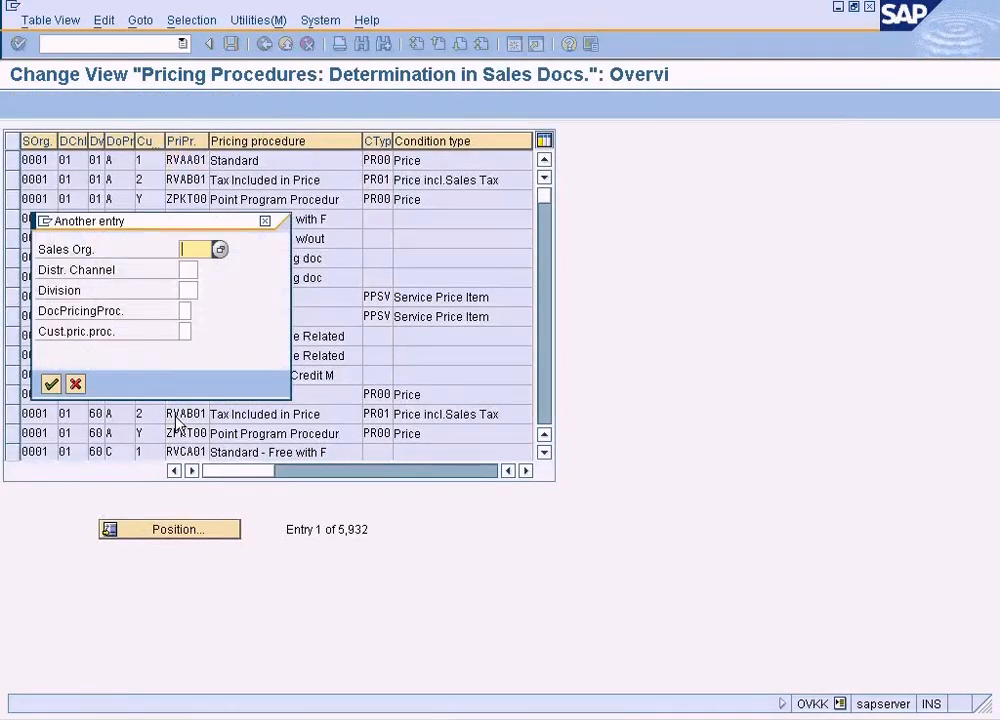
text(ny)
key(Return)
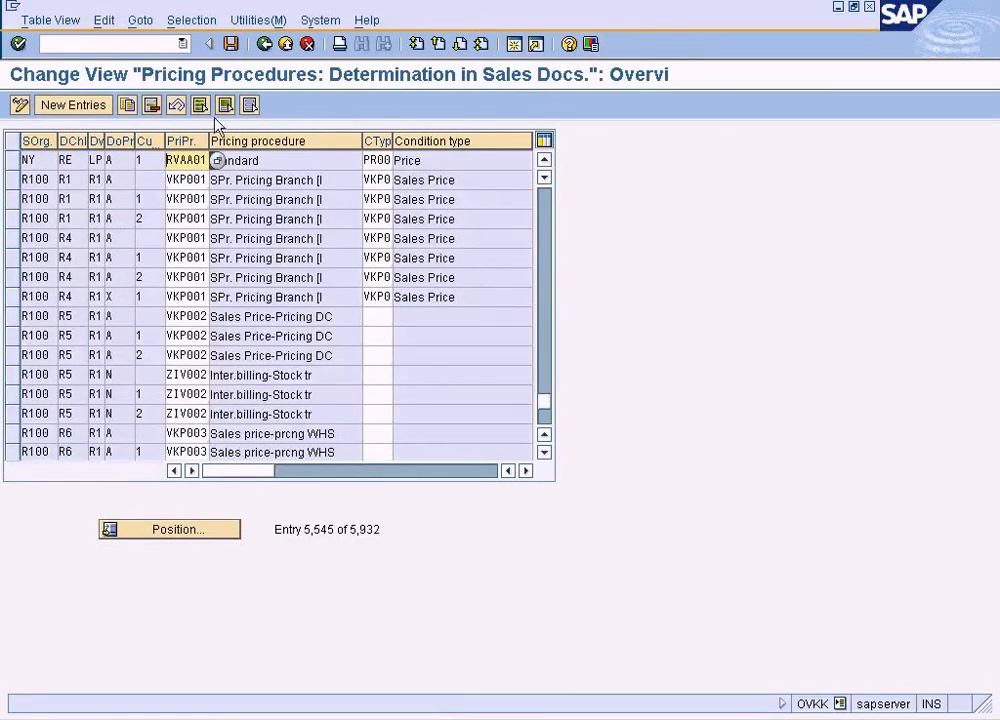
drag(210, 141, 158, 158)
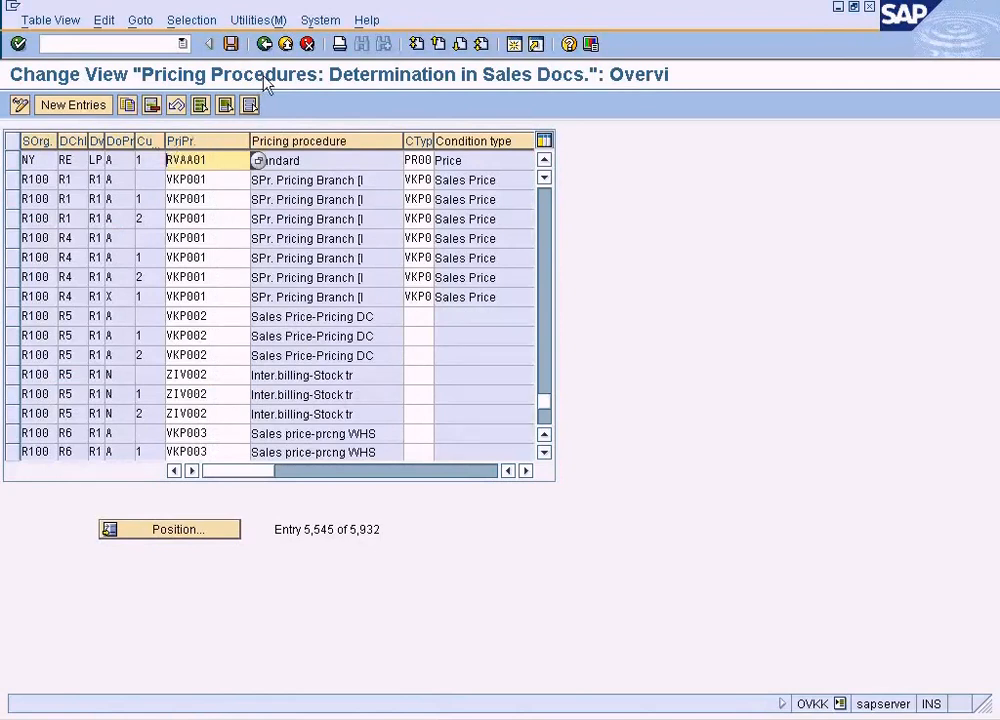
click(264, 44)
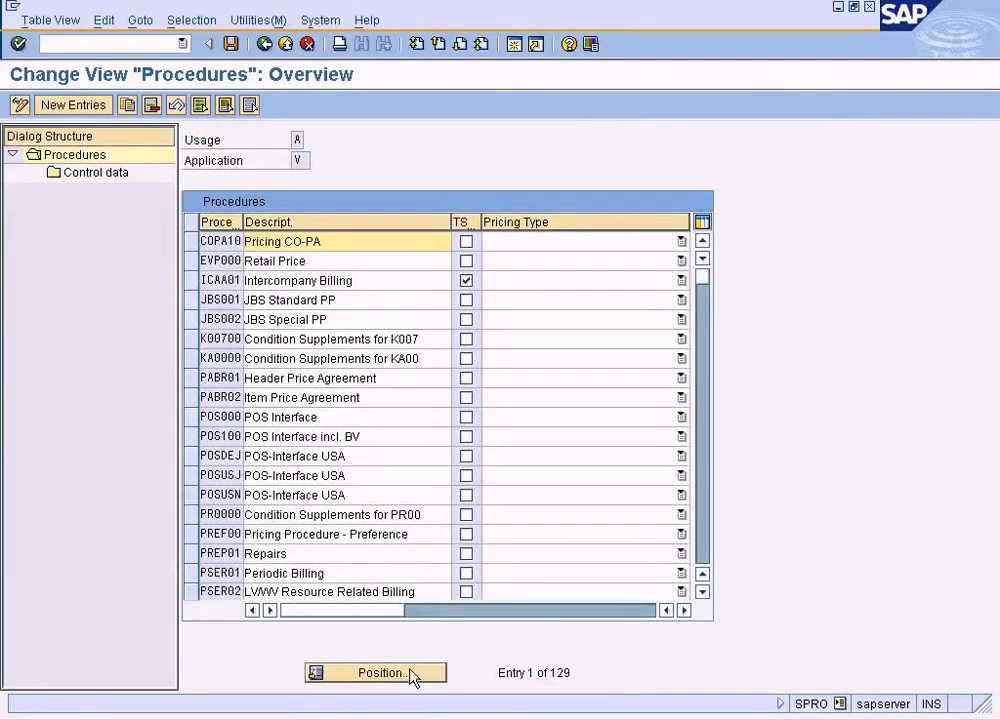
- Find pricing procedure RVAA01 in the Procedures overview and open its control data
click(413, 678)
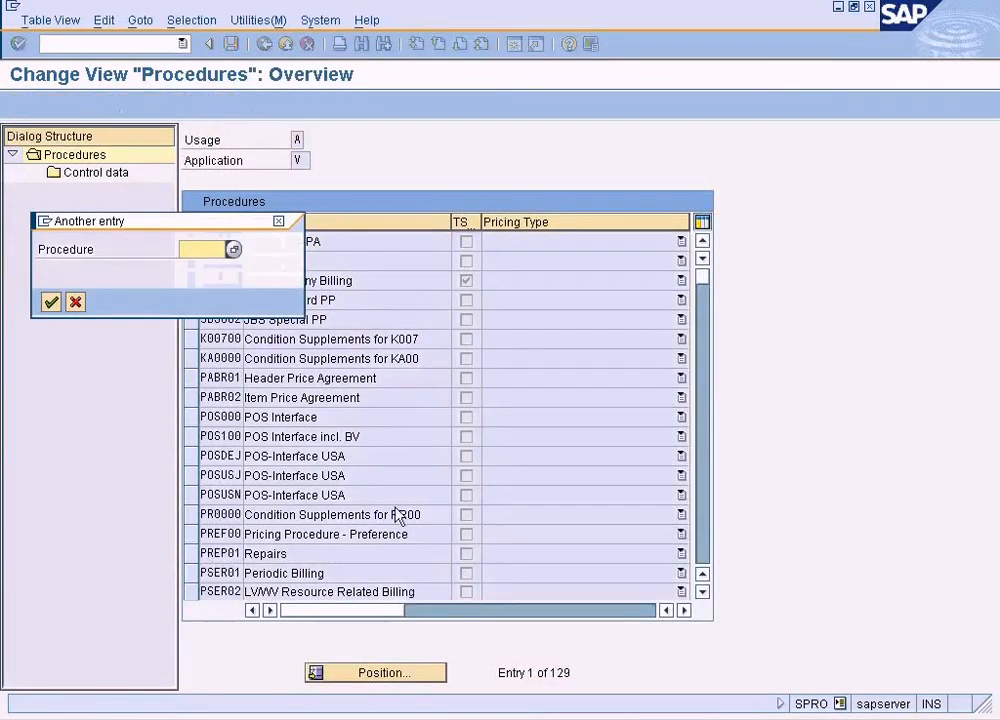
text(VAA01)
key(Home)
text(R)
click(52, 302)
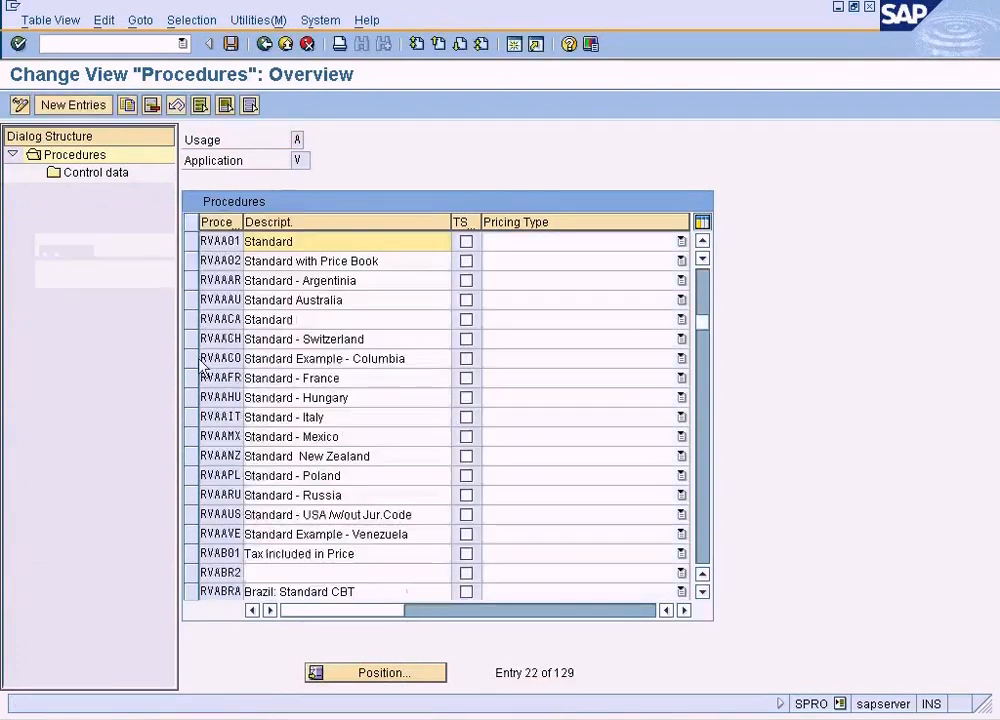
click(185, 247)
double_click(105, 174)
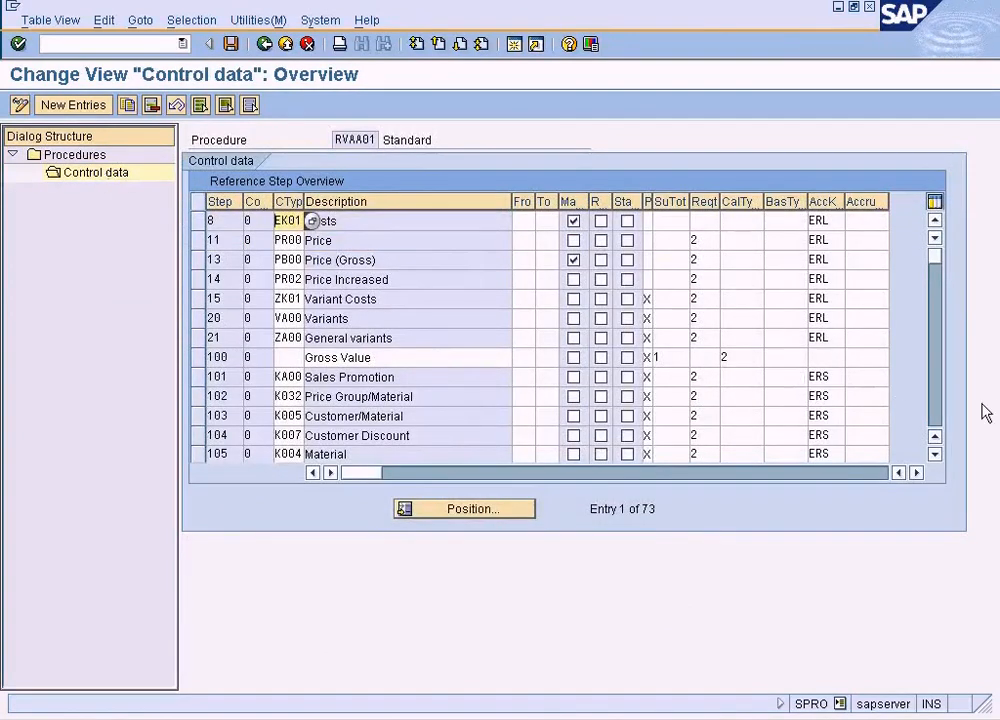
- Look through the RVAA01 control data and select the PI01 Intercompany Price condition type at step 910
click(931, 416)
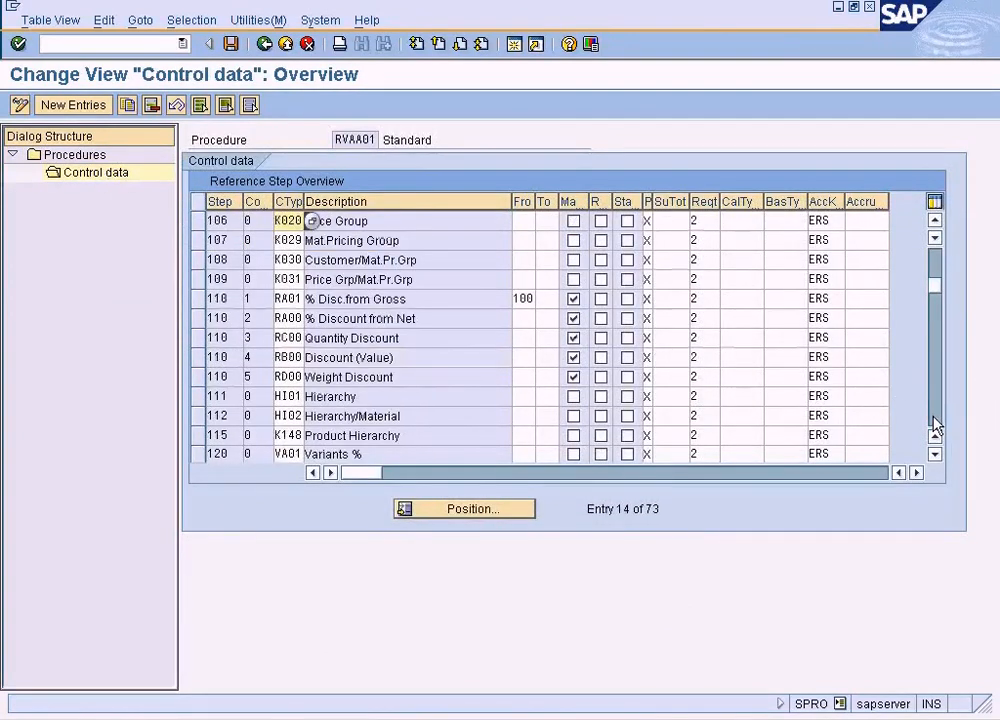
click(931, 416)
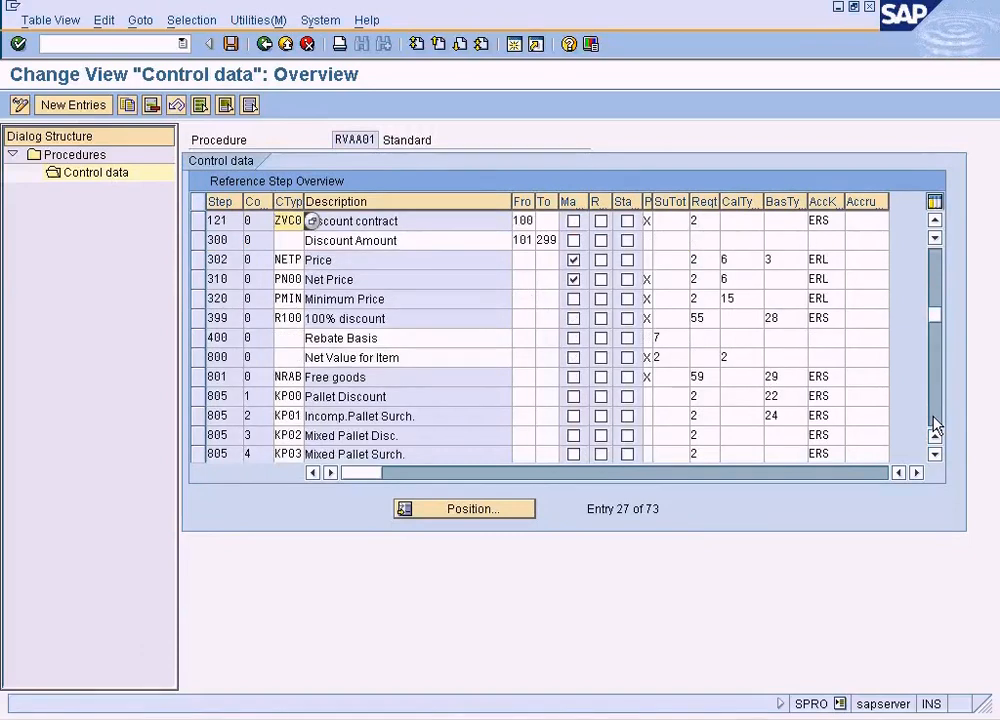
click(932, 418)
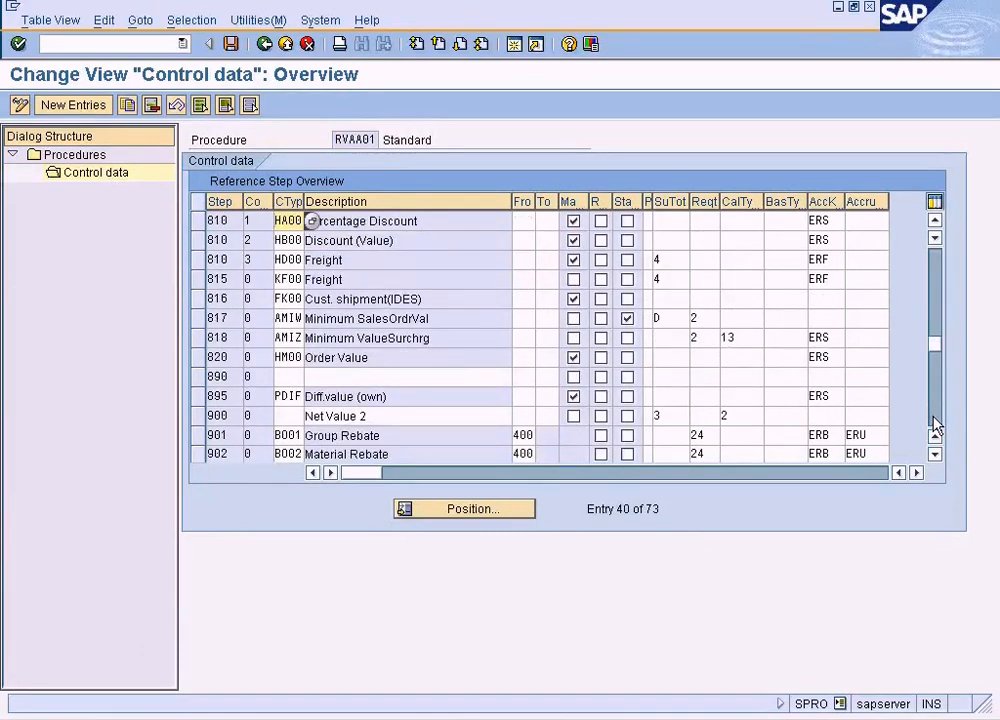
click(935, 425)
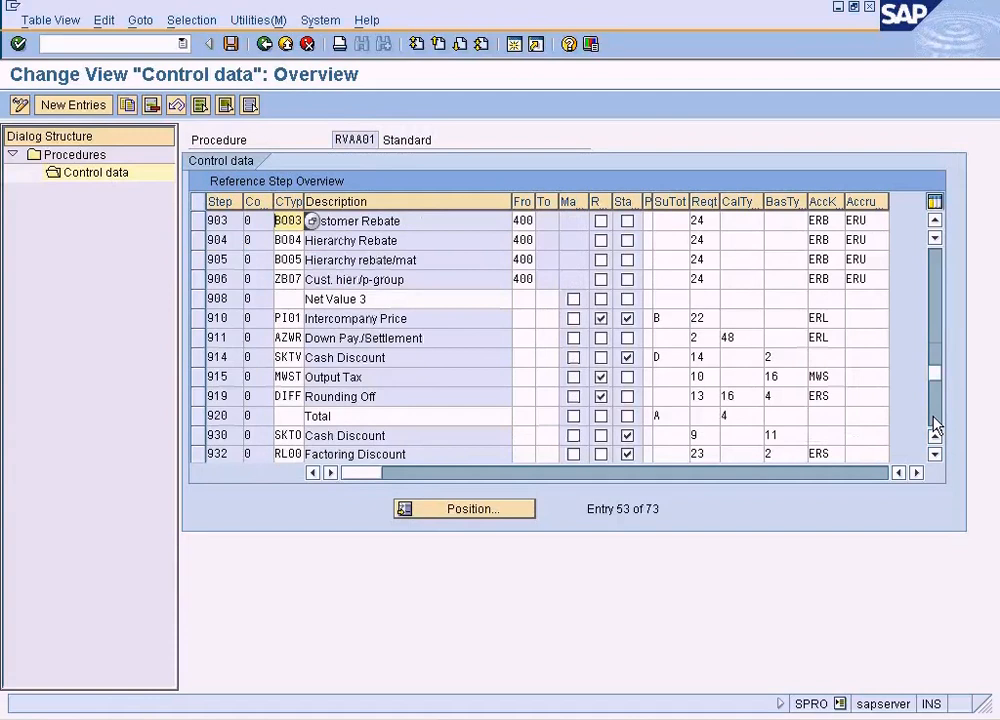
click(215, 318)
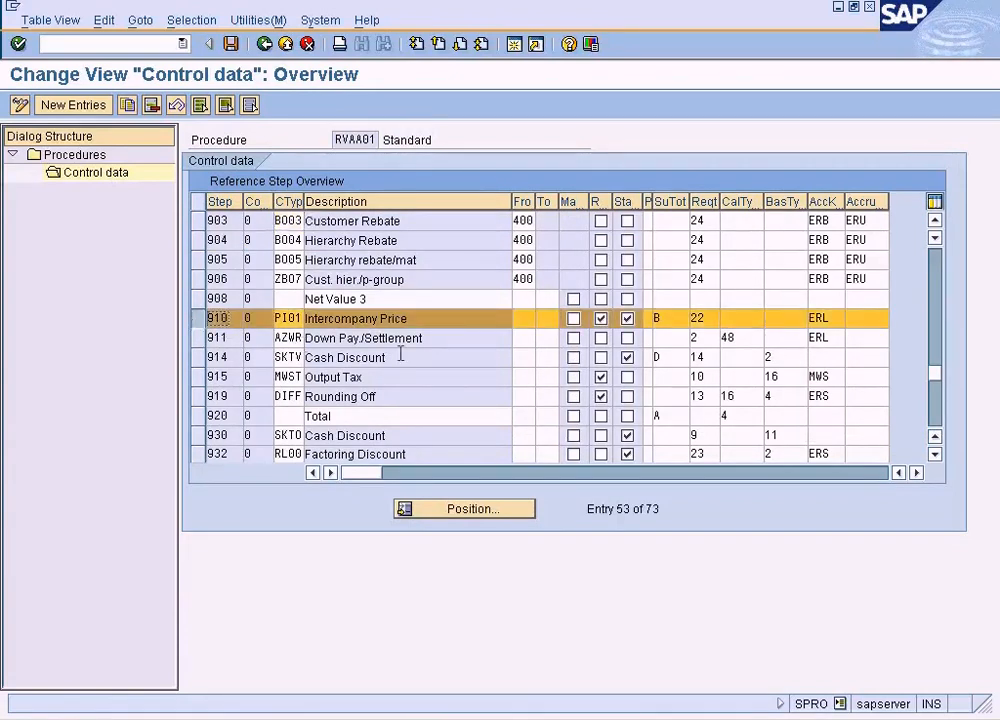
- Return to the standard order's item conditions and open an additional SAP session
click(257, 715)
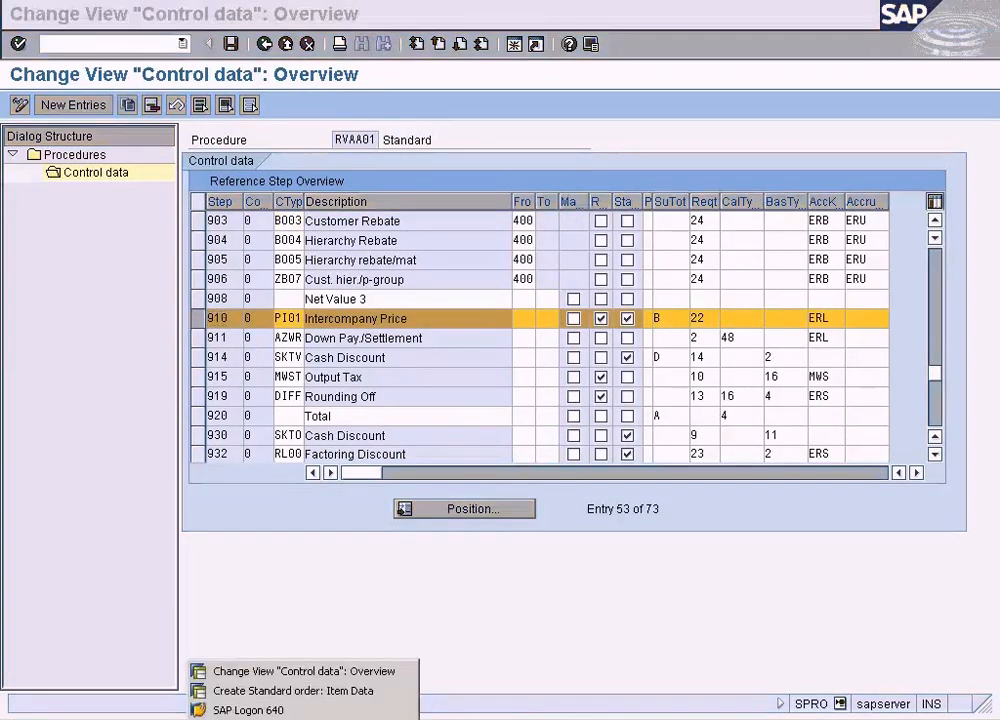
click(258, 691)
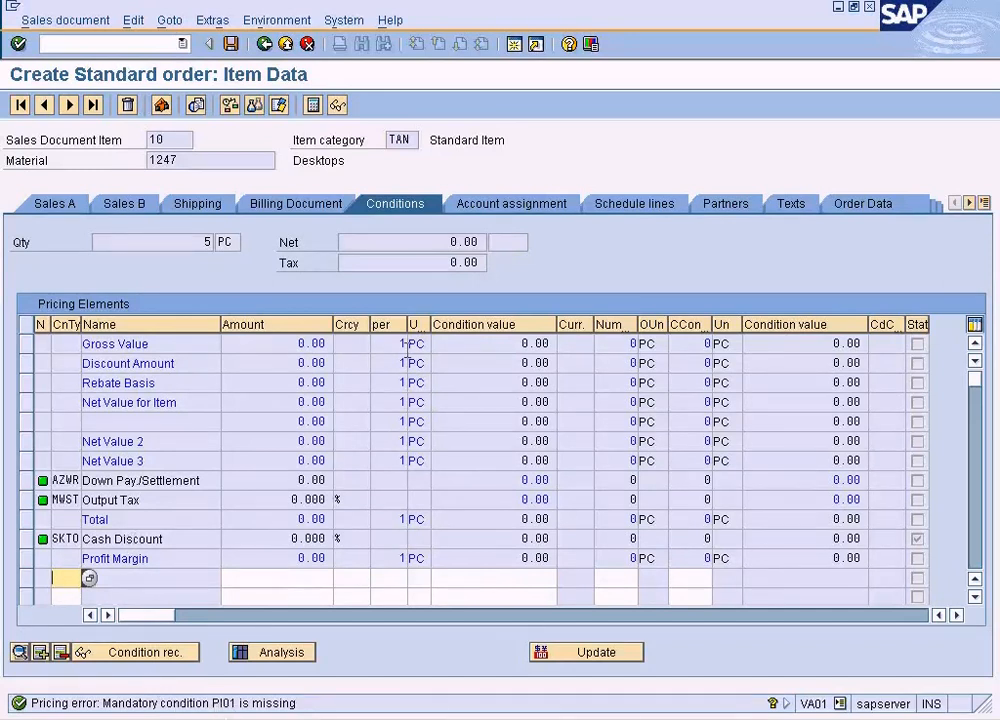
click(514, 44)
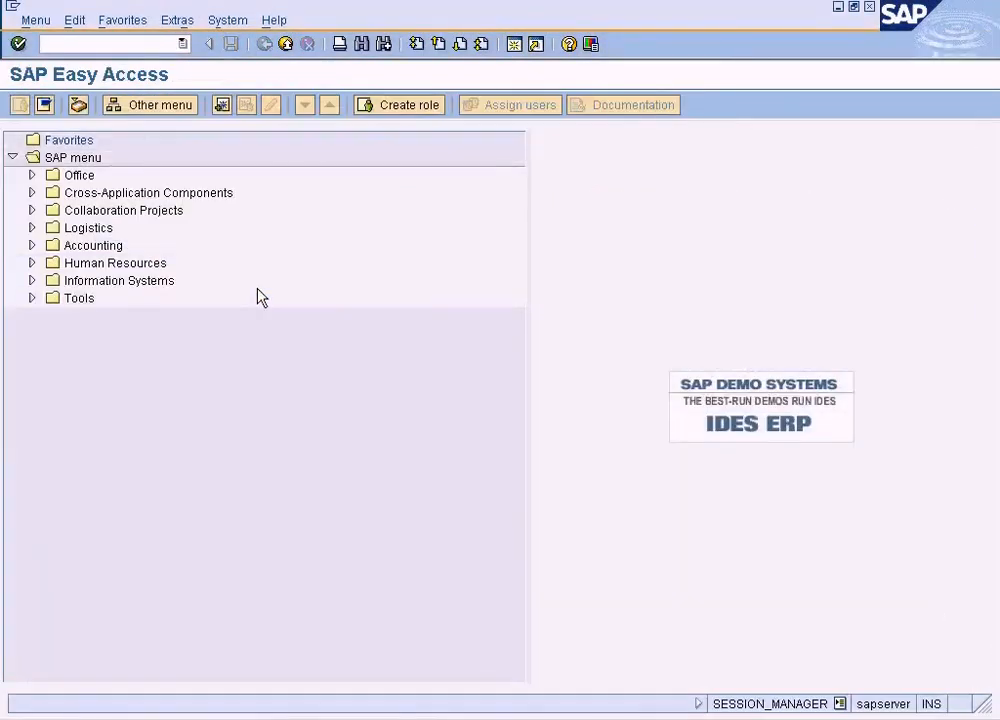
- Open condition record creation from Logistics, Sales and Distribution, Master Data, Conditions
click(32, 227)
click(51, 263)
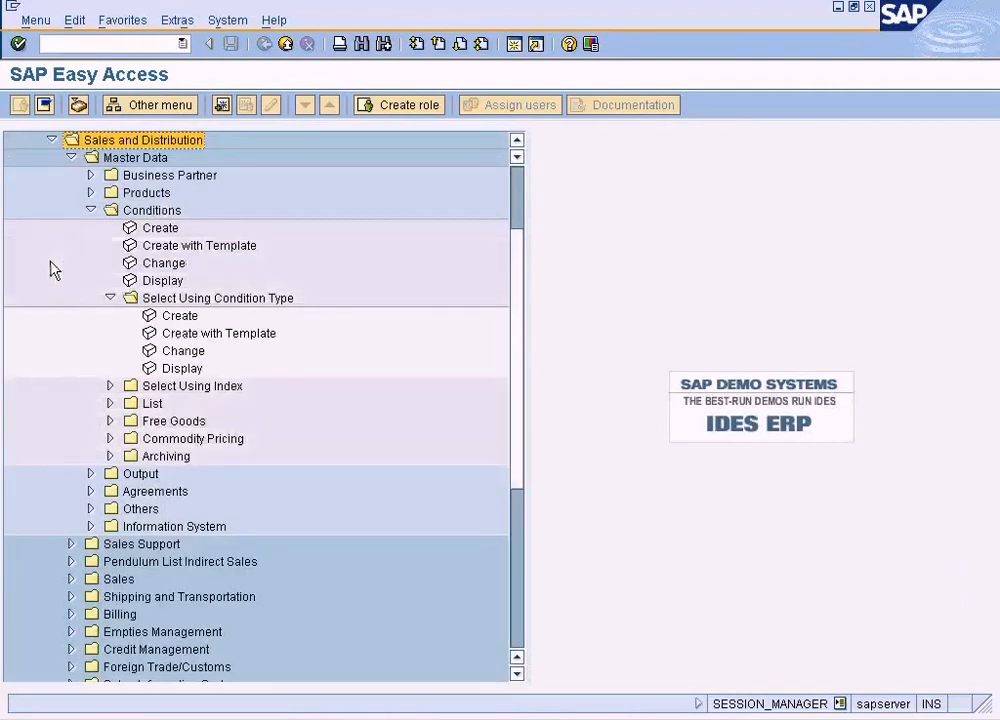
click(118, 160)
click(73, 159)
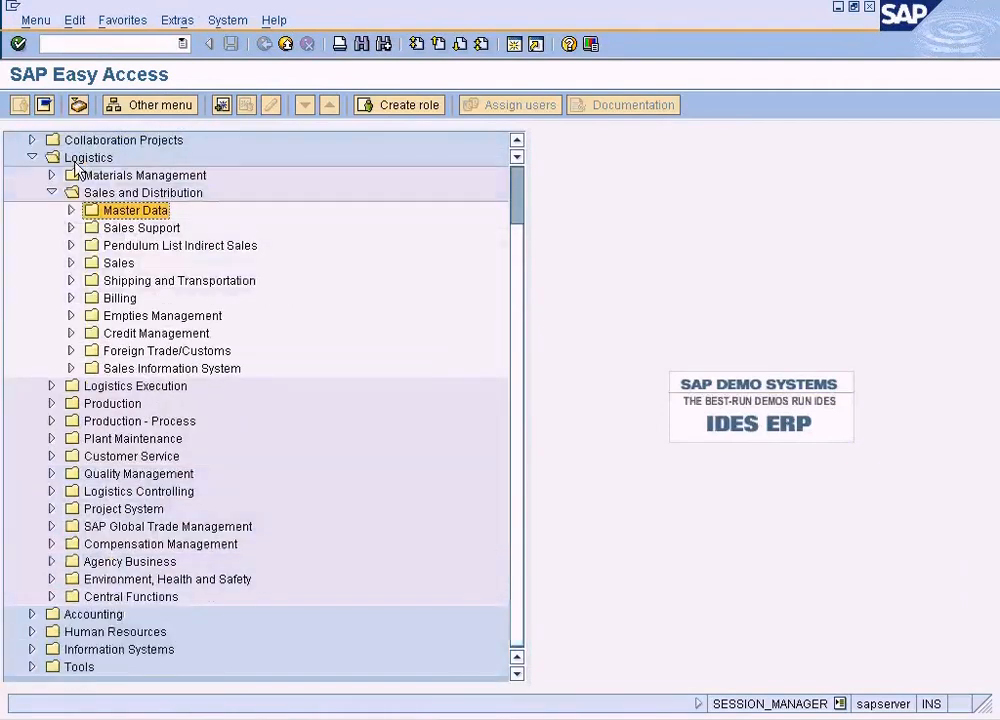
click(72, 210)
click(90, 263)
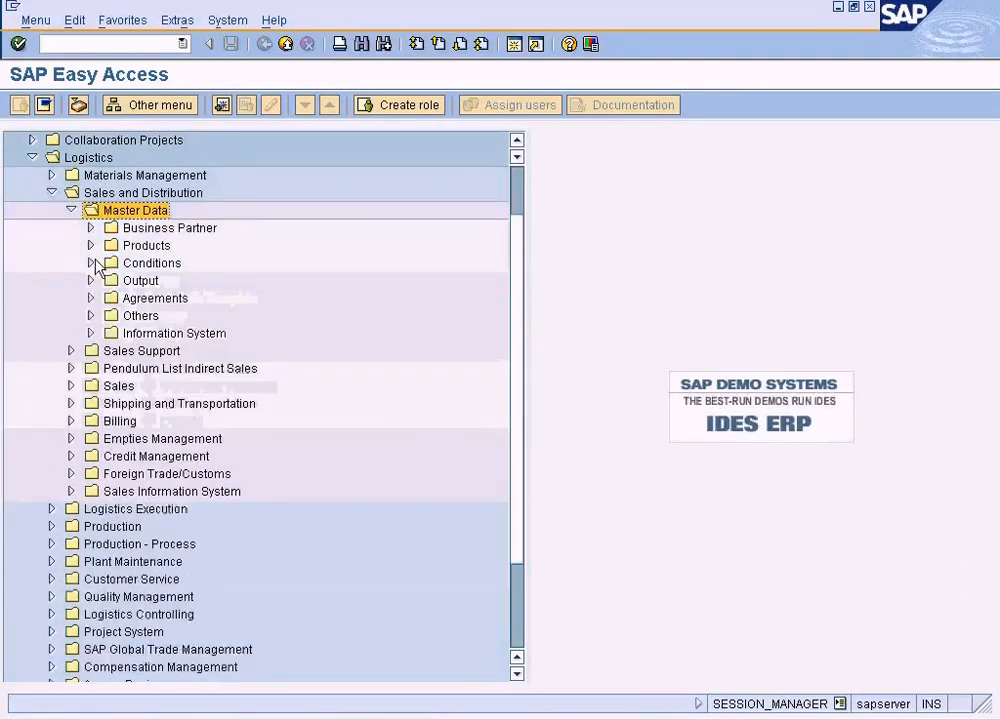
click(90, 263)
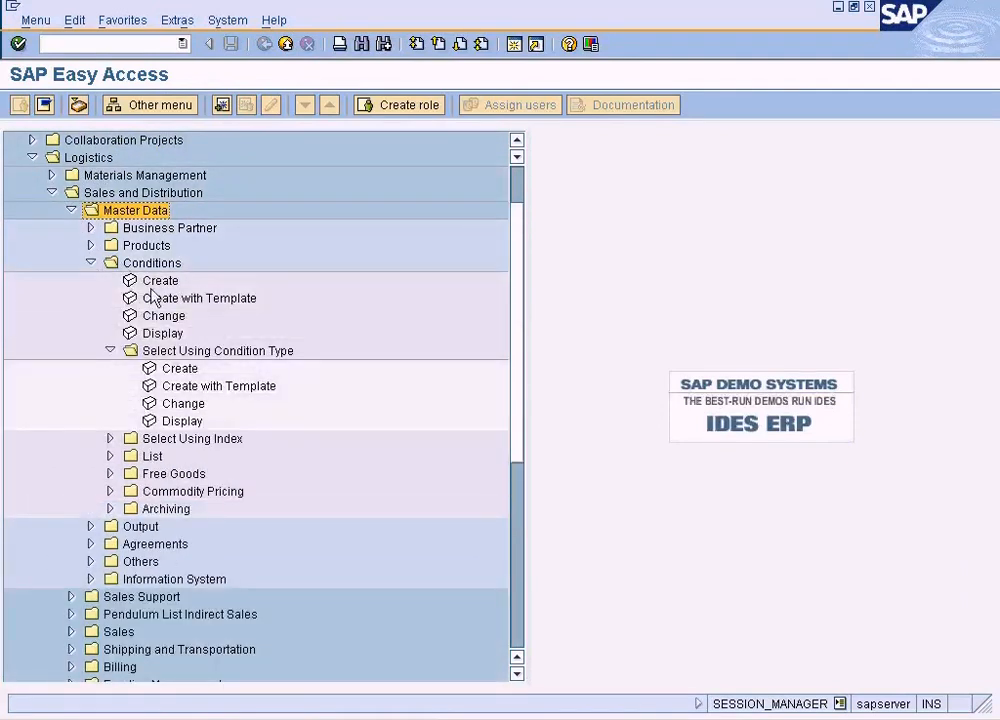
click(200, 352)
click(188, 372)
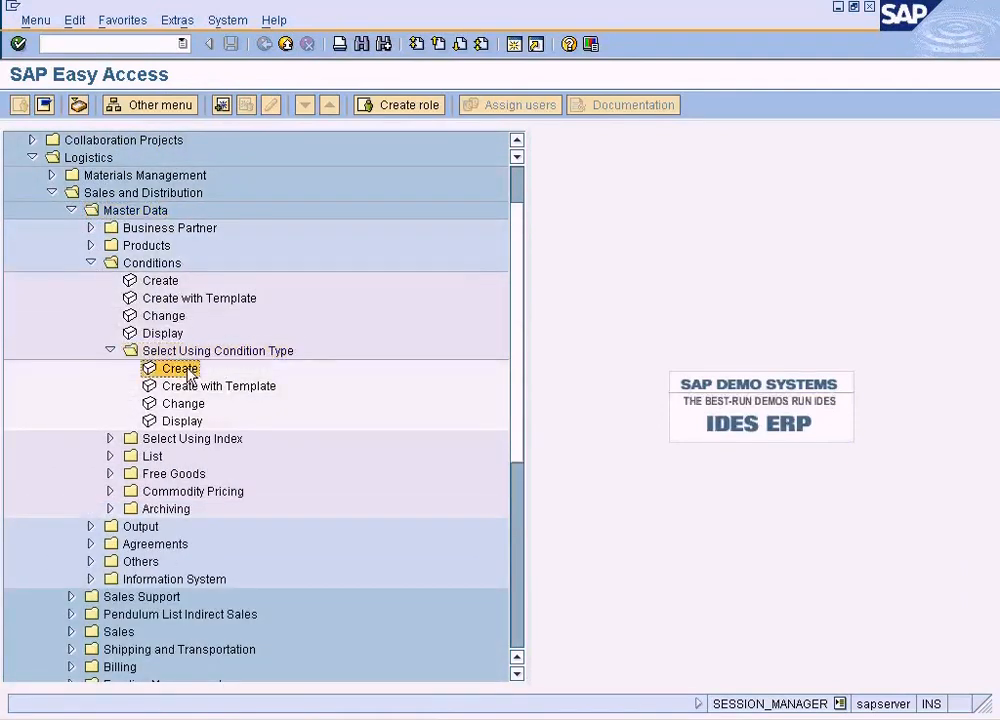
double_click(168, 283)
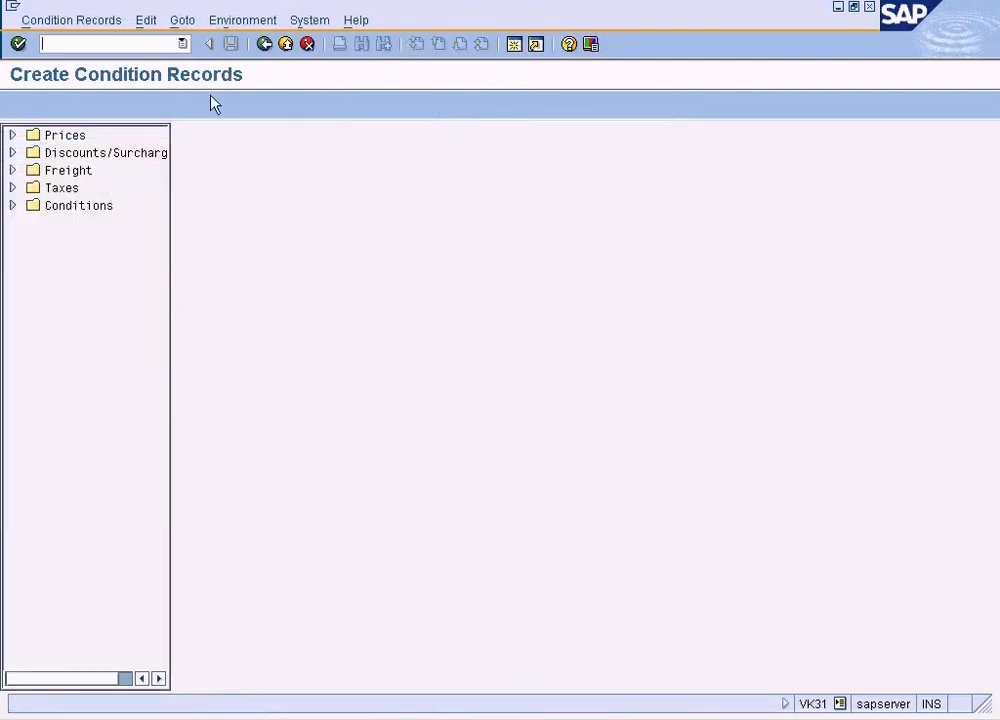
click(261, 49)
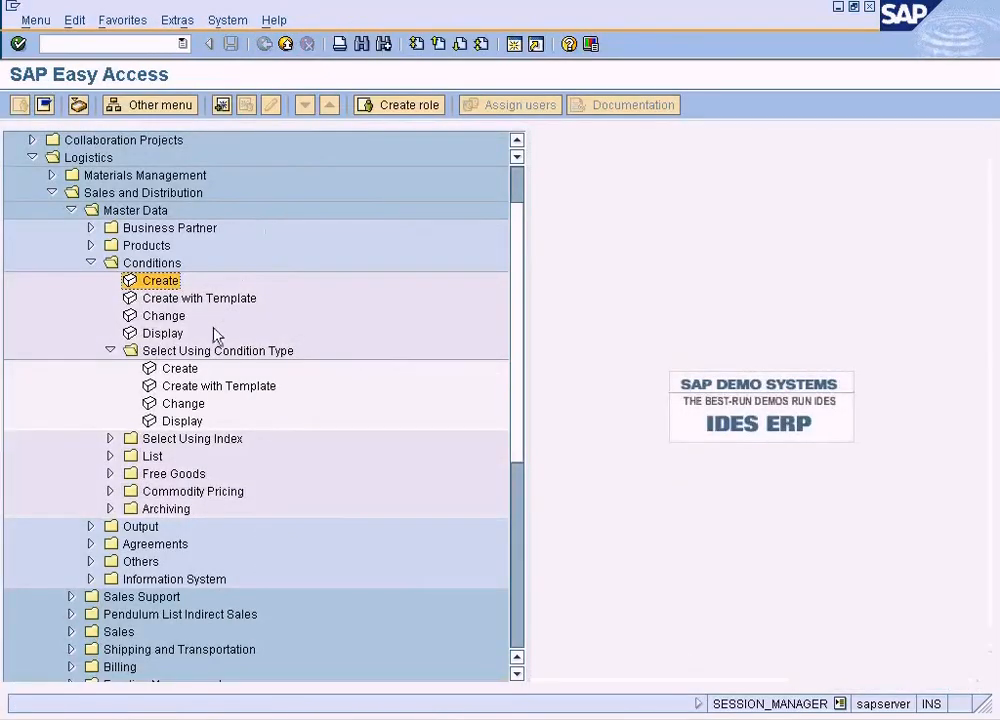
double_click(163, 283)
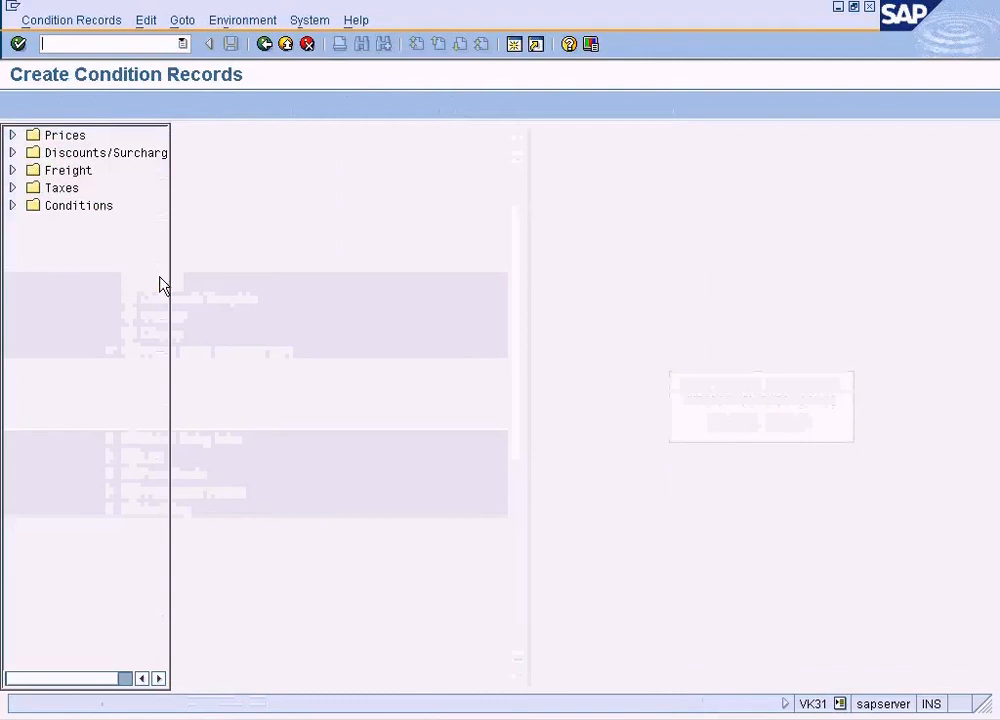
- Open the by-customer fast entry for Customer/Material condition records and widen its condition type column
click(12, 205)
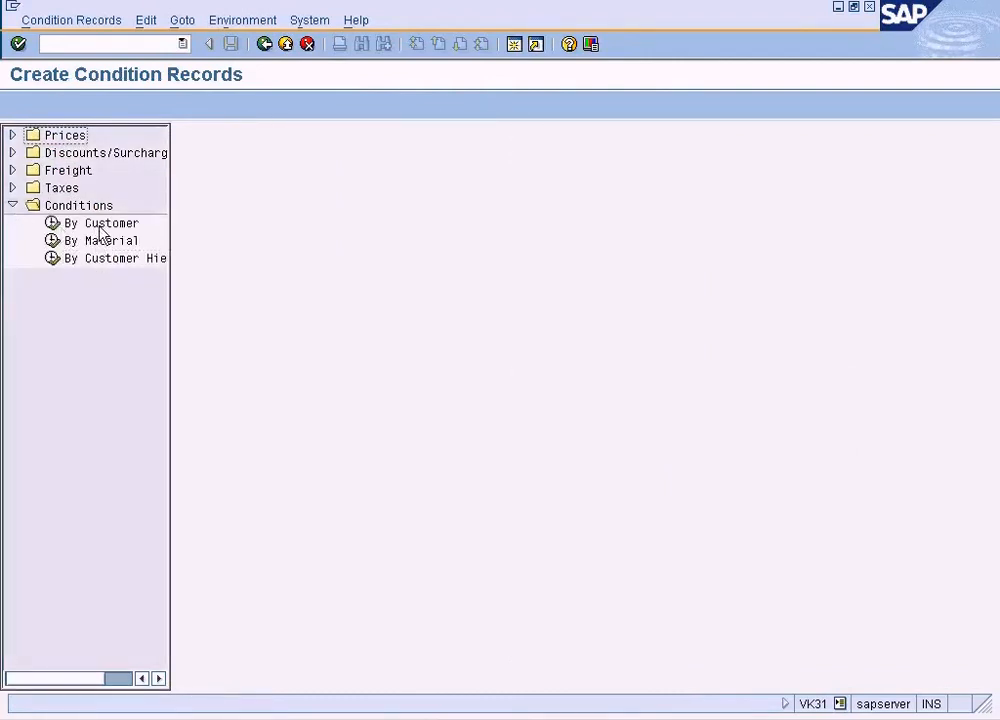
click(100, 226)
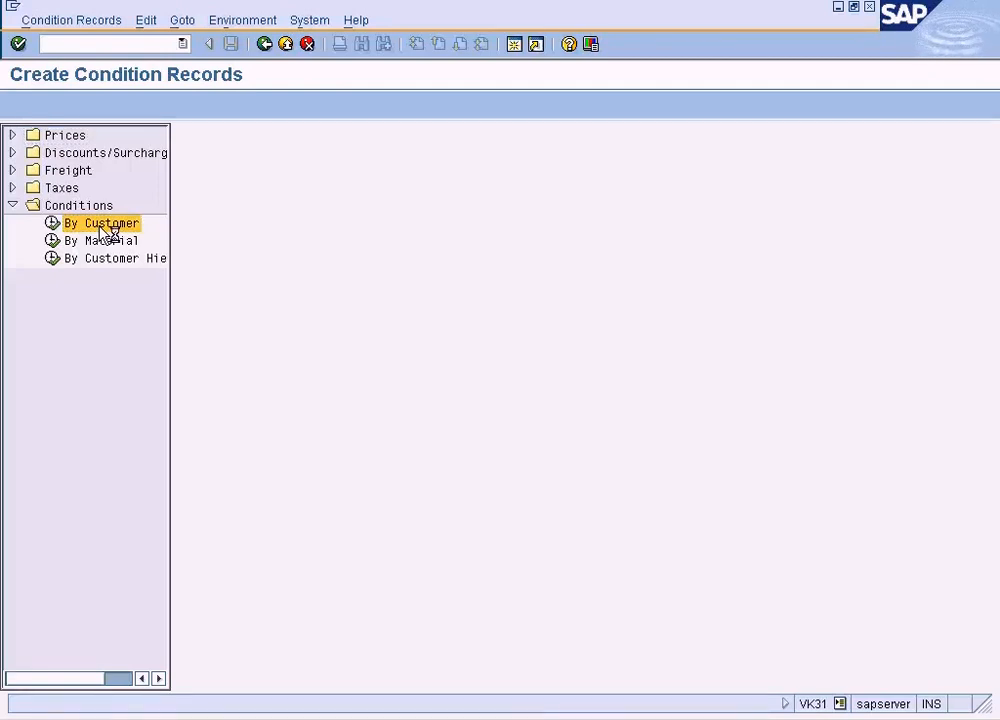
double_click(102, 227)
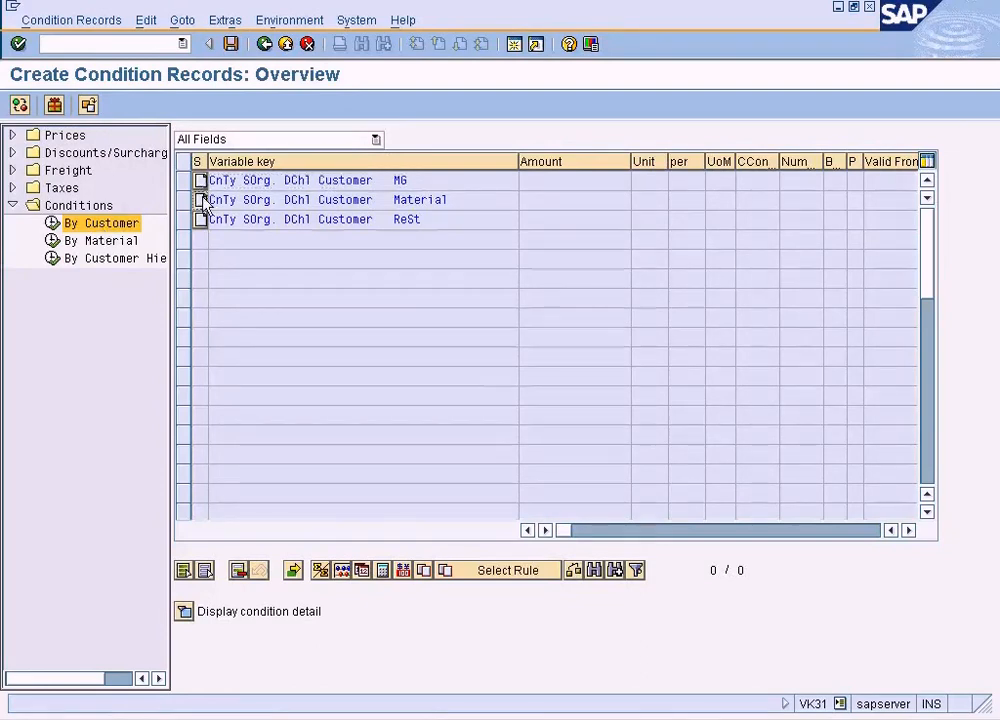
click(201, 200)
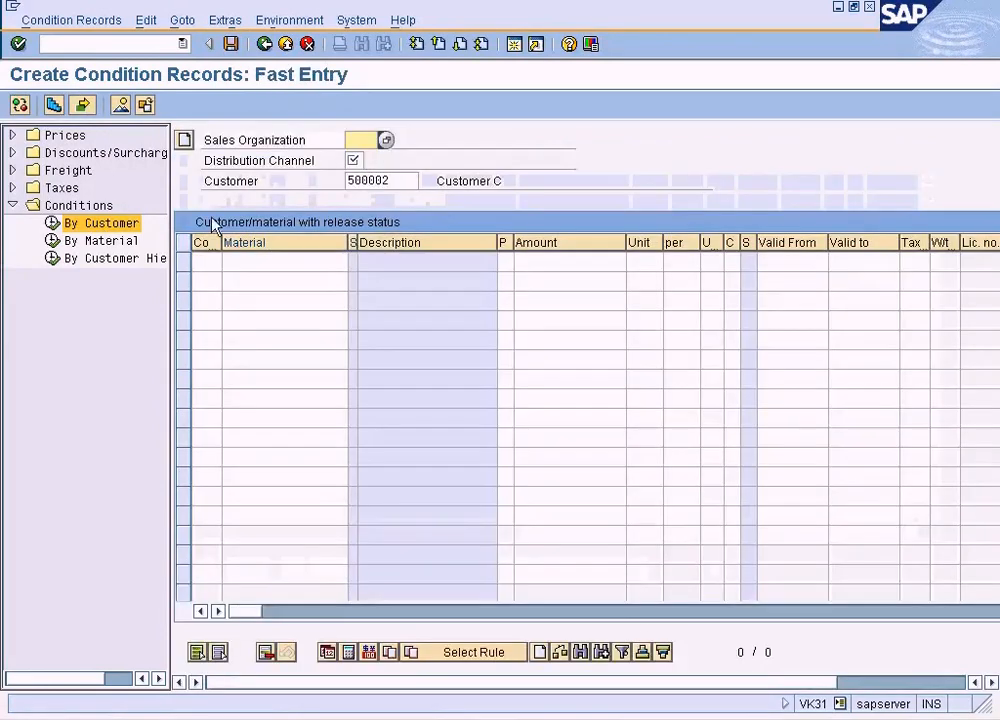
drag(219, 243, 283, 243)
- Look through the available condition types for the first row and close the list without choosing one
click(250, 262)
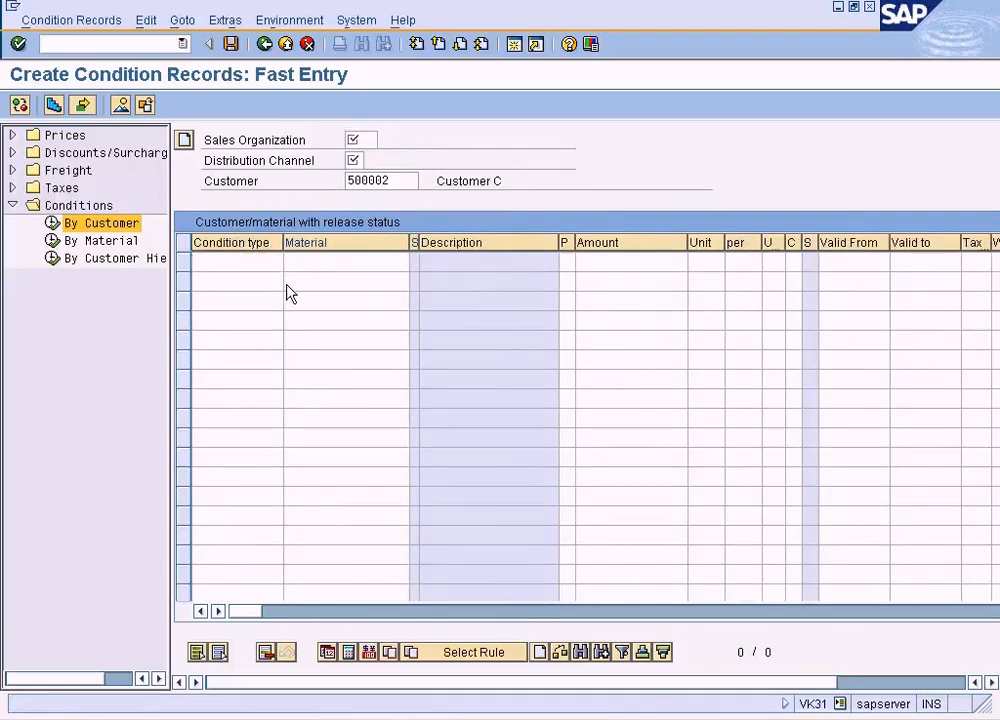
key(F4)
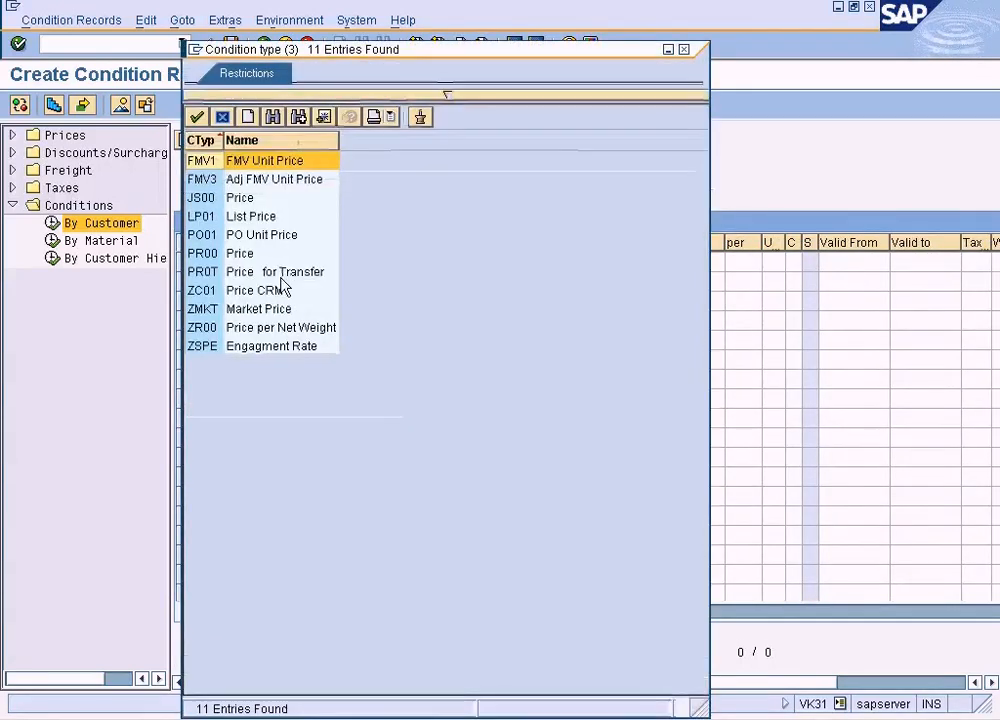
key(Down)
key(Down)
key(Down)
key(Down)
key(Down)
key(Down)
key(Down)
key(Down)
key(Down)
click(257, 218)
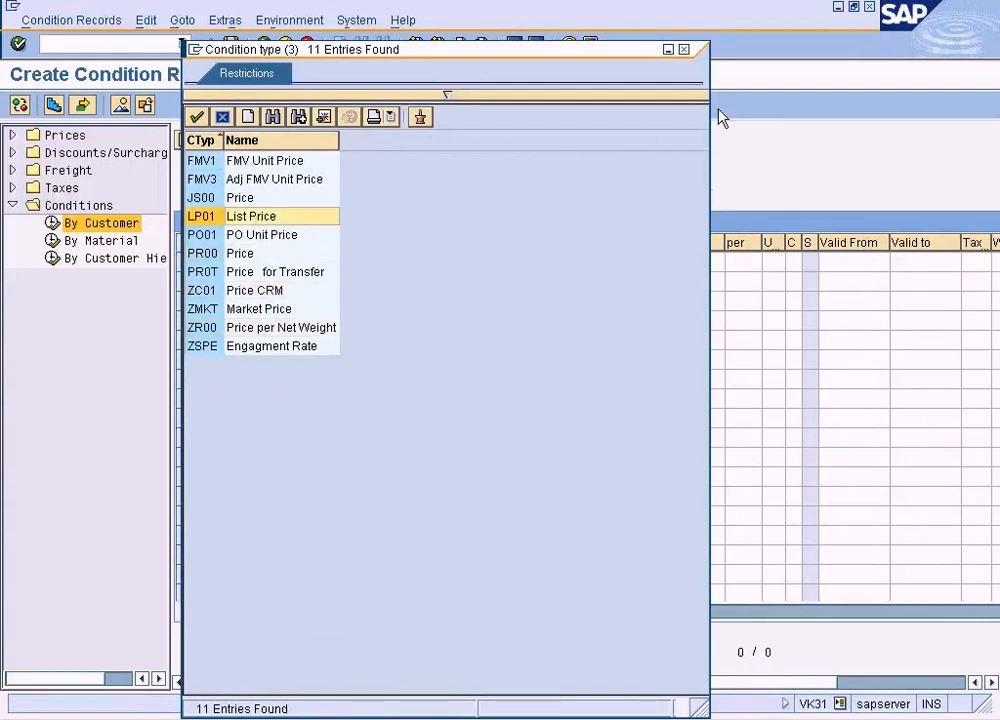
click(685, 50)
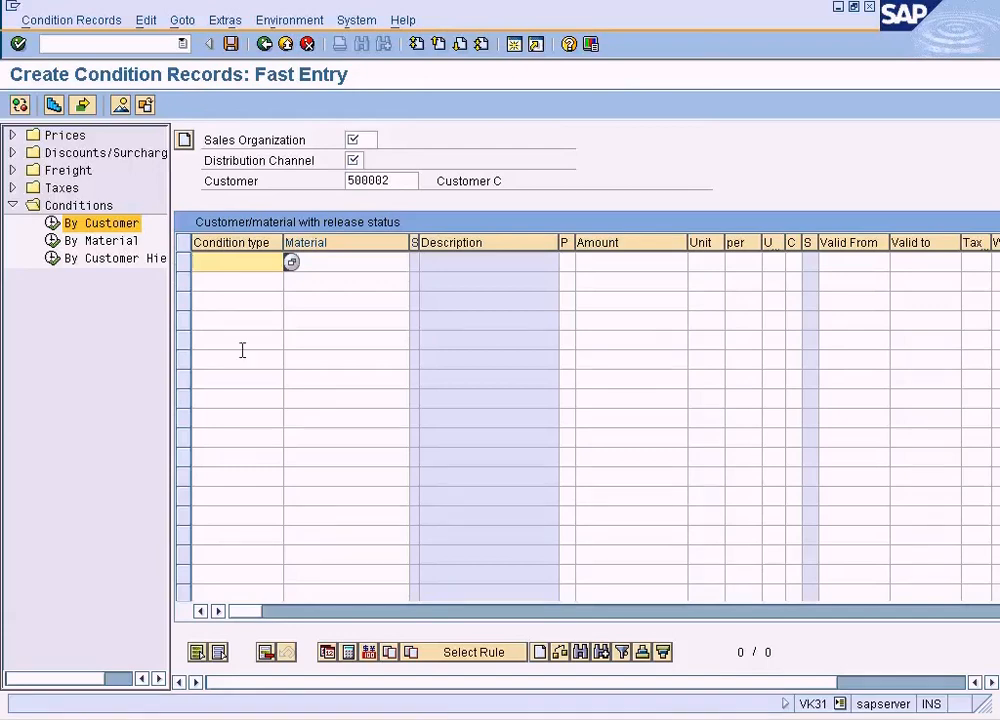
- Switch to the SAP SD Training.doc outline in Word and highlight Understanding Condition Techniques under Pricing and Taxes
key(alt+Tab)
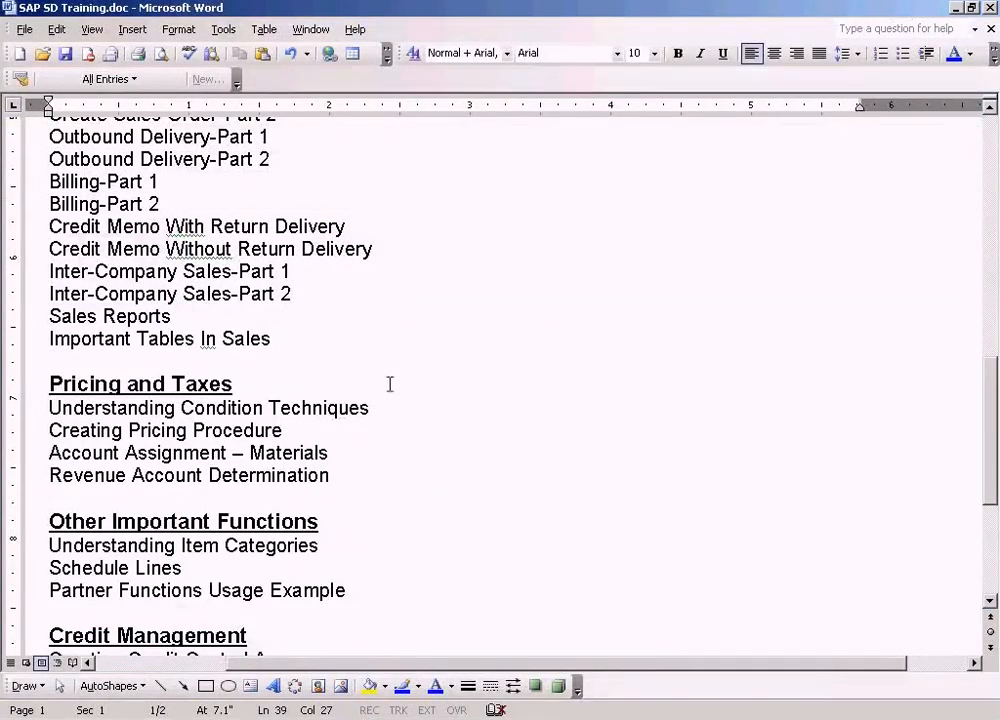
drag(377, 406, 52, 410)
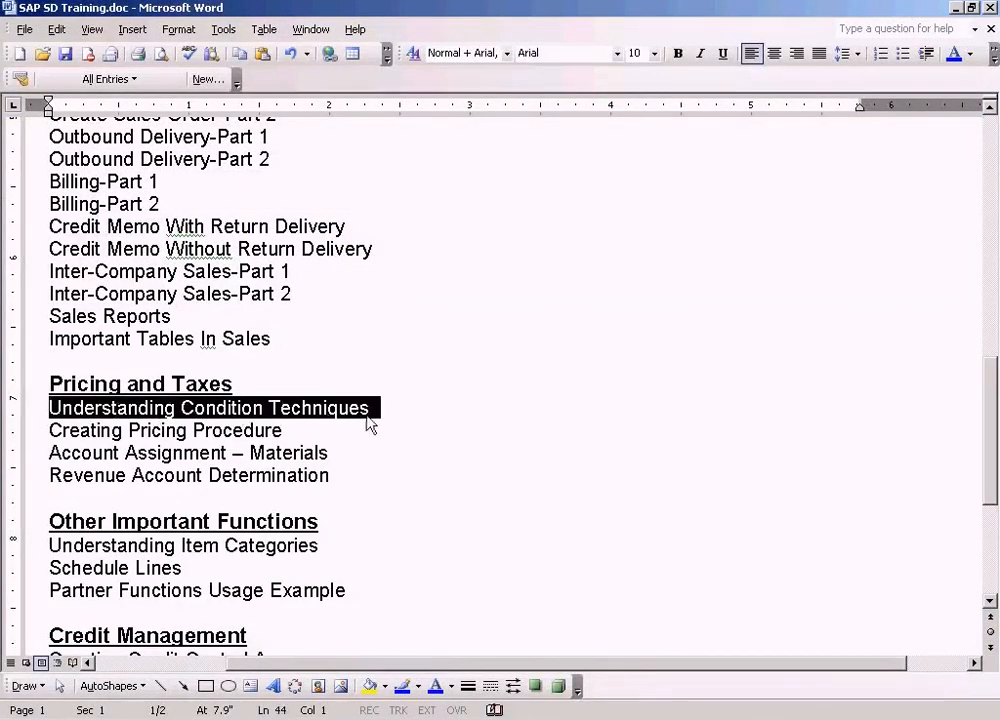
- Switch back to SAP and leave condition record creation, returning to the SAP Easy Access menu
key(alt+Tab)
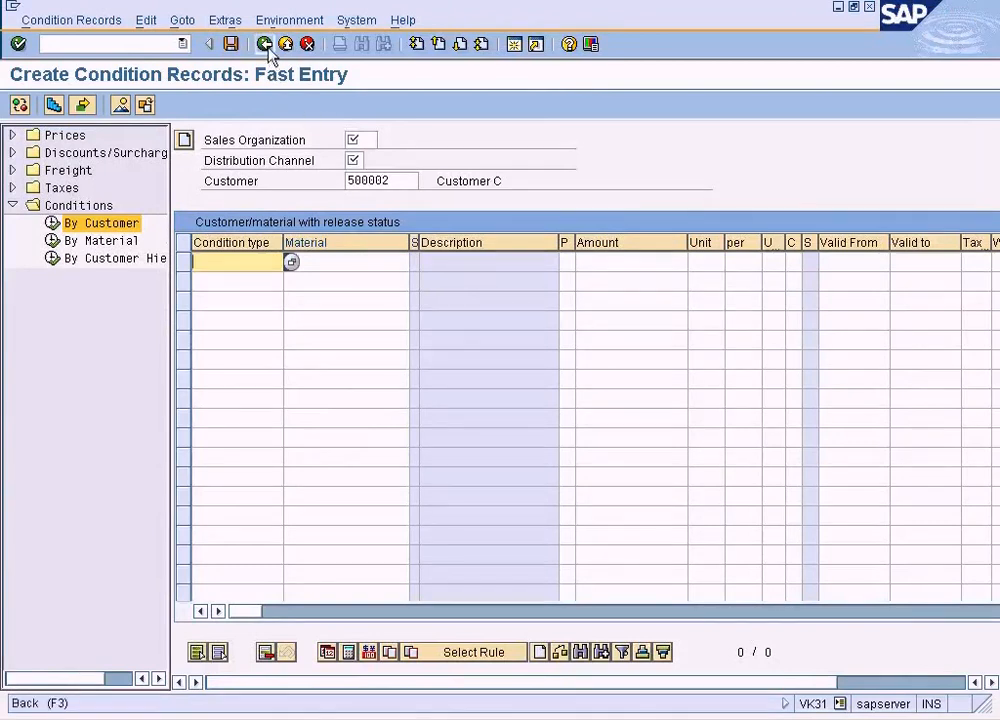
click(268, 48)
click(289, 47)
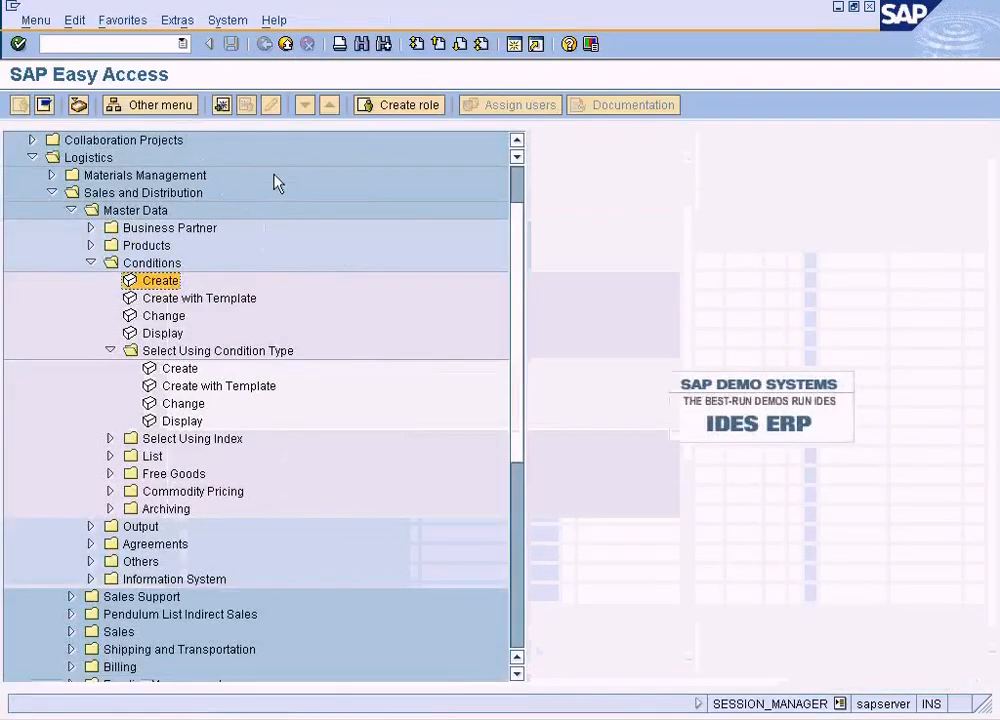
- Start creating condition records through the Select Using Condition Type variant under Sales and Distribution master data conditions
click(183, 370)
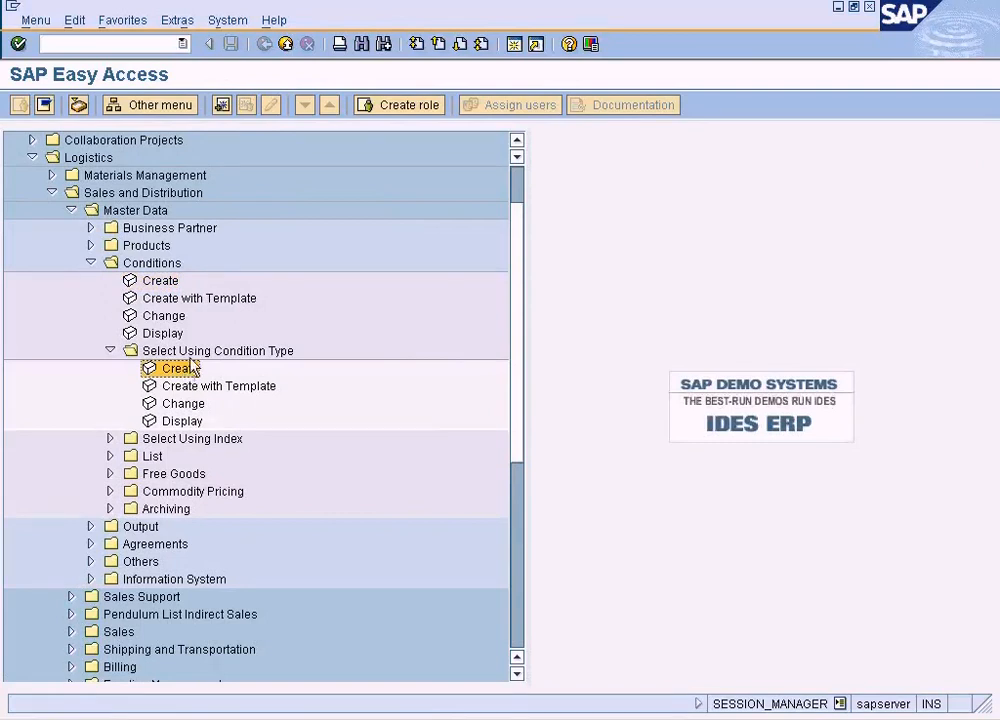
click(192, 354)
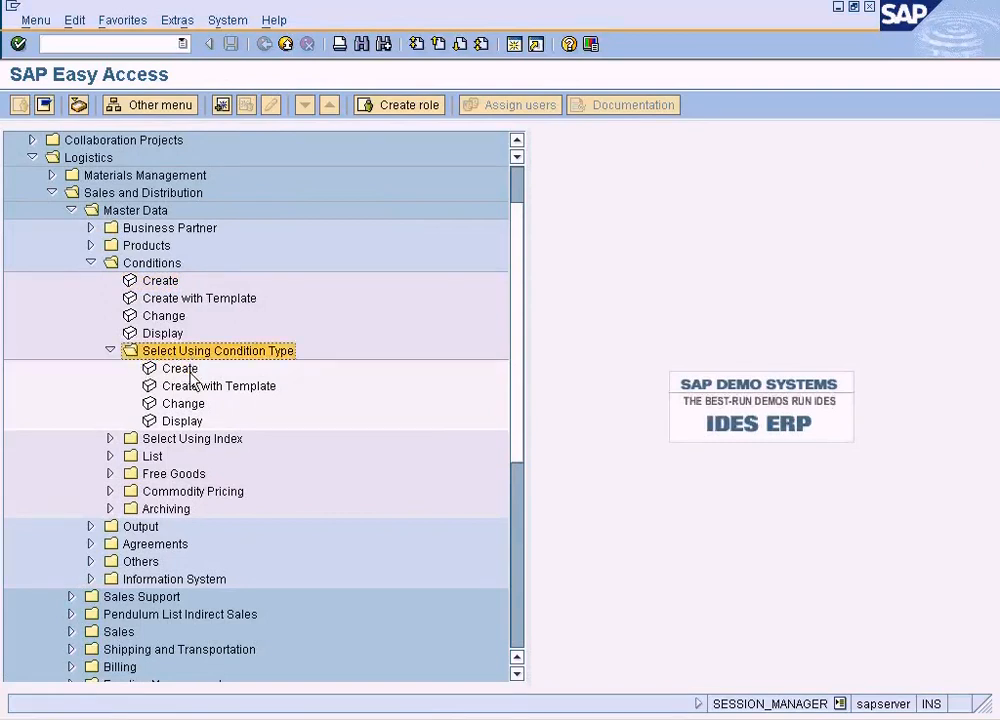
double_click(190, 371)
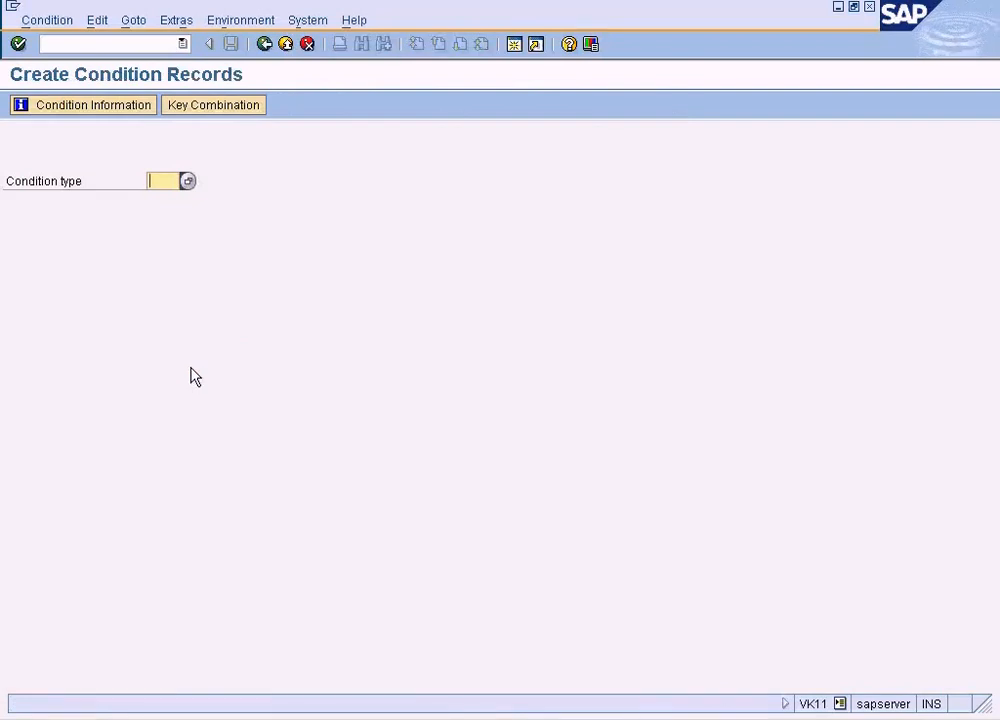
- Choose condition type PI01 Intercompany Price from the list of condition types and continue to its fast entry
click(188, 181)
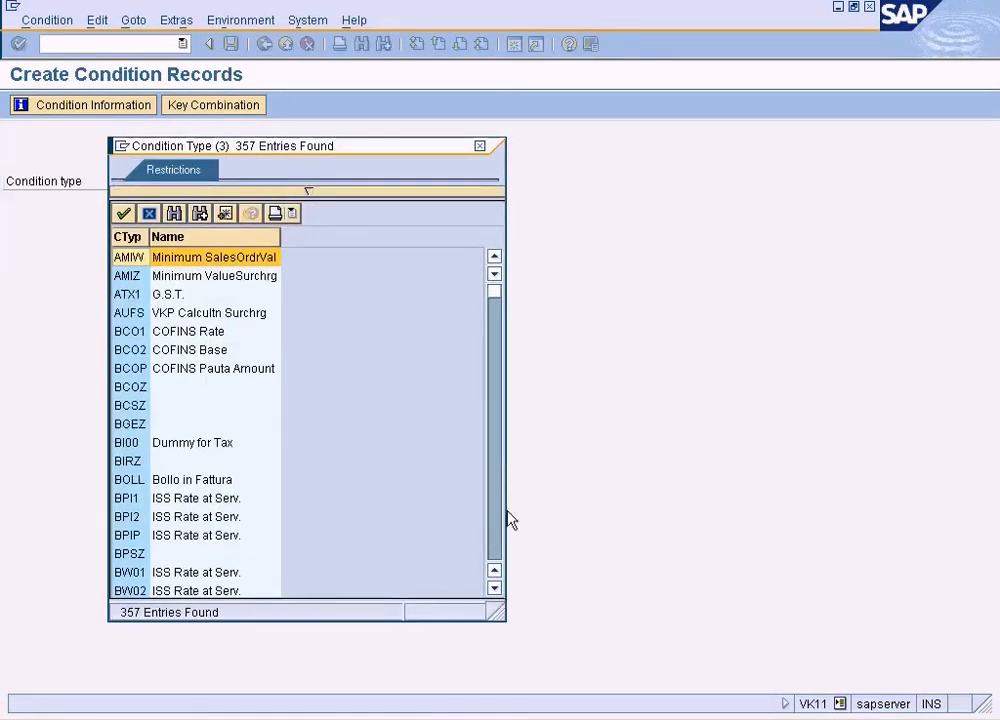
click(499, 537)
click(502, 535)
click(502, 535)
click(502, 535)
click(502, 540)
click(502, 540)
click(502, 540)
click(502, 540)
click(502, 540)
click(502, 540)
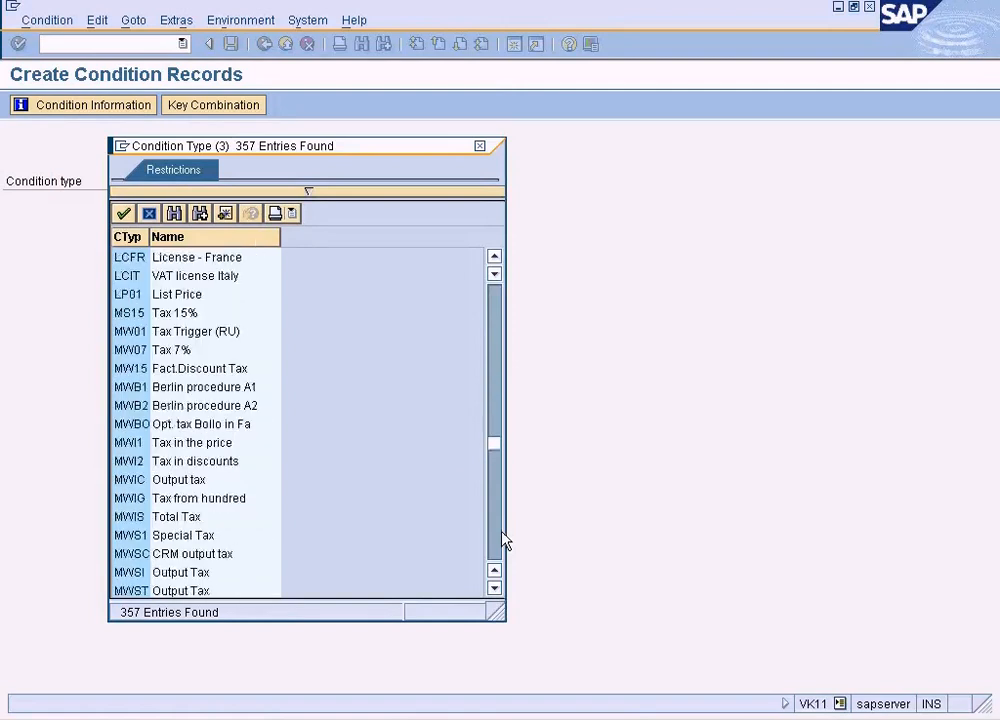
click(502, 540)
click(502, 540)
click(495, 355)
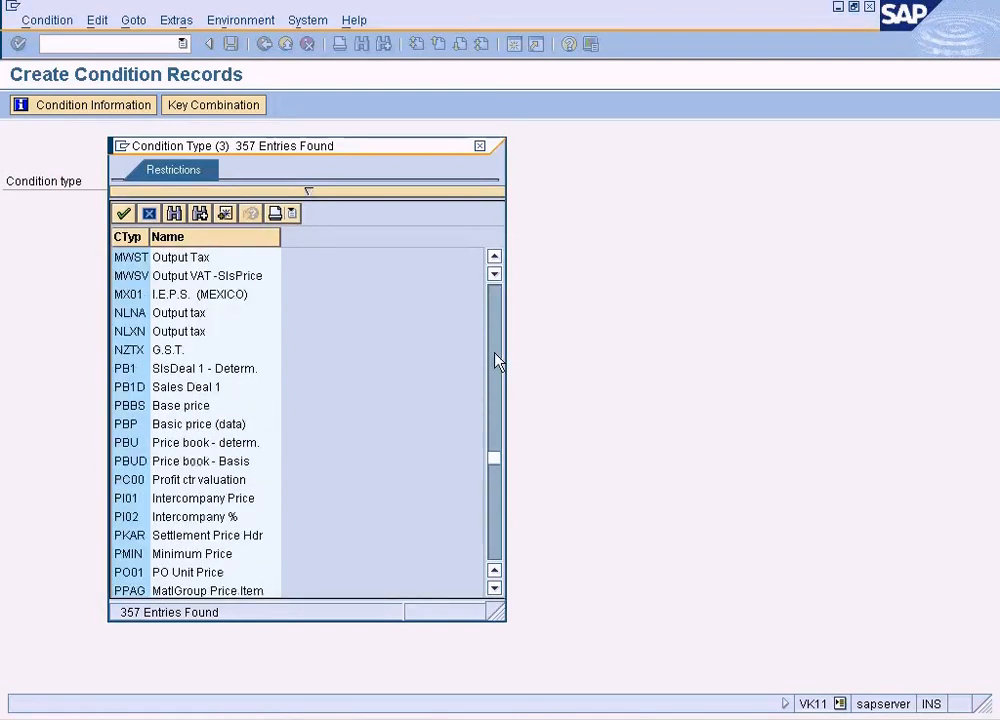
double_click(195, 500)
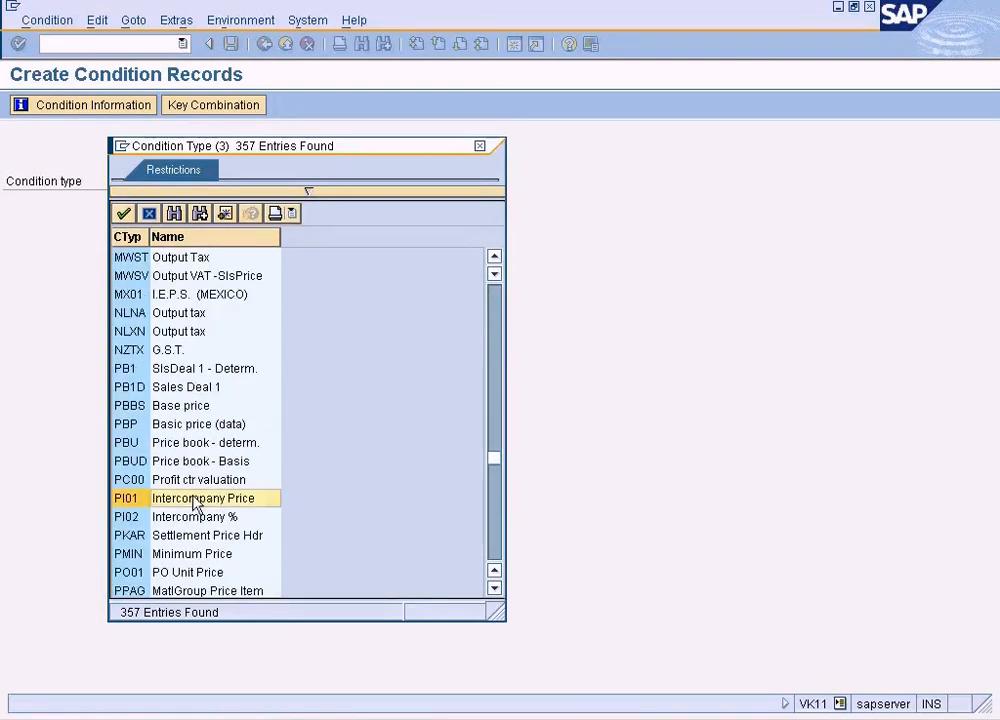
key(Return)
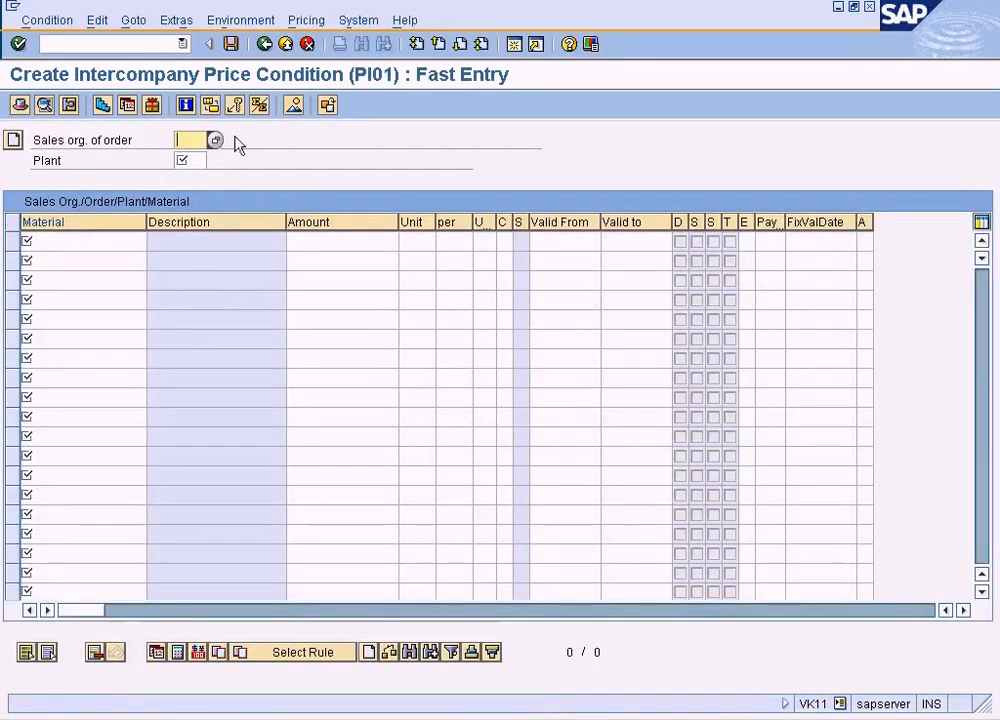
- Set the sales organization of the order to NY and the plant to DALL
text(NY)
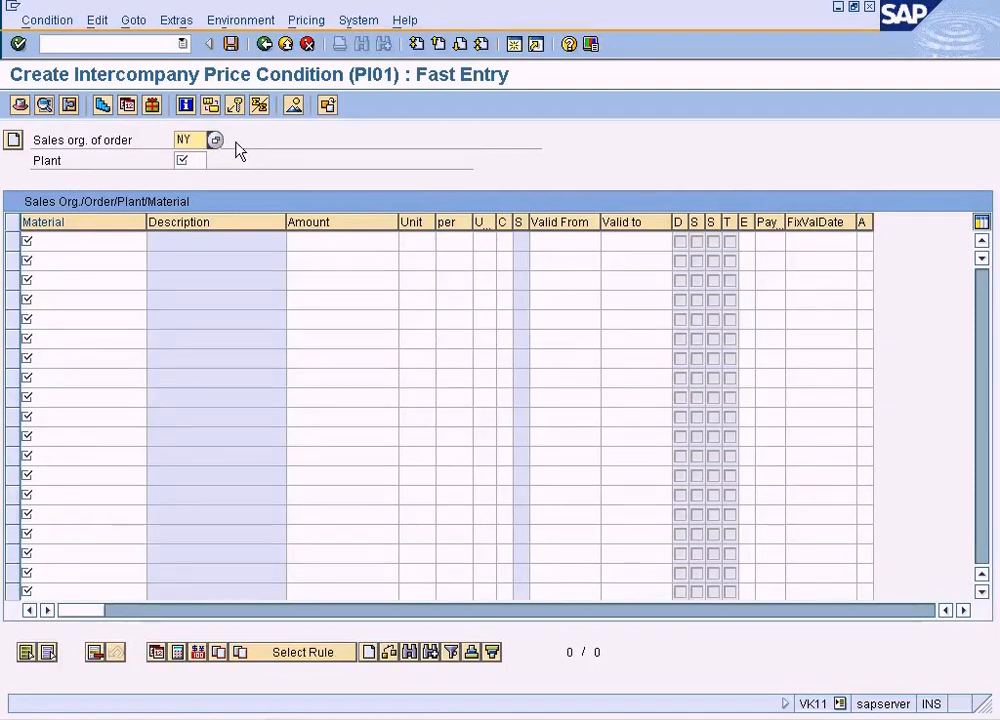
key(Tab)
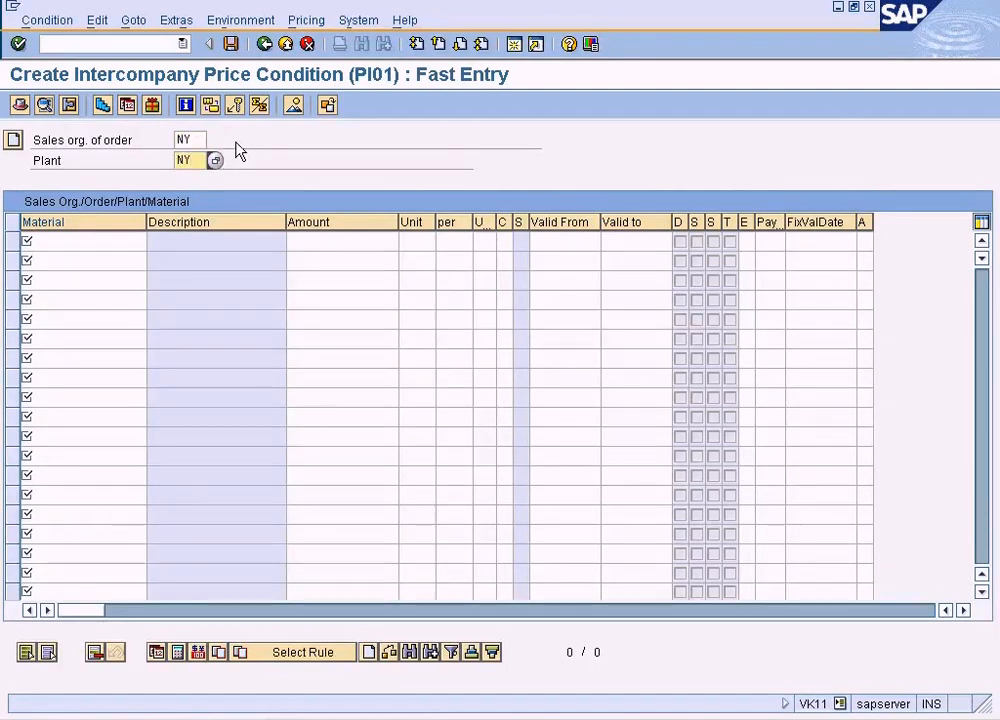
text(DALL)
- Switch to the Inter-company sales.JPG diagram in Paint and mark the "Bills and collect payment from Sun" note and the Dallas plant box
click(600, 712)
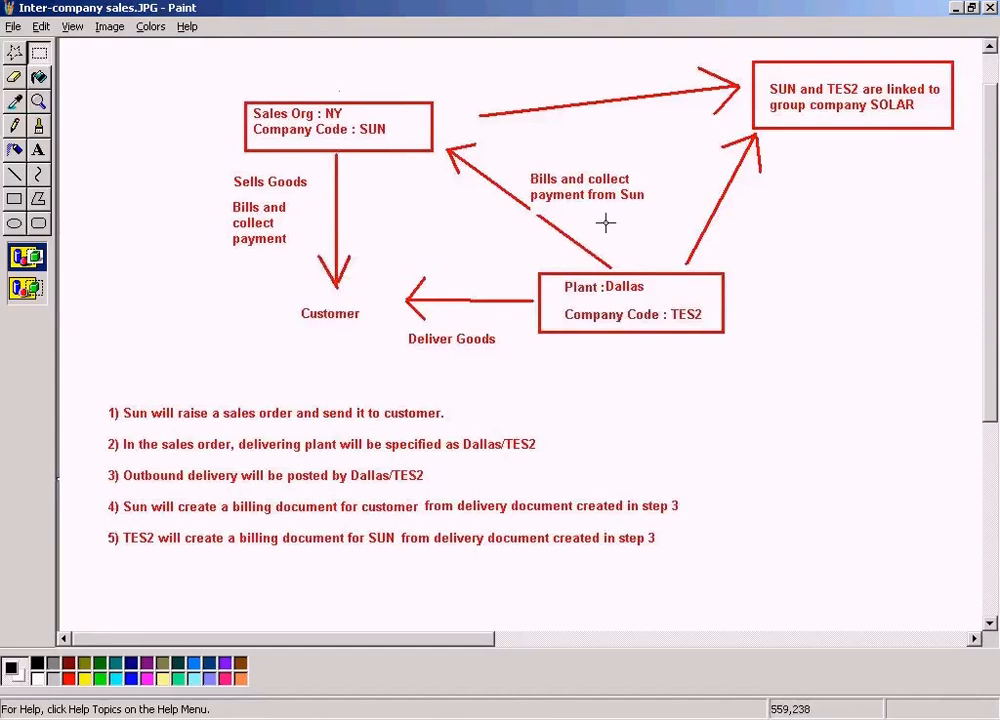
drag(520, 156, 671, 209)
click(799, 270)
click(256, 719)
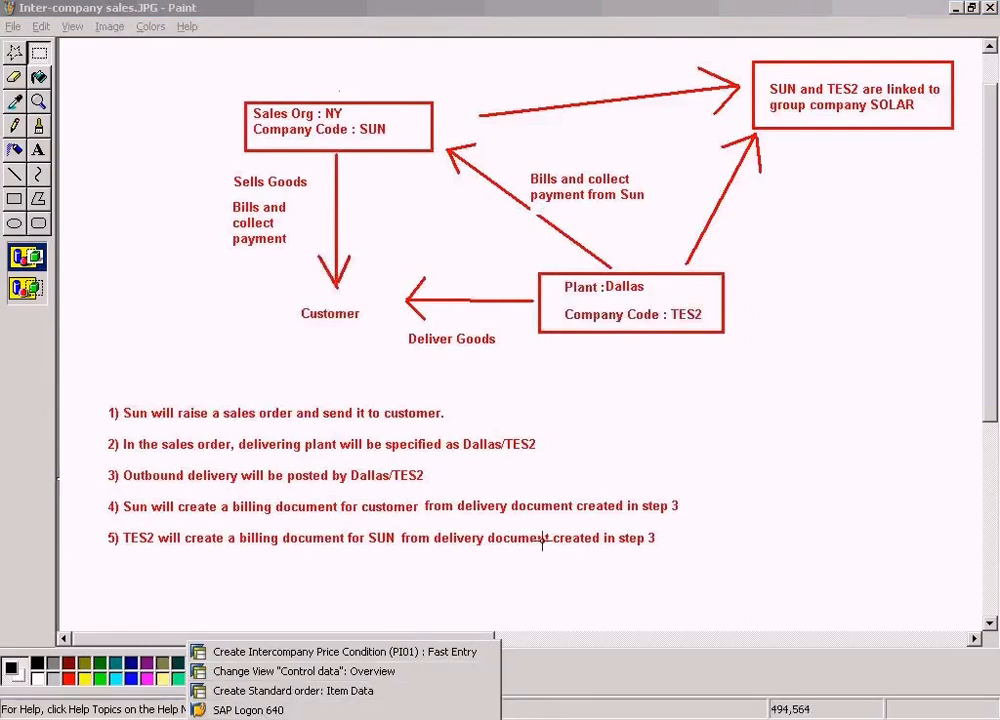
click(686, 390)
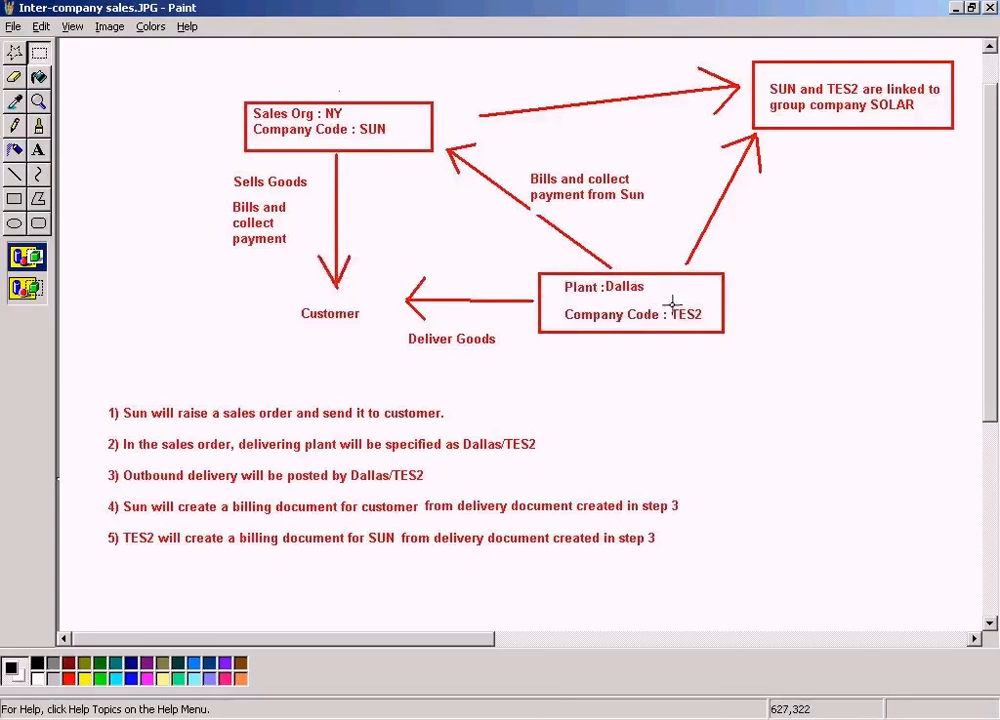
drag(548, 269, 749, 332)
- Switch back to SAP and call up material 1247 for display with transaction MM03 in a new session
click(247, 718)
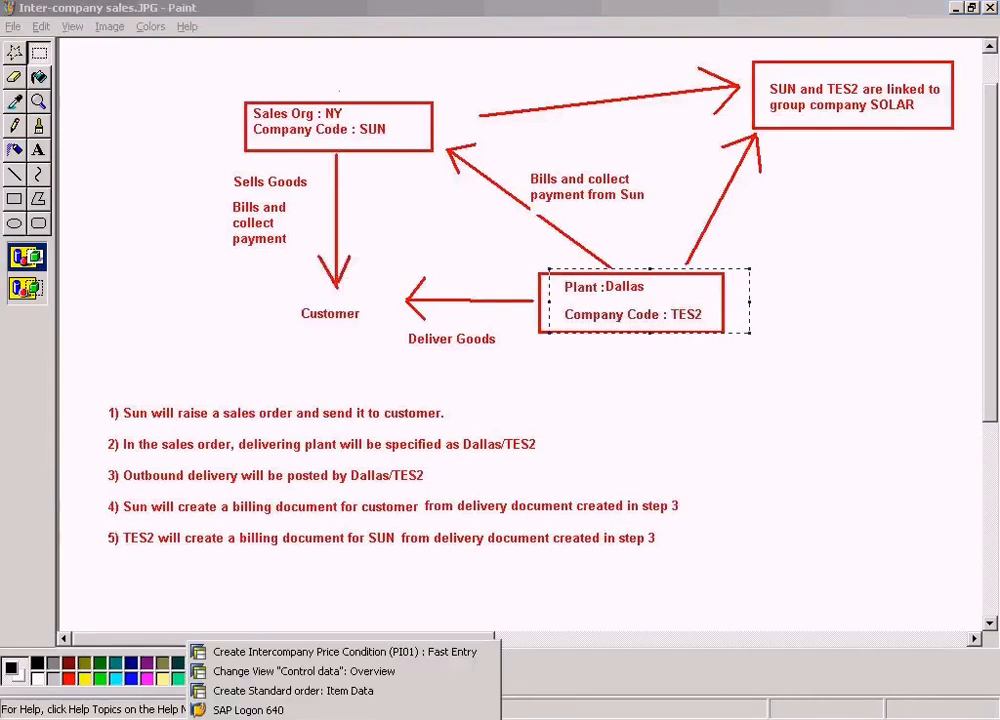
click(226, 651)
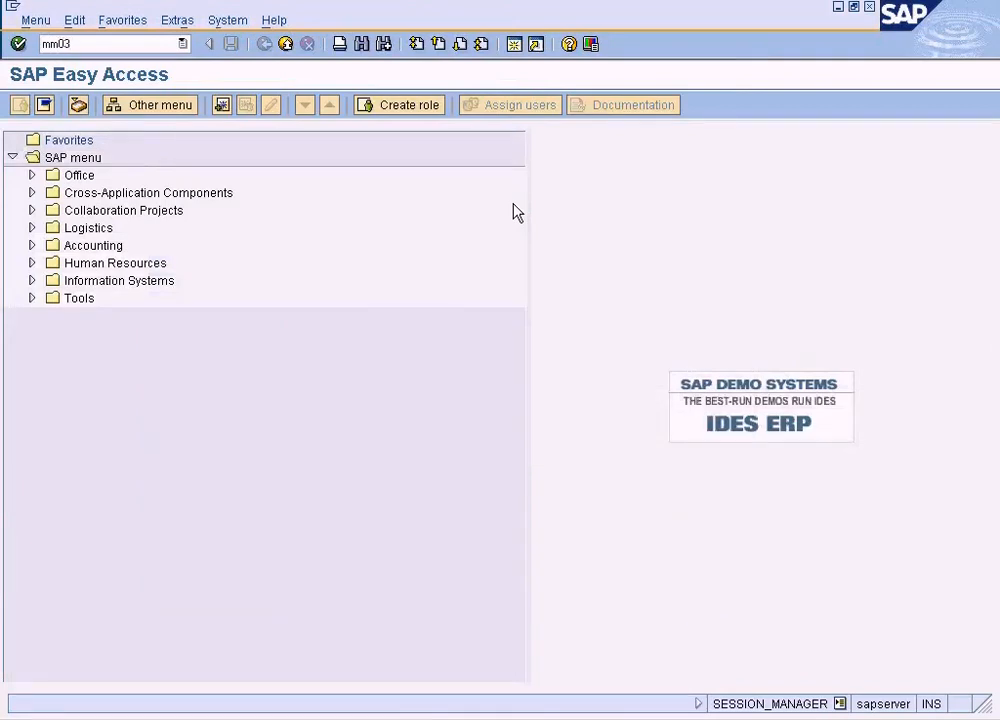
key(Return)
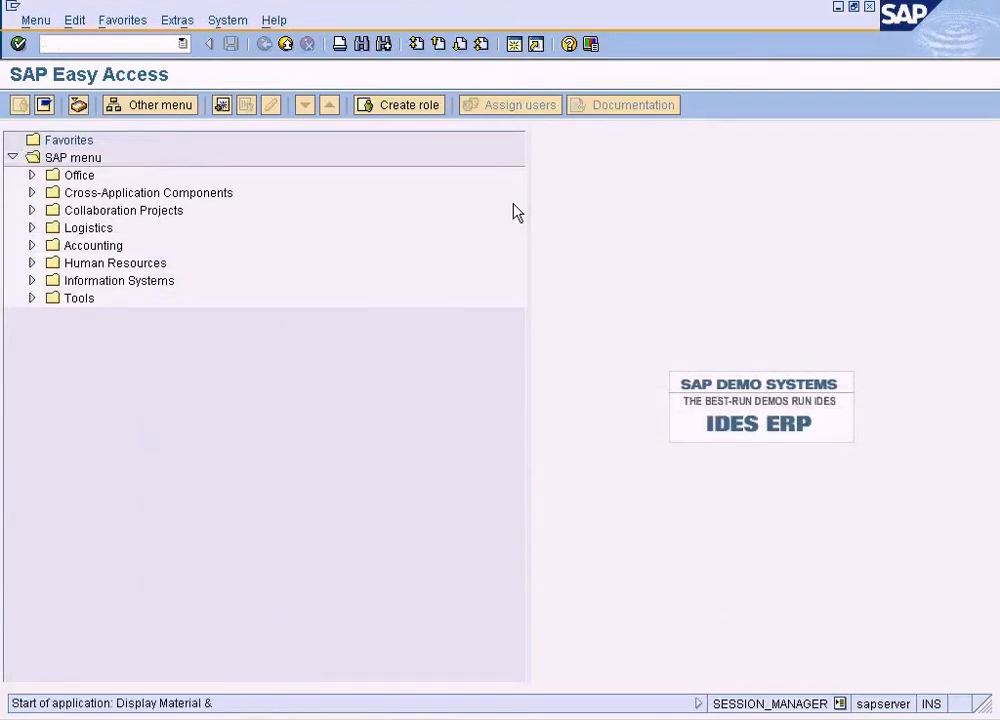
text(1247)
key(Return)
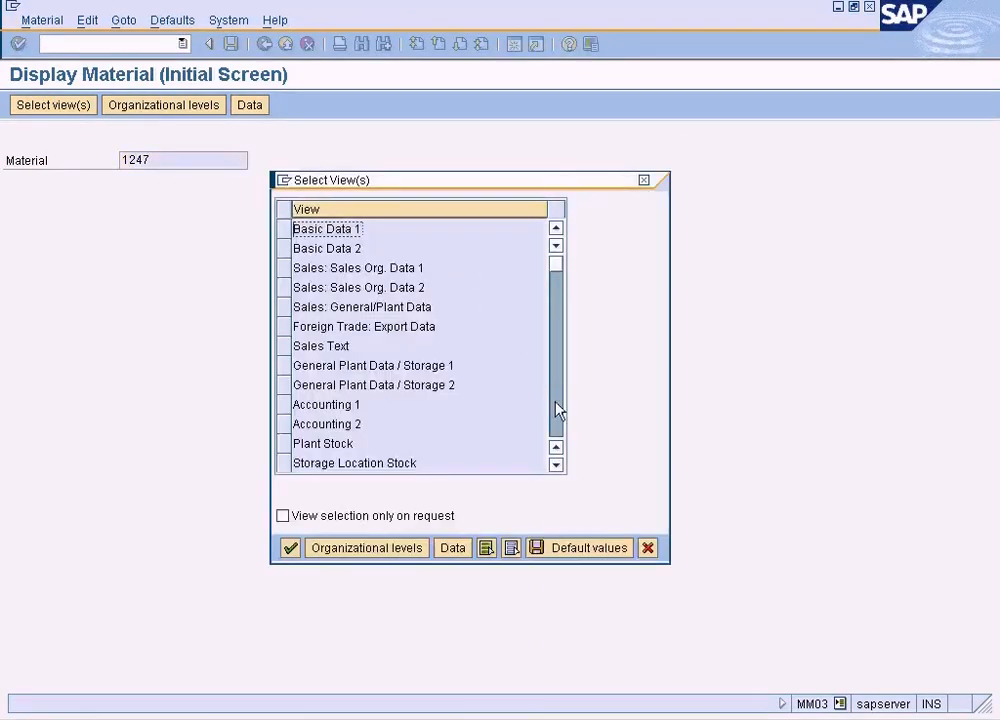
- Display the Accounting 1 view of material 1247 for plant DALL to check its standard price
click(283, 404)
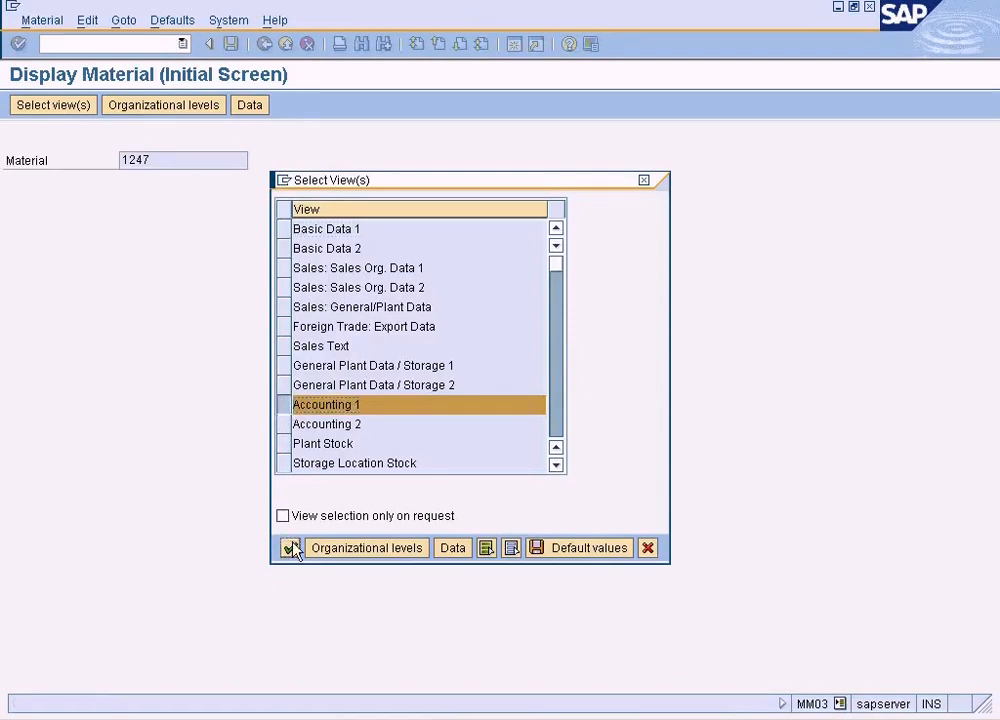
click(289, 547)
text(dall)
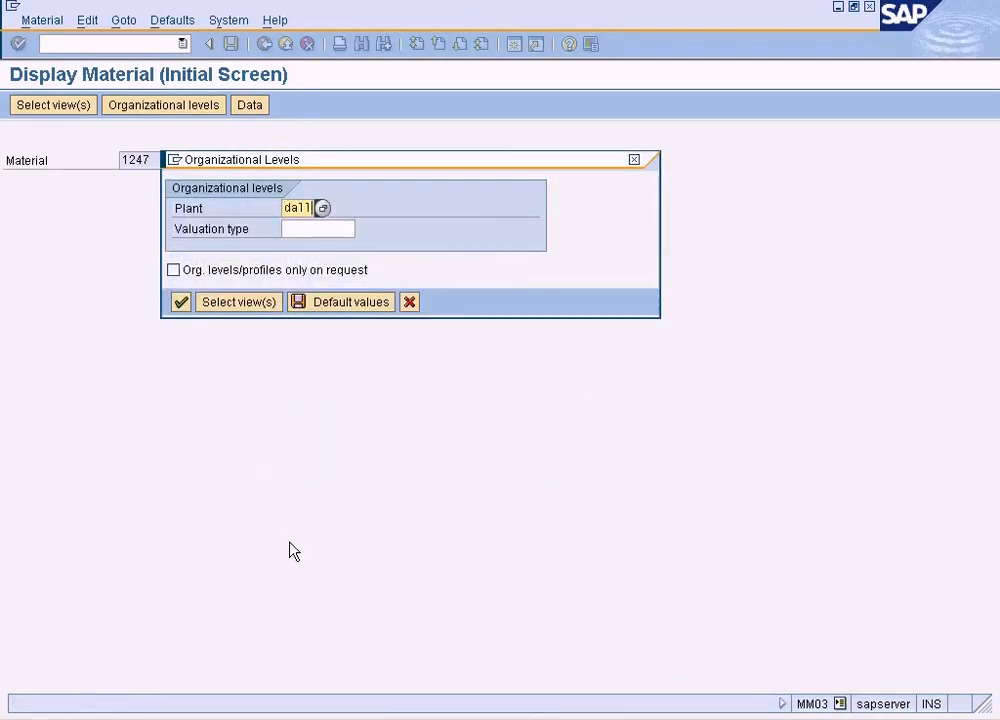
key(Return)
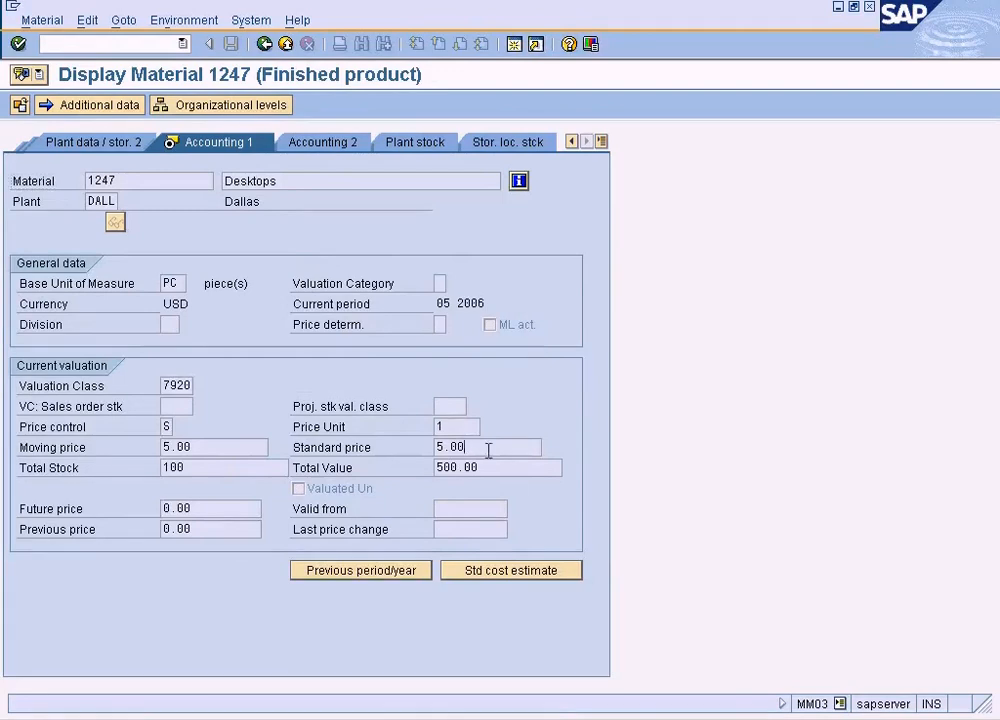
- Switch to the Paint diagram and add the blue text "Cost Price $5.00" beneath the Dallas plant box
click(553, 718)
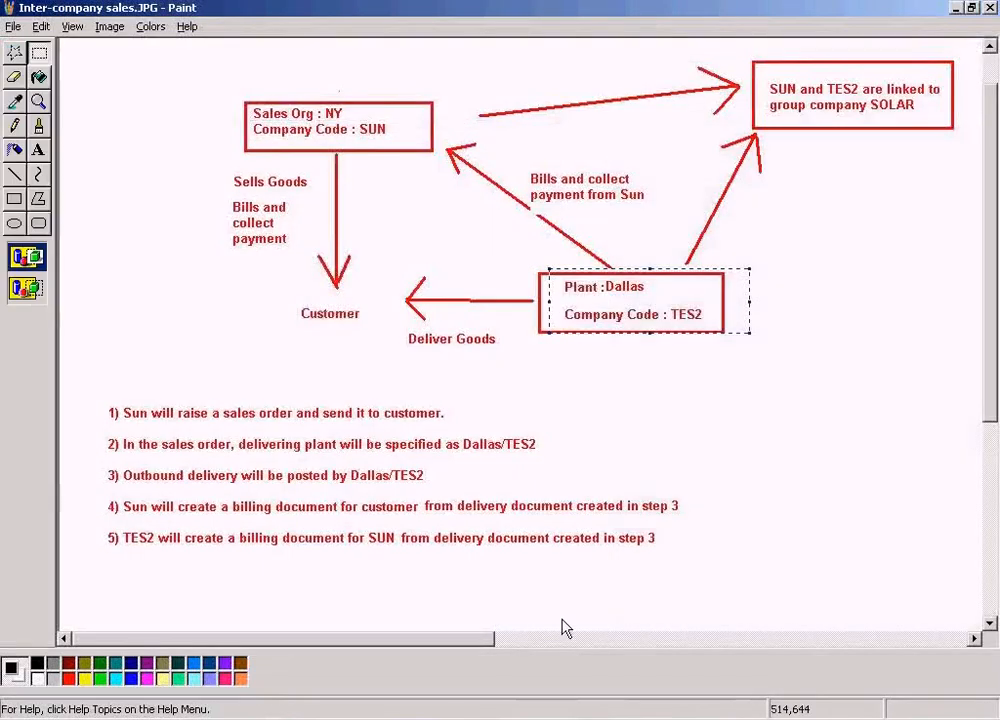
click(601, 391)
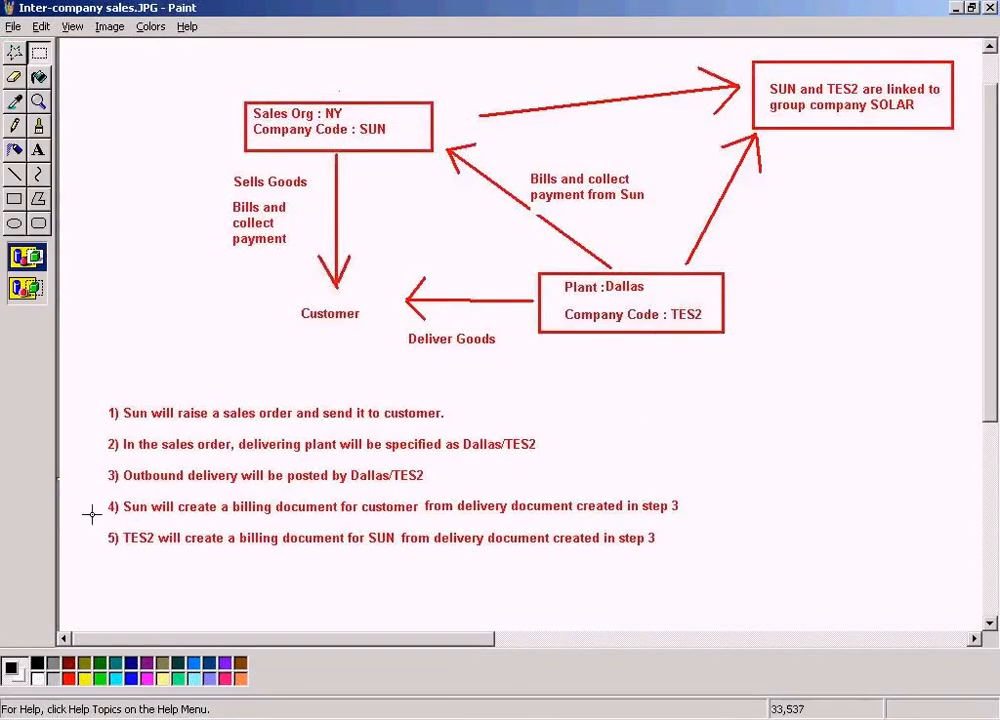
click(132, 664)
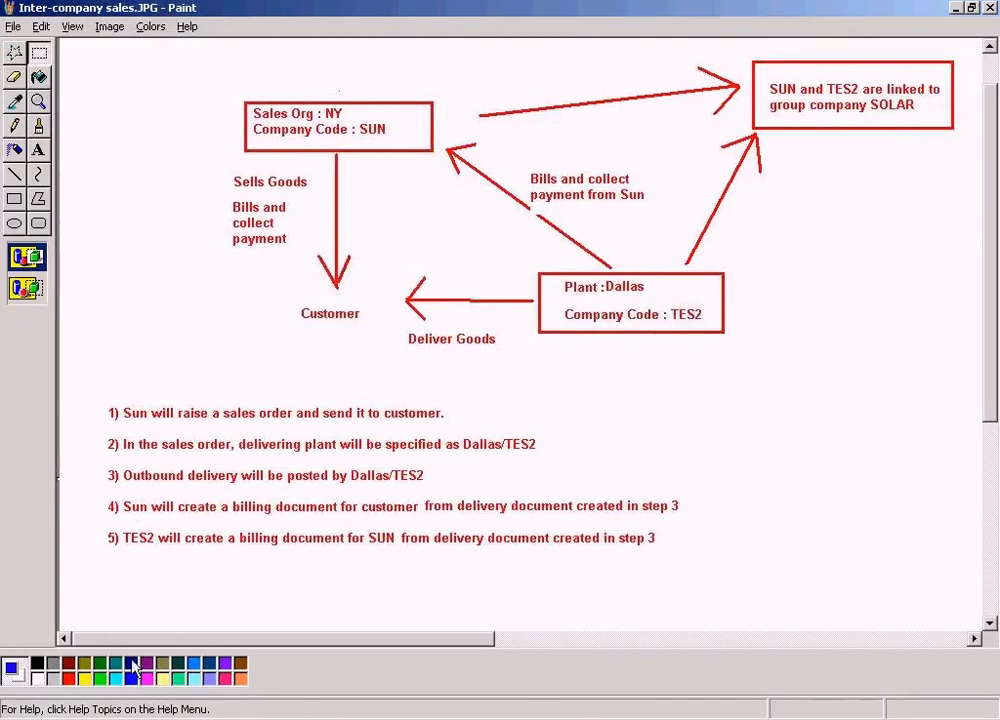
click(38, 150)
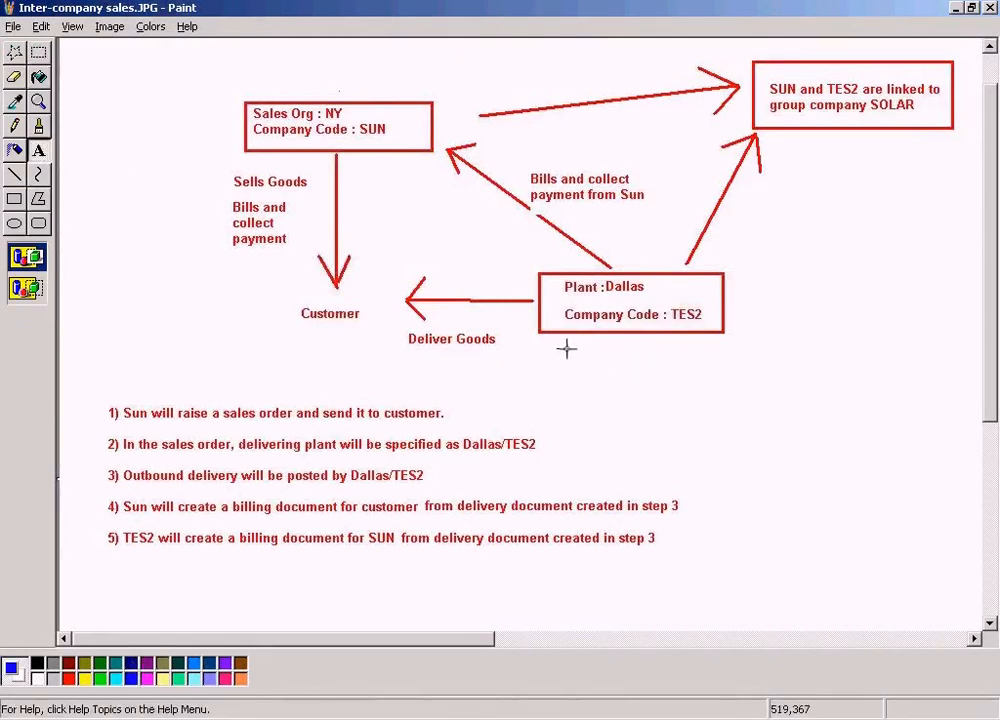
drag(566, 340, 711, 355)
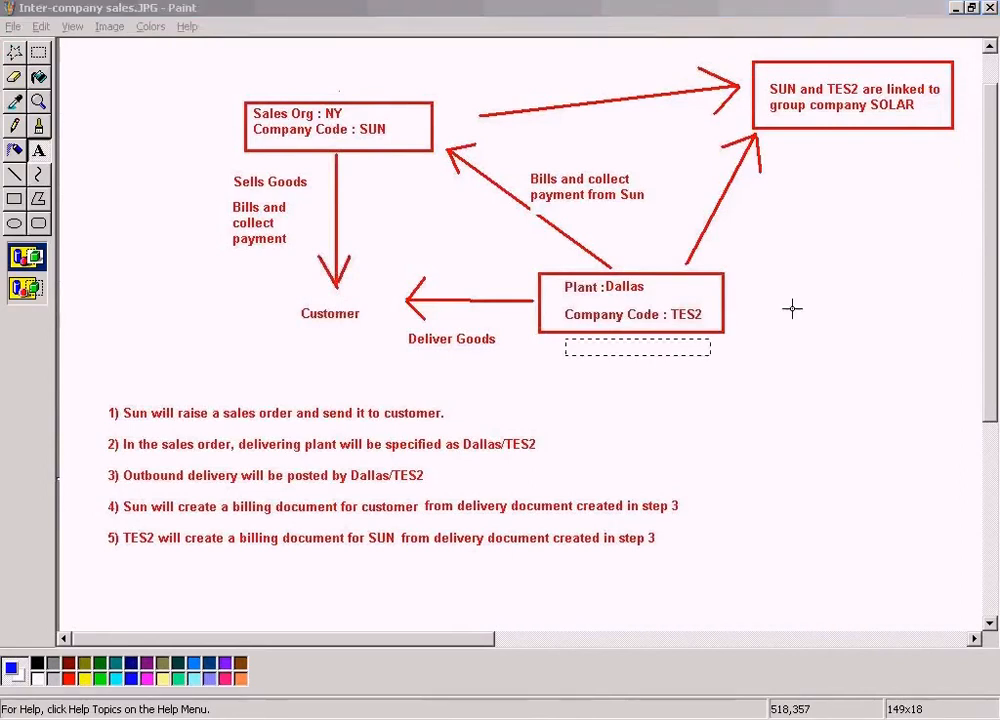
text(Price)
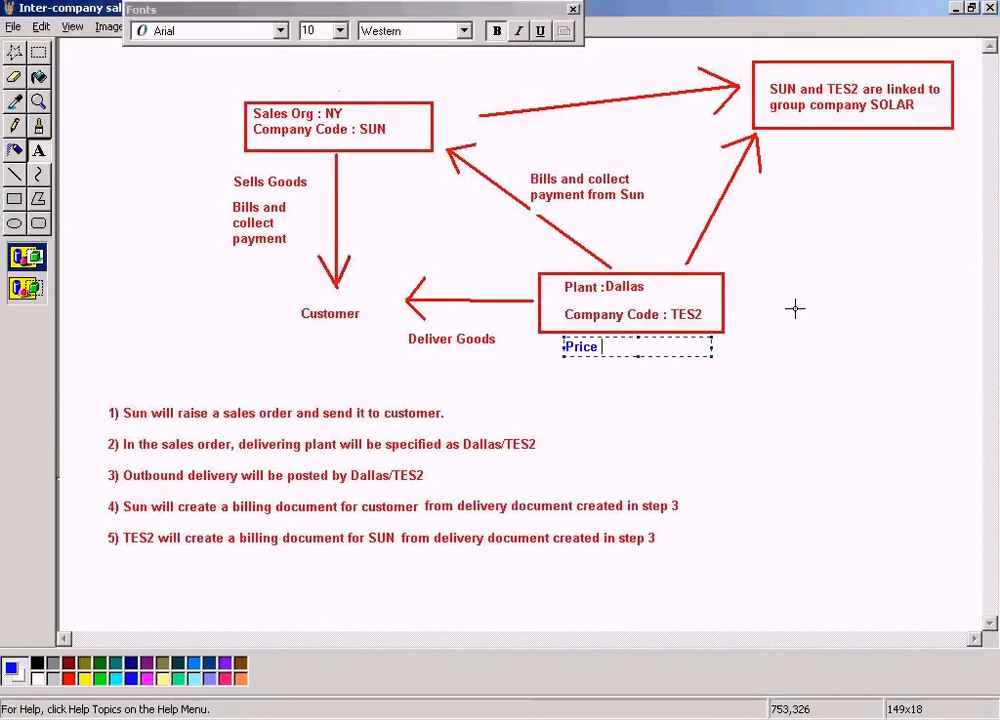
key(BackSpace)
key(BackSpace)
key(BackSpace)
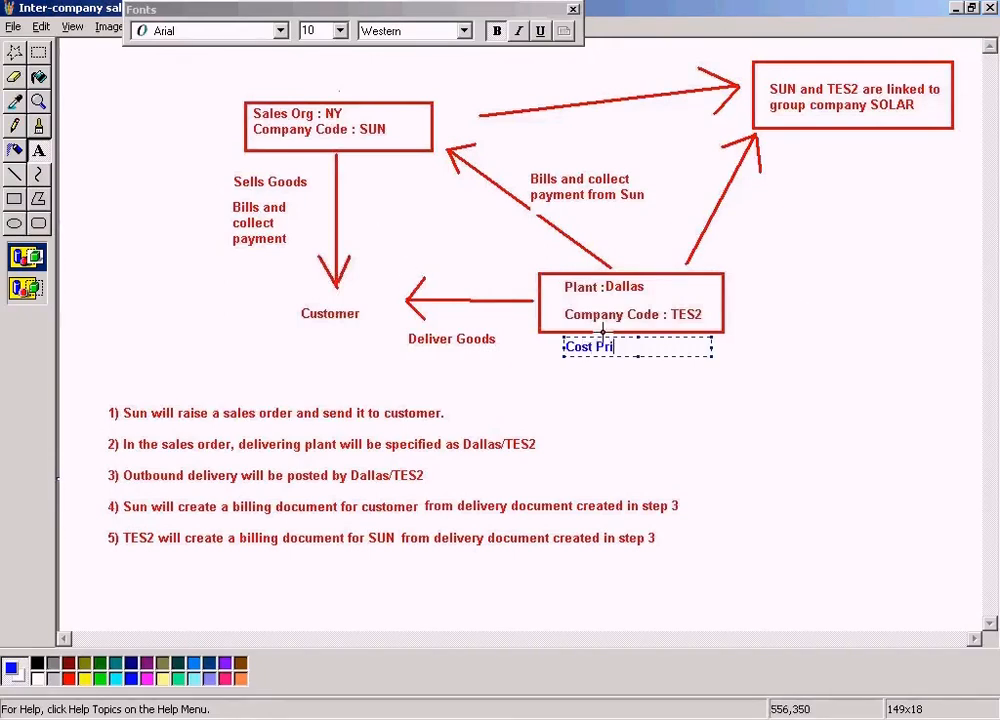
text($5.00)
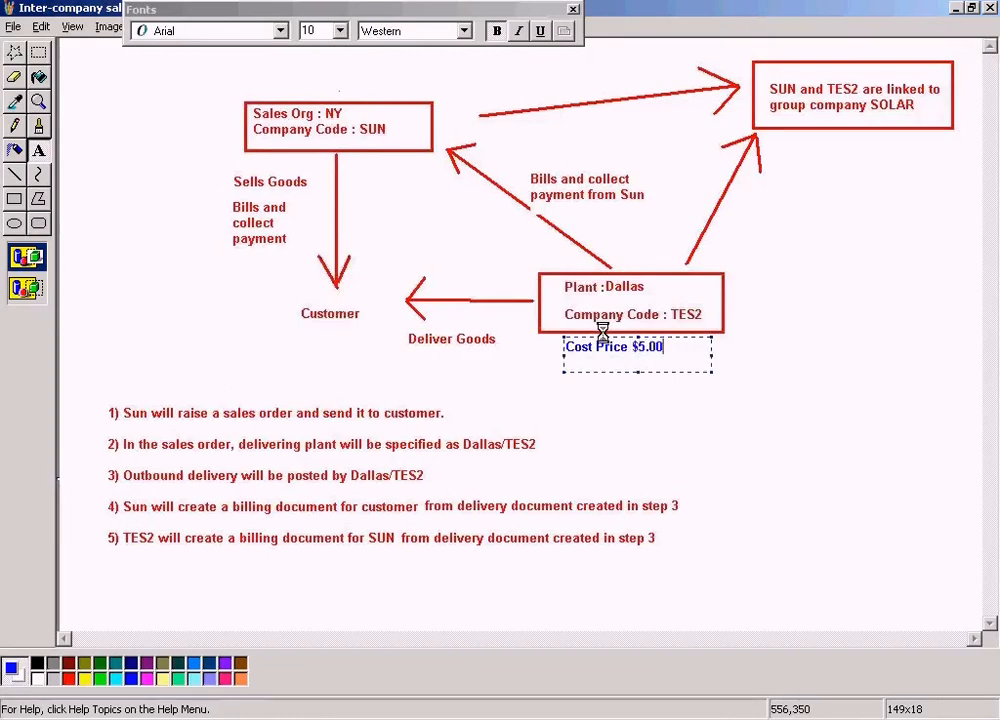
click(821, 316)
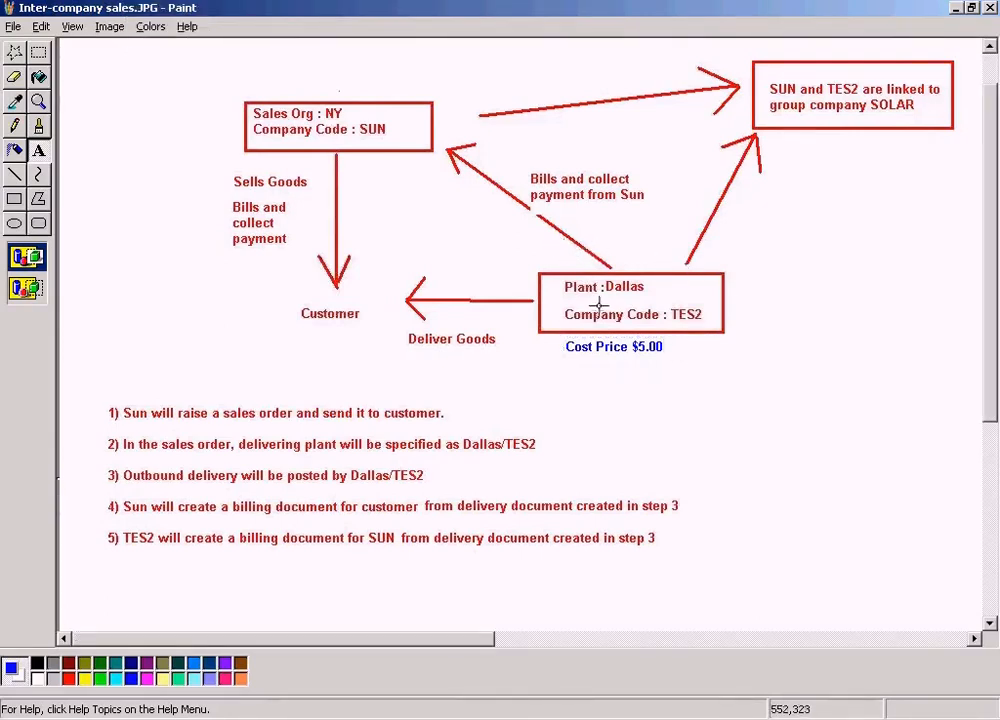
- Switch to SAP and call up material 1247 for display with transaction MM03 in another new session
click(240, 718)
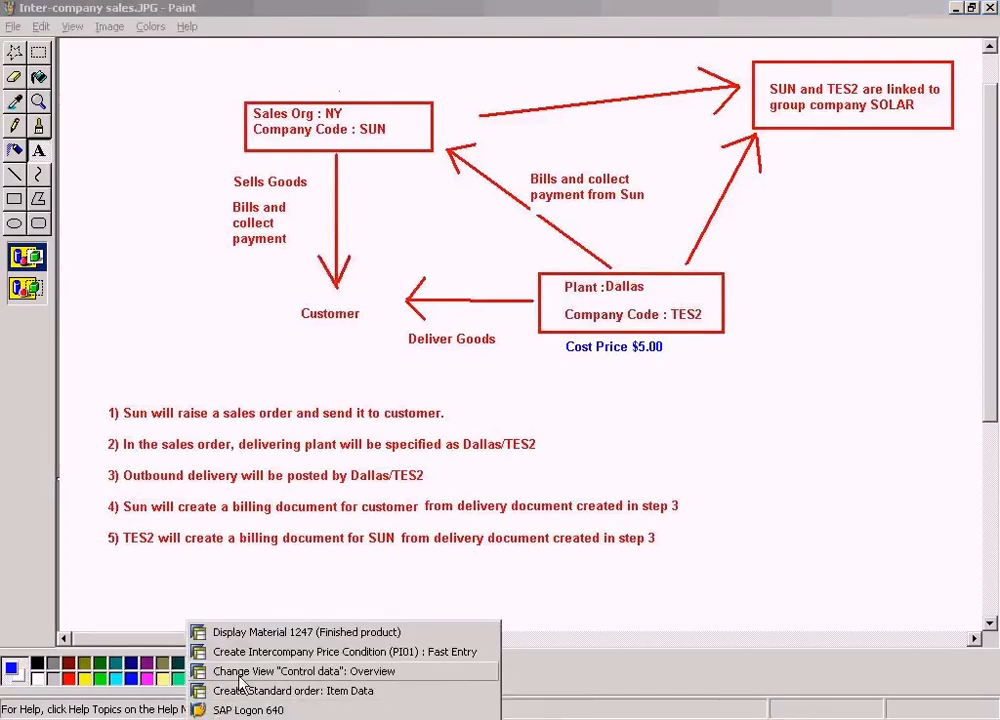
click(272, 638)
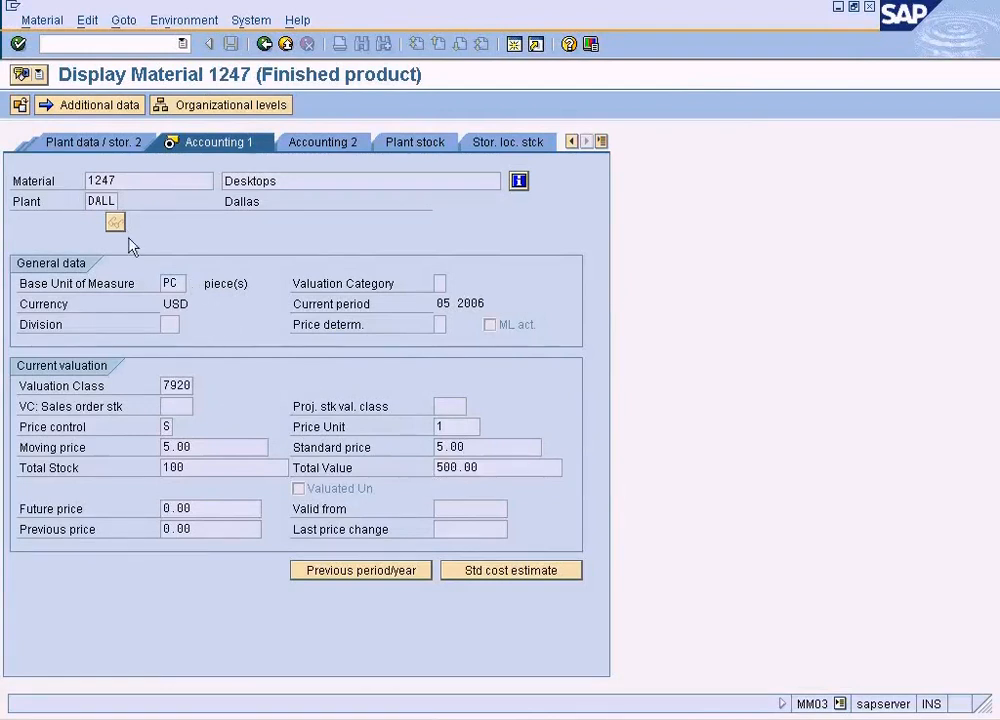
click(515, 44)
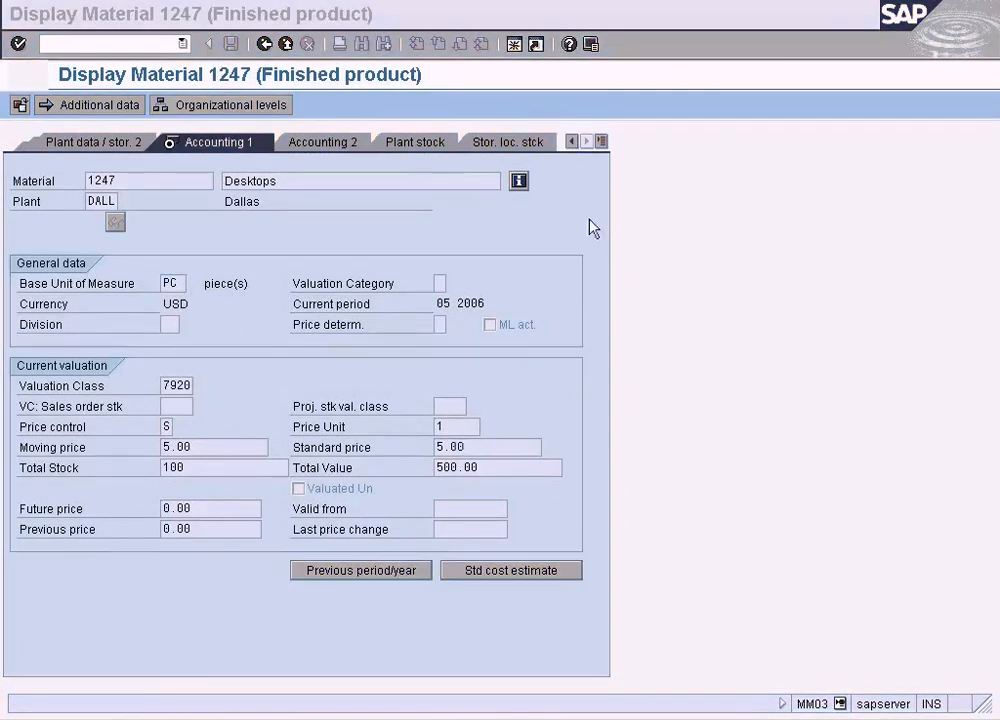
text(m)
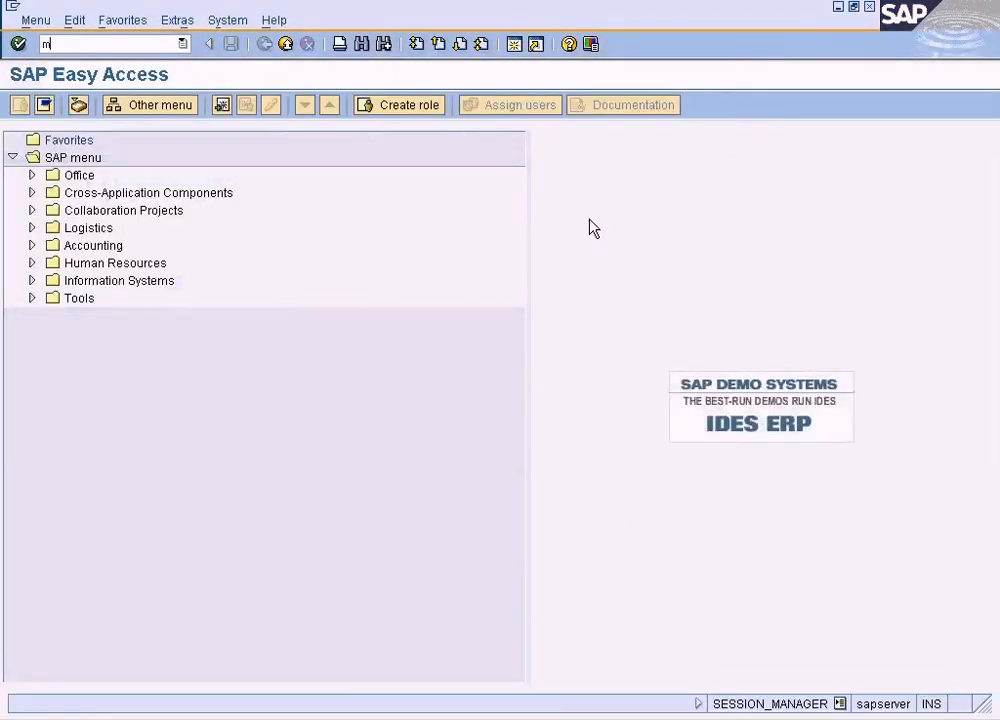
text(m03)
key(Return)
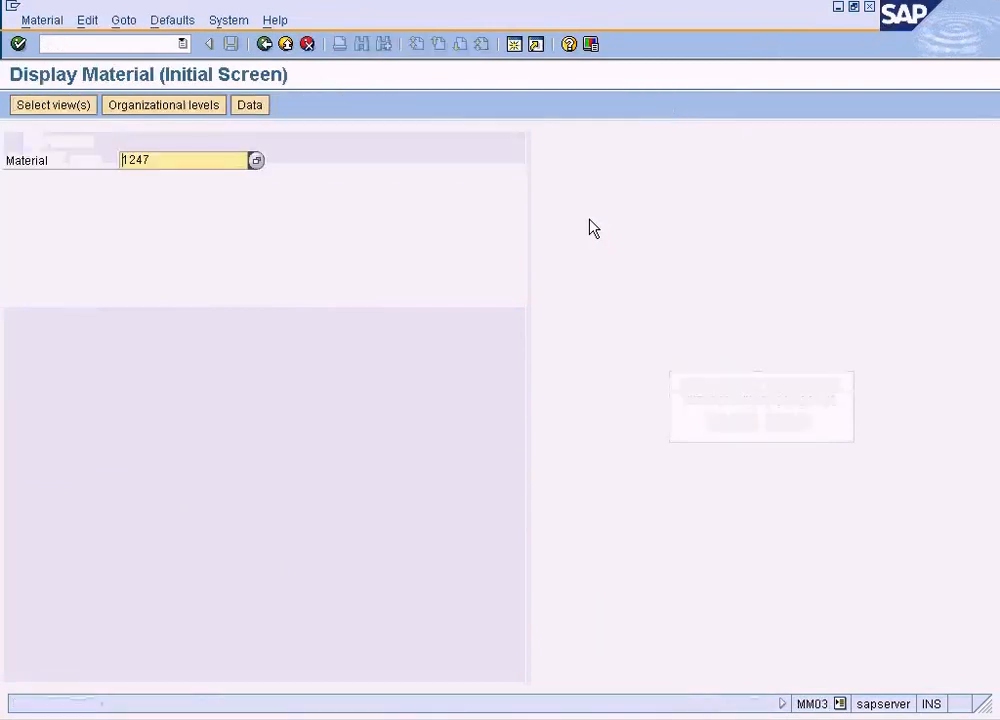
key(Return)
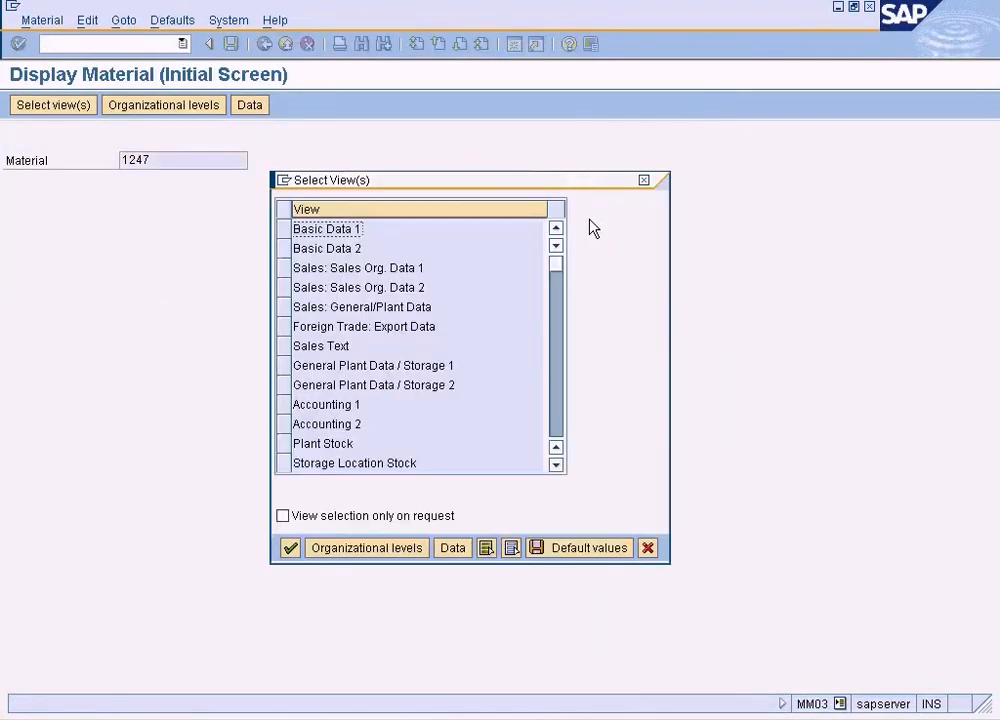
- Display the Accounting 1 view of material 1247 for plant NY and compare its standard price with plant DALL's
click(288, 407)
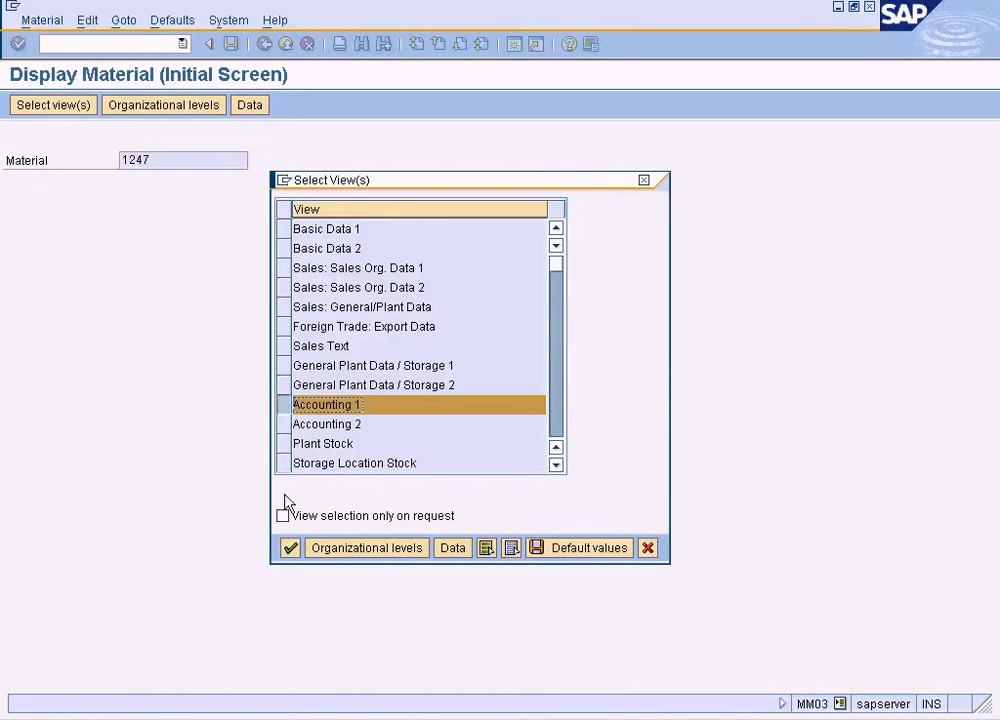
click(290, 548)
text(ny)
key(Return)
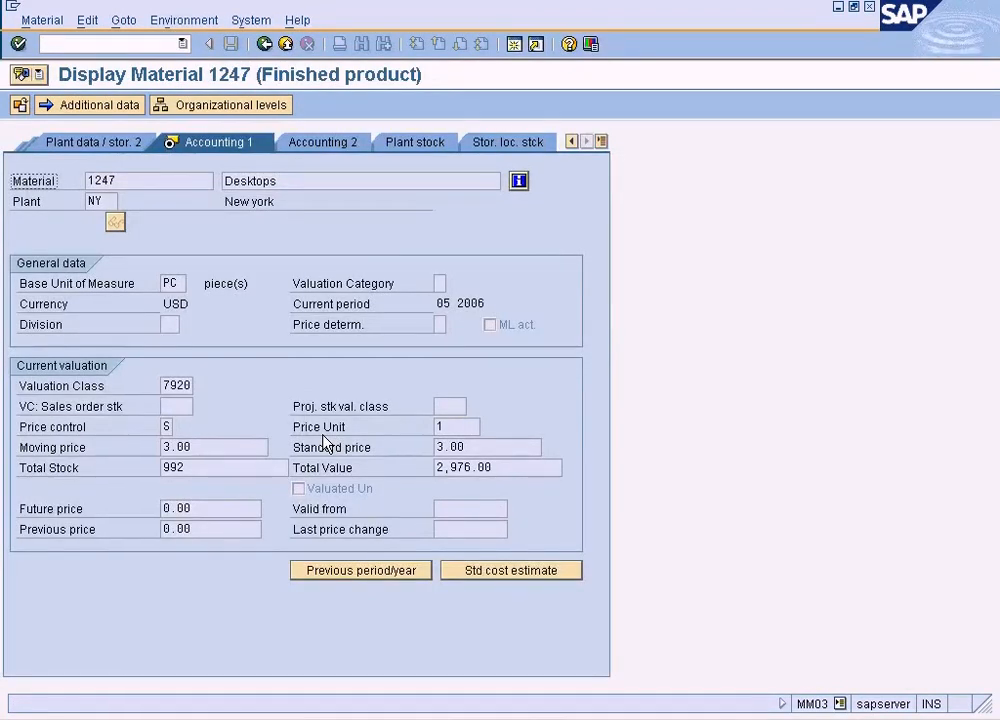
drag(477, 452, 428, 446)
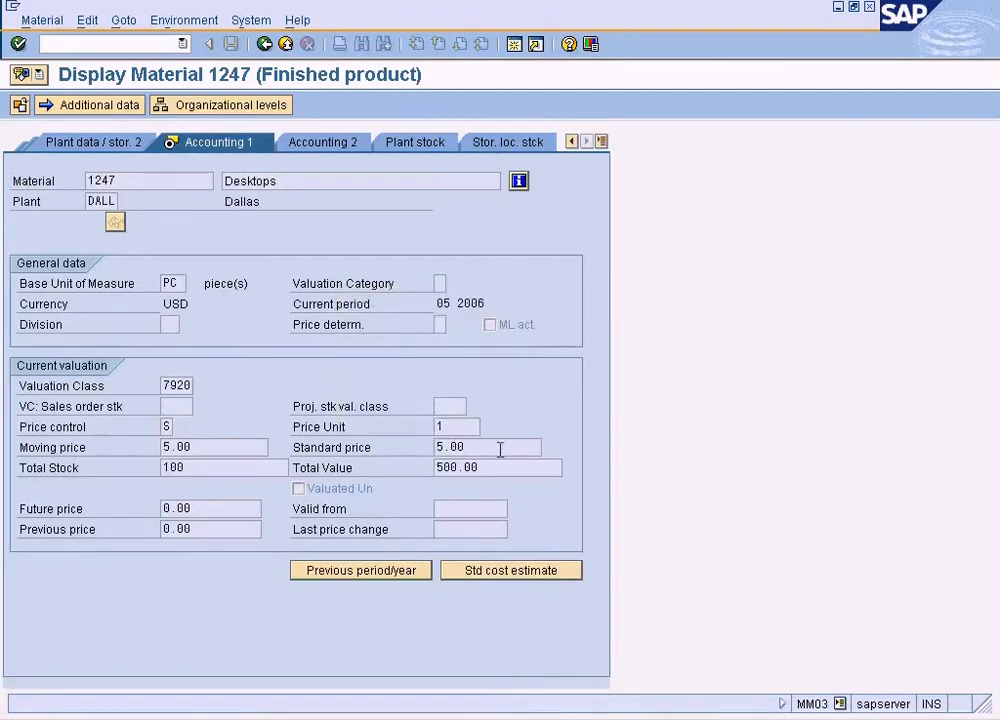
drag(500, 449, 315, 388)
click(86, 203)
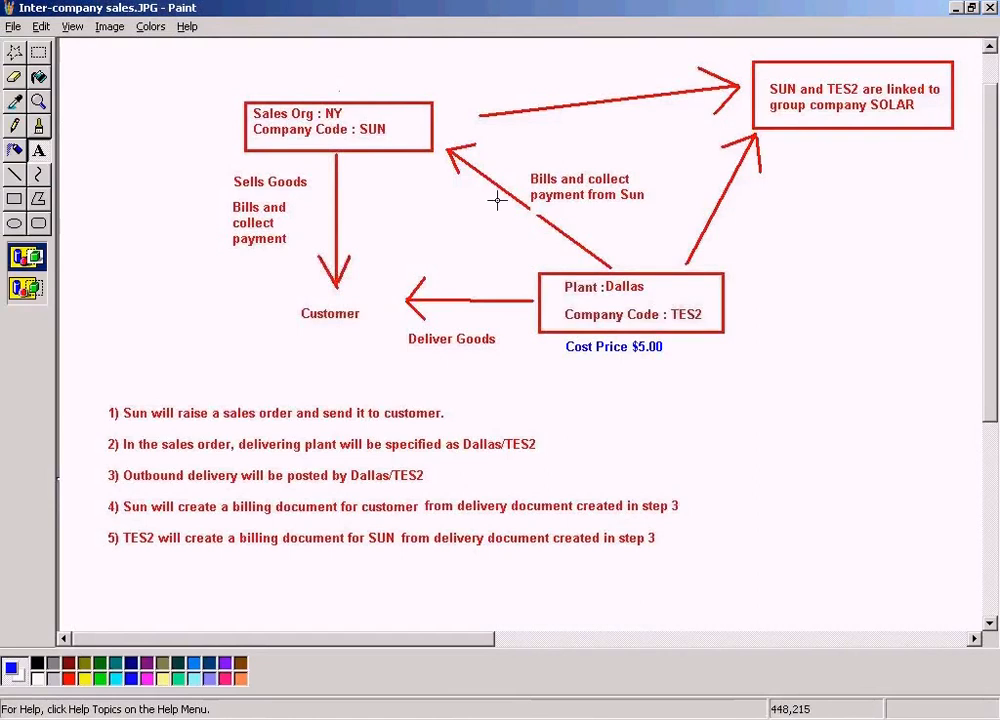
click(40, 151)
drag(560, 207, 651, 222)
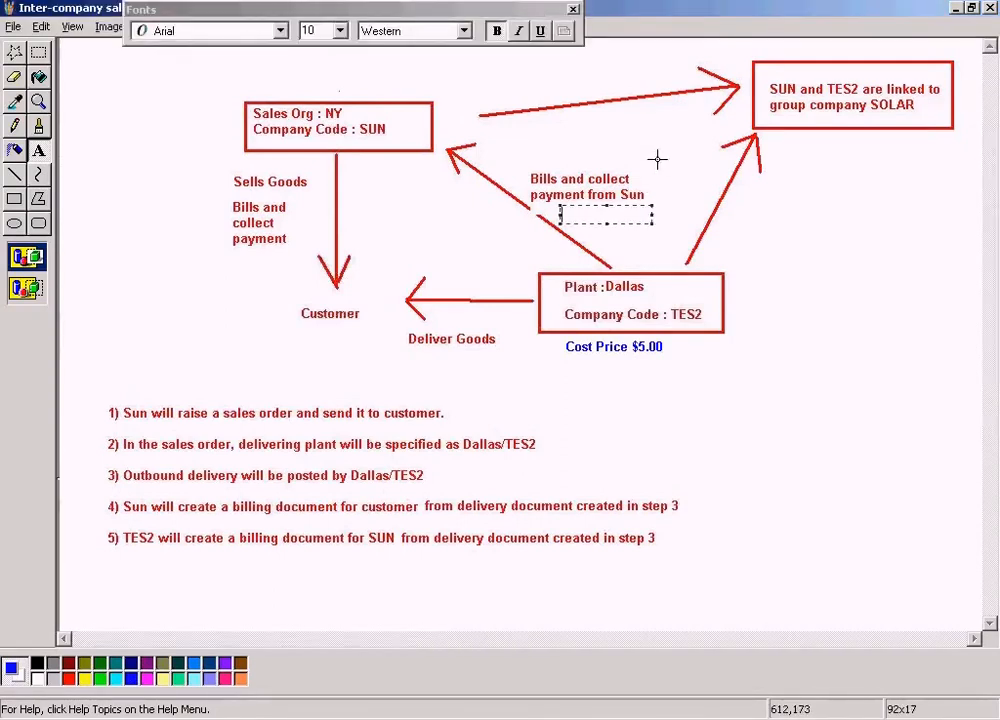
click(800, 258)
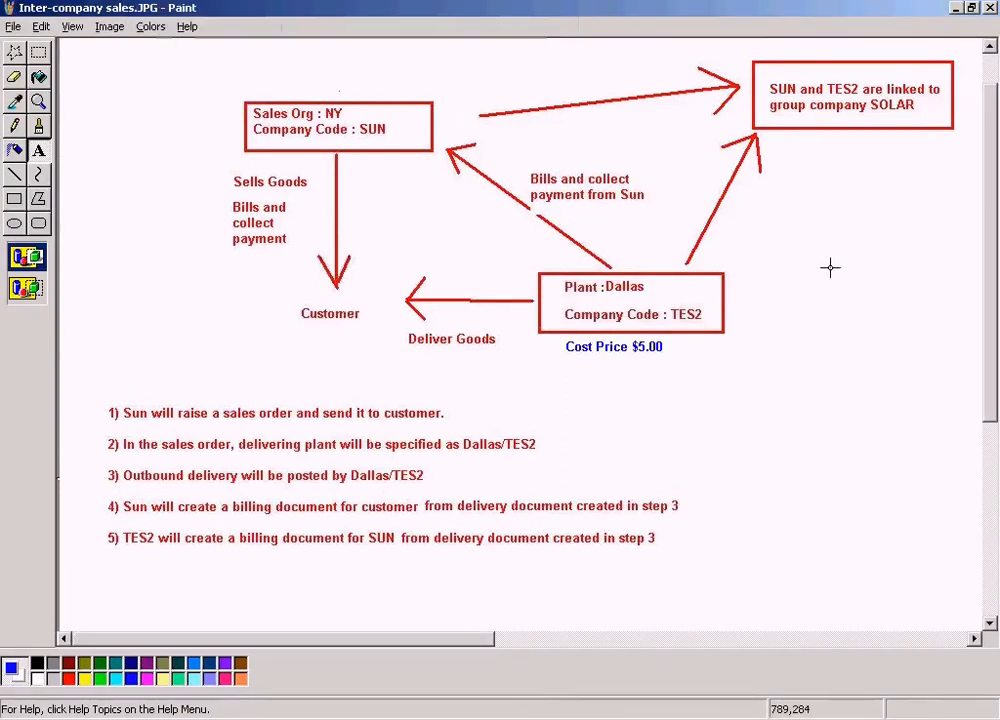
- In the Paint diagram, shift the "Bills and collect payment from Sun" note up and add the blue text "Sale Price $7" beneath it
click(46, 56)
drag(525, 166, 576, 161)
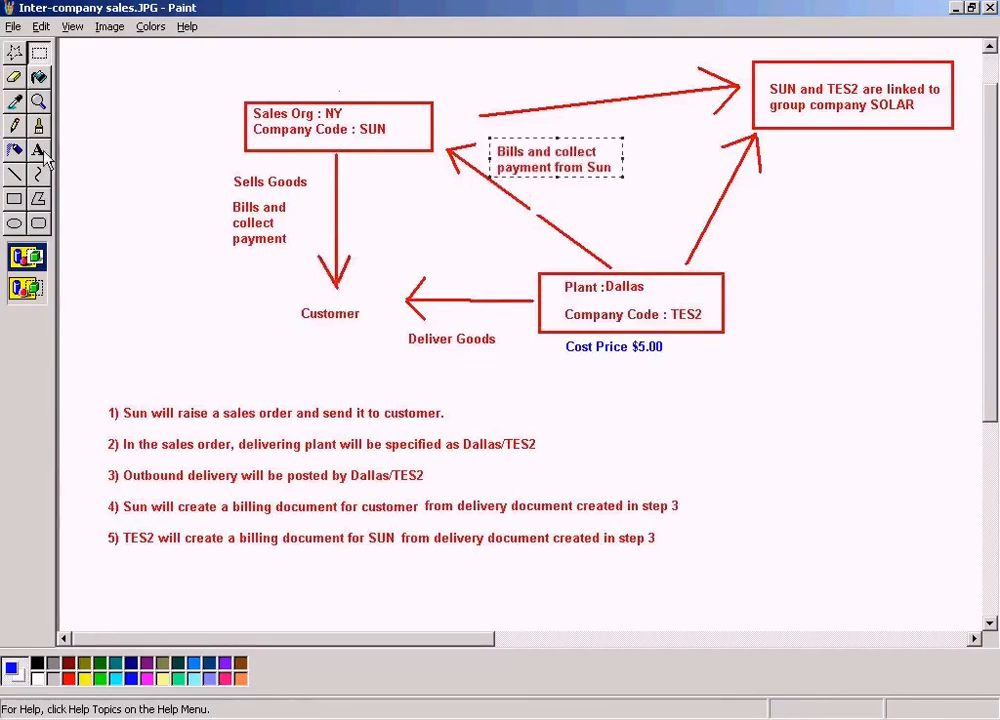
click(397, 185)
drag(531, 179, 636, 200)
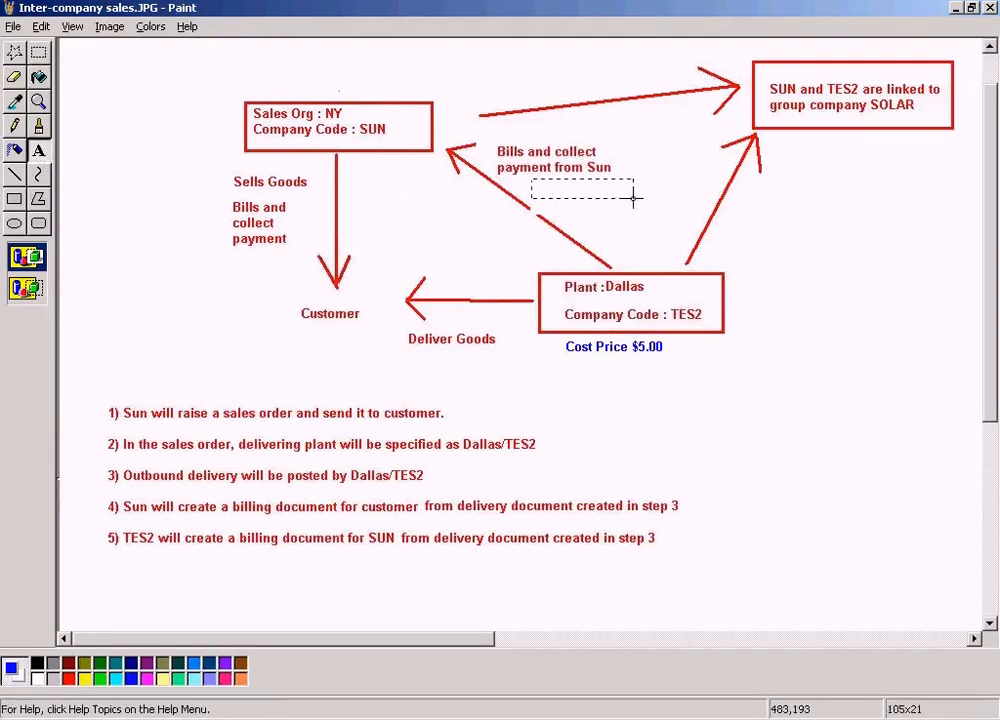
text(Sale )
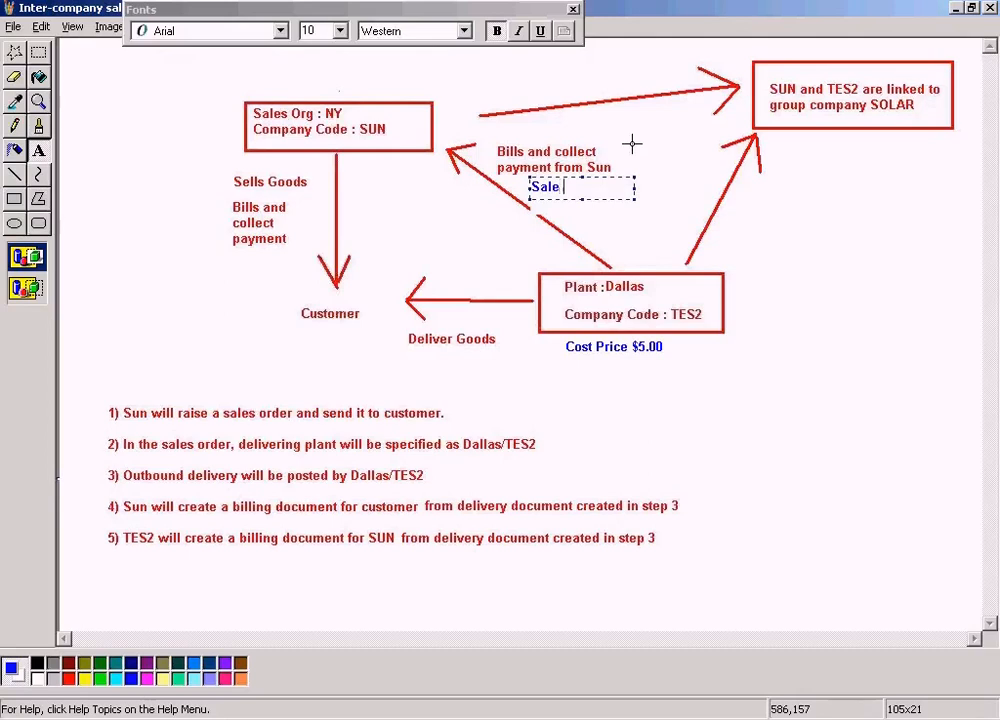
text(Price $7)
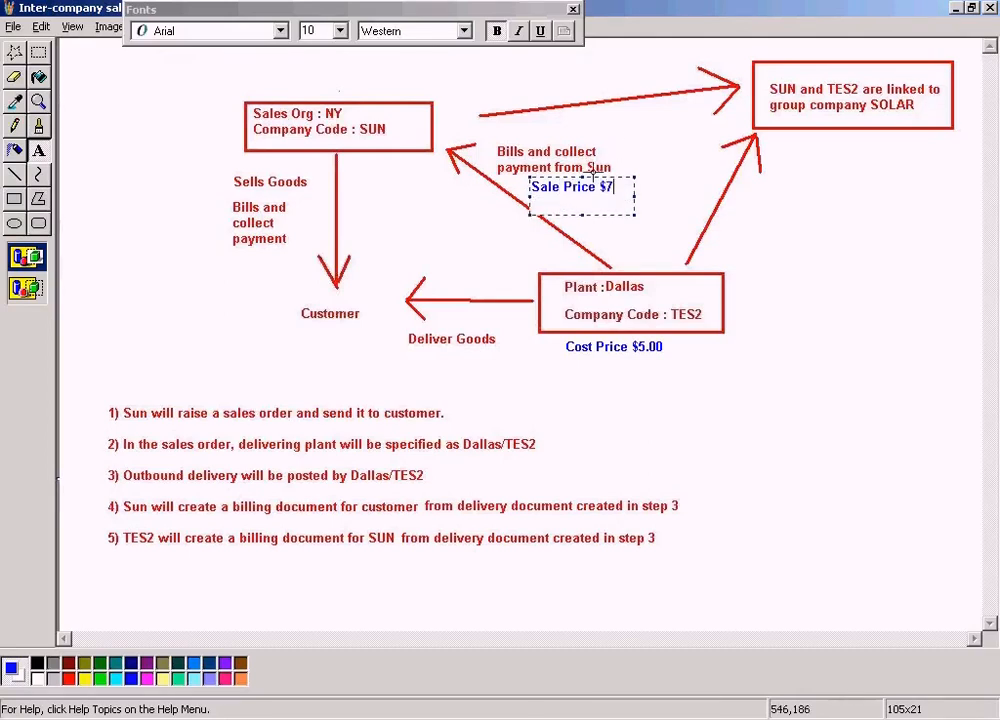
drag(634, 196, 675, 198)
drag(603, 215, 603, 200)
click(826, 263)
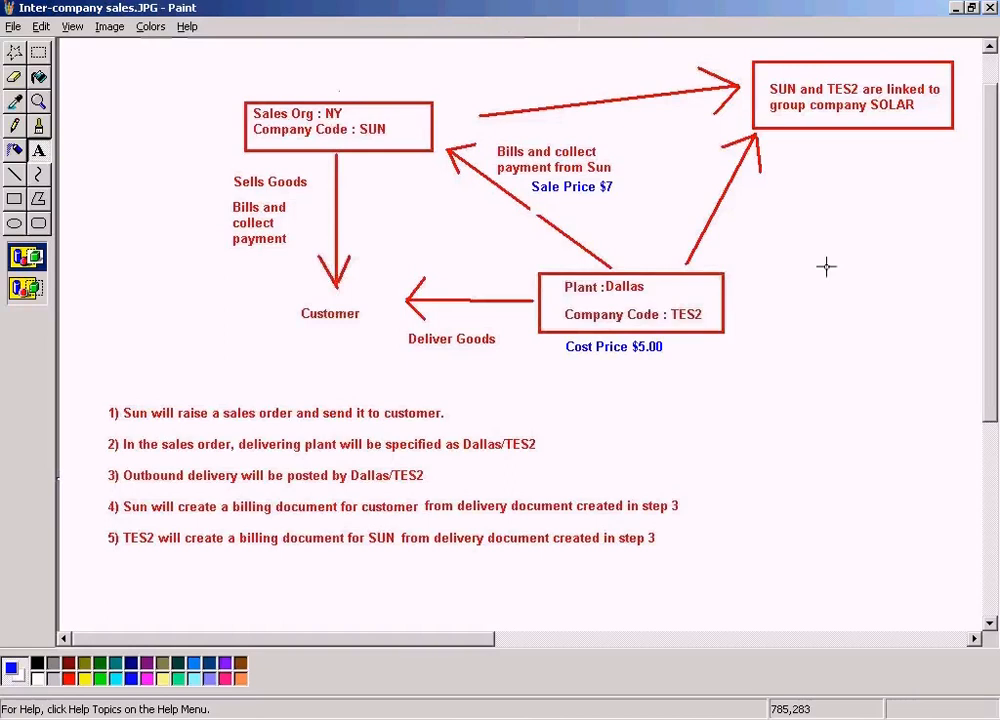
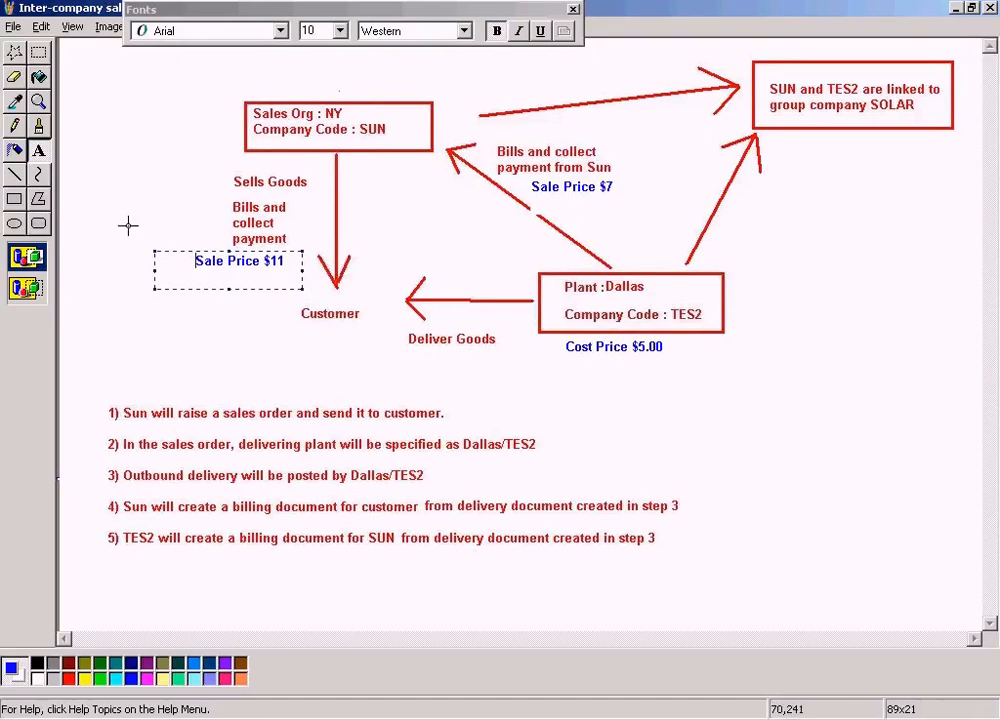
- Place the blue text "Sale Price $11" beneath the "Bills and collect payment" note beside the arrow to the customer
click(128, 226)
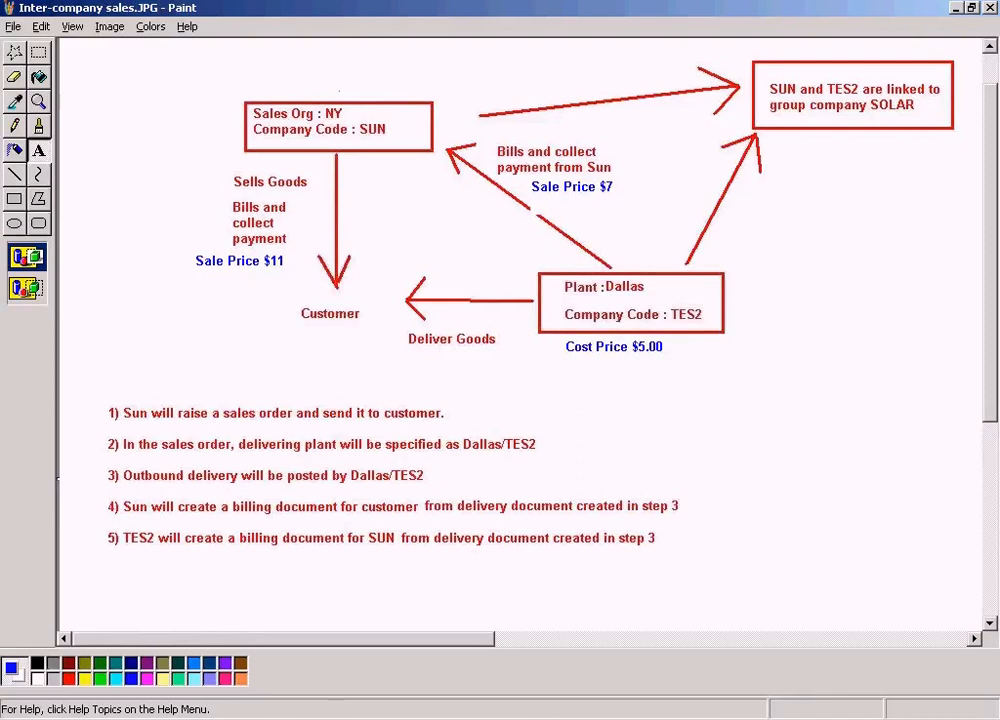
click(262, 718)
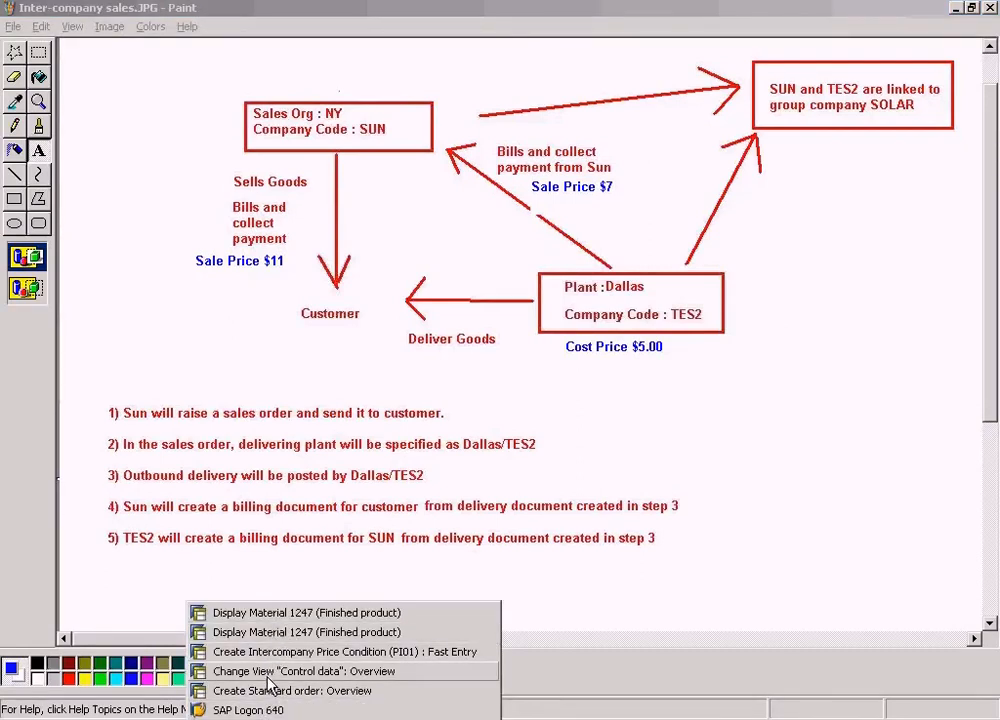
click(634, 219)
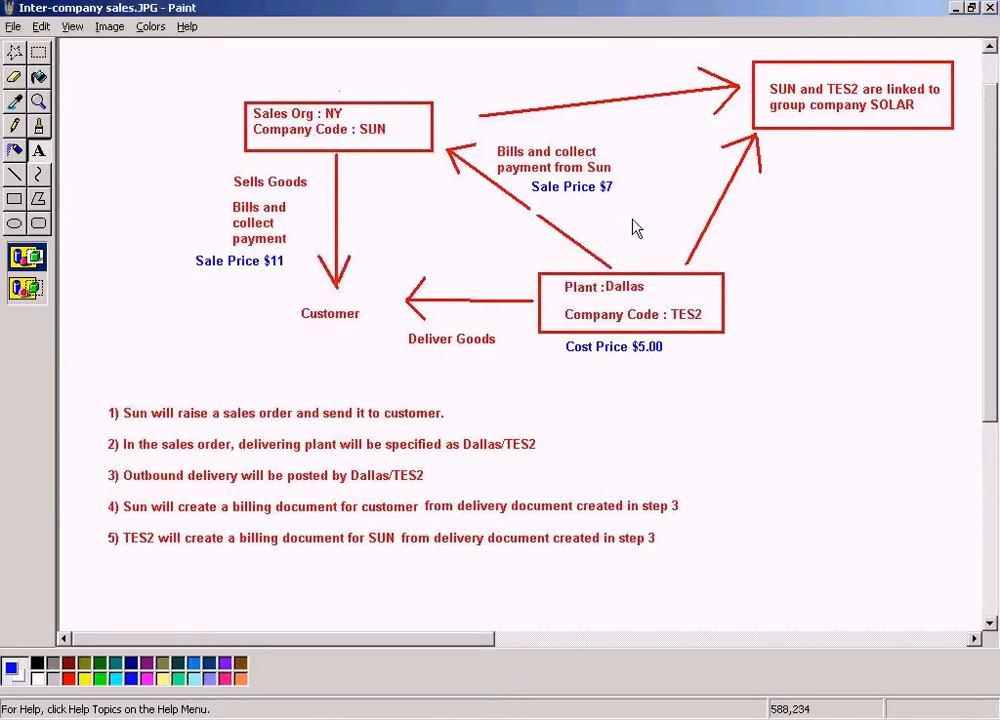
- Mark the "Sale Price $7" text beneath the "Bills and collect payment from Sun" note with a rectangular selection
click(634, 228)
drag(525, 172, 630, 197)
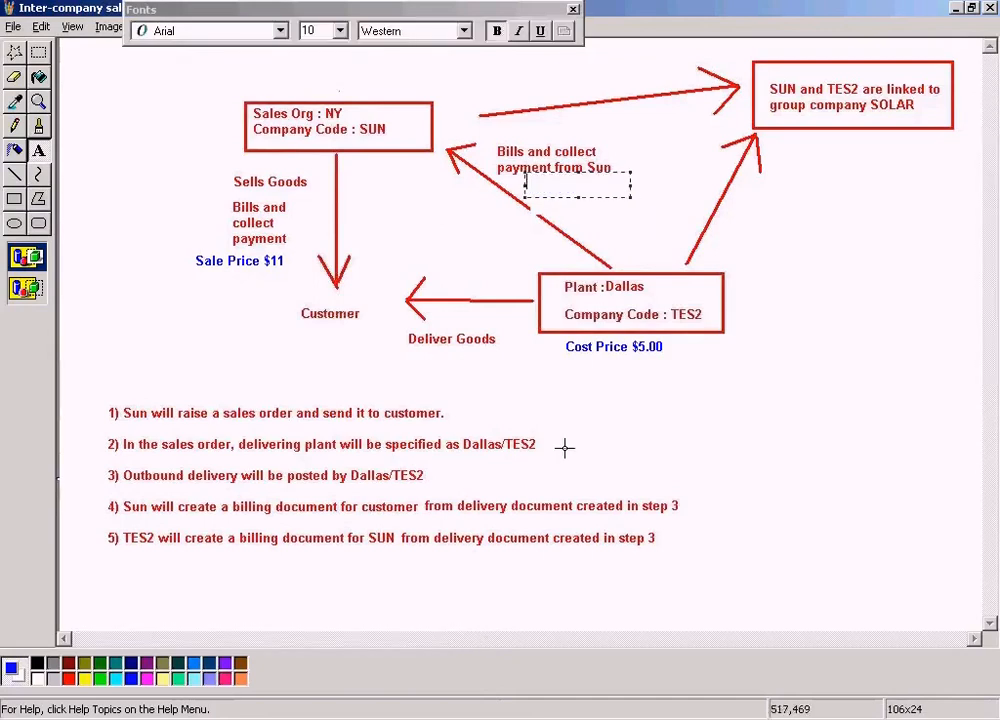
click(826, 409)
click(40, 53)
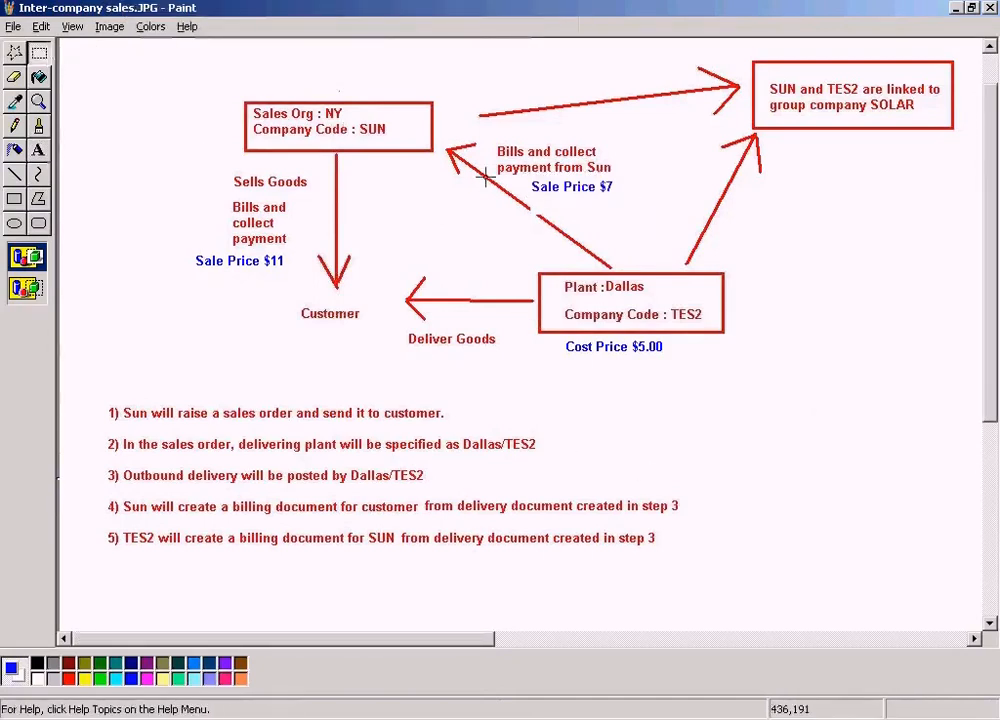
drag(525, 176, 628, 199)
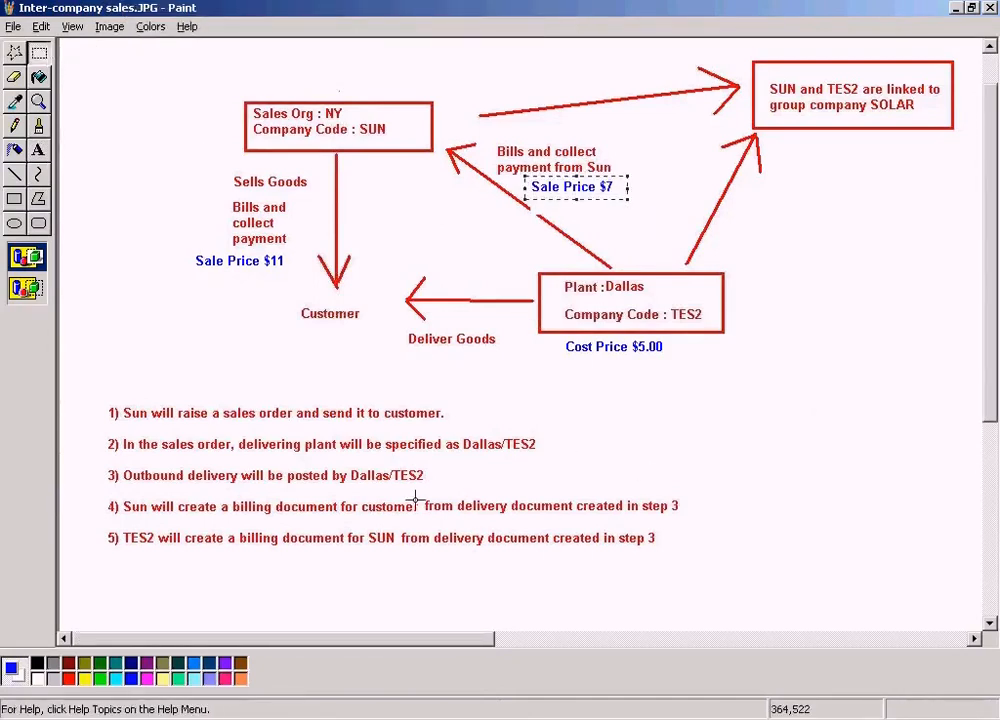
- Switch to the standard order in SAP and display the pricing conditions of item 10, material 1247
click(270, 714)
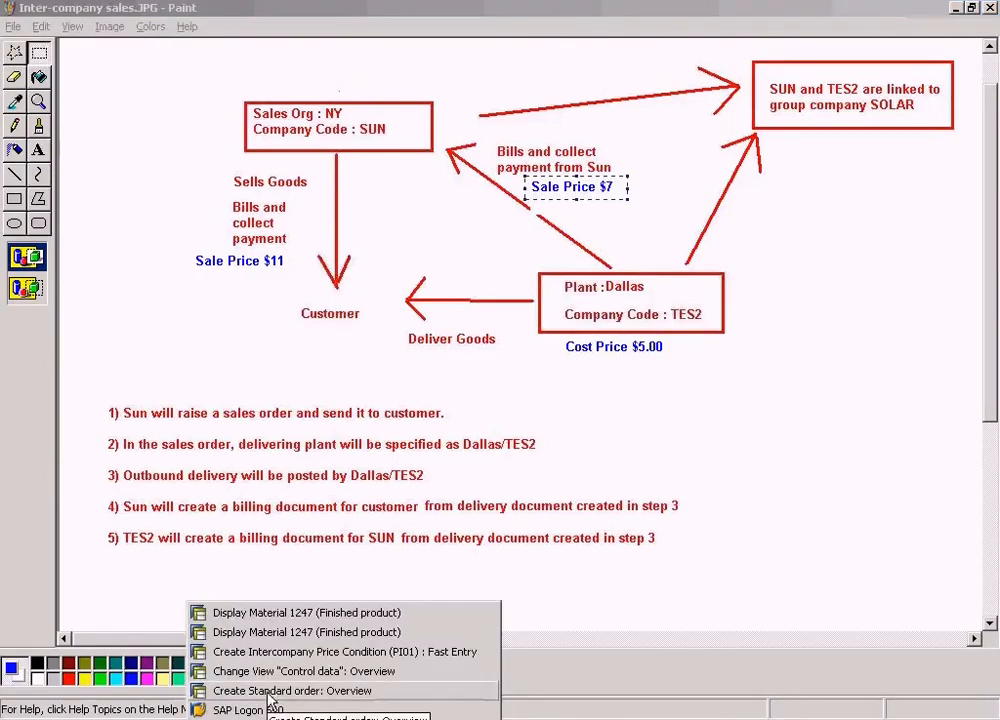
click(270, 691)
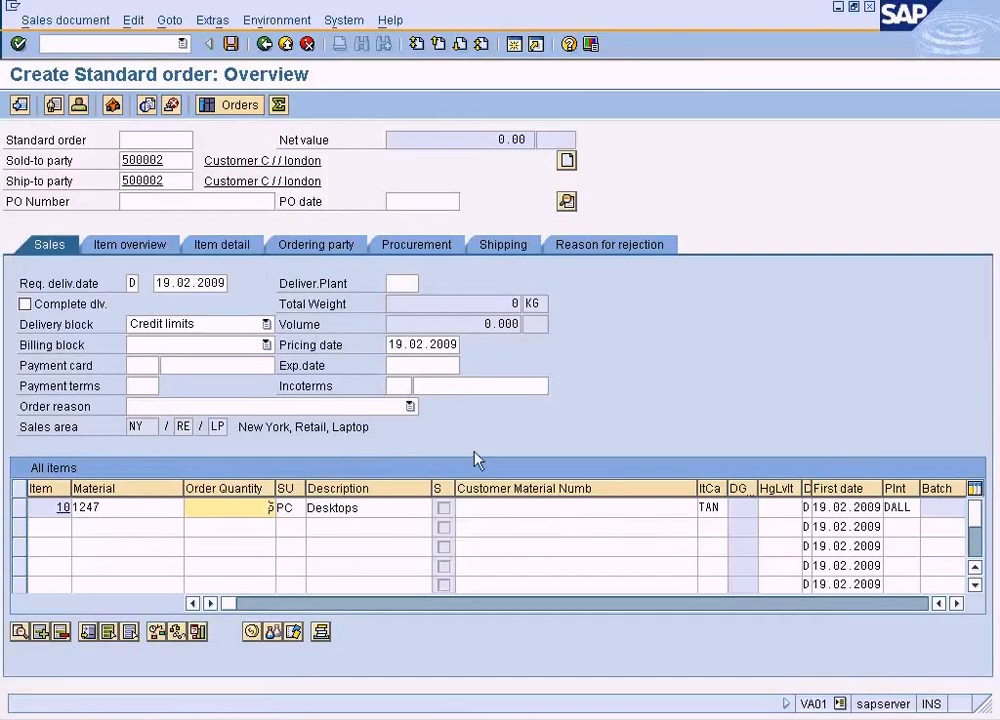
click(20, 508)
click(252, 632)
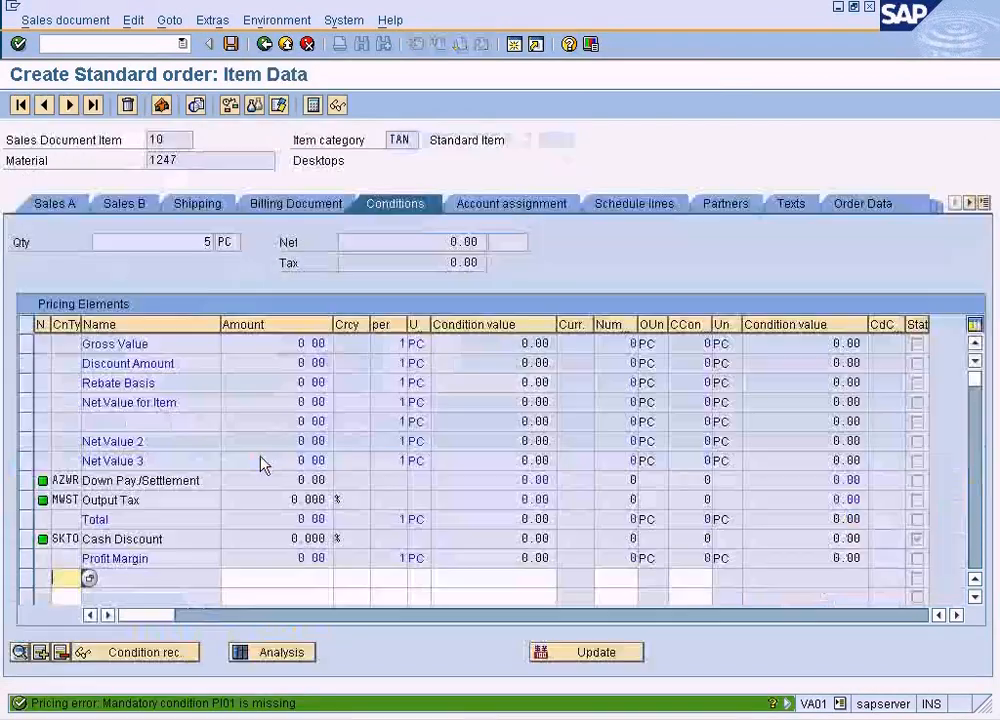
click(200, 346)
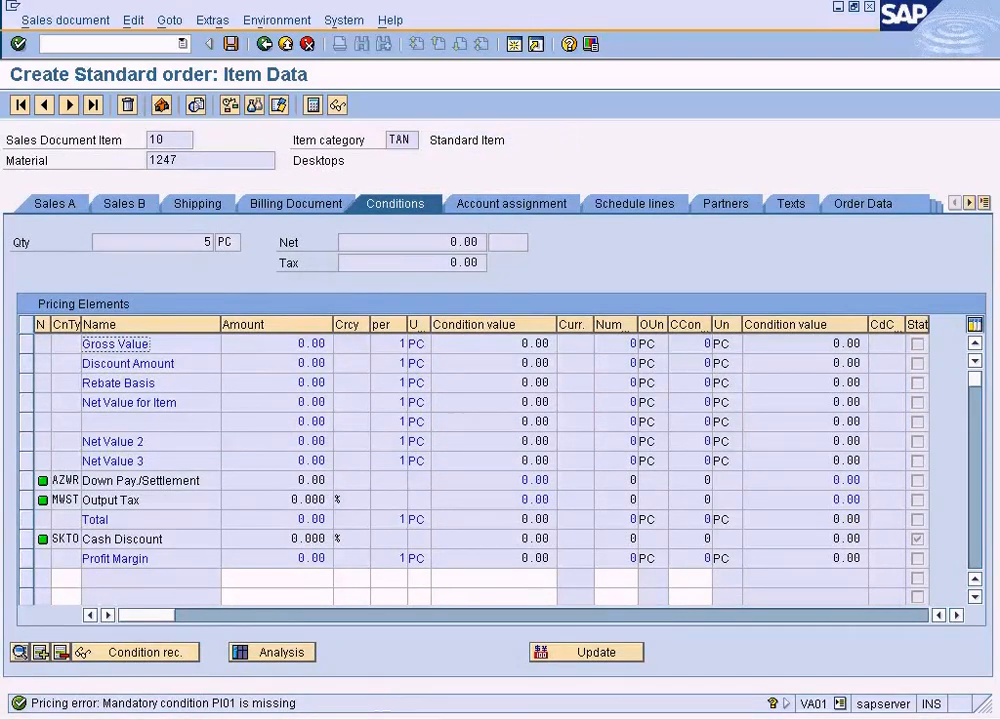
- Switch to the Paint diagram and mark the "Sale Price $11" text, followed by the "Sale Price $7" text
click(513, 712)
drag(184, 252, 300, 280)
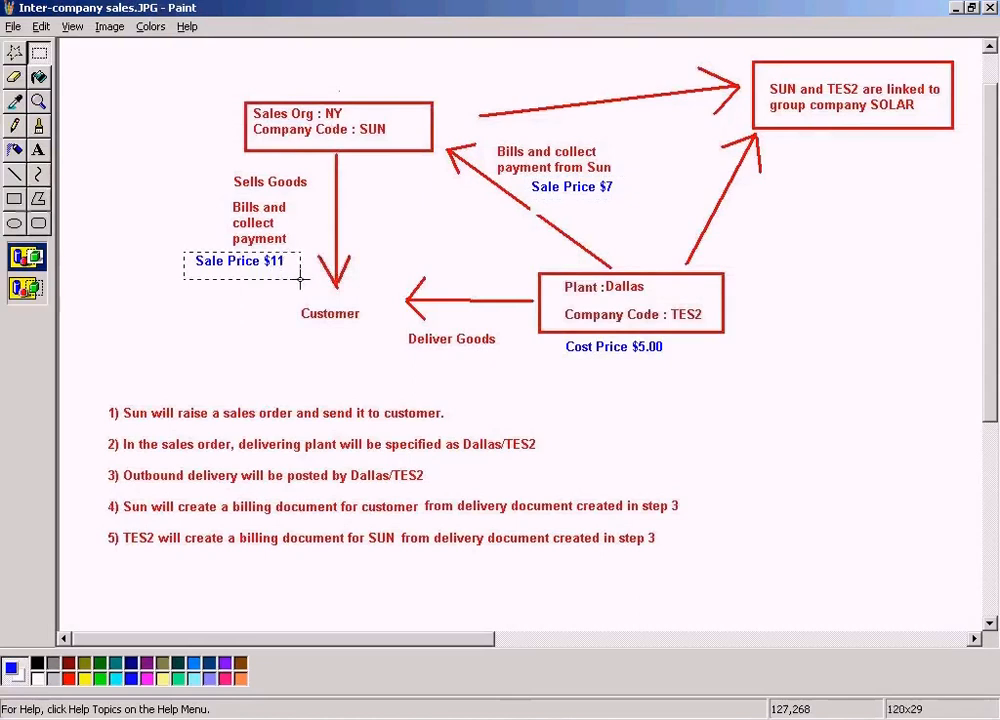
drag(528, 178, 632, 200)
- Switch to SAP and review the PI01 intercompany price entry screen and the control data of pricing procedure RVAA01
click(301, 700)
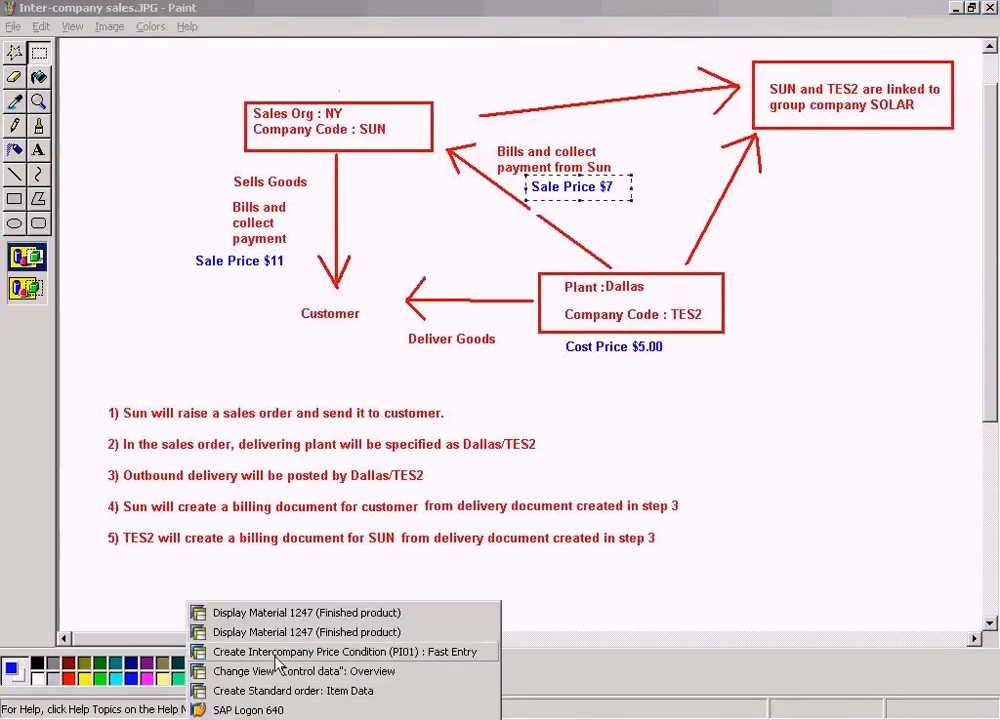
click(232, 652)
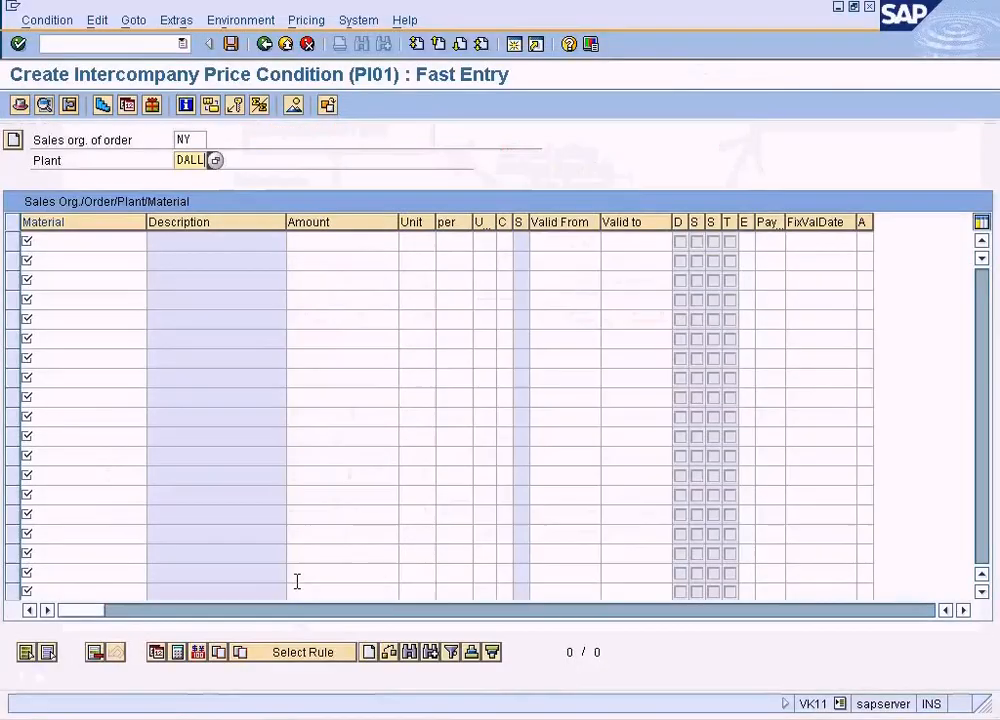
click(258, 712)
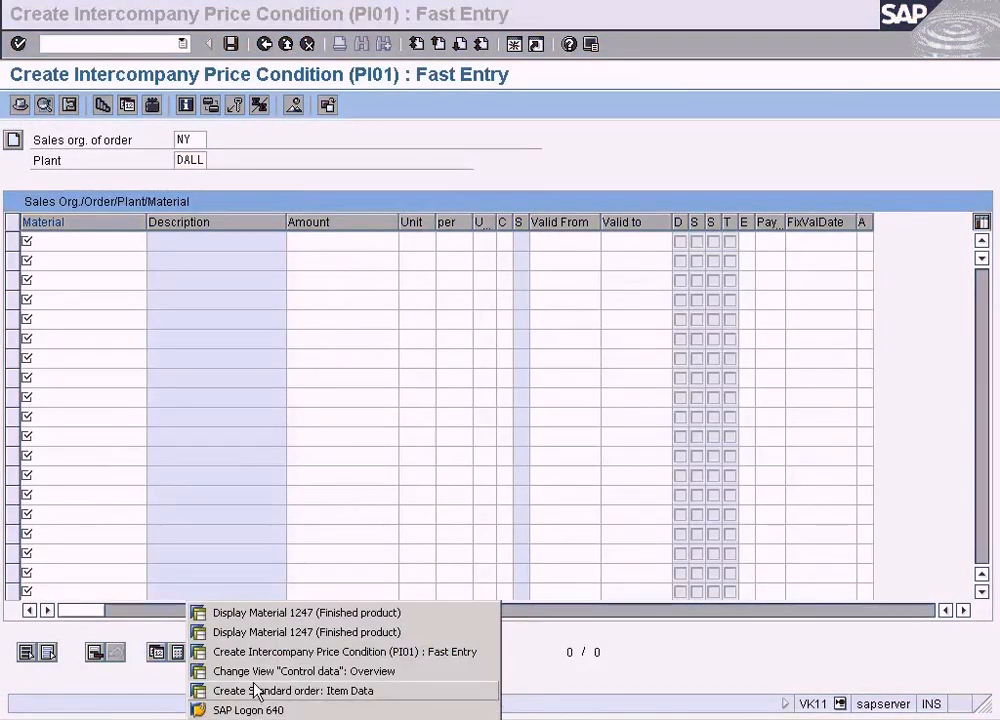
click(257, 671)
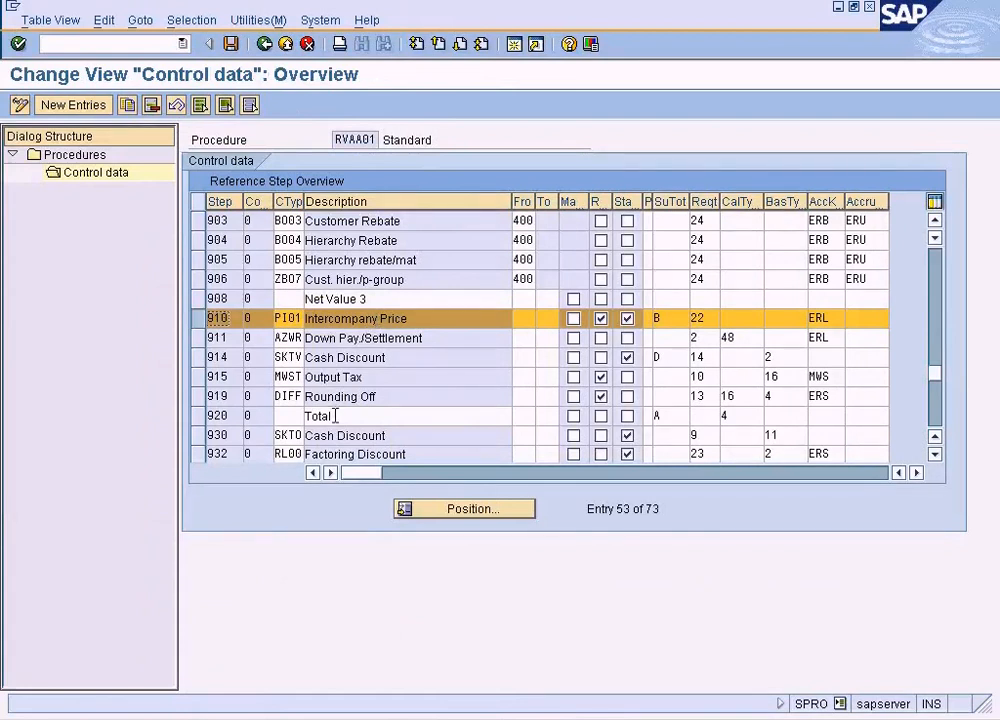
click(320, 711)
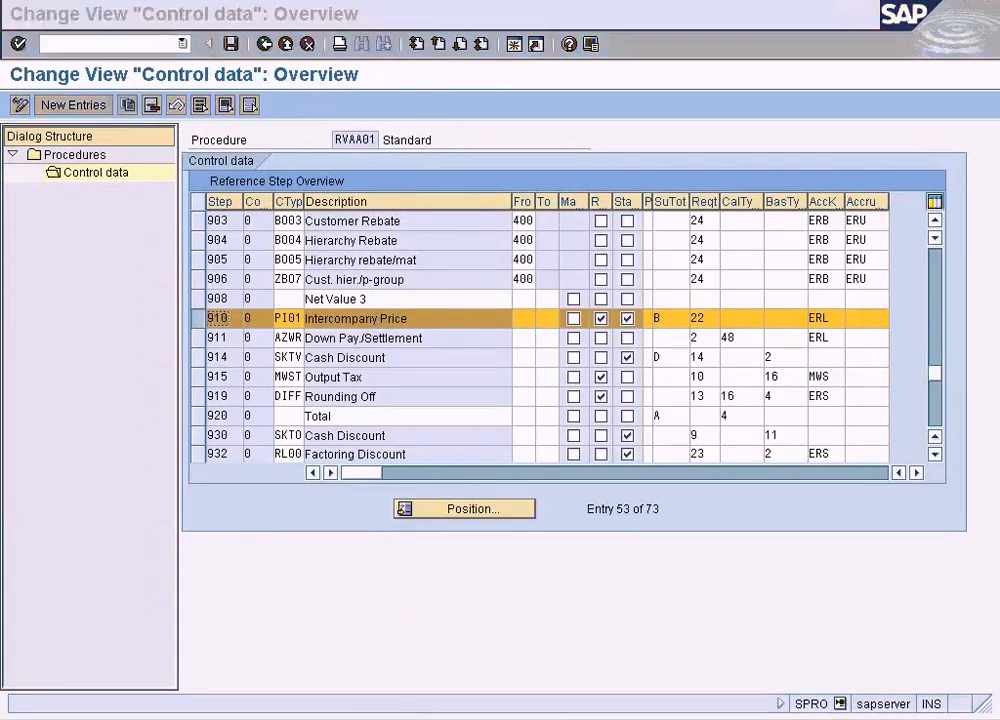
click(275, 718)
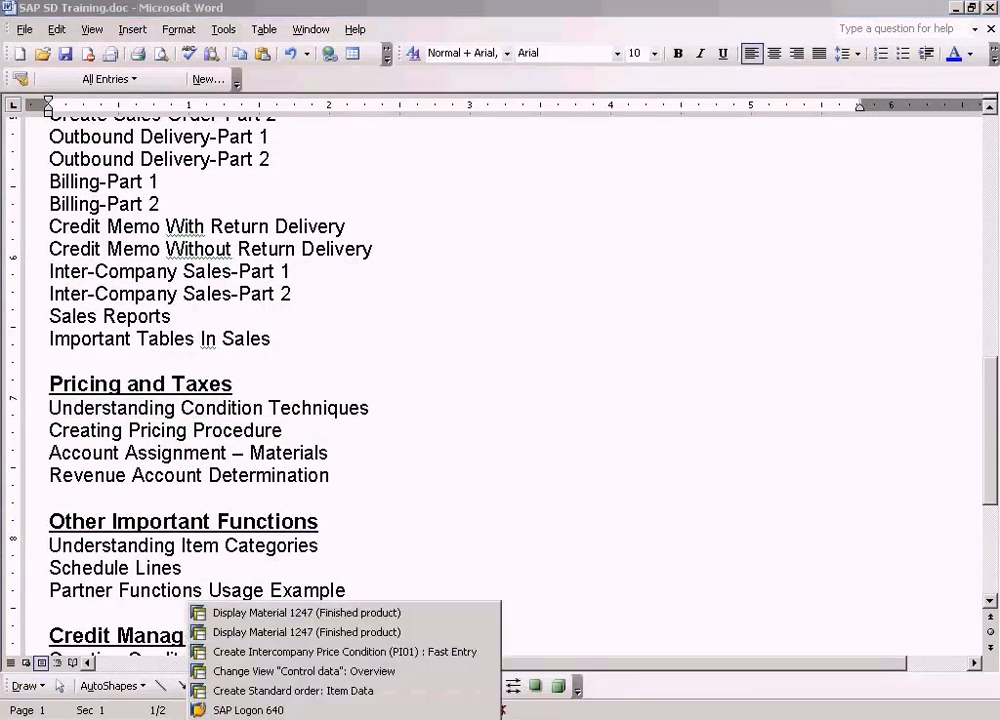
- Switch to the Paint diagram and replace the blue "Sale Price $7" text beneath "Bills and collect payment from Sun" with "Sale IC Price $7"
click(469, 718)
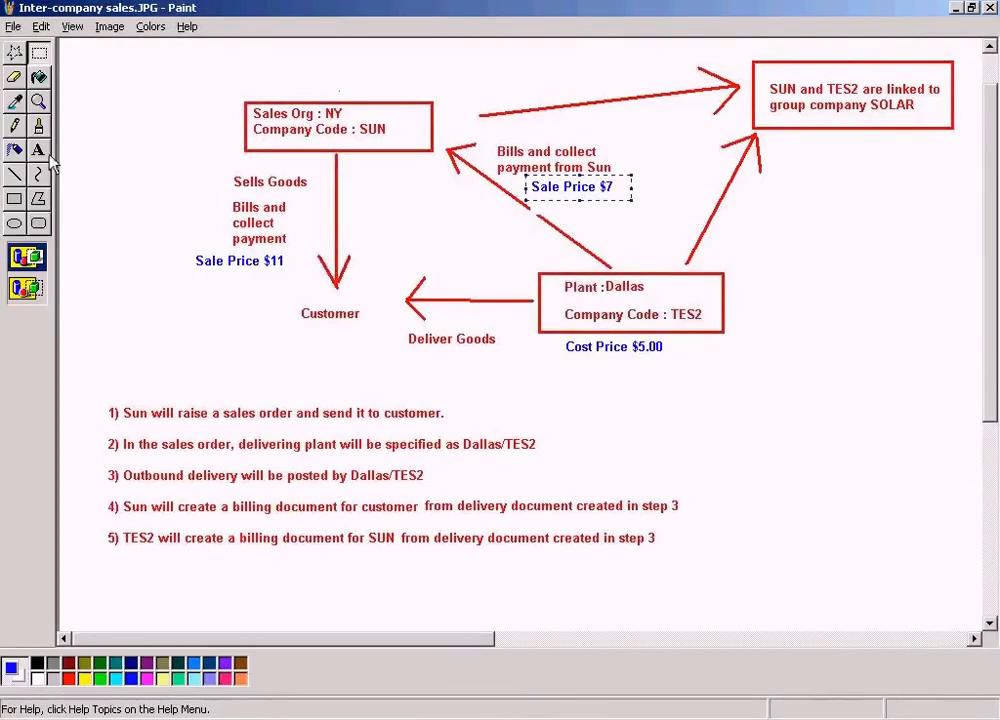
drag(631, 186, 670, 186)
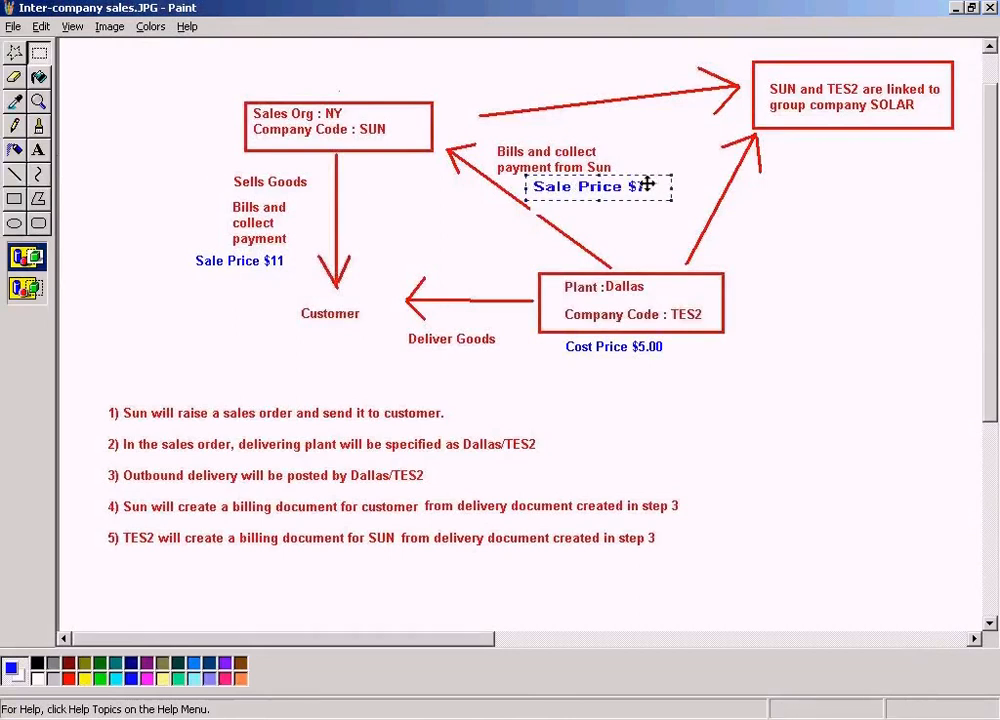
key(ctrl+z)
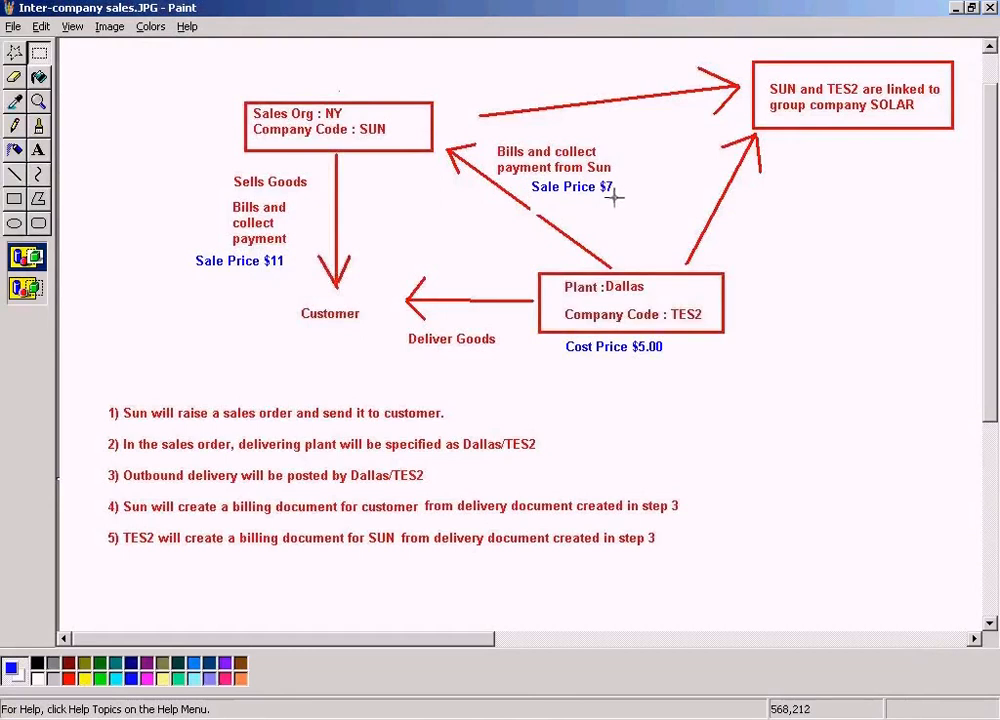
click(38, 149)
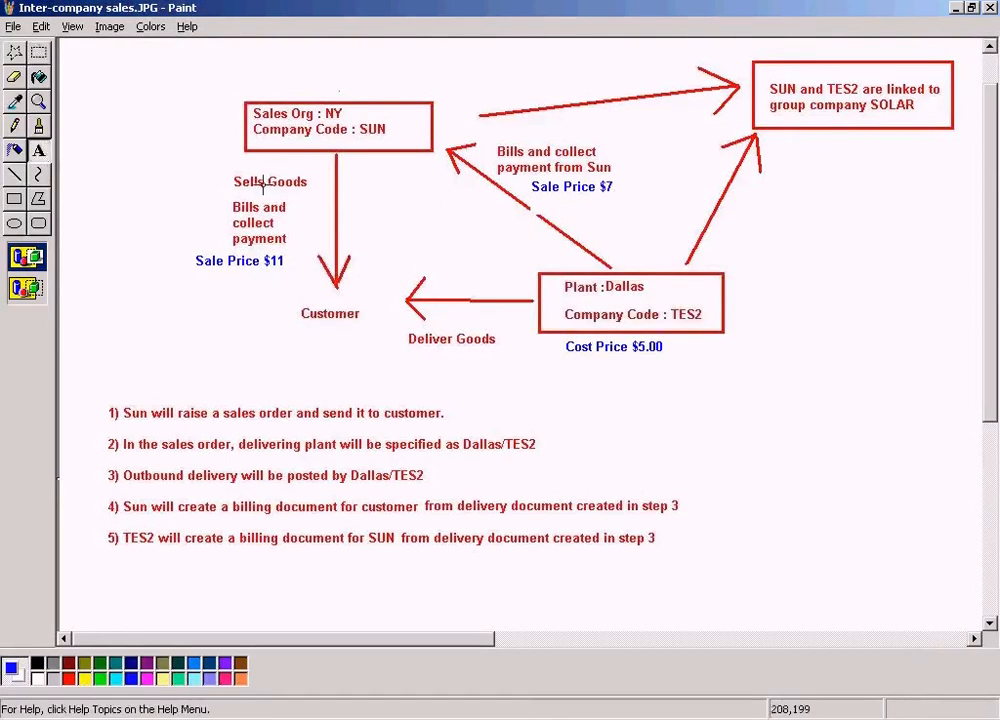
drag(525, 177, 666, 196)
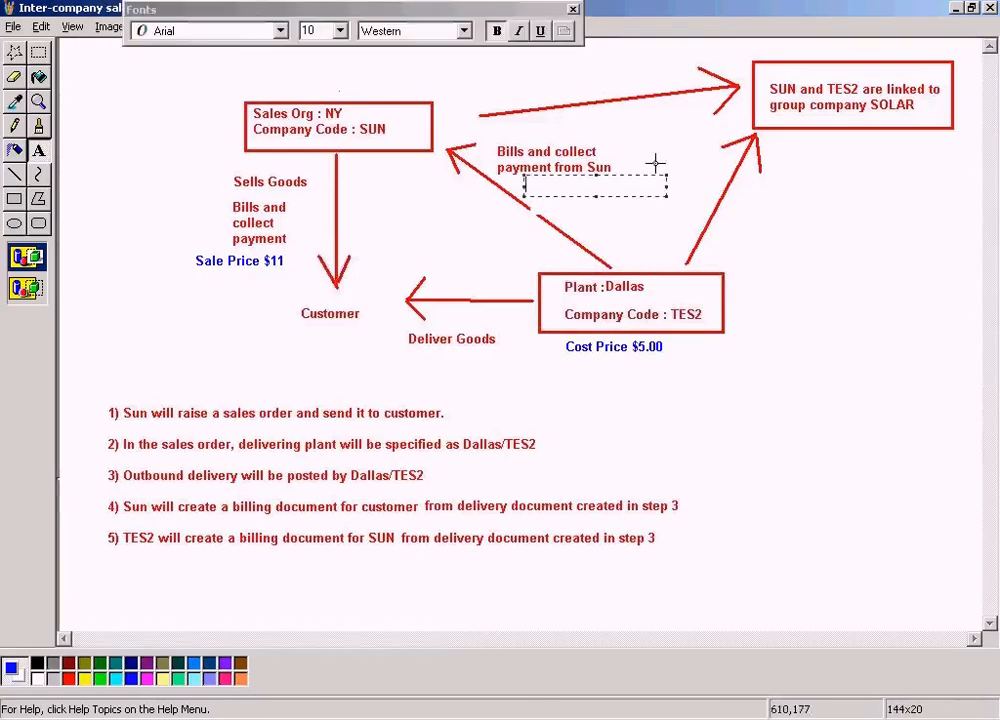
text(Sale Price)
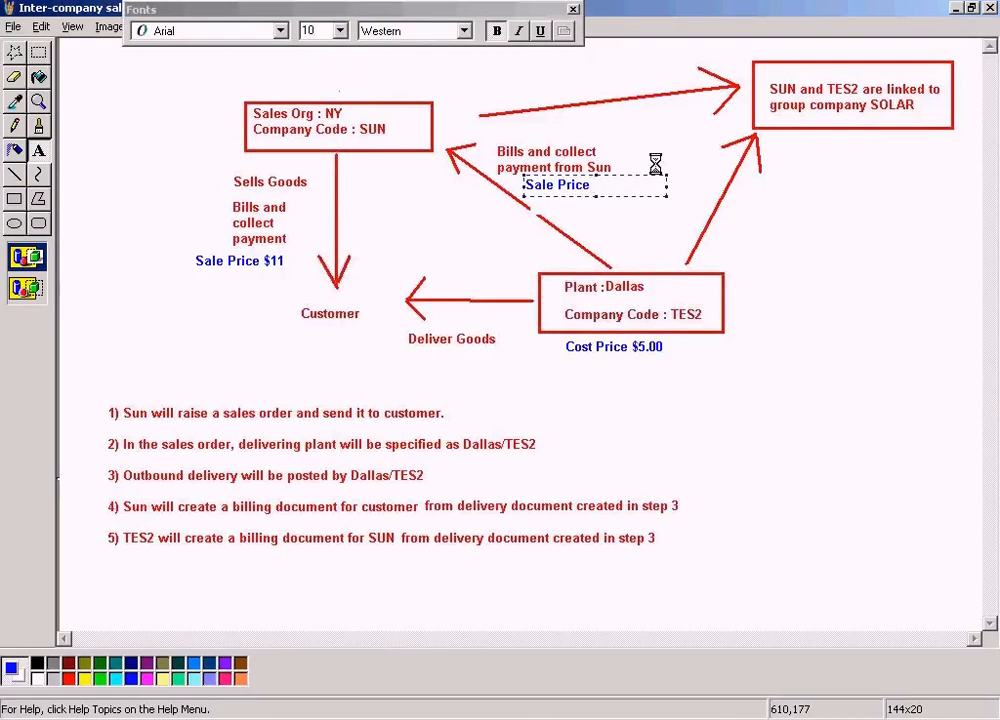
text(IC )
text( $7)
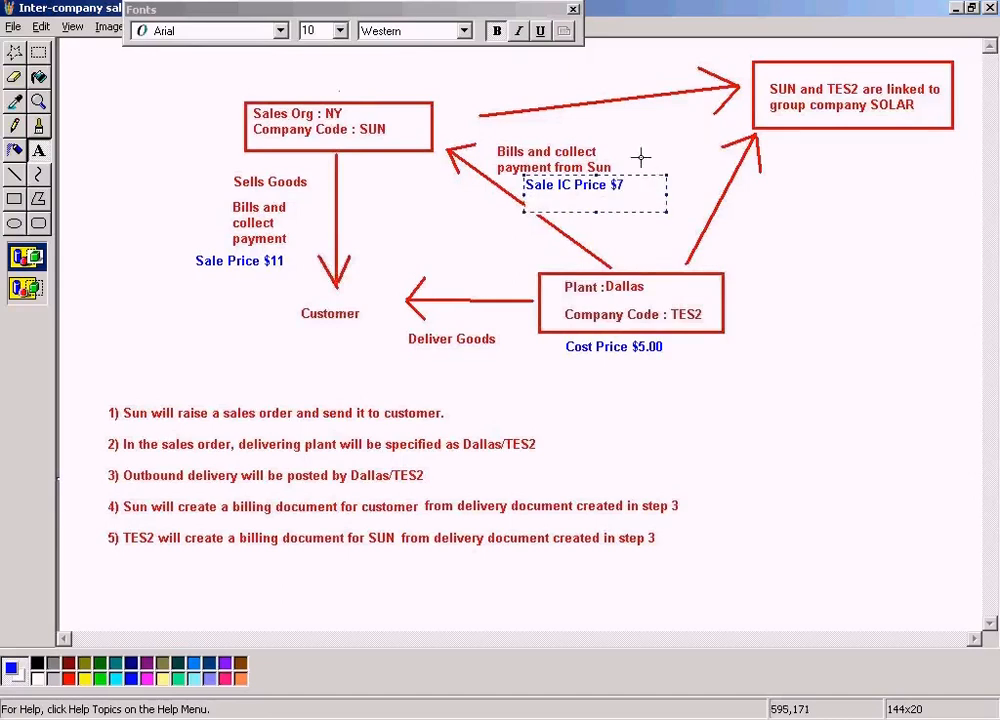
click(824, 299)
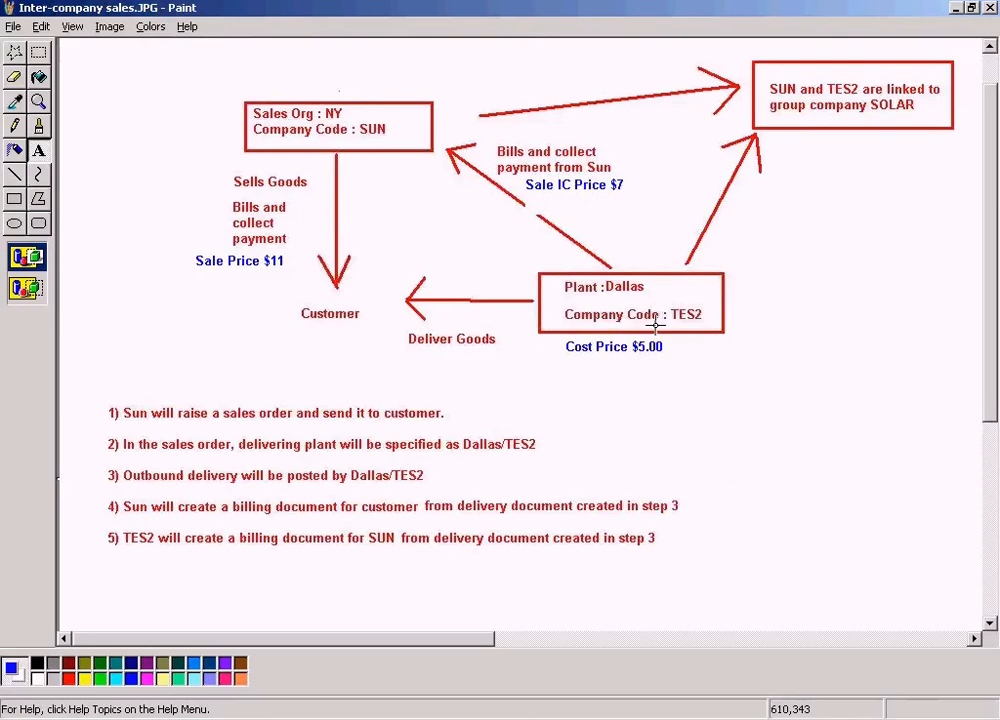
- Save the Inter-company sales.JPG diagram
key(alt+Tab)
key(alt+Tab)
click(14, 27)
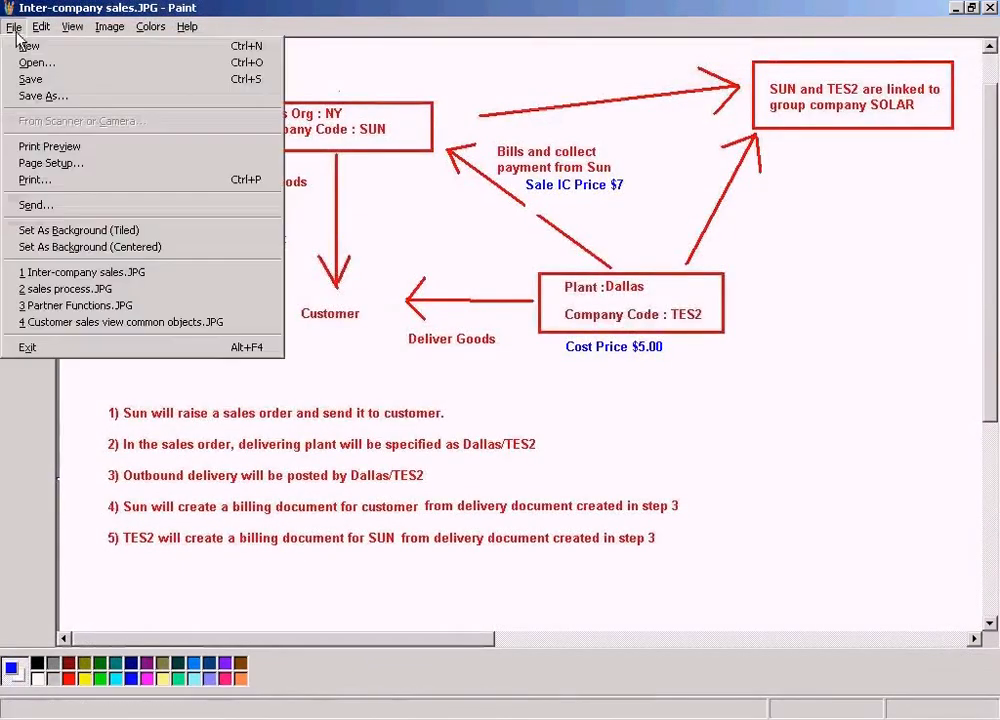
click(24, 79)
- Switch to SAP and look over the pricing procedure's control data and the standard order's item conditions
key(alt+Tab)
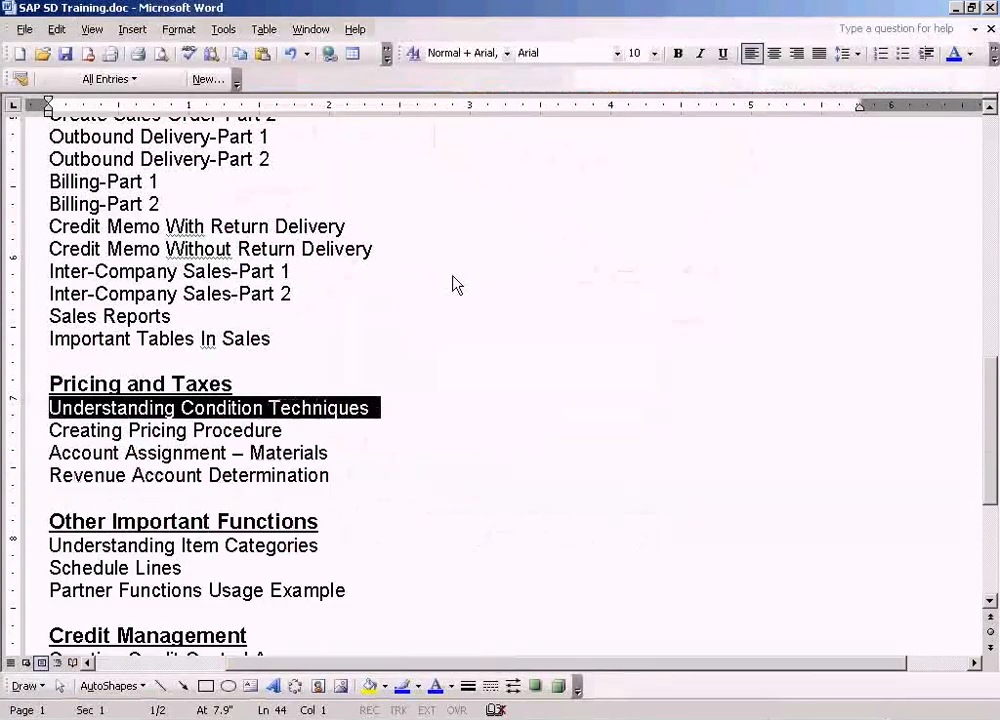
key(alt+Tab)
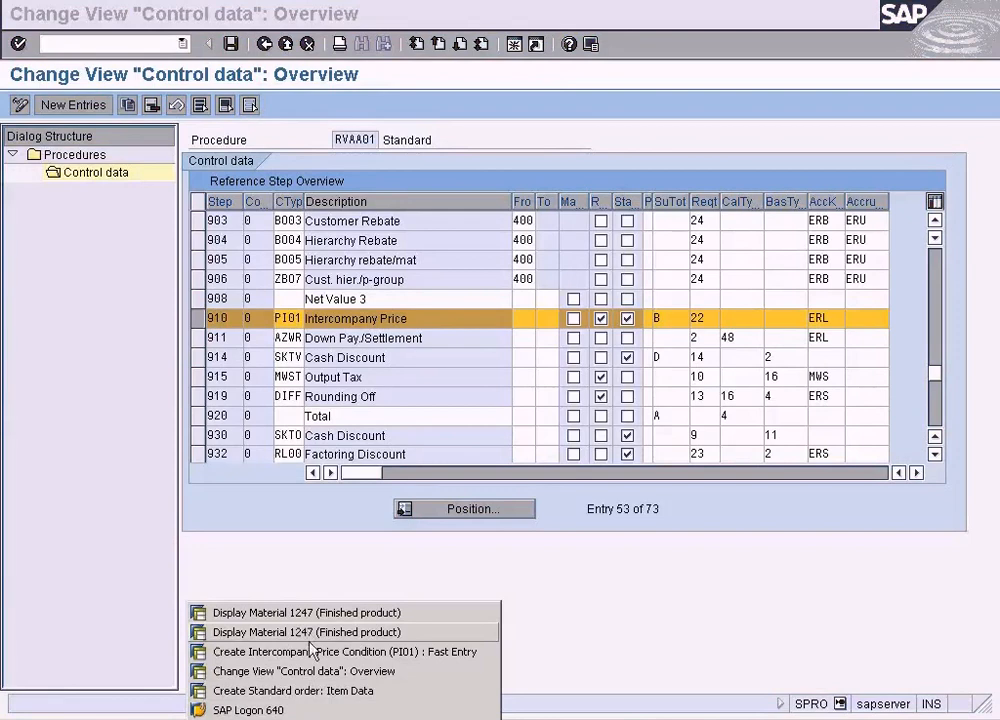
click(310, 671)
click(310, 718)
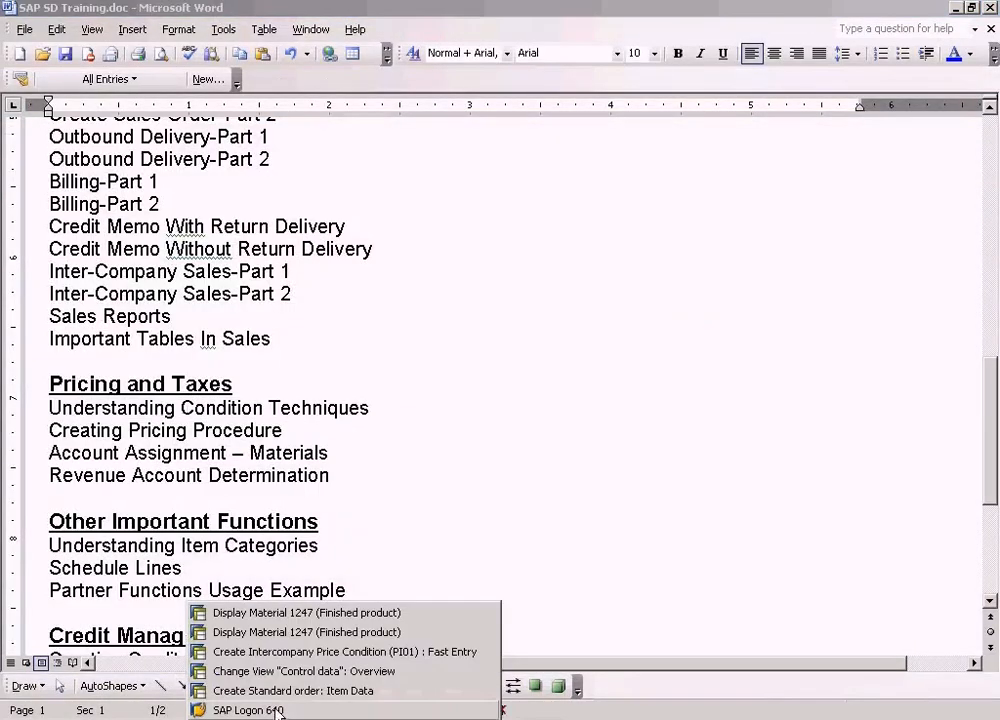
click(280, 692)
click(310, 718)
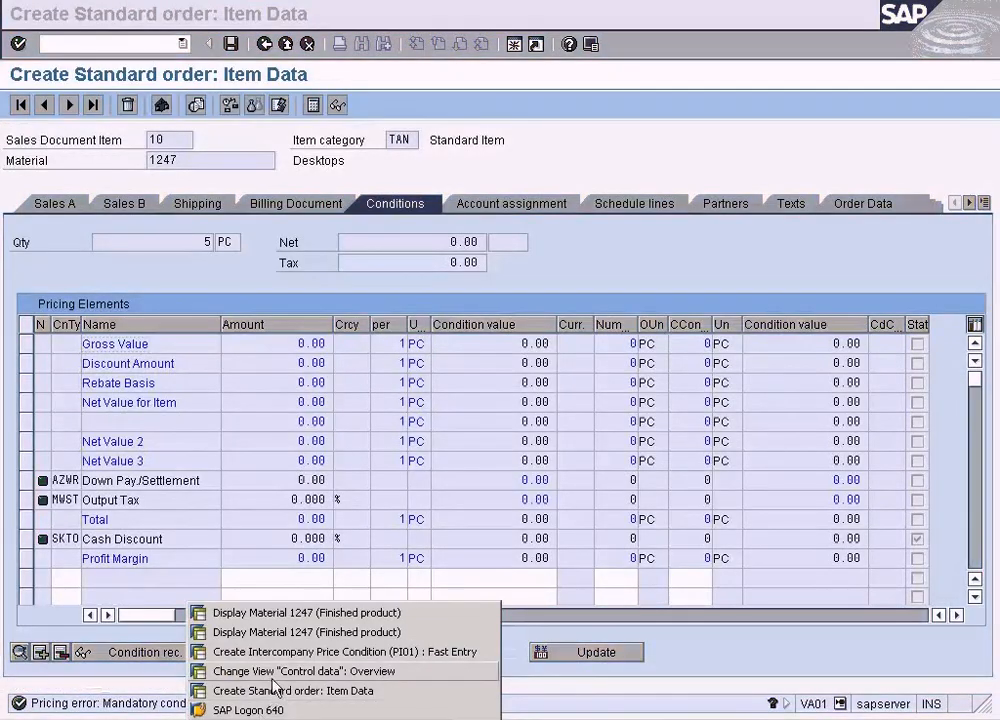
- Bring up the PI01 condition entry session and leave it back to the SAP Easy Access screen
click(277, 654)
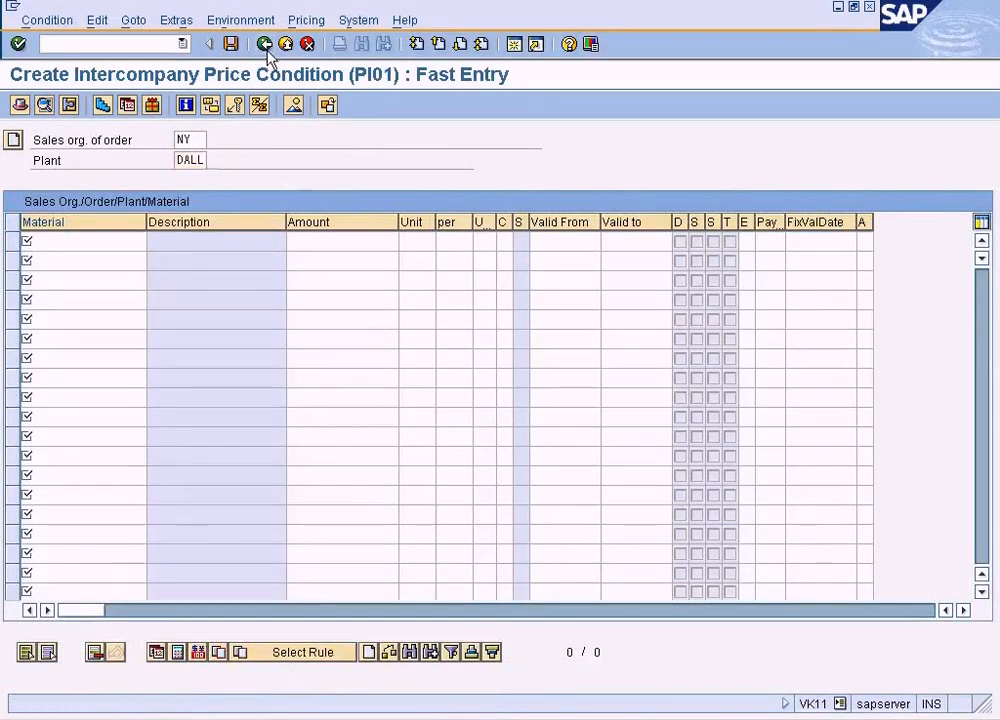
click(264, 45)
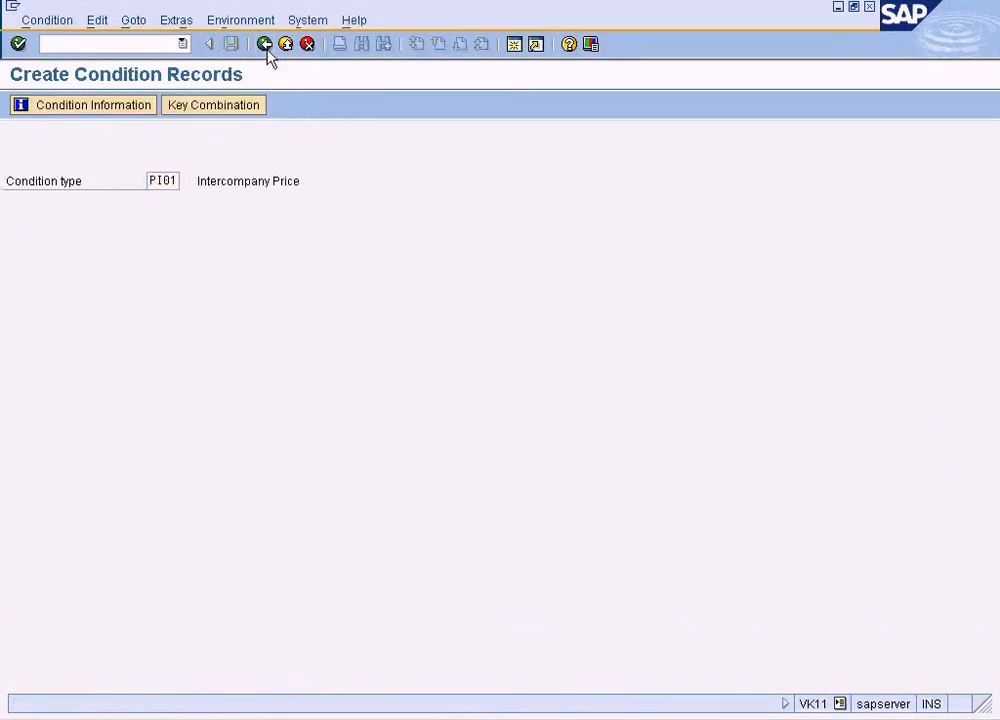
click(265, 45)
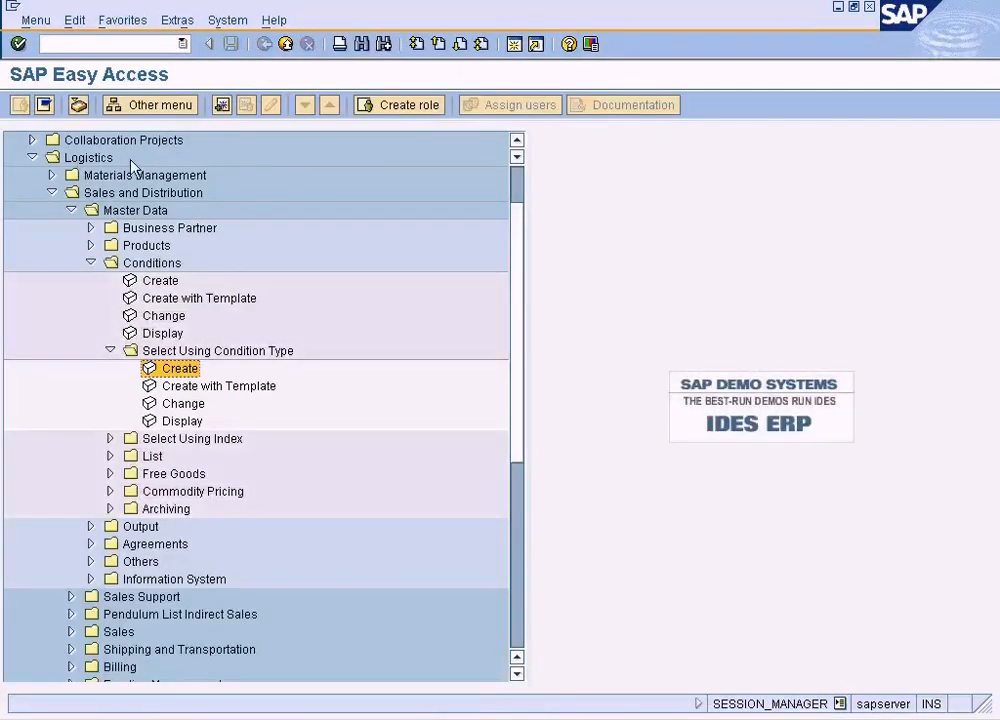
- Start creating a condition record under Sales and Distribution master data, selecting by condition type, and confirm condition type PI01
click(516, 141)
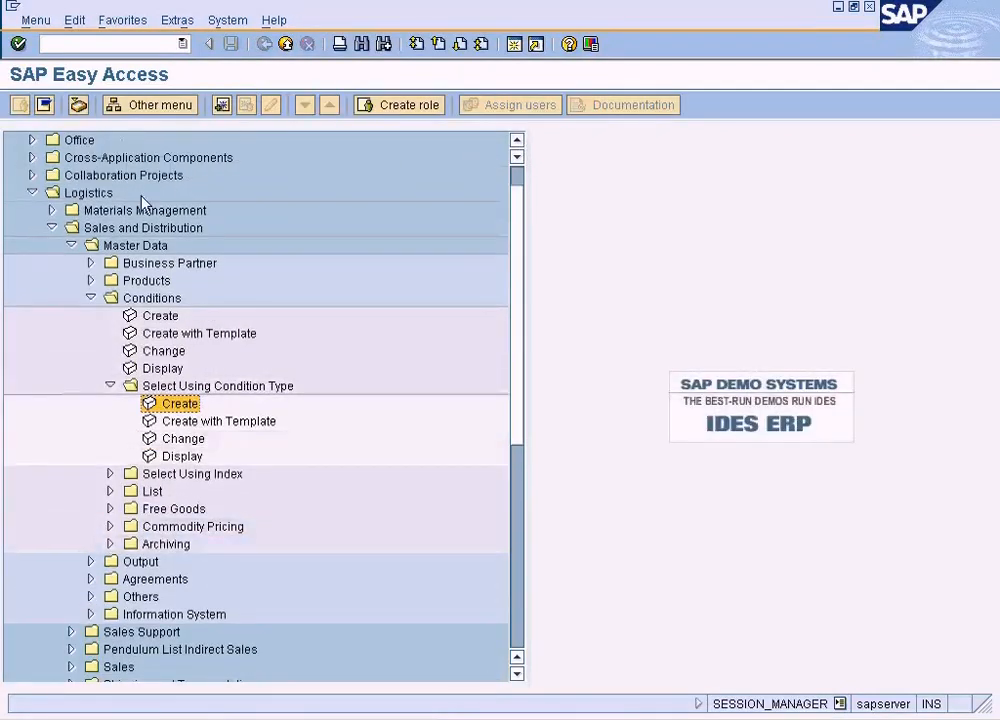
click(89, 193)
click(100, 228)
click(115, 245)
click(140, 298)
click(200, 386)
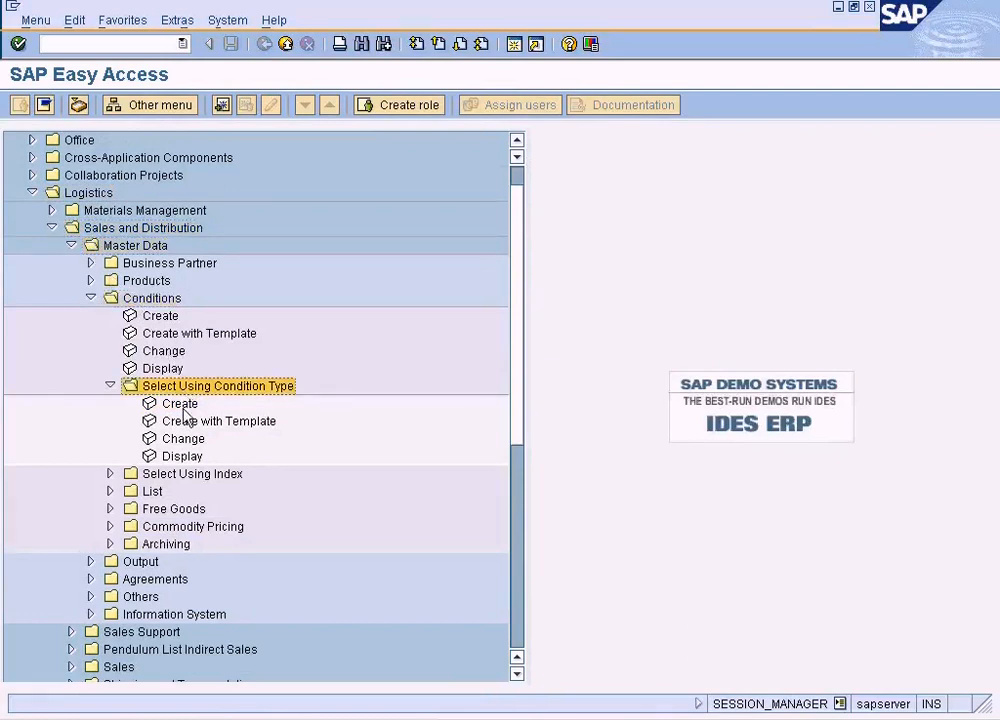
click(183, 406)
double_click(190, 407)
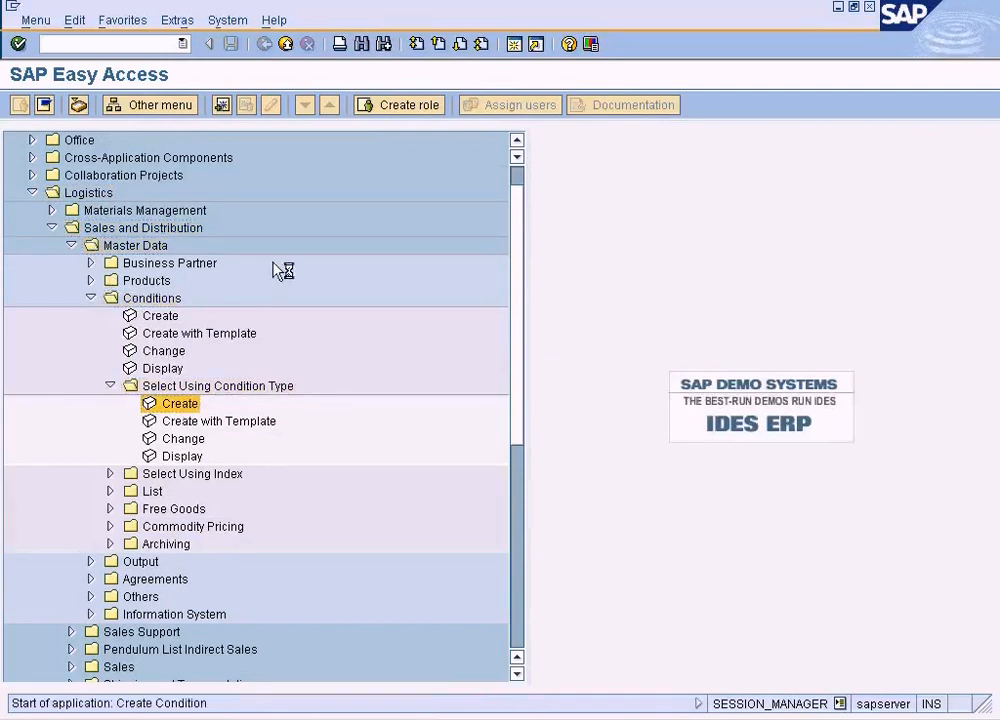
key(Return)
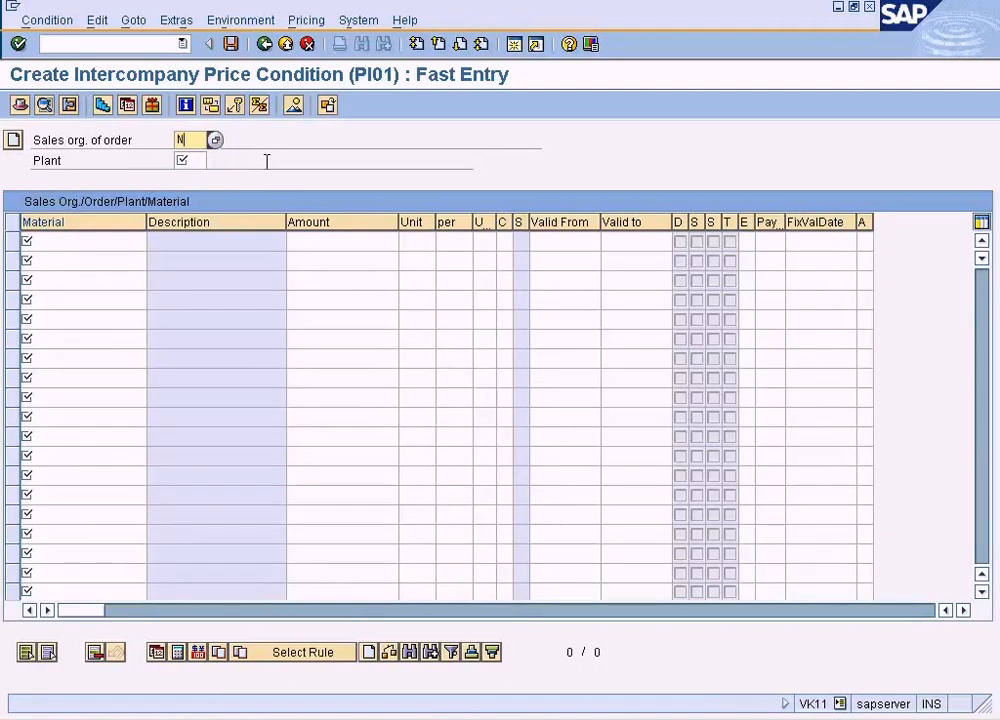
- Enter sales organization NY, plant DALL and material 1247 in the new intercompany price condition
key(Tab)
text(DAL)
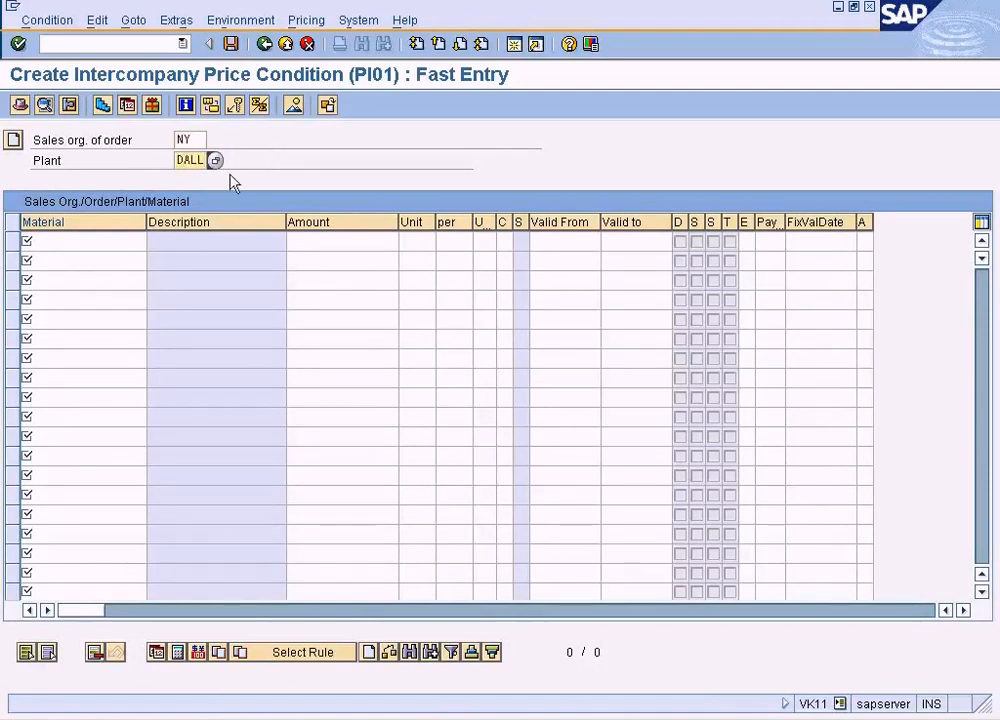
click(107, 241)
text(1247)
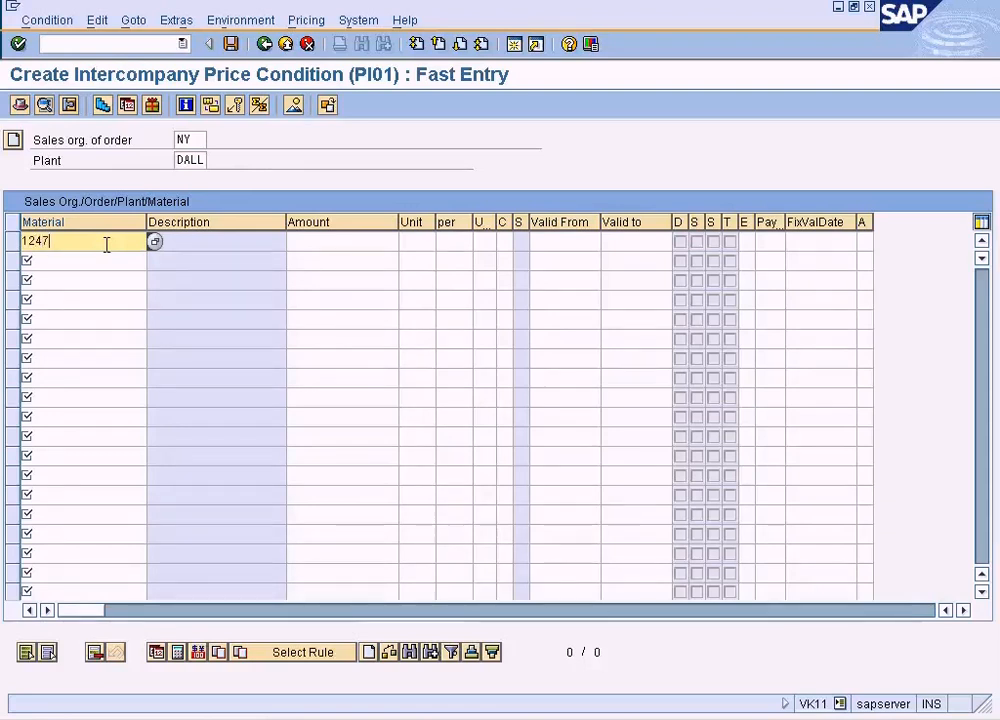
key(Tab)
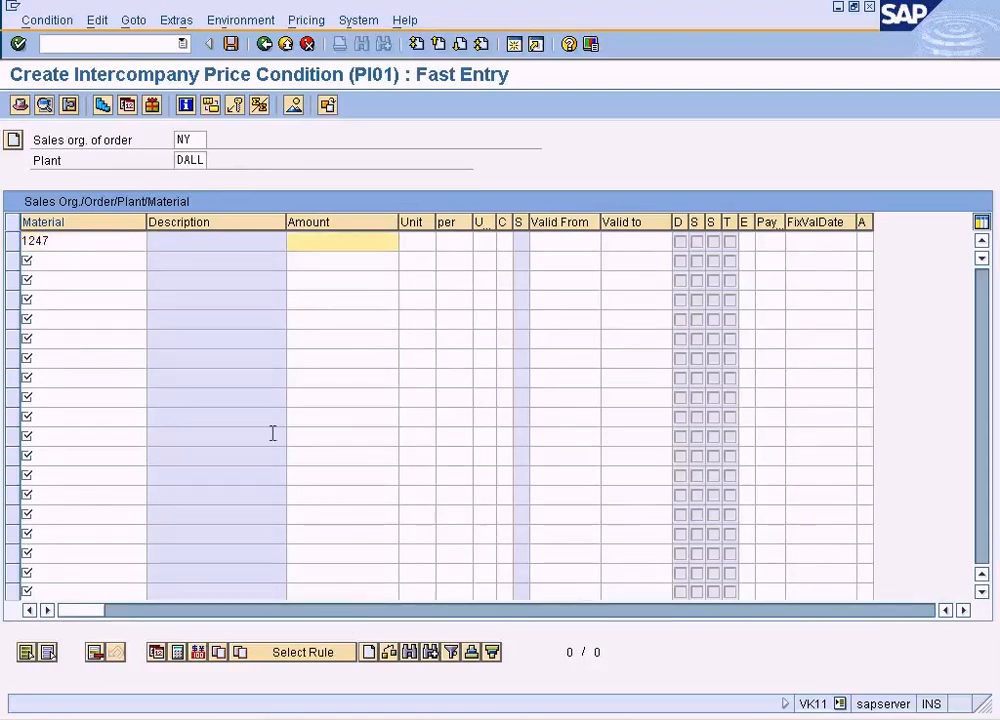
- Check the IC price in the Paint diagram, set the amount for material 1247 to 7 in SAP, and save the condition record
click(563, 718)
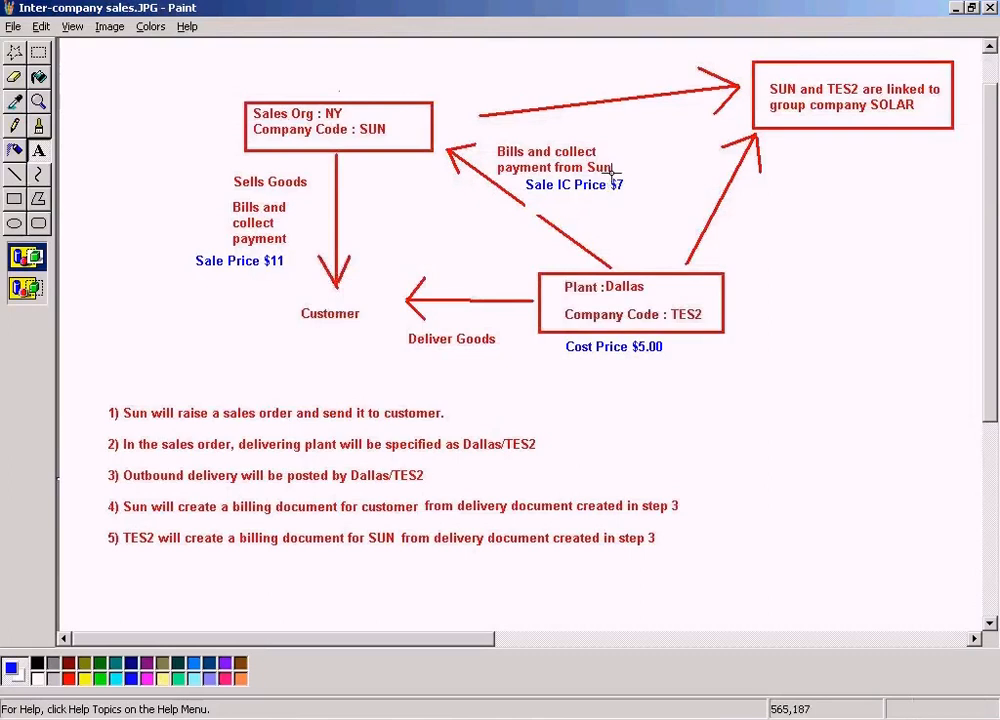
key(alt+Tab)
text(7)
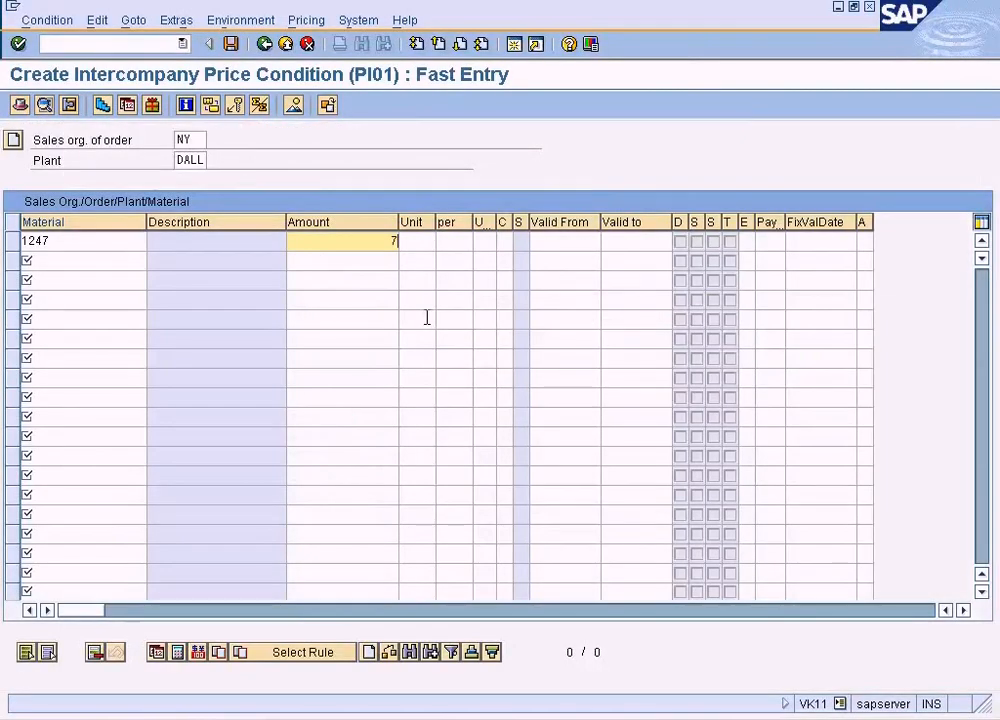
click(229, 46)
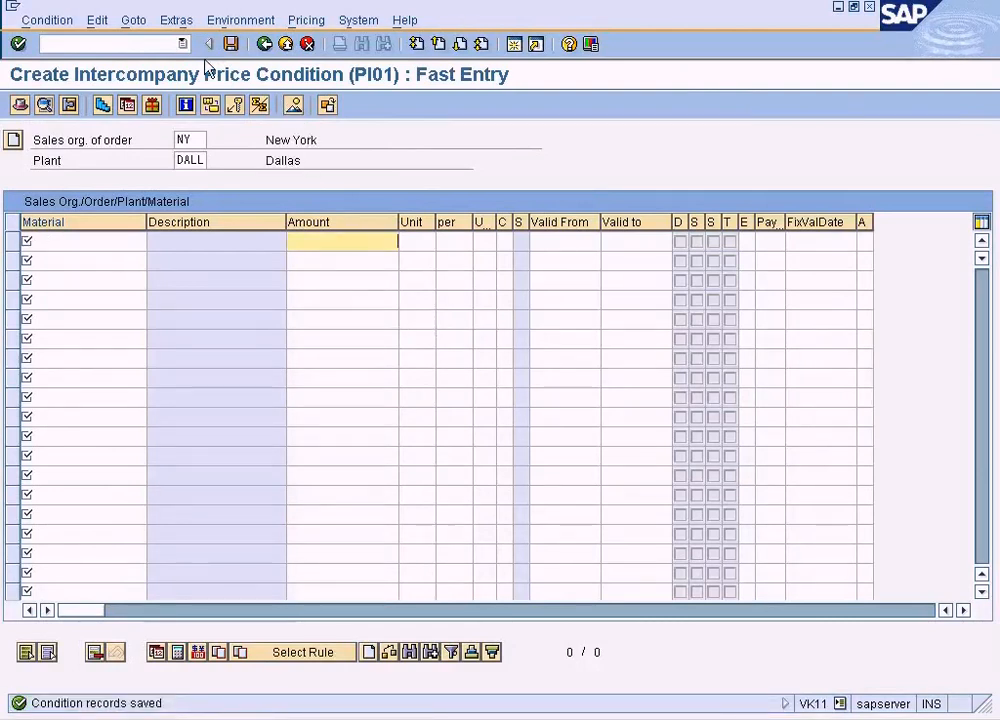
- Display the saved PI01 condition record for sales organization NY, plant DALL and material 1247
click(64, 24)
click(60, 86)
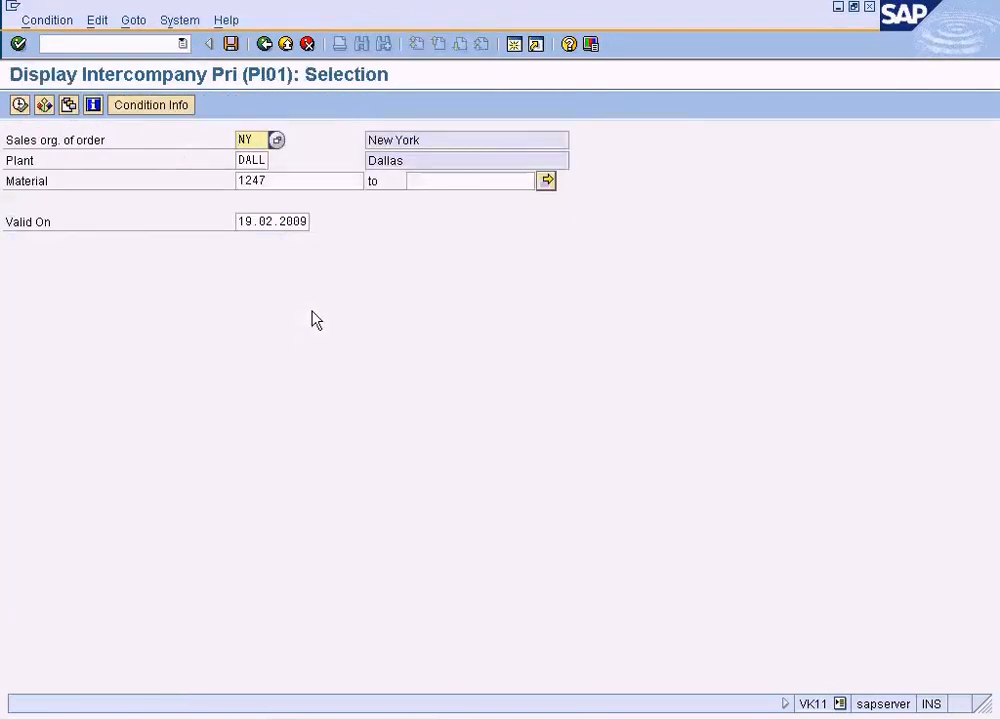
click(19, 104)
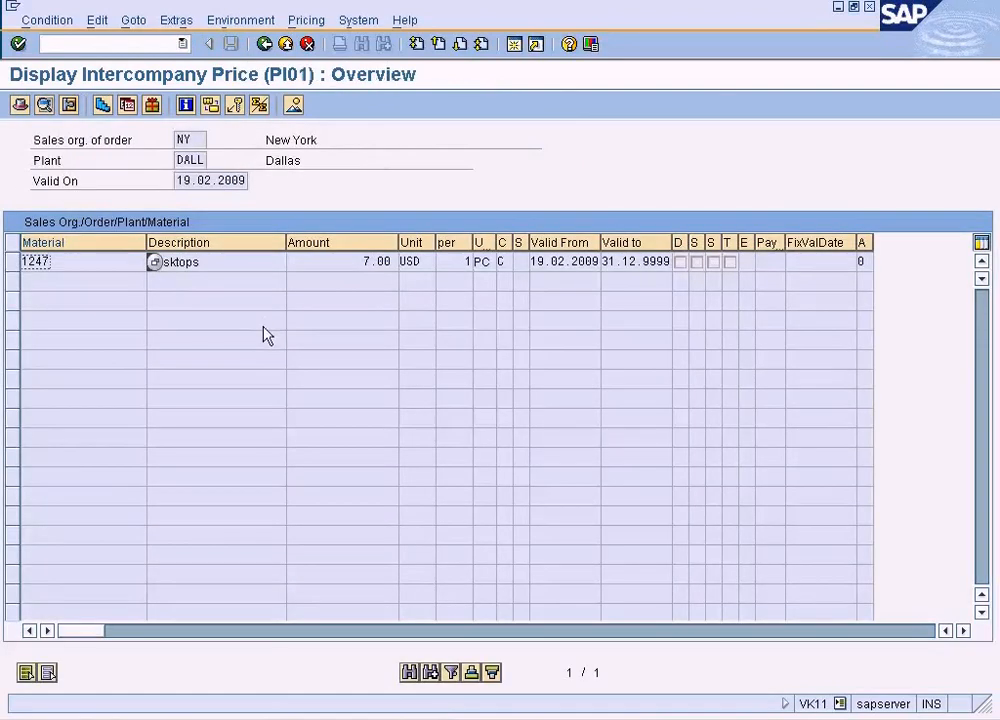
click(47, 20)
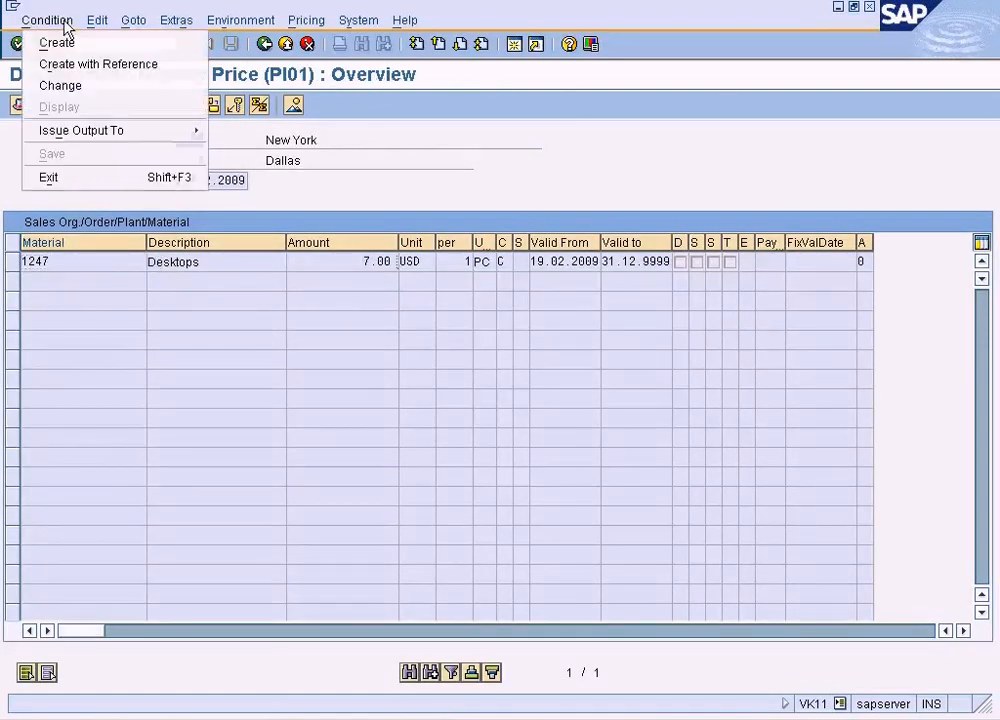
- Switch back to the open sales order session and recheck the pricing conditions of item 10
click(547, 143)
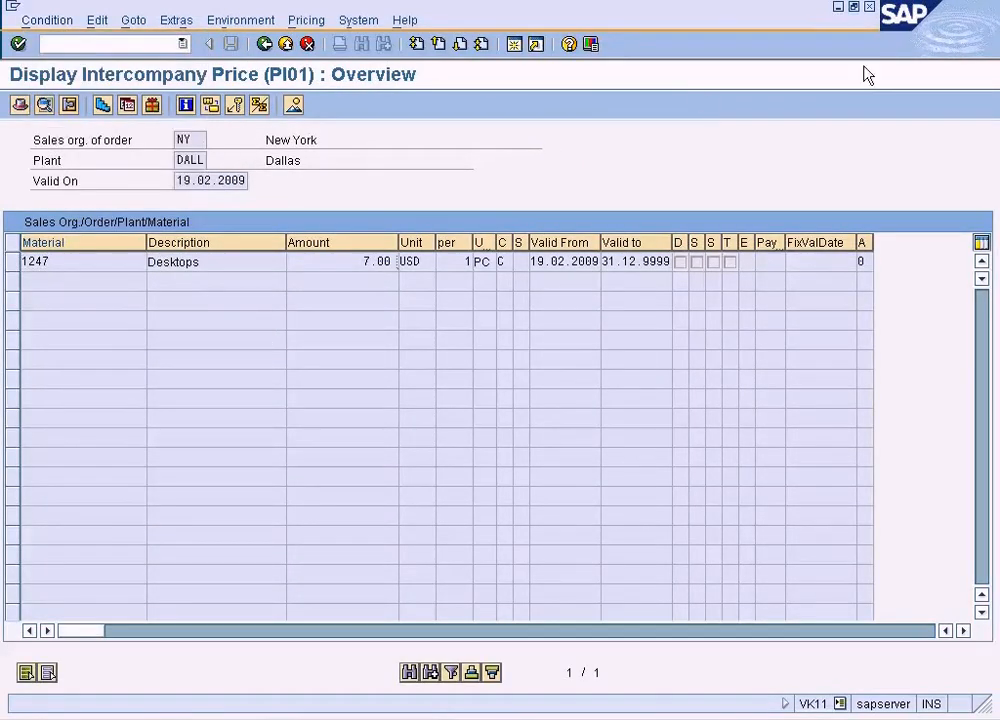
click(292, 715)
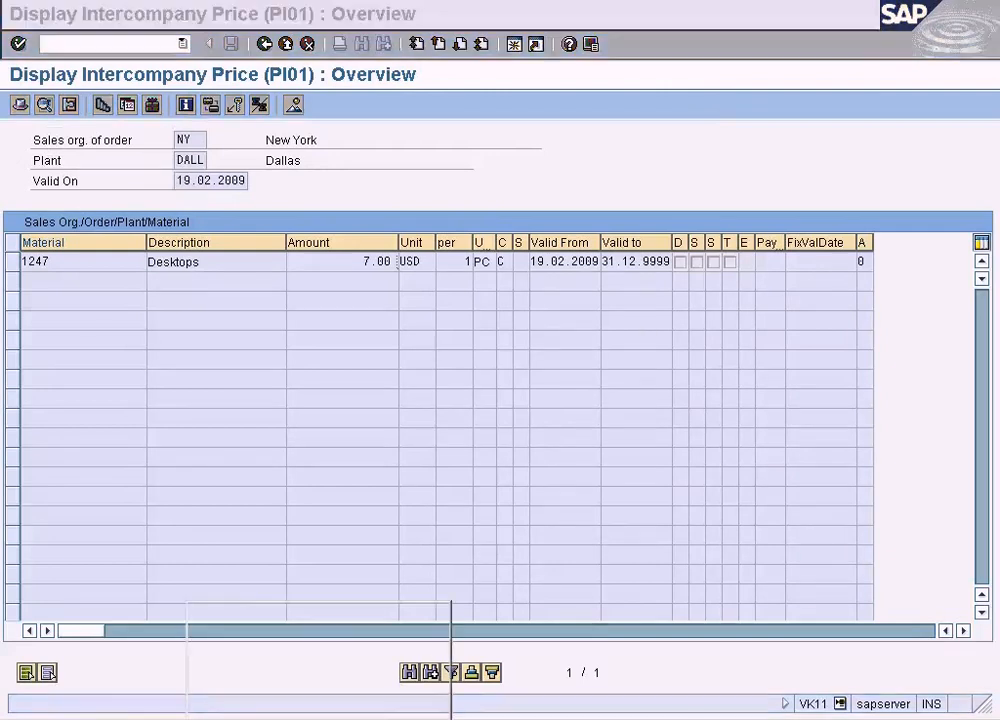
click(256, 693)
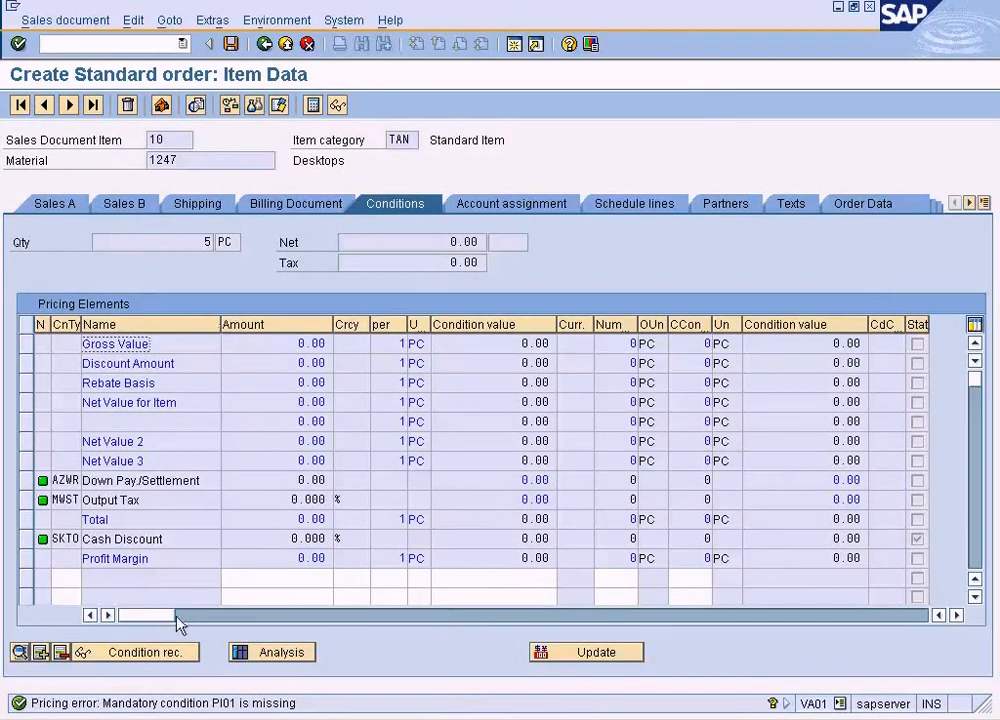
click(263, 45)
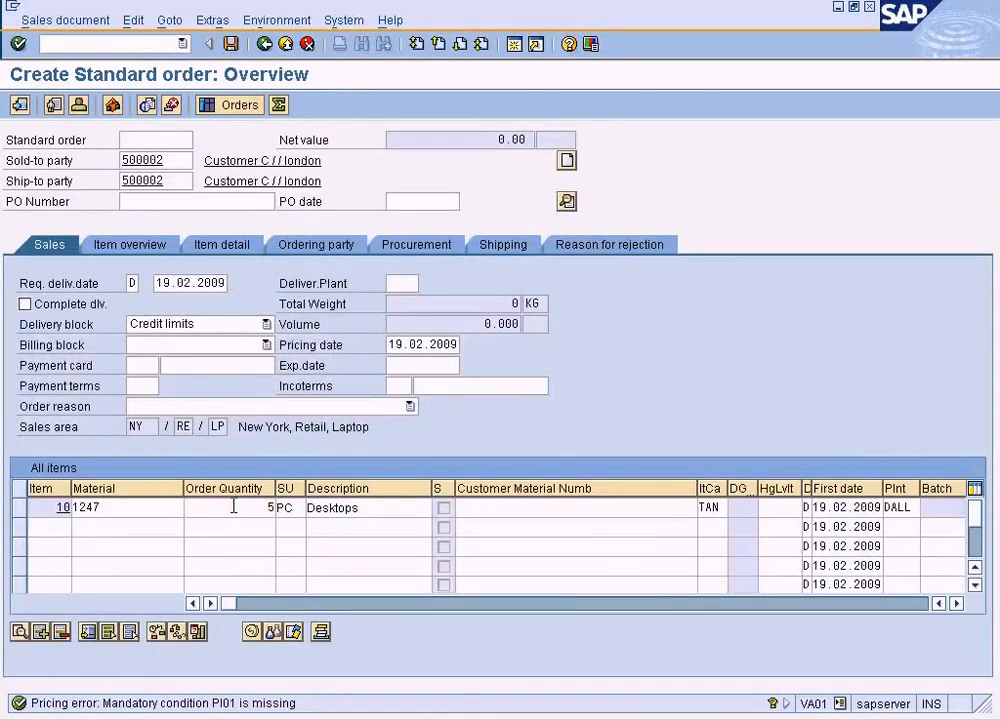
key(Return)
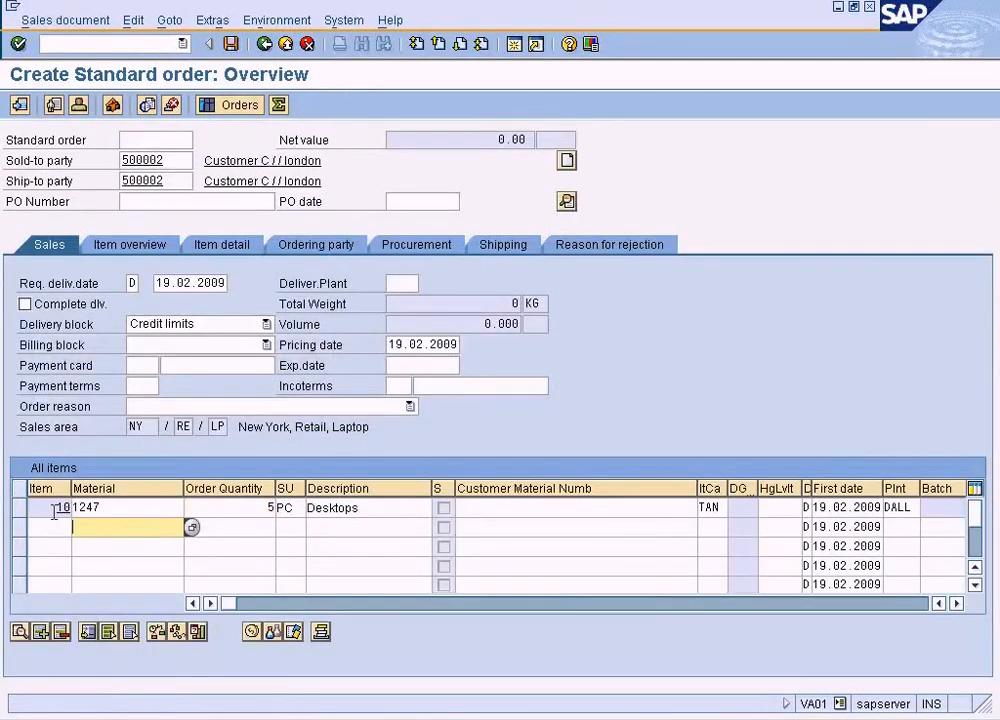
click(19, 508)
click(251, 632)
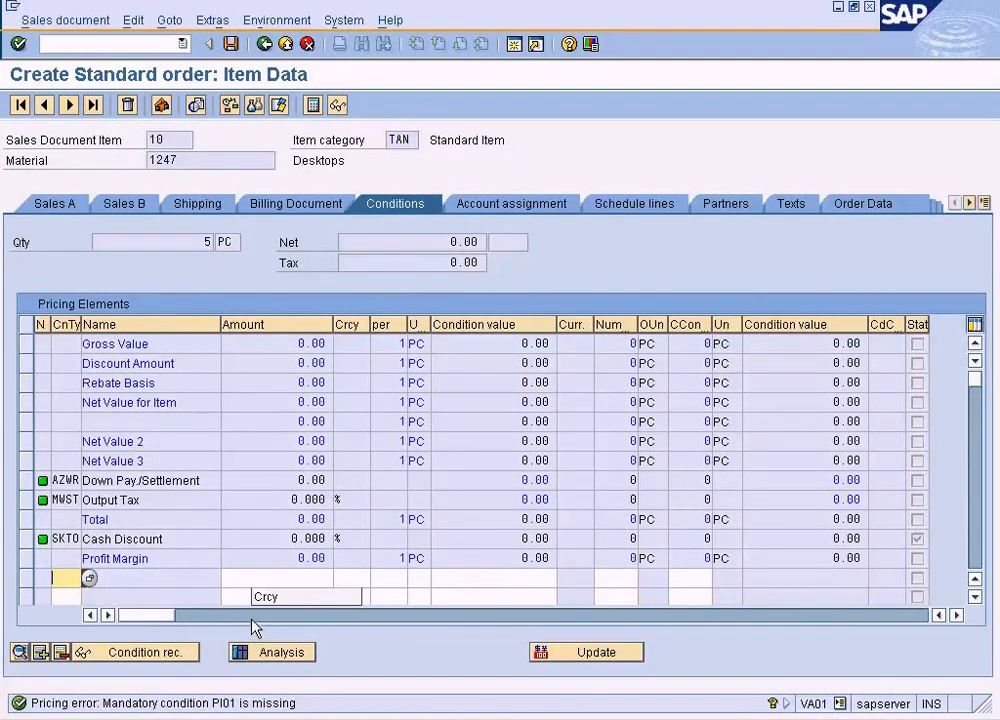
- Exit the current order without saving and restart sales order creation with transaction VA01
click(286, 45)
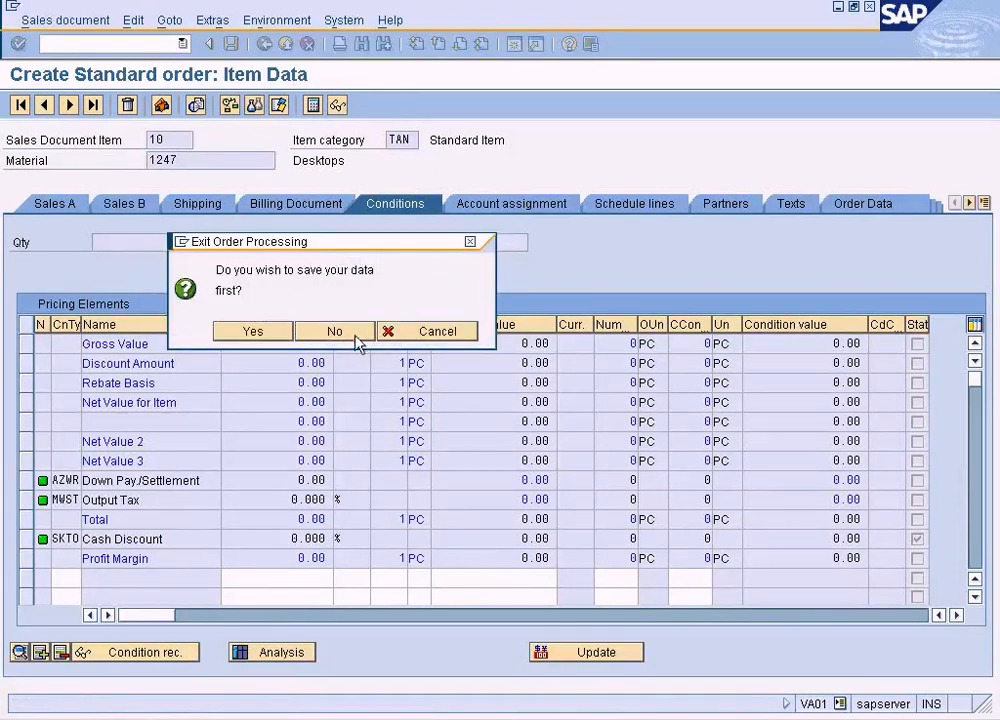
click(357, 338)
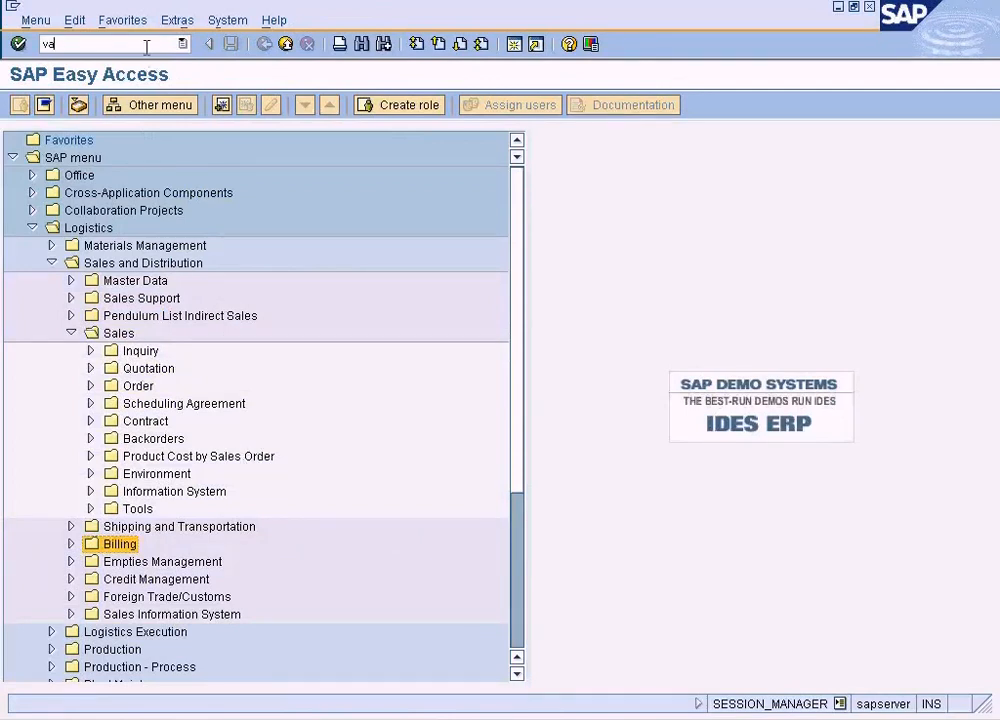
key(Return)
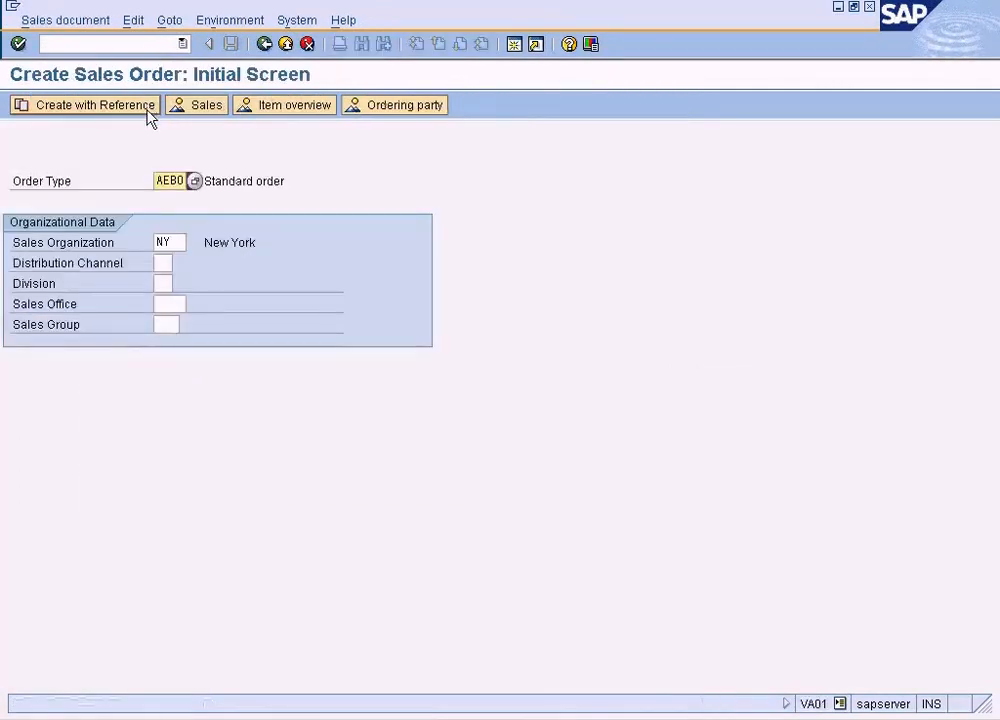
- Start a standard order of type AEBO for sales organization NY, distribution channel RE and division LP
click(148, 112)
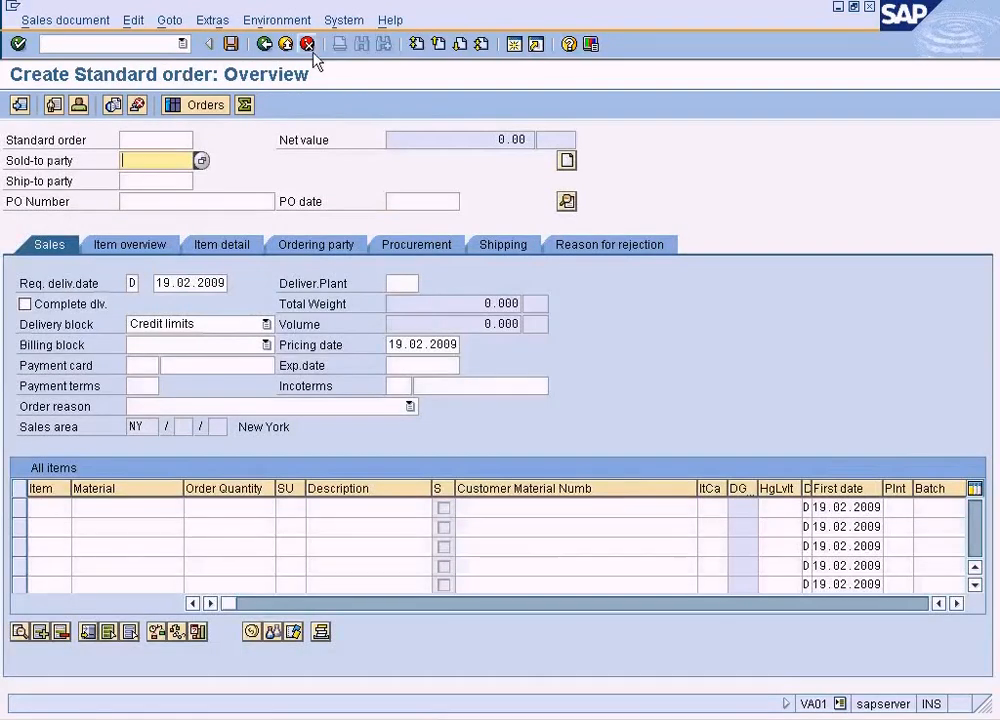
click(264, 44)
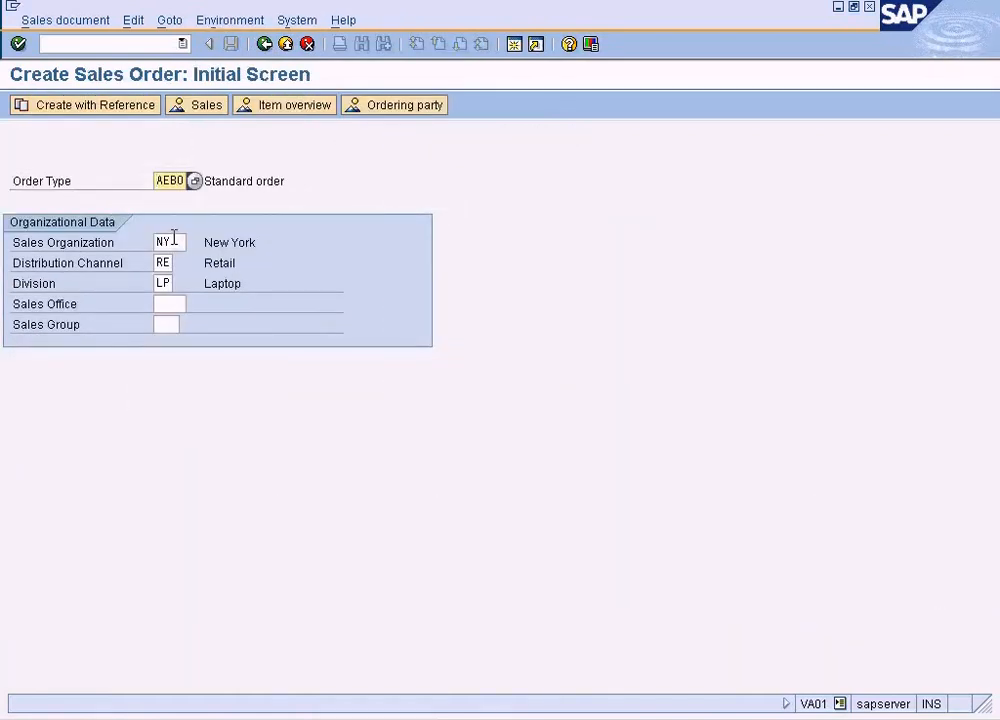
click(174, 241)
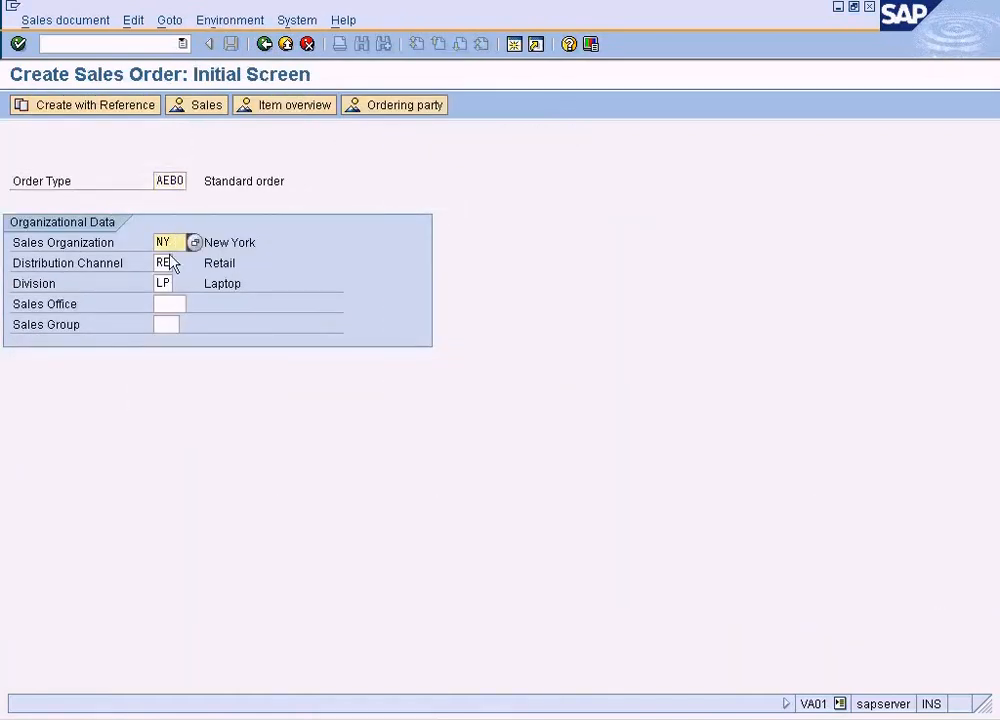
click(161, 263)
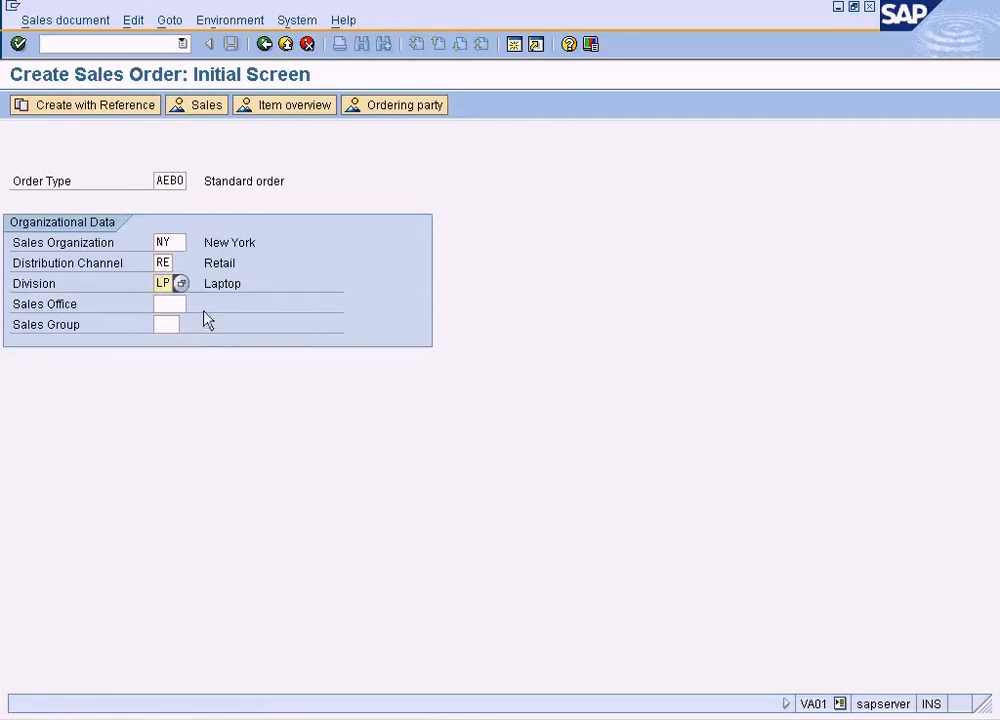
key(Return)
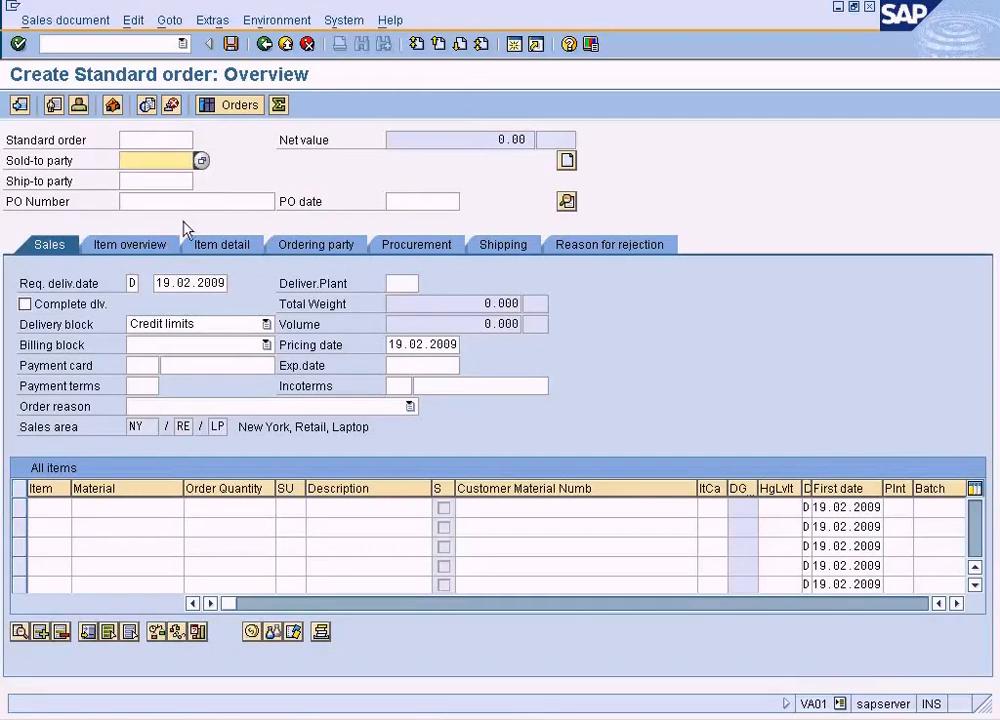
- Search customers in sales area NY, RE, LP and choose the London customer as the order's sold-to party
click(154, 511)
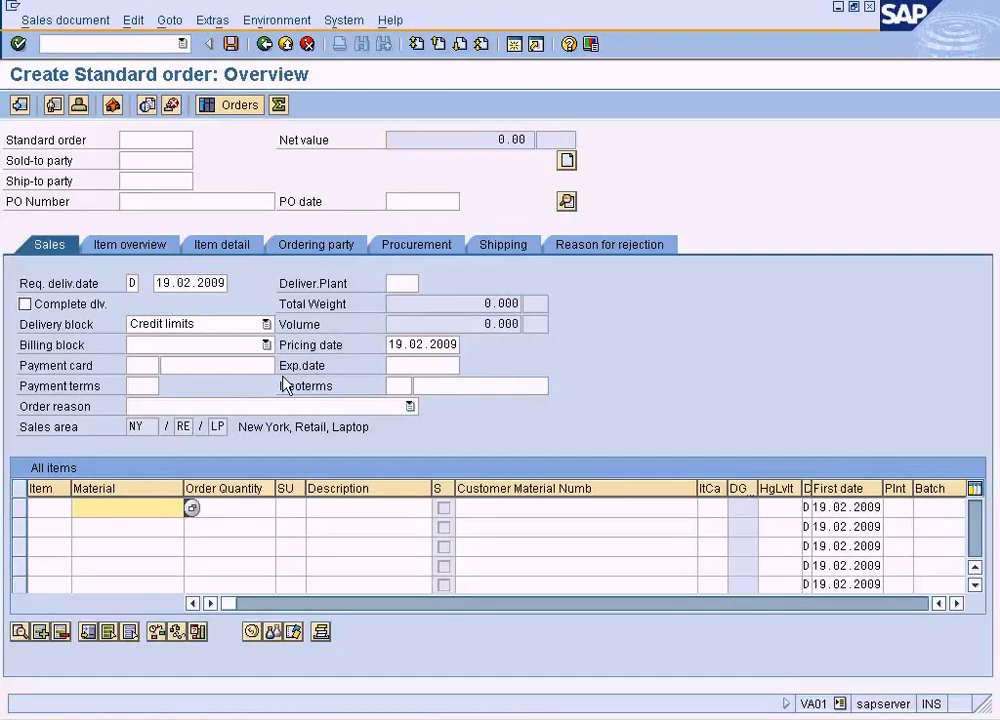
click(157, 160)
click(197, 161)
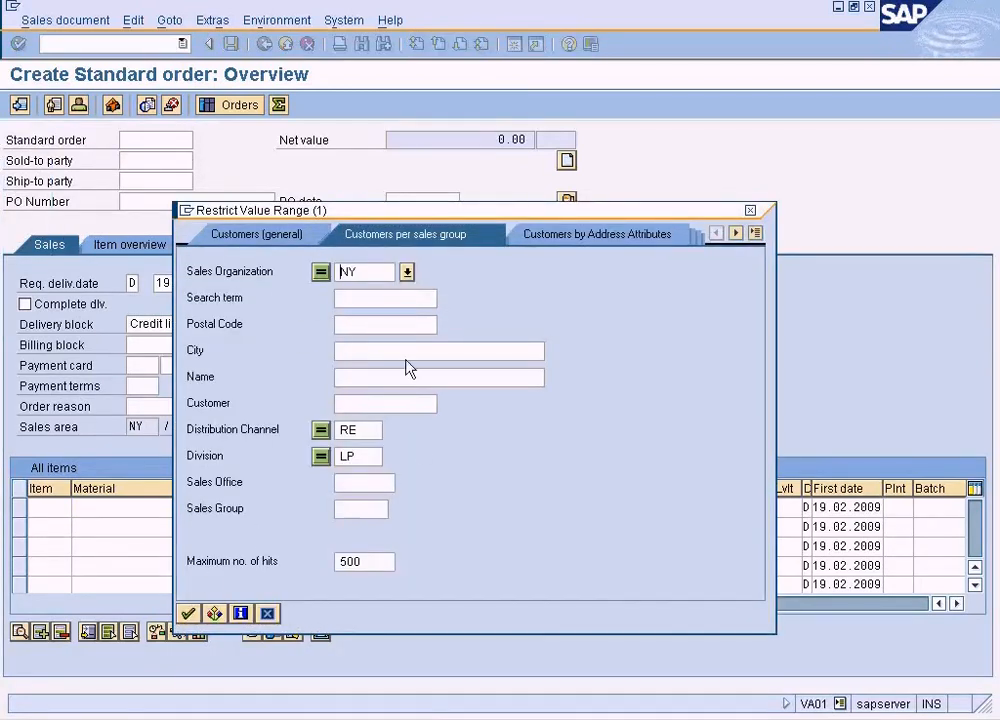
click(188, 613)
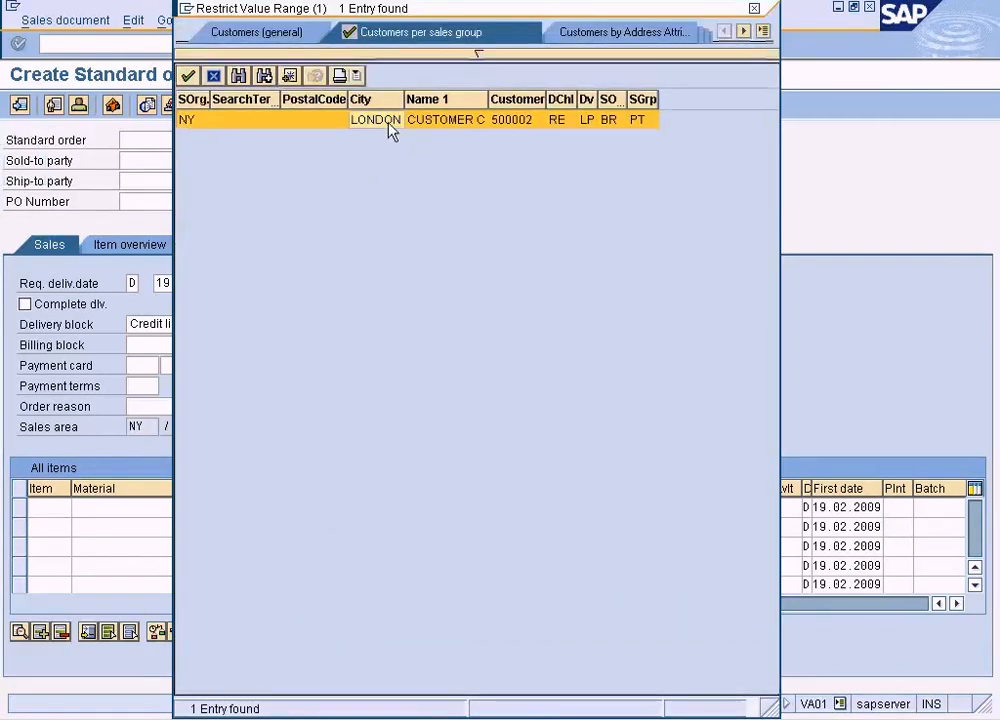
double_click(390, 122)
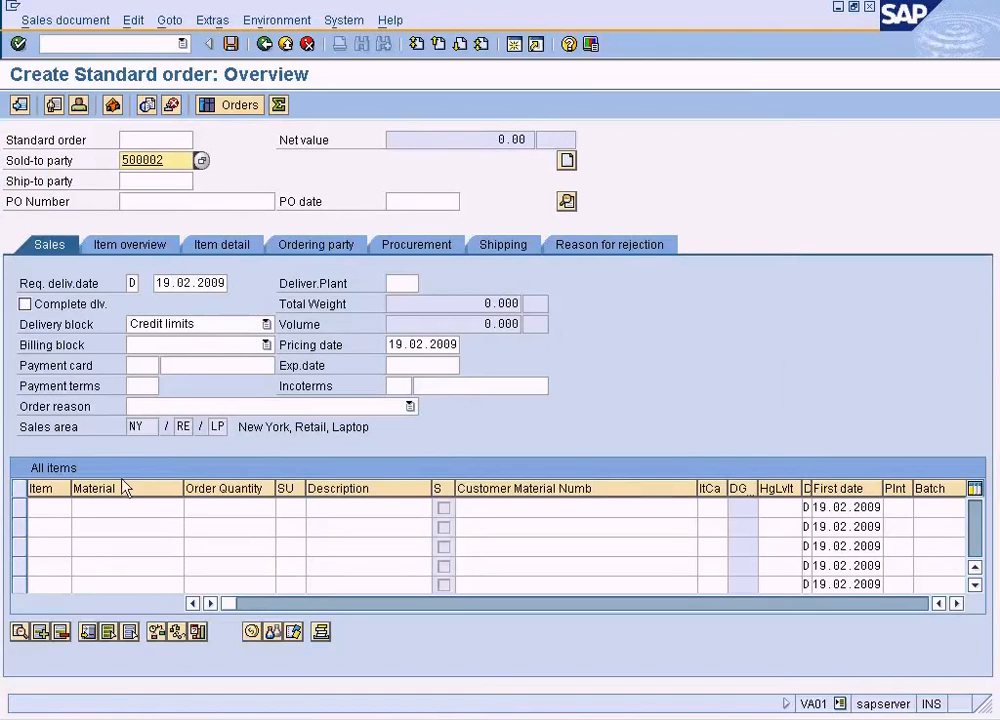
- Add material 1247 with order quantity 5 as the first order item
click(121, 507)
text(1247)
click(253, 514)
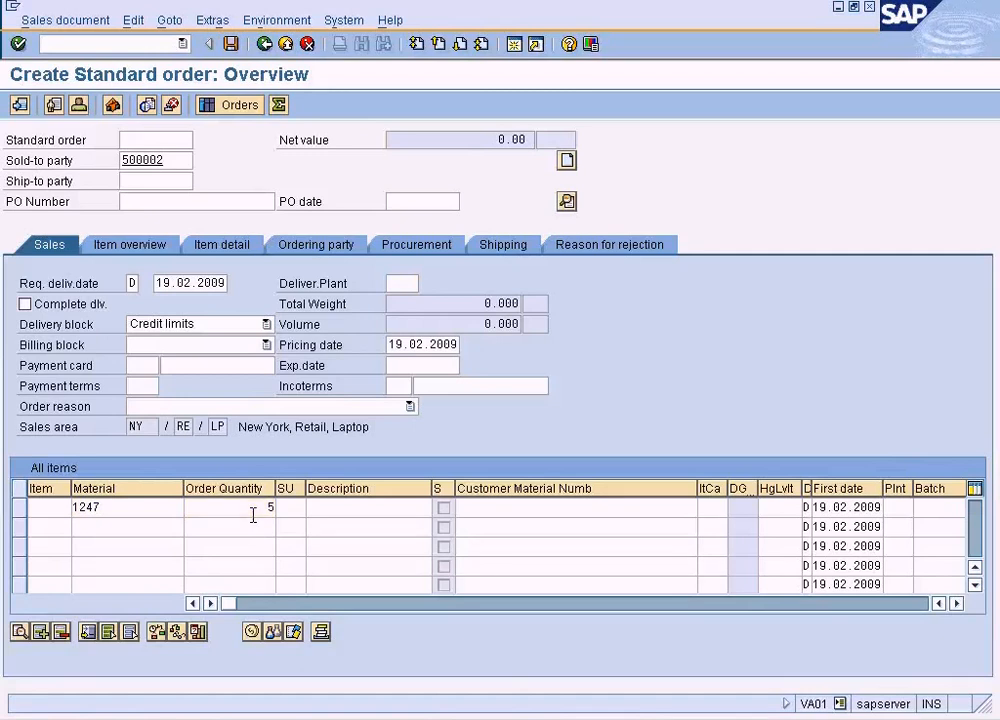
key(Return)
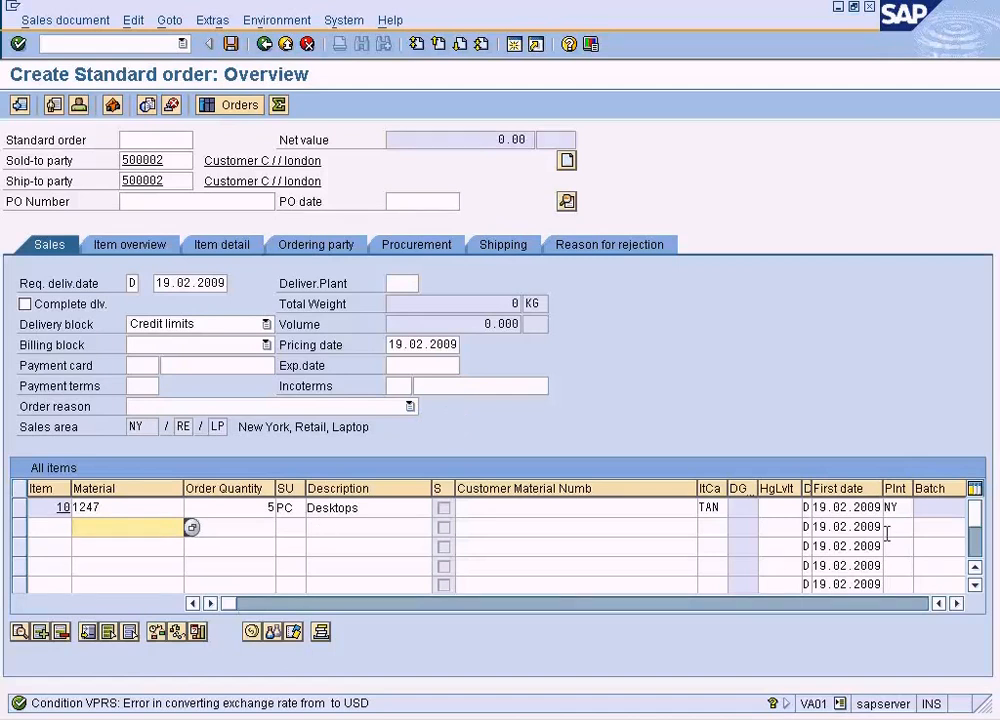
- Set the plant of item 10 to DALL and read the detailed explanation of the PI01 pricing message
drag(905, 507, 867, 507)
text(dall)
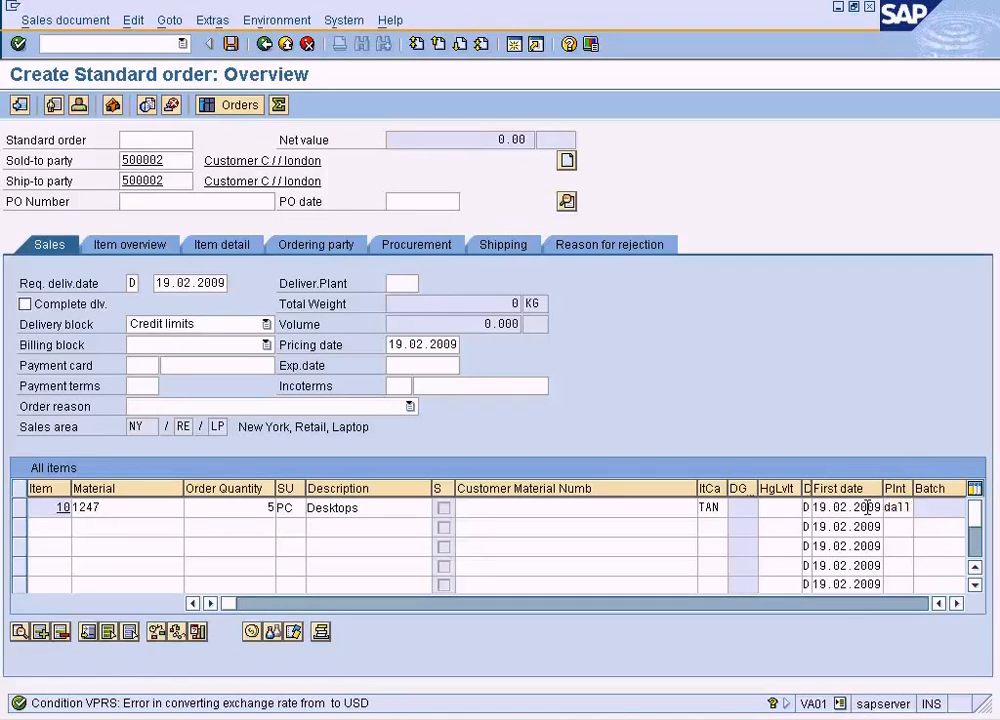
key(Return)
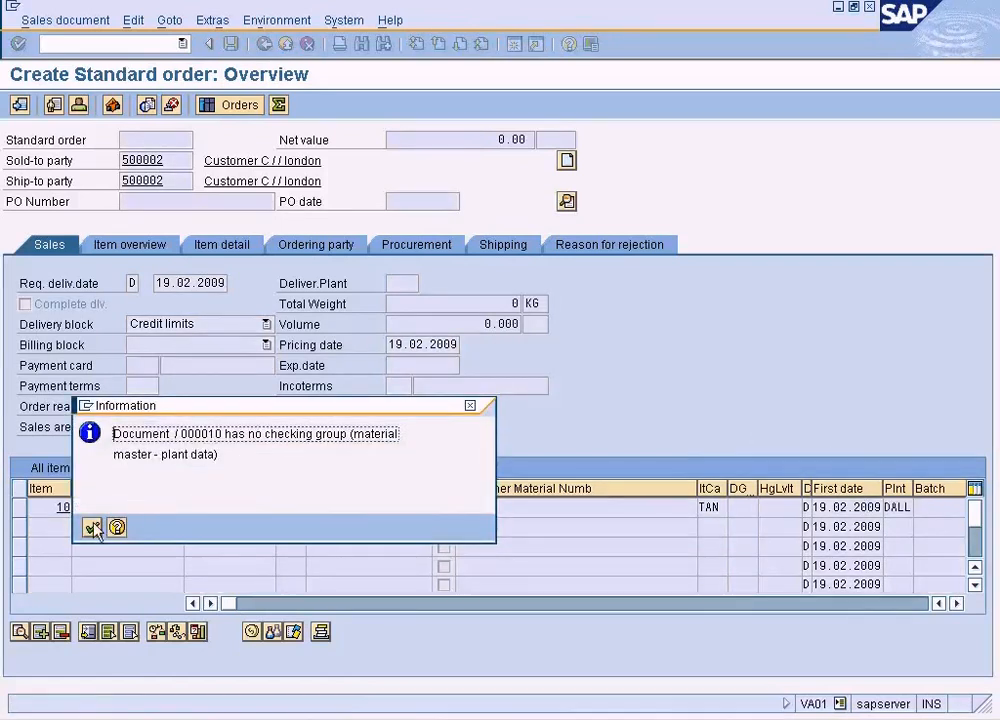
key(Return)
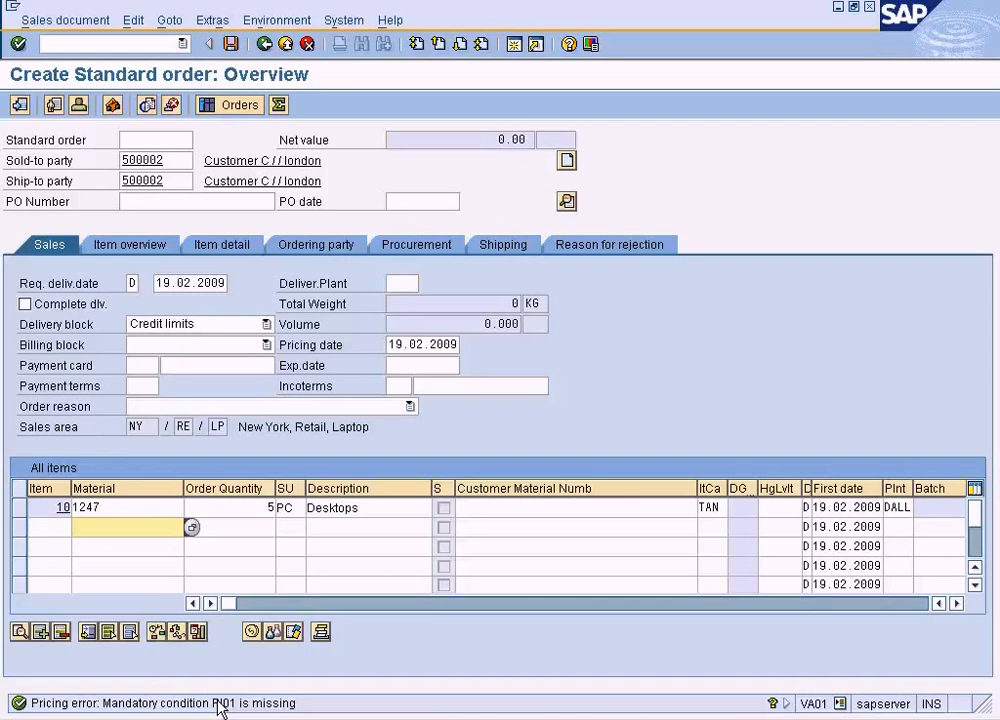
key(Return)
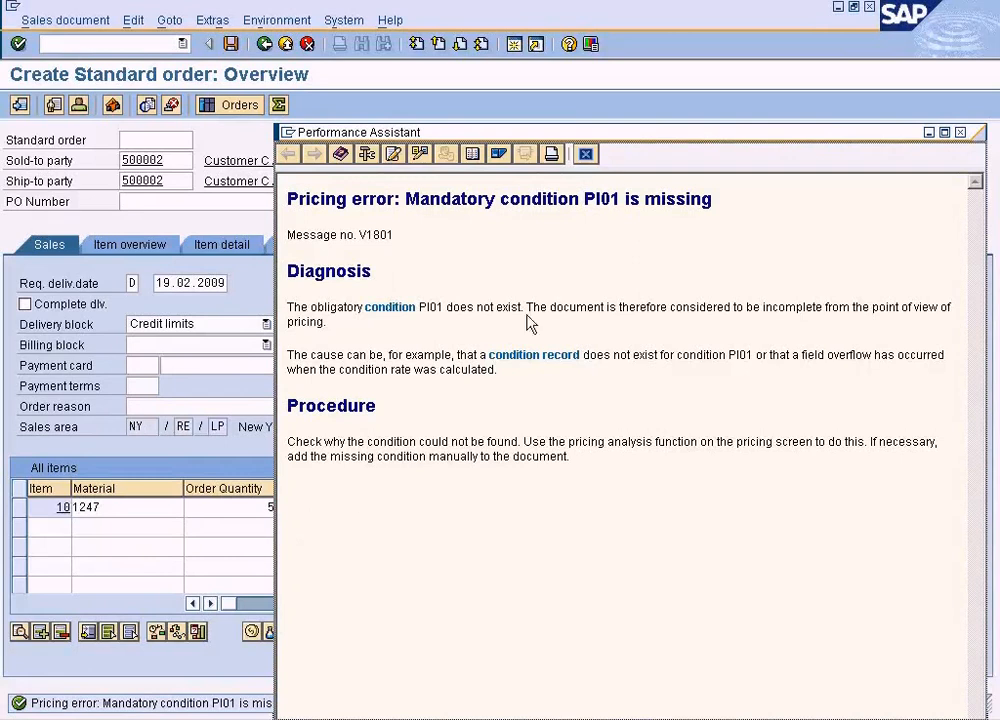
click(585, 155)
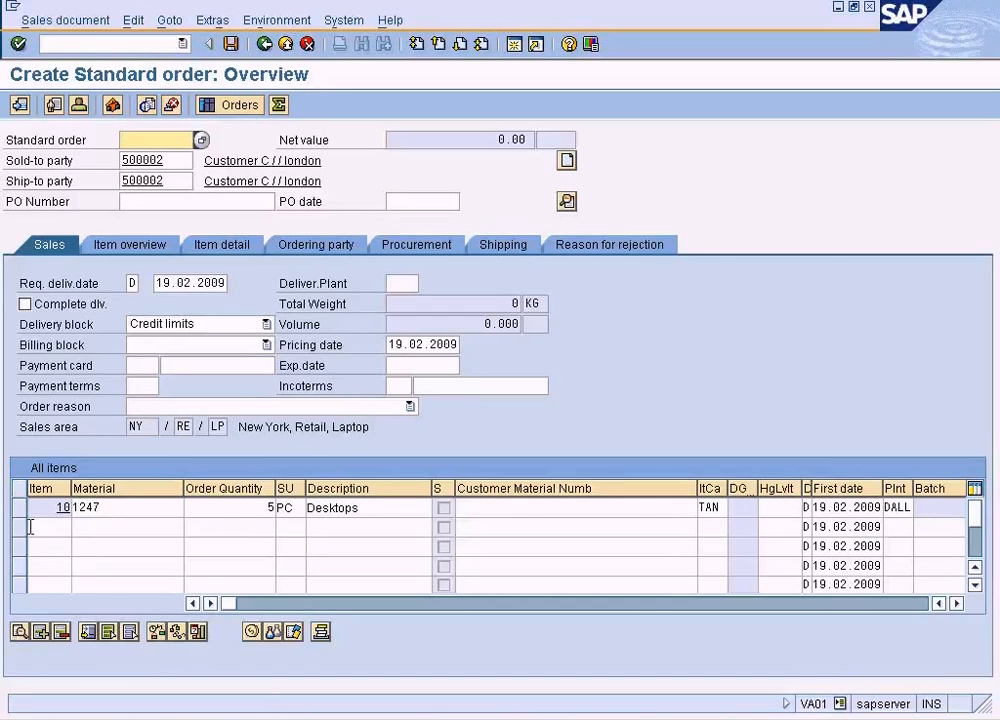
- Set the document currency to USD in the order's header sales data and return to the overview
click(172, 20)
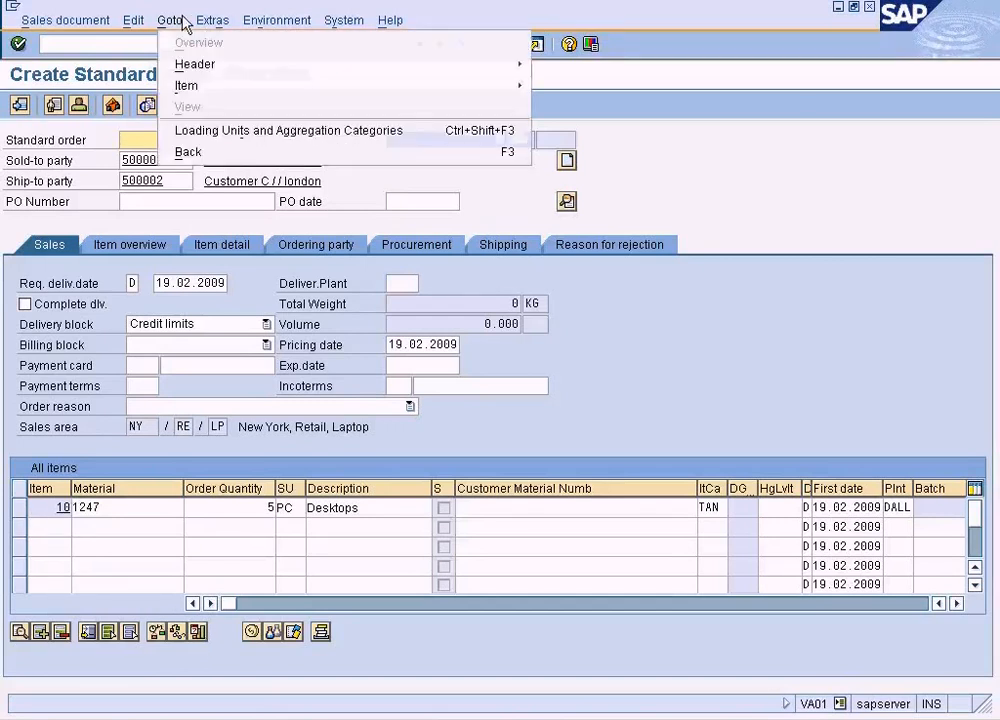
mouse_move(205, 63)
click(583, 63)
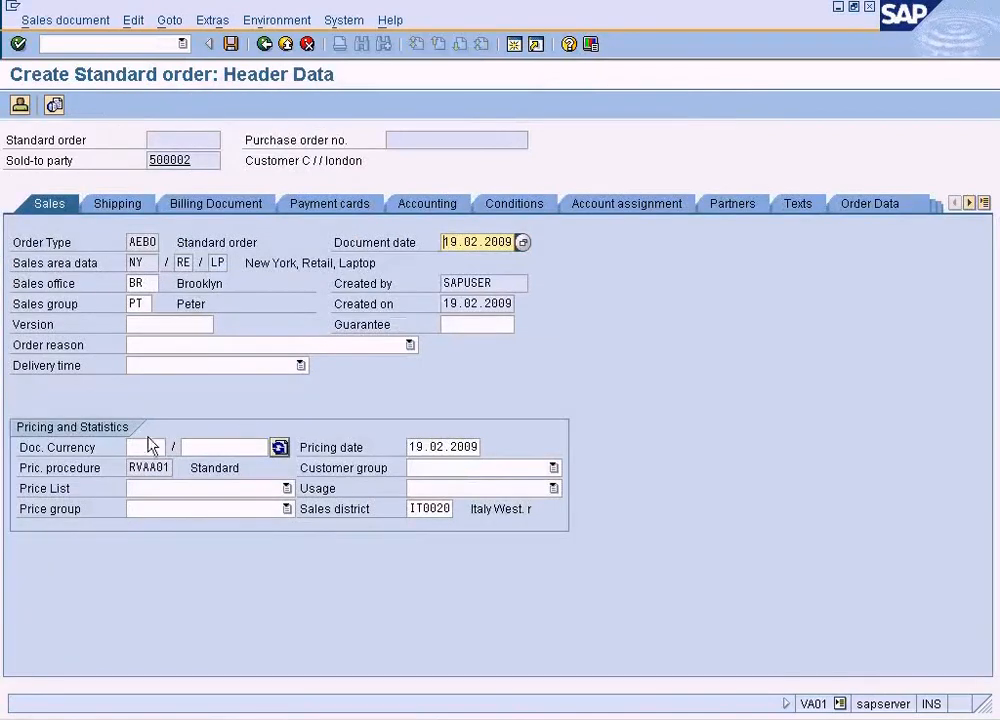
click(137, 446)
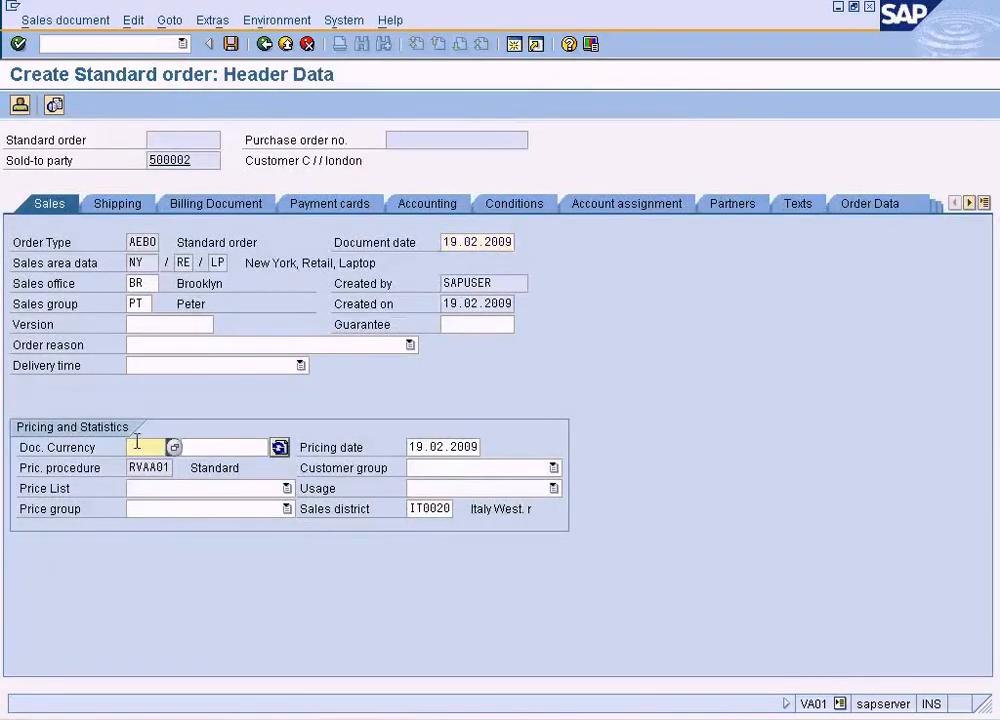
text(UsD)
key(Return)
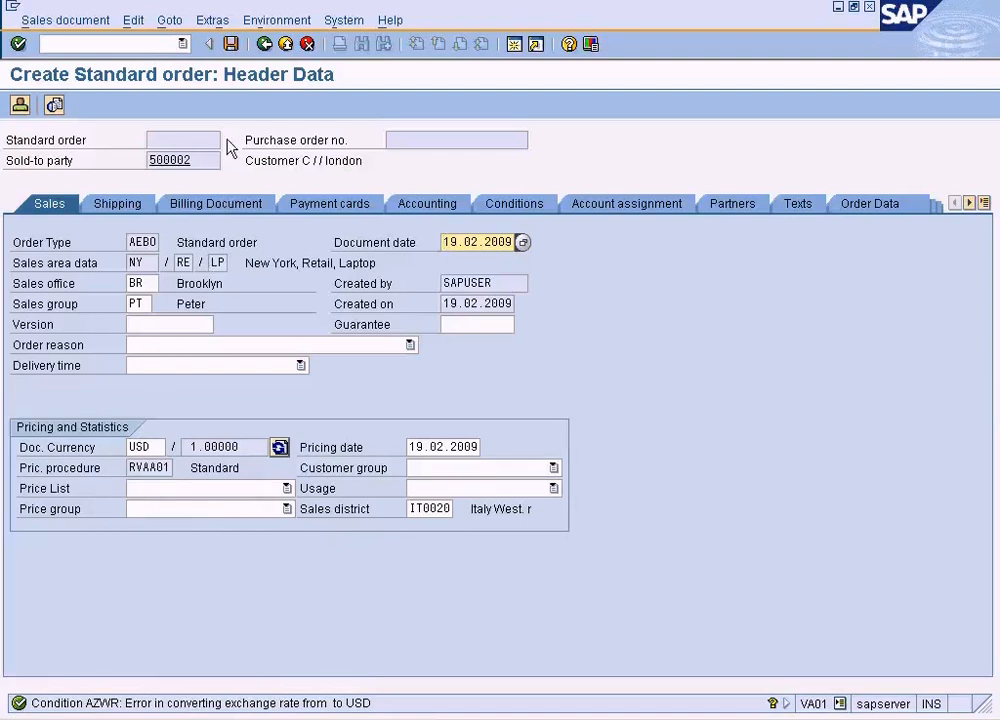
click(263, 44)
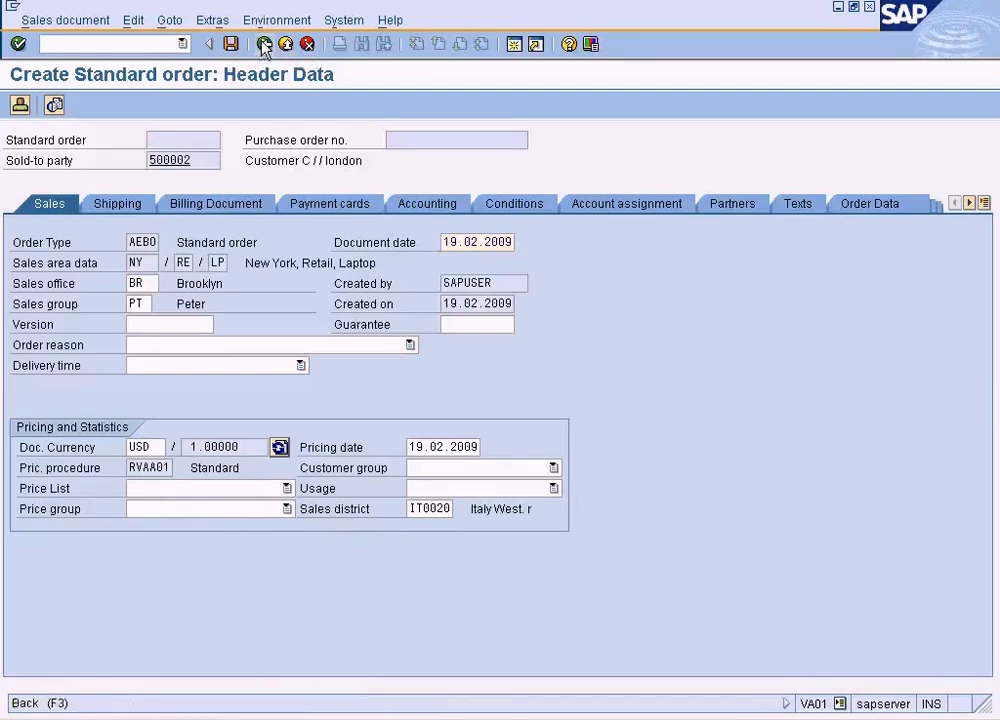
- Display the pricing conditions of item 10 and check the PI01 intercompany price amount
click(18, 507)
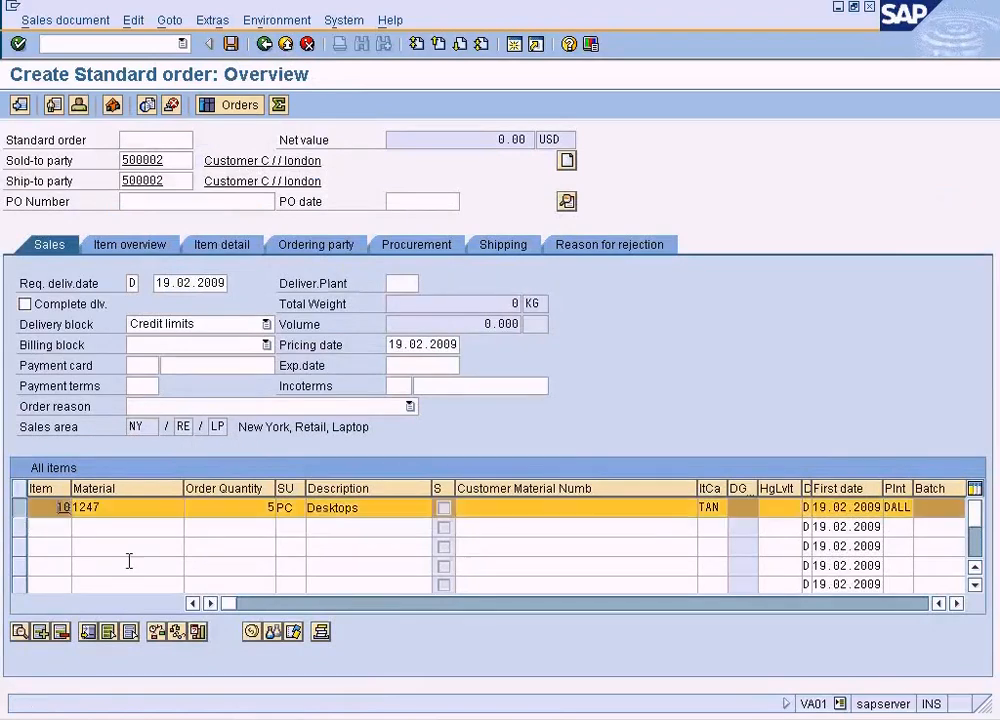
click(250, 631)
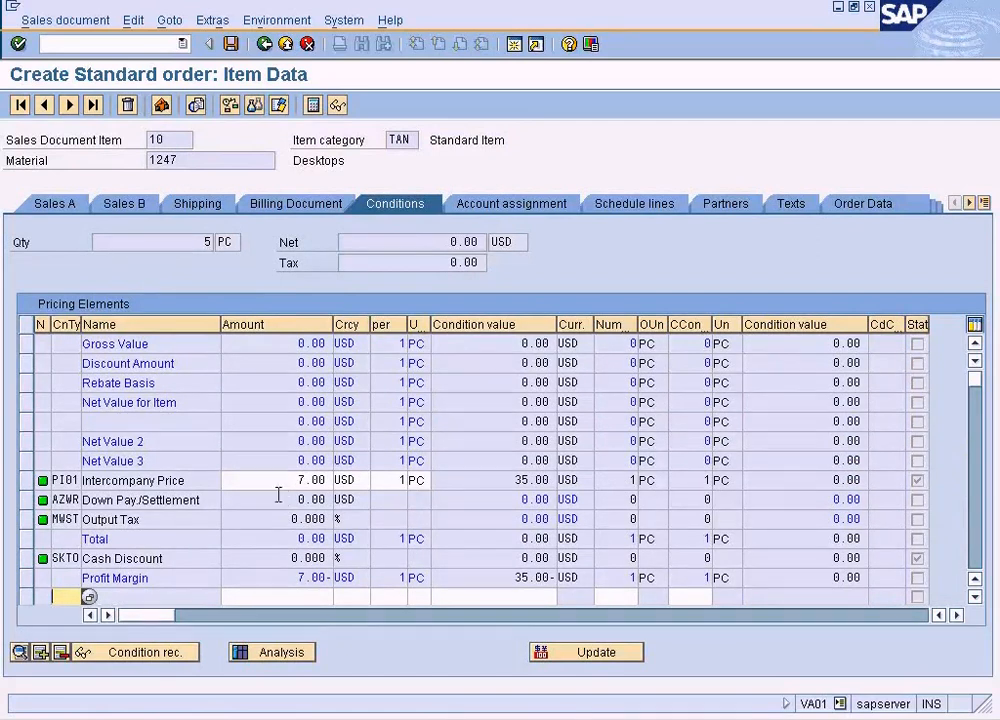
click(272, 480)
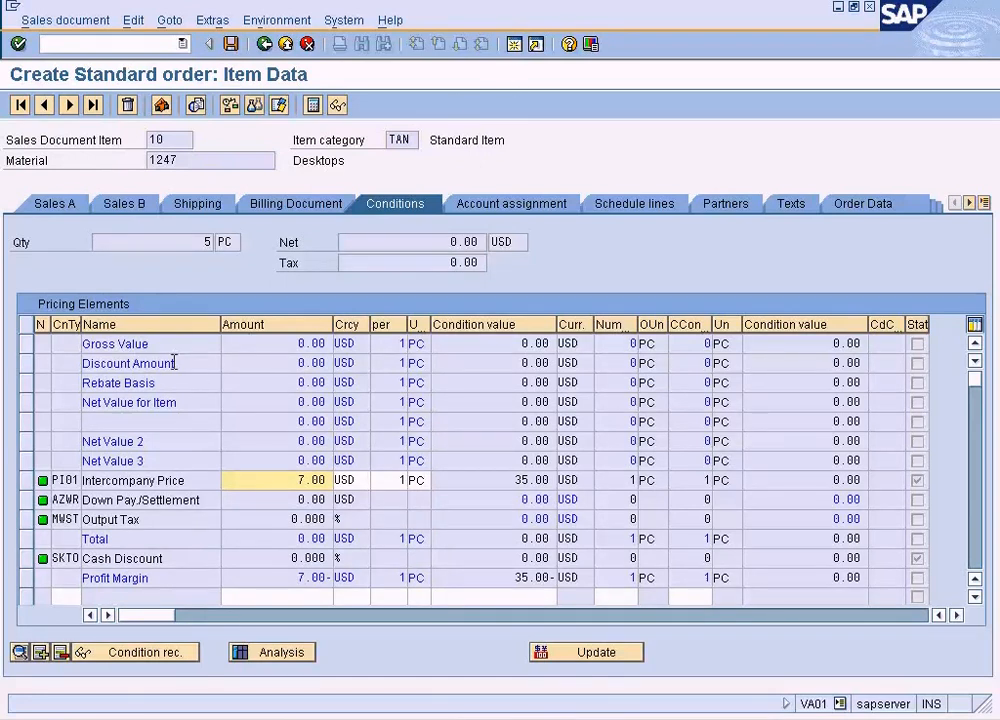
- Open a new session and bring up the fast entry for creating individual price condition records from the Sales and Distribution master data
click(514, 45)
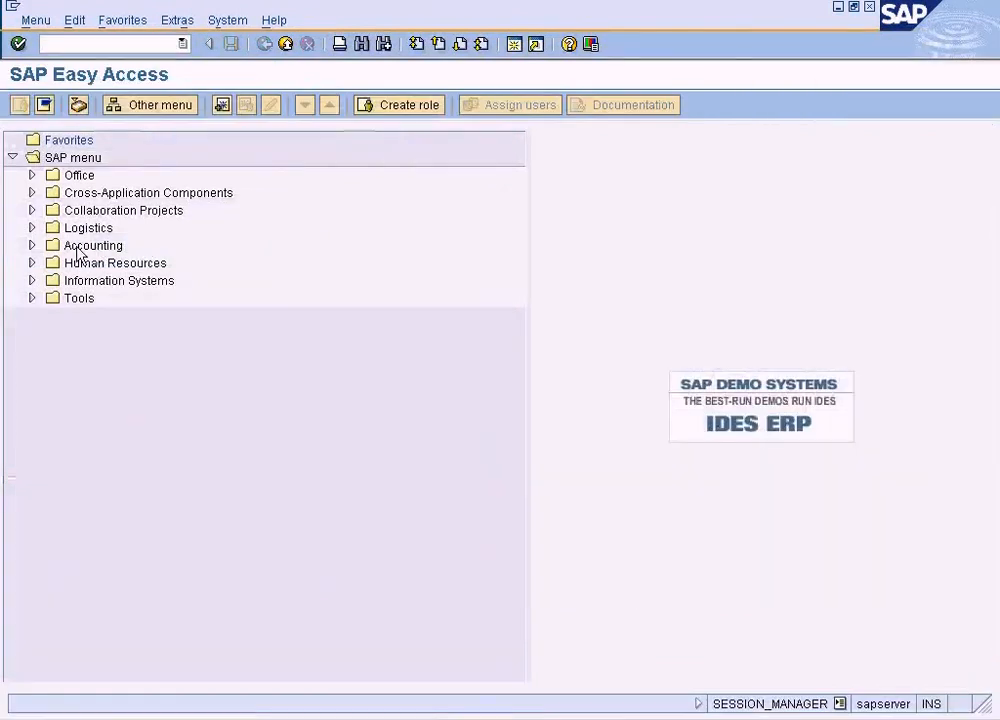
click(31, 227)
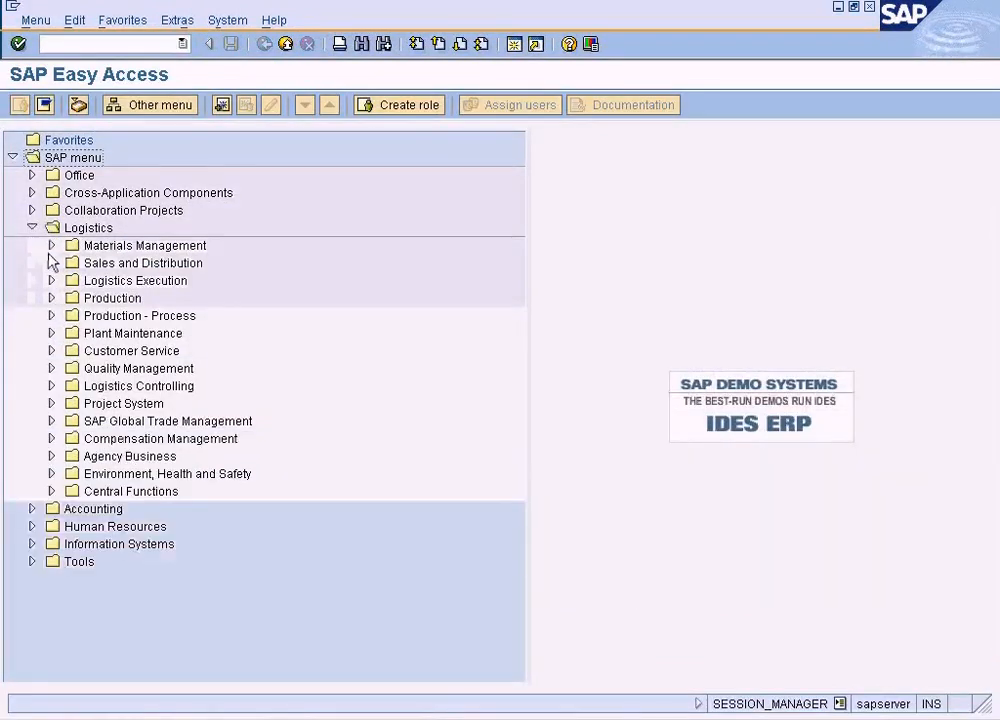
click(51, 262)
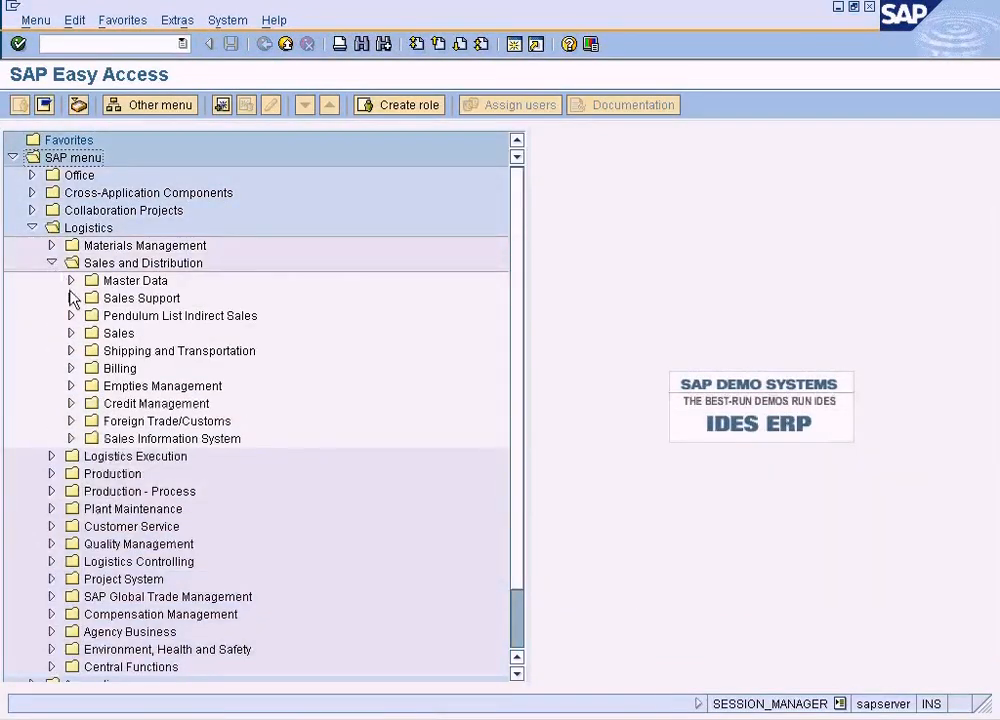
click(71, 281)
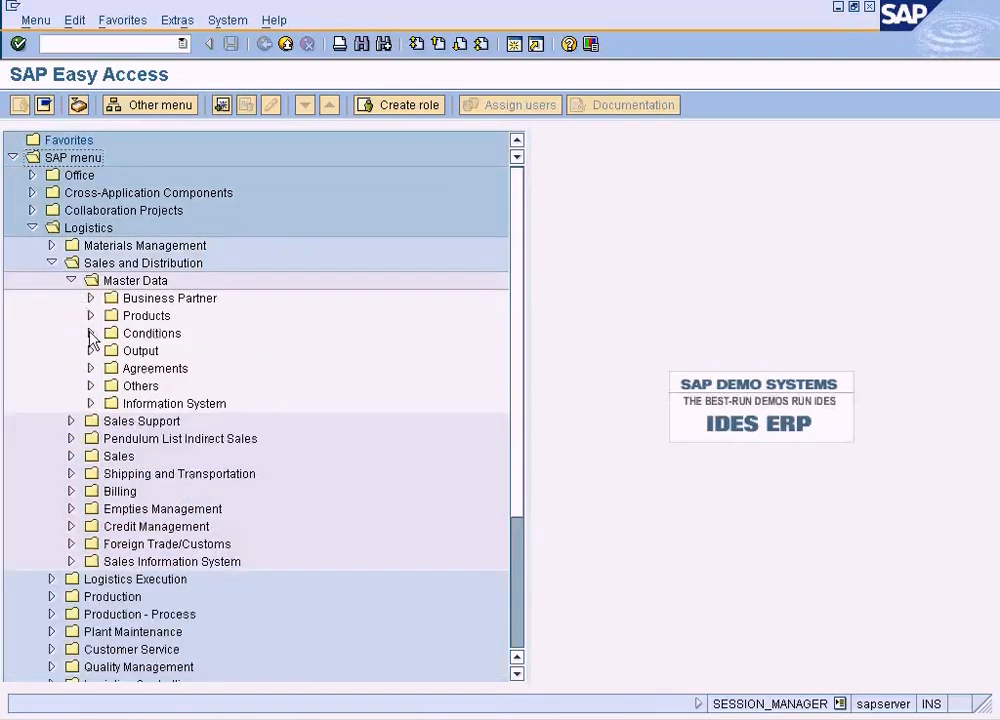
click(90, 333)
double_click(160, 351)
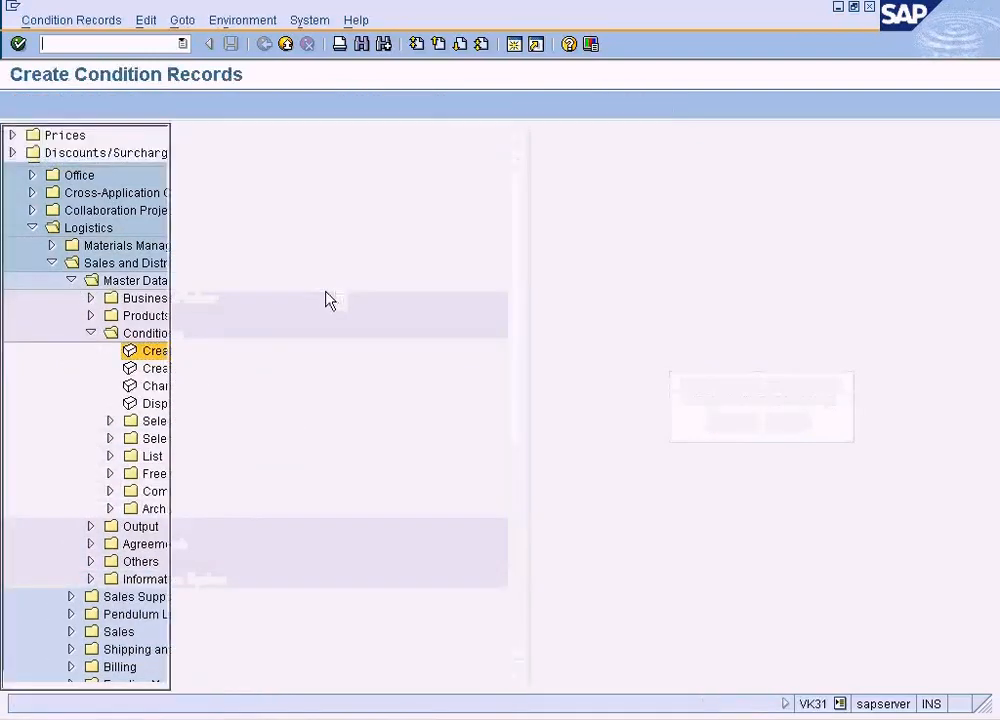
click(12, 134)
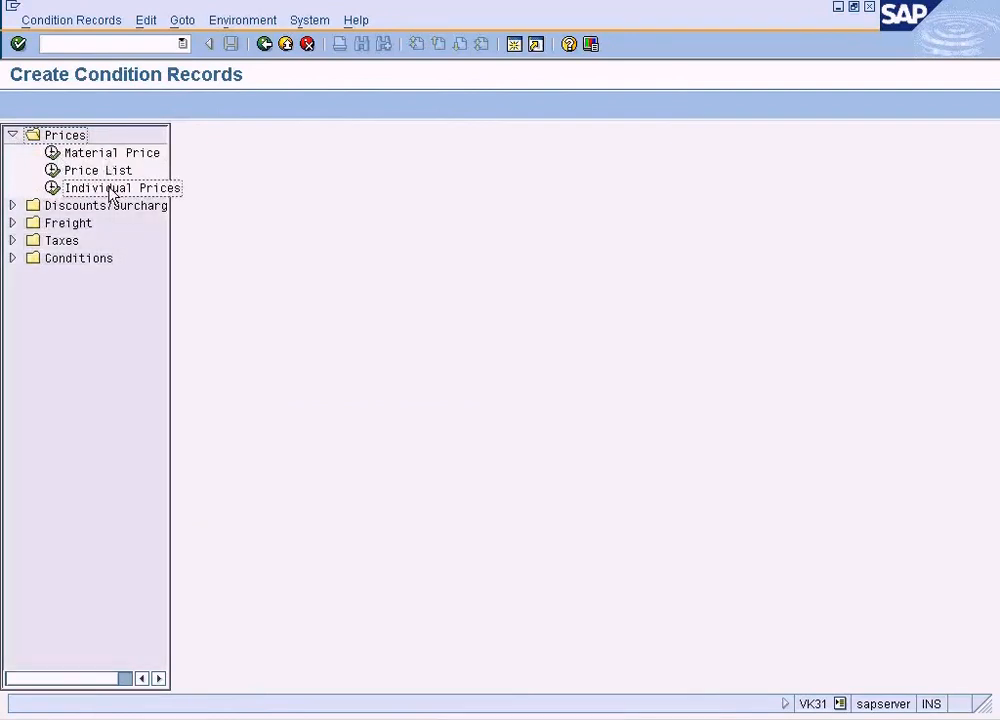
double_click(112, 188)
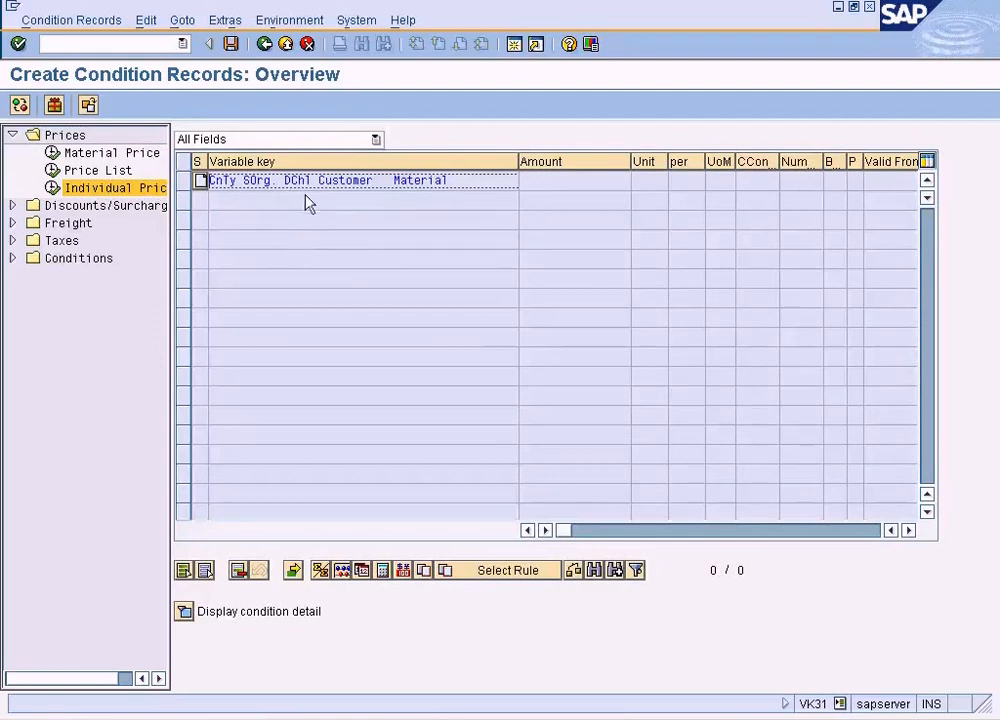
double_click(203, 184)
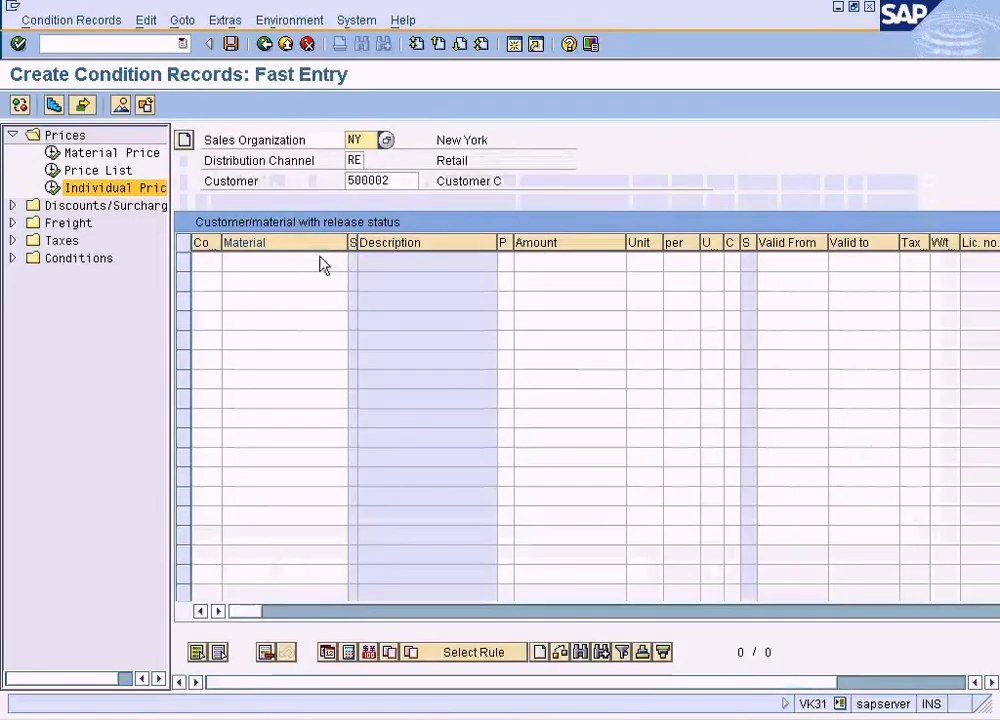
- Display the existing PR00 individual prices for material 1247 in sales organization NY valid on 19.02.2009, and return to the condition record selection
click(110, 22)
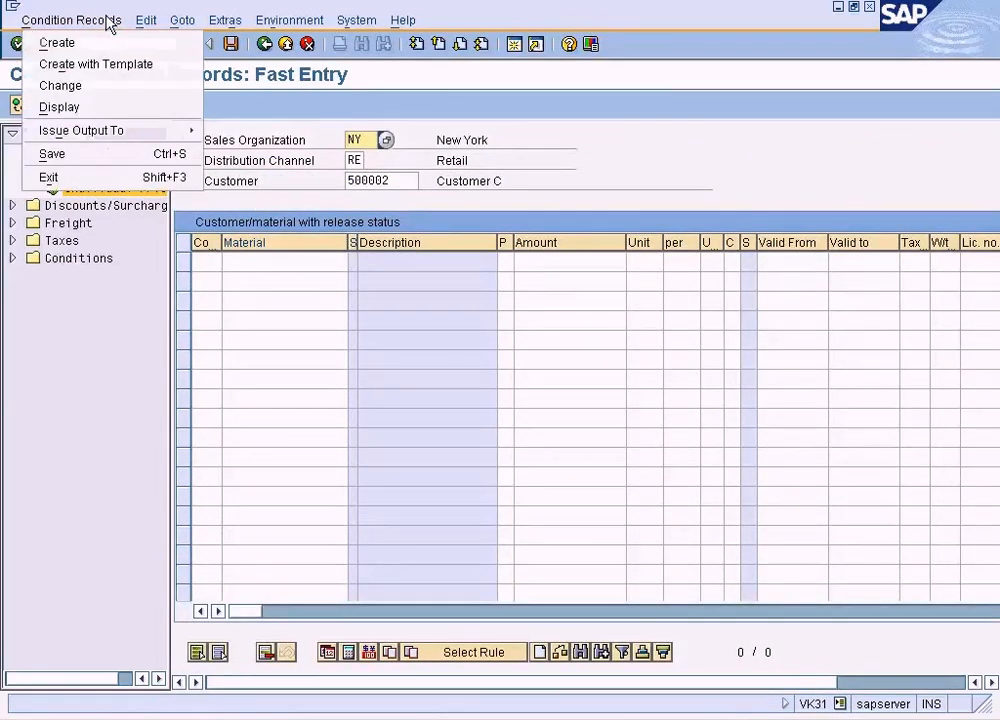
click(60, 107)
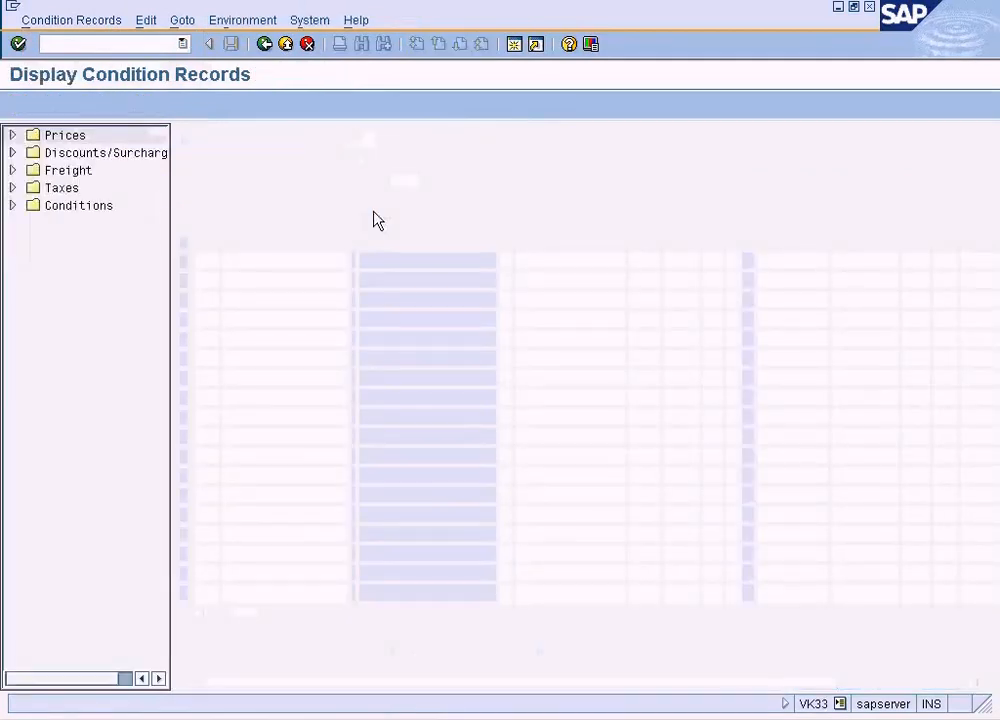
click(12, 134)
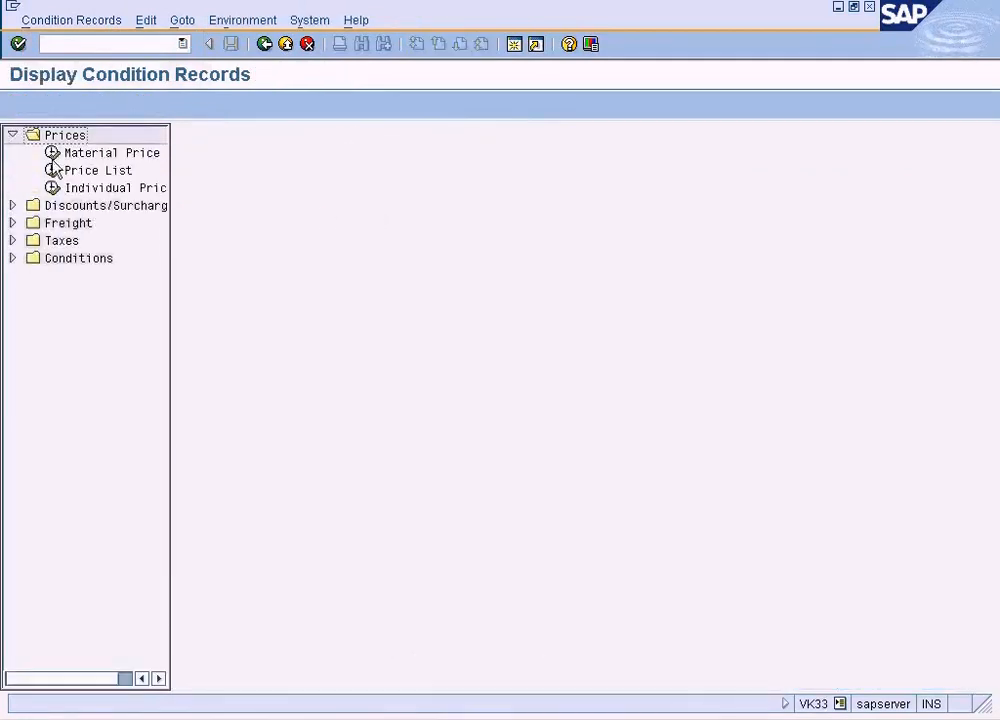
click(98, 190)
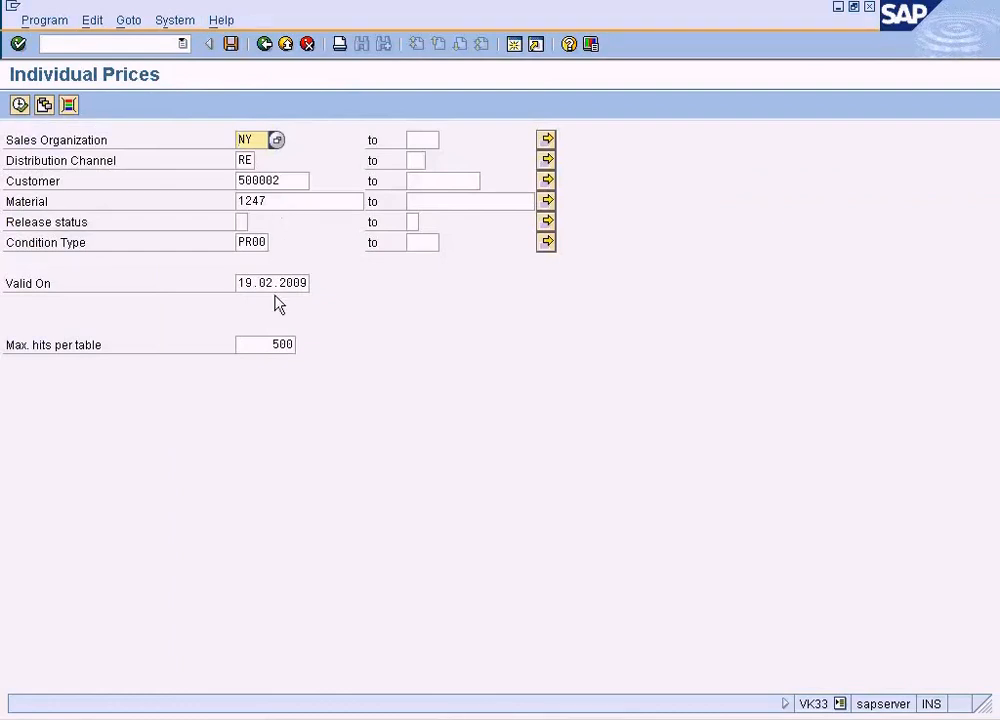
click(19, 104)
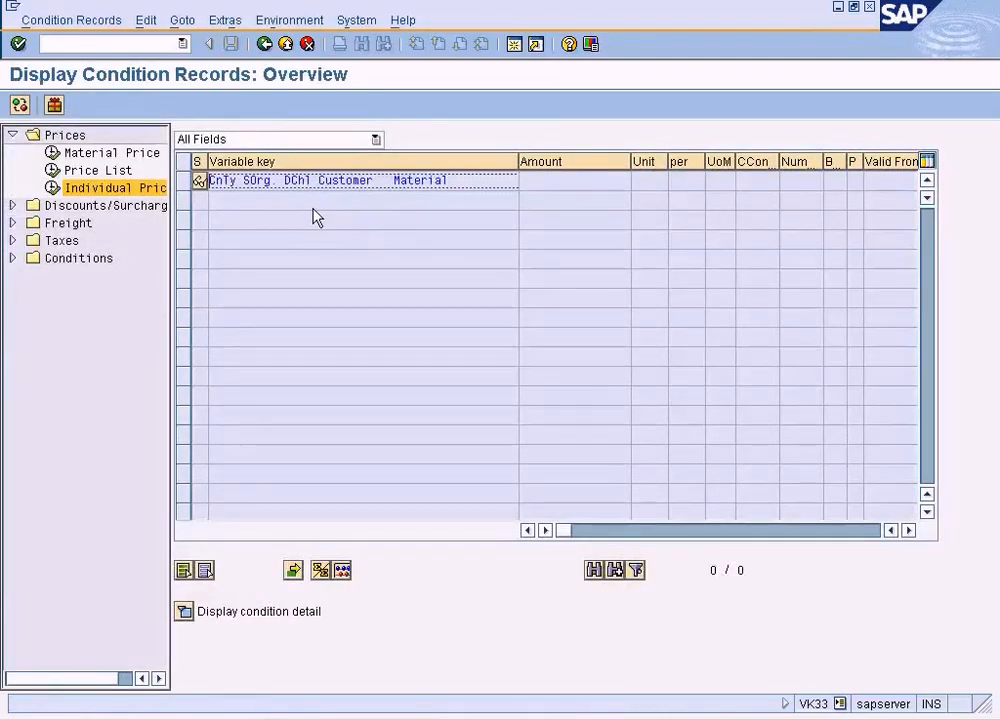
double_click(222, 185)
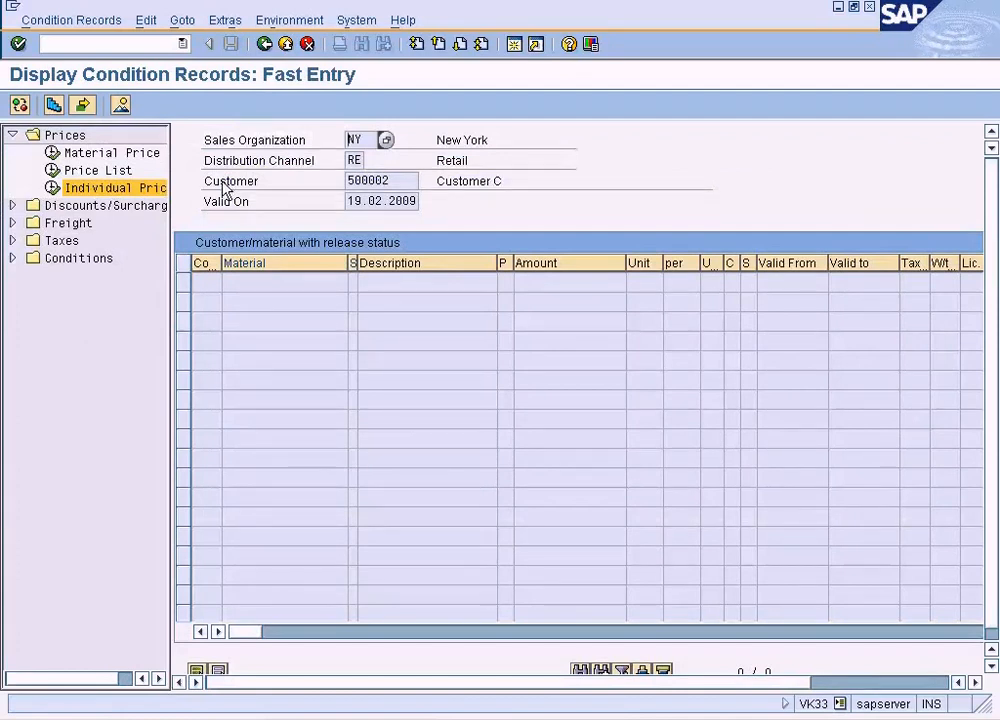
click(264, 44)
click(264, 44)
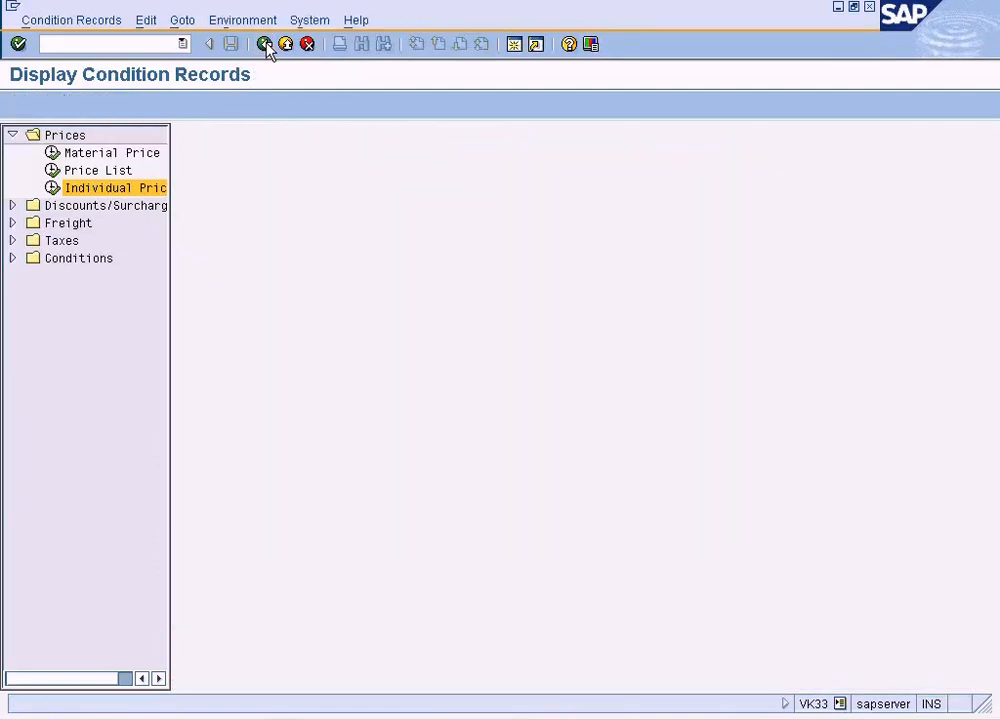
click(70, 20)
click(69, 41)
click(12, 134)
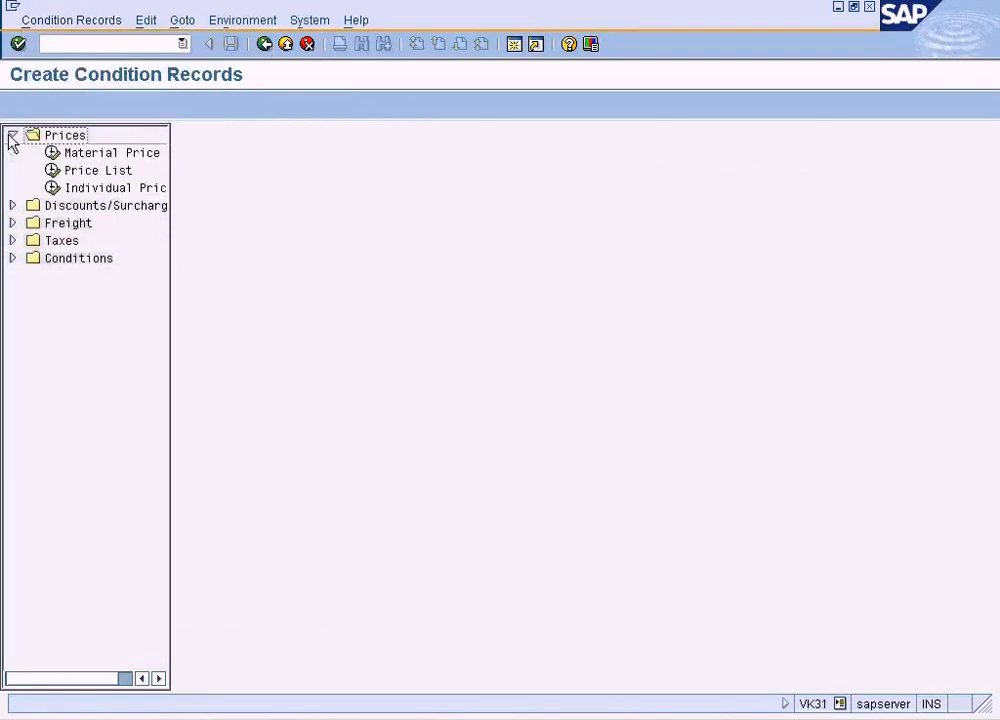
double_click(112, 187)
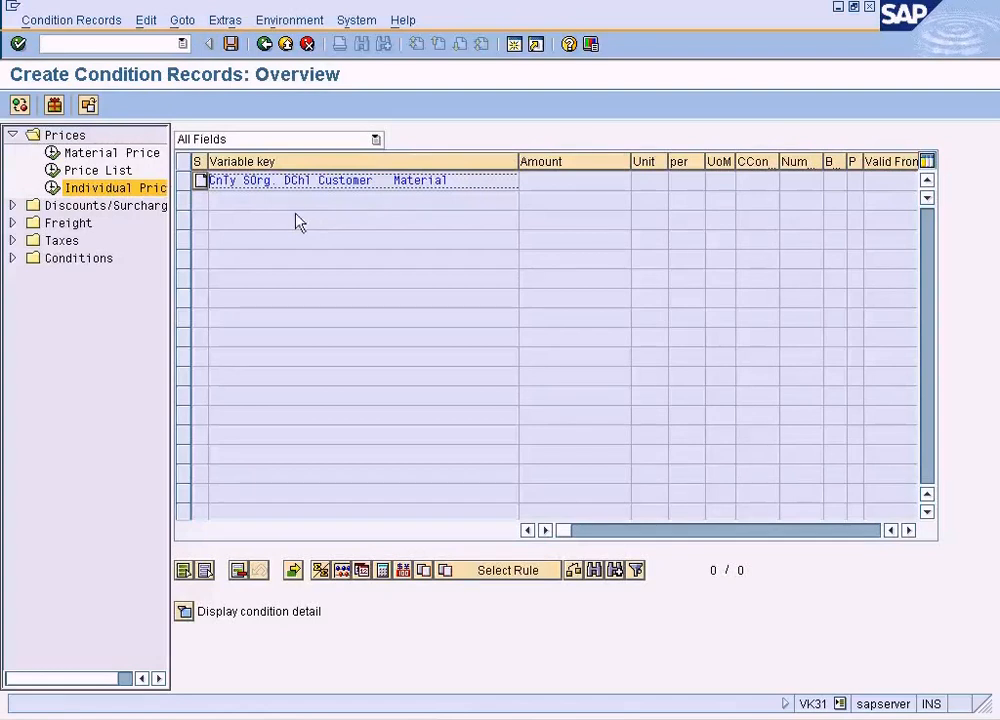
click(204, 183)
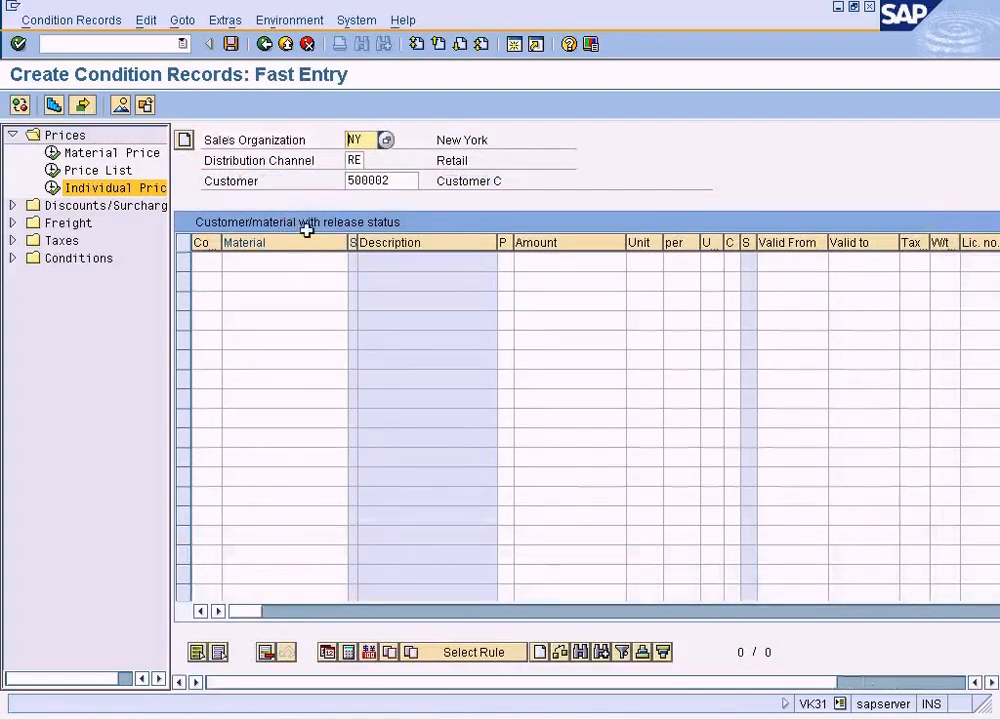
drag(221, 242, 256, 242)
click(240, 260)
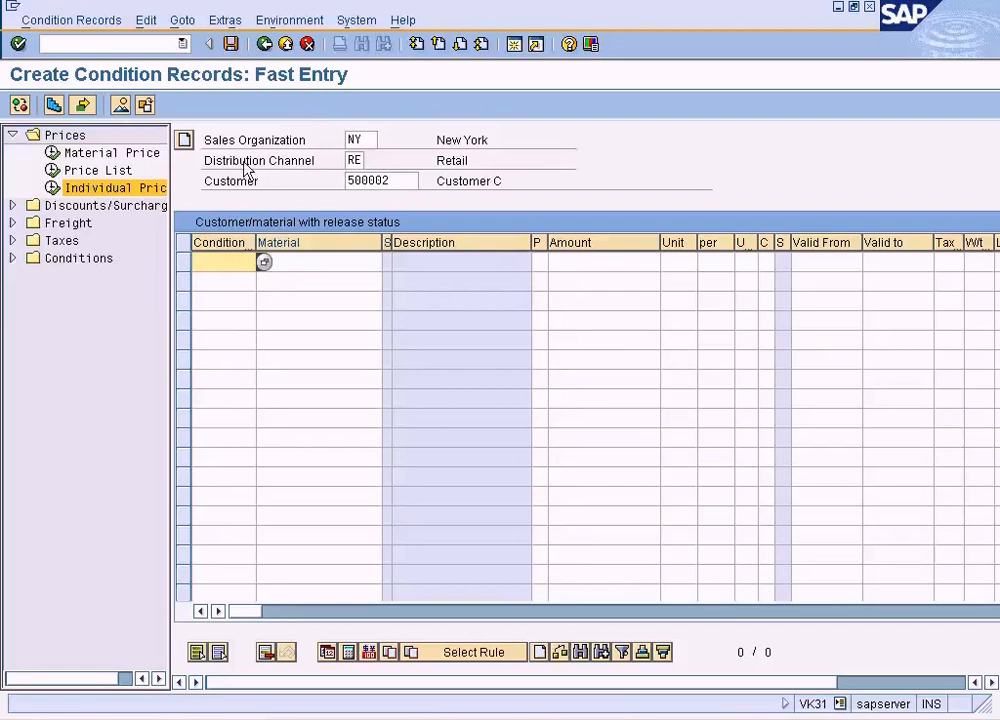
click(266, 44)
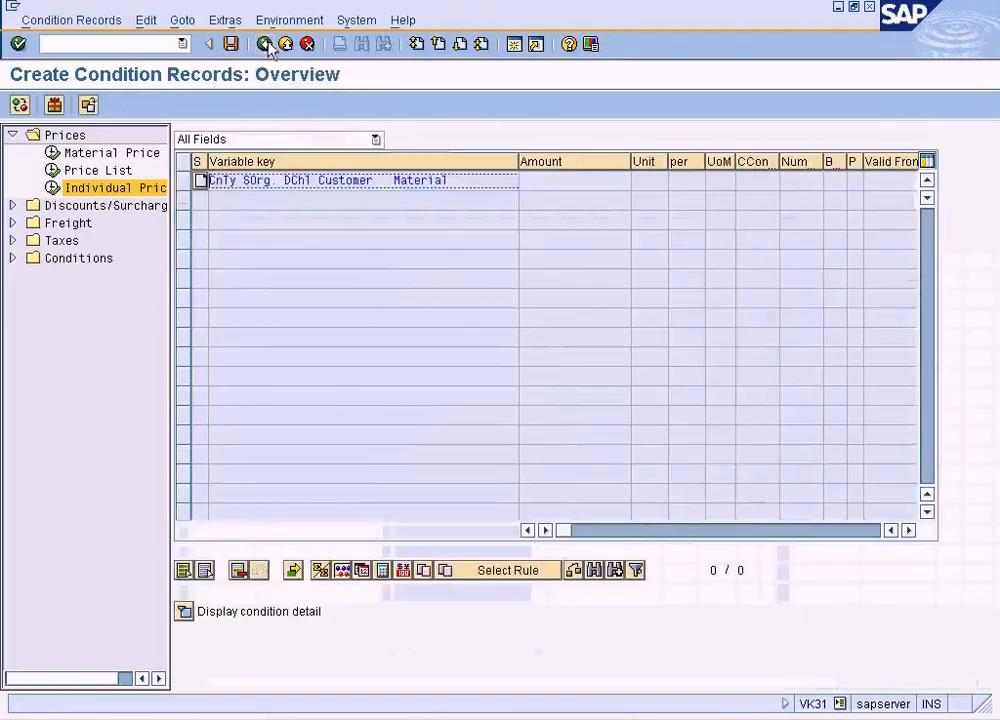
- Display the PR00 individual prices for material 1247 in sales organization NY with the validity date set to 22.02.2009
click(76, 24)
click(60, 106)
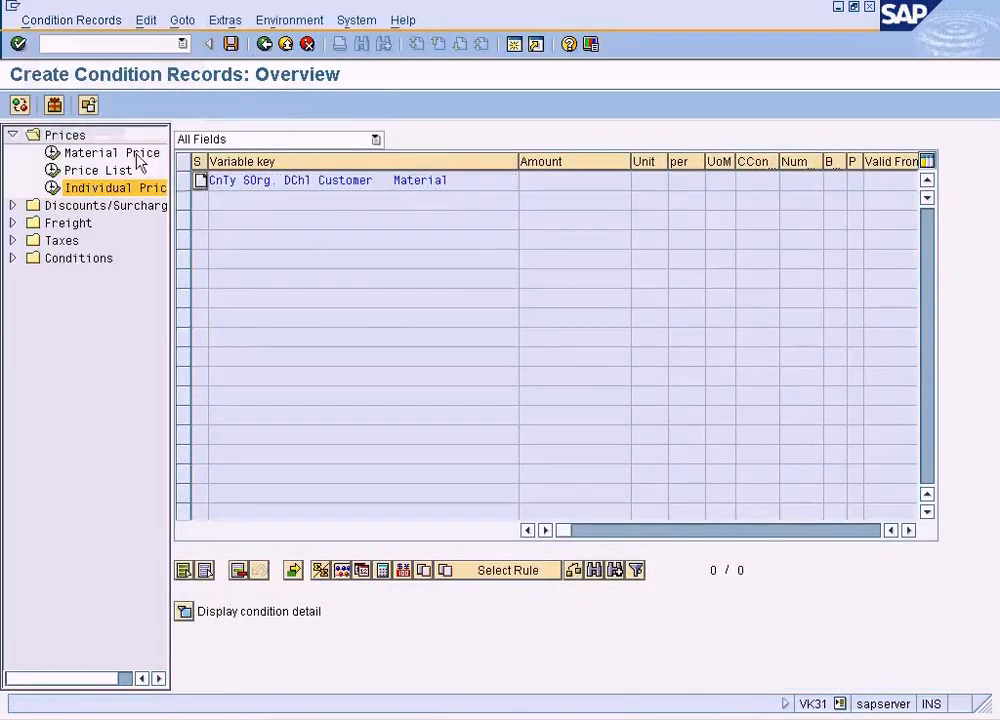
click(14, 136)
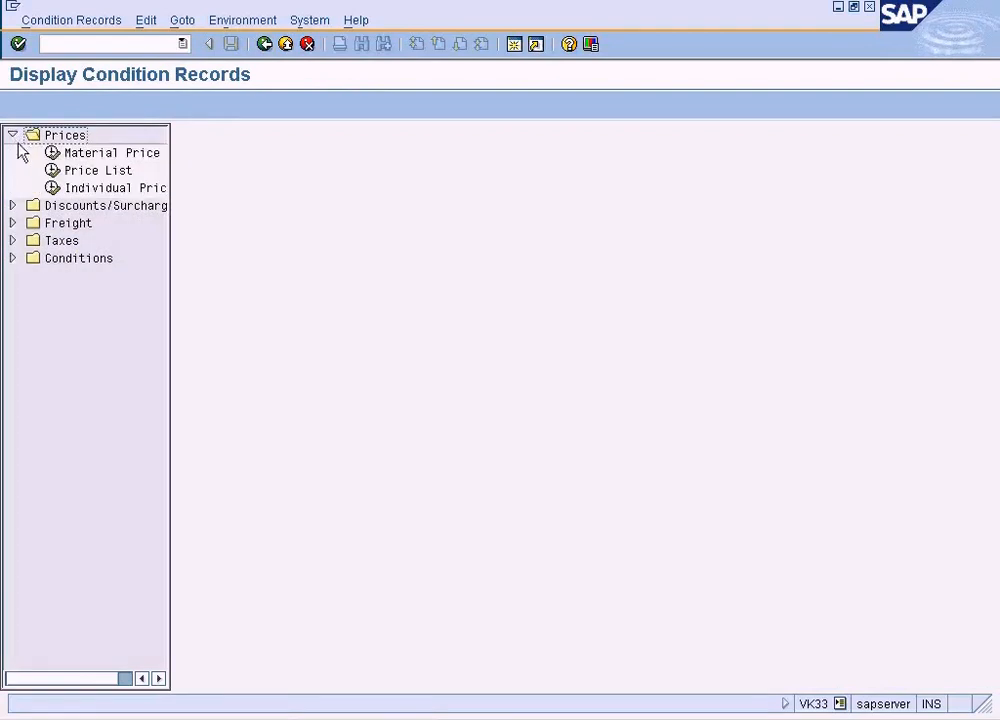
double_click(110, 191)
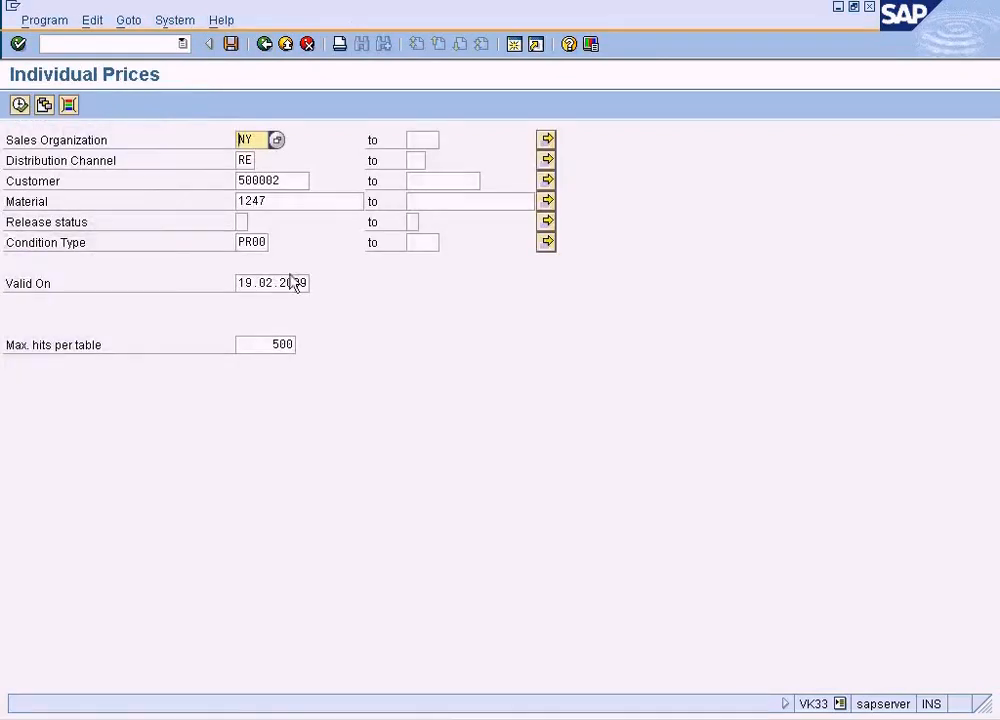
click(243, 283)
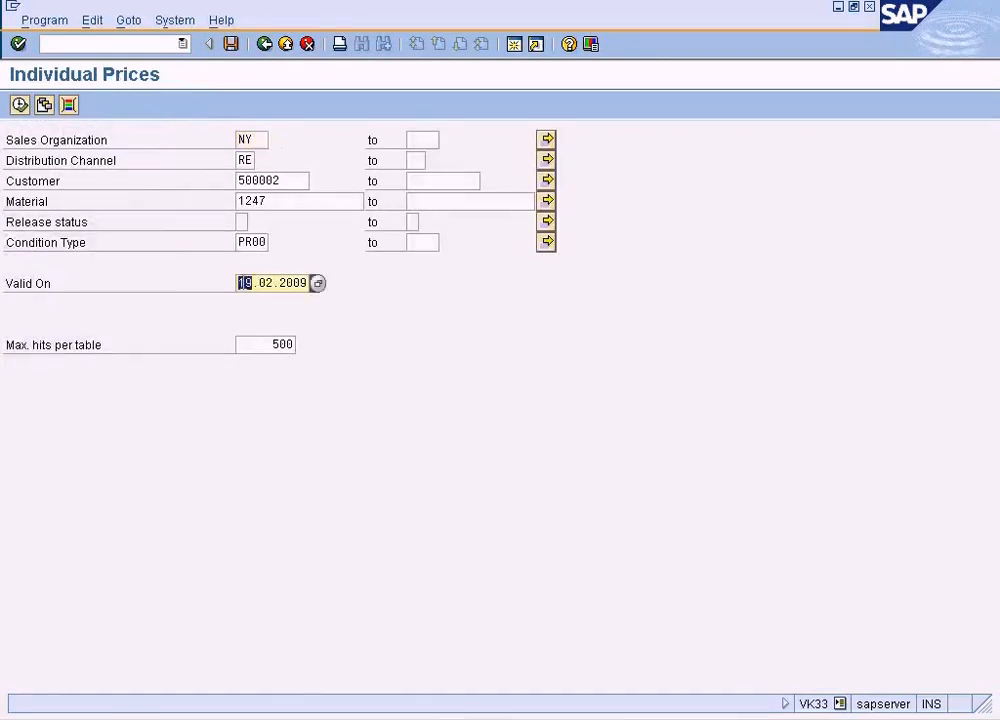
text(22)
click(19, 104)
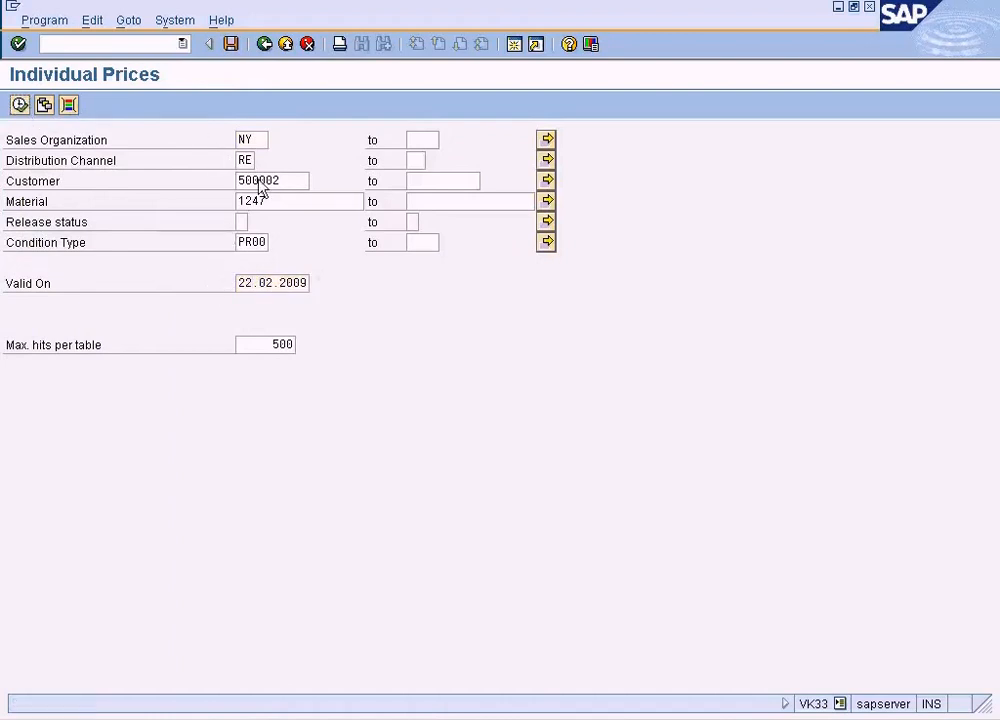
- Examine the amount and the validity start and end dates of the PR00 record for material 1247, widening the end date column
double_click(594, 241)
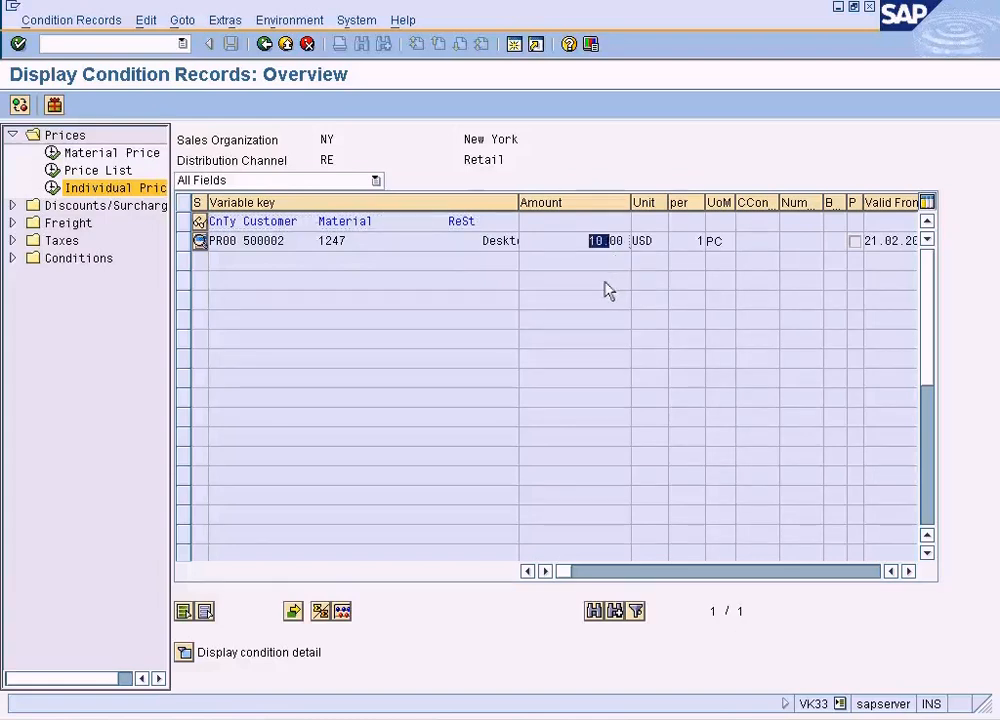
click(909, 572)
click(909, 572)
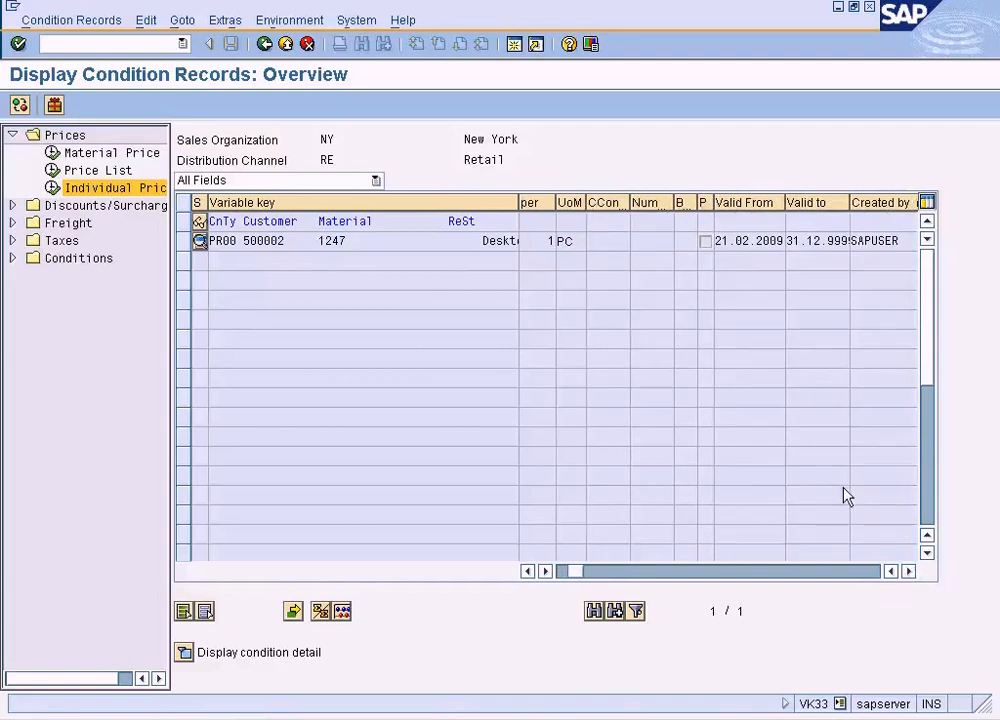
click(723, 243)
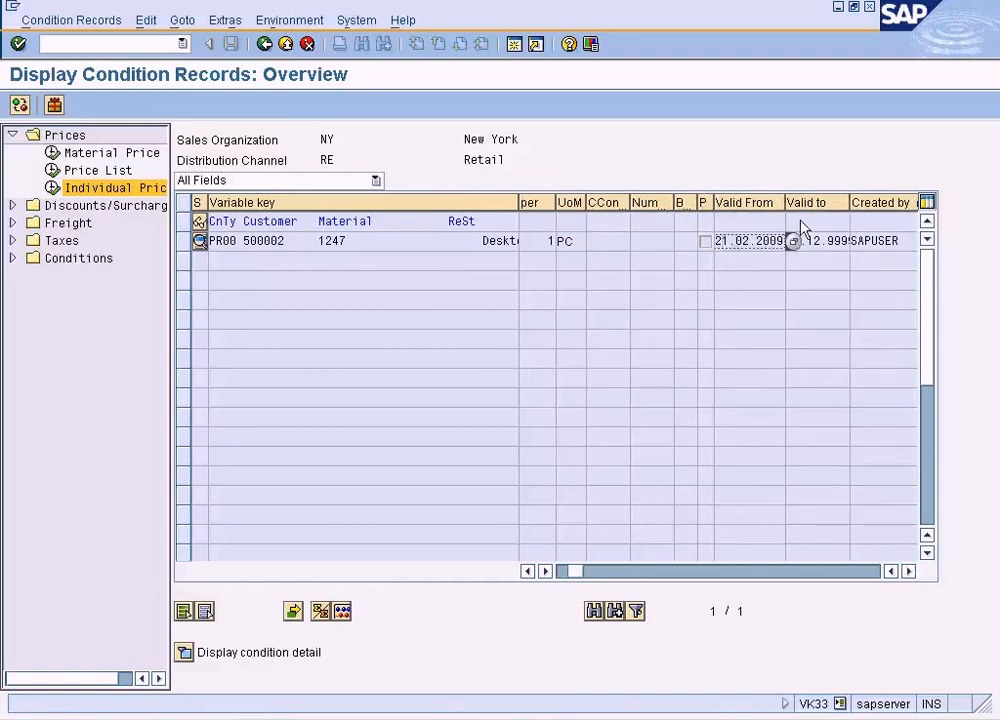
click(821, 241)
mouse_move(849, 204)
mouse_down()
mouse_move(877, 204)
mouse_move(864, 204)
mouse_up()
- Switch to the open standard order and check the pricing date in the general sales data of item 10
click(242, 717)
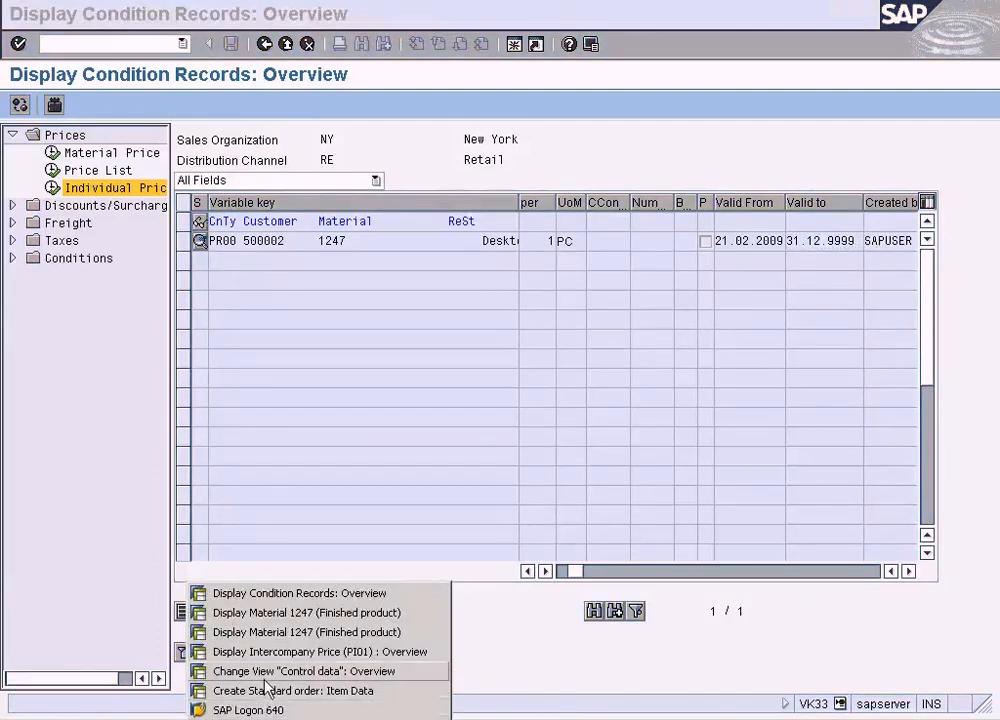
click(263, 718)
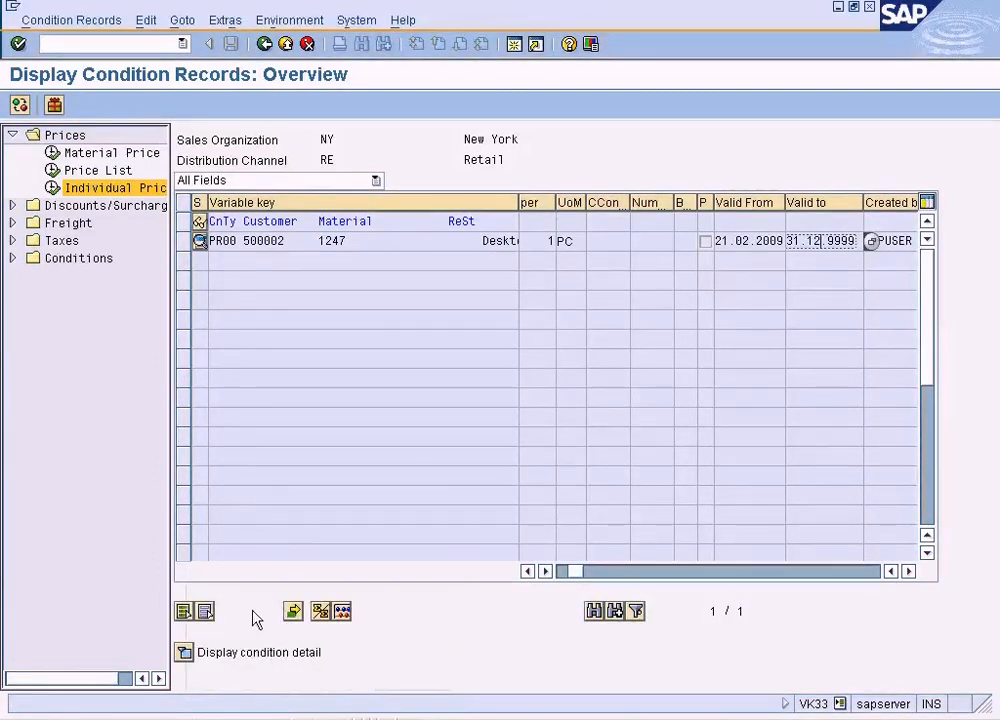
click(218, 718)
click(248, 692)
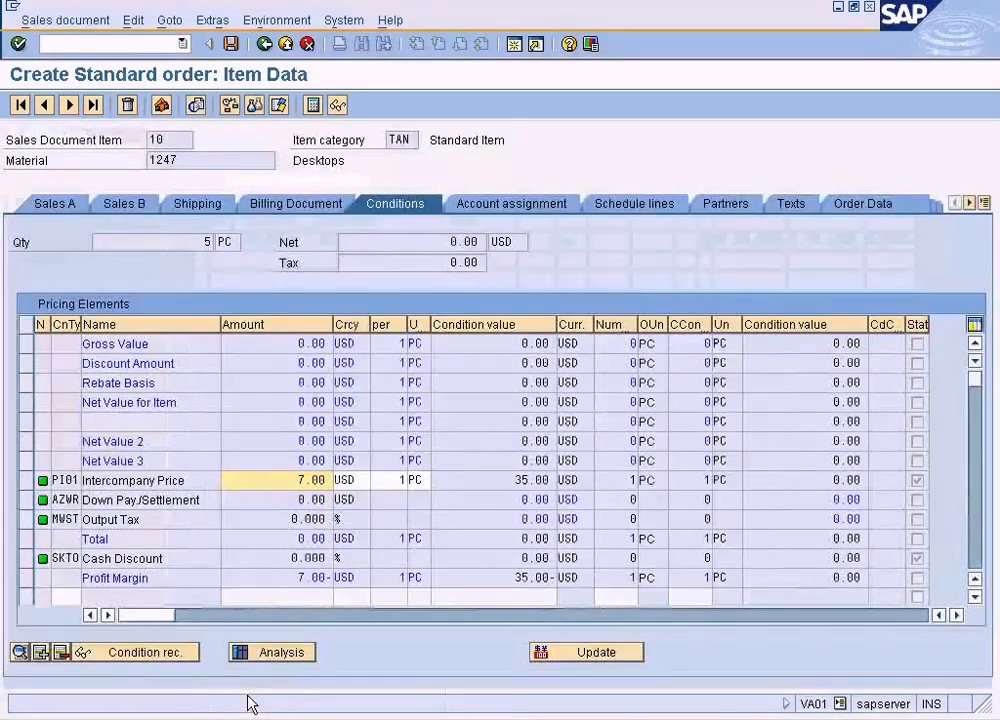
click(68, 202)
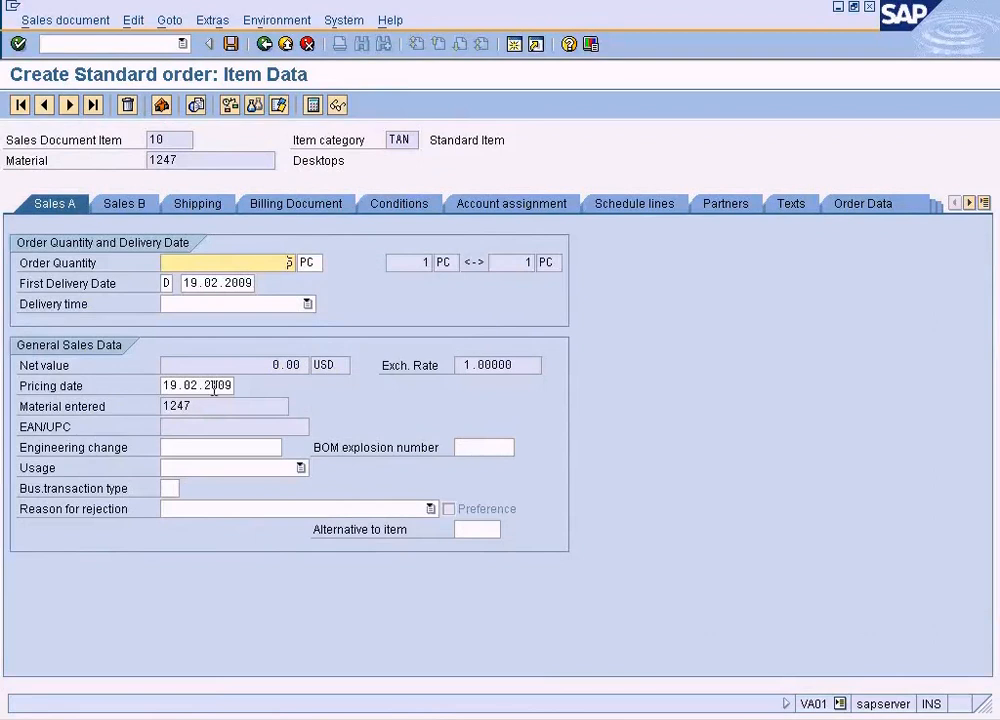
- Return to the PR00 condition record session and compare the record's validity dates with the order's pricing date
click(255, 716)
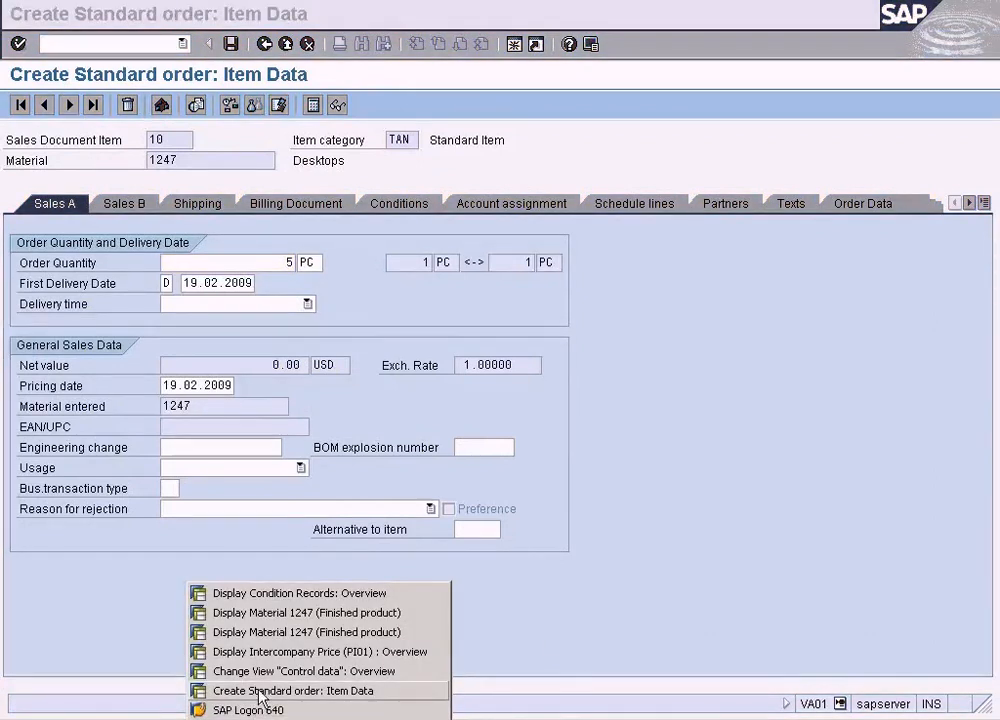
click(314, 598)
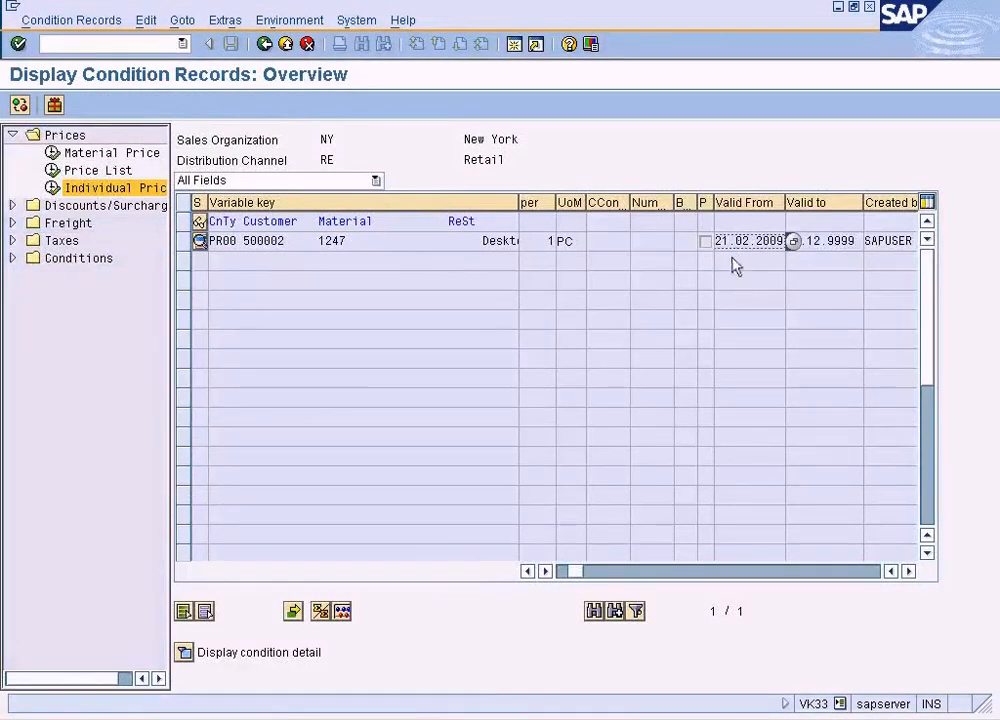
click(817, 245)
drag(753, 242, 763, 242)
click(810, 244)
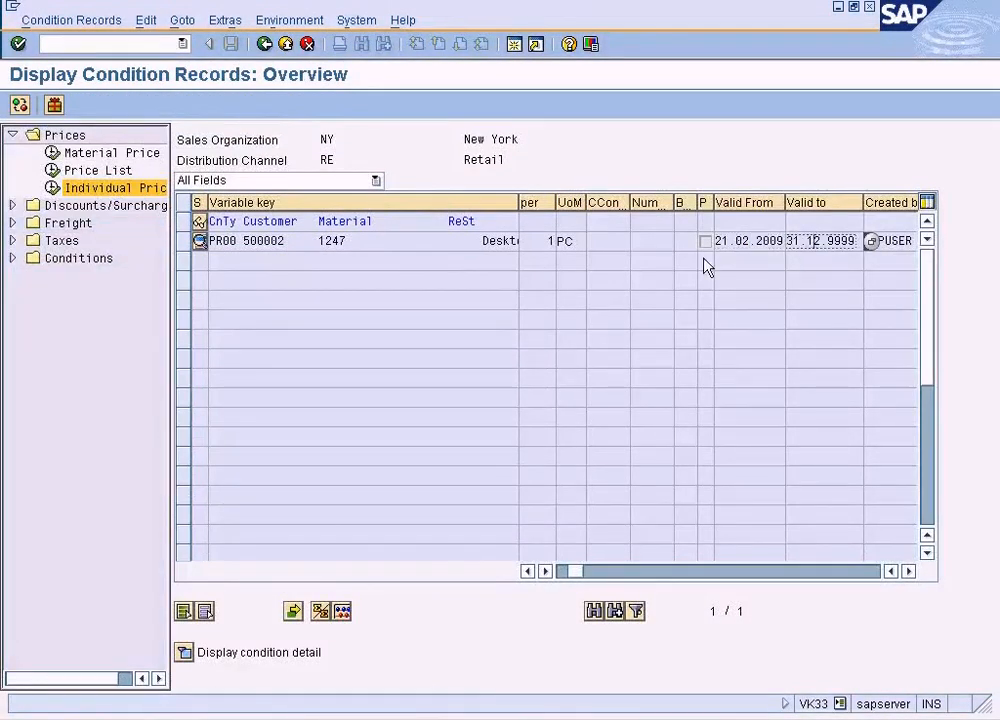
- Check the amount of the PR00 record for material 1247 and leave the condition record display
click(562, 572)
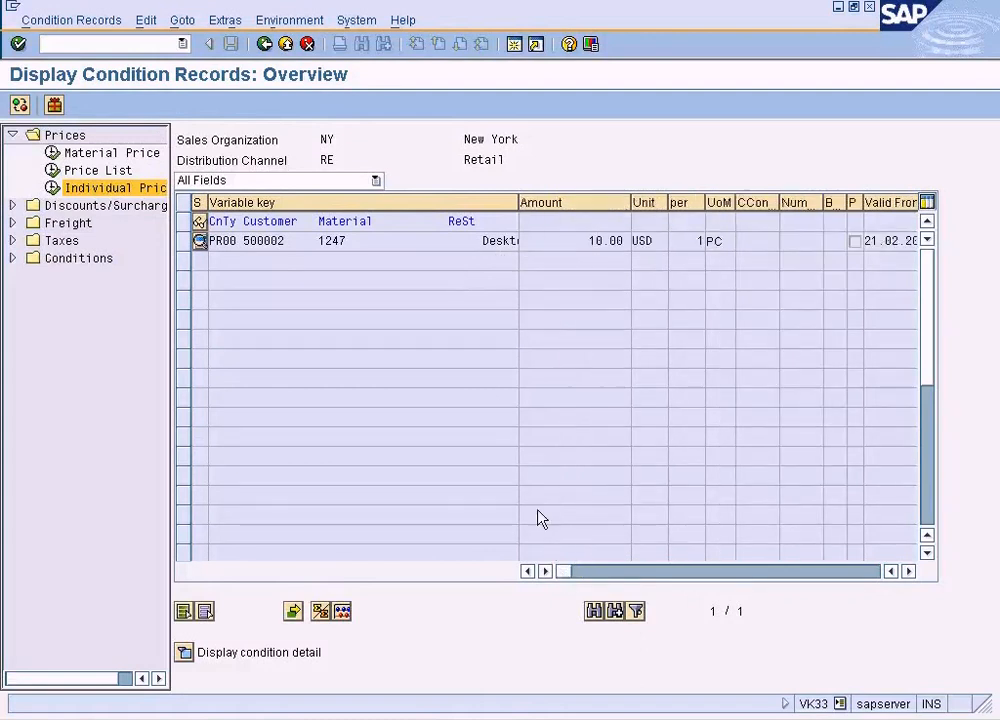
drag(589, 240, 622, 240)
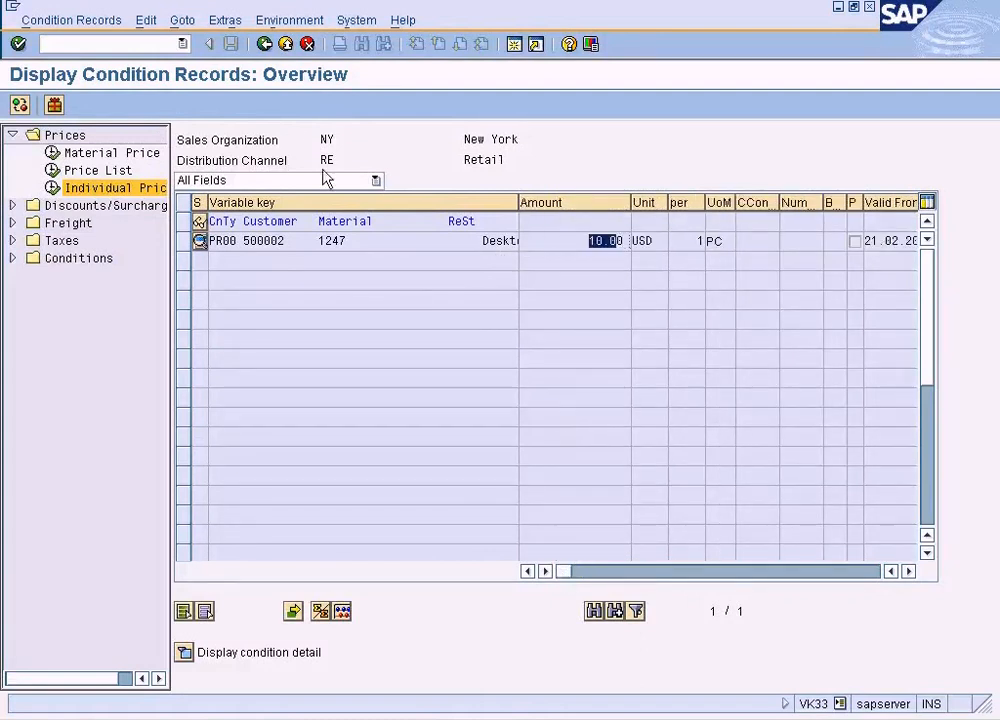
click(266, 50)
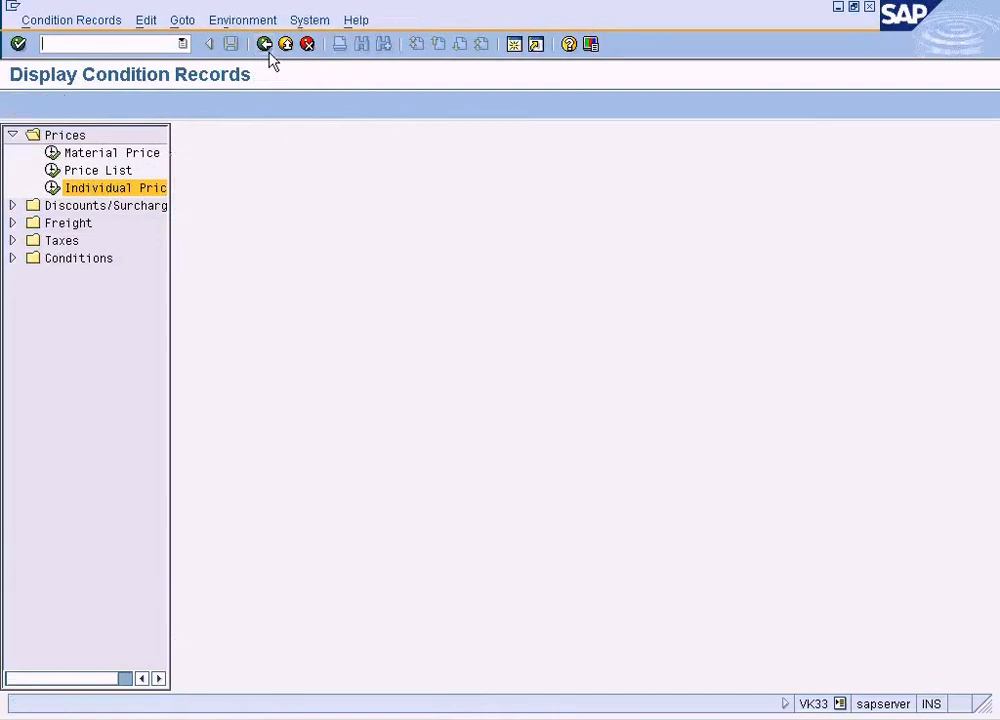
click(266, 50)
- Start creating an individual price condition record with the Customer/material with release status key combination
double_click(148, 352)
click(58, 22)
click(58, 45)
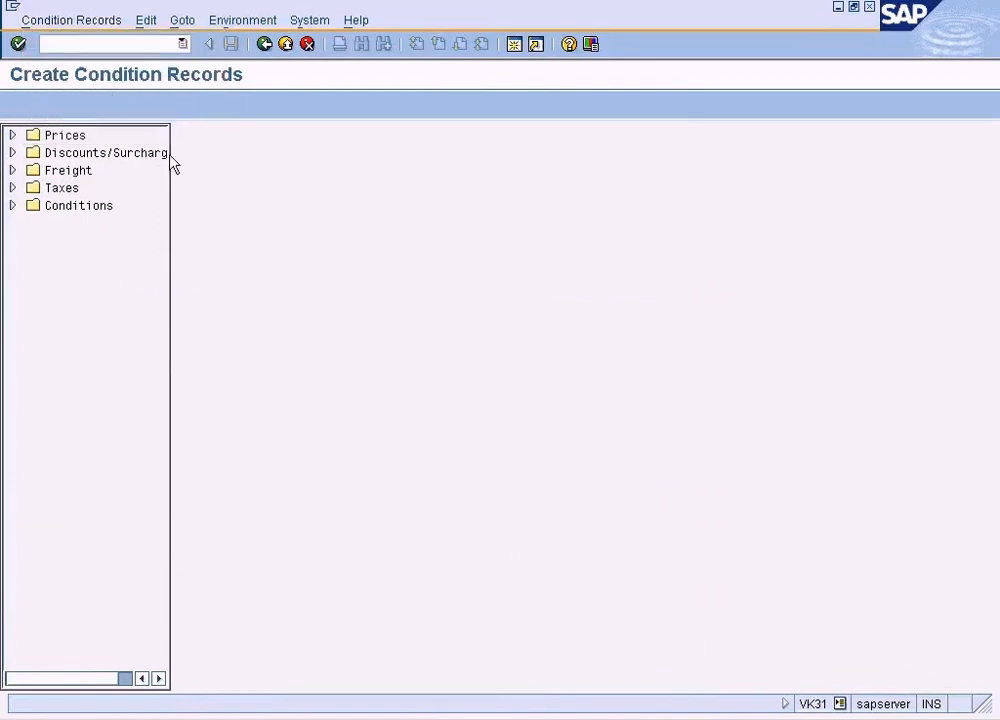
click(12, 134)
click(112, 194)
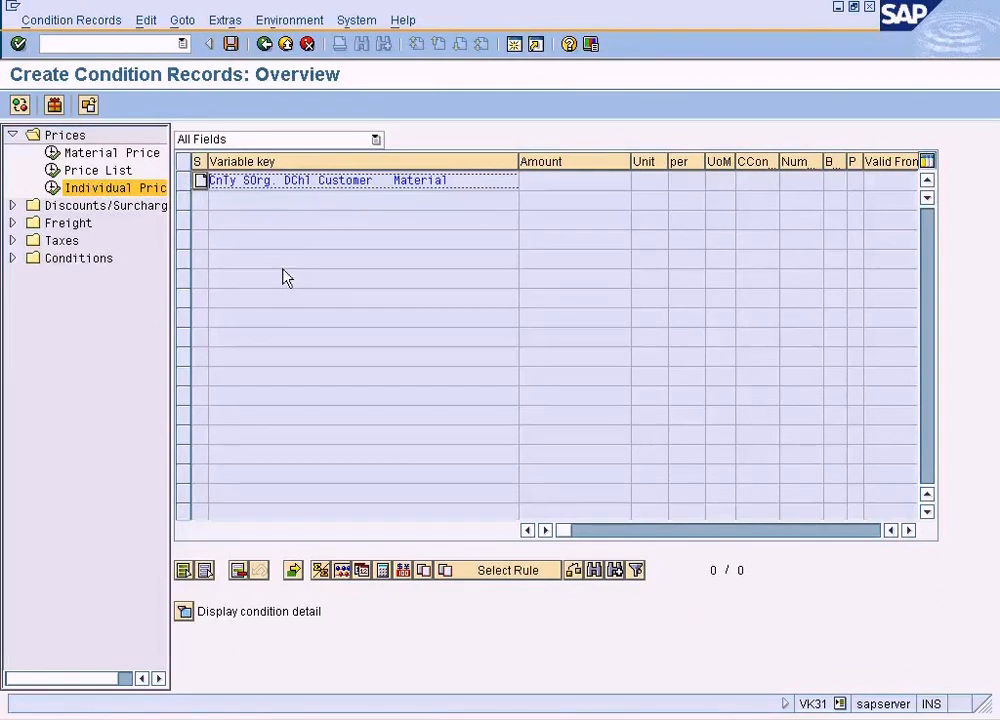
double_click(205, 184)
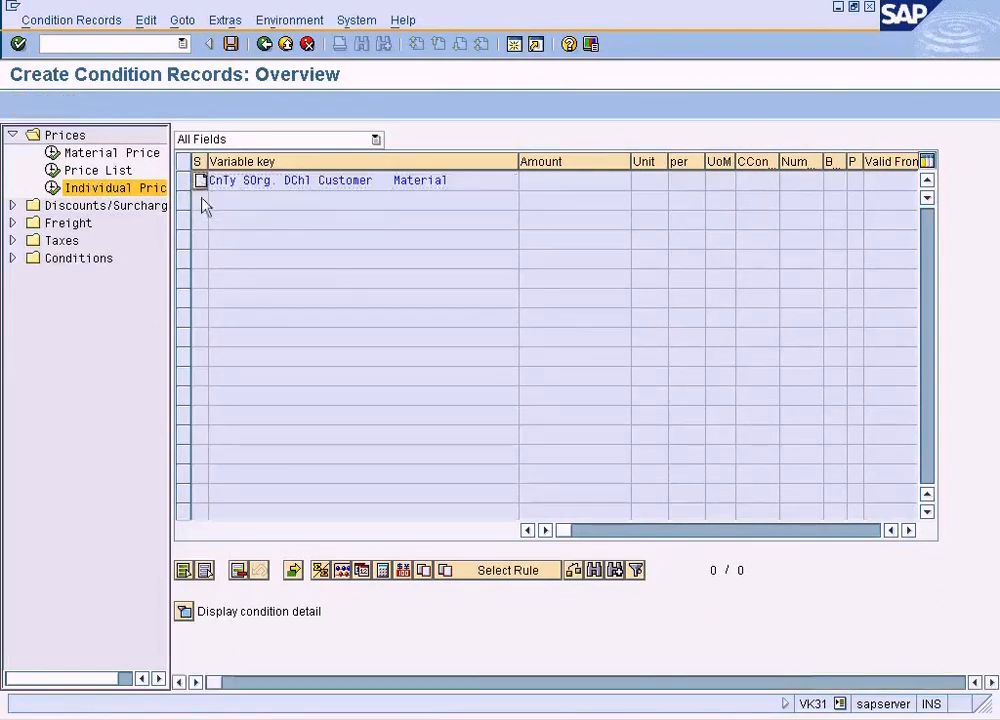
drag(221, 242, 262, 242)
click(234, 263)
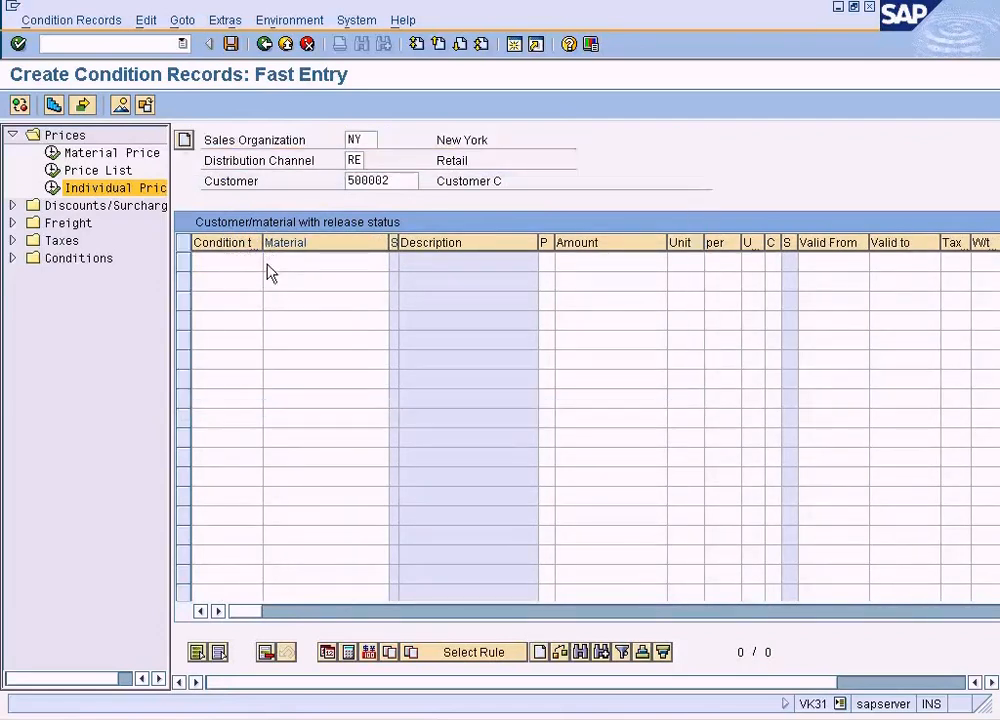
- Enter condition type PR00 and material 1247 in the first row of the new price records
click(270, 262)
double_click(203, 162)
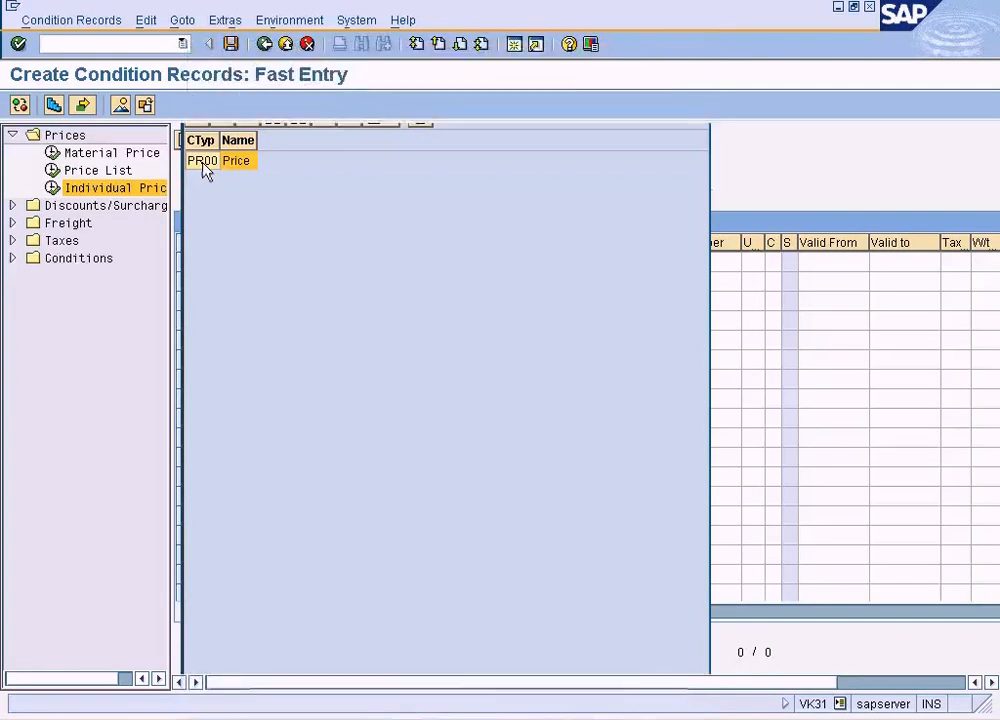
click(300, 260)
text(1247)
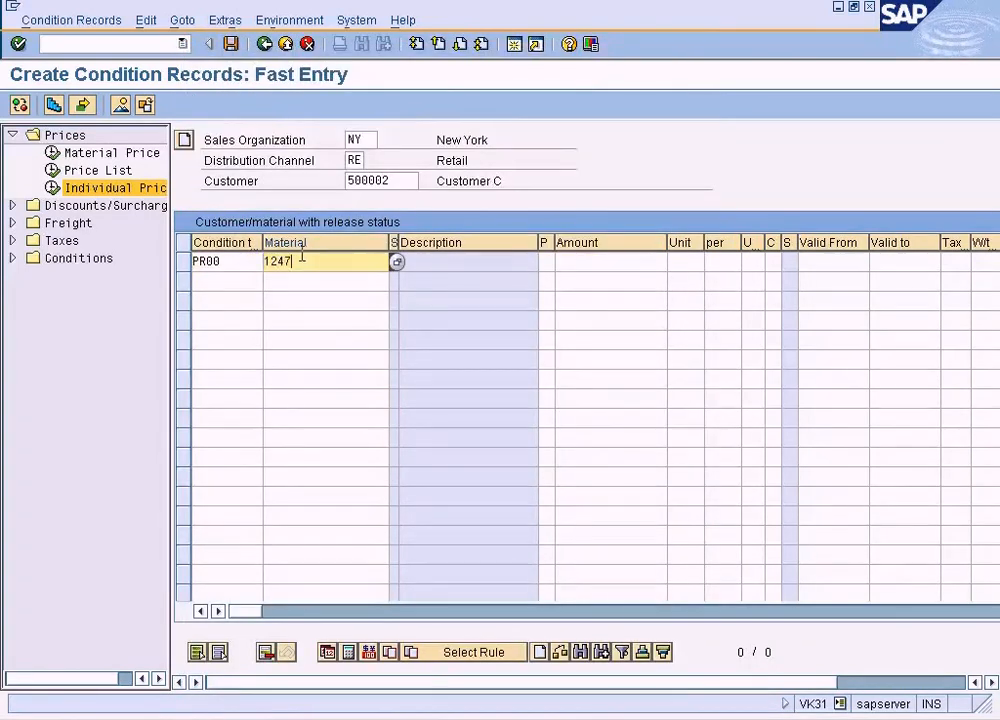
key(Tab)
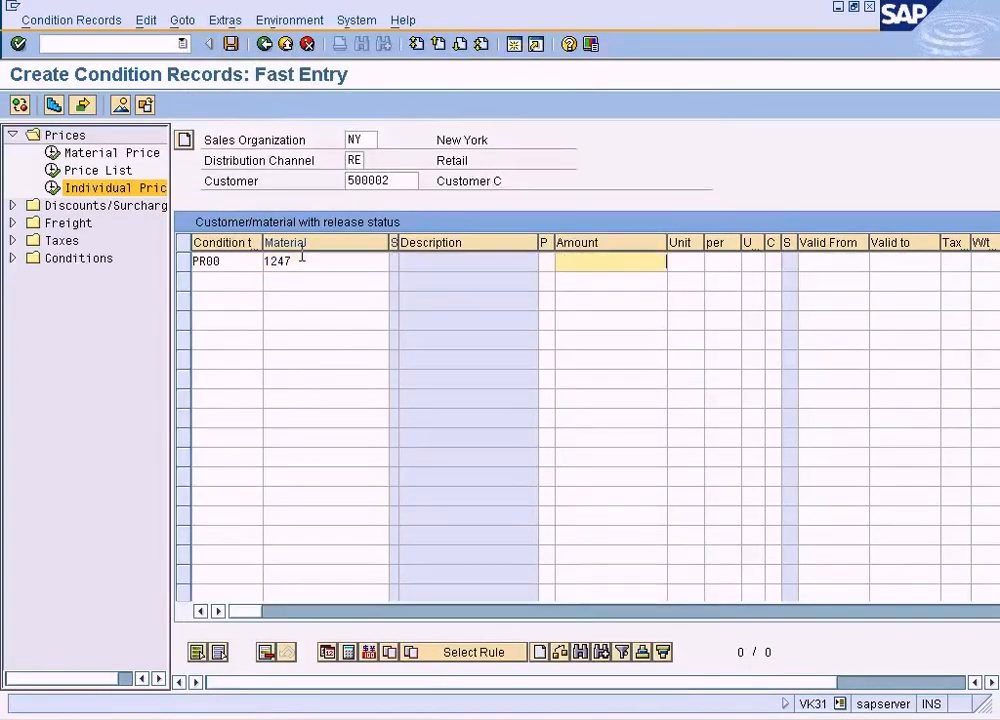
- Look up the customer sale price in the Inter-company sales diagram in Paint and enter 11 as the PR00 amount back in SAP
click(495, 718)
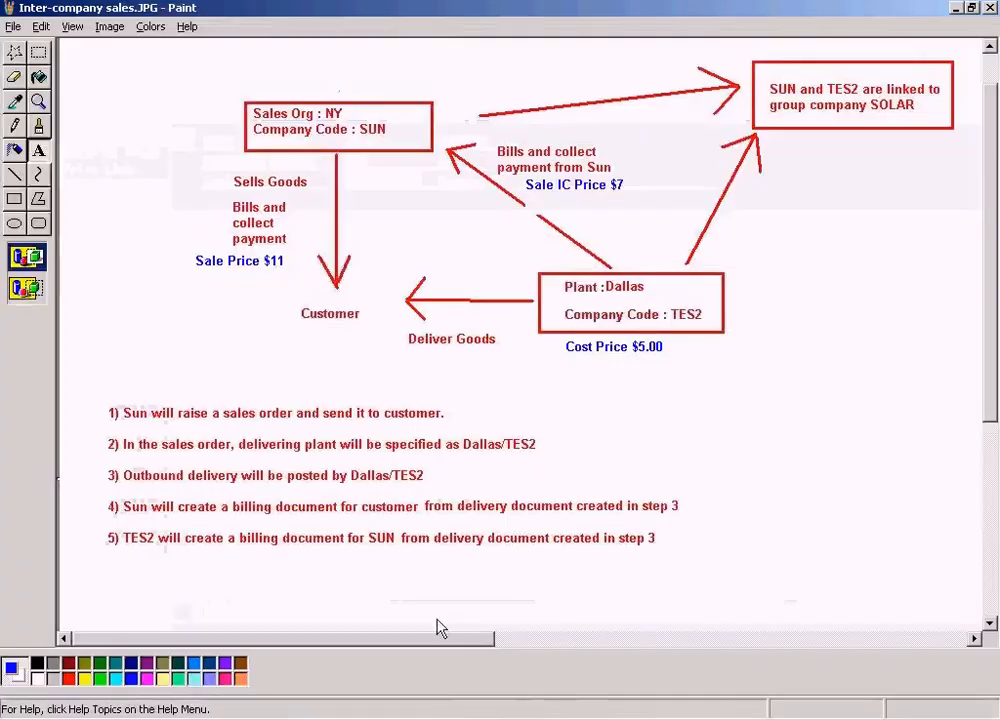
drag(261, 254, 290, 274)
click(275, 306)
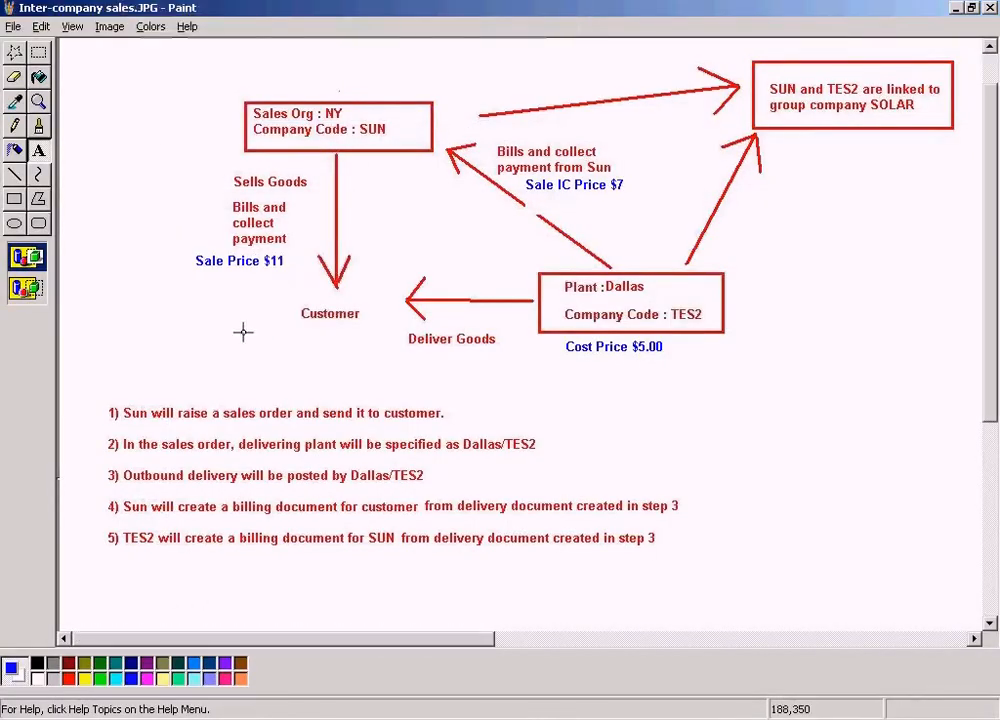
key(alt+Tab)
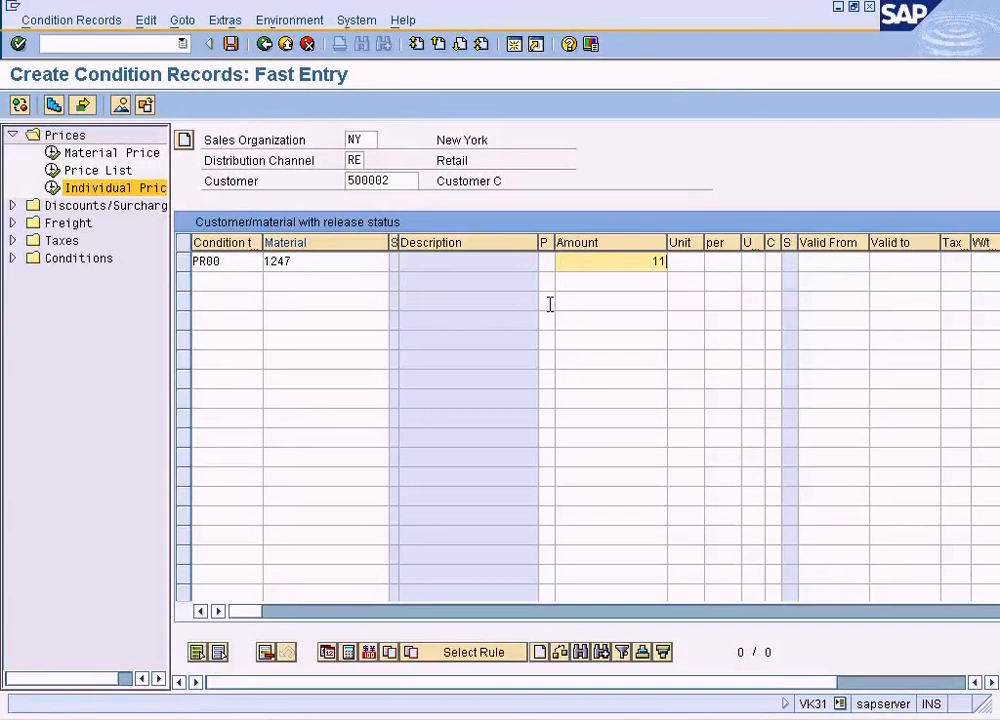
- Cancel replacing the overlapping condition, set the new PR00 record's valid-to date to 20.02.2009 and save it
click(230, 46)
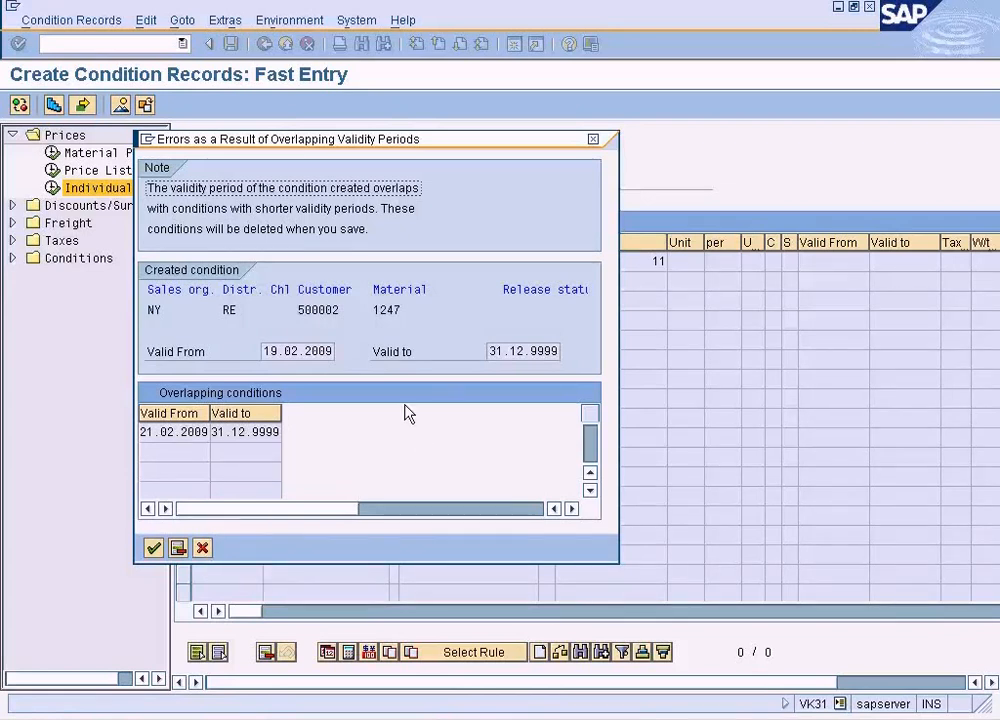
click(203, 548)
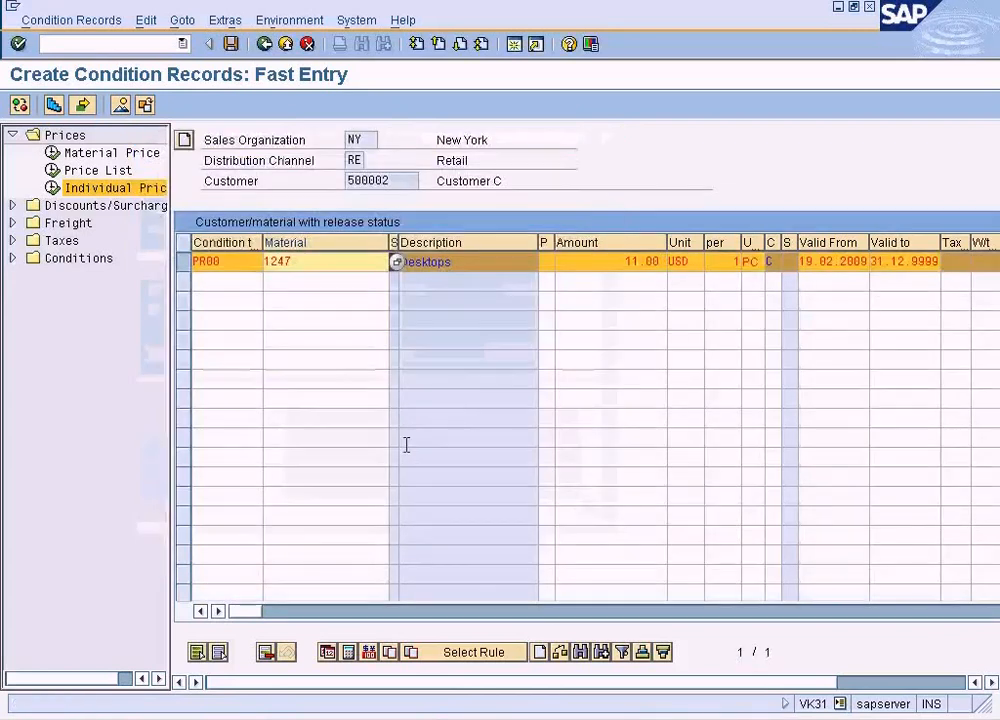
click(890, 261)
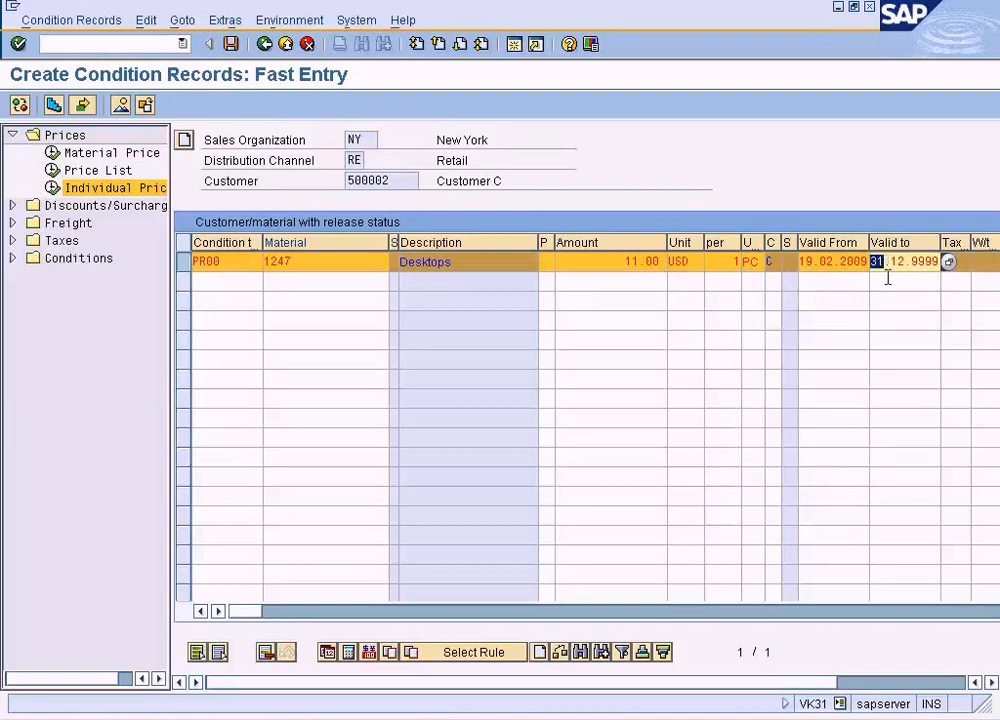
text(20)
drag(802, 263, 878, 262)
key(ctrl+c)
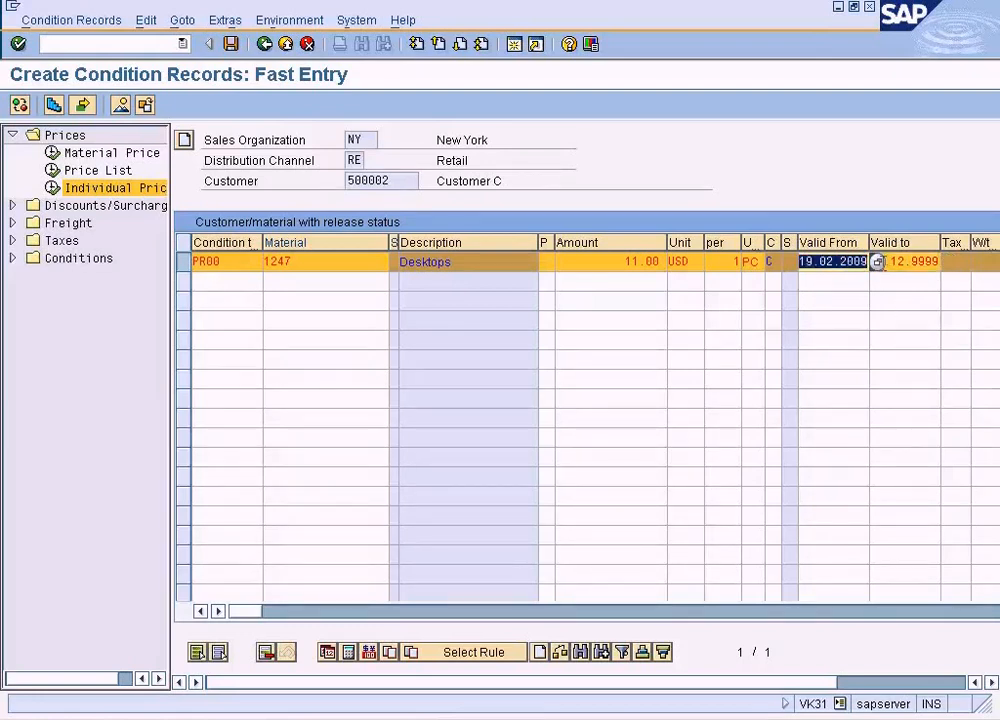
click(905, 264)
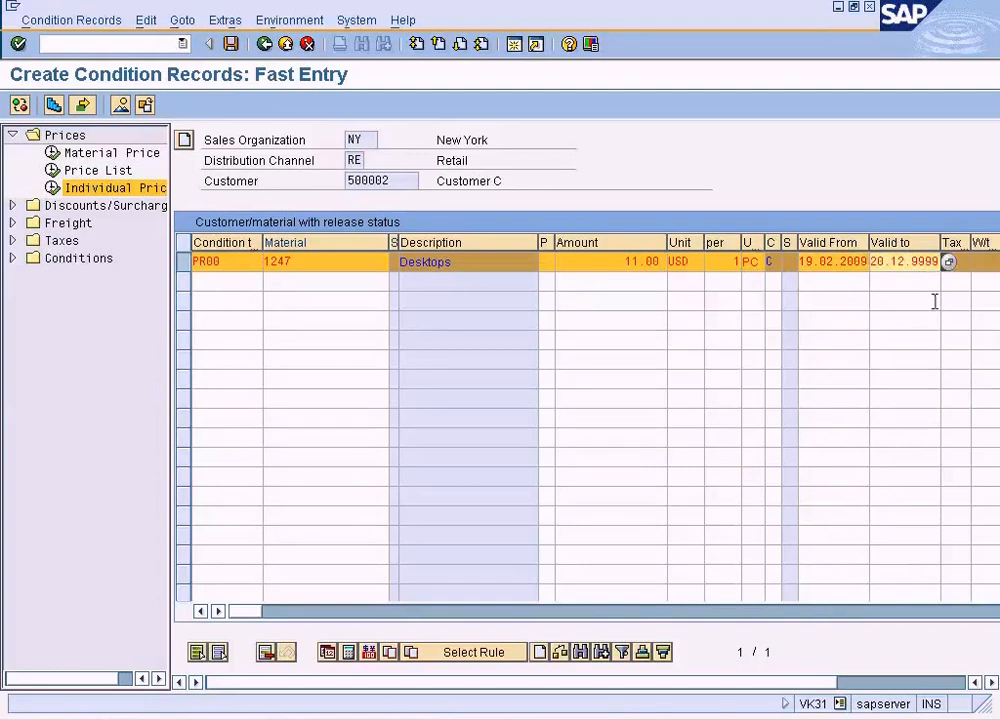
key(shift+End)
key(ctrl+v)
key(BackSpace)
key(BackSpace)
text(20)
click(236, 46)
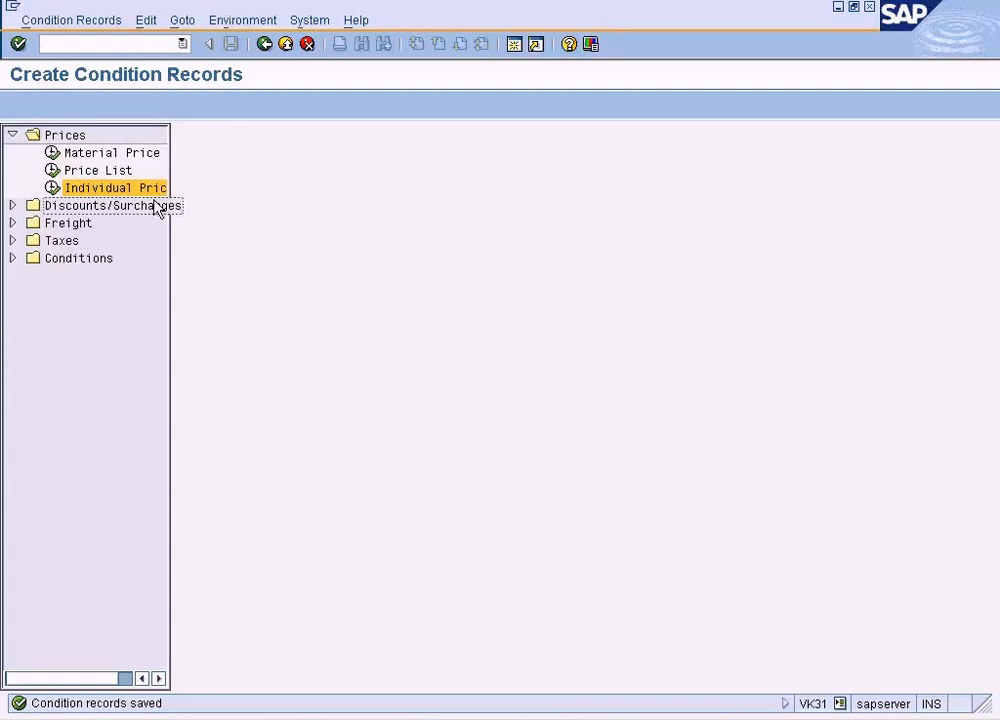
- Display the PR00 individual prices for material 1247 in sales organization NY valid on 21.02.2009
click(66, 22)
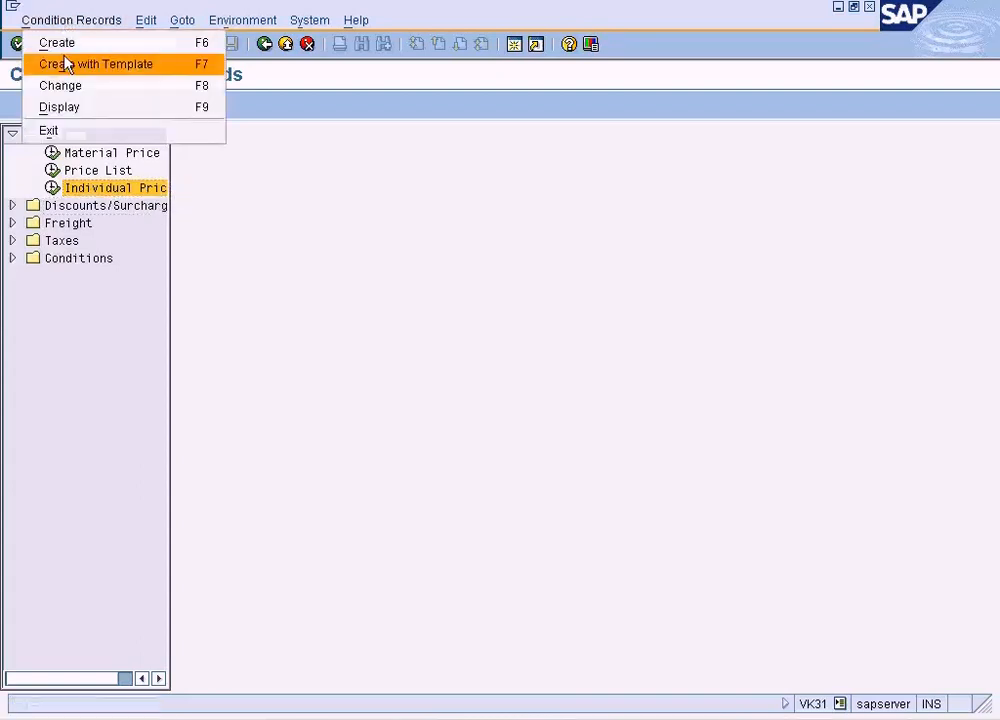
click(63, 108)
click(12, 134)
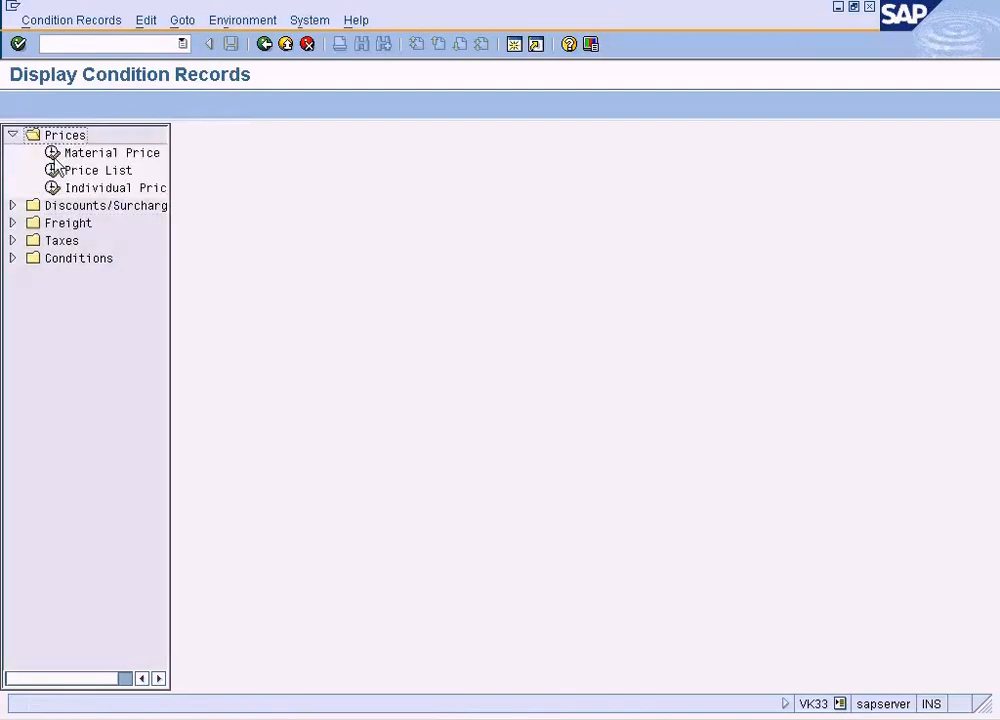
double_click(102, 189)
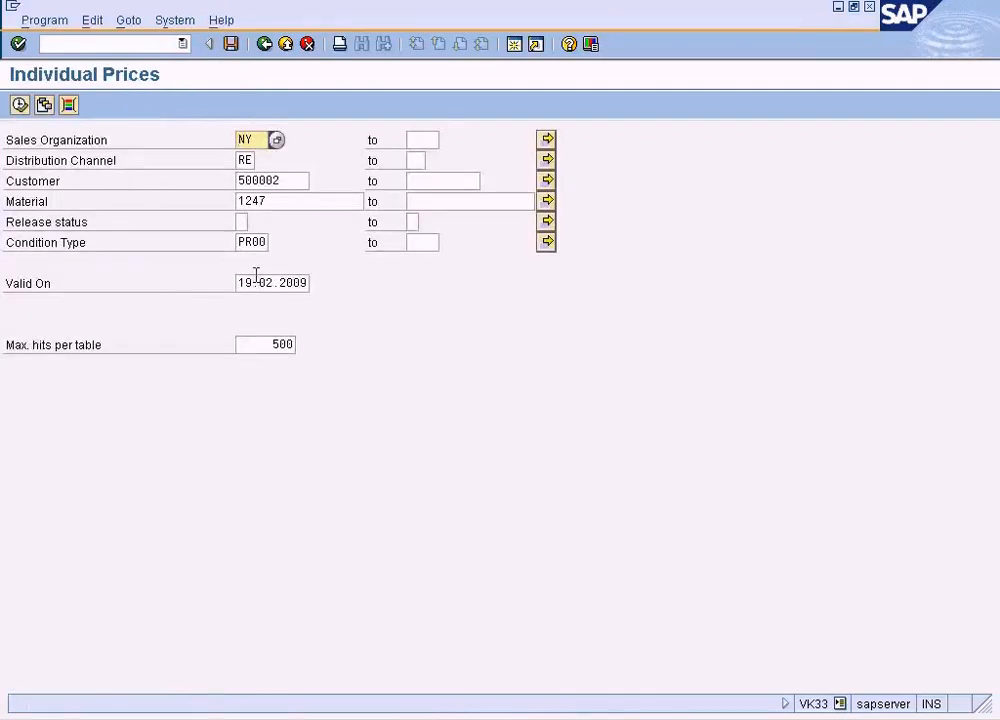
drag(252, 283, 234, 283)
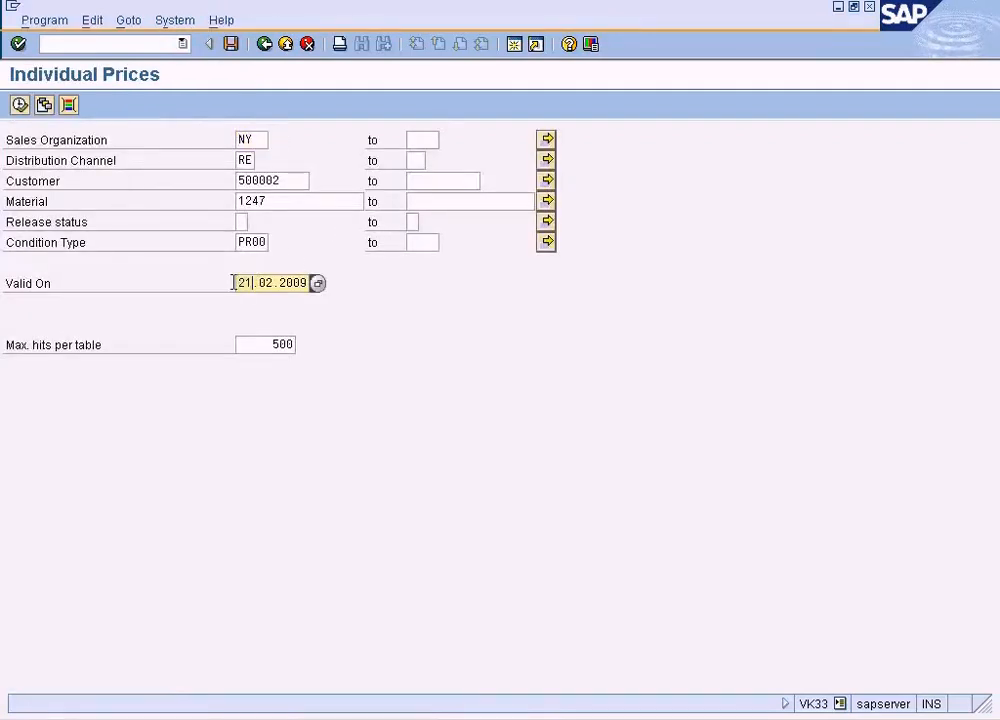
click(19, 104)
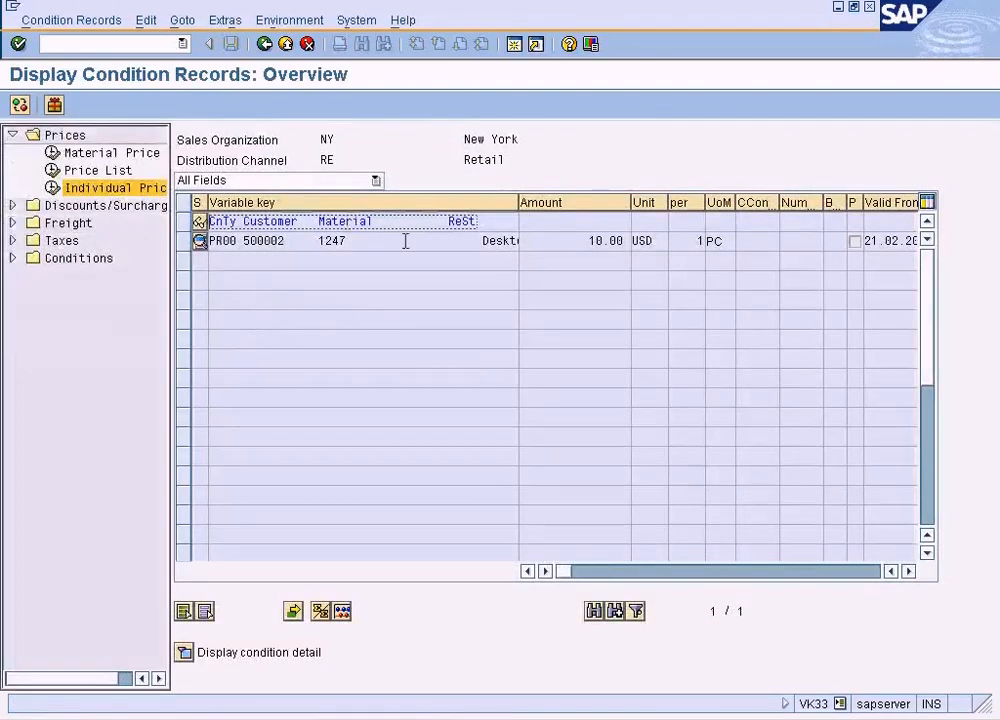
- Examine the amount and validity dates of the displayed PR00 record and leave the condition record display
click(588, 241)
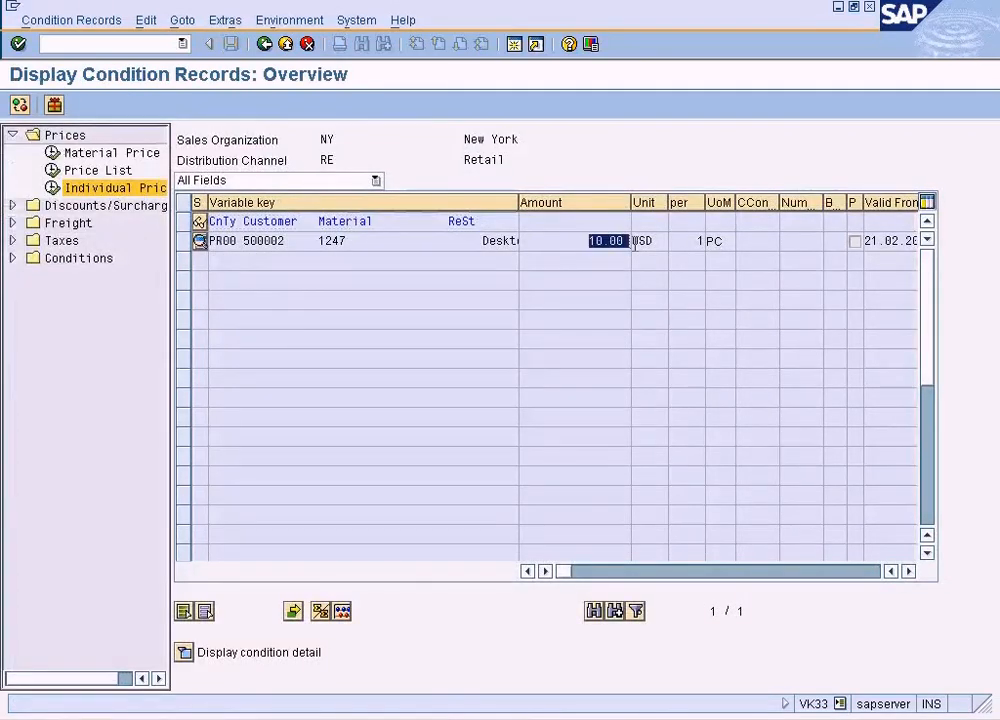
click(909, 572)
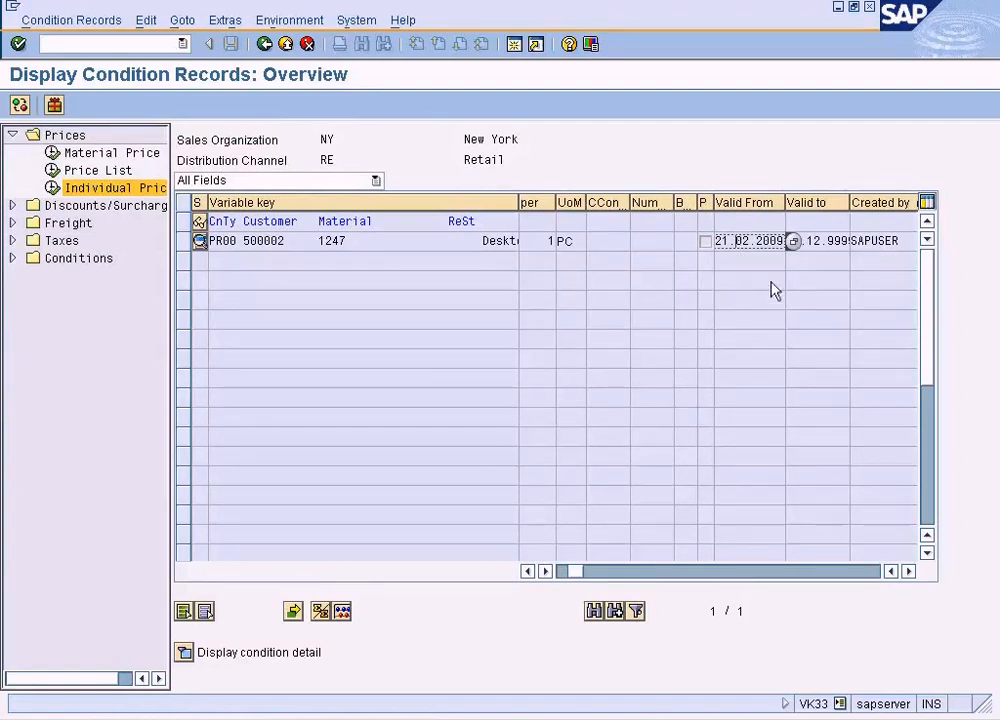
click(832, 241)
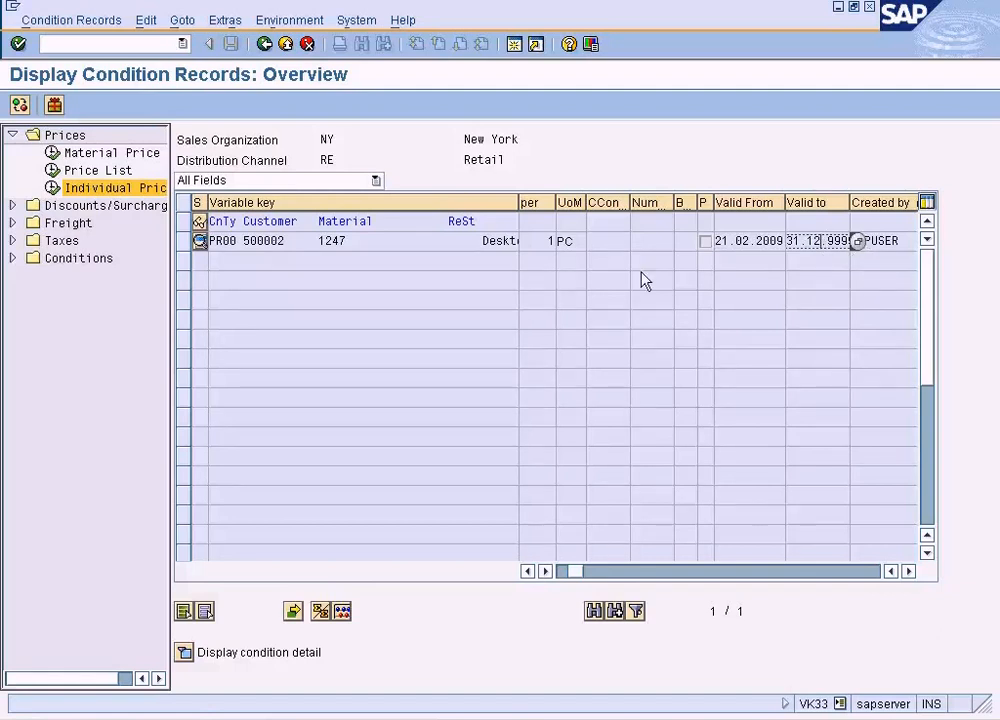
click(528, 571)
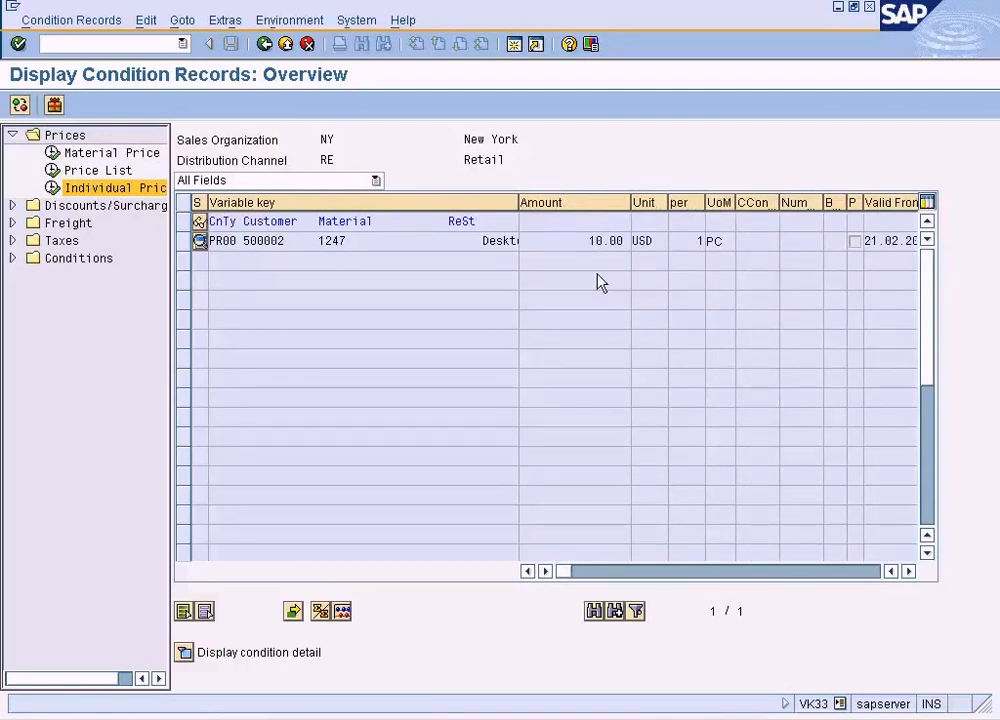
click(908, 571)
click(908, 571)
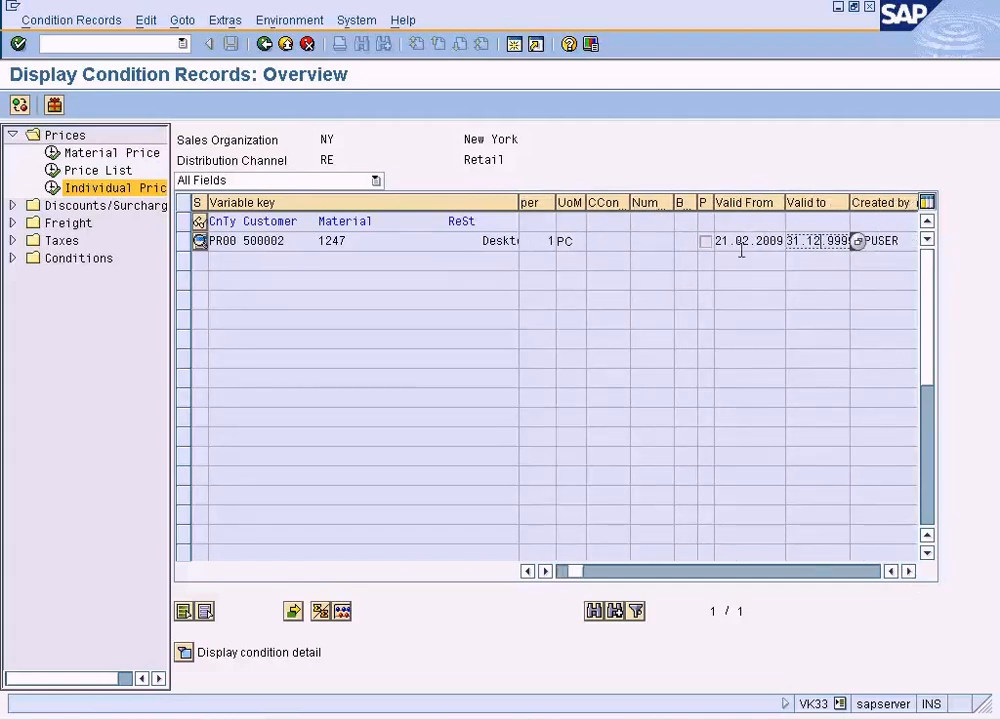
click(265, 45)
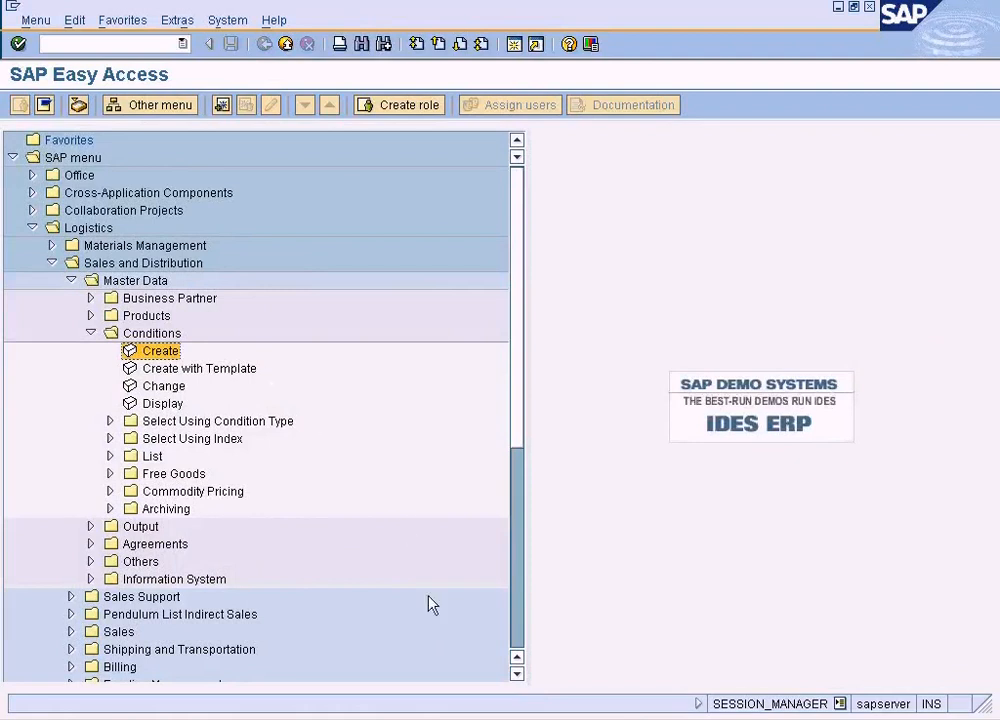
- Switch to the open standard order session and exit the order without saving its data
click(252, 689)
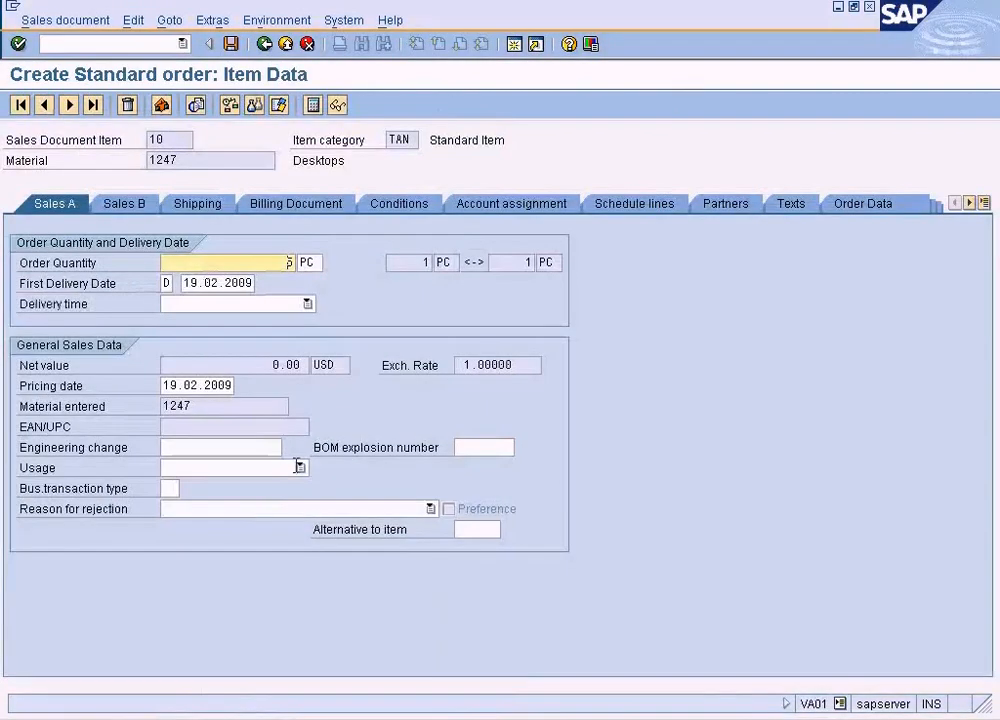
click(286, 45)
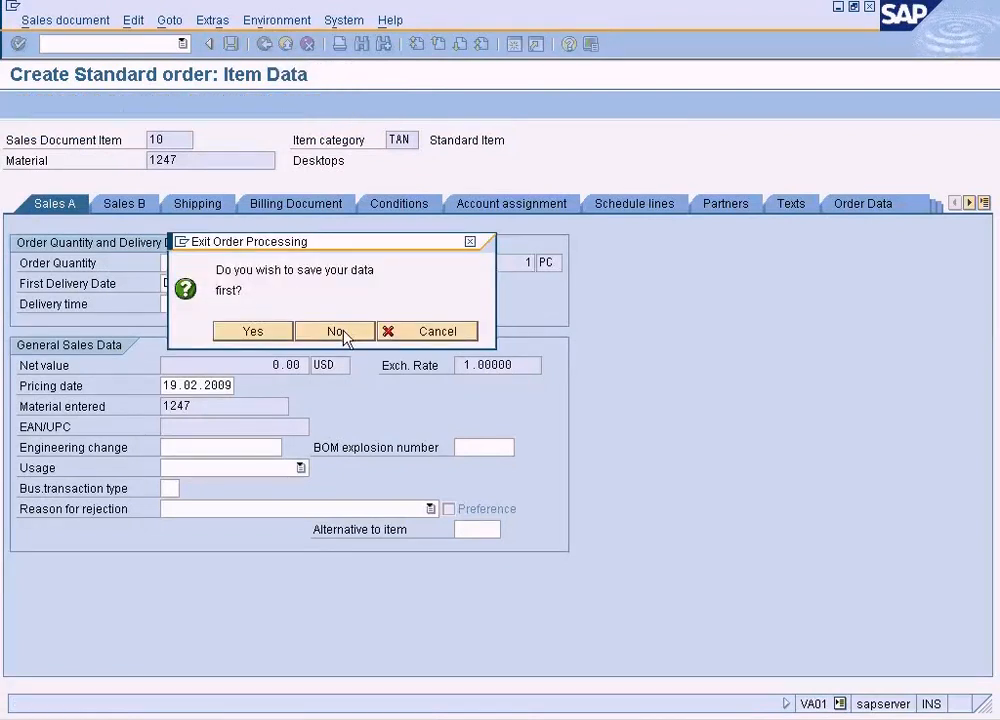
click(337, 331)
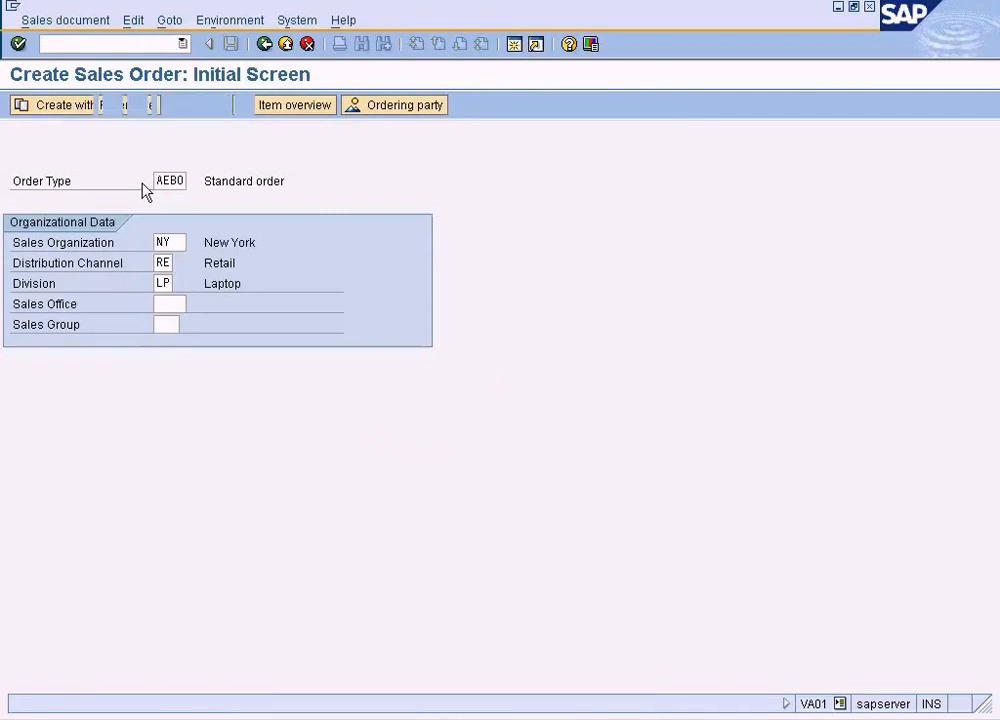
- Start a standard order for sales area NY, RE, LP and choose the London customer as sold-to party from the customer search
key(Return)
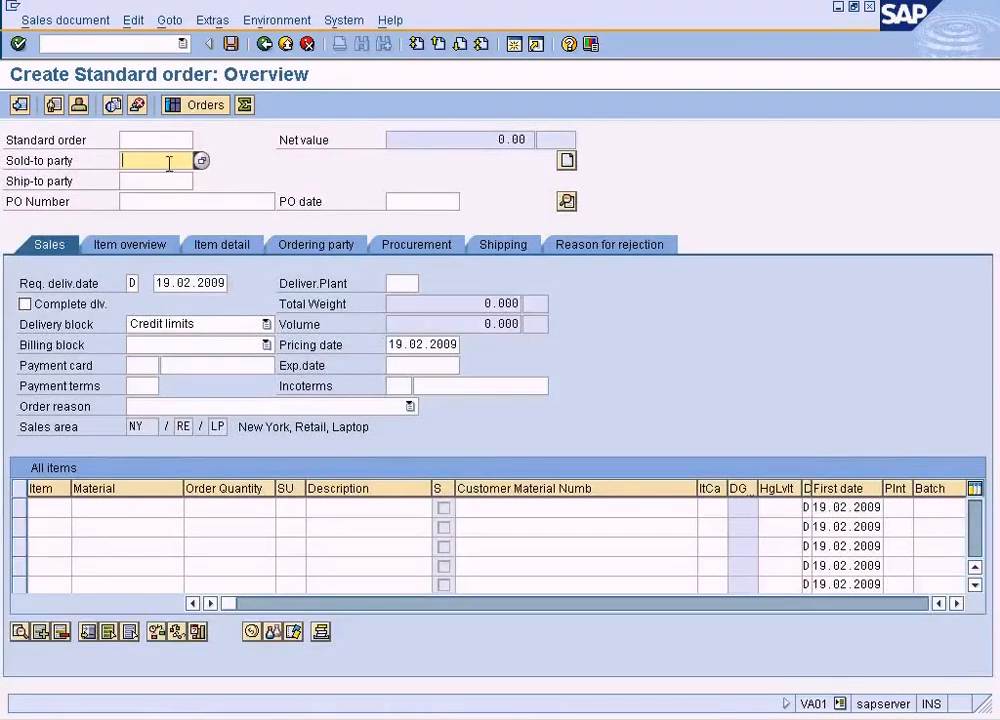
click(201, 160)
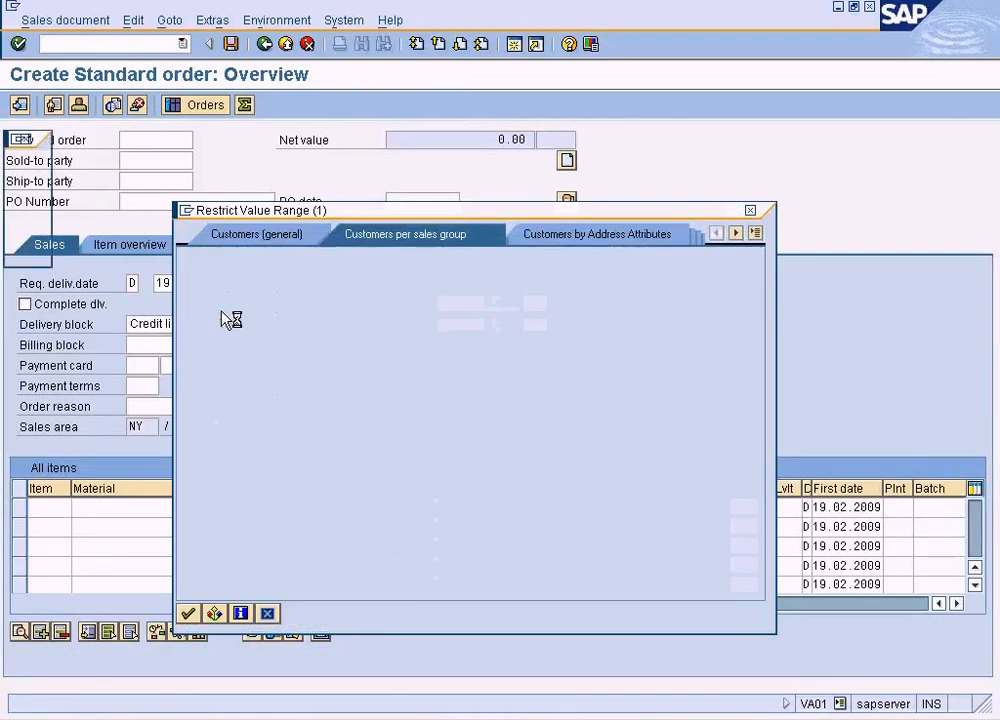
click(188, 612)
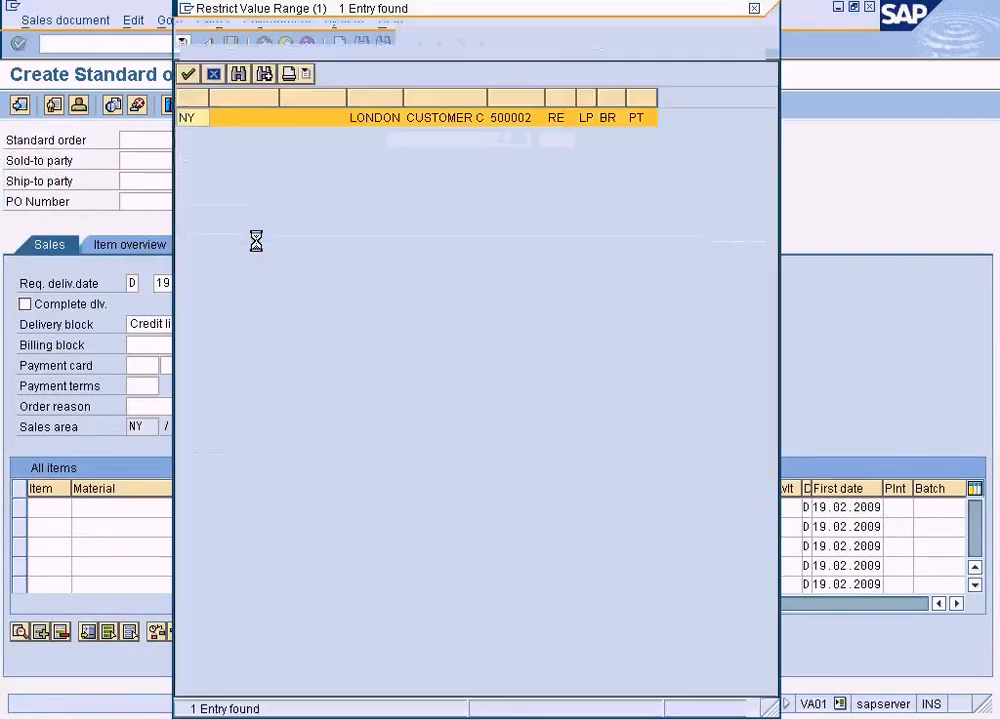
double_click(303, 120)
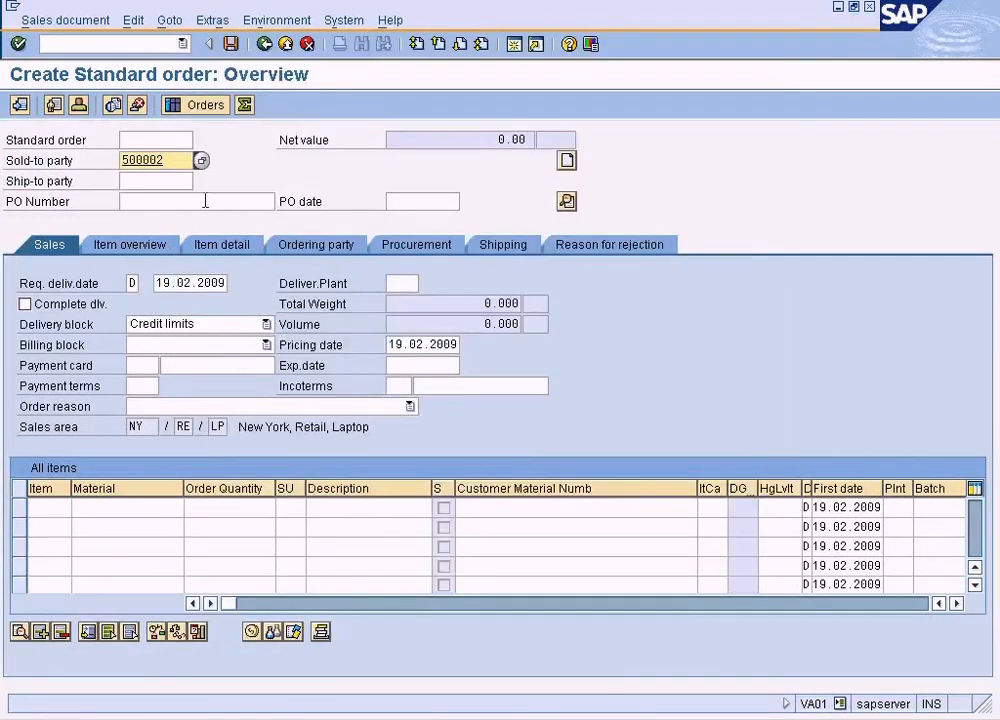
- Enter material 1247 with an order quantity of 5 as the first order item
click(123, 507)
text(1247)
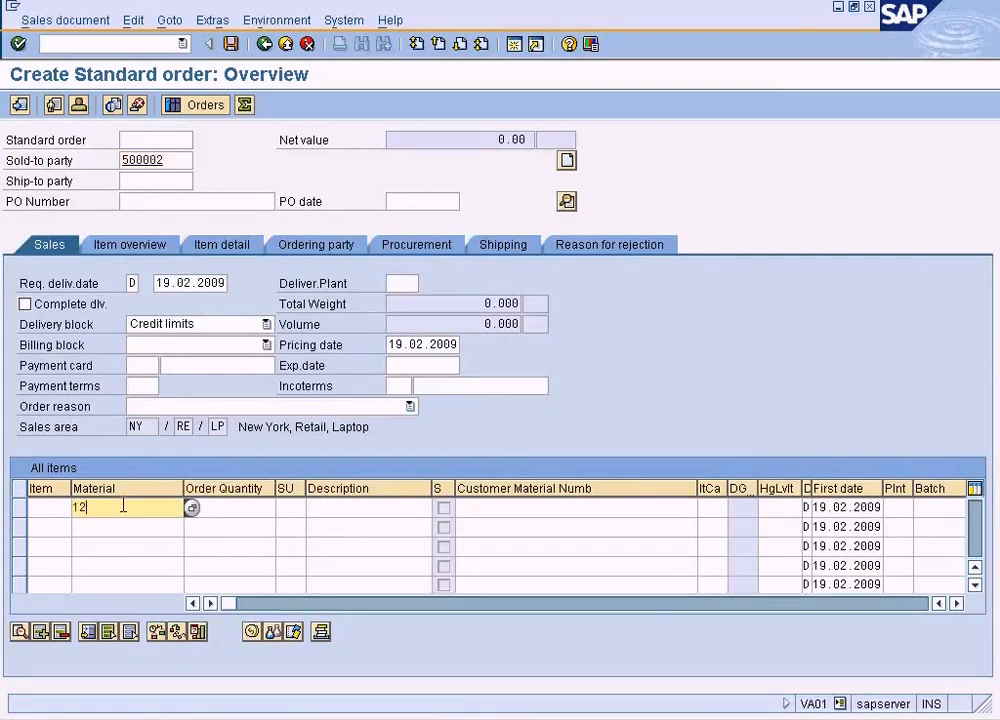
click(259, 504)
text(5)
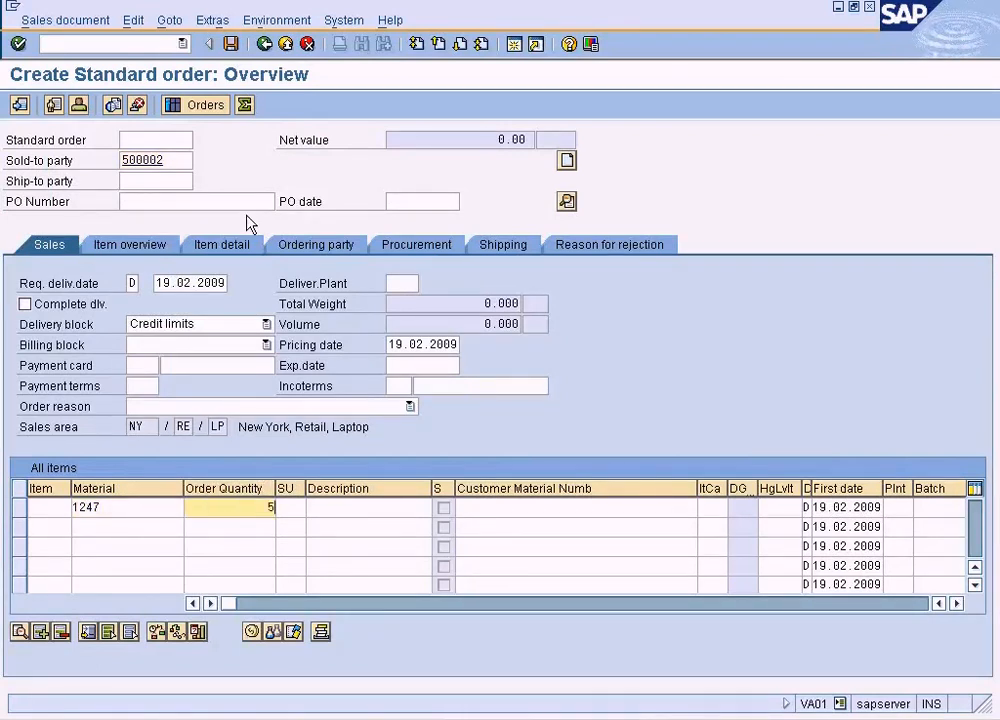
- Set the document currency to USD in the order's header sales data and return to the order overview
click(213, 21)
mouse_move(176, 24)
mouse_move(426, 71)
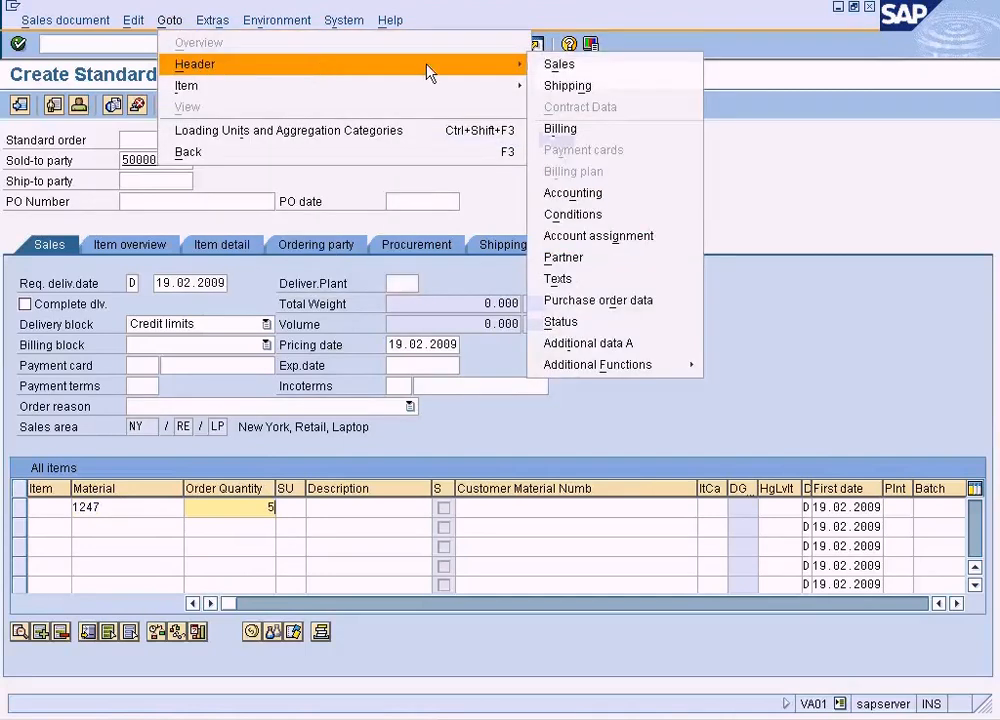
click(550, 66)
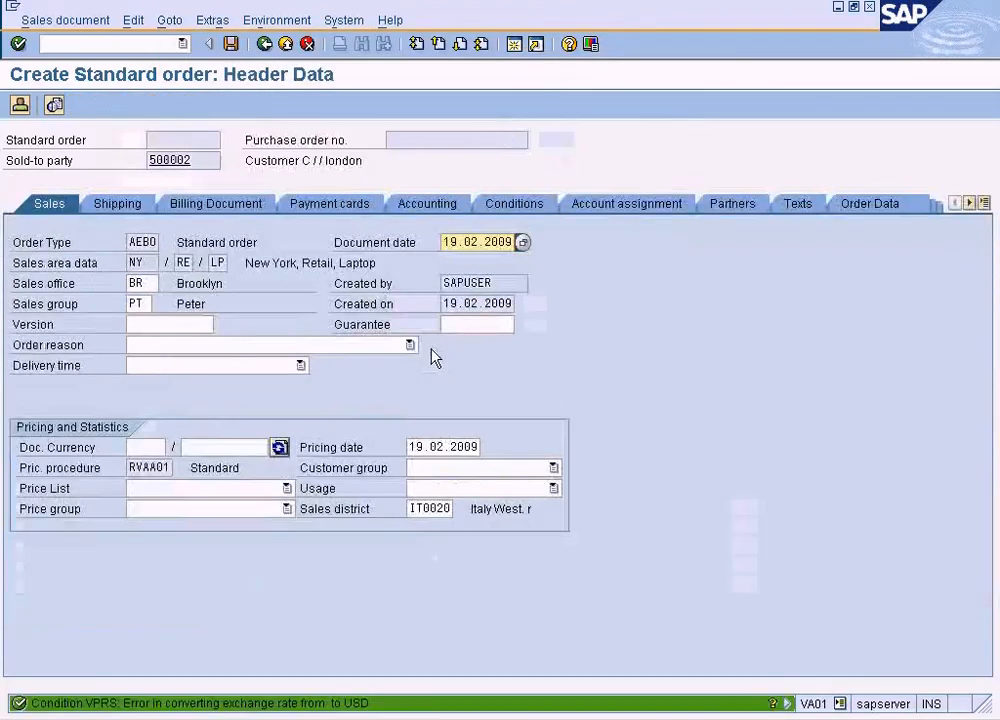
click(147, 447)
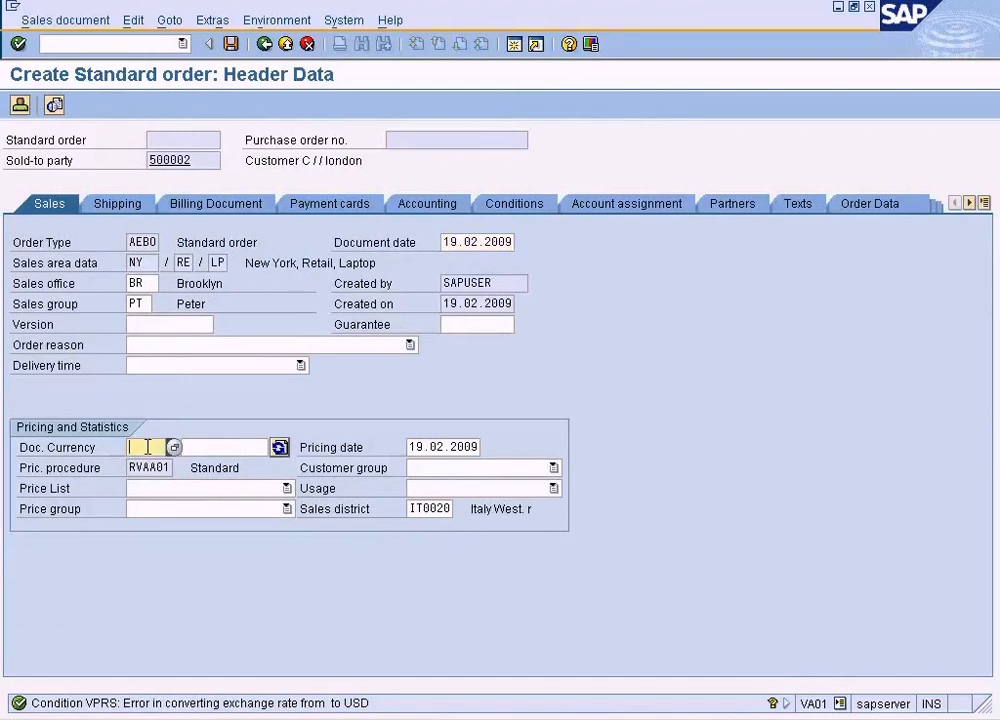
key(Return)
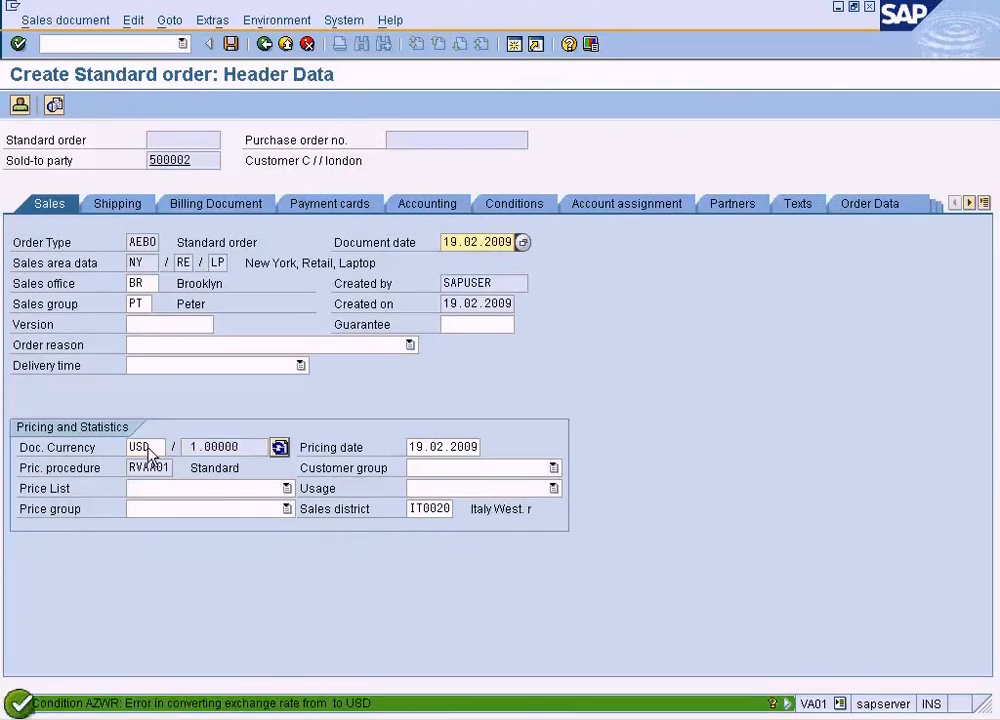
click(264, 45)
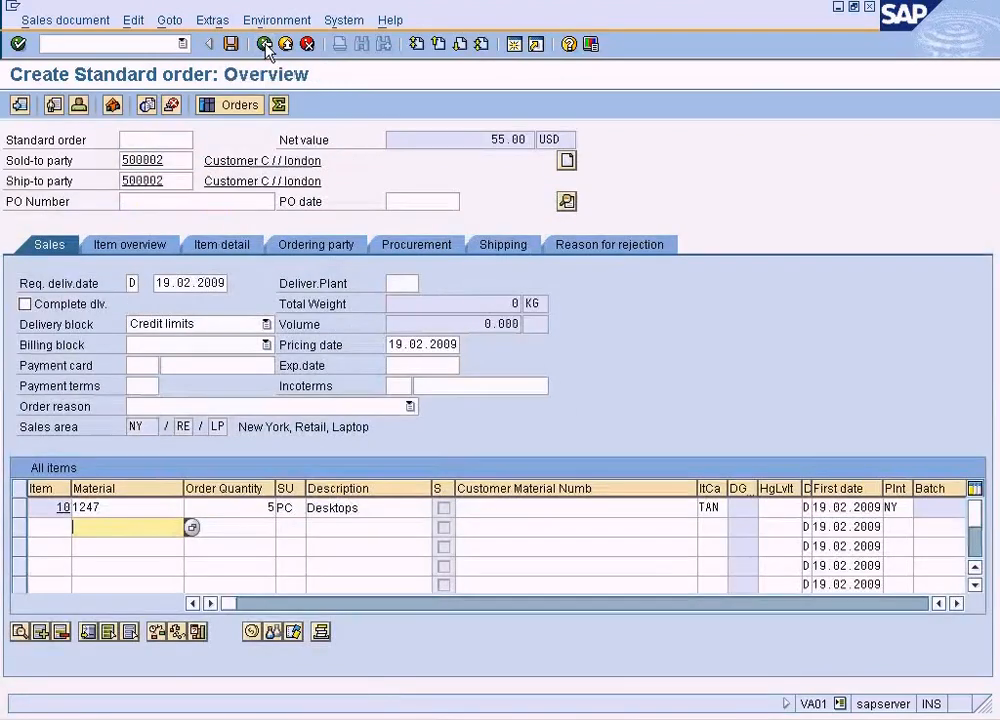
- Set the plant of item 10 to DALL and acknowledge the checking group information
click(897, 507)
text(DALL)
key(Return)
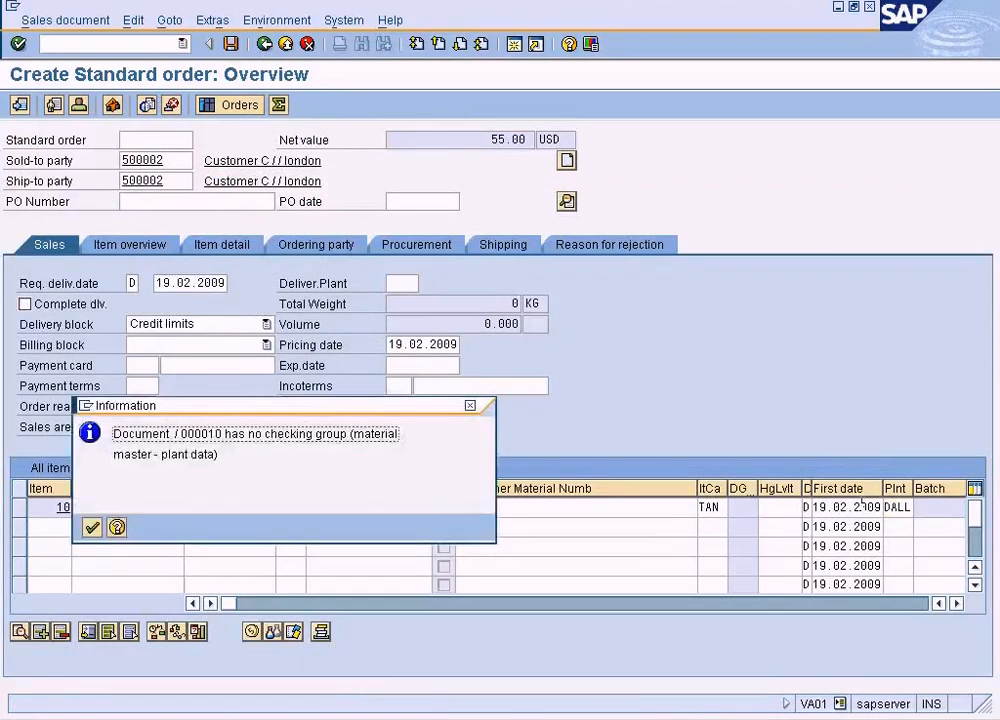
click(93, 527)
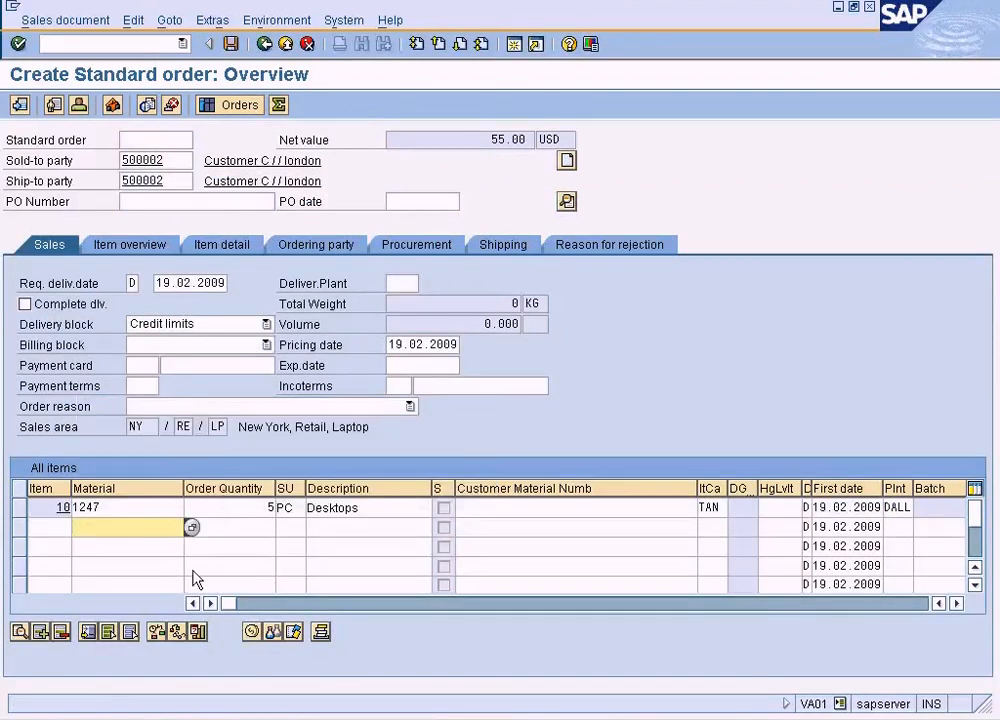
- Examine item 10's pricing conditions, including PR00, PI01 and profit margin, and compare them with the inter-company sales diagram in Paint
click(19, 507)
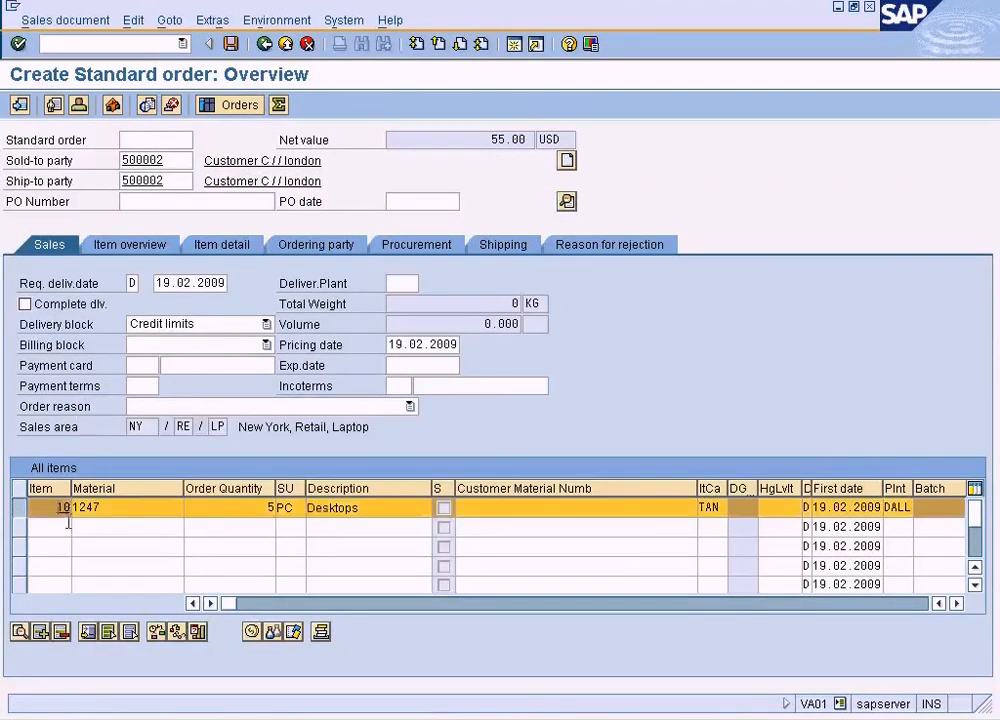
click(251, 632)
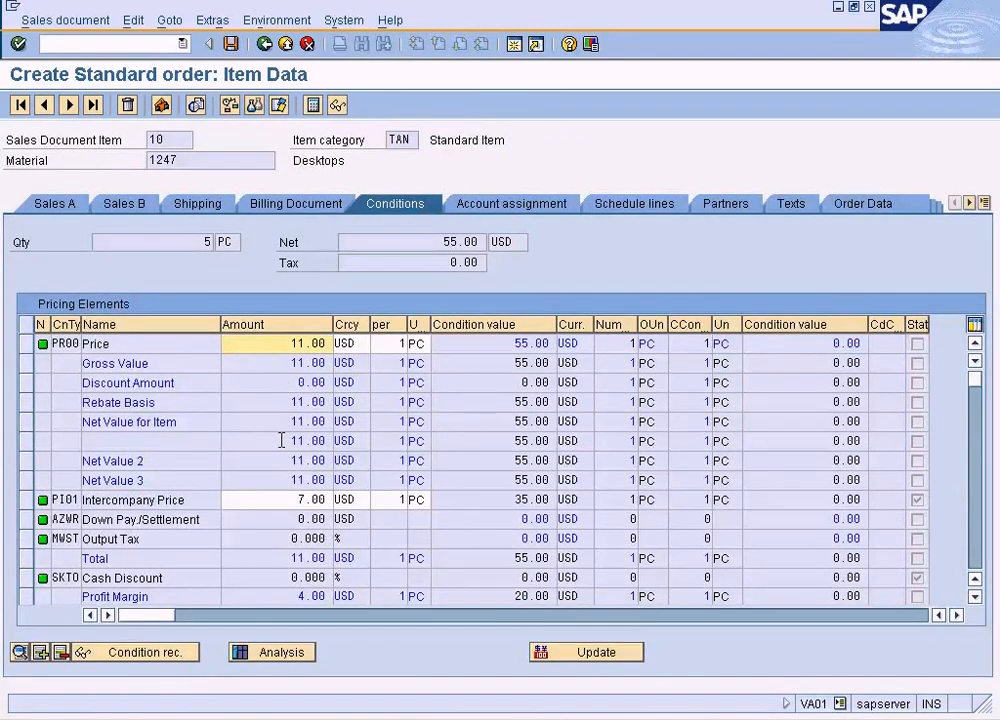
click(285, 498)
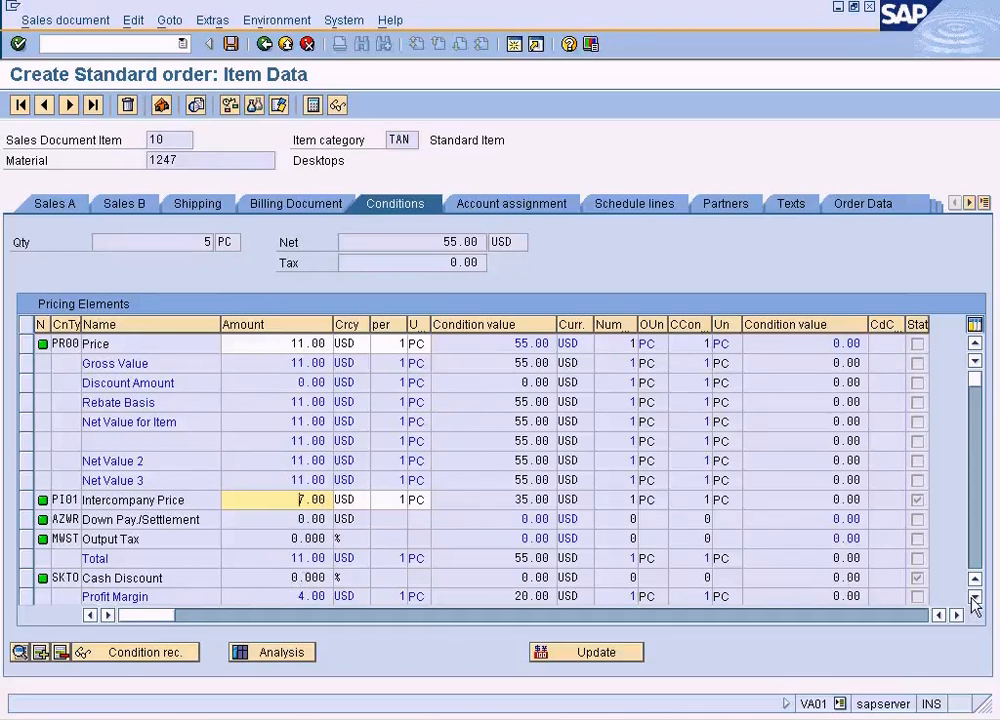
click(580, 717)
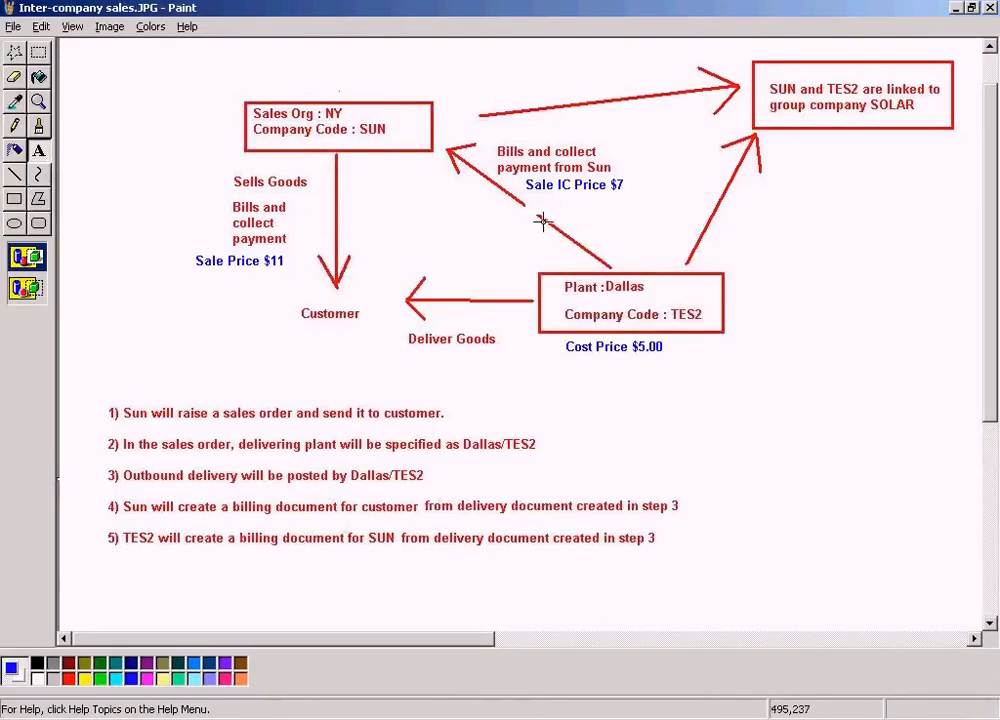
key(alt+Tab)
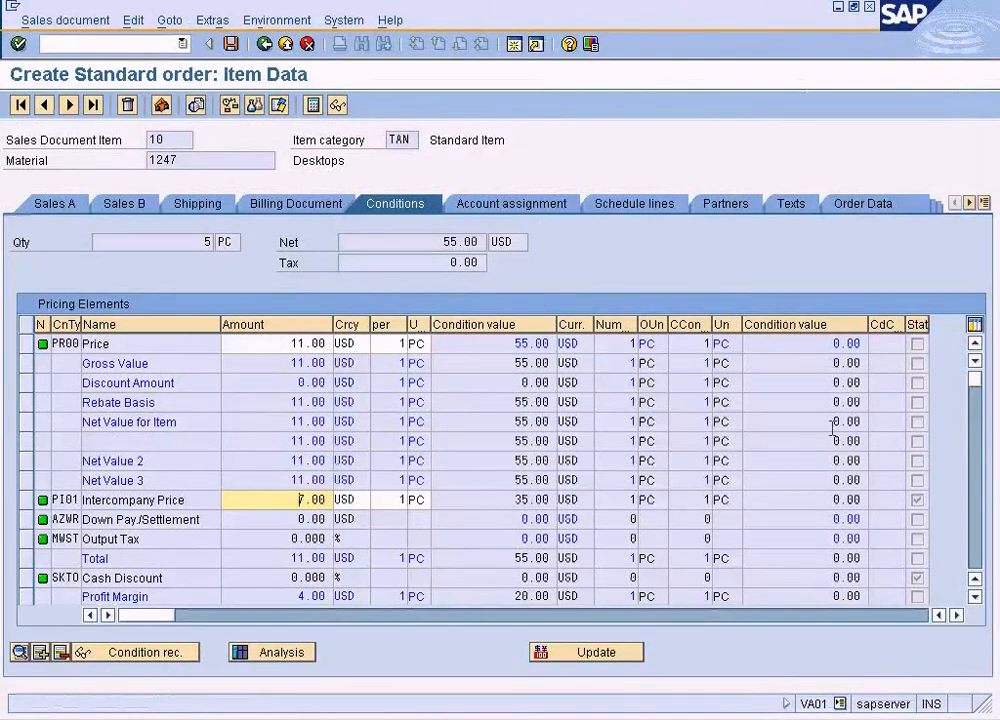
click(975, 597)
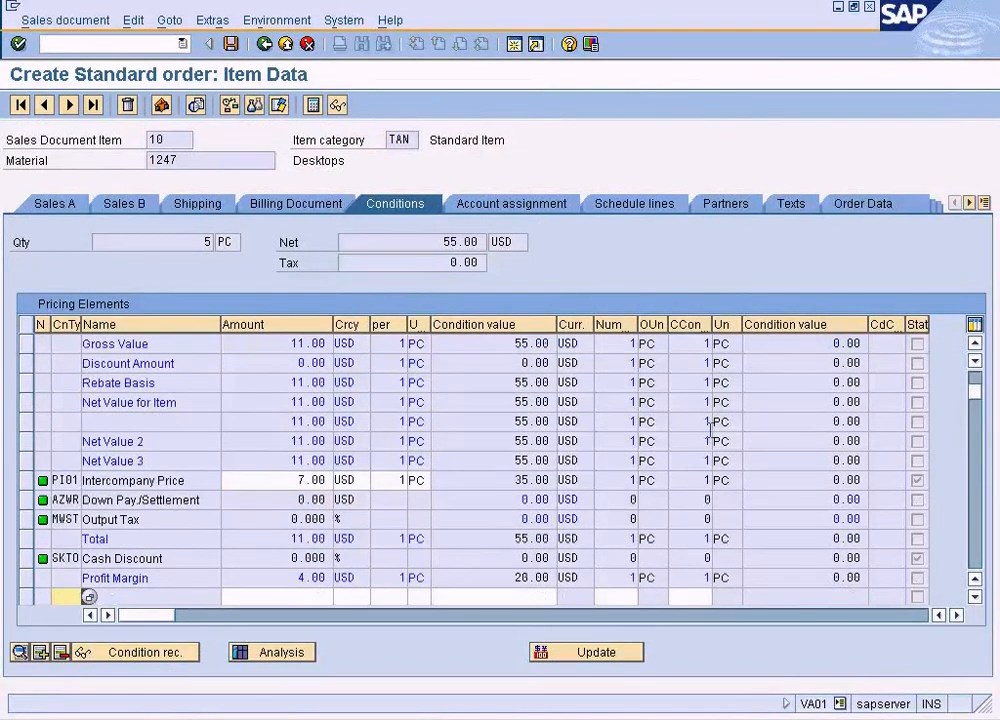
- Start saving the order, choose to edit the incomplete document and open its missing data for completion
click(231, 45)
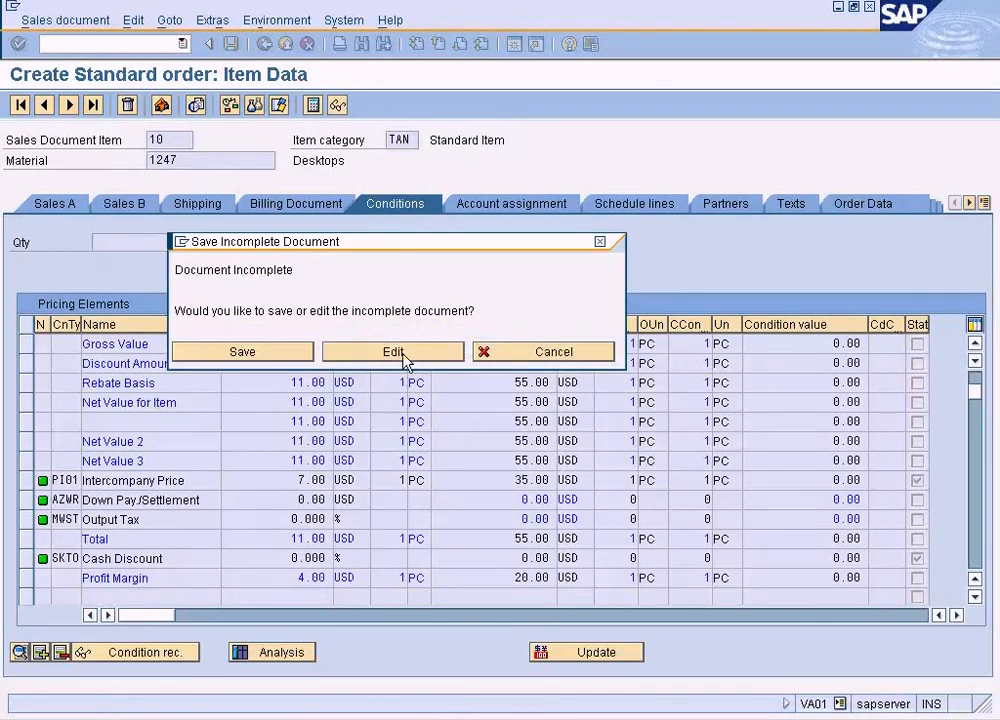
click(404, 354)
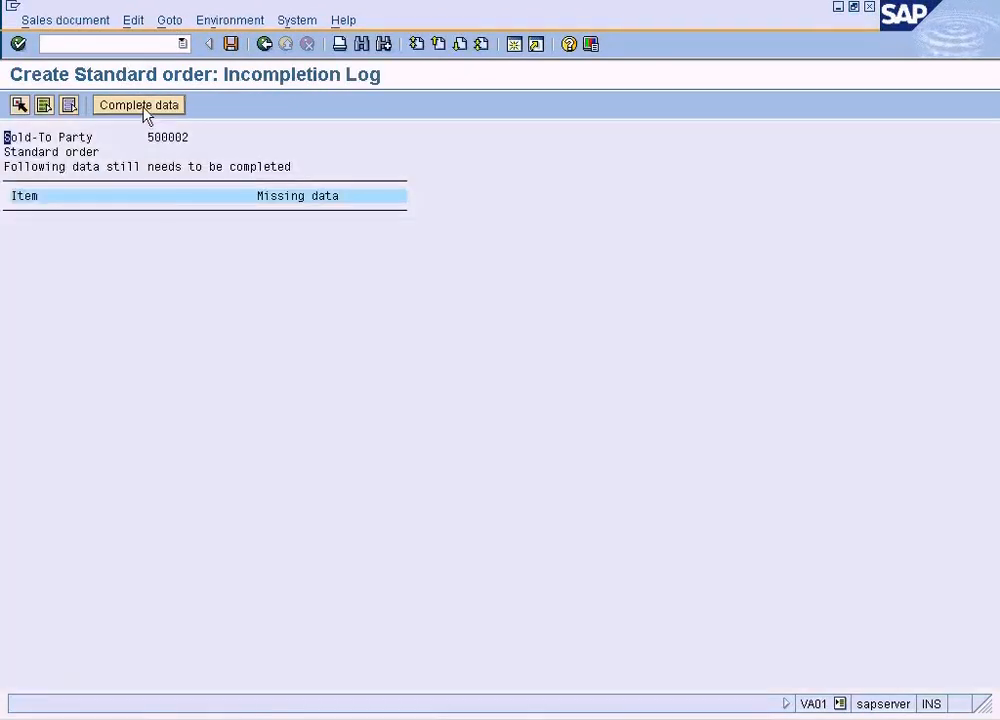
click(144, 108)
- Set the order's Incoterms to FOB, Free On Board, continue to the next missing data and acknowledge the freight information
text(F)
key(Tab)
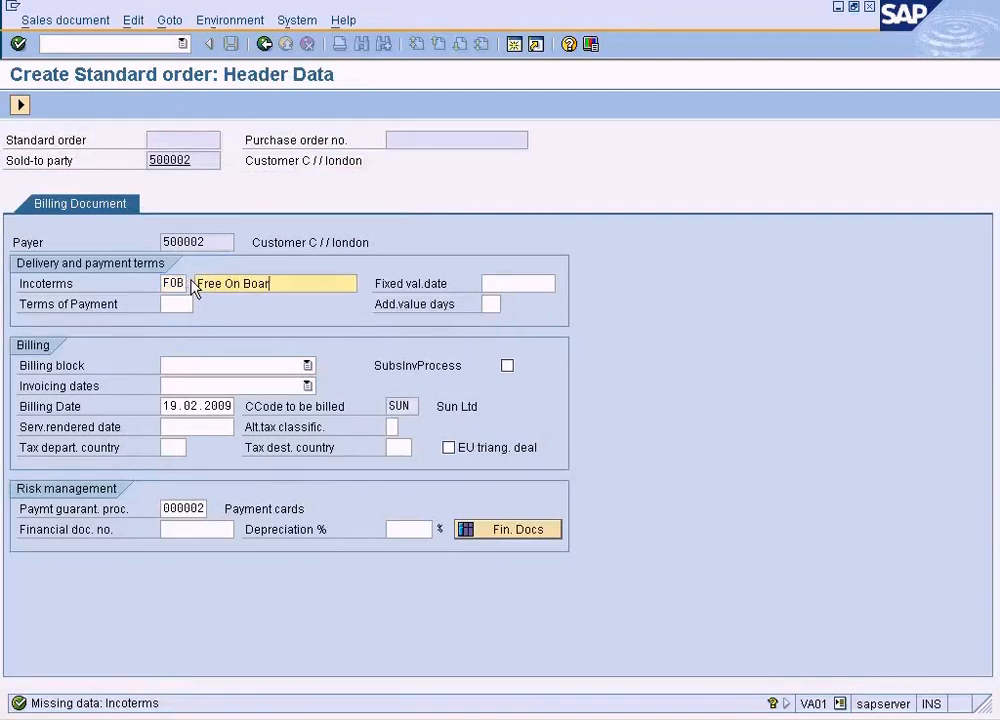
text(Free On Board)
click(20, 104)
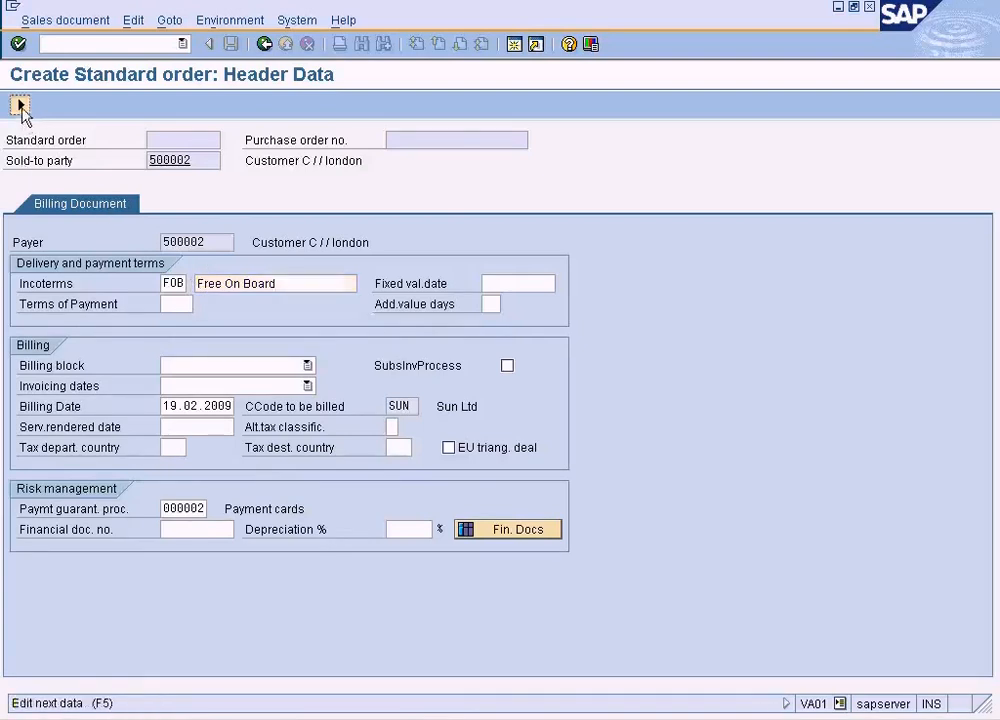
click(91, 507)
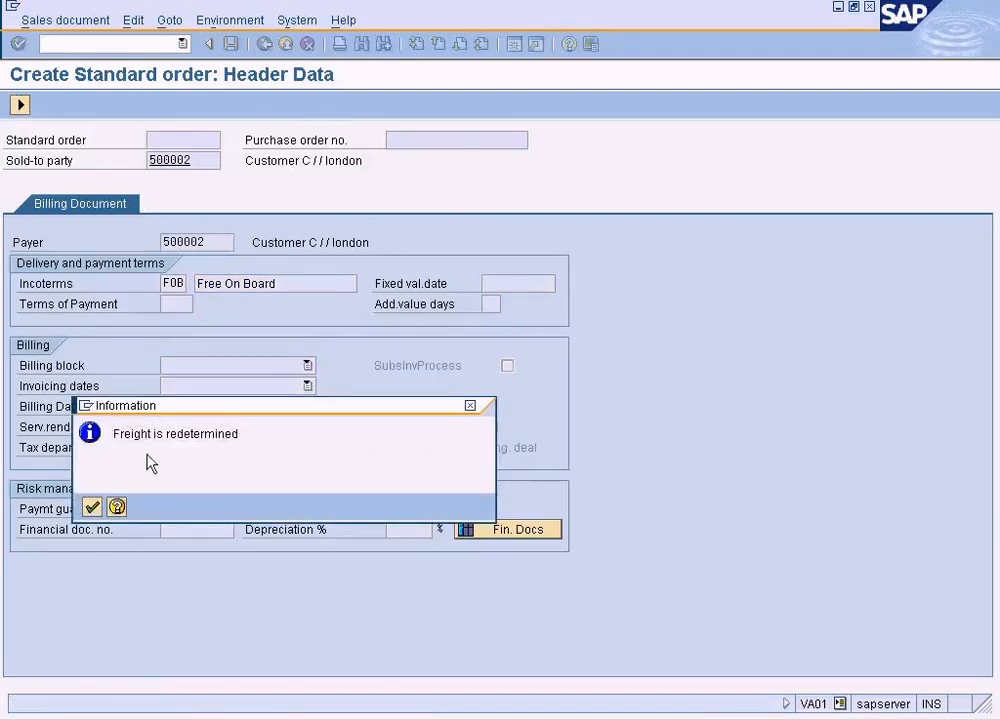
- Set the missing terms of payment to 0001, Payable immediately Due net, and continue with the incomplete data
double_click(230, 262)
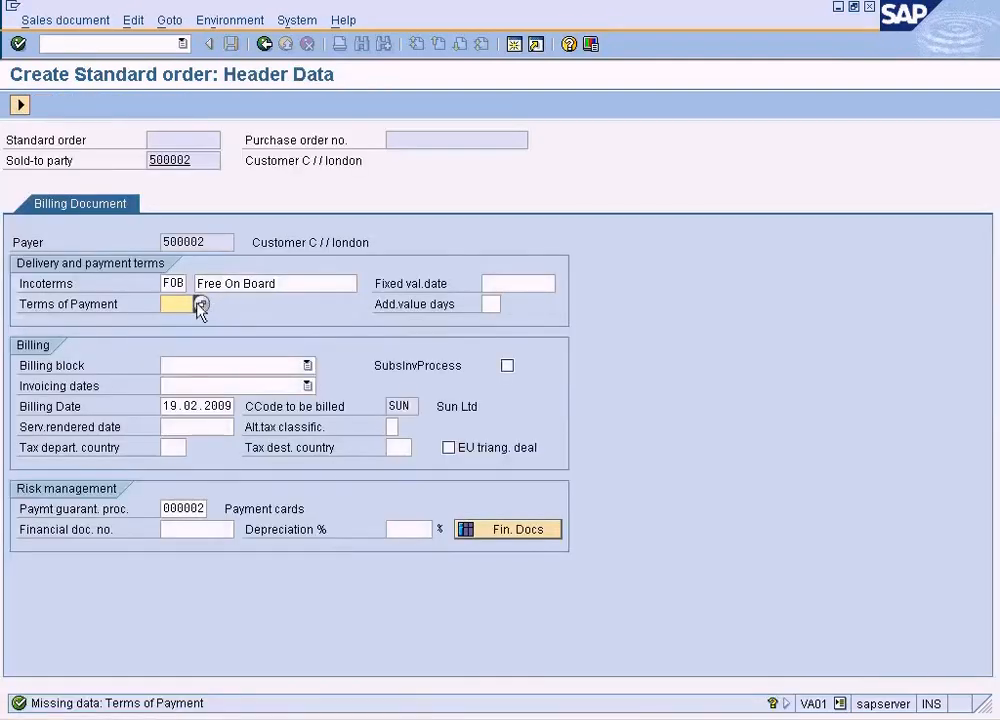
key(F4)
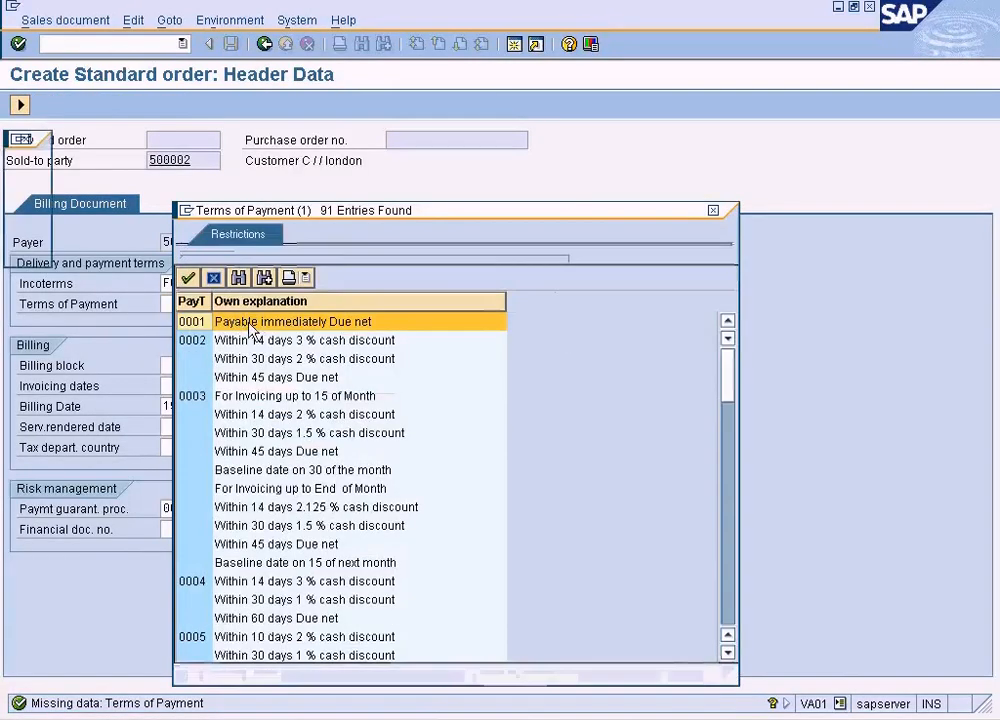
double_click(248, 322)
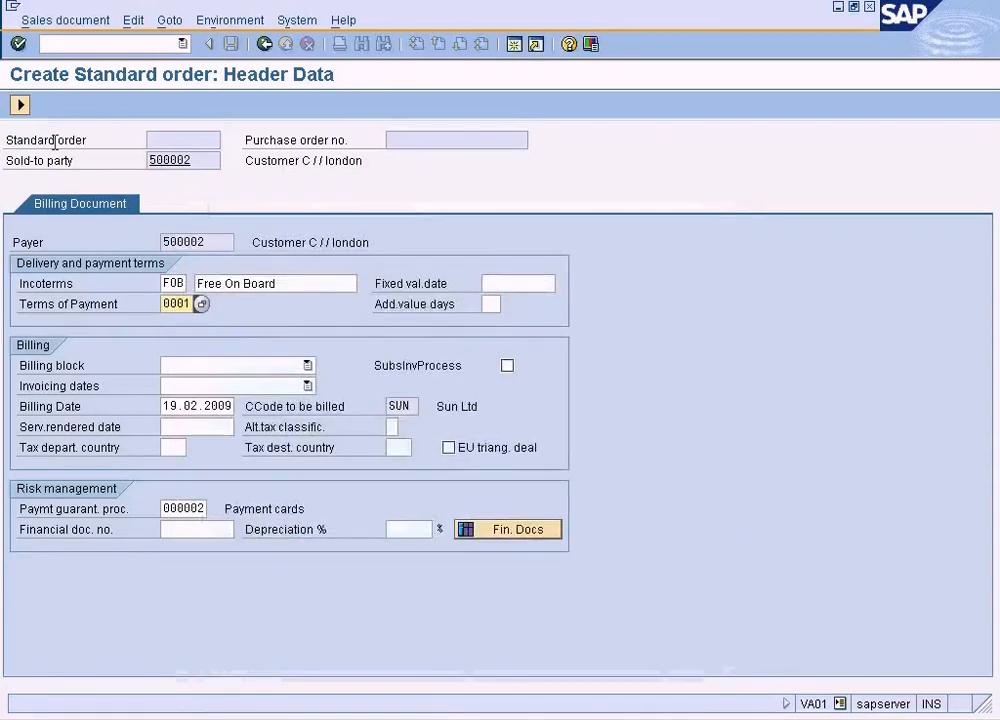
click(20, 106)
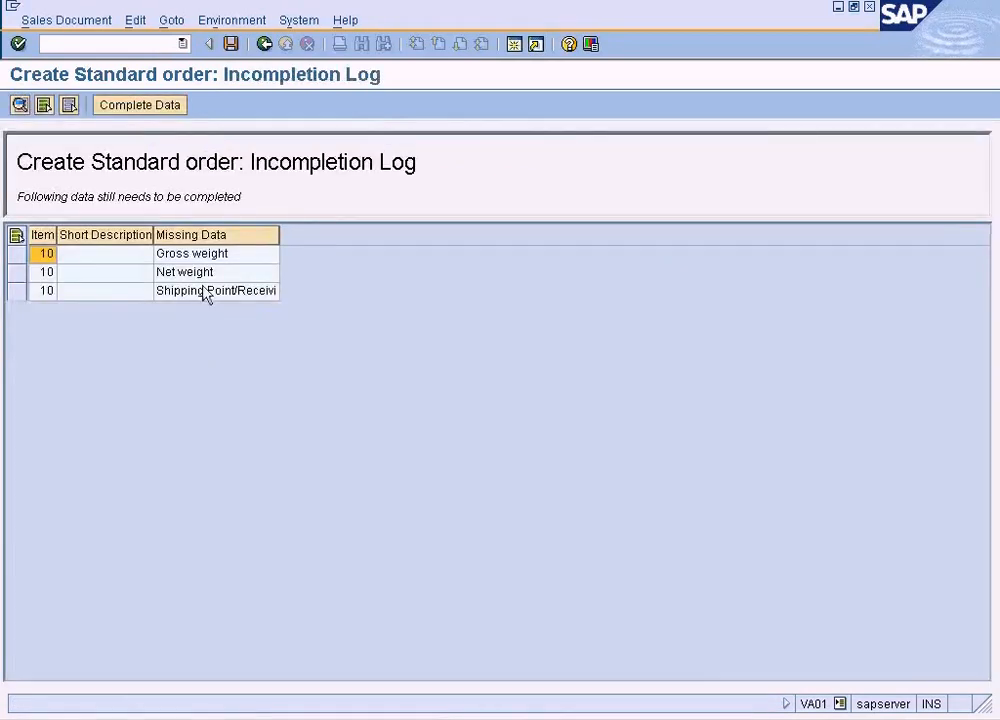
- Complete item 10's weights with a gross weight of 20 KG and a net weight of 5 KG
double_click(203, 257)
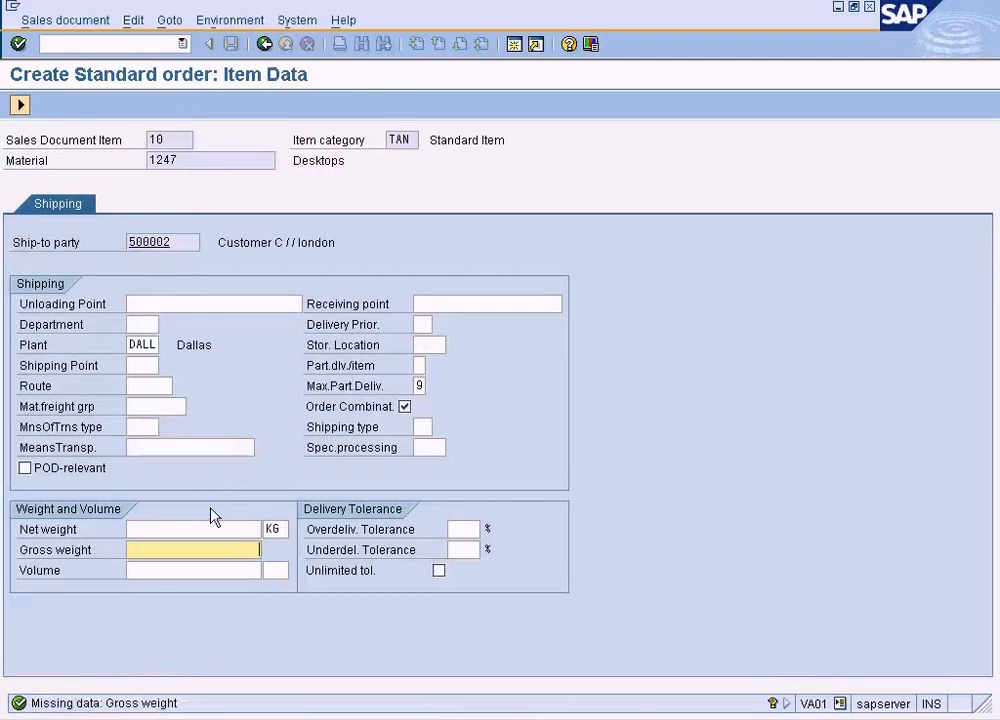
text(20)
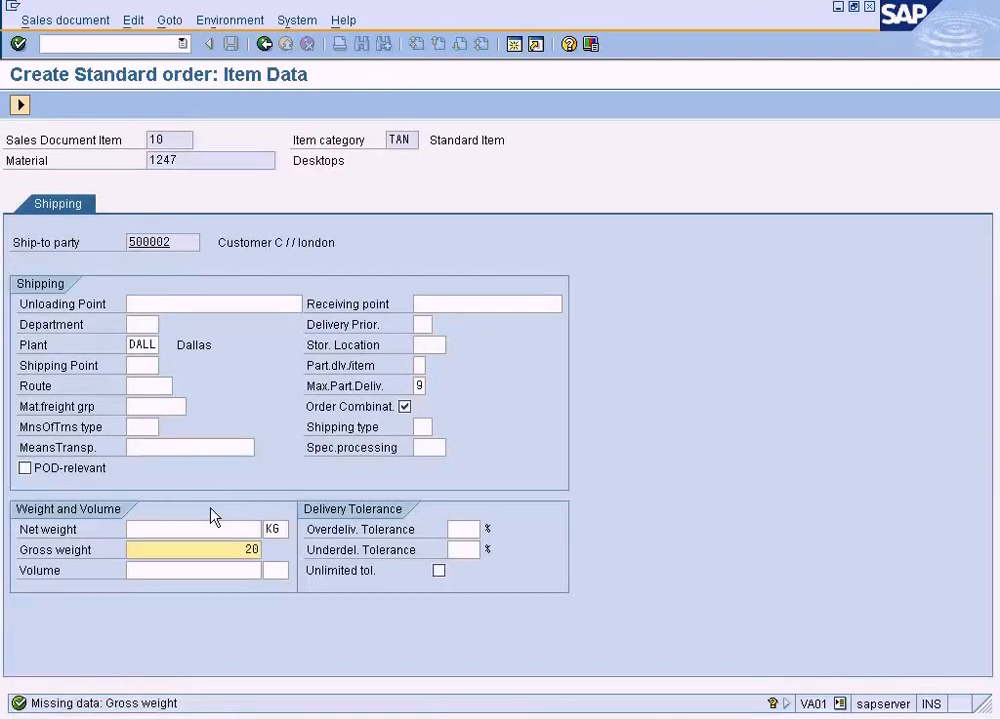
click(238, 529)
text(5)
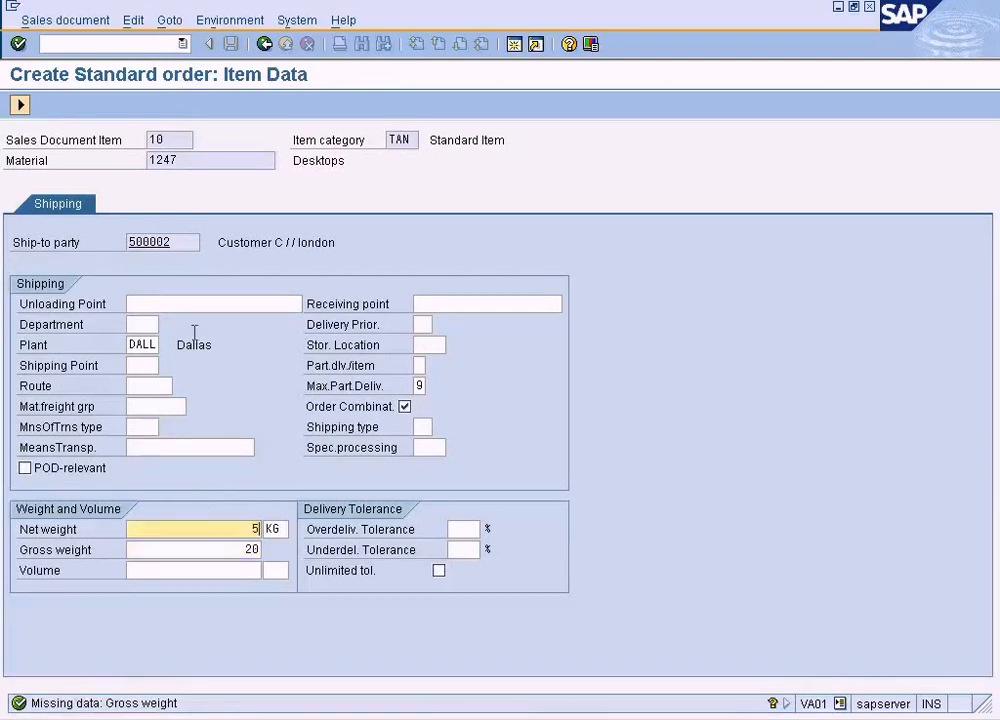
click(20, 104)
- Continue to item 10's missing shipping point, check its possible entries and try to open an additional session
double_click(241, 255)
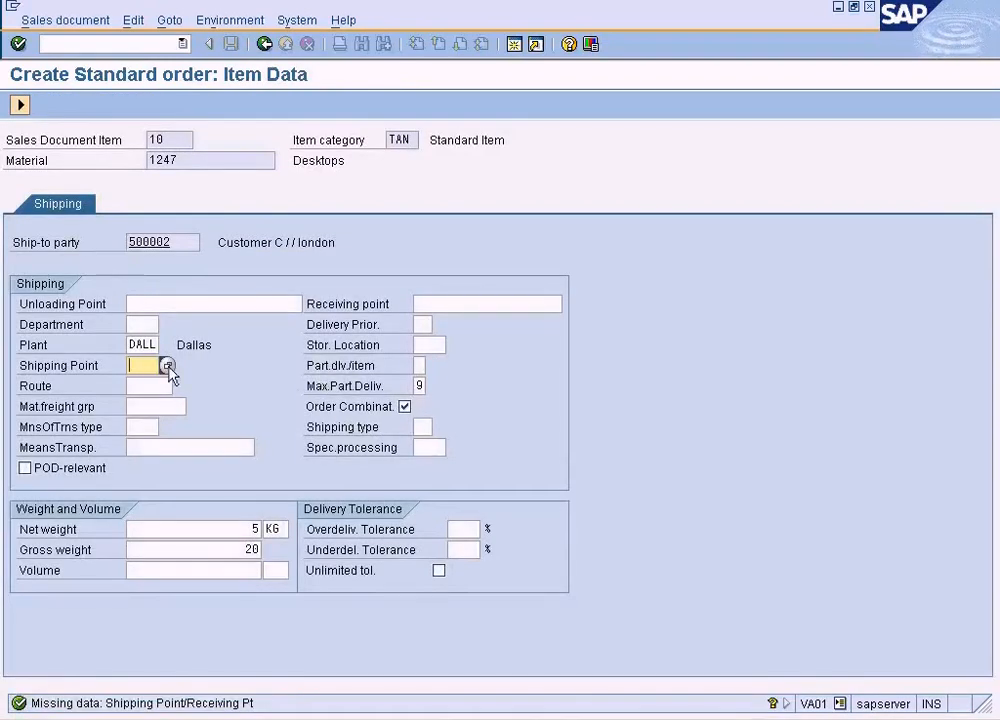
click(168, 367)
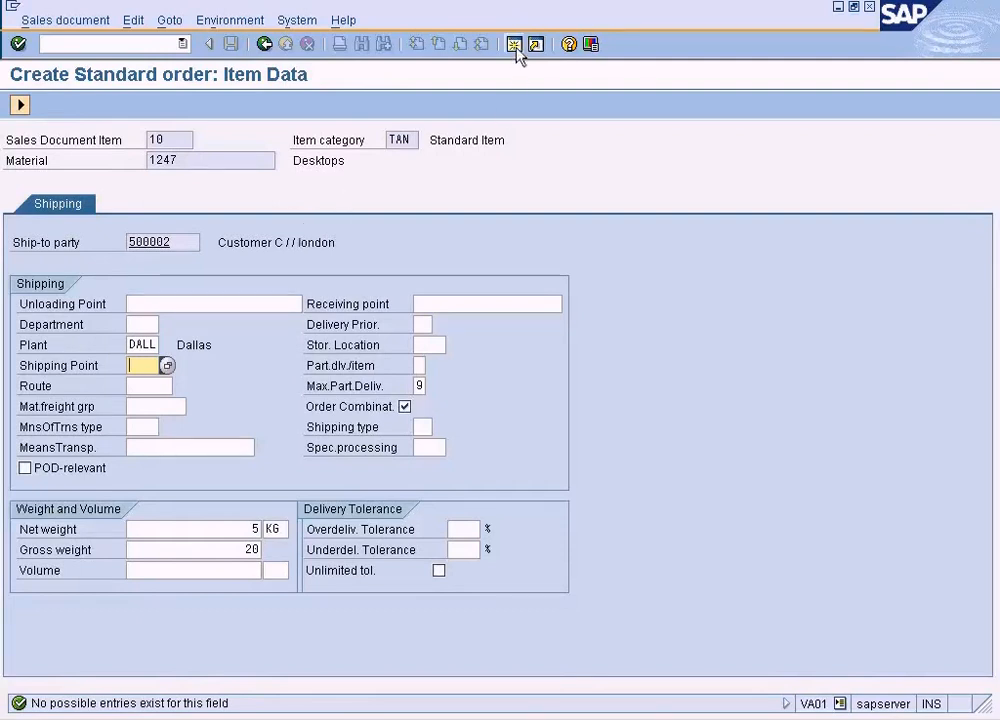
click(166, 367)
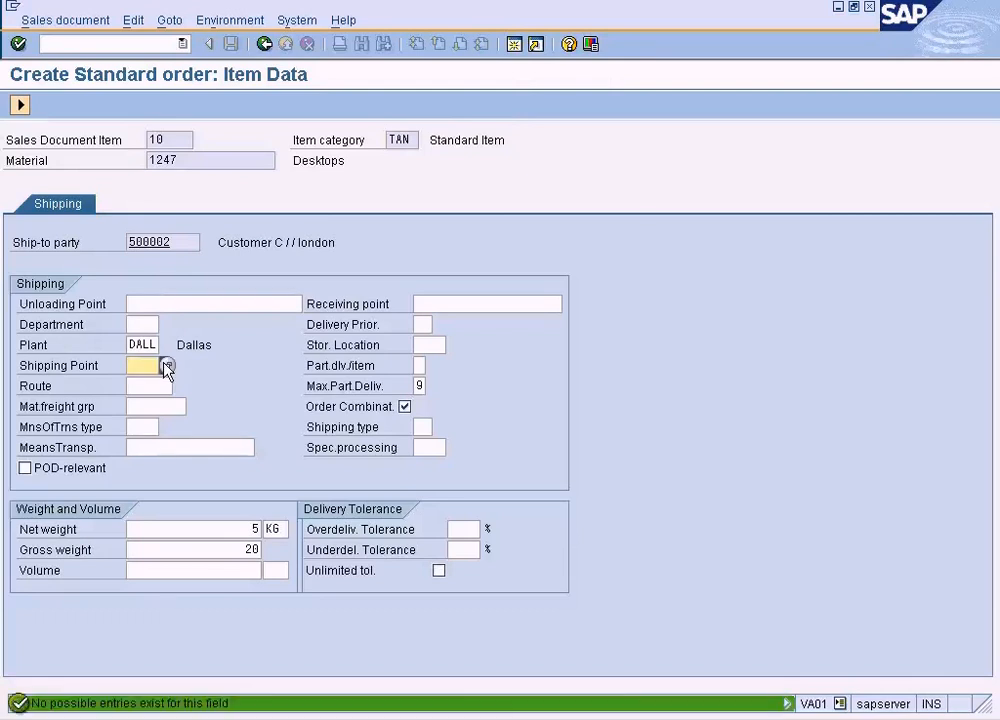
click(514, 44)
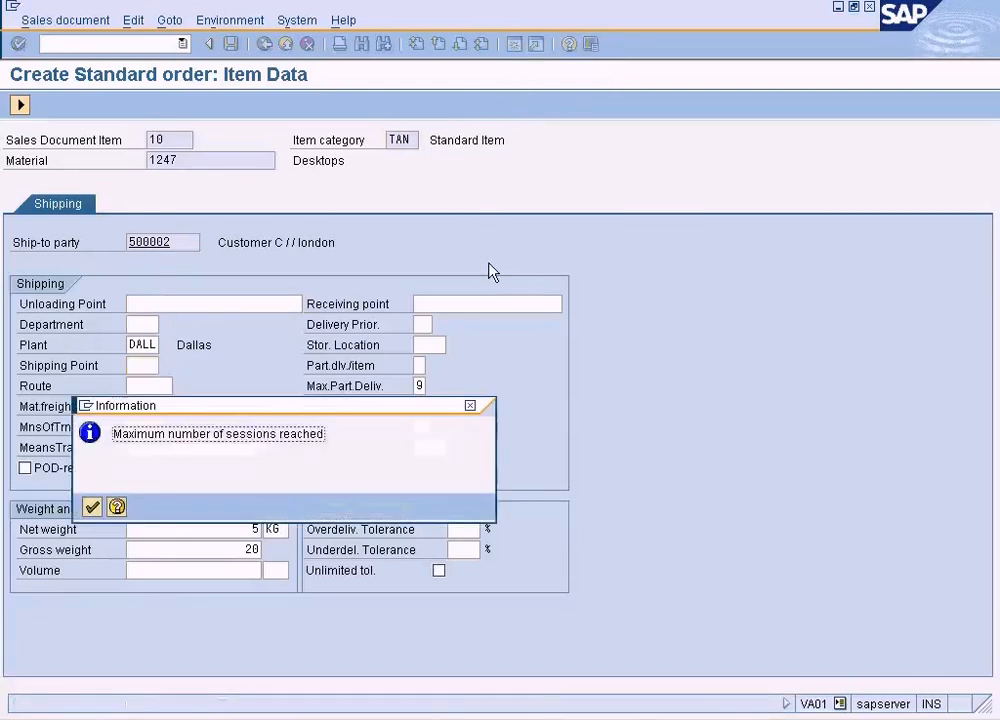
click(92, 507)
- Switch to the Display Intercompany Price session and open the SAP Reference IMG there through transaction SPRO
click(263, 717)
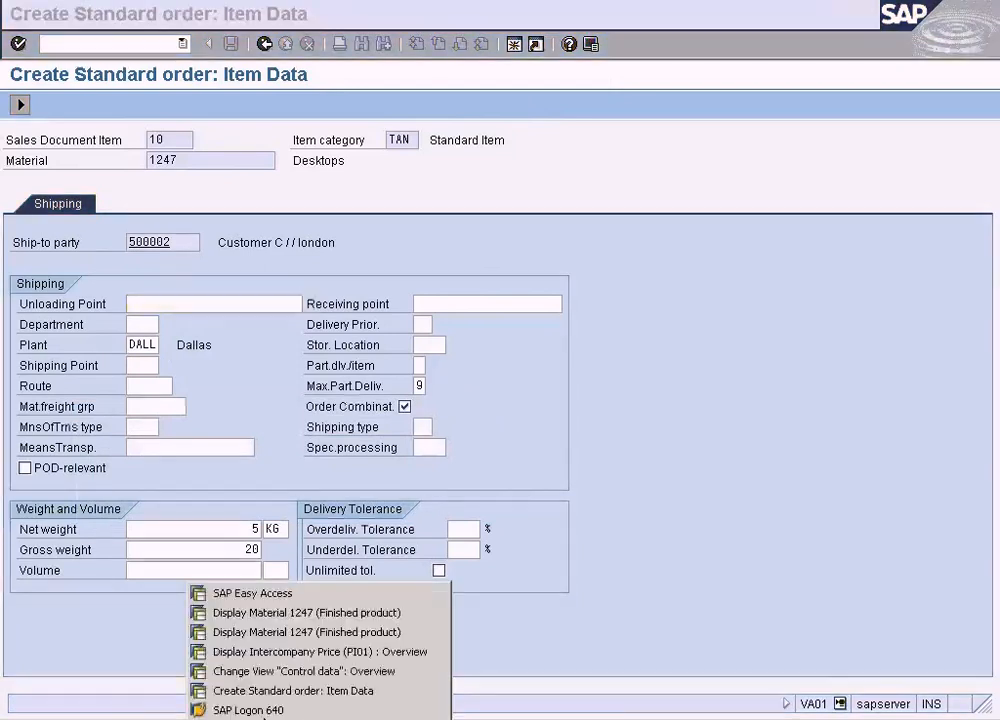
click(257, 651)
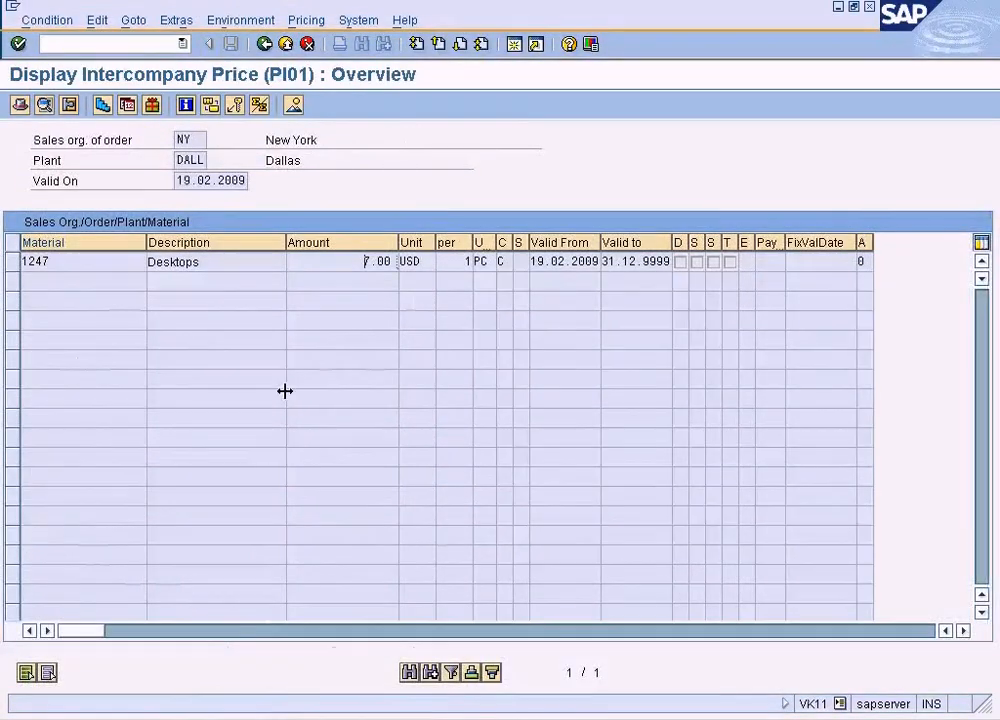
click(143, 45)
text(/n)
key(Return)
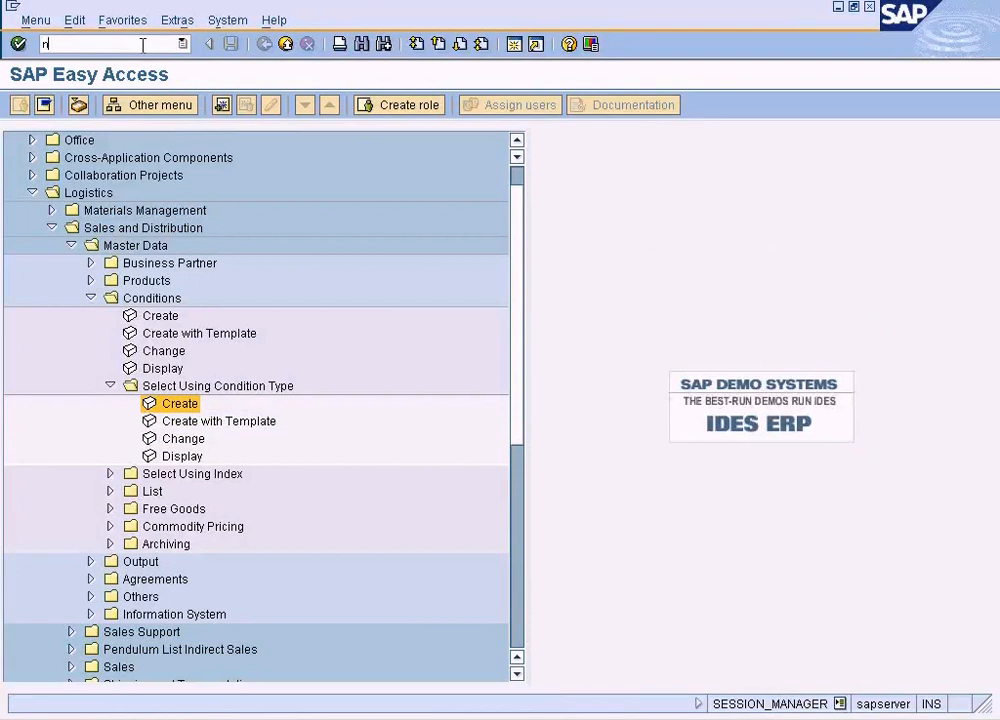
key(Return)
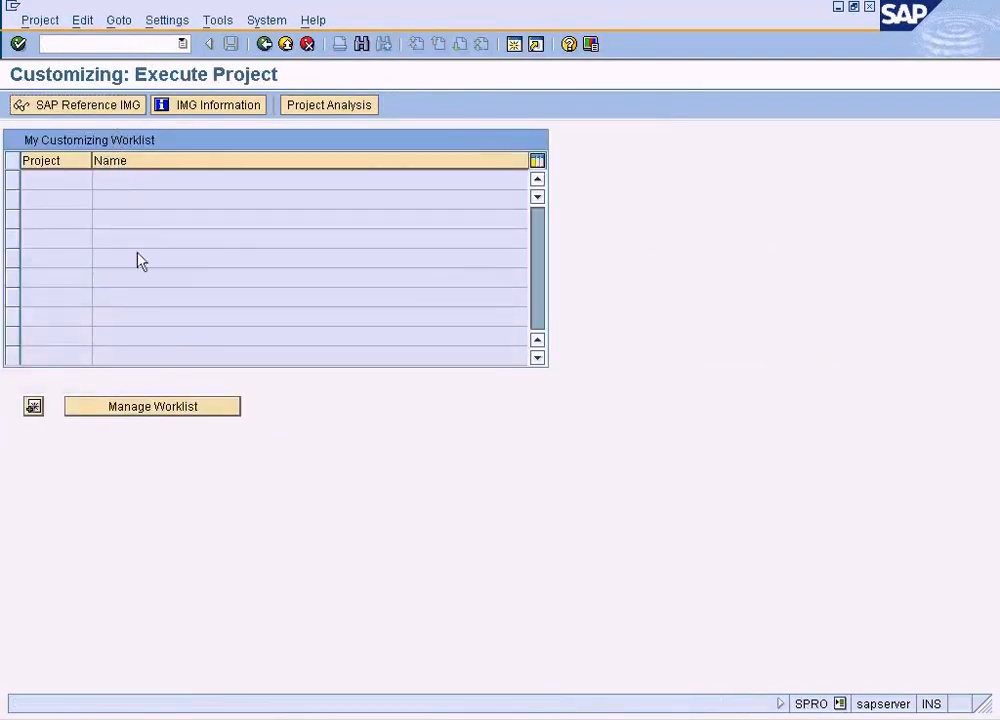
key(F5)
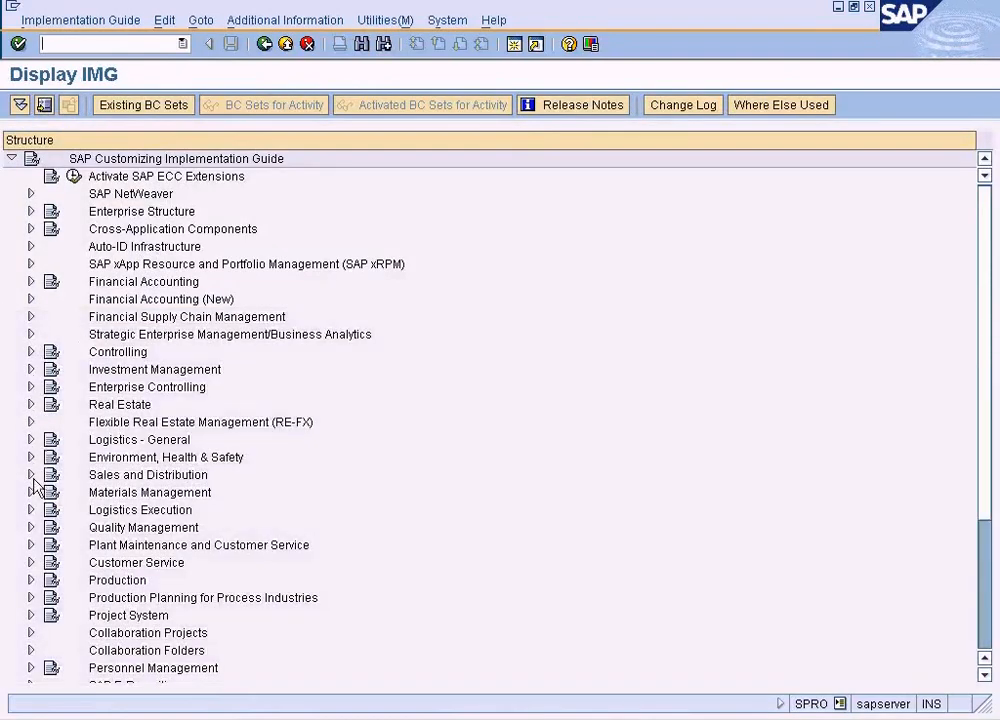
- Open Assign Shipping Points under Logistics Execution, Shipping, Basic Shipping Functions, Shipping Point and Goods Receiving Point Determination
click(32, 476)
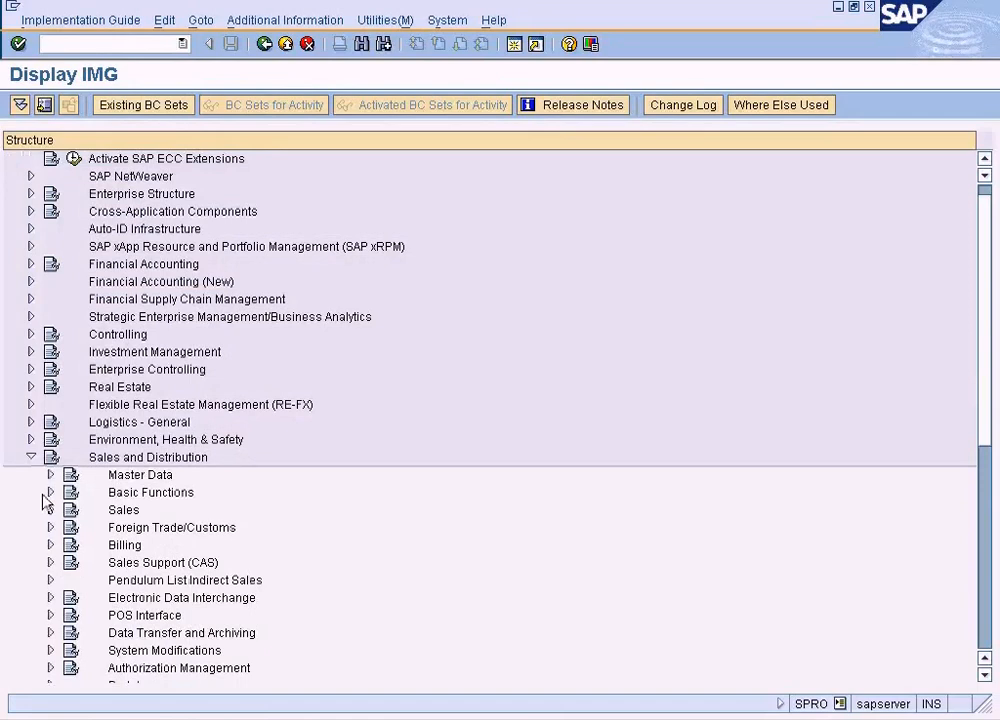
click(32, 459)
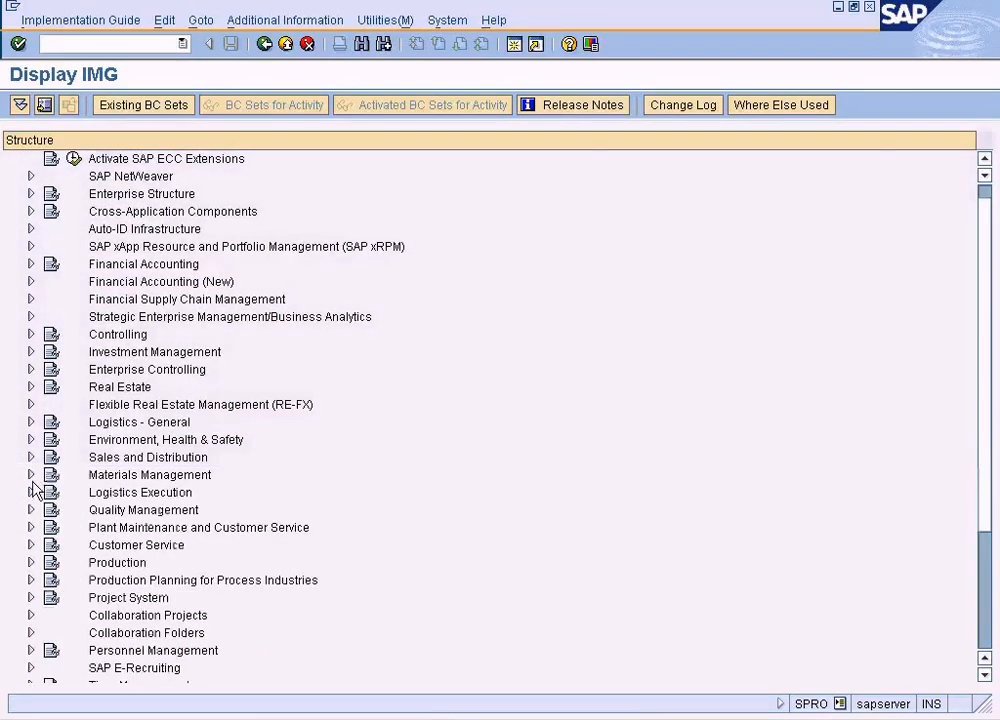
click(31, 493)
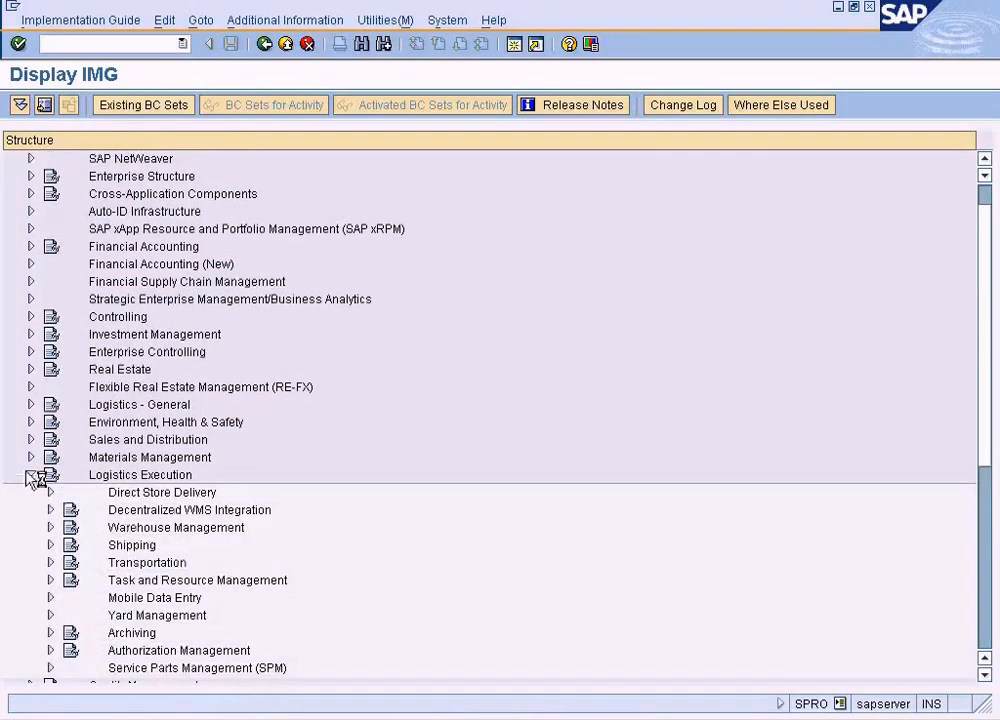
click(50, 545)
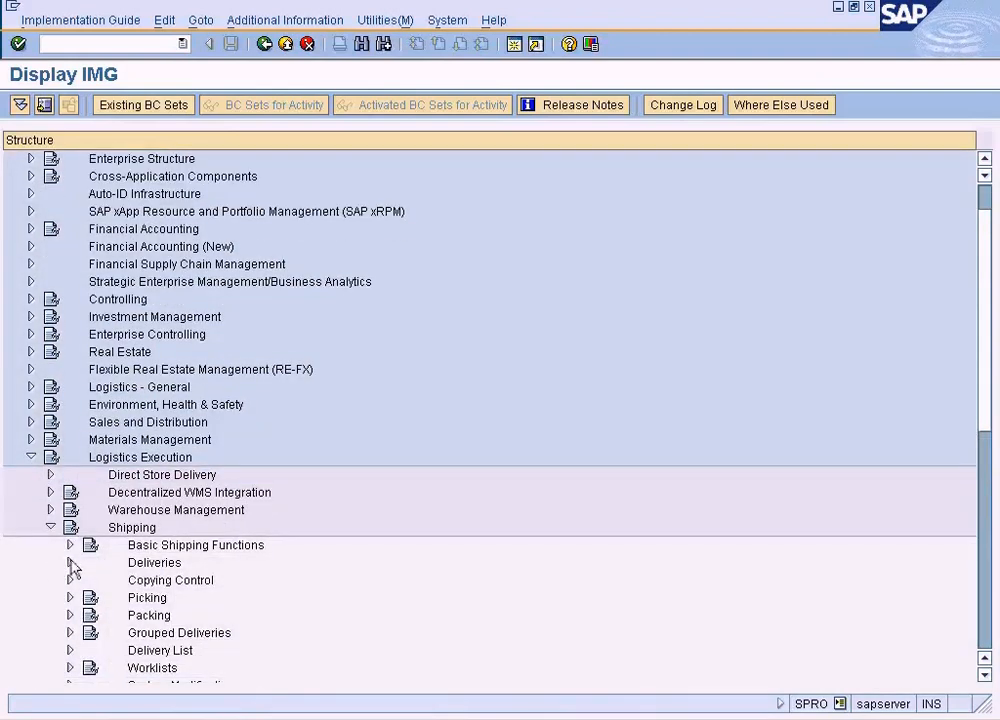
click(70, 546)
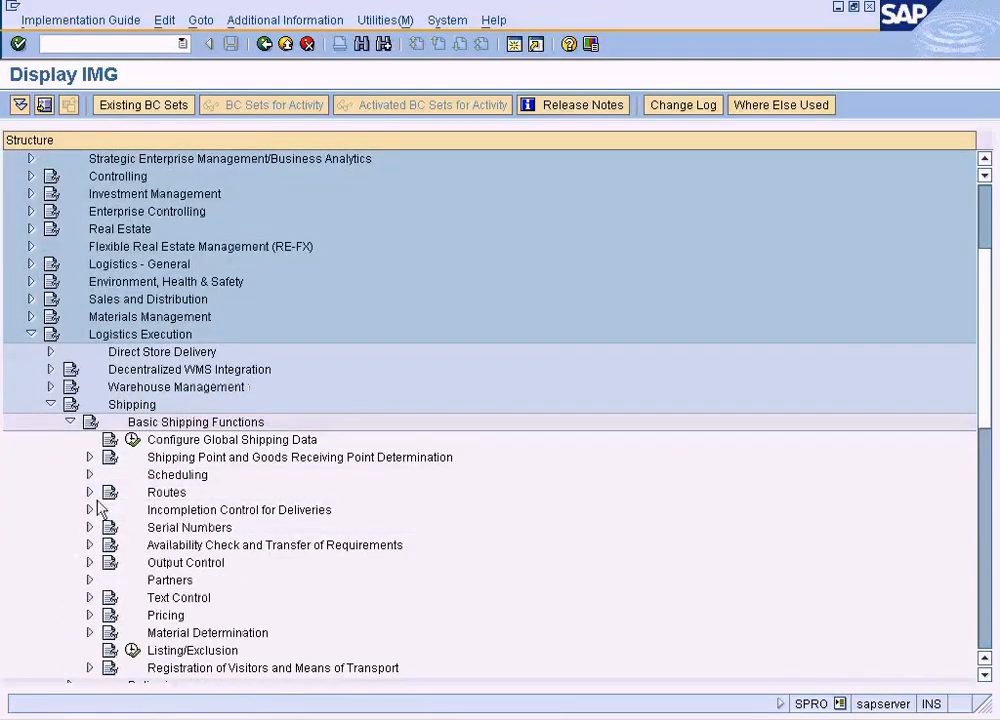
click(89, 457)
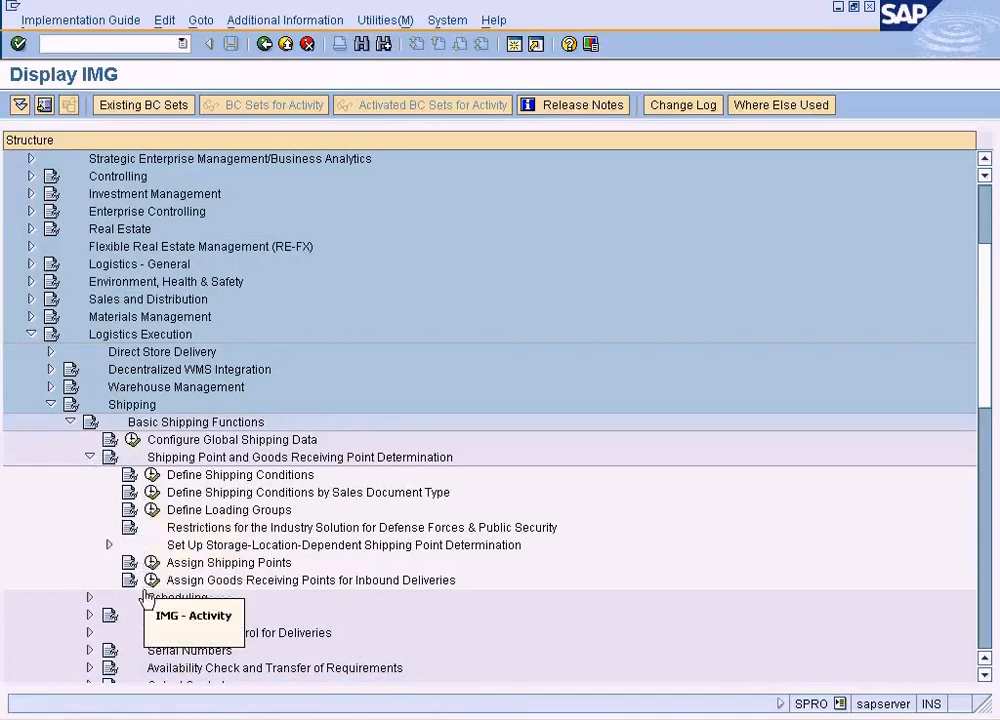
click(152, 562)
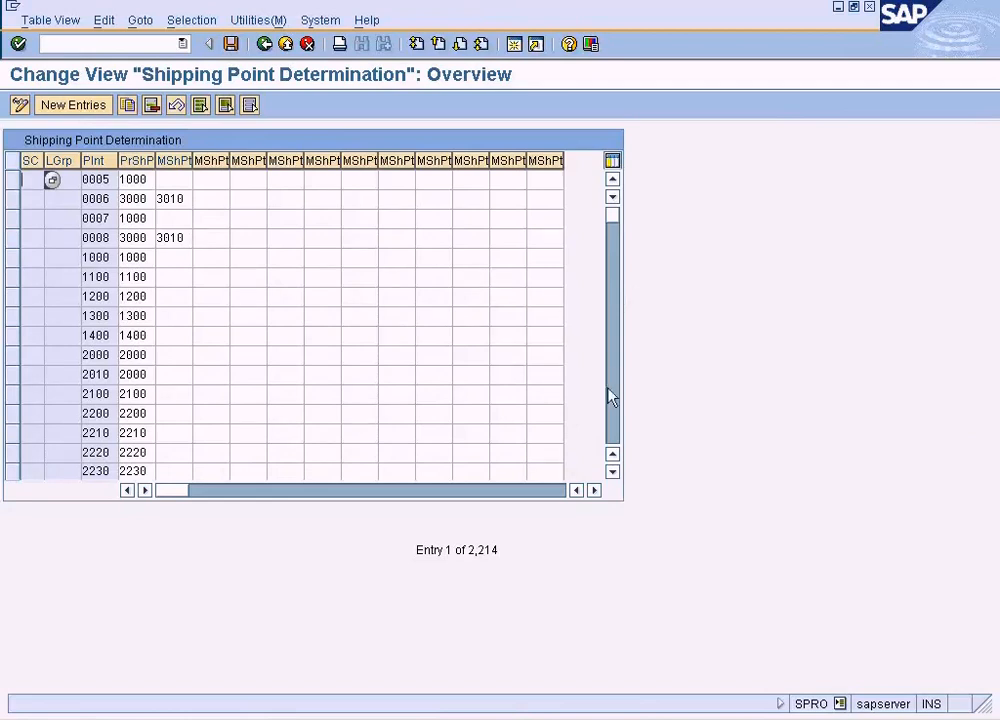
- Browse the existing shipping point determination entries and widen the SC and LGrp columns
click(615, 413)
click(615, 413)
click(615, 413)
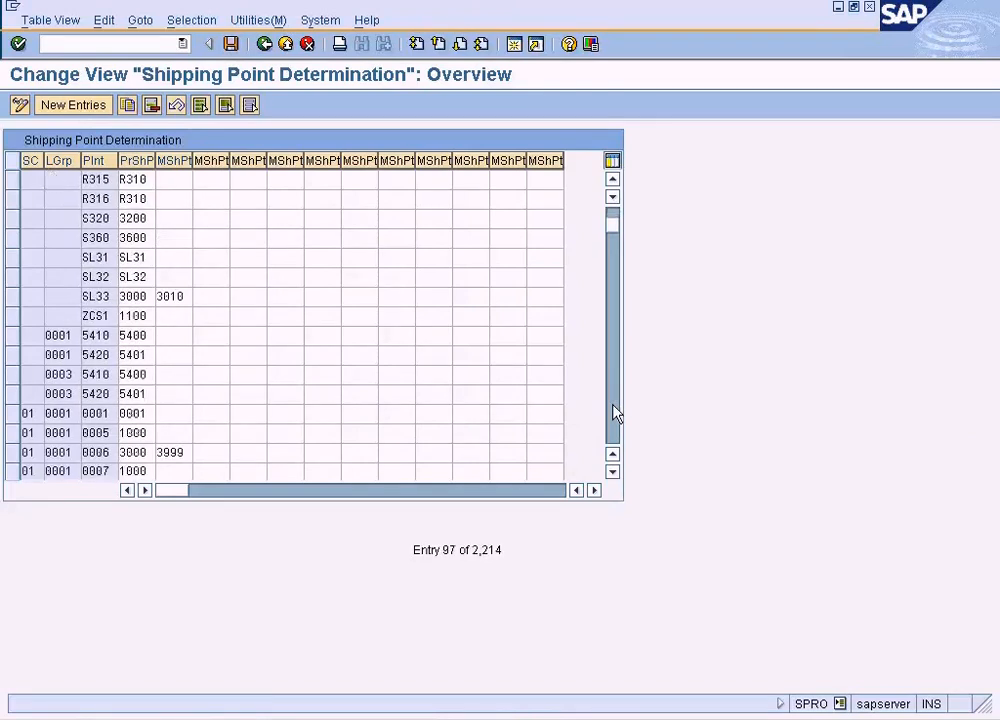
click(615, 413)
drag(614, 230, 614, 205)
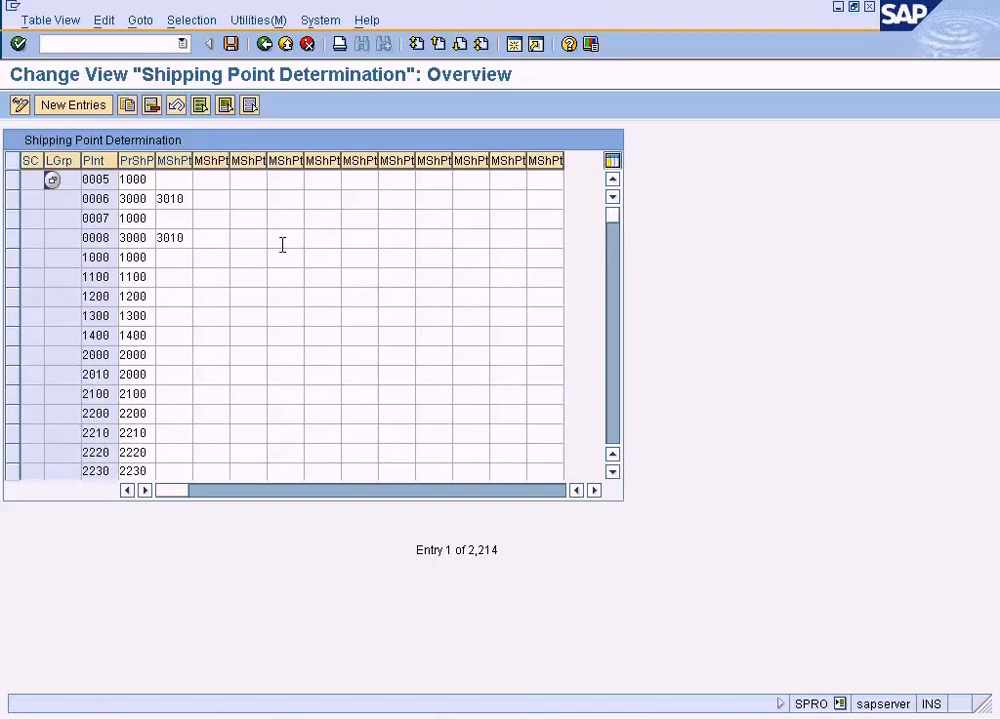
drag(43, 159, 78, 159)
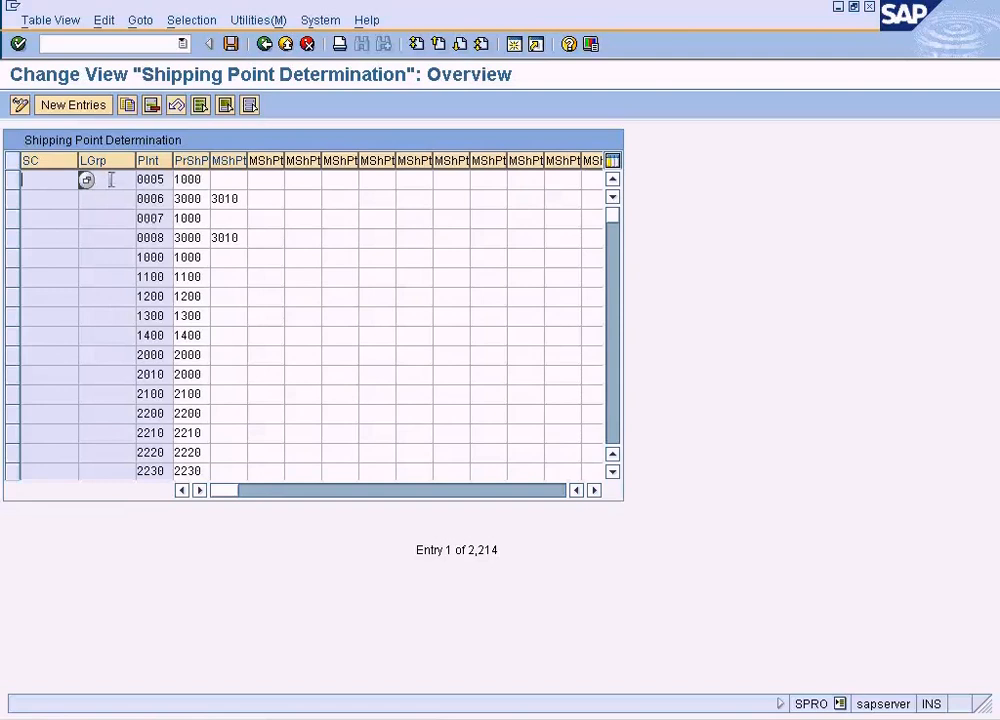
- Start a new shipping point determination entry for plant NY and look up its proposed shipping points
click(73, 104)
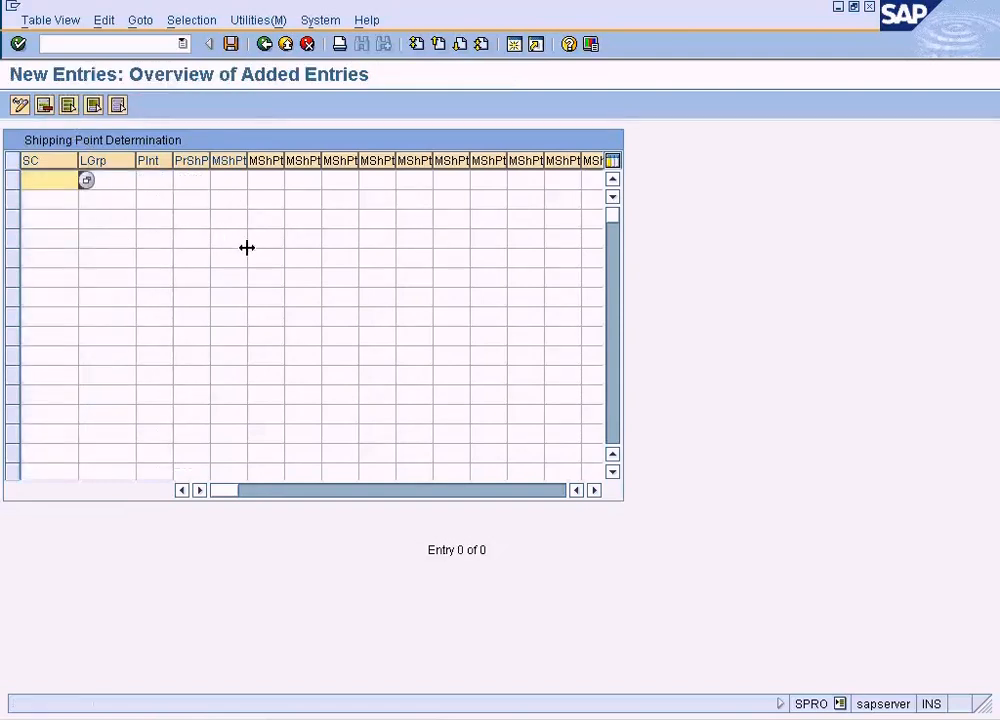
click(143, 178)
text(NY)
key(Tab)
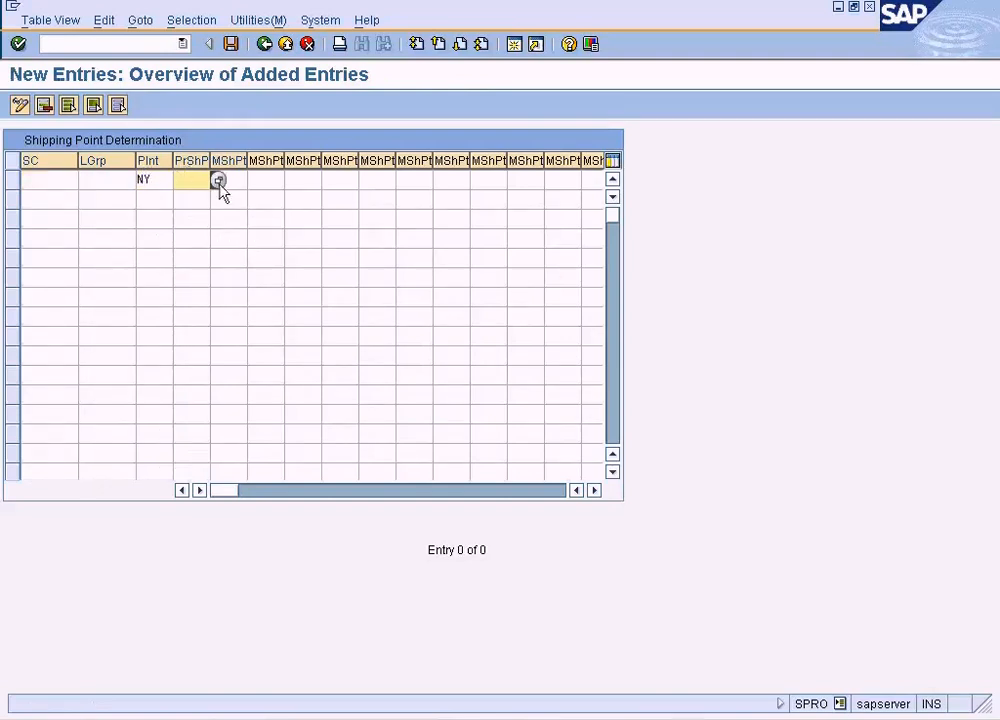
click(218, 180)
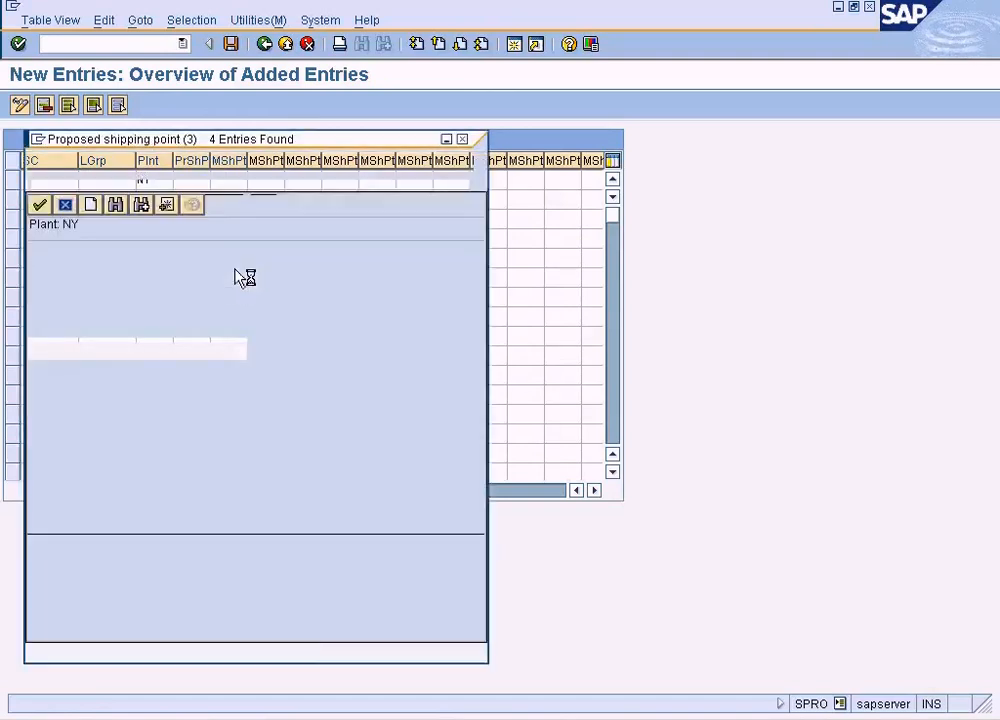
click(467, 140)
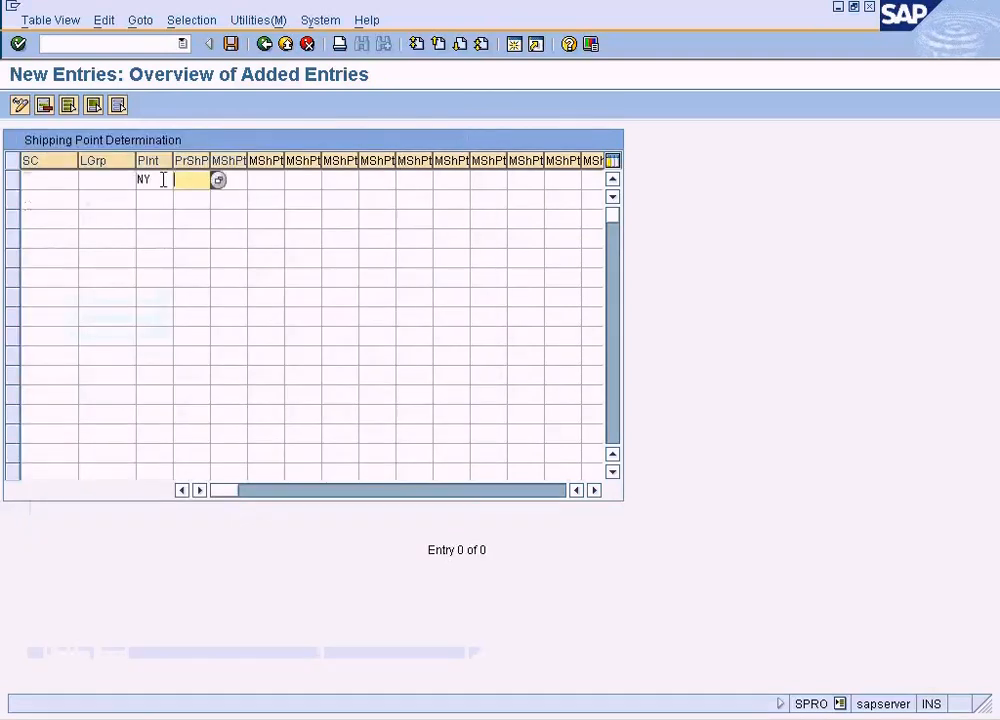
- Change the new entry's plant to DALL, look up its proposed shipping points and leave without saving the entry
drag(163, 180, 128, 179)
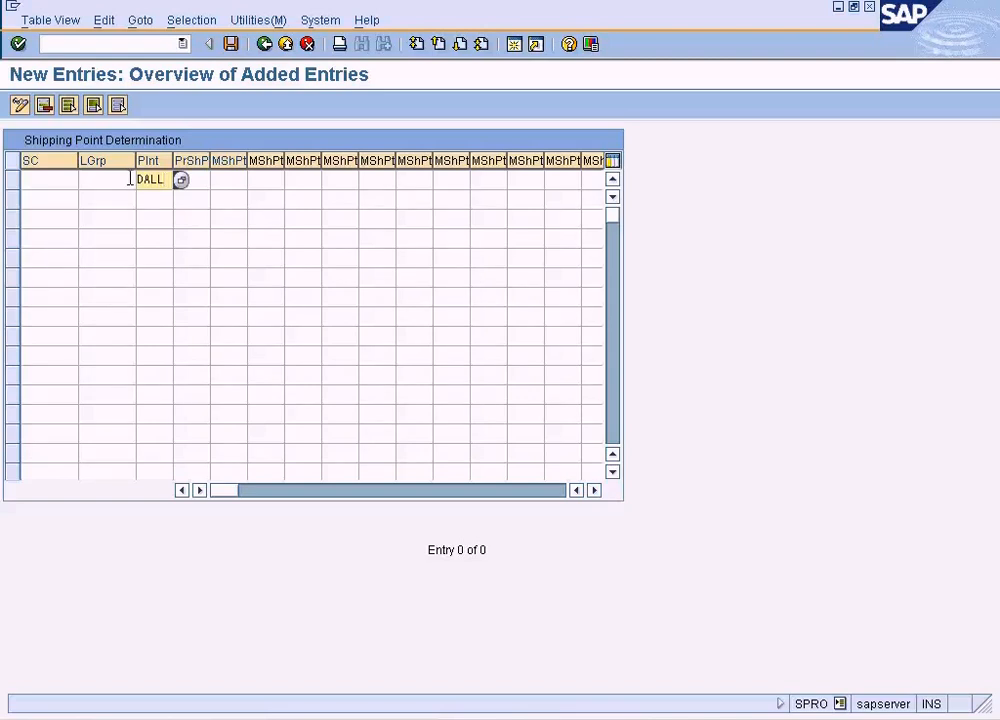
text(DALL)
click(195, 181)
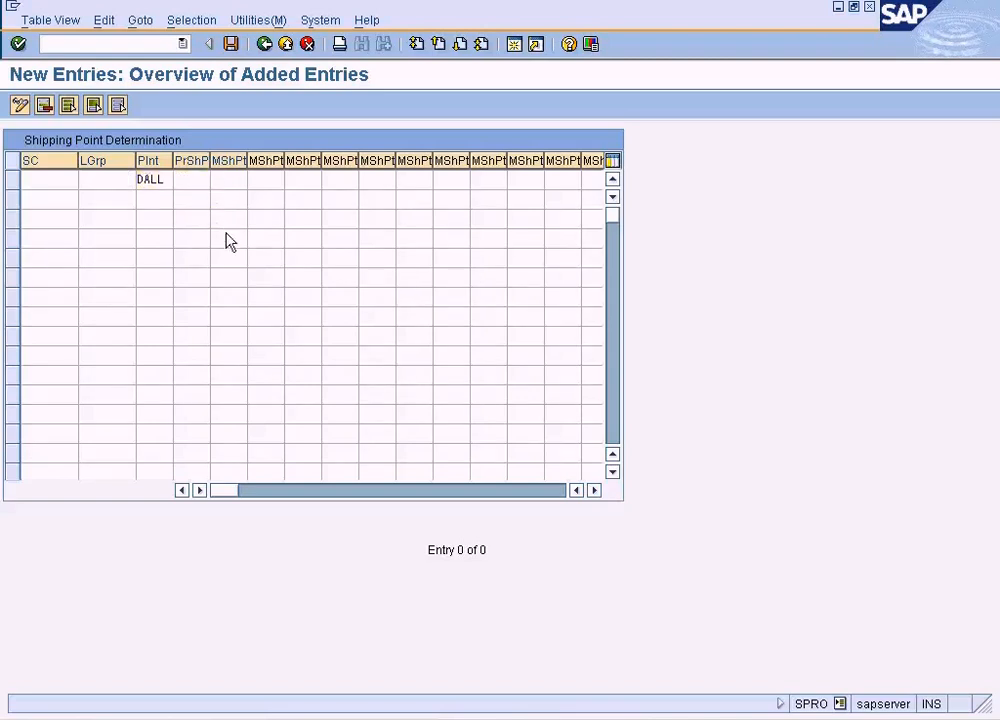
key(F4)
click(42, 342)
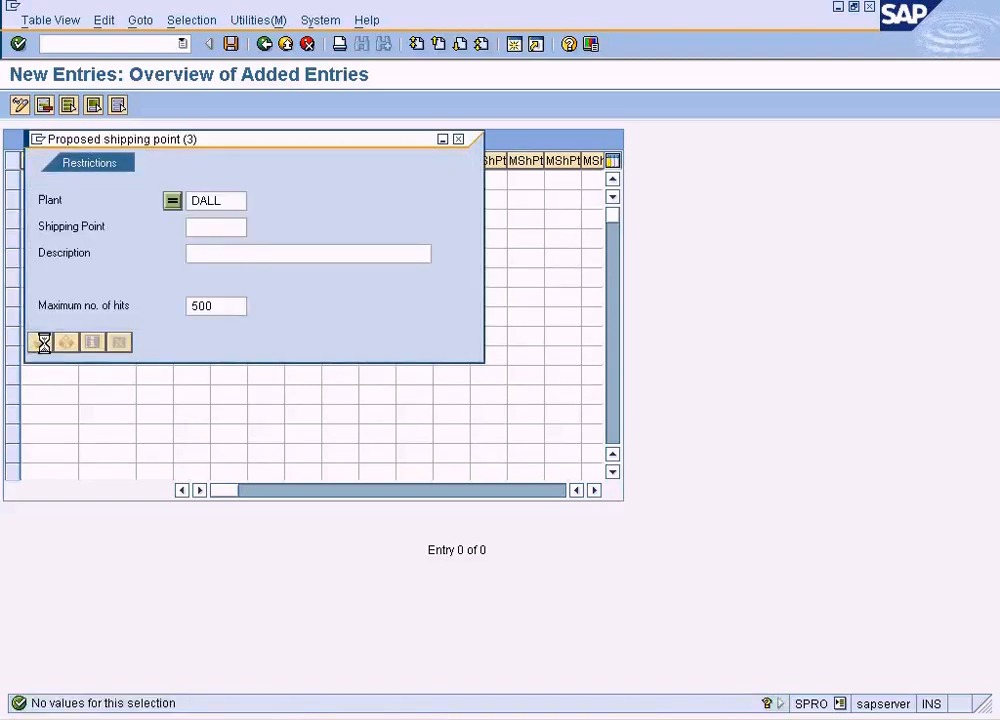
click(118, 342)
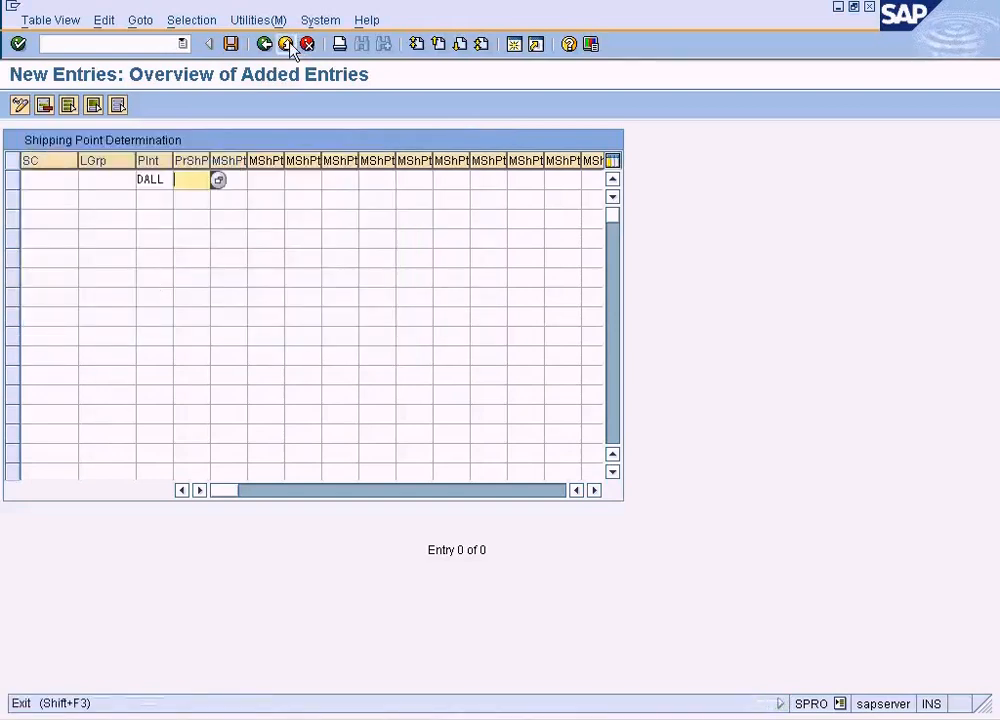
click(287, 45)
click(344, 337)
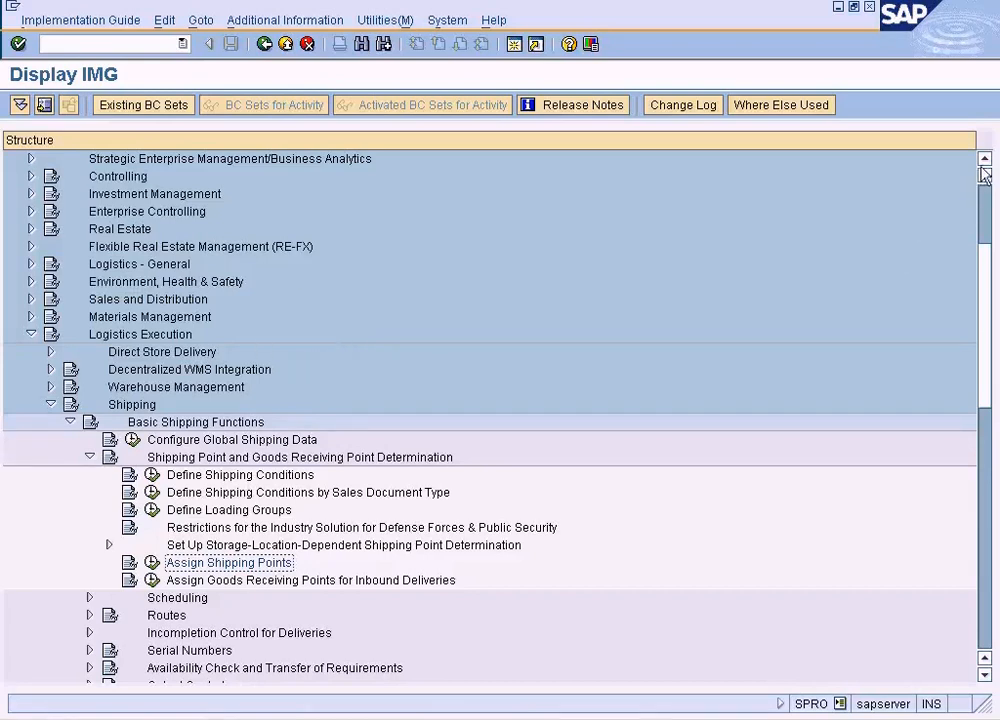
- Open the shipping point definition under Enterprise Structure, Definition, Logistics Execution
scroll(981, 165, up, 5)
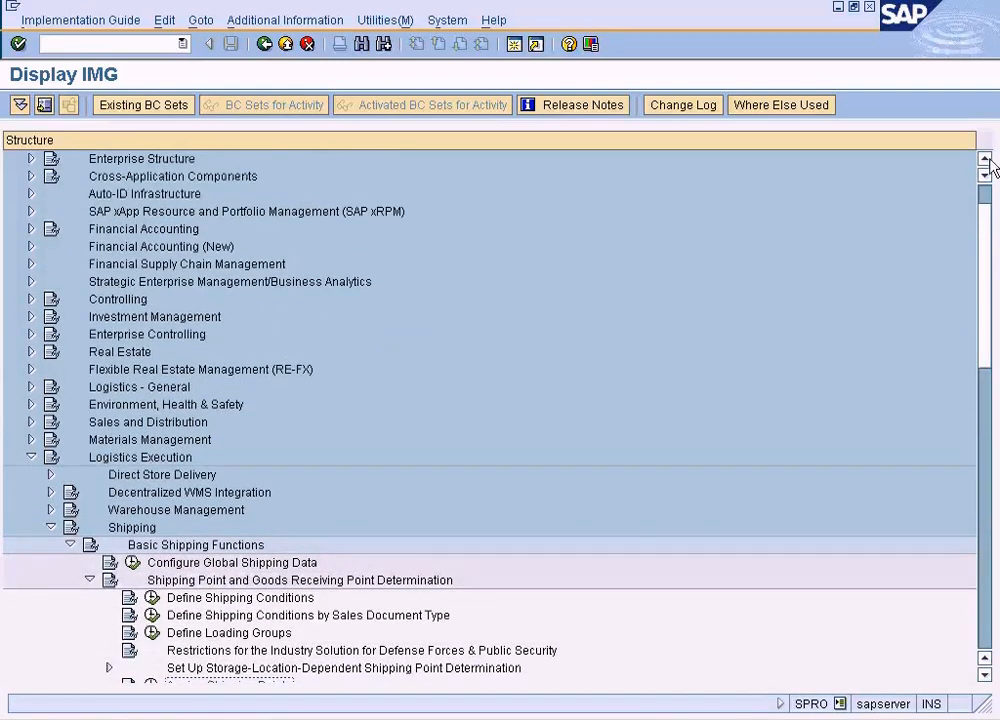
click(31, 158)
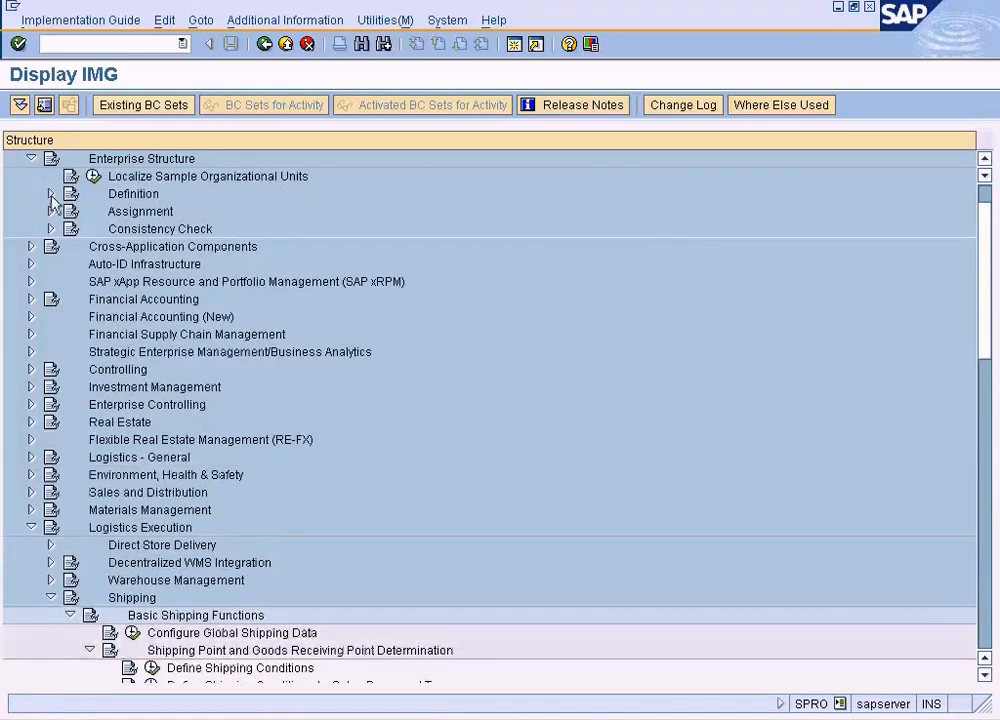
click(51, 193)
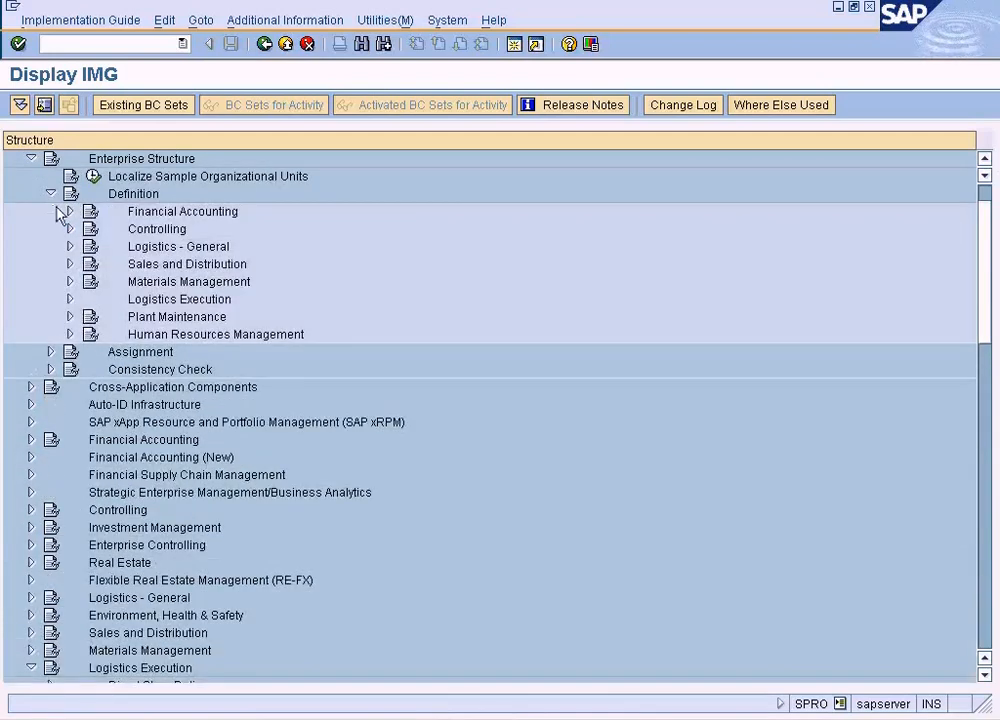
click(70, 265)
click(70, 264)
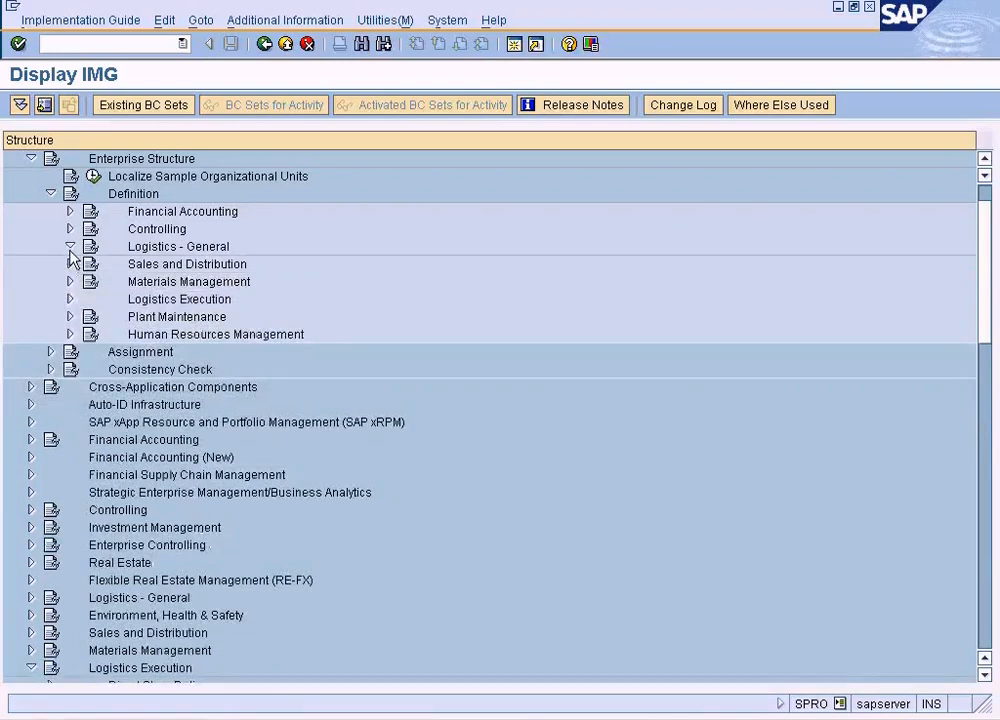
click(70, 246)
click(70, 247)
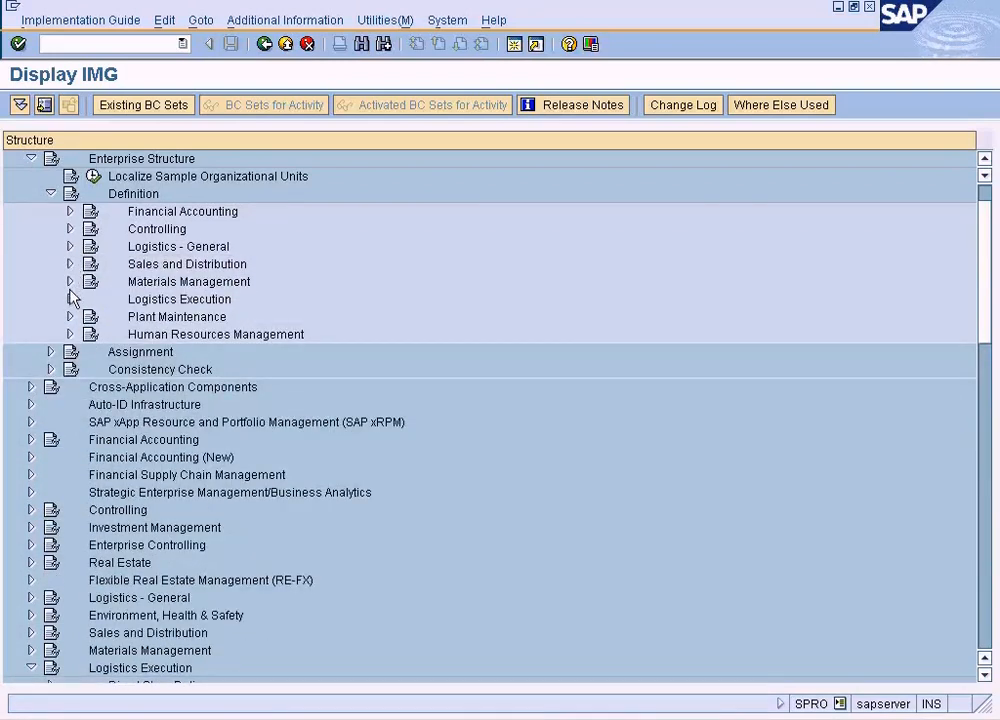
click(70, 299)
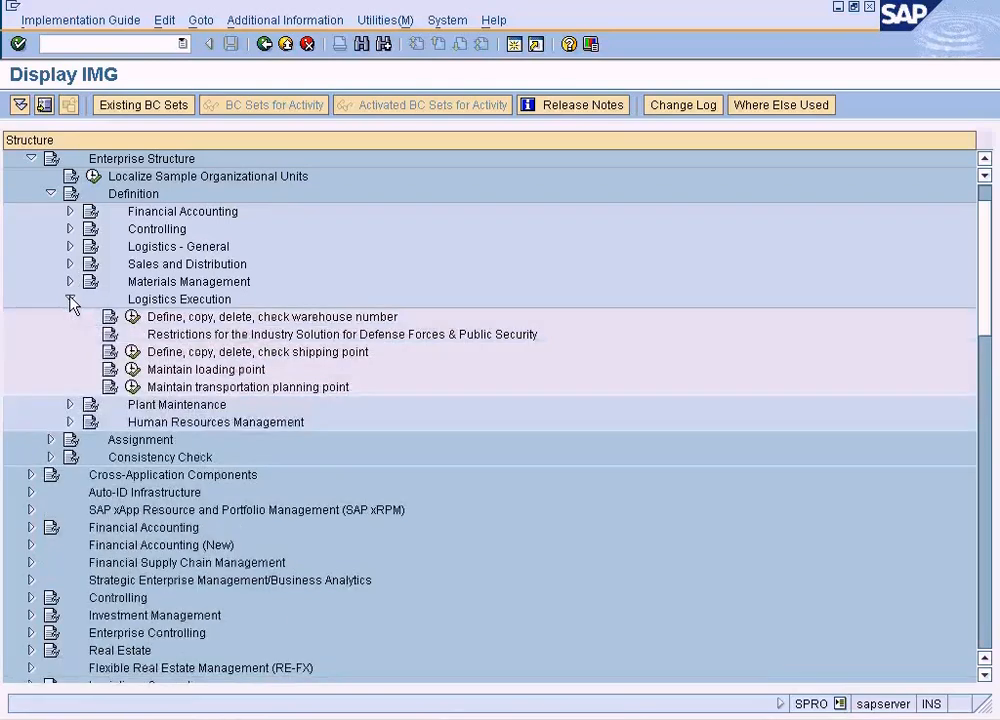
click(132, 352)
double_click(178, 207)
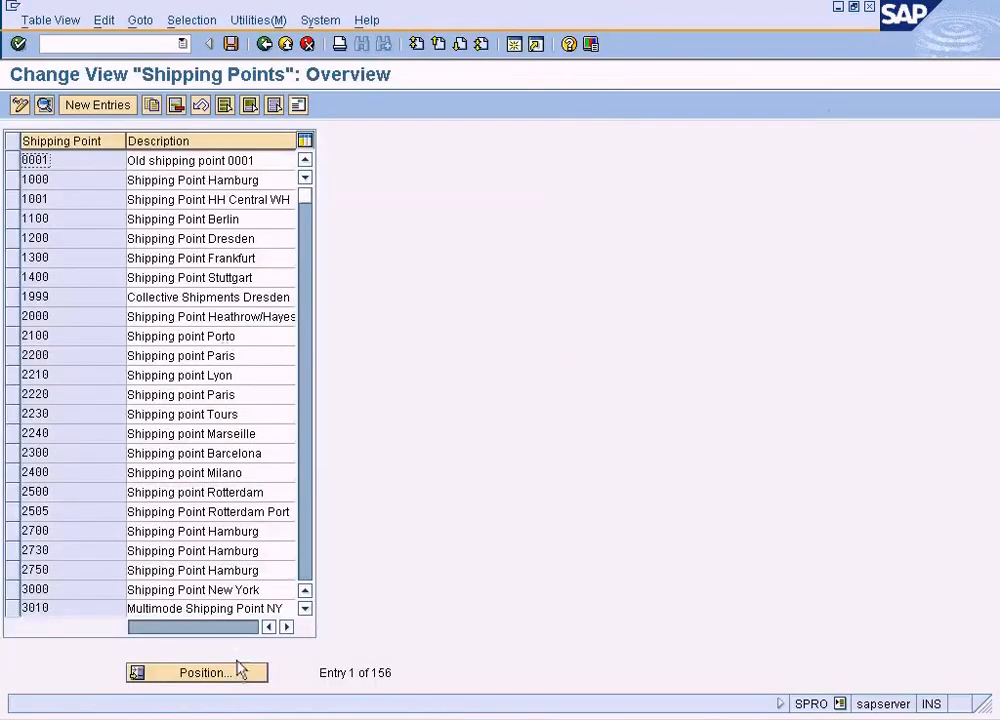
- Browse the list of existing shipping points through to its end and back to the first entry
click(311, 569)
click(311, 569)
click(311, 569)
click(311, 569)
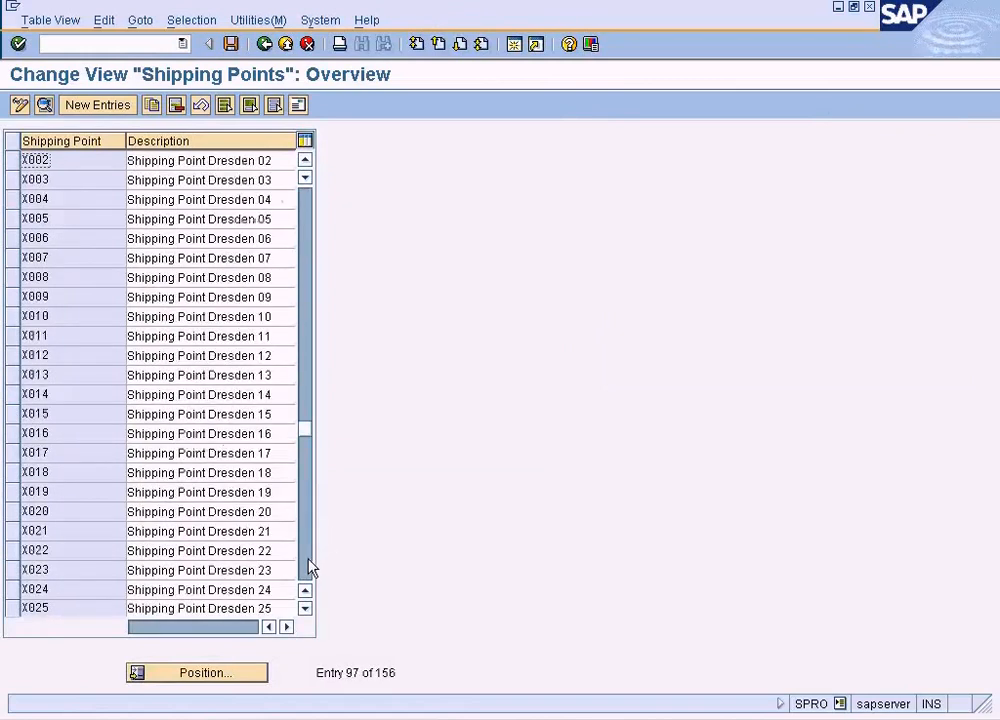
click(311, 569)
click(311, 569)
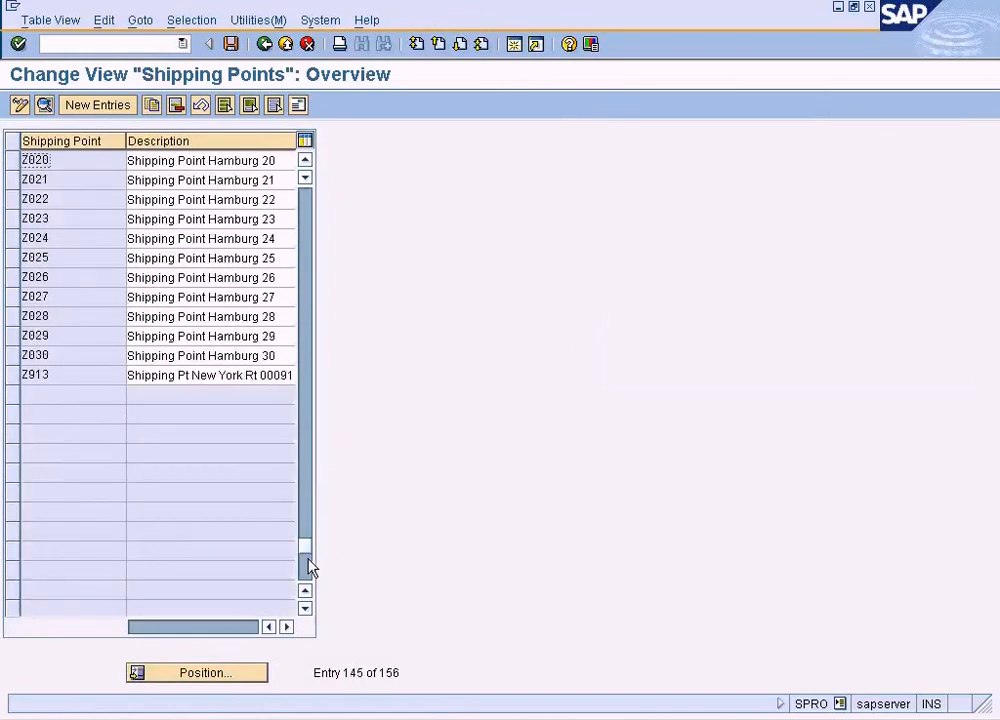
click(305, 212)
click(305, 212)
click(304, 207)
click(304, 207)
click(304, 207)
click(304, 207)
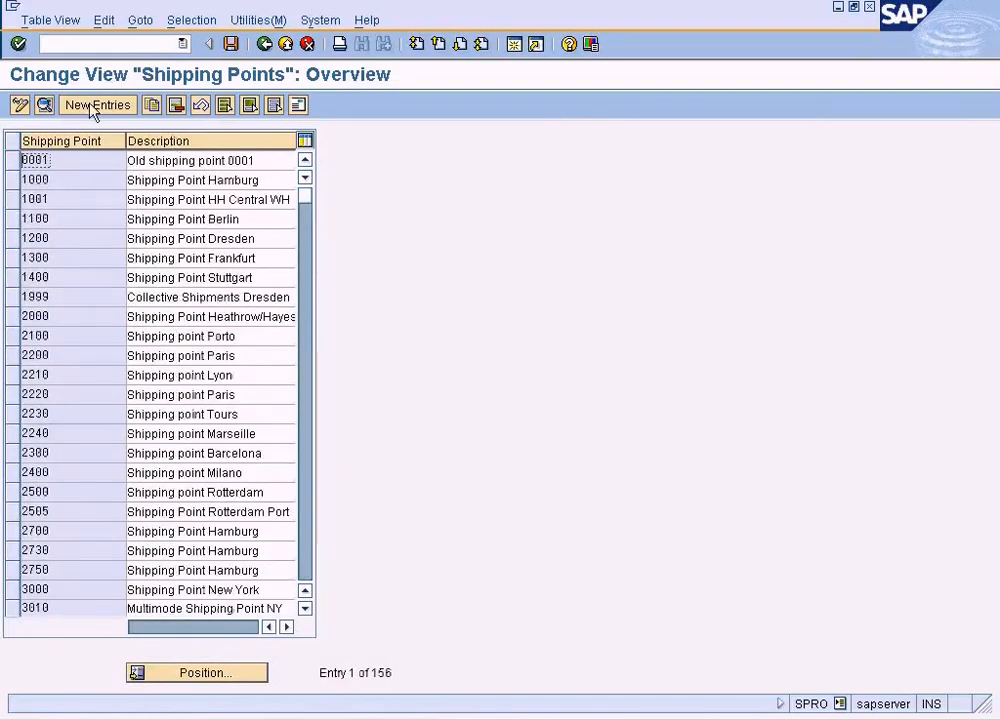
- Start a new shipping point DA described as "Dalla Airport" and assign it the US standard factory calendar
click(93, 106)
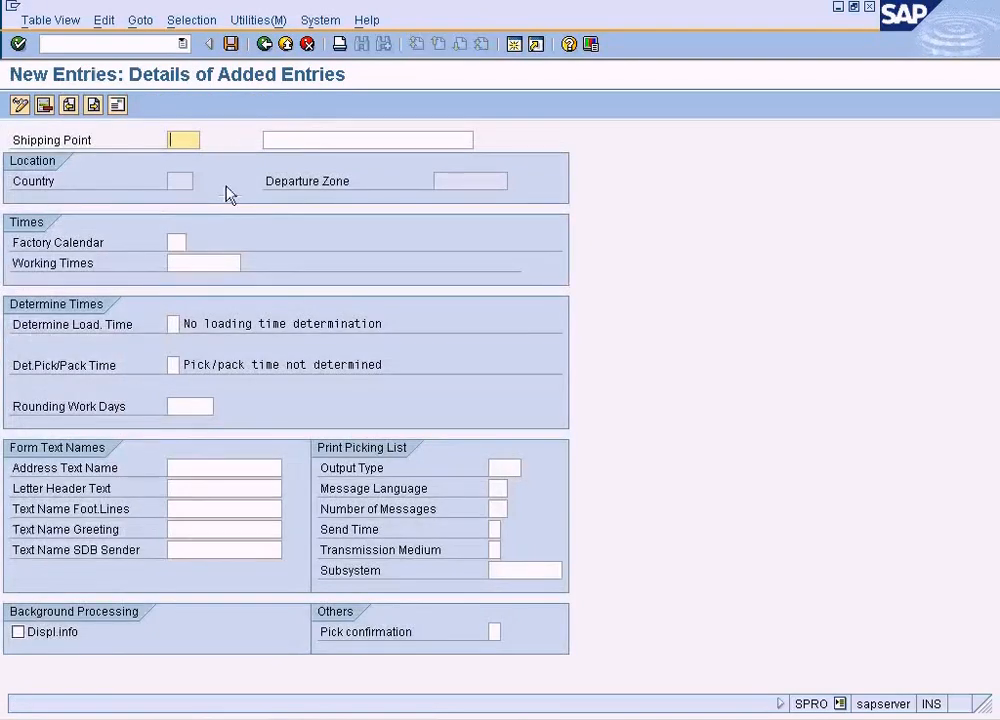
key(Tab)
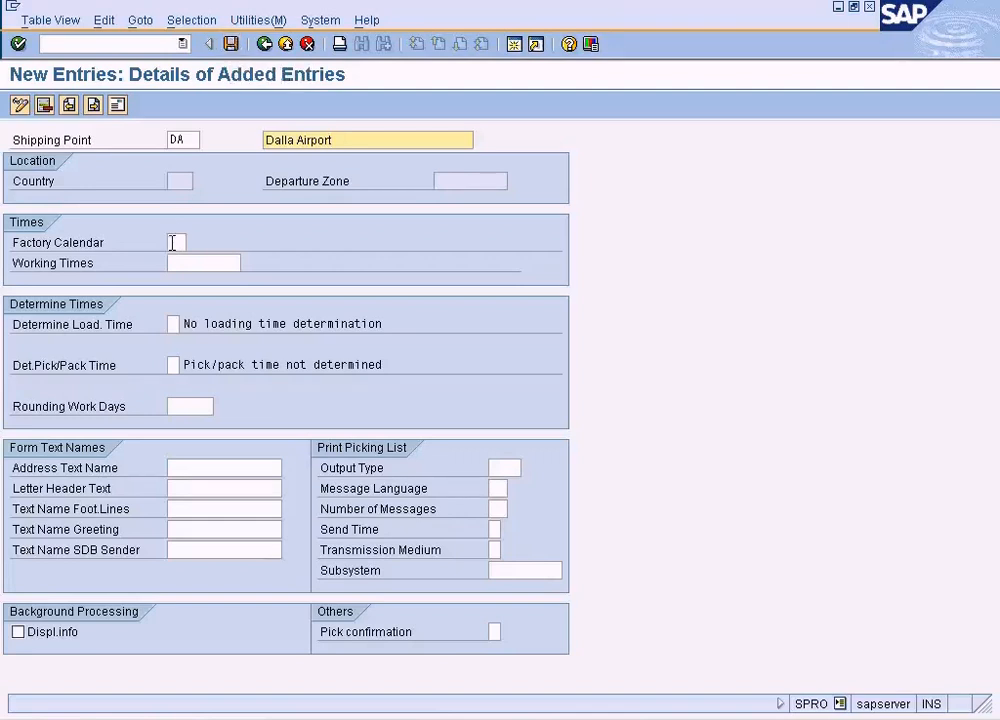
click(172, 242)
key(F4)
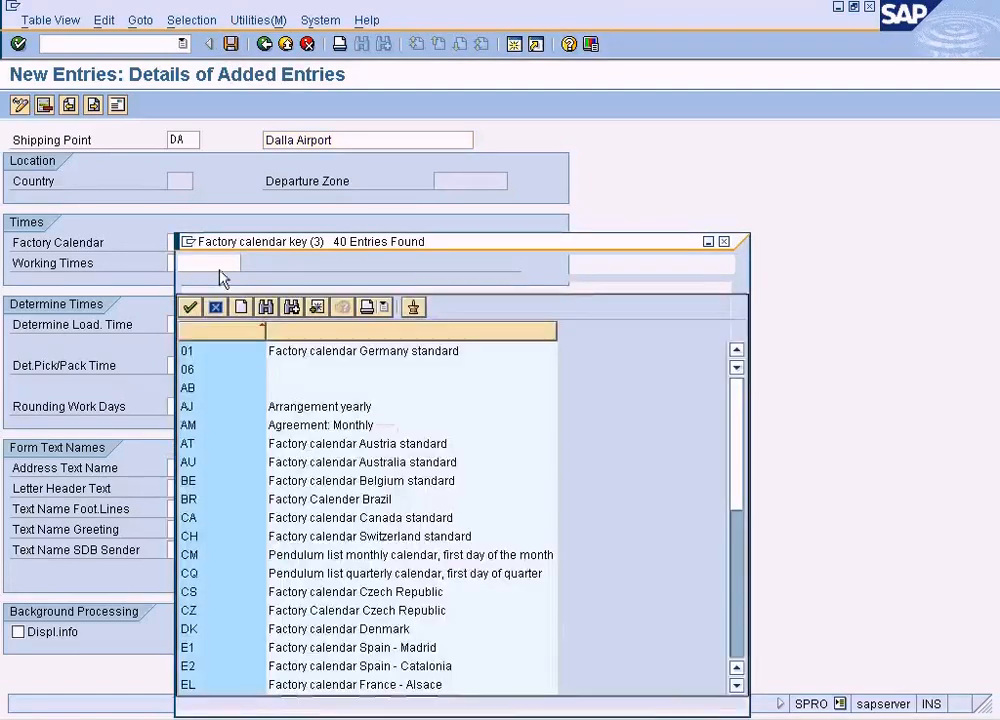
click(743, 636)
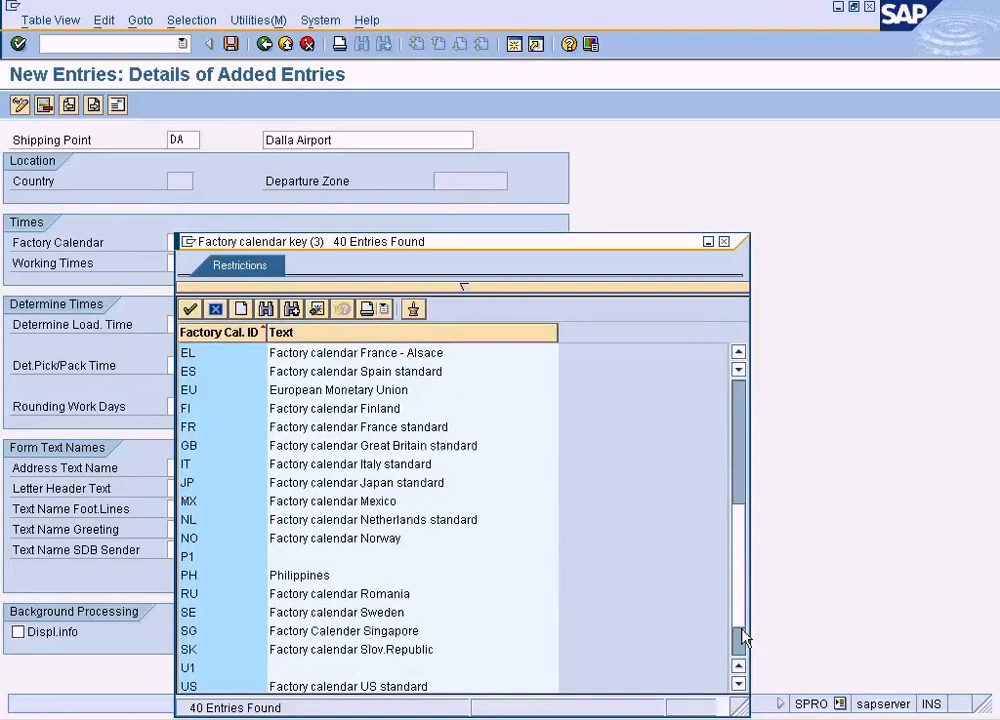
double_click(322, 687)
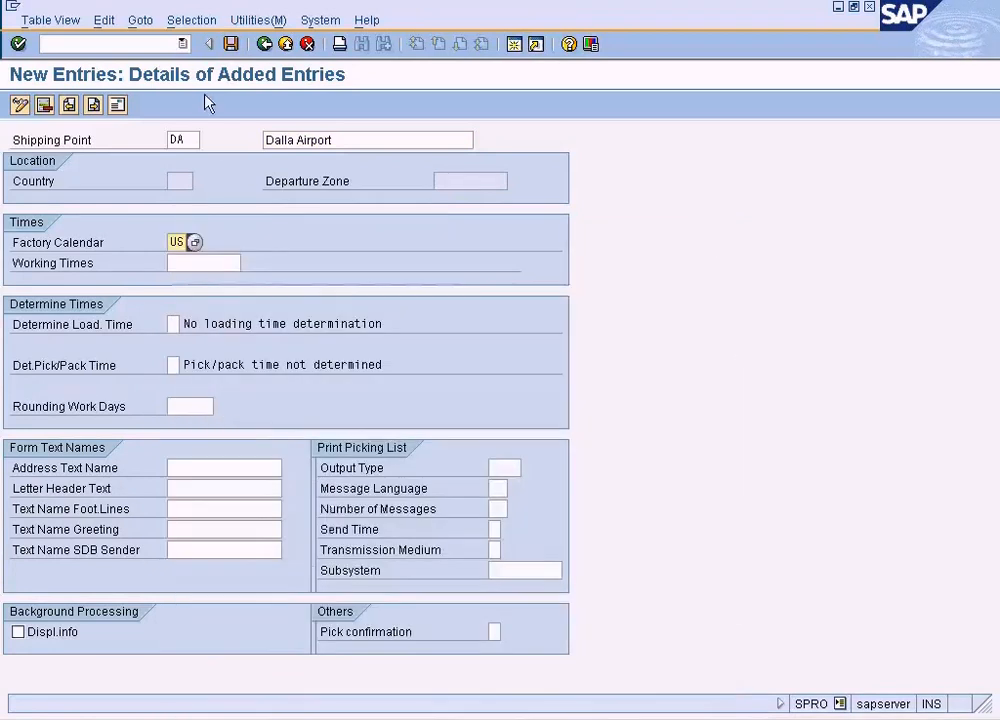
- Save the new shipping point DA with US as its address country and leave the shipping points overview
click(231, 44)
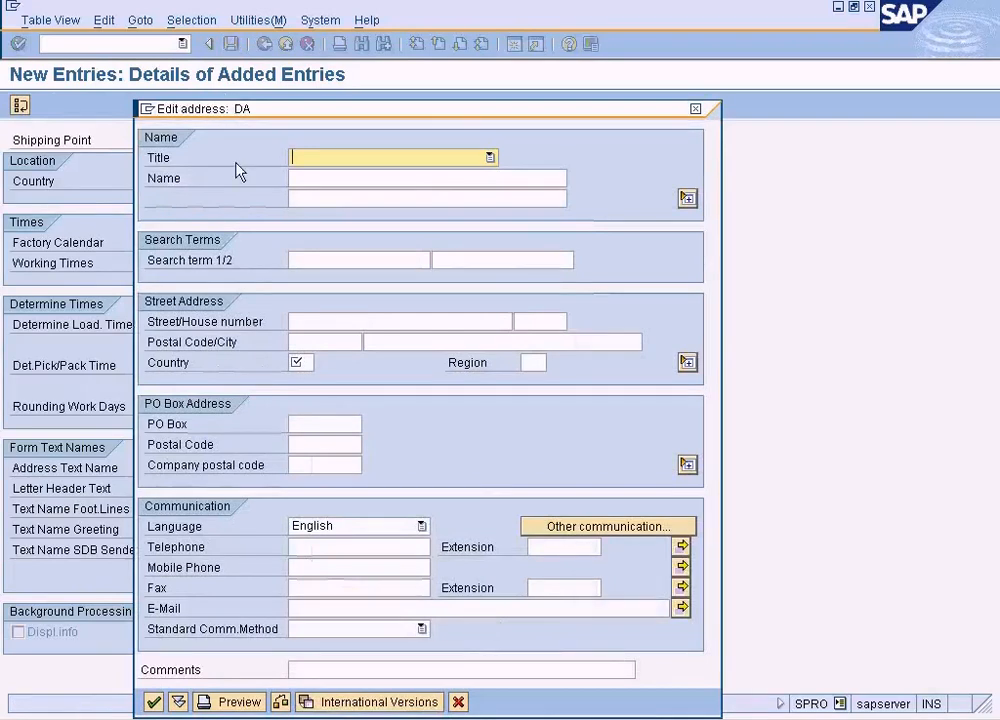
click(305, 362)
text(US)
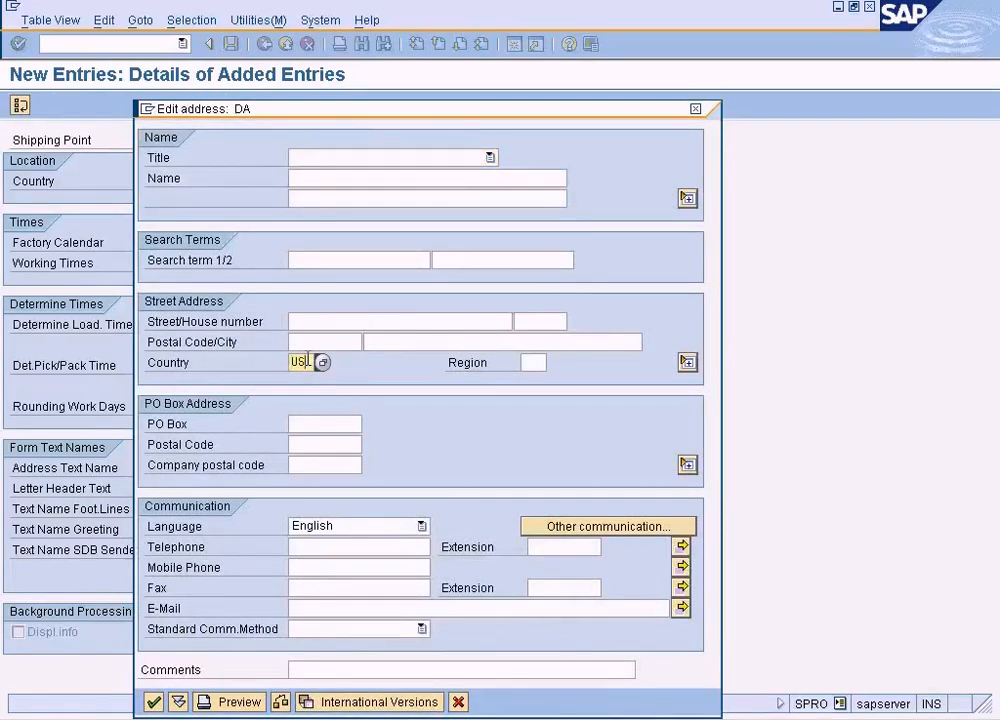
key(Return)
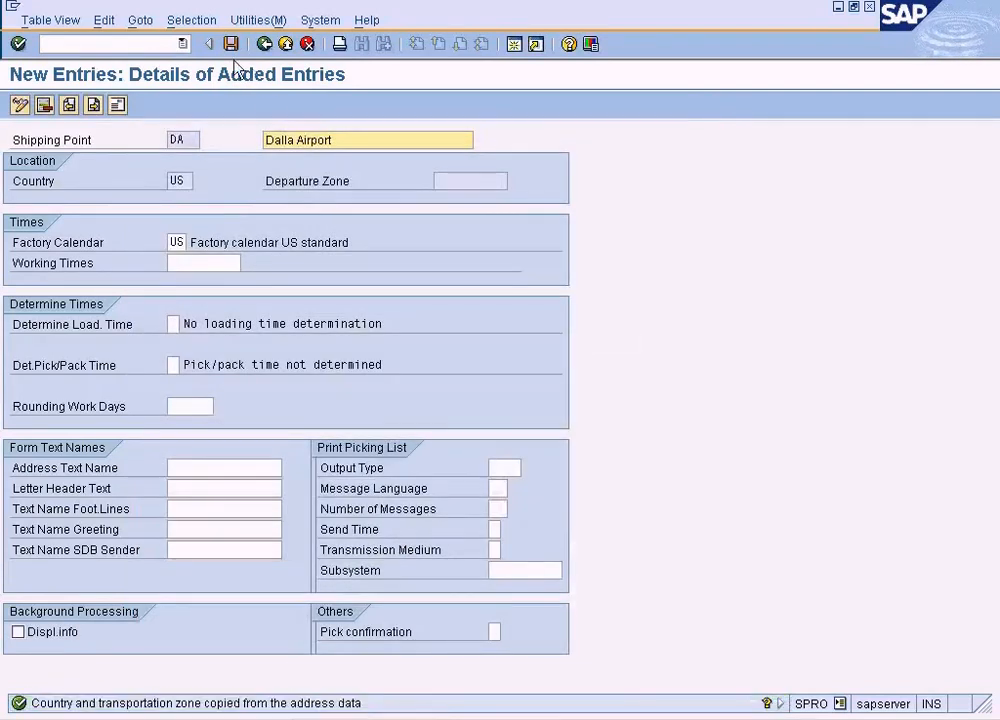
click(231, 45)
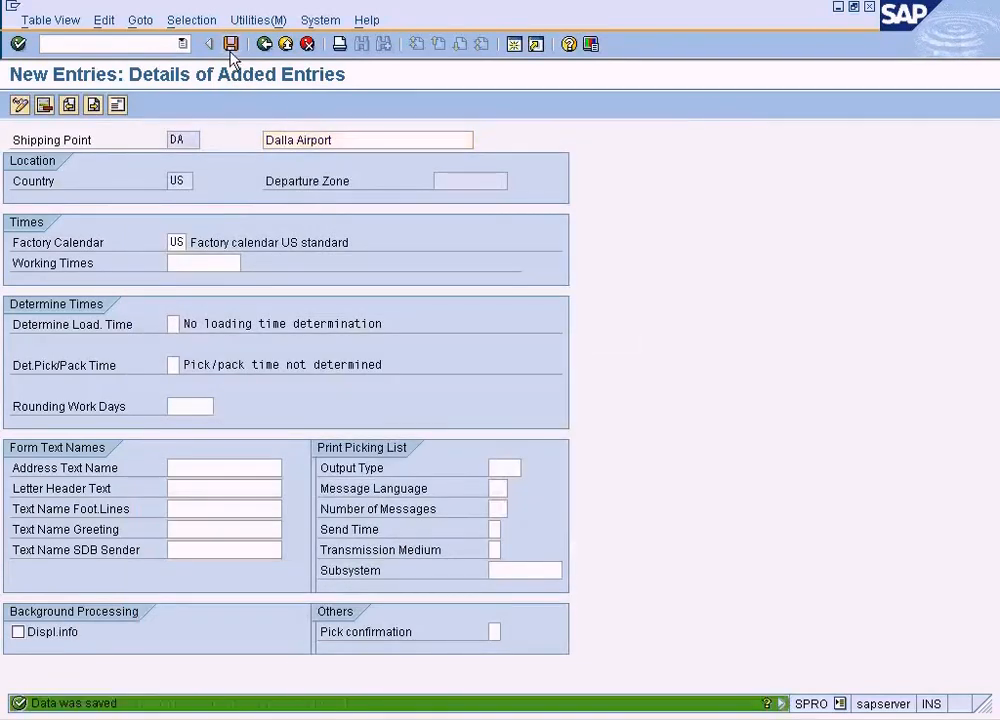
click(264, 44)
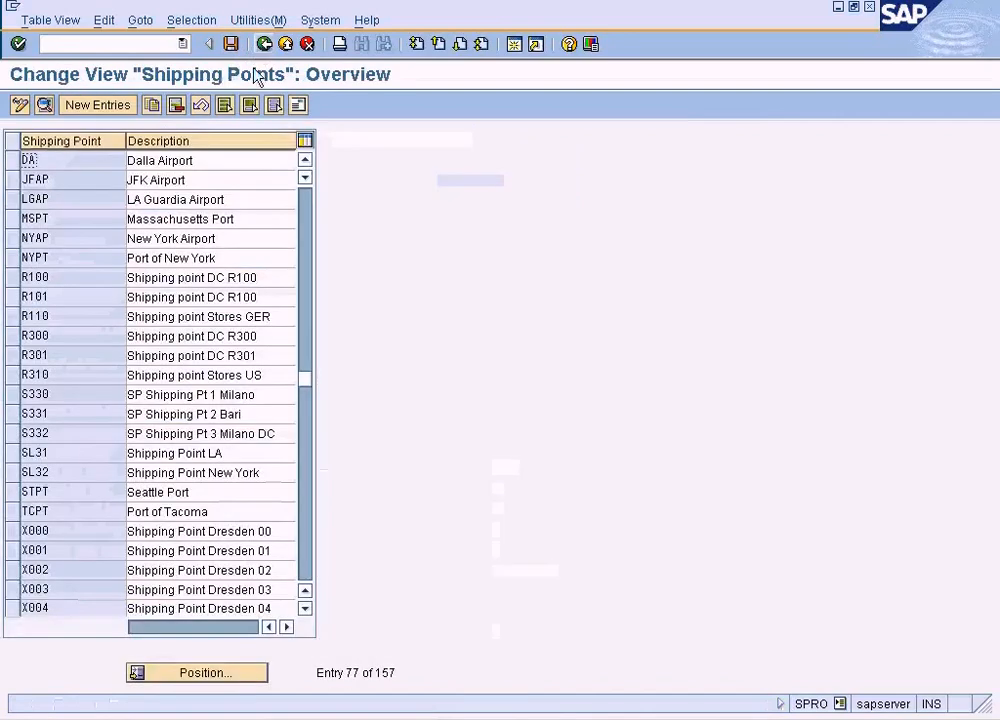
click(264, 44)
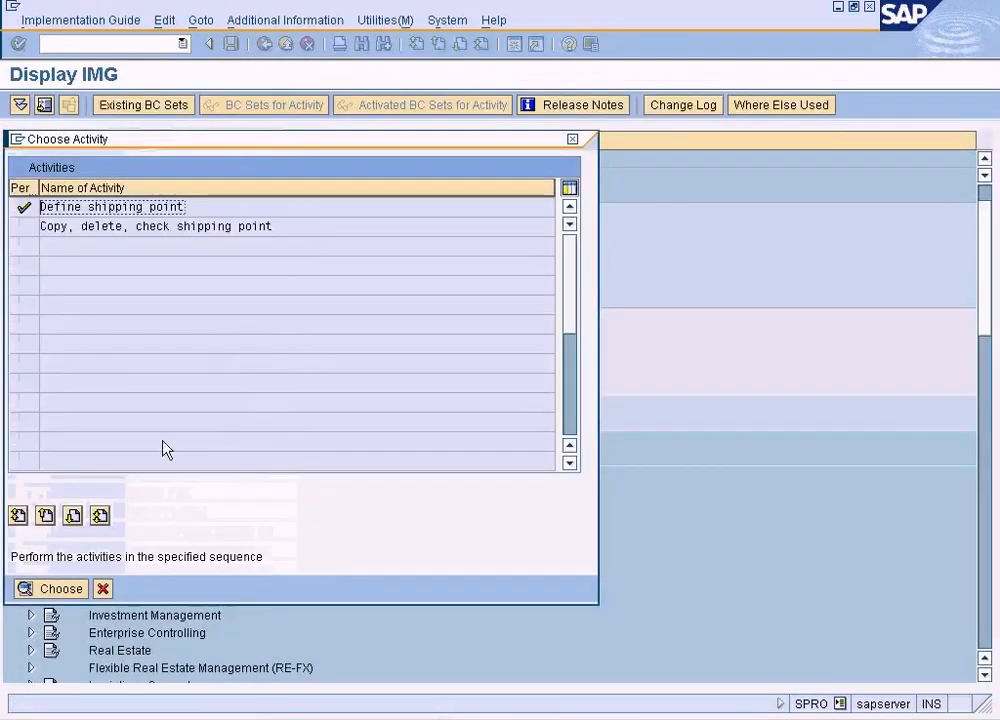
- Reopen shipping point DA, correct its description to "Dallas Airport", save it and return to the implementation guide
double_click(129, 206)
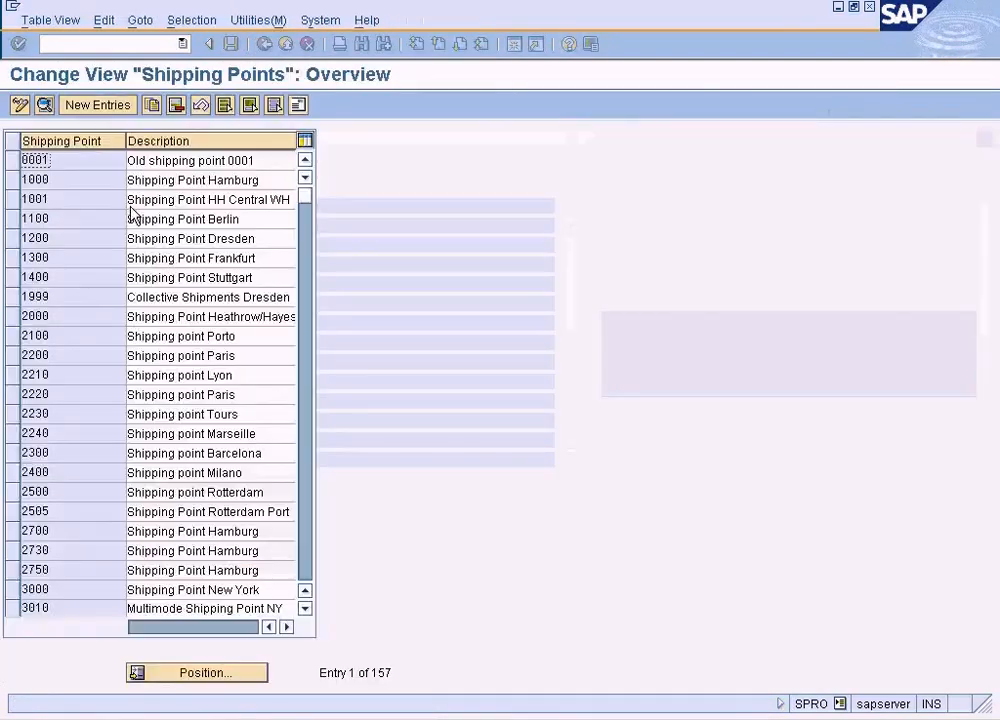
click(204, 676)
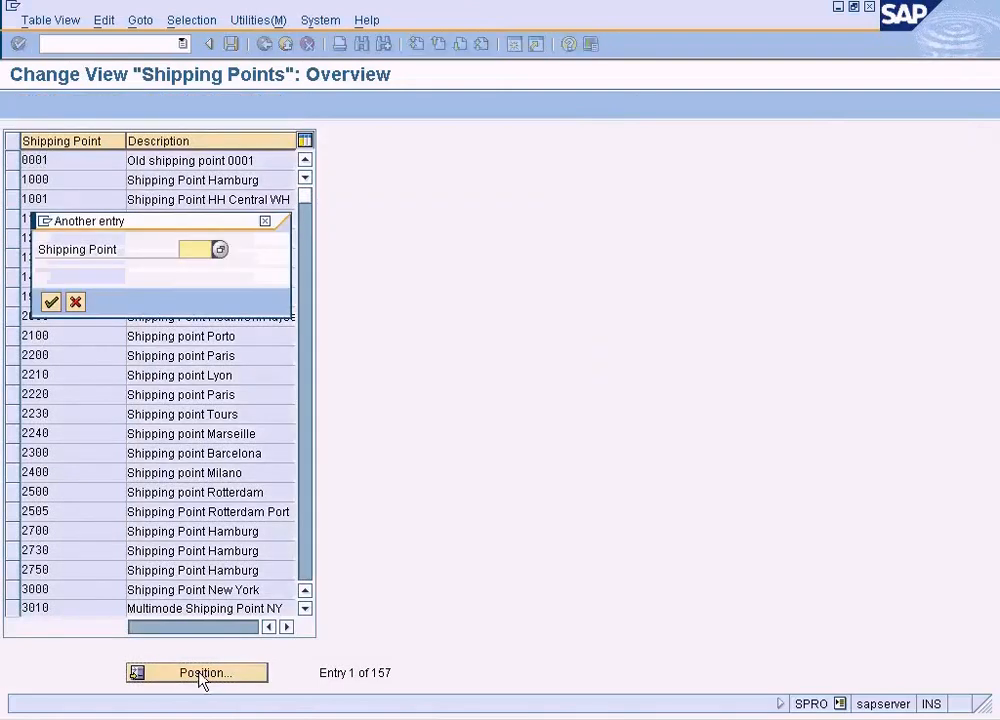
key(Return)
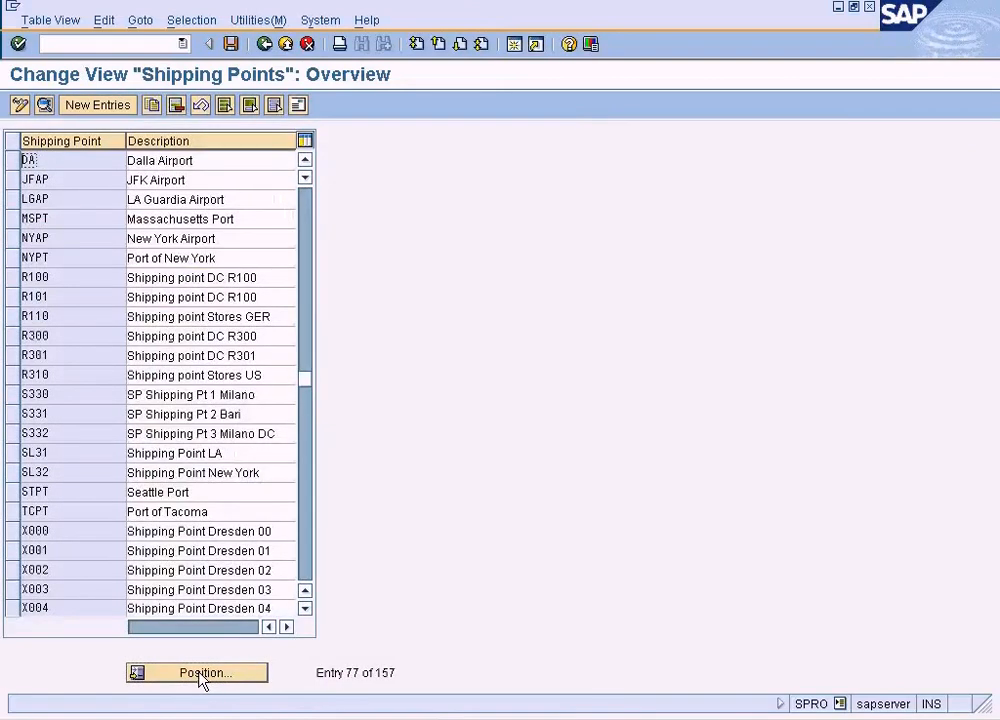
double_click(191, 161)
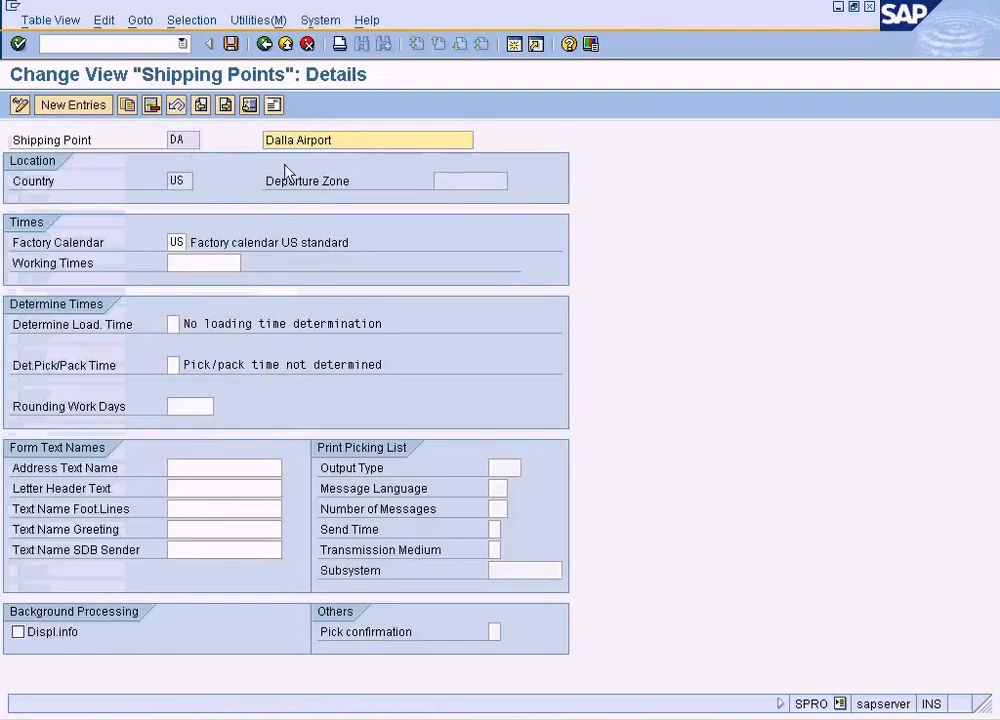
text(s)
click(231, 44)
click(264, 44)
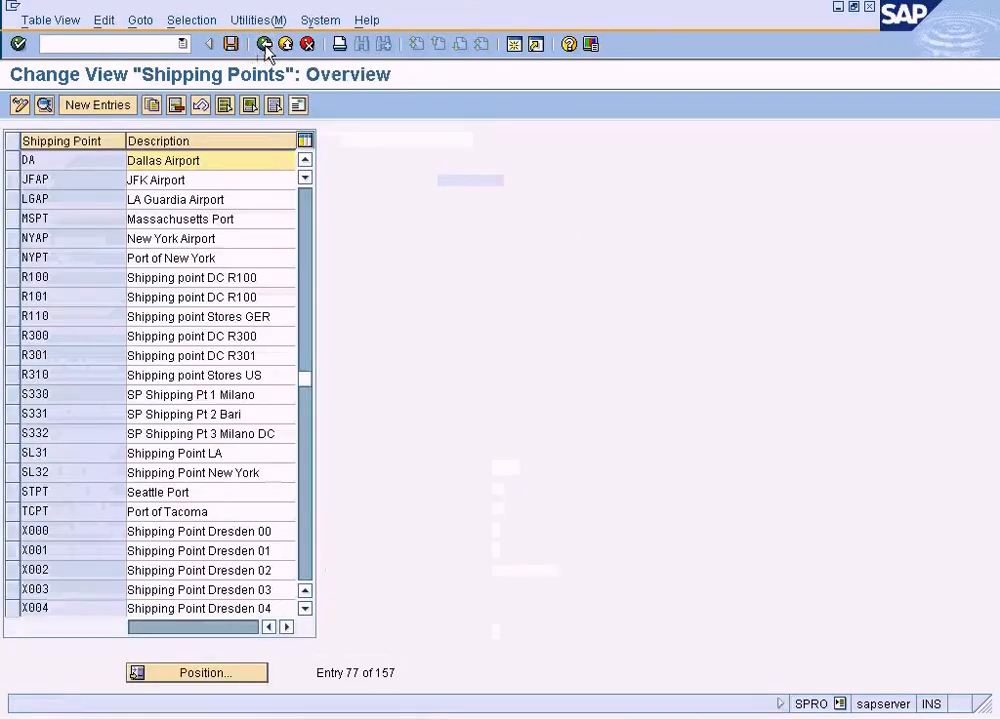
click(264, 44)
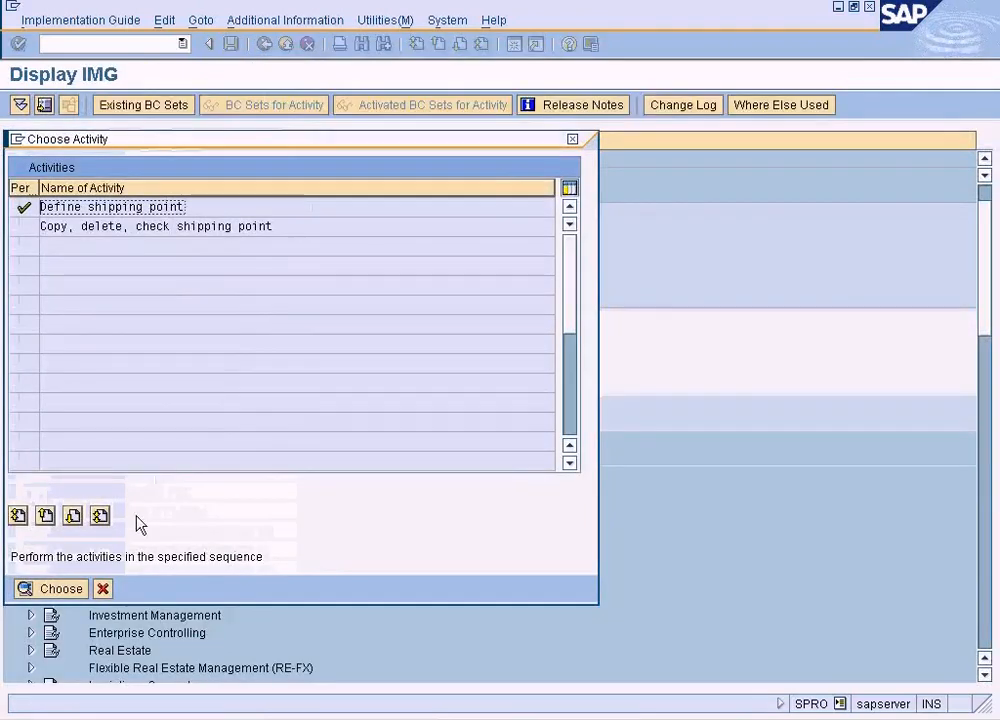
click(103, 589)
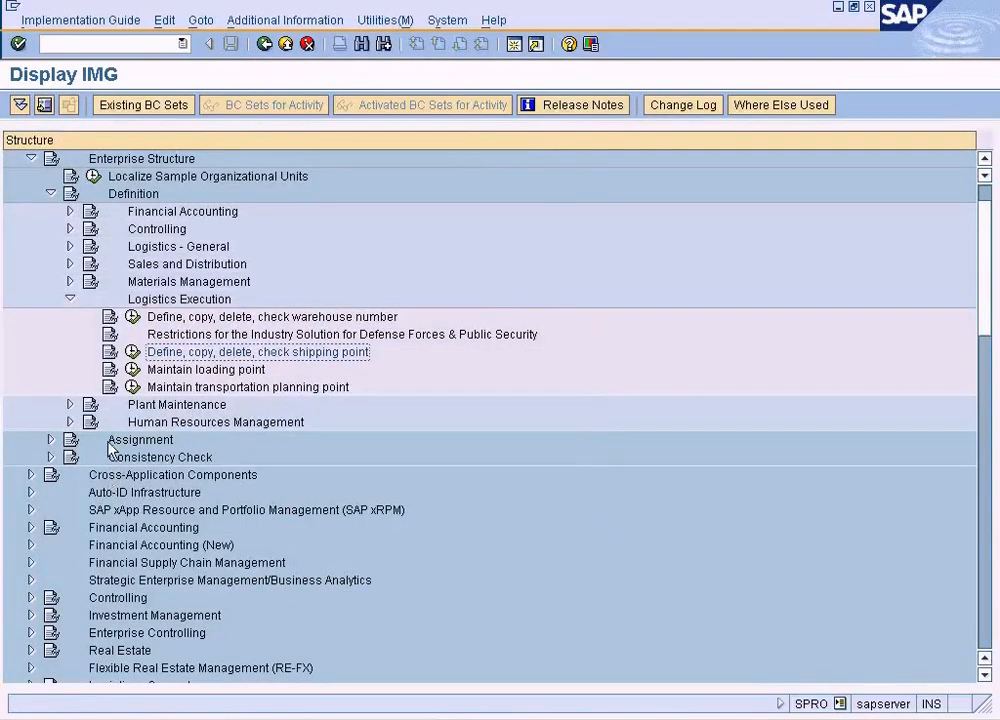
- Open the shipping point to plant assignment under Assignment, Logistics Execution, and locate plant DALL by searching for "dalla"
click(49, 441)
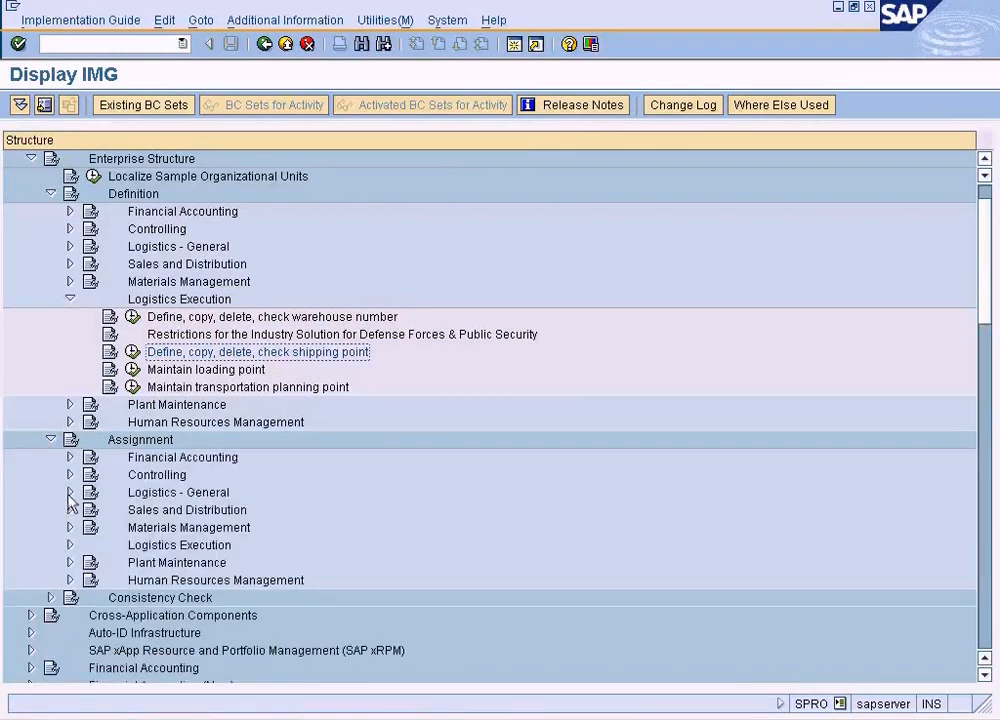
click(67, 546)
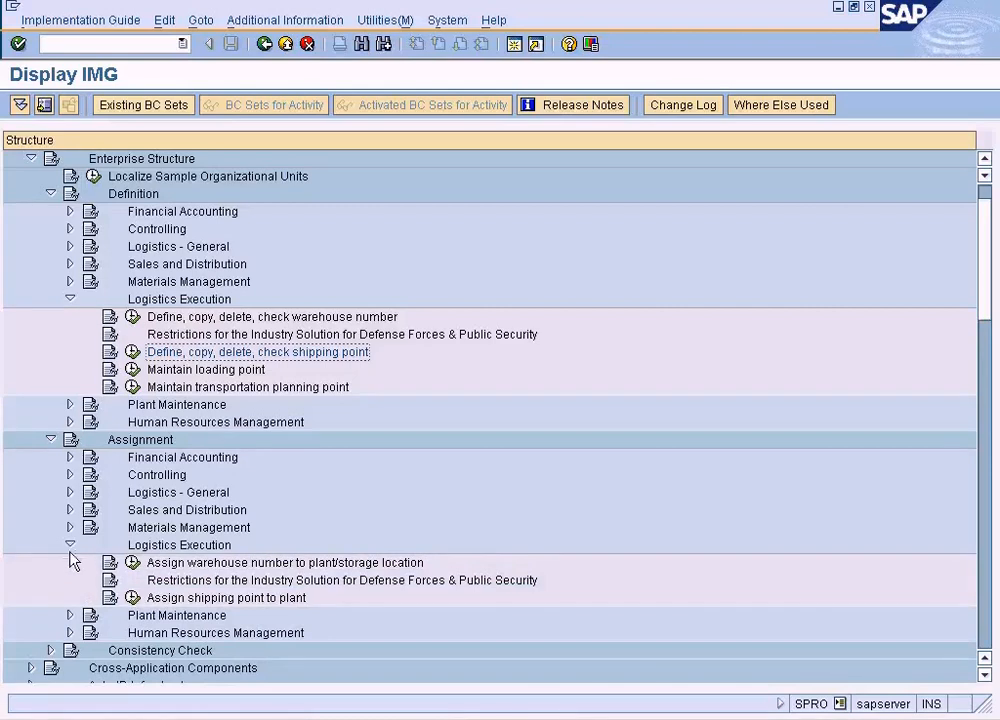
click(132, 598)
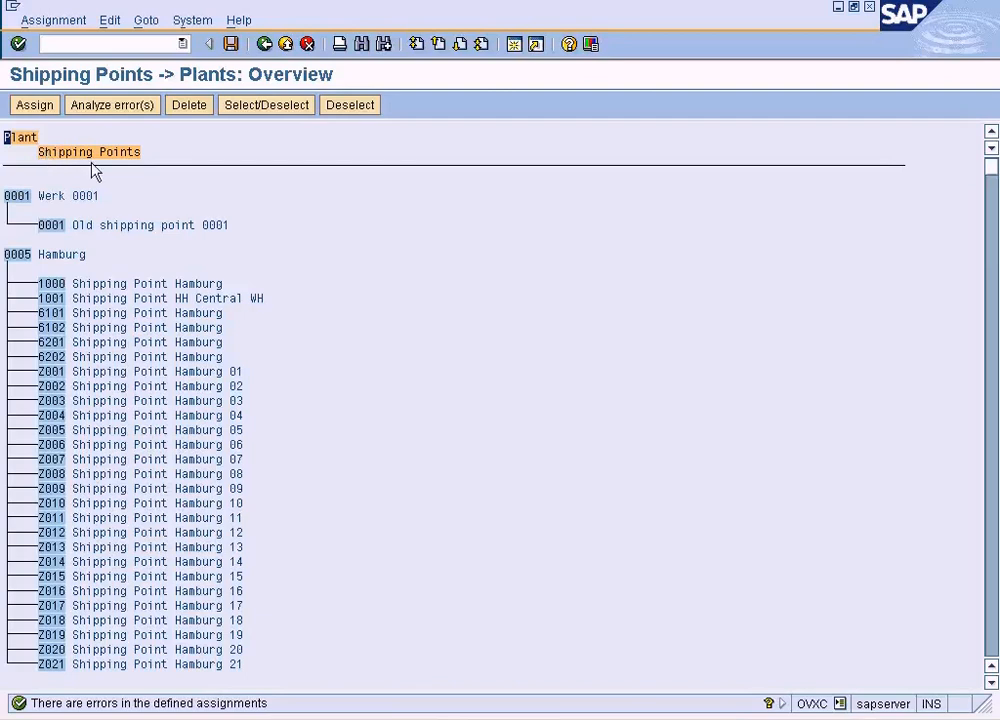
key(ctrl+f)
text(da)
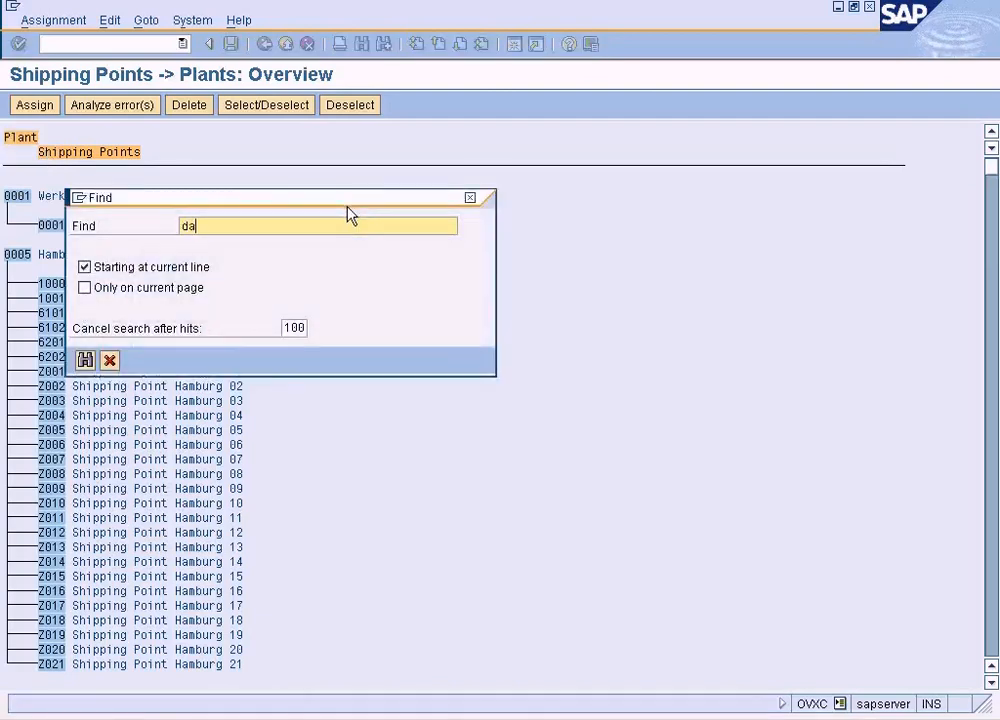
text(lla)
key(Return)
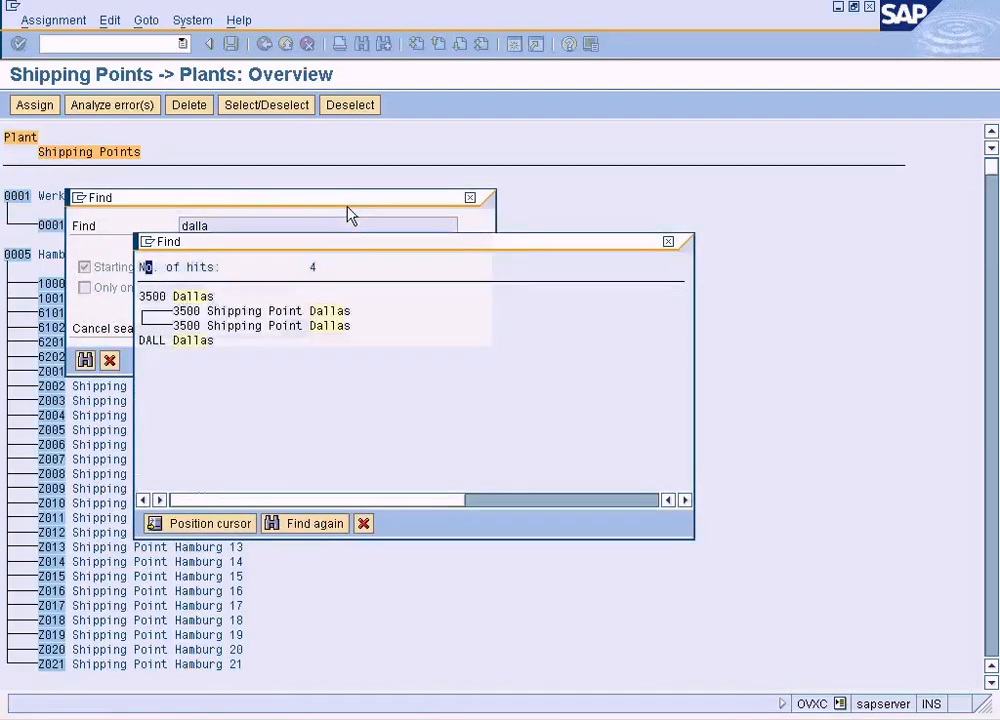
double_click(190, 350)
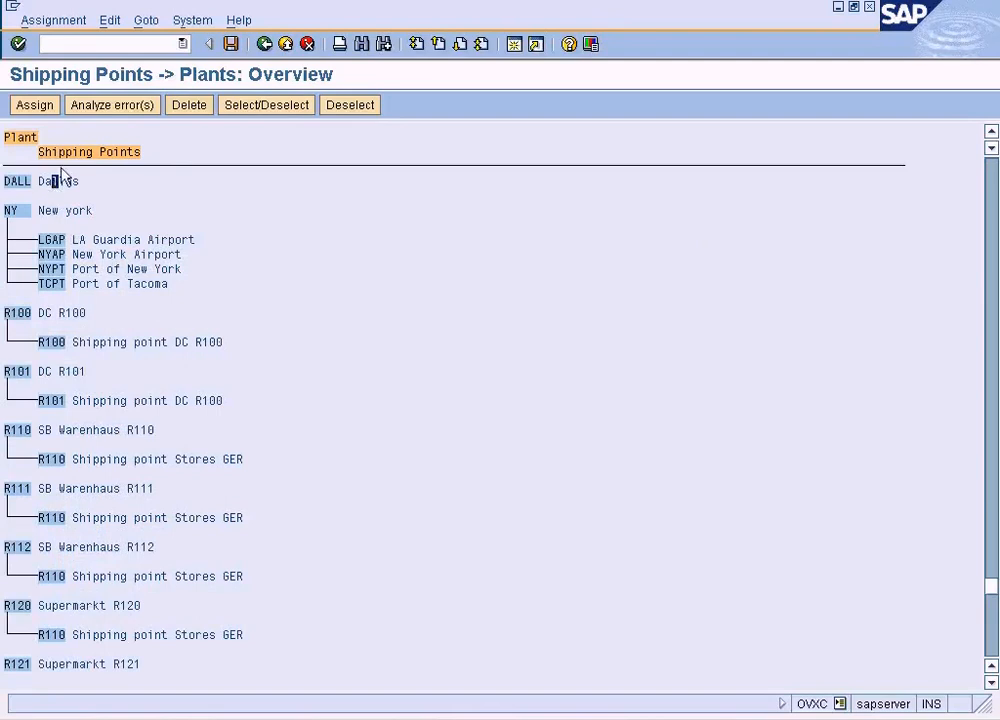
- Assign shipping point DA, found by searching for "dallas airport", to plant DALL, save and leave the assignment overview
click(45, 106)
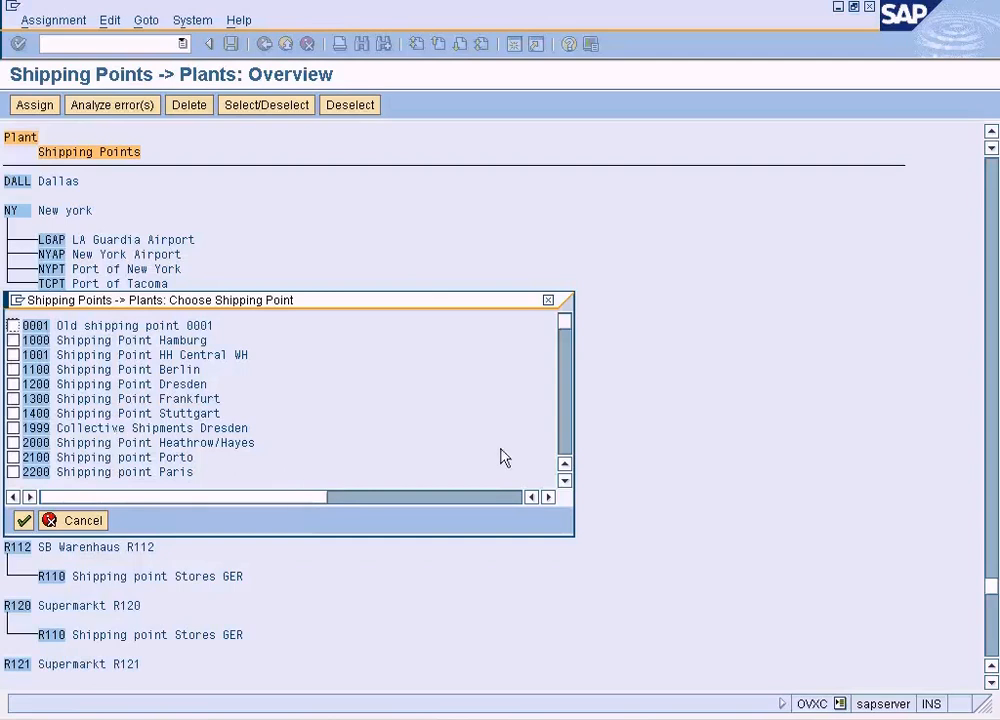
key(ctrl+f)
key(End)
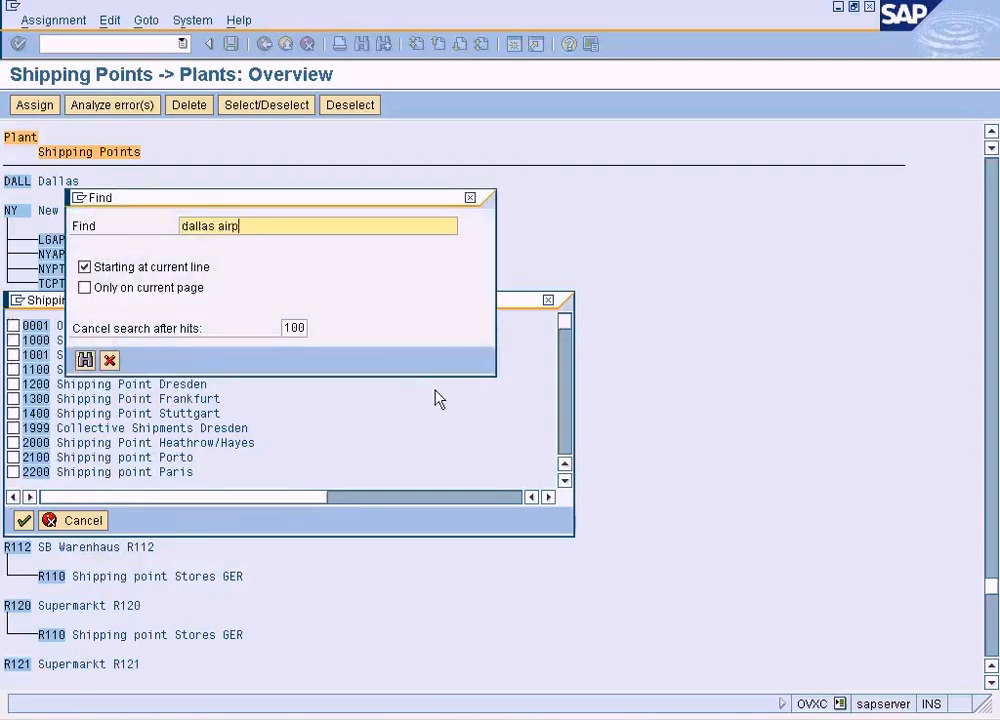
key(Return)
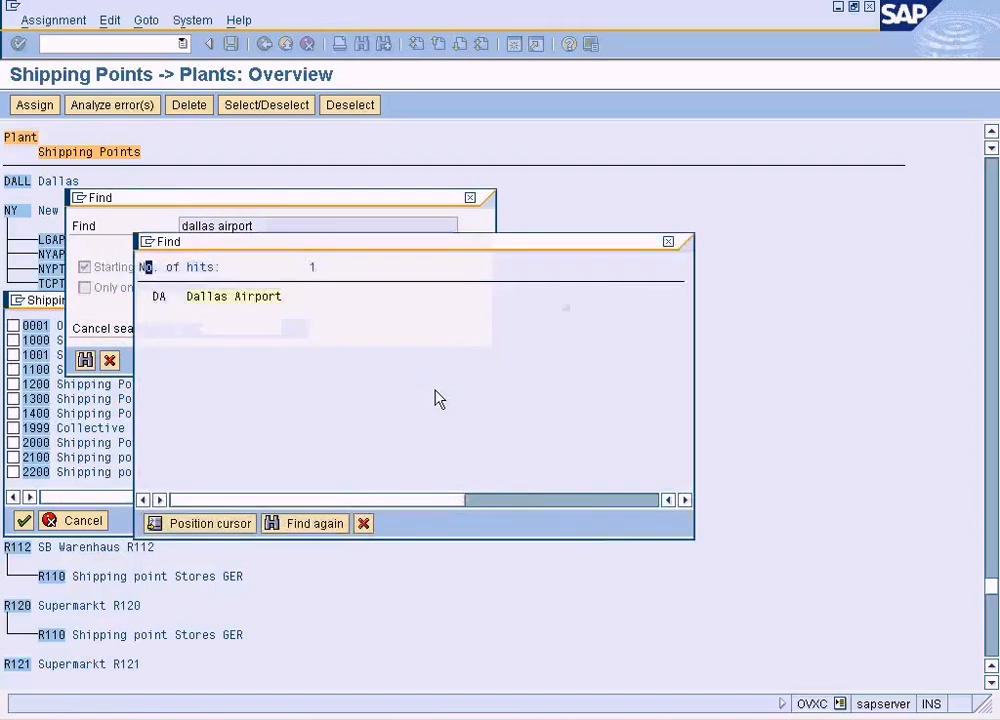
double_click(246, 298)
click(13, 326)
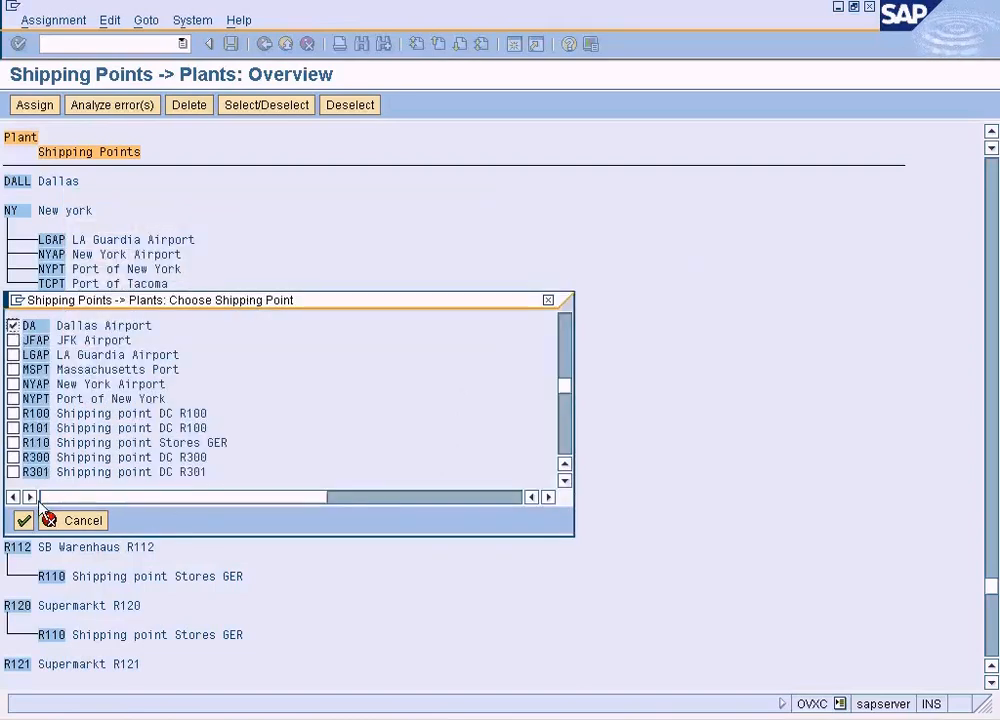
click(23, 520)
click(230, 43)
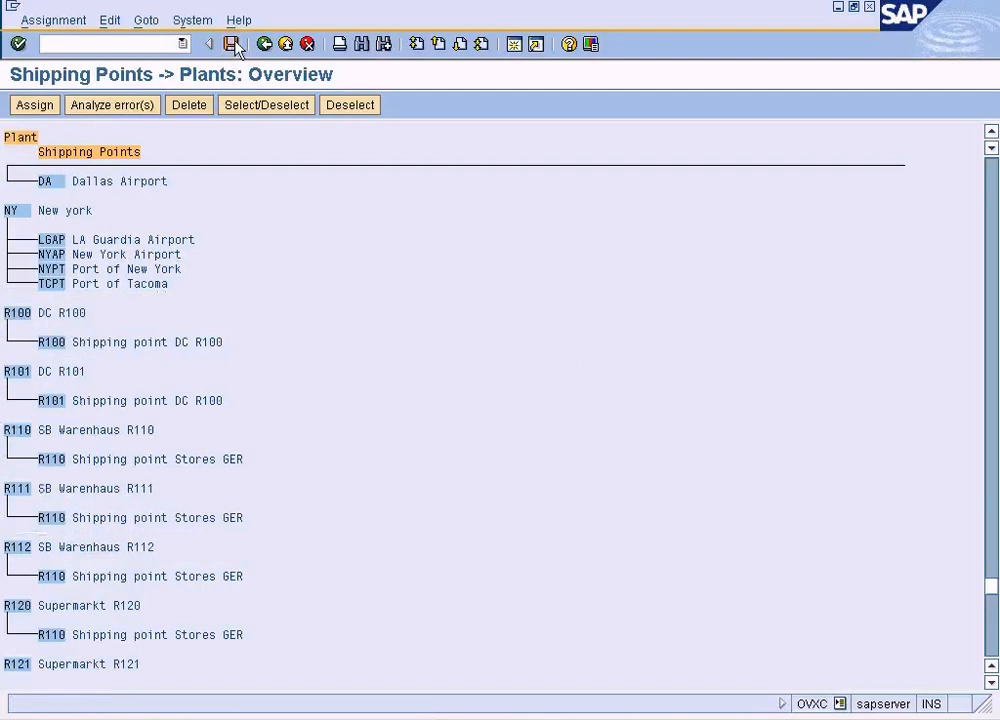
click(285, 45)
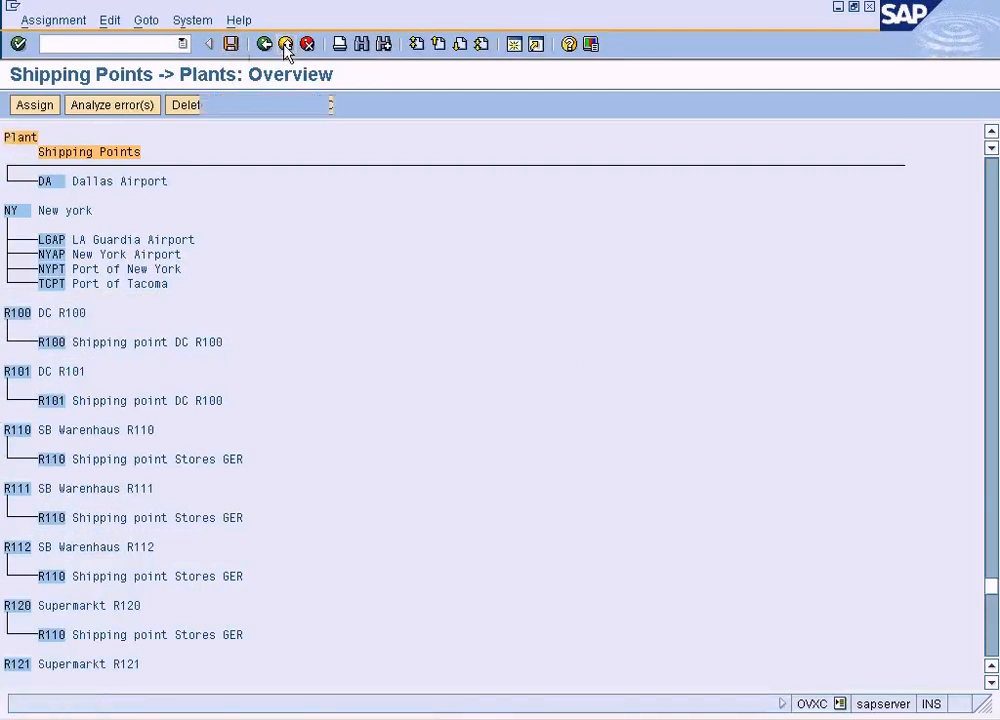
- Open the Assign Shipping Points activity for shipping point determination under Logistics Execution, Shipping, Basic Shipping Functions
click(70, 299)
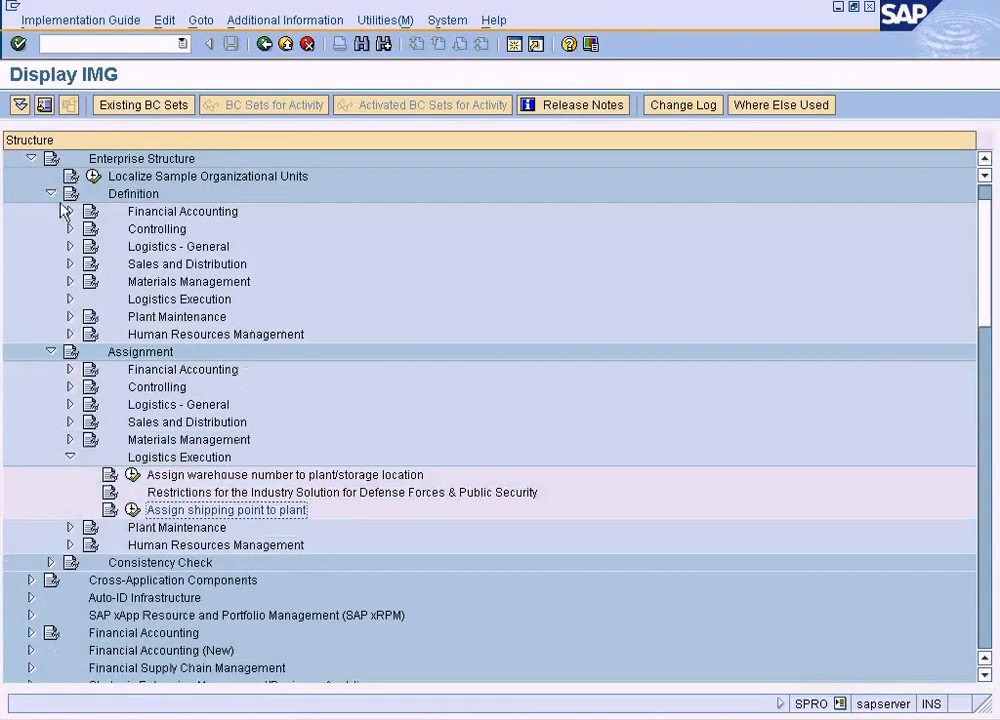
click(50, 193)
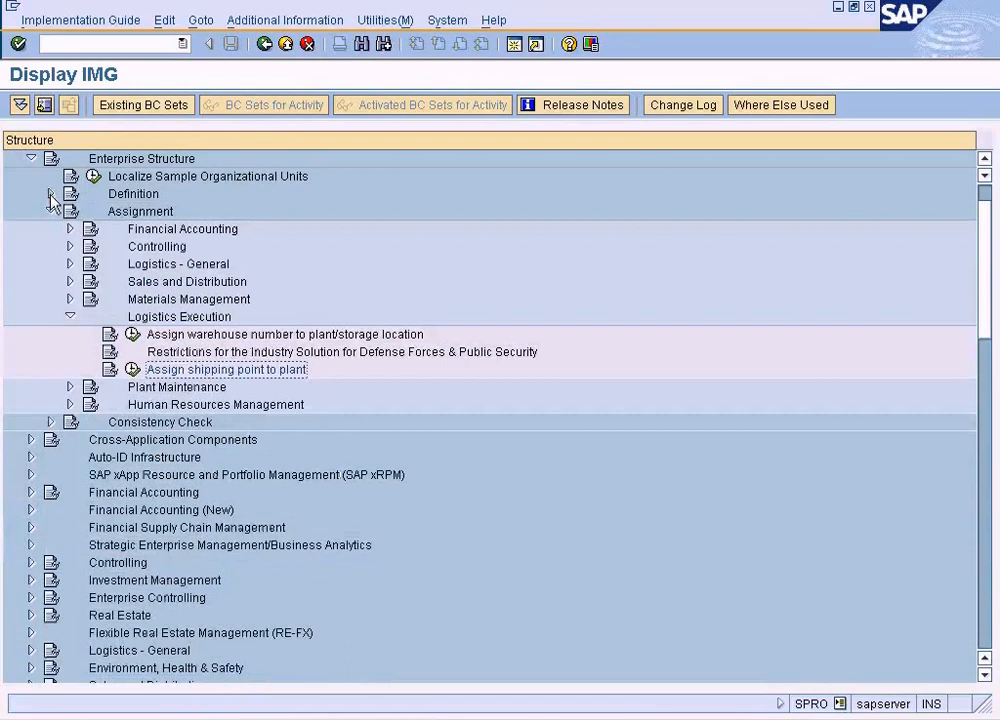
click(132, 369)
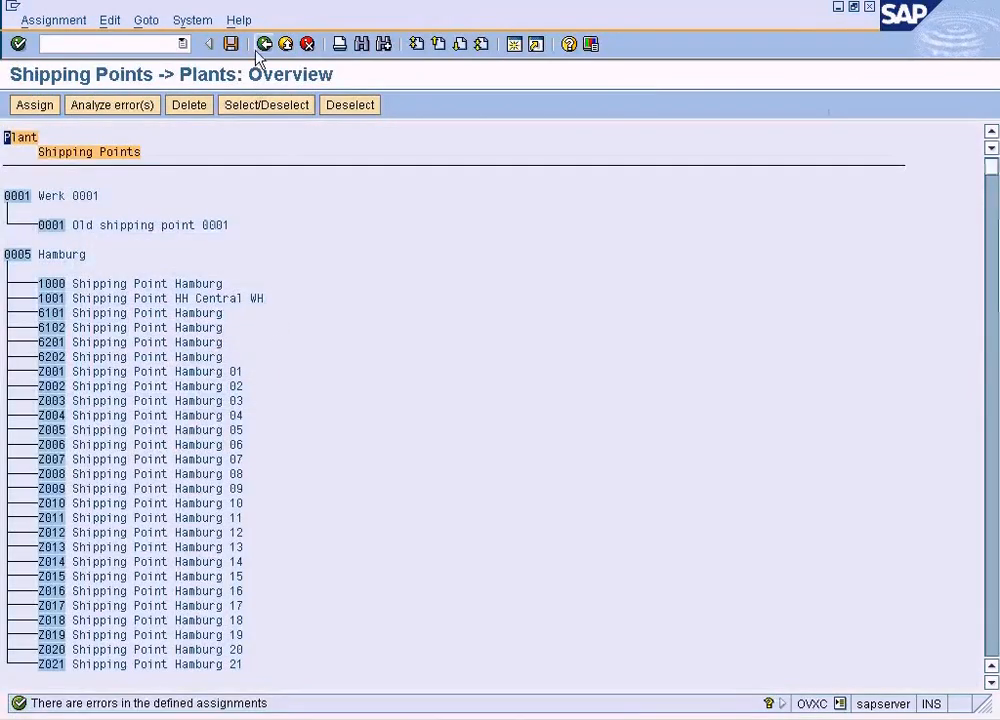
click(263, 45)
click(50, 211)
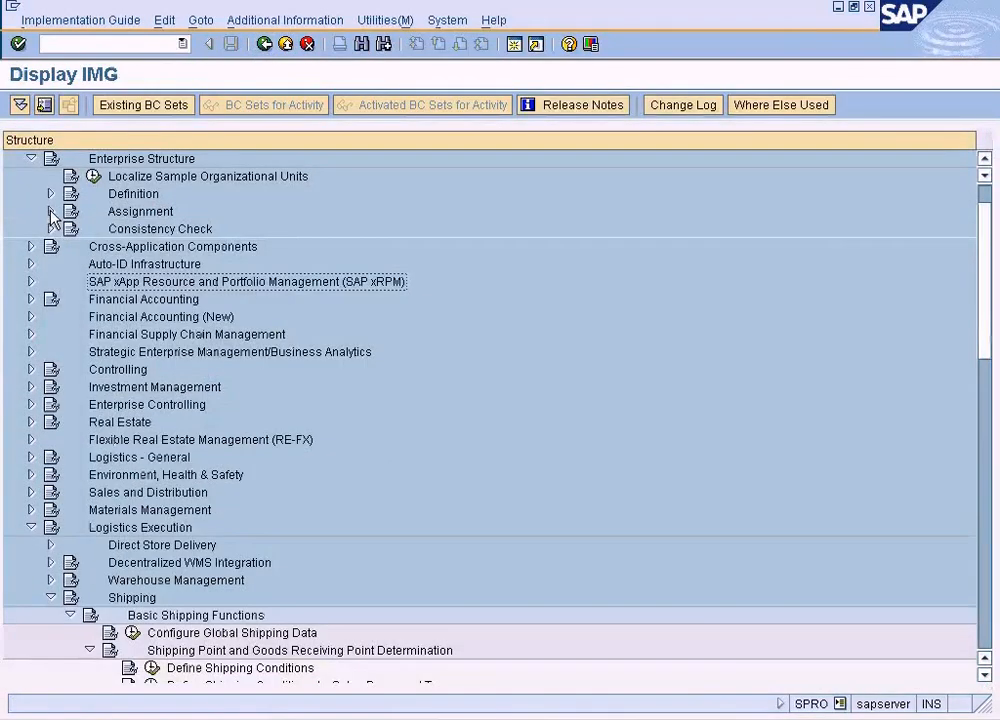
drag(988, 303, 991, 403)
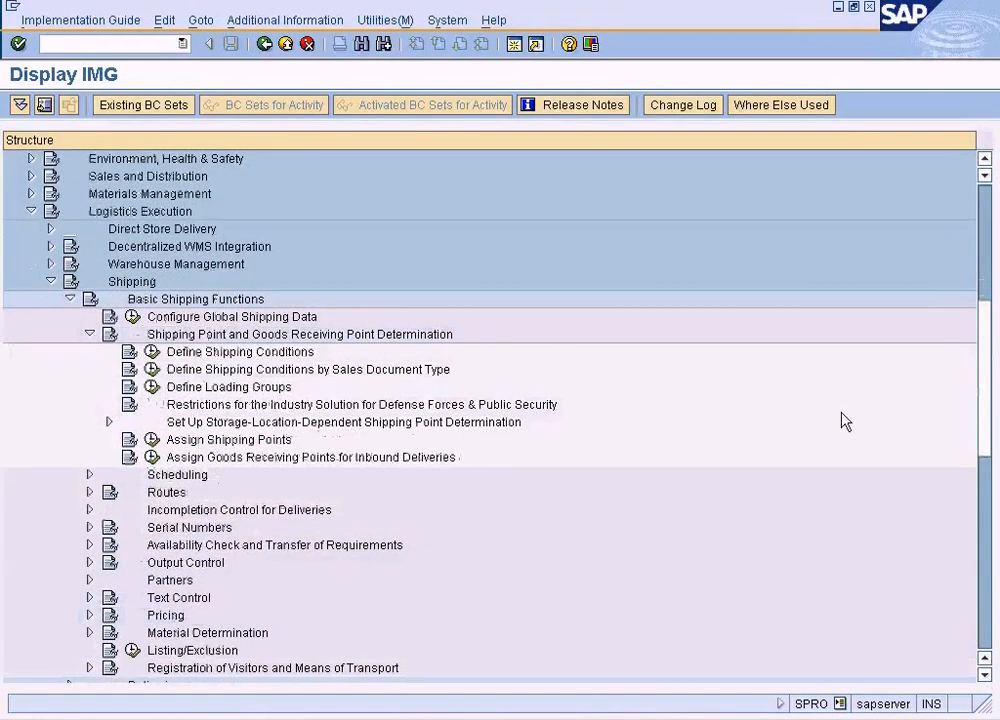
click(151, 439)
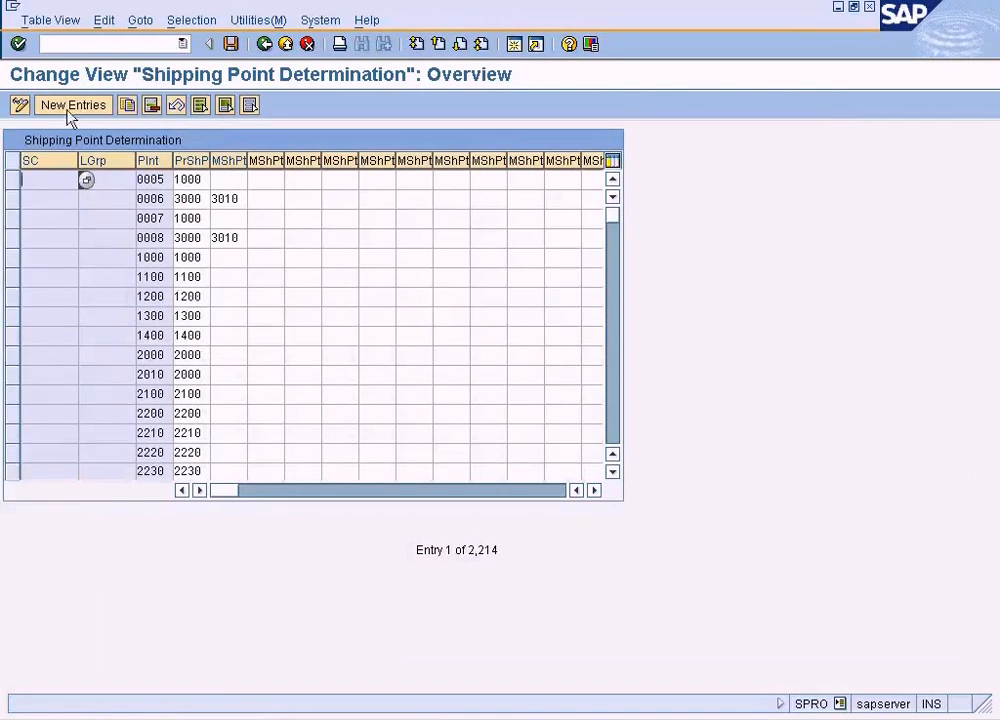
- Add a shipping point determination entry for plant DALL with proposed shipping point DA, save it and close the Customizing session
click(72, 107)
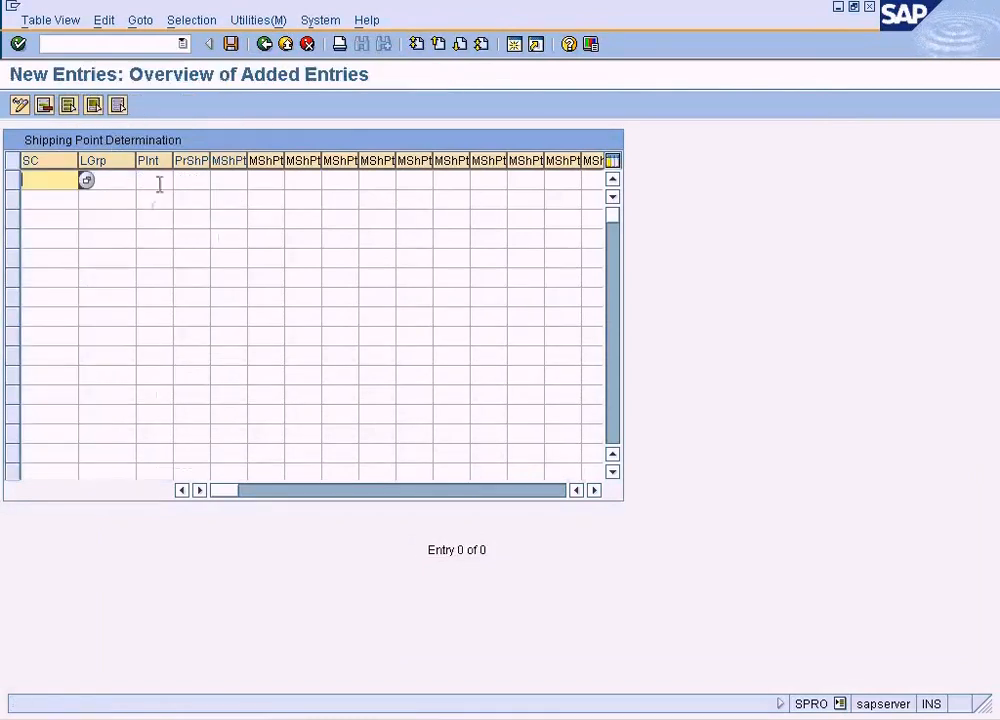
click(159, 181)
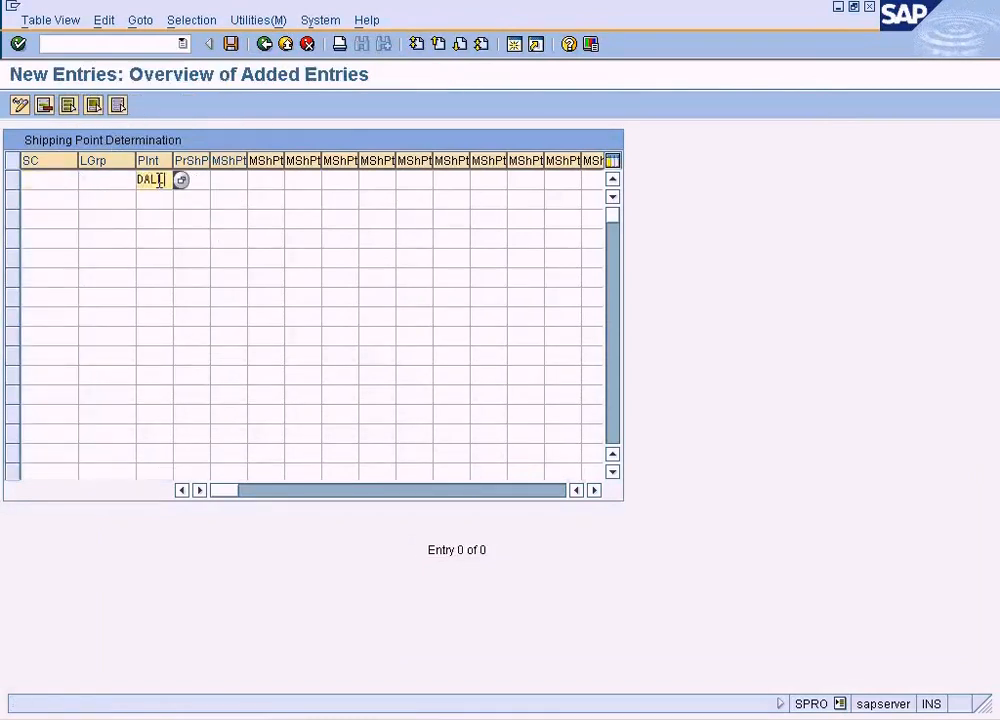
key(Tab)
click(218, 179)
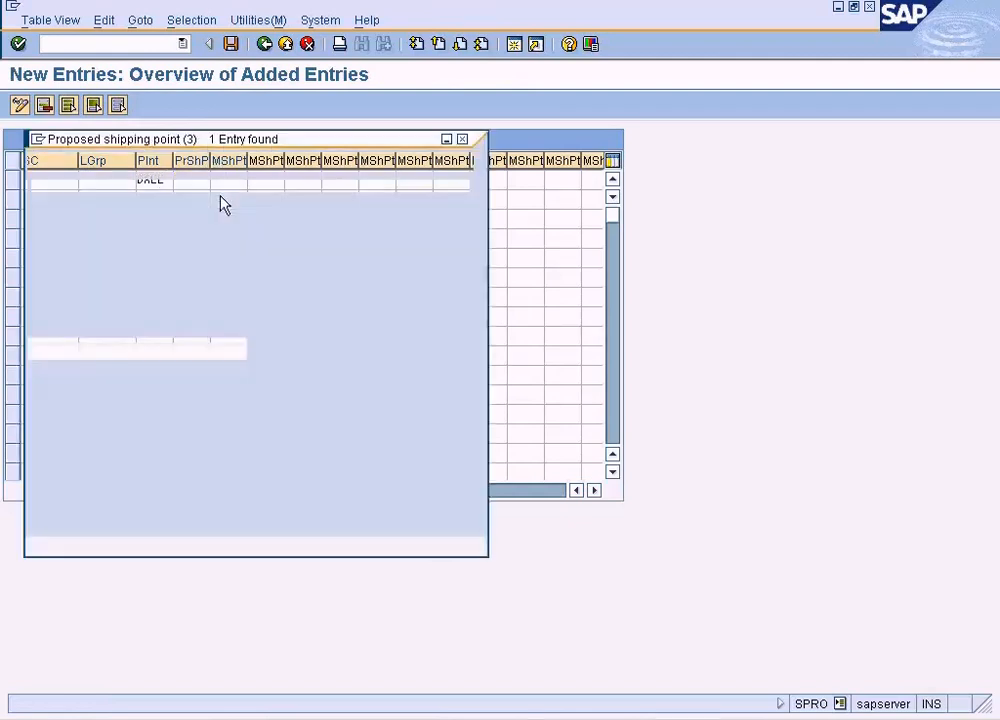
double_click(118, 252)
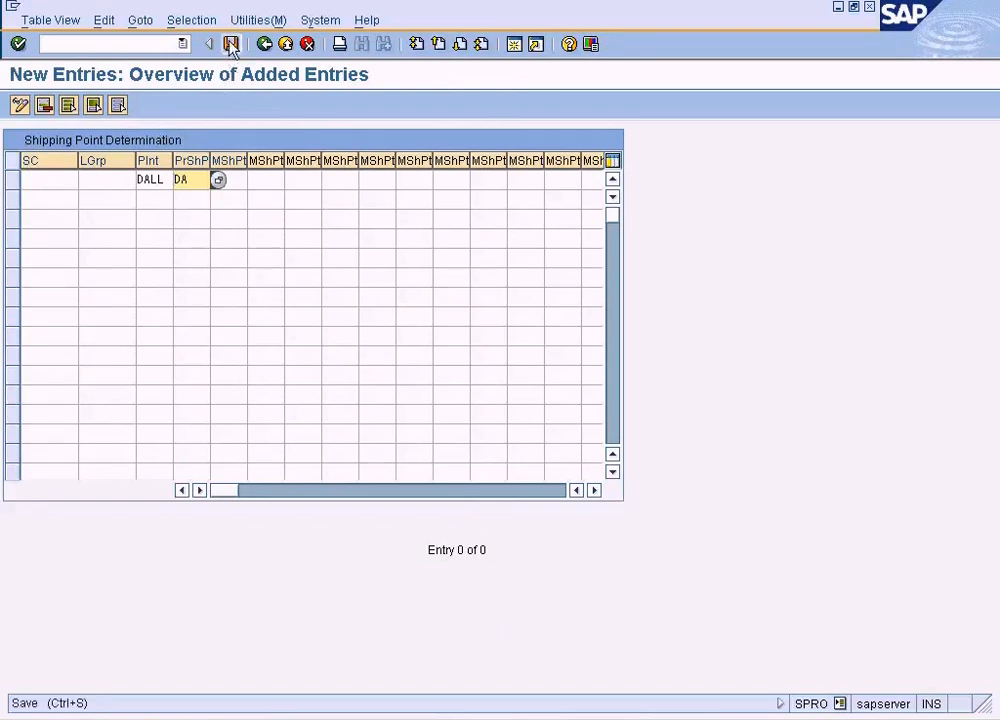
click(231, 44)
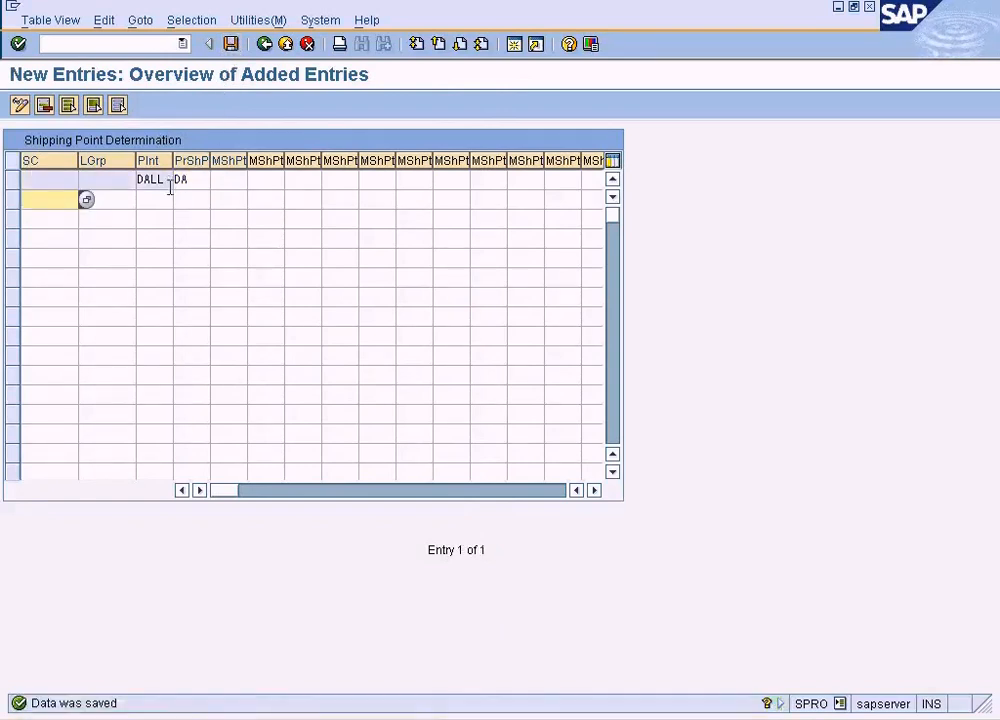
click(200, 180)
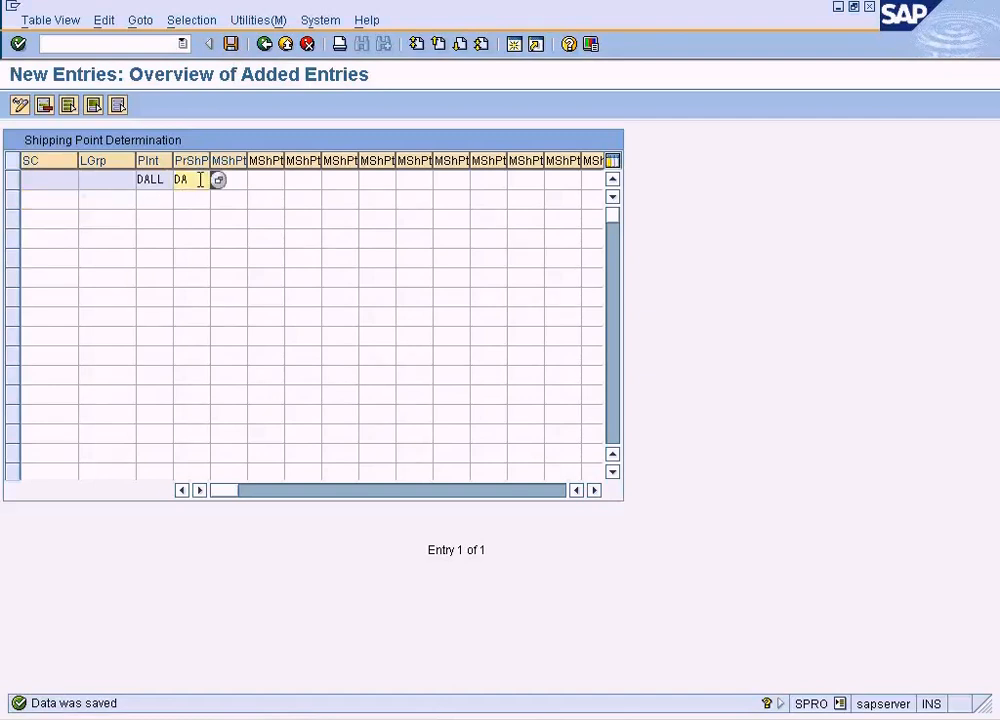
click(869, 7)
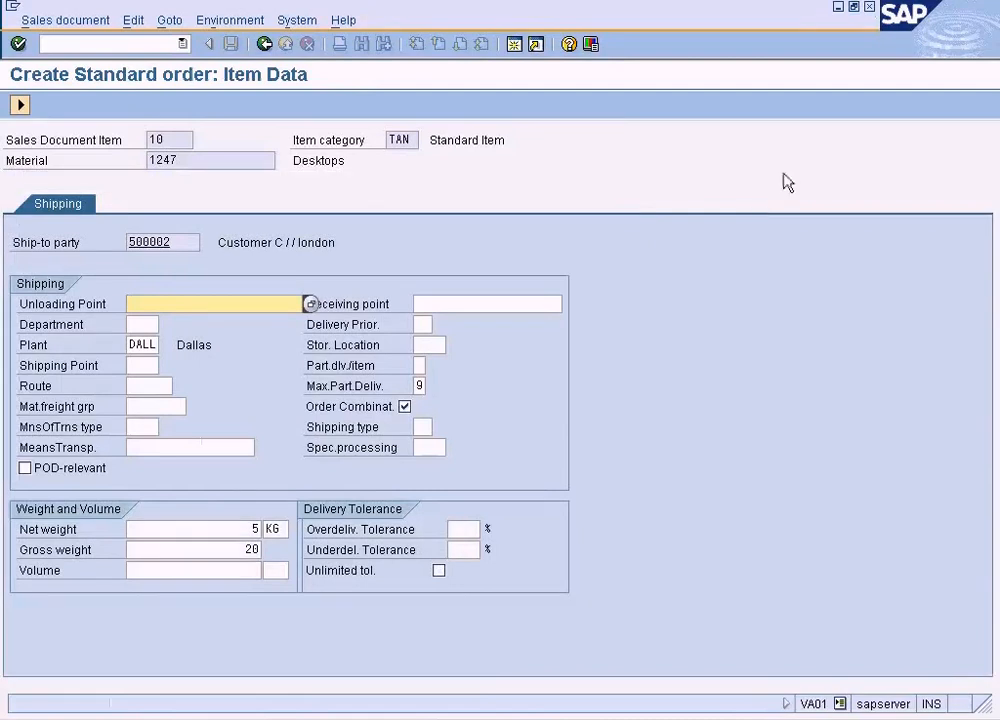
- Try to look up a shipping point for item 10 of the open order, reopening the item from the incompletion log
click(141, 365)
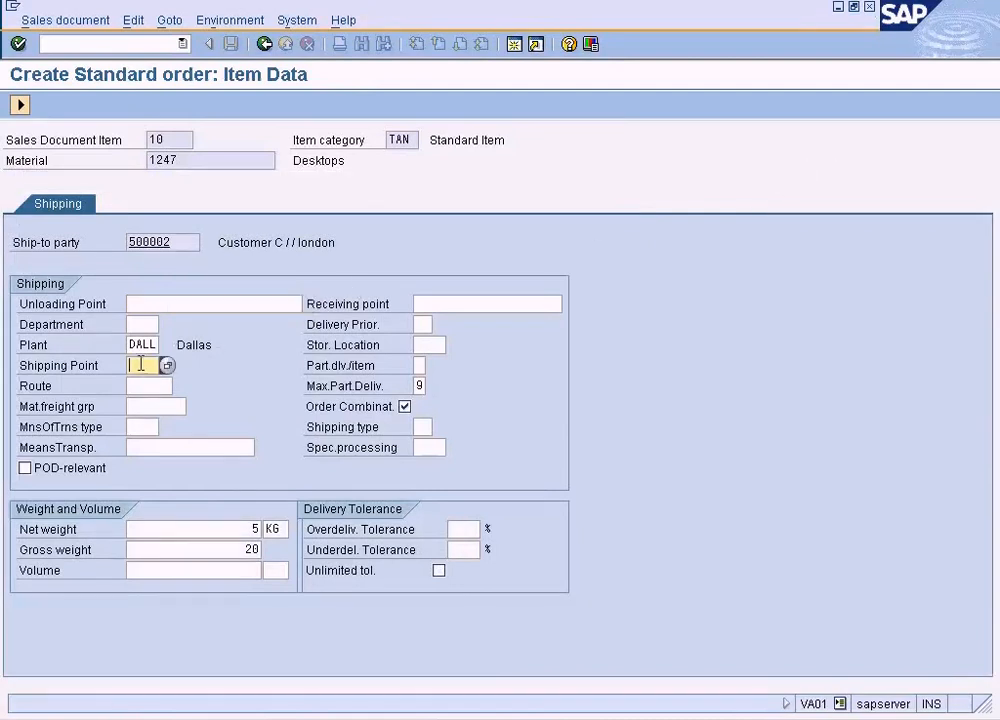
click(166, 366)
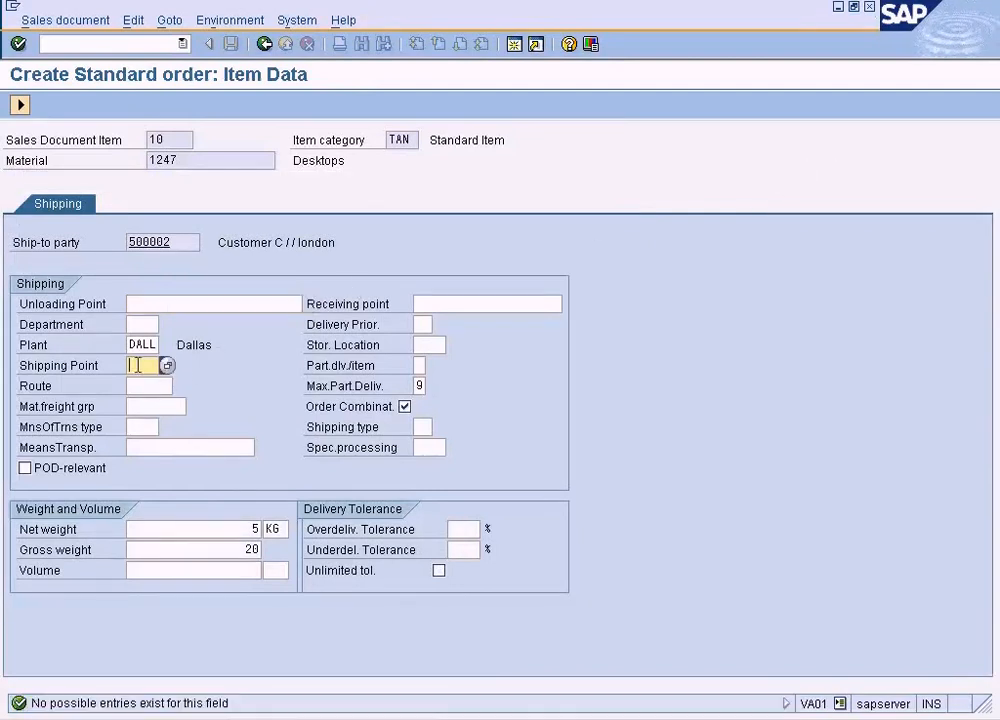
click(266, 46)
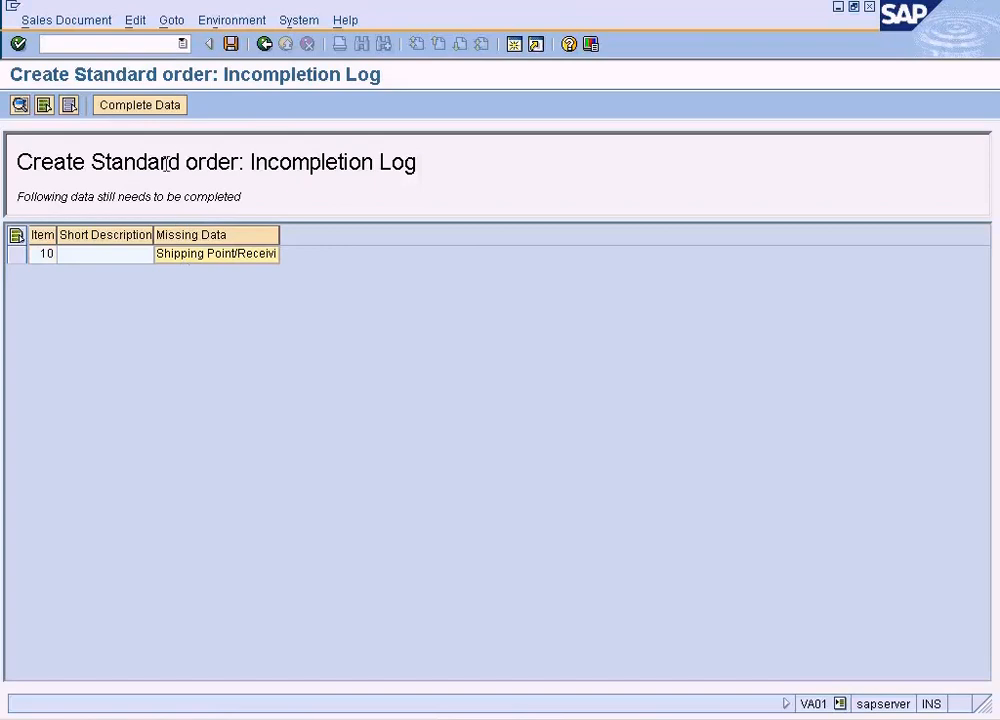
click(156, 108)
click(160, 365)
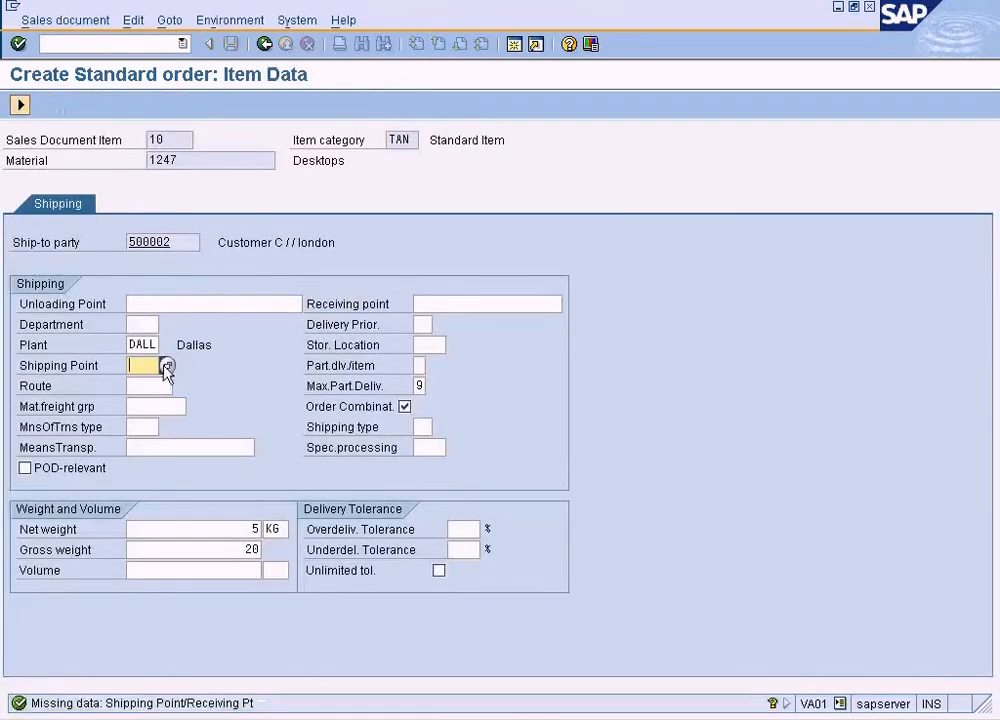
click(165, 367)
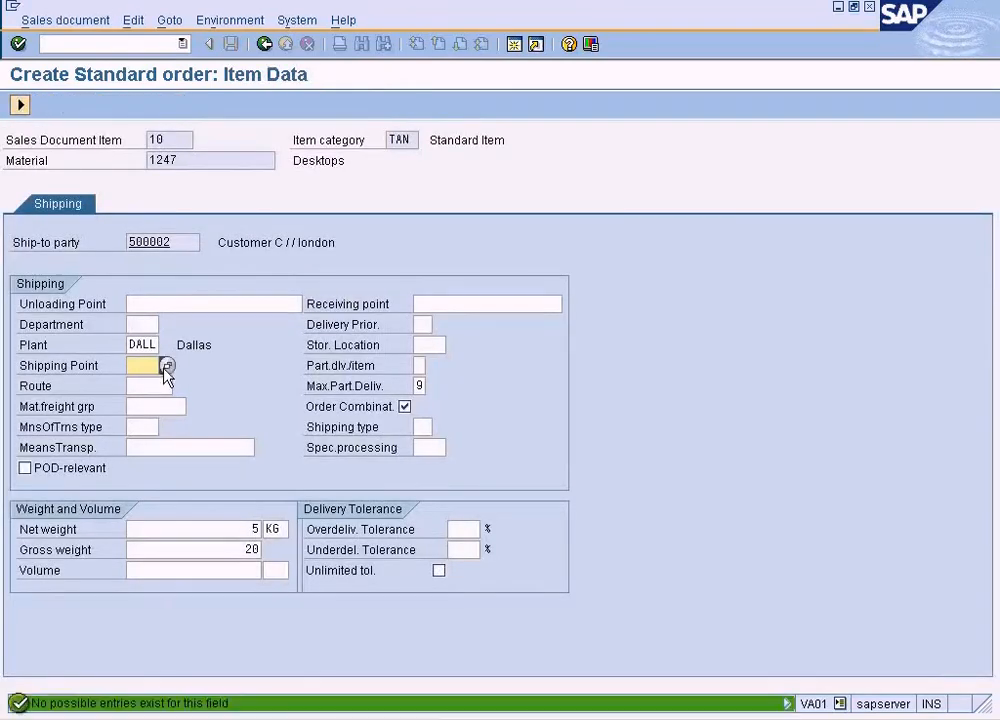
- Exit the open standard order without saving and return to the SAP Easy Access screen
click(267, 43)
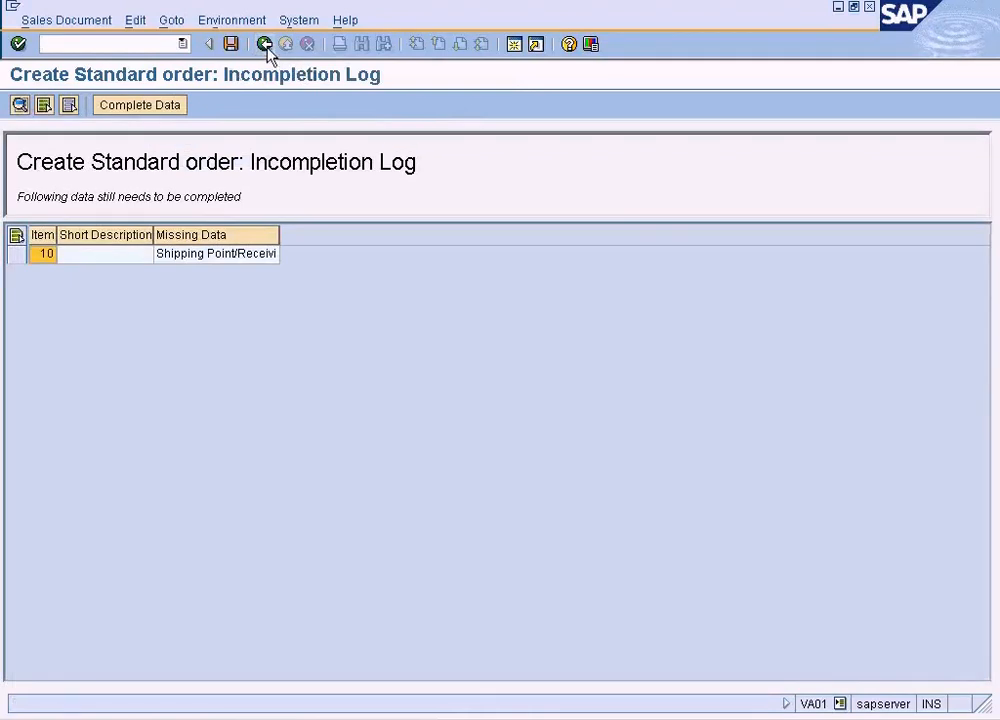
click(266, 46)
click(266, 46)
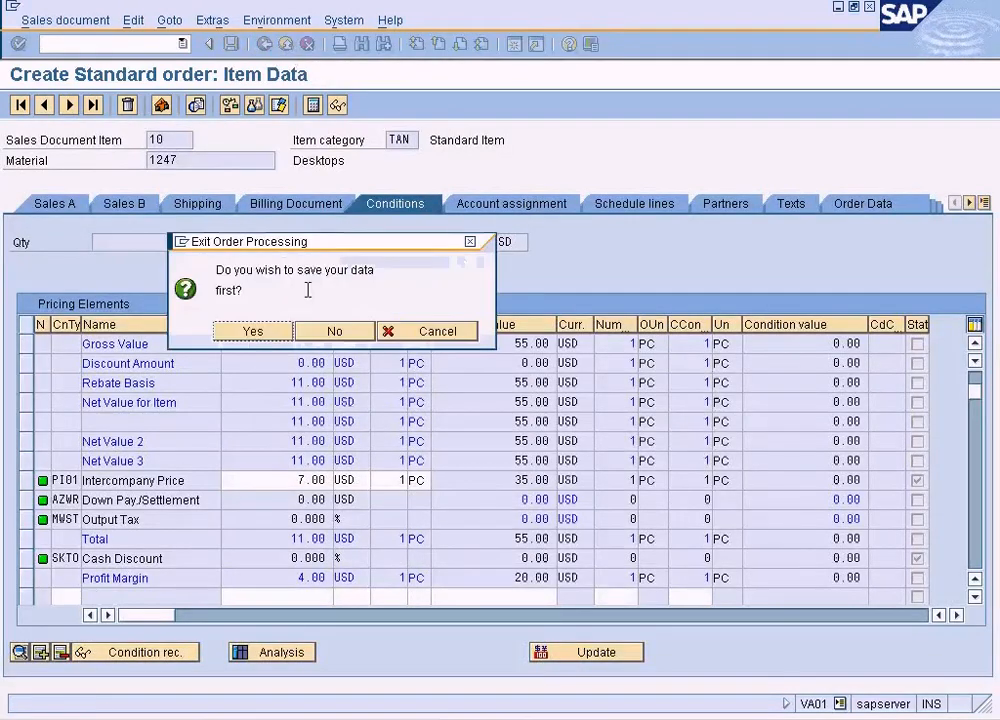
click(320, 331)
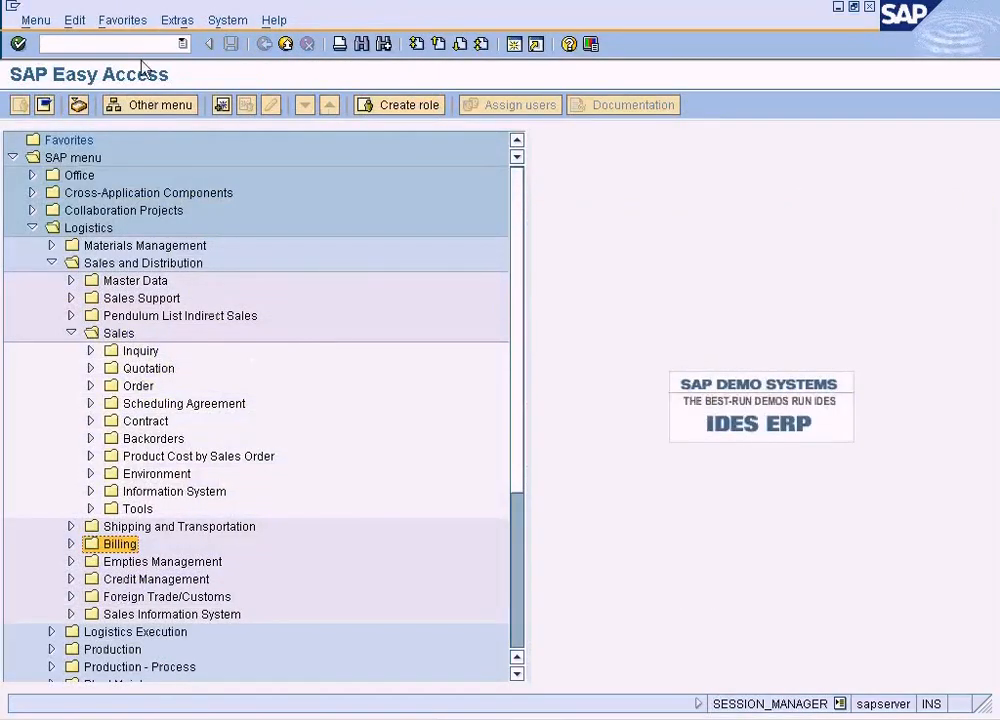
- Start a new AEBO standard order in VA01 for sales area NY/RE/LP and choose the London customer as sold-to party
key(Return)
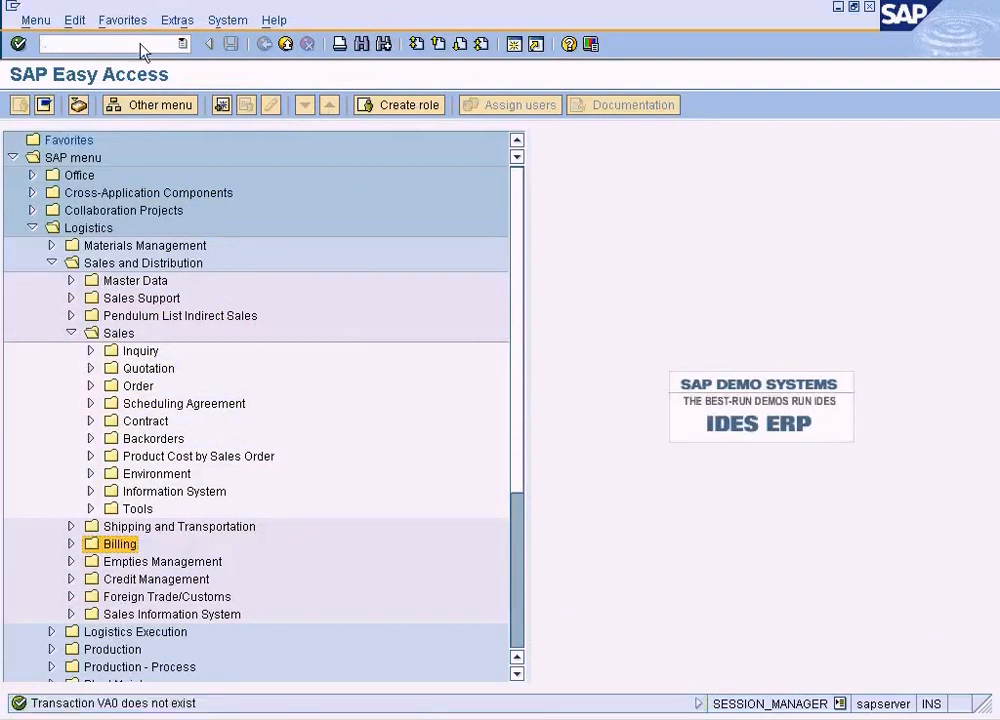
key(Return)
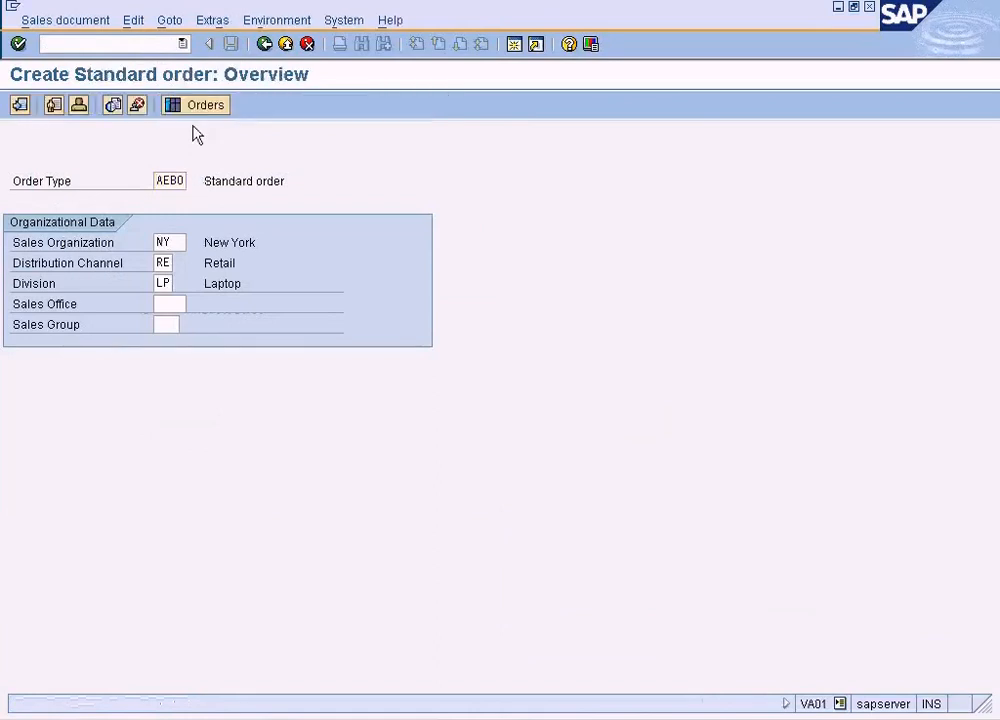
click(199, 161)
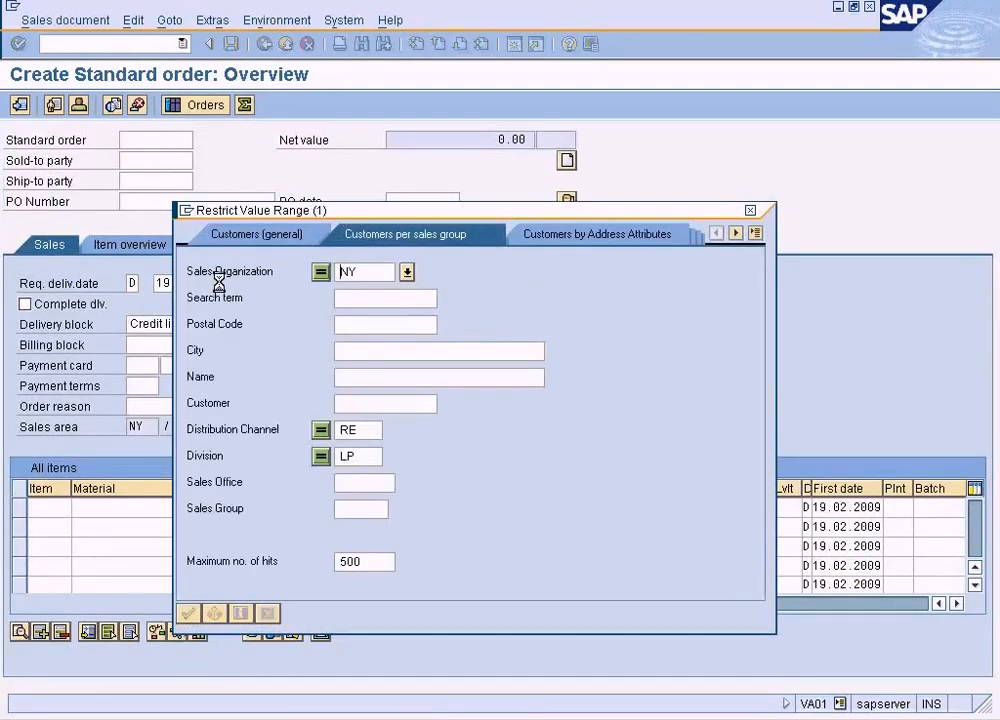
double_click(376, 130)
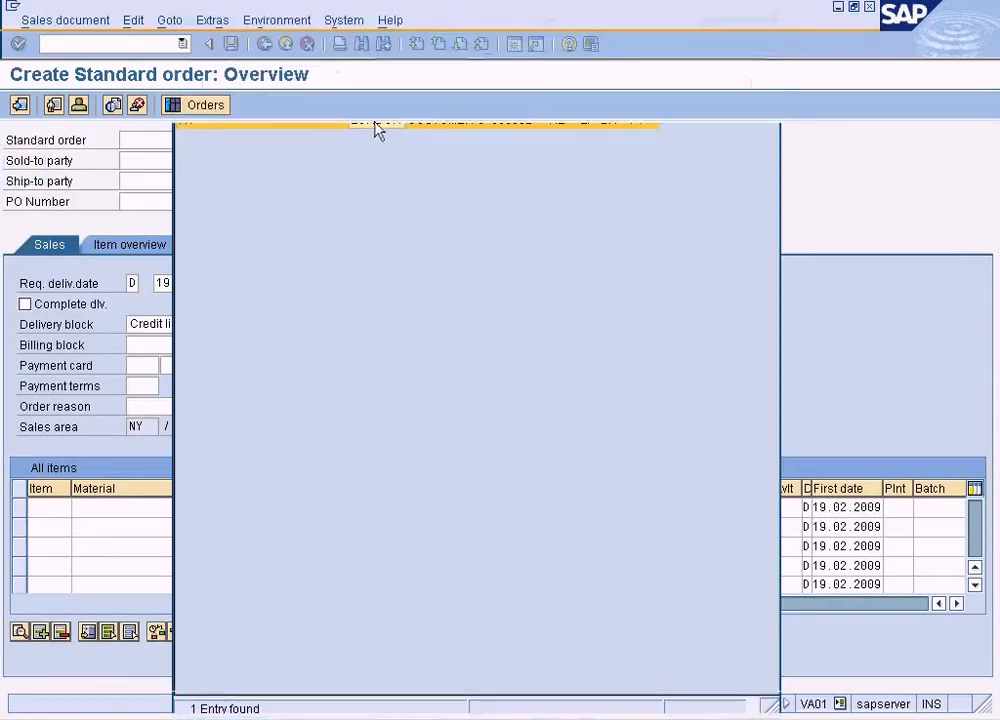
- Enter material 1247 with an order quantity of 5 as the first item of the order
click(137, 509)
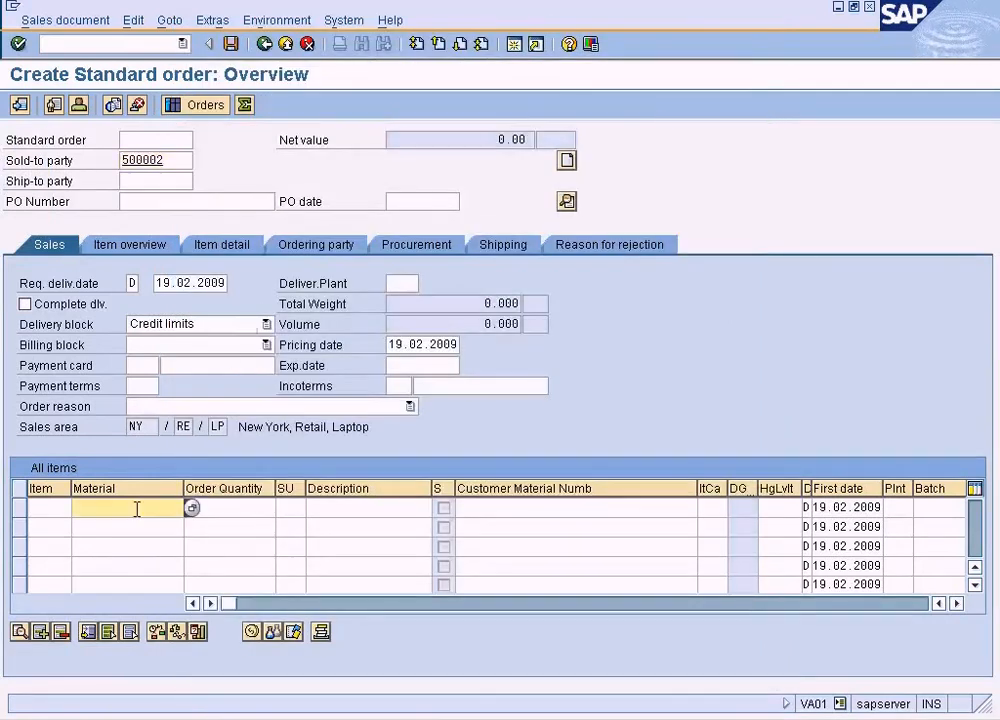
text(1247)
key(Tab)
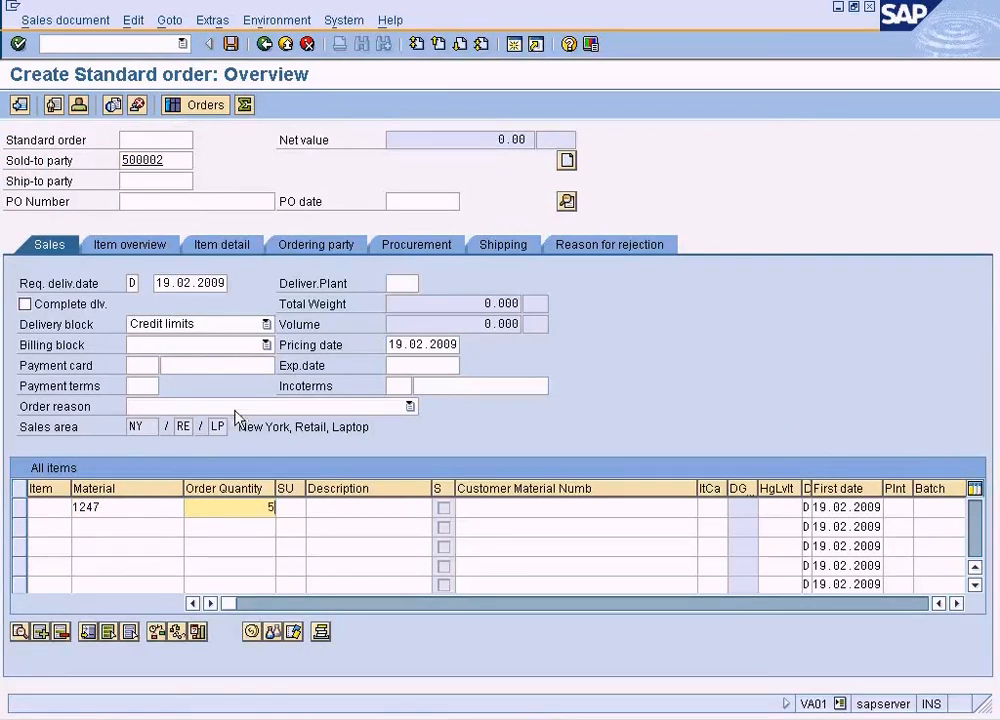
click(212, 20)
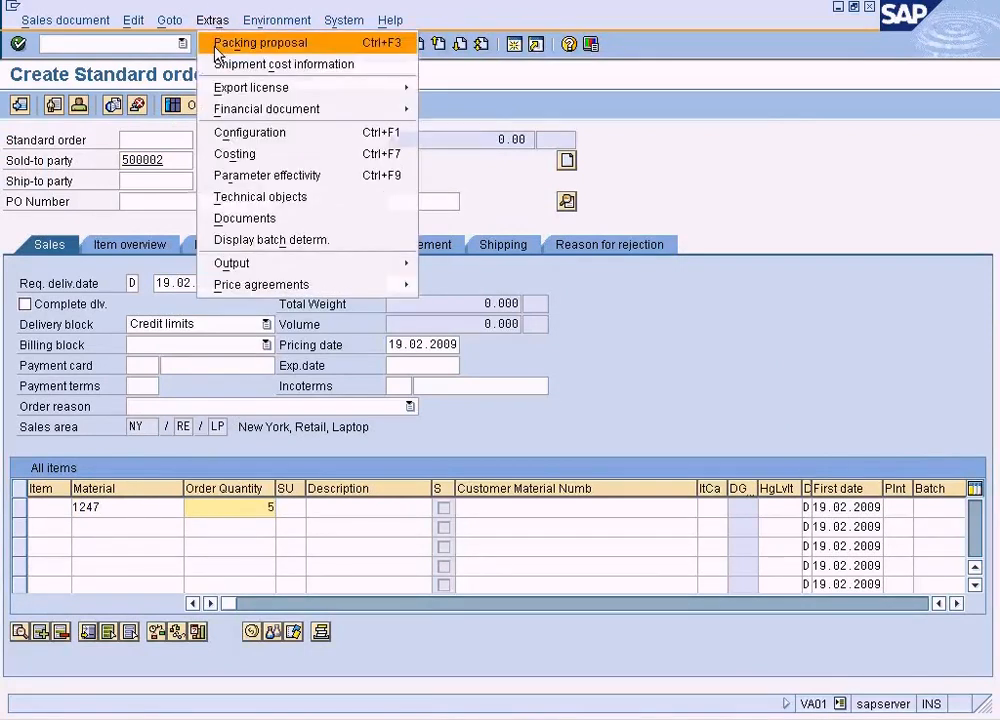
- Set the document currency to USD in the order header's sales data and return to the order overview
mouse_move(182, 27)
mouse_move(424, 63)
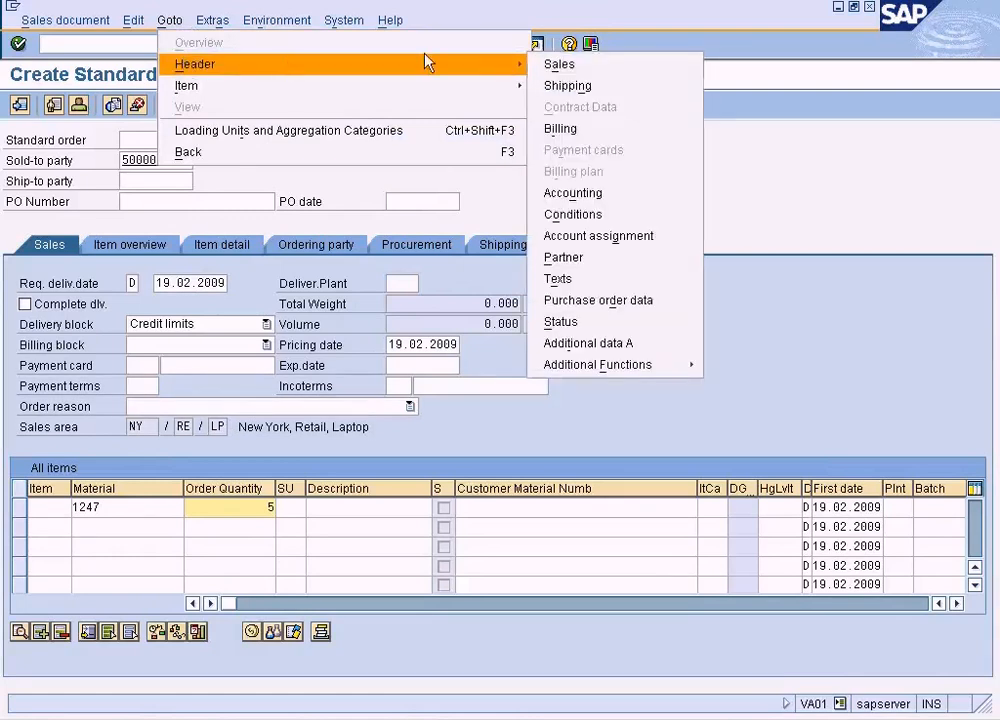
click(556, 64)
click(148, 447)
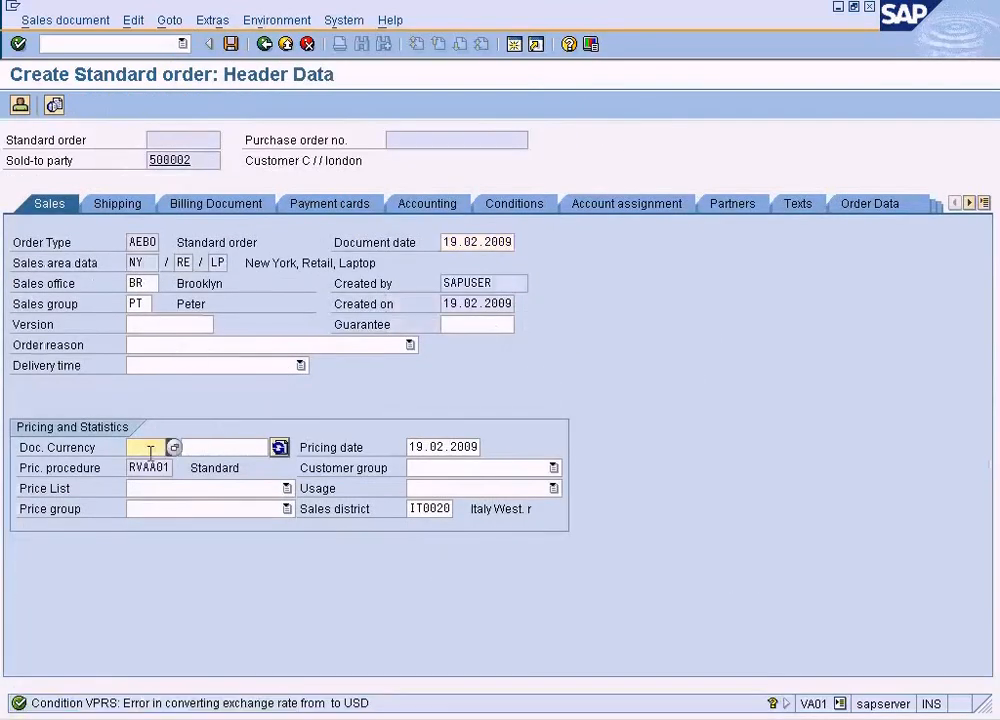
key(Return)
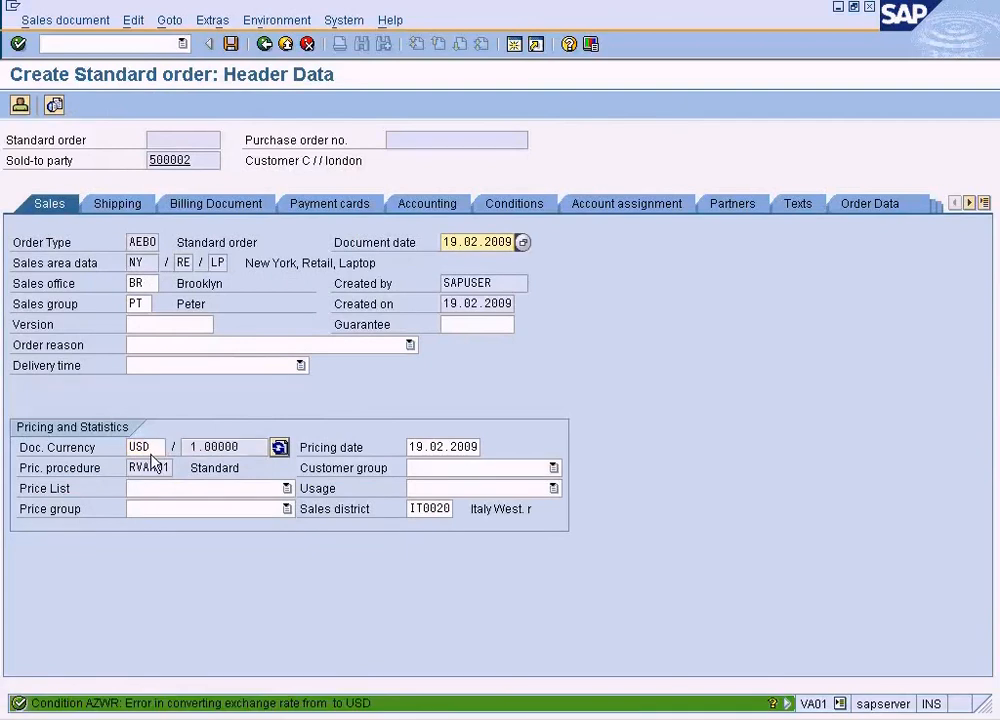
click(265, 45)
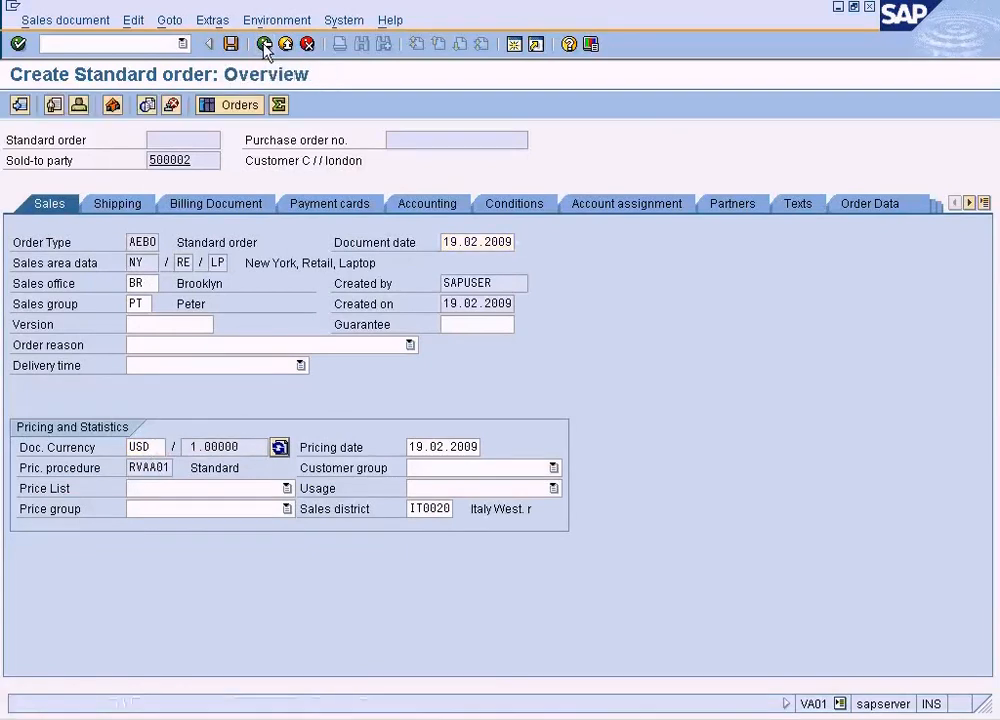
- Change the plant of item 10 to DALL, acknowledge the message, and display the item's pricing conditions
double_click(897, 508)
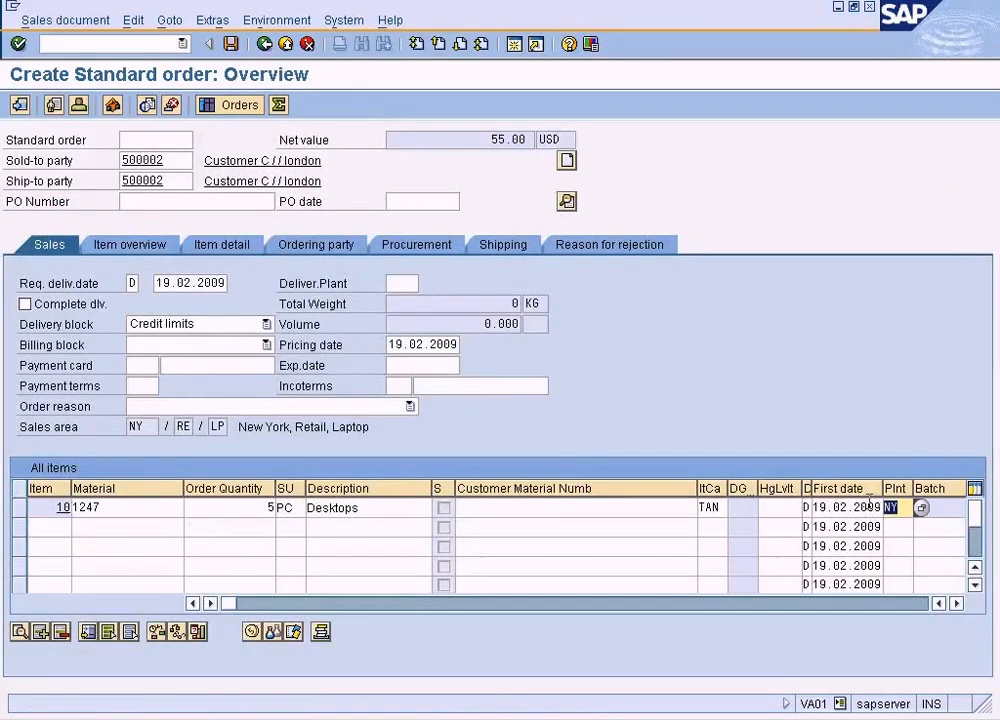
text(DALL)
key(Return)
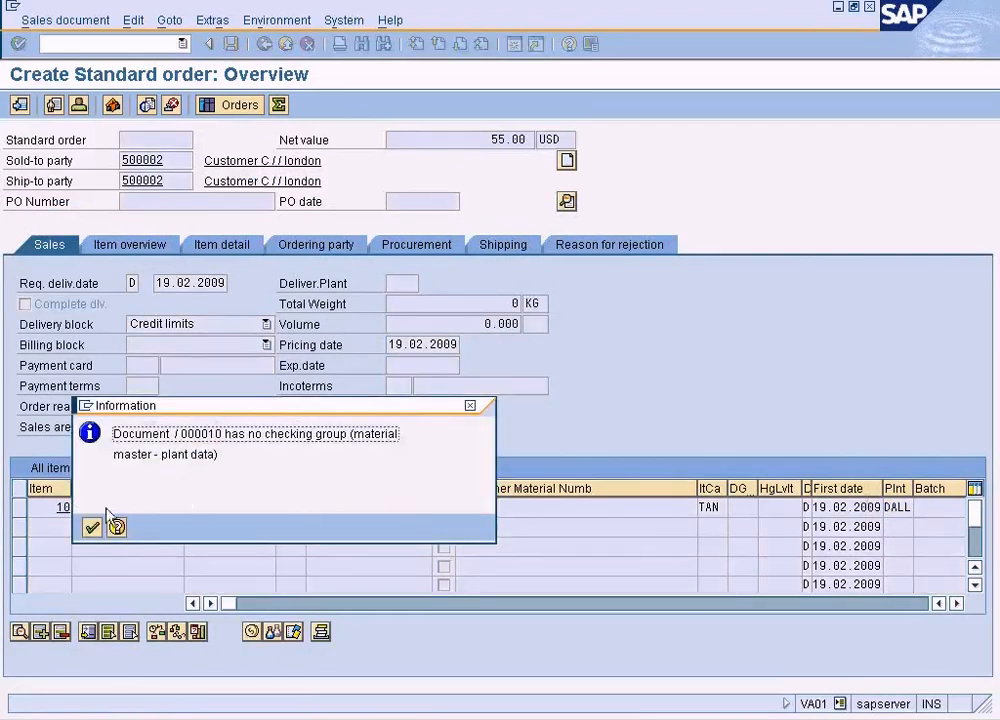
key(Return)
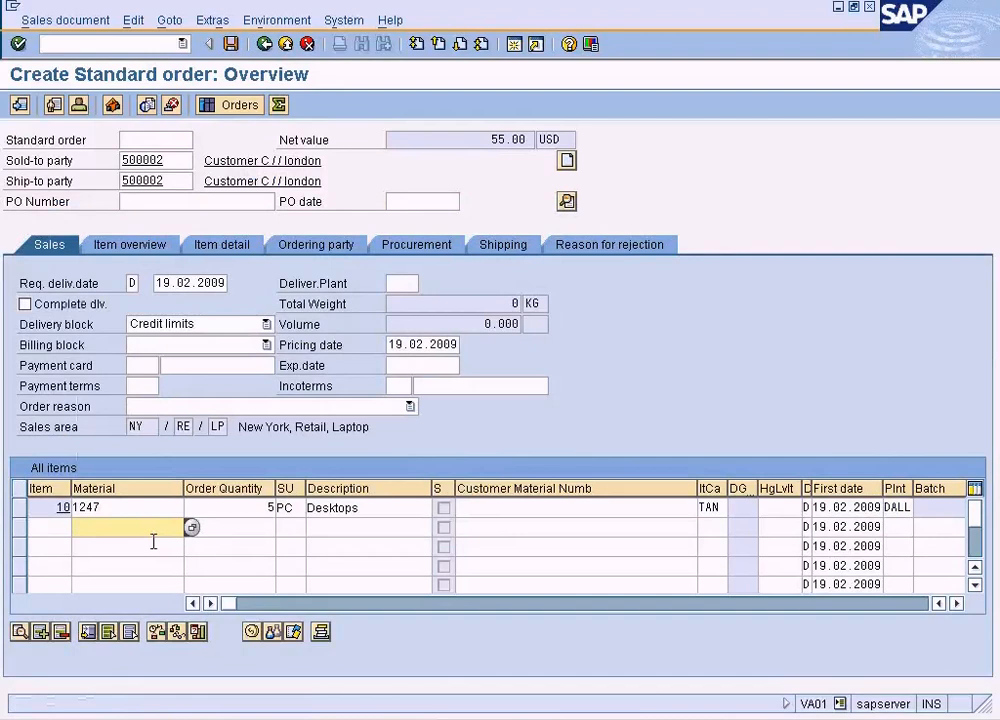
click(19, 507)
click(251, 631)
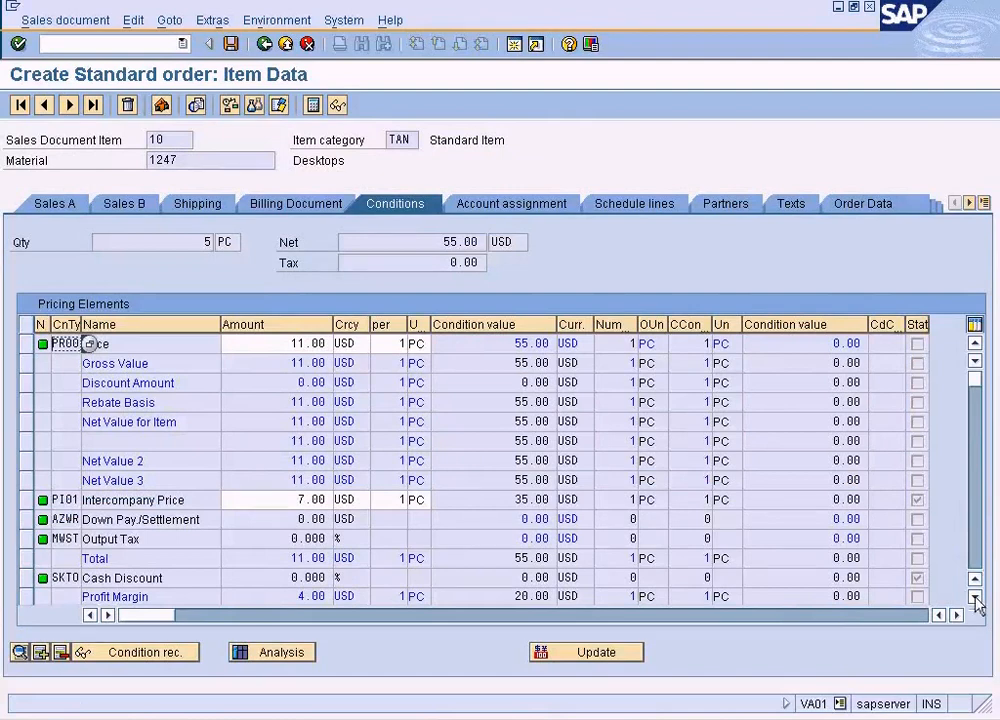
- Try to save the order and look up a value for item 10's missing shipping point from the incompletion log
click(232, 50)
click(387, 355)
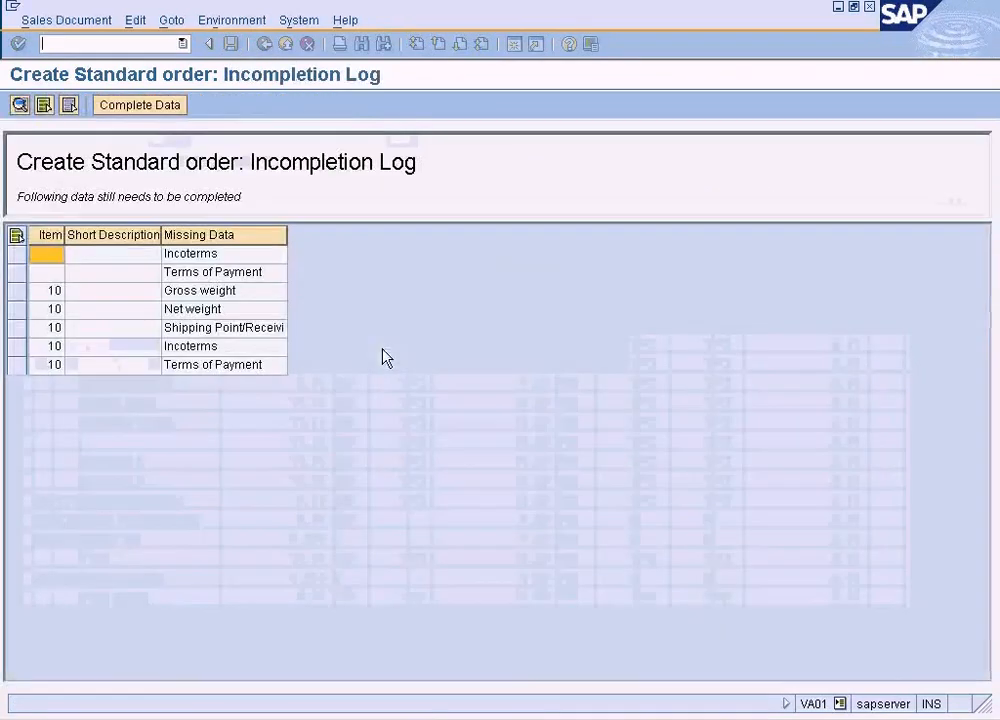
double_click(229, 333)
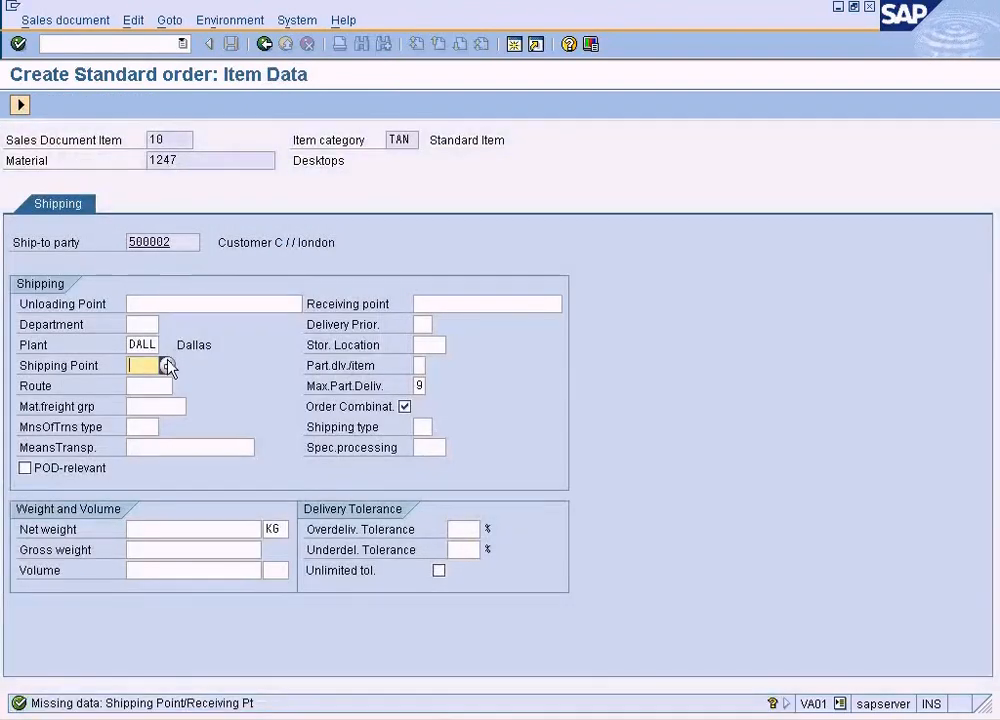
click(167, 366)
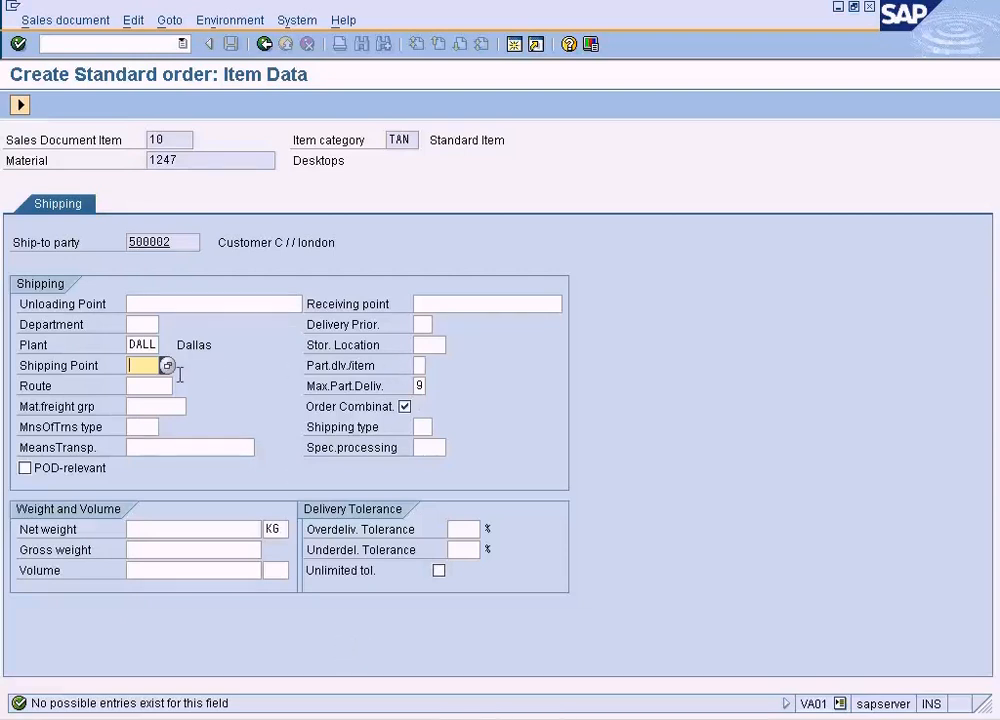
click(171, 366)
- Switch to the open session with the "Control data" view of pricing procedure RVAA01 and close it
click(242, 719)
click(247, 719)
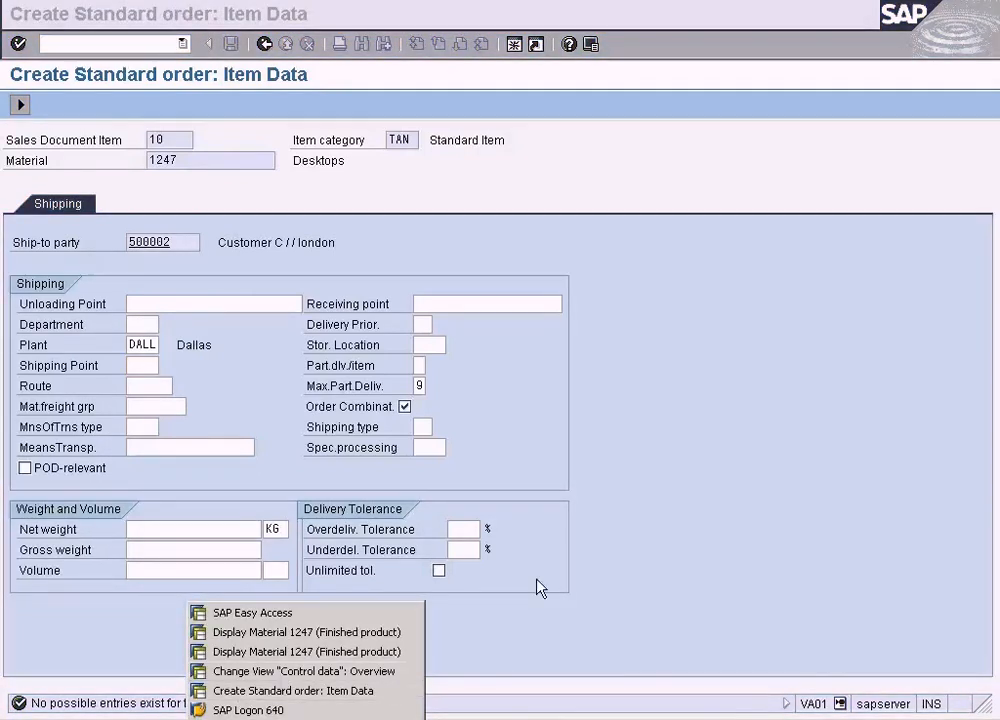
click(494, 276)
click(242, 719)
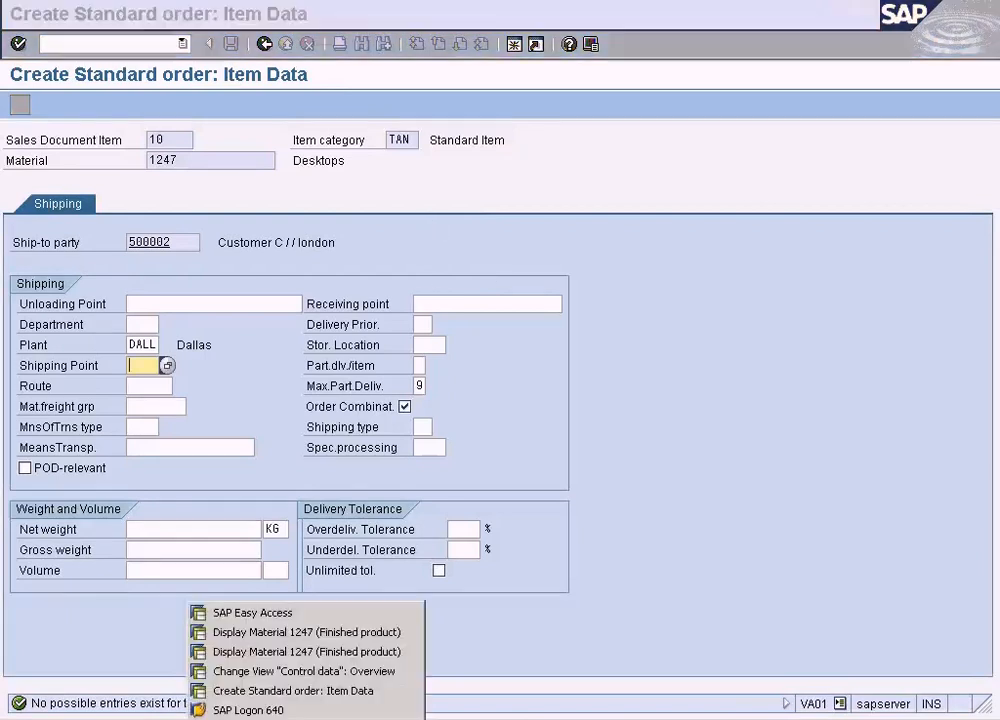
click(242, 670)
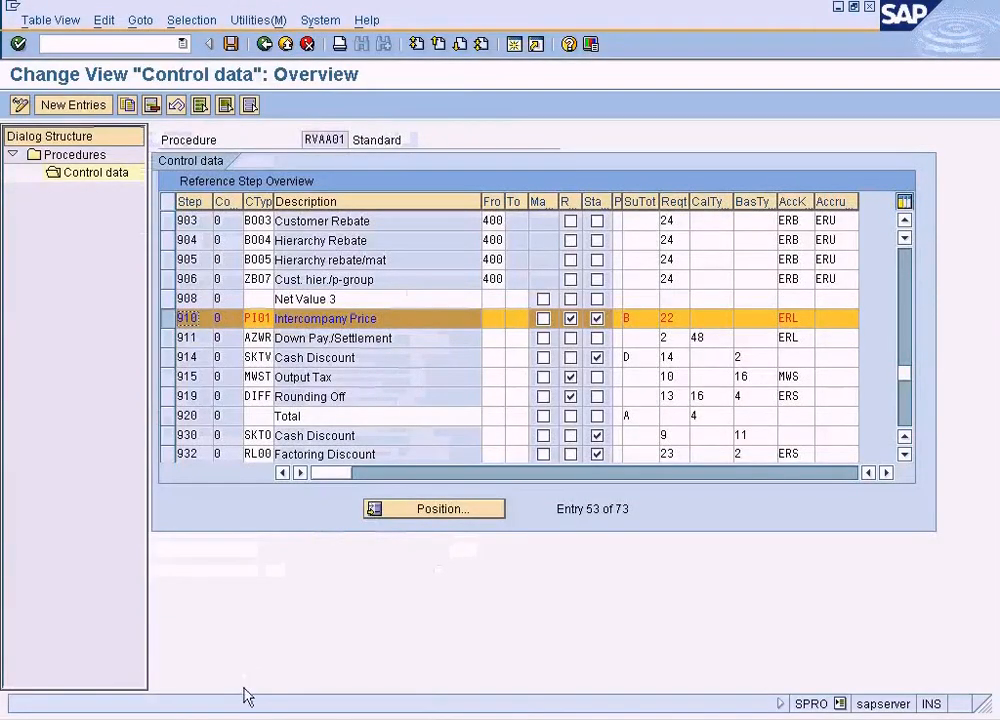
click(870, 9)
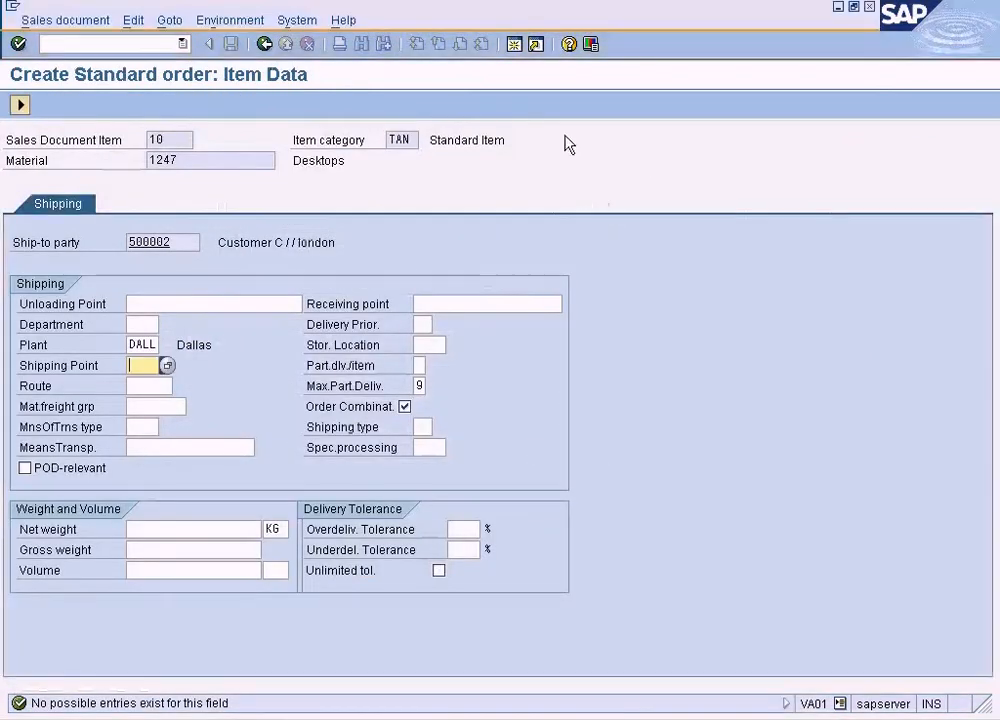
- Switch to the SAP Easy Access session and start the customizing transaction SPRO
click(236, 716)
click(245, 627)
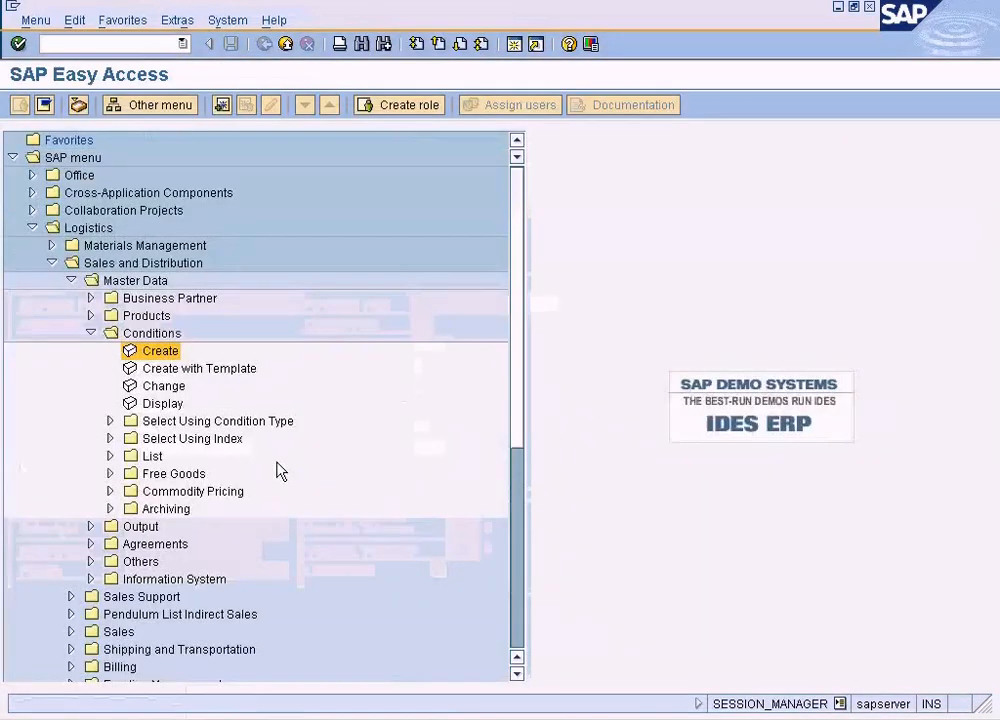
click(147, 40)
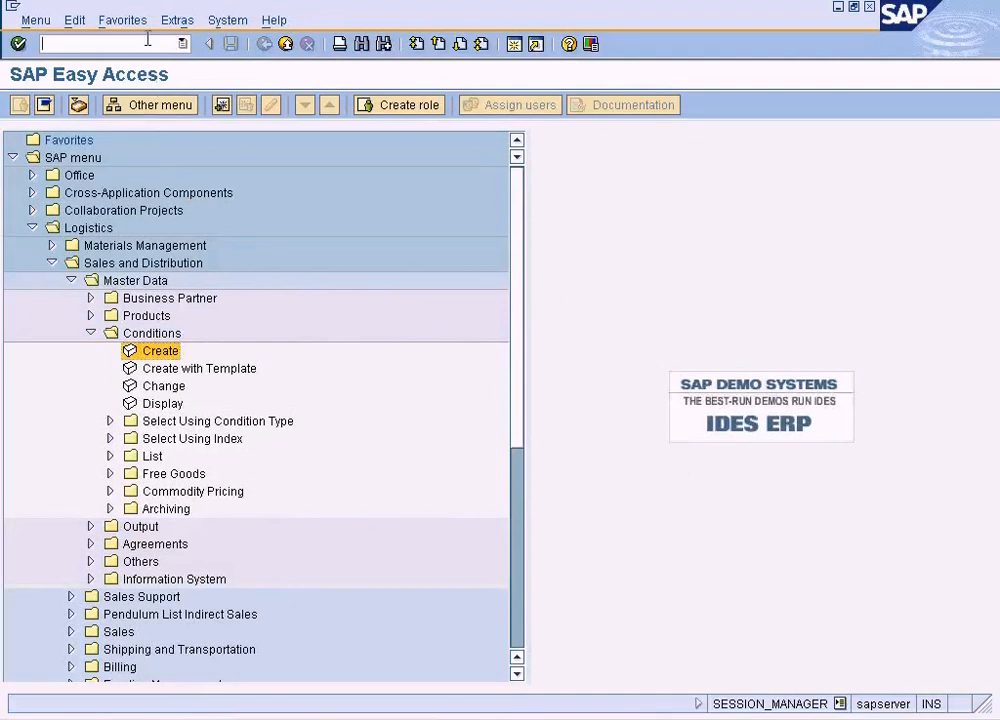
key(Return)
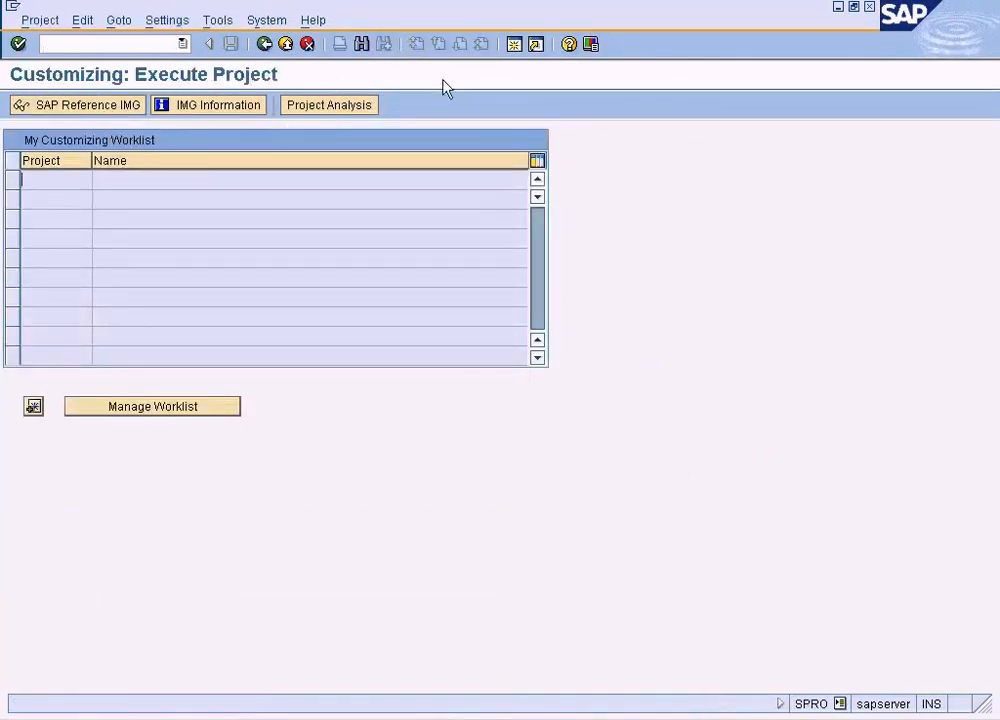
- Open a new session and display the order customer's master record with transaction XD03 for sales area NY, RE, LP
click(513, 44)
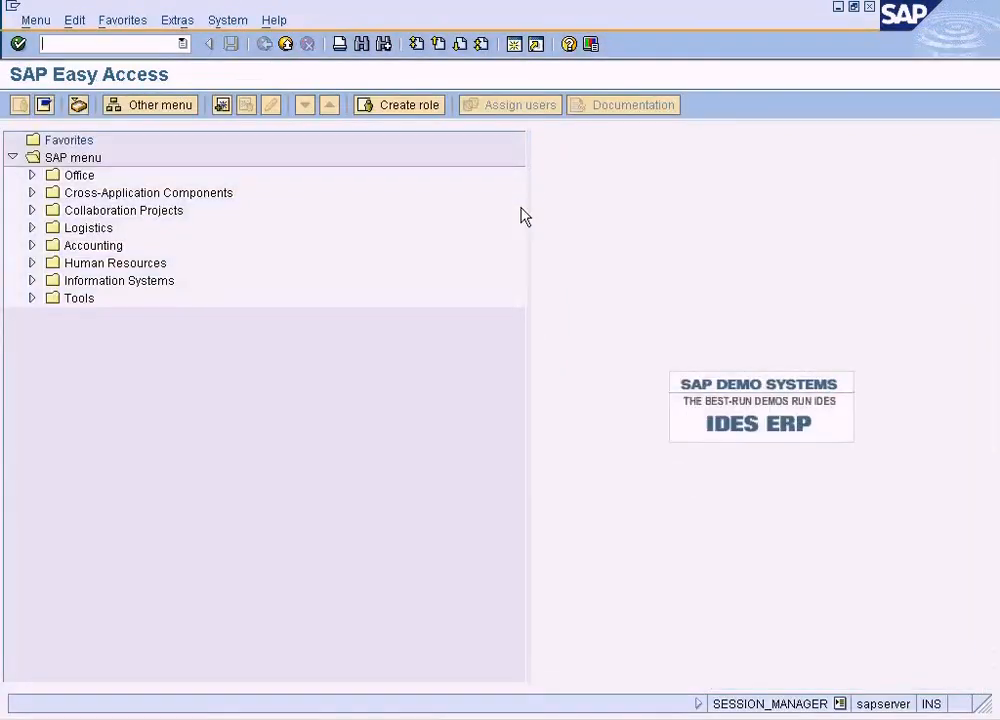
key(Return)
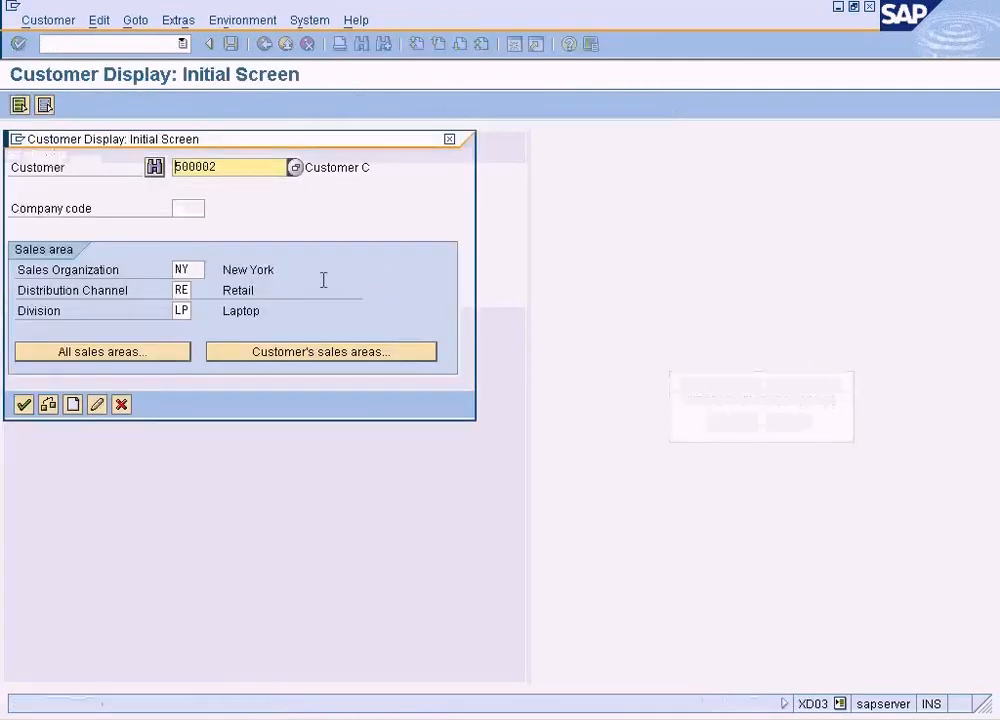
click(23, 404)
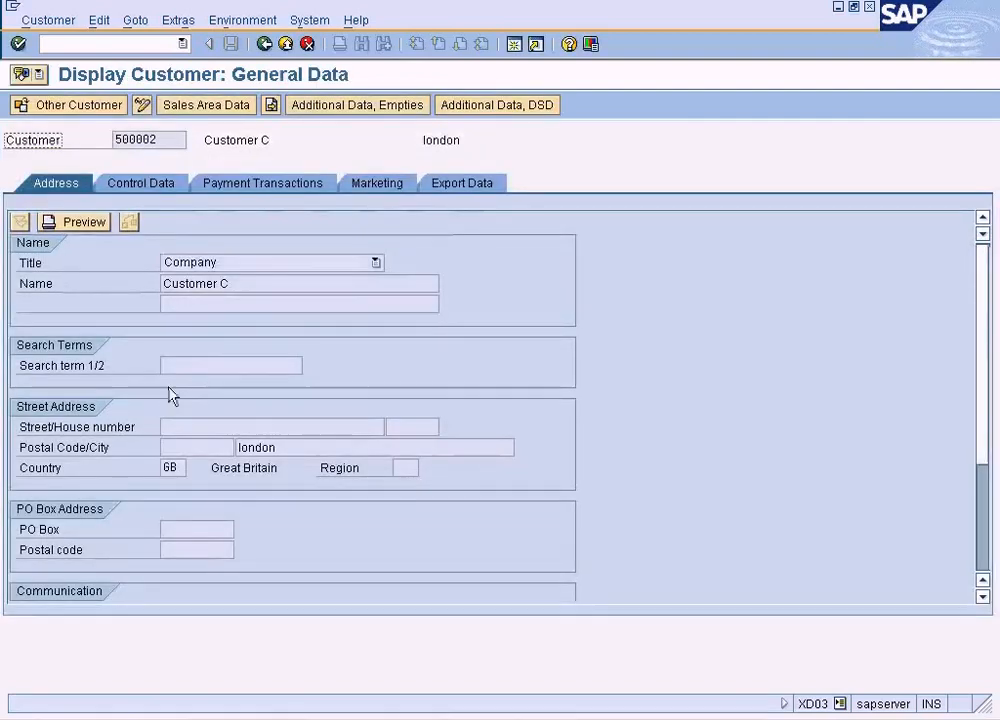
- Examine the shipping conditions in the shipping section of the customer's sales area data
click(238, 108)
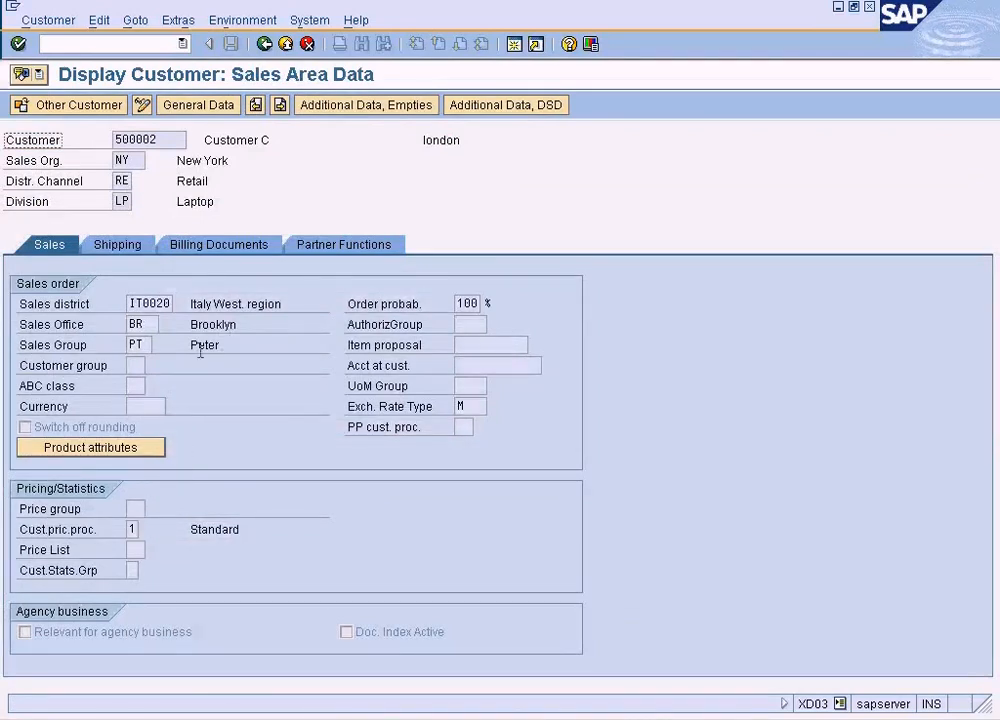
click(132, 250)
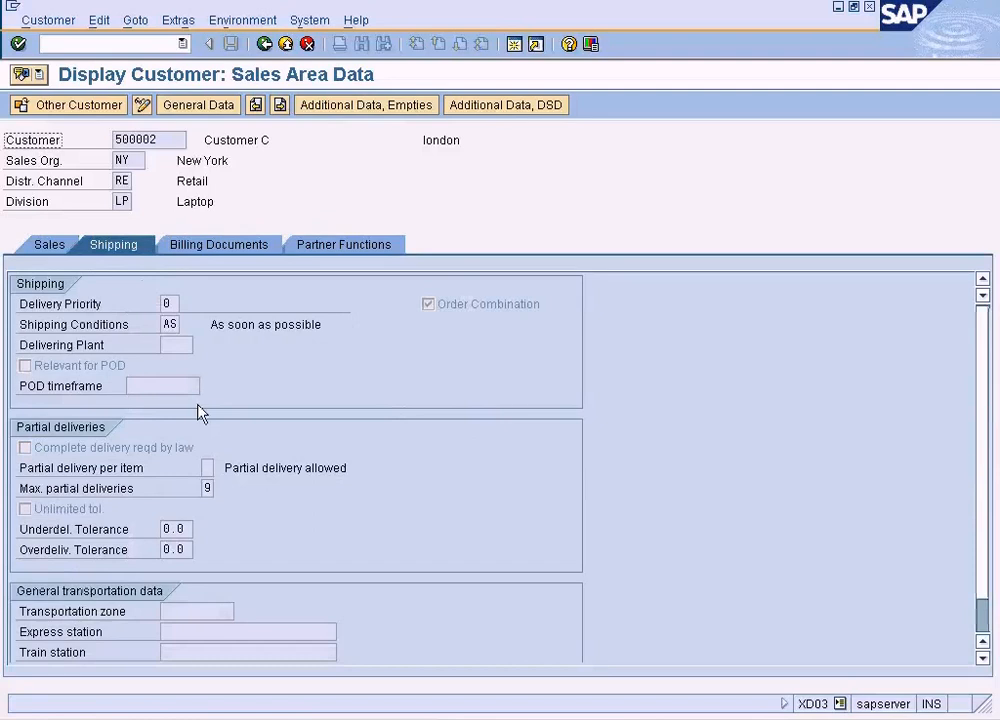
double_click(167, 325)
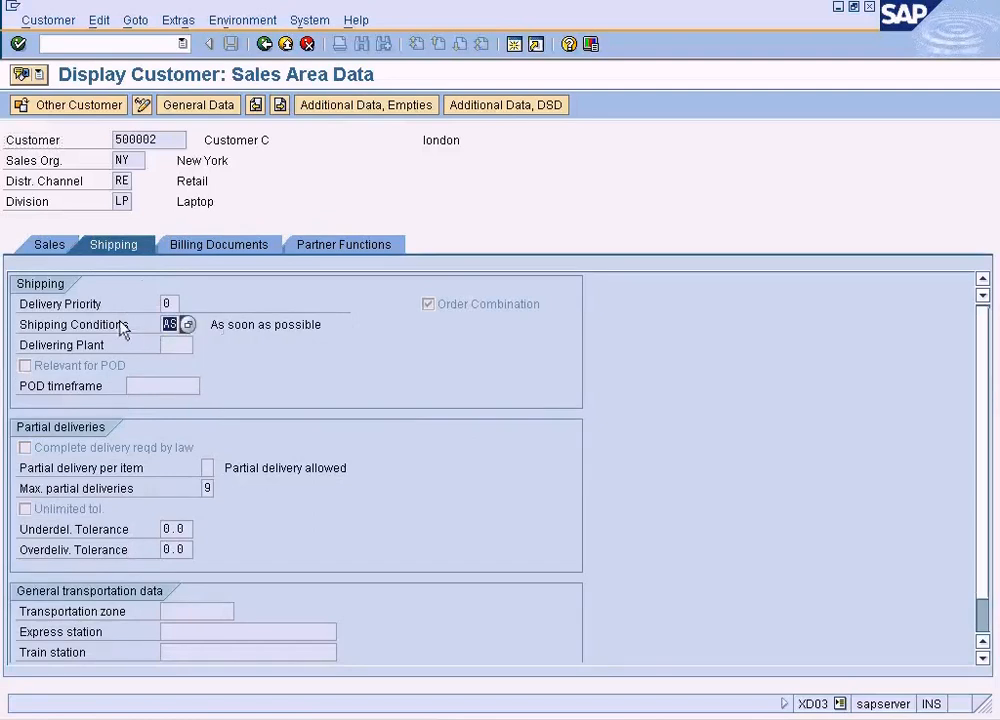
double_click(162, 137)
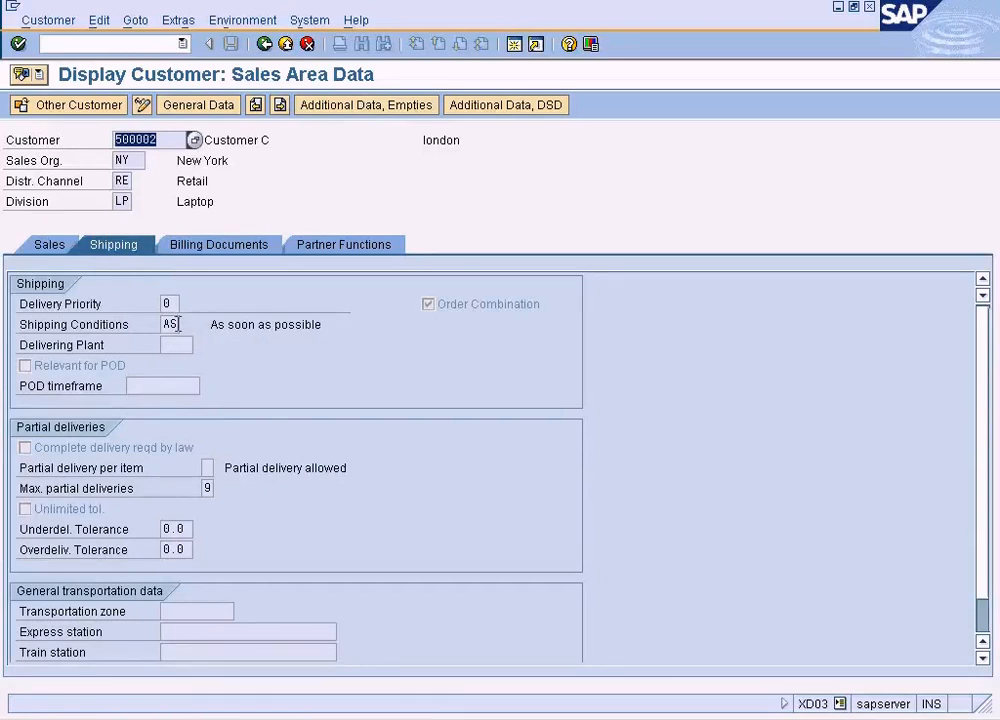
double_click(163, 324)
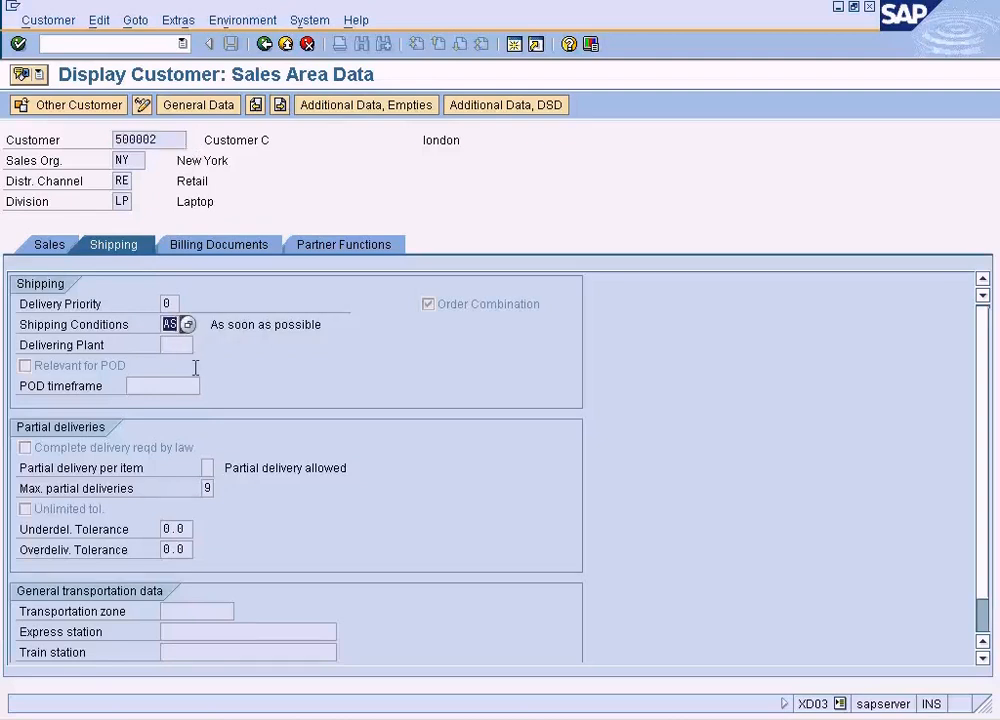
- Open another session, start transaction SPRO and display the SAP Reference IMG
click(514, 45)
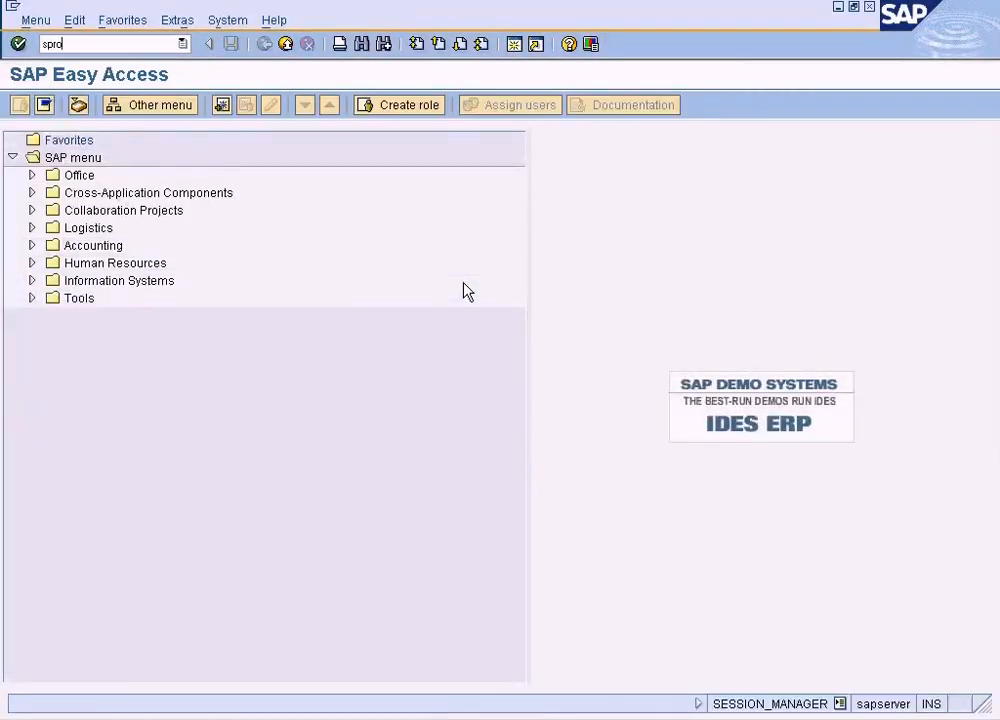
key(Return)
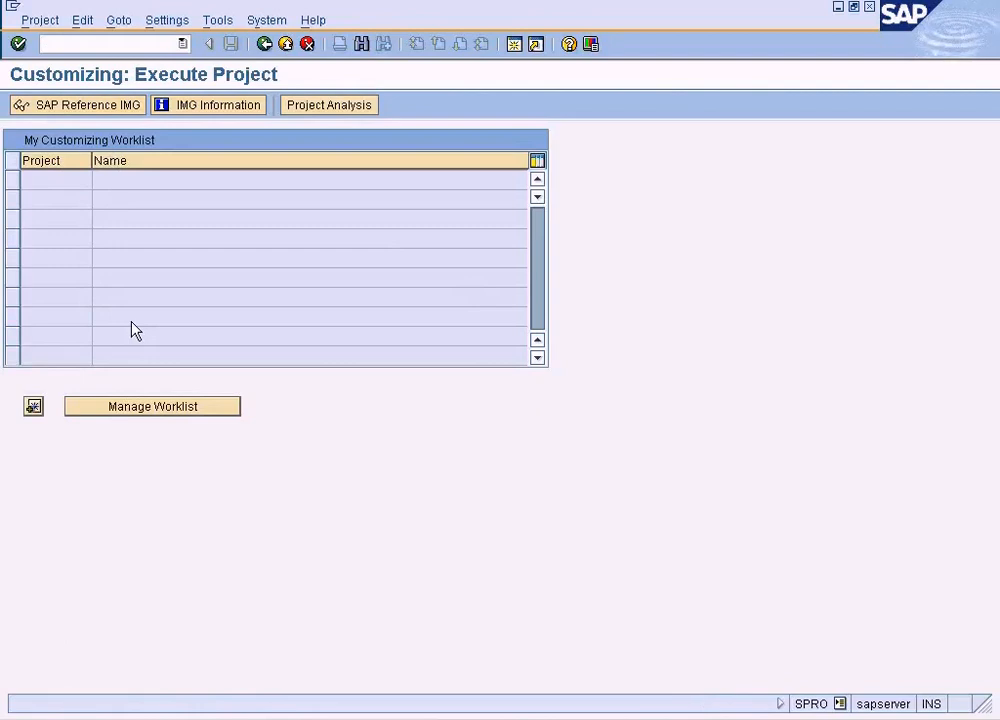
key(F5)
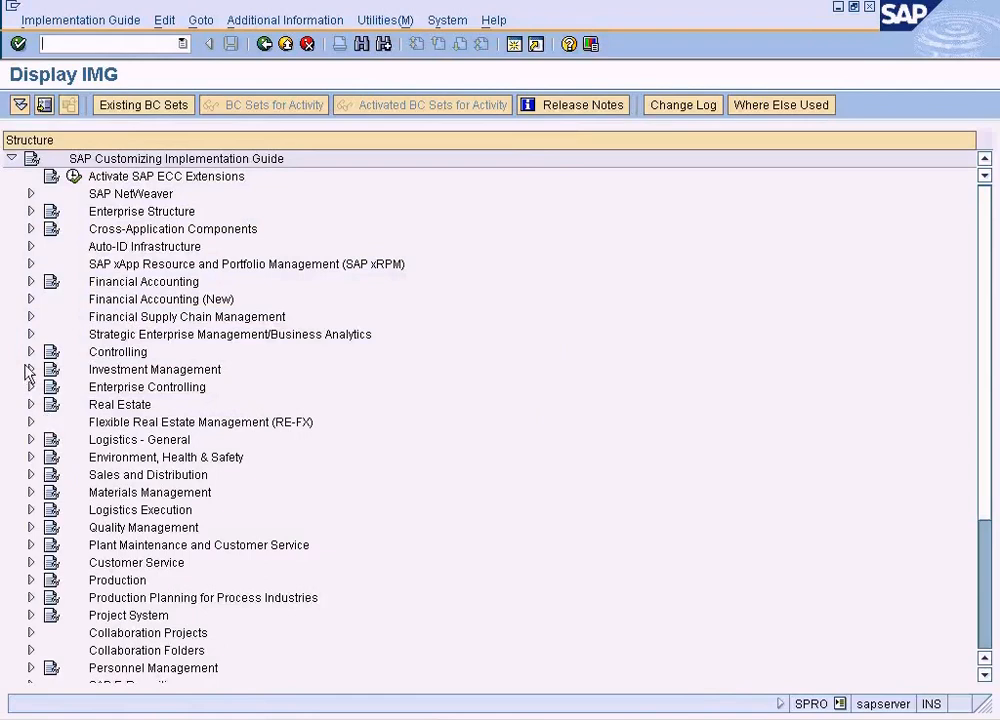
click(30, 474)
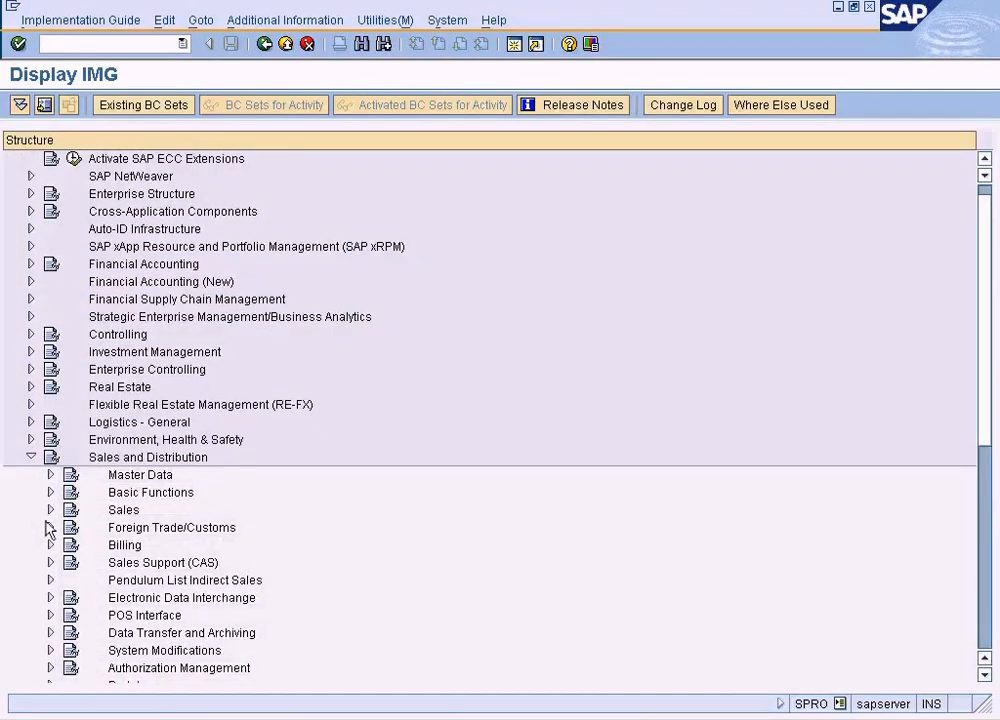
drag(984, 373, 990, 428)
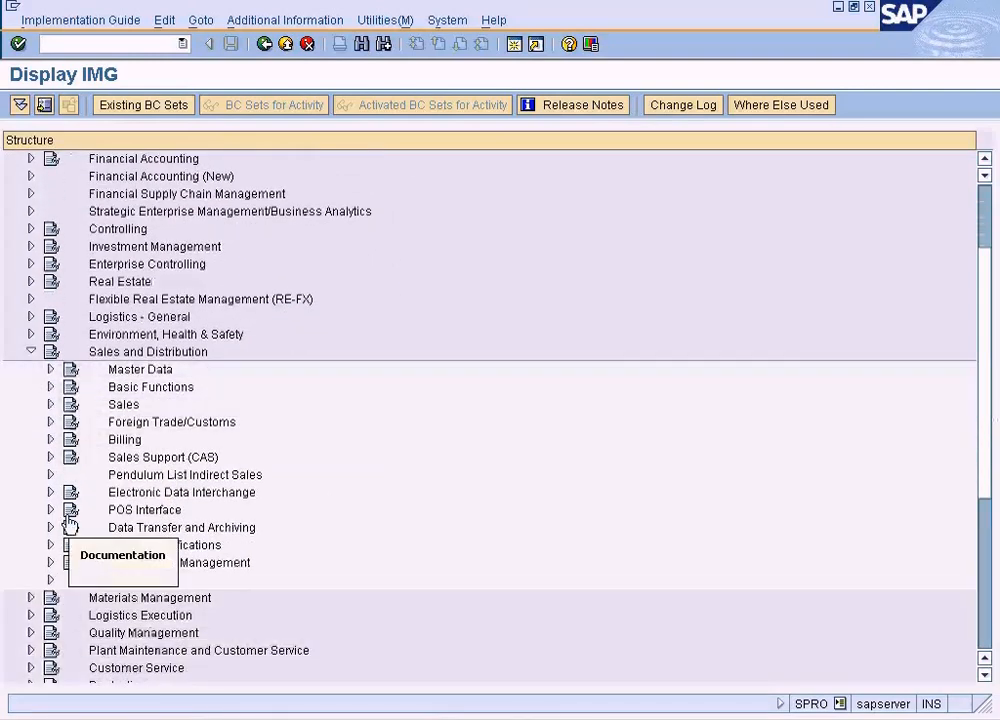
click(31, 351)
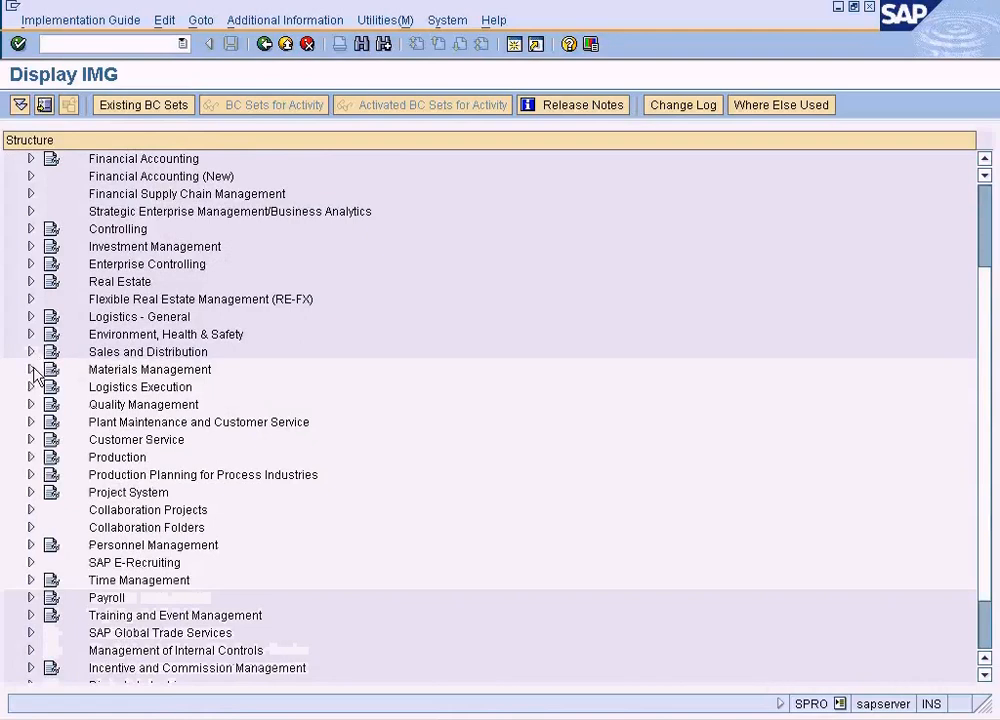
- Open the Assign Shipping Points activity under Logistics Execution, Shipping, Basic Shipping Functions, Shipping Point and Goods Receiving Point Determination
click(31, 387)
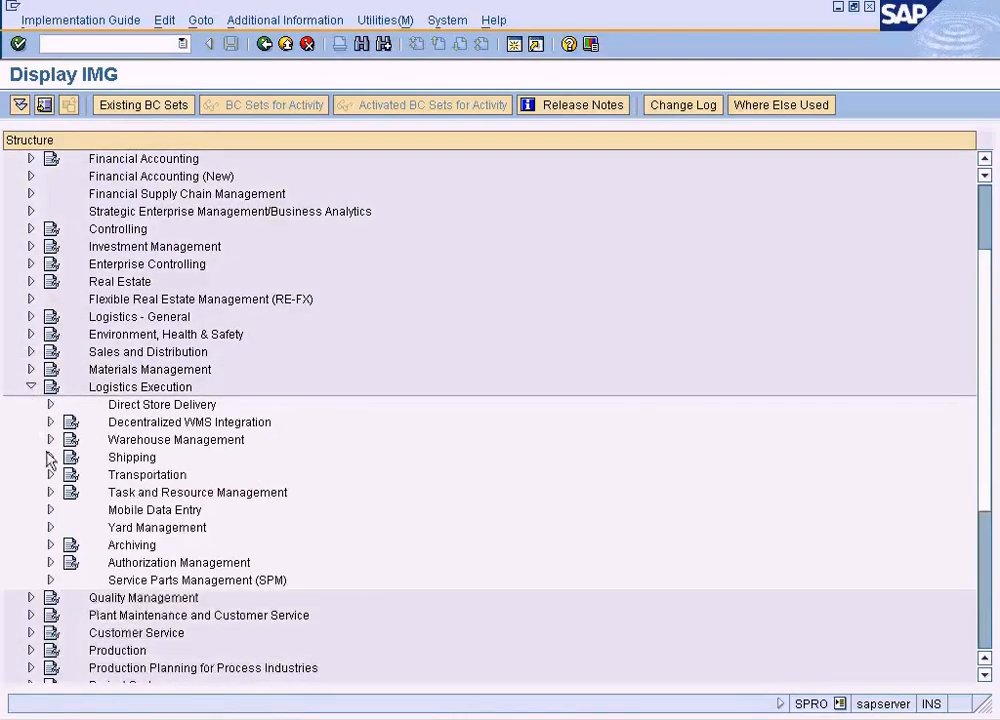
click(50, 457)
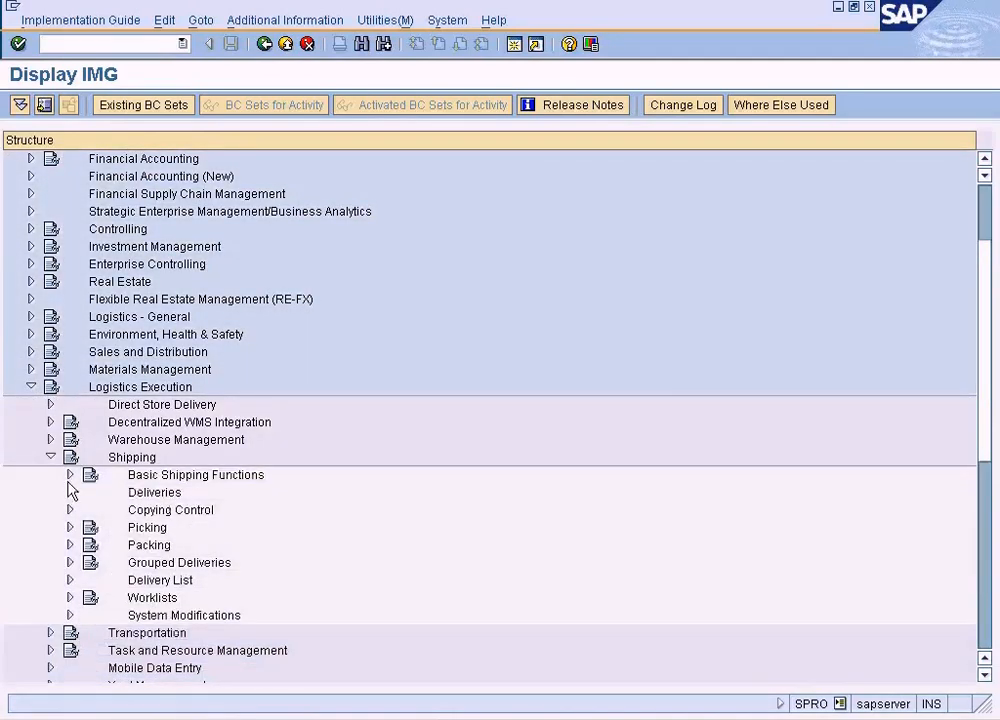
click(70, 475)
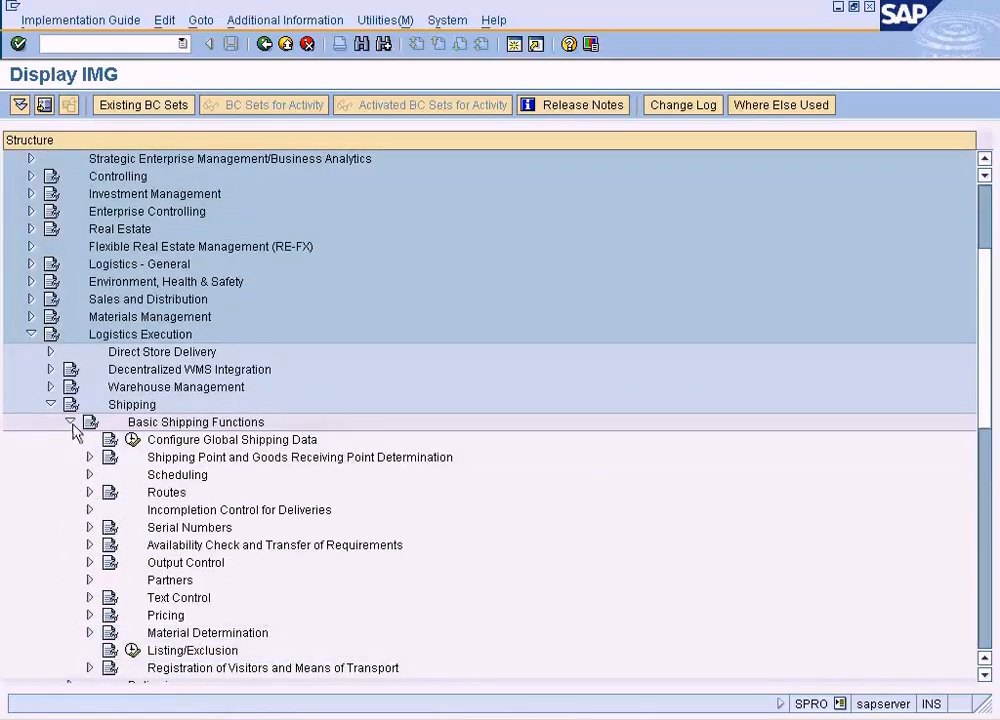
click(89, 457)
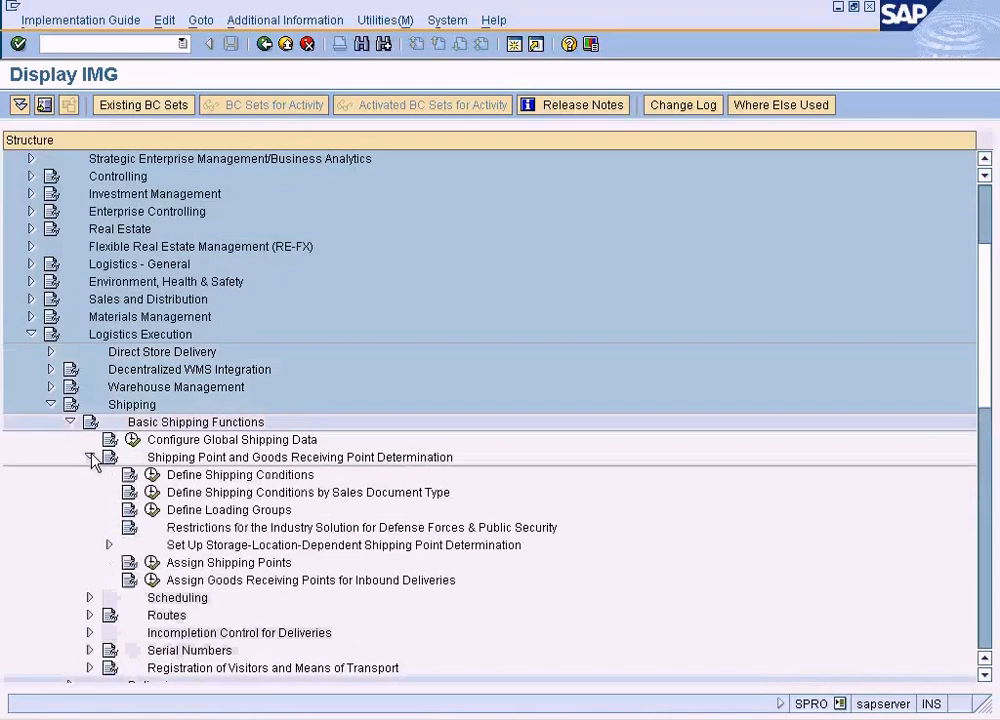
click(152, 562)
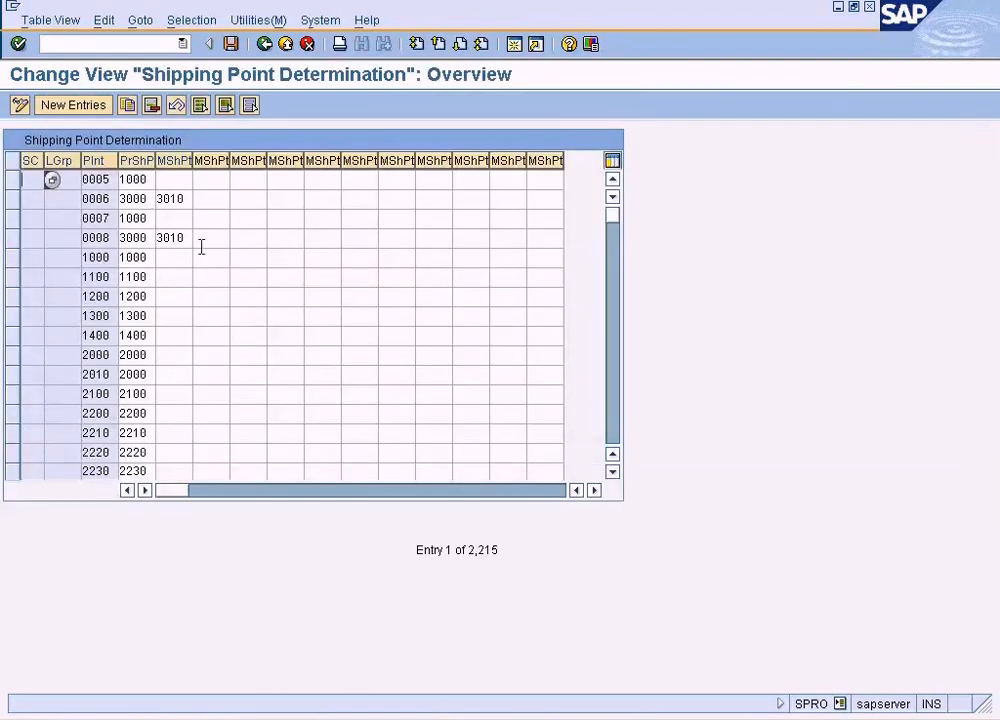
- Position the shipping point determination list on the entry for plant DALL
click(613, 438)
click(613, 438)
click(613, 438)
click(613, 438)
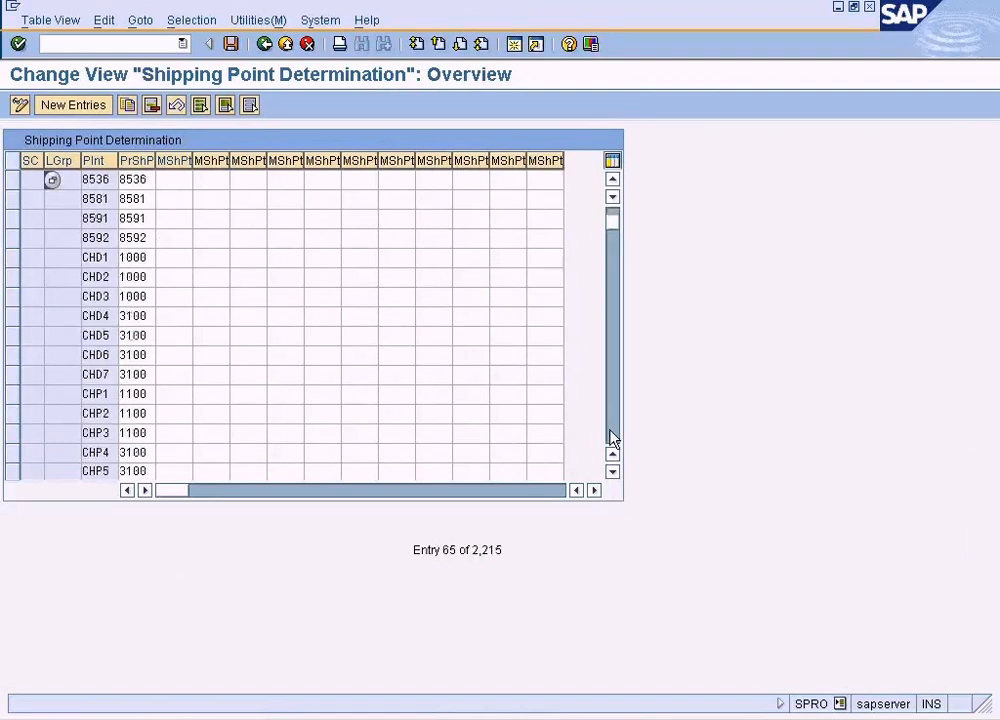
click(141, 20)
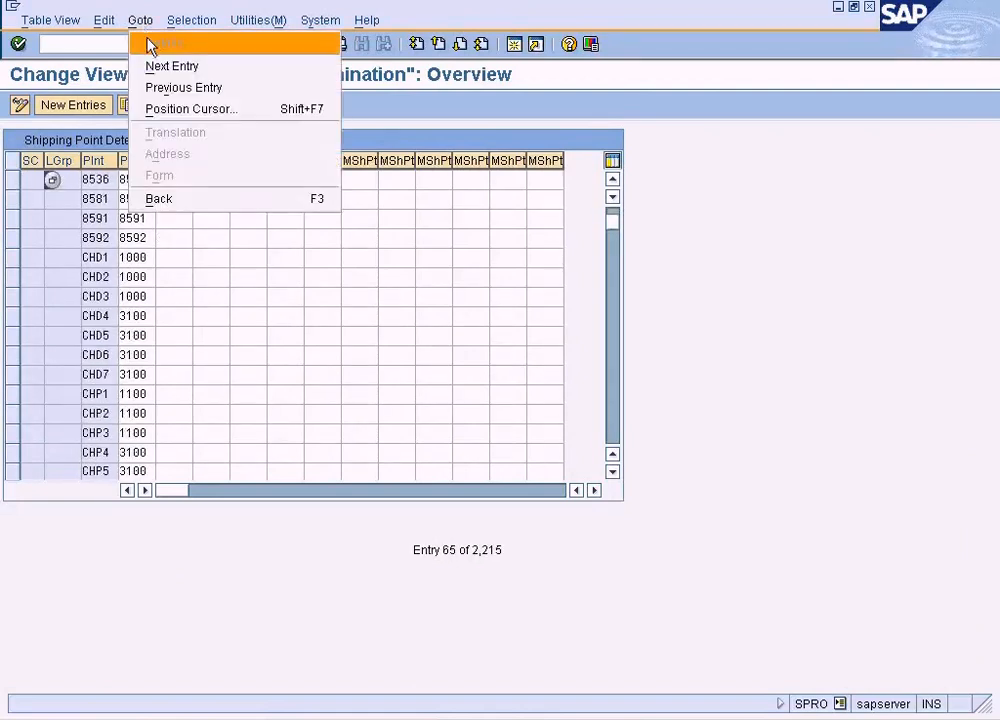
click(175, 109)
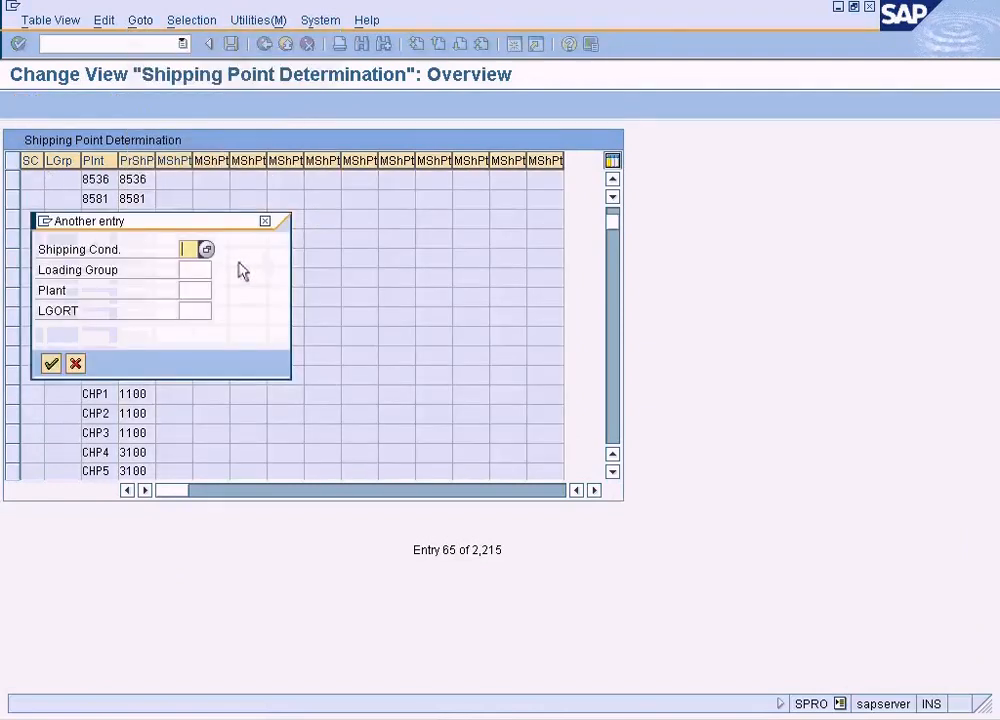
key(Tab)
key(Tab)
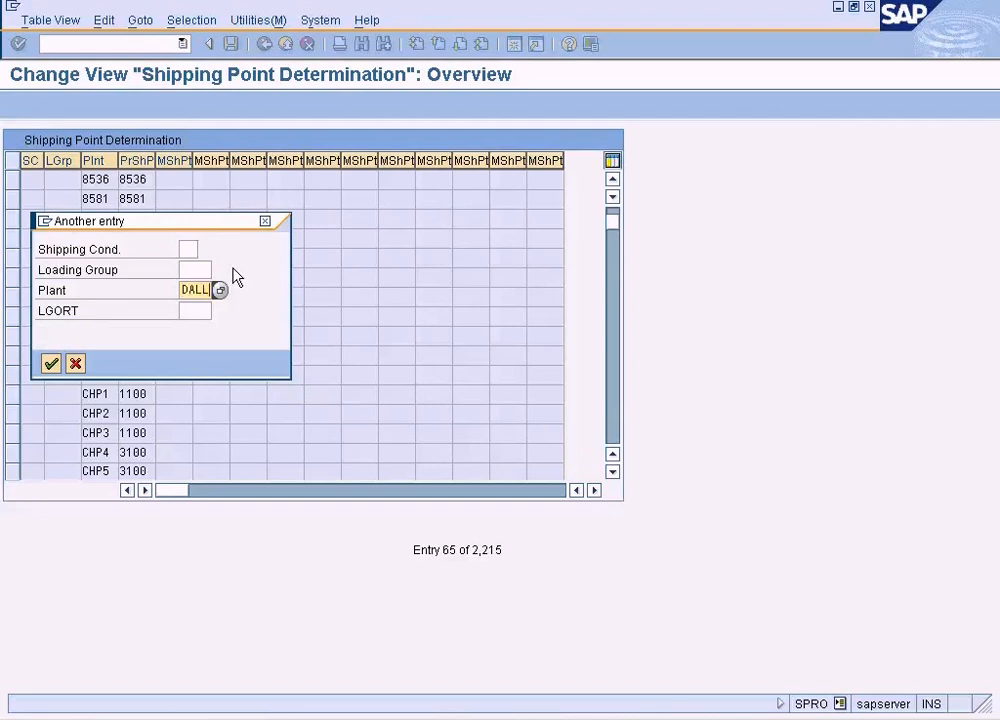
key(Return)
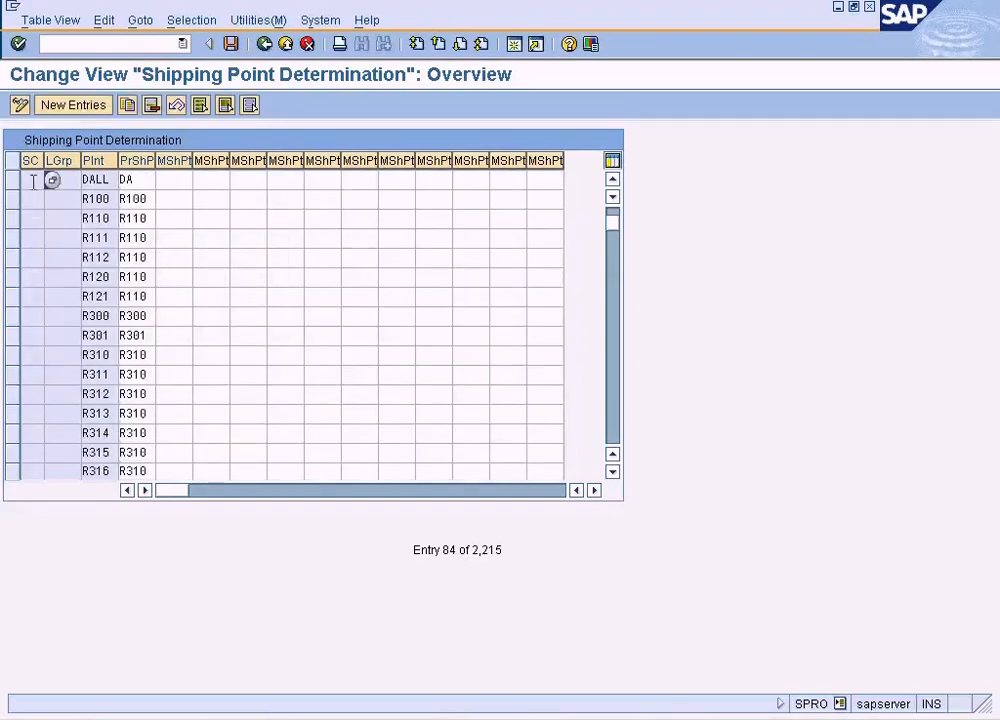
- Copy the plant DALL entry to a new one with shipping condition AS, keeping proposed shipping point DA, and save
click(14, 180)
click(129, 112)
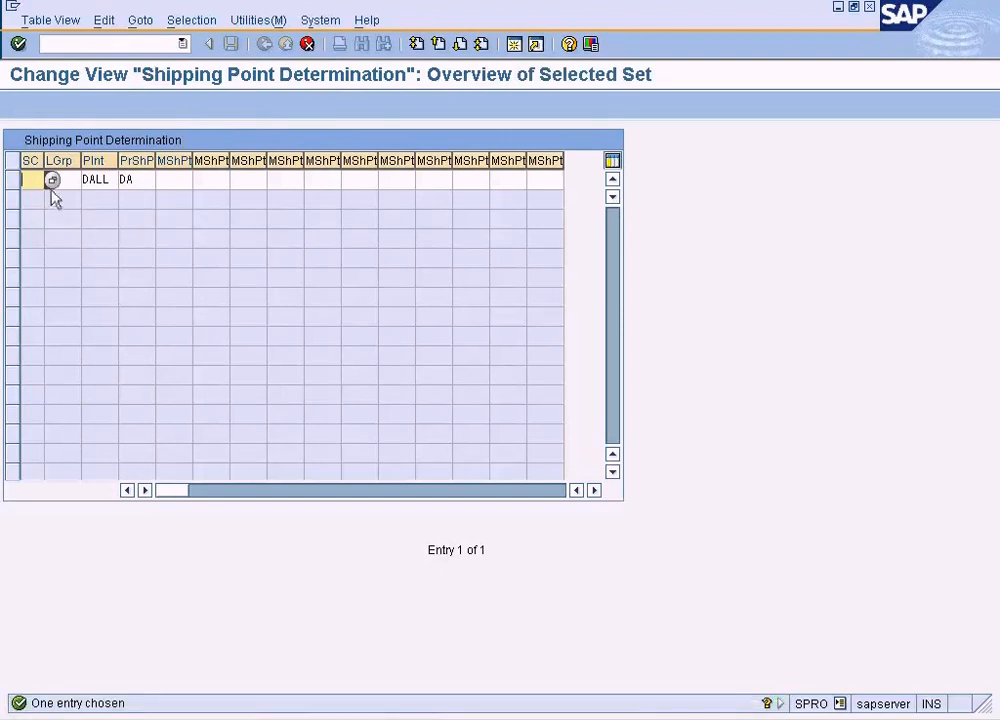
text(AS)
key(Return)
click(230, 44)
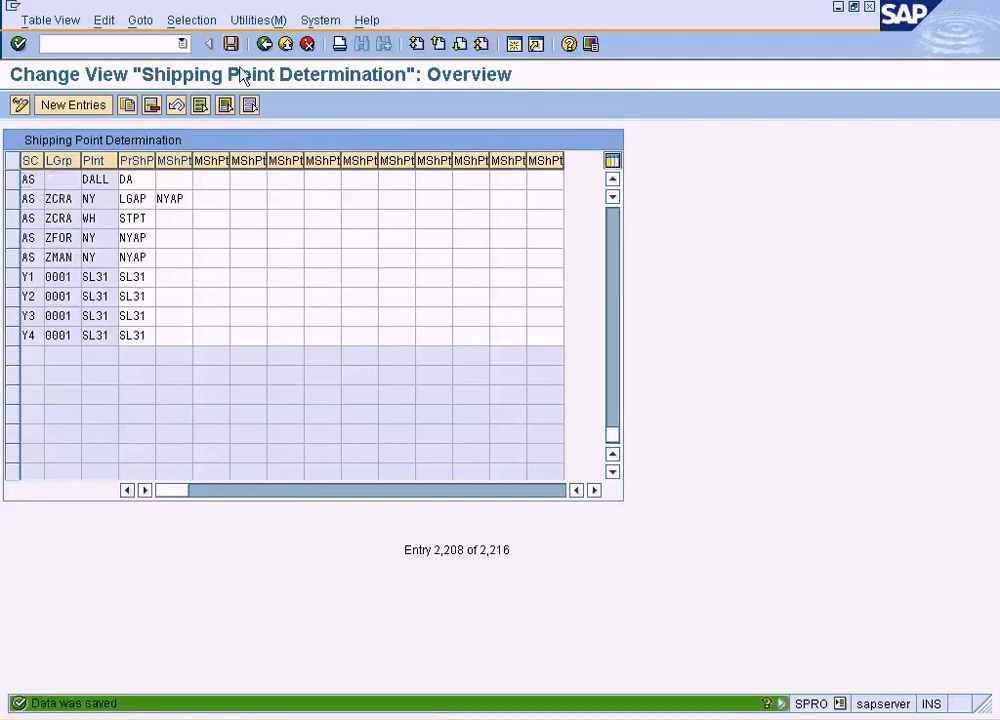
click(612, 179)
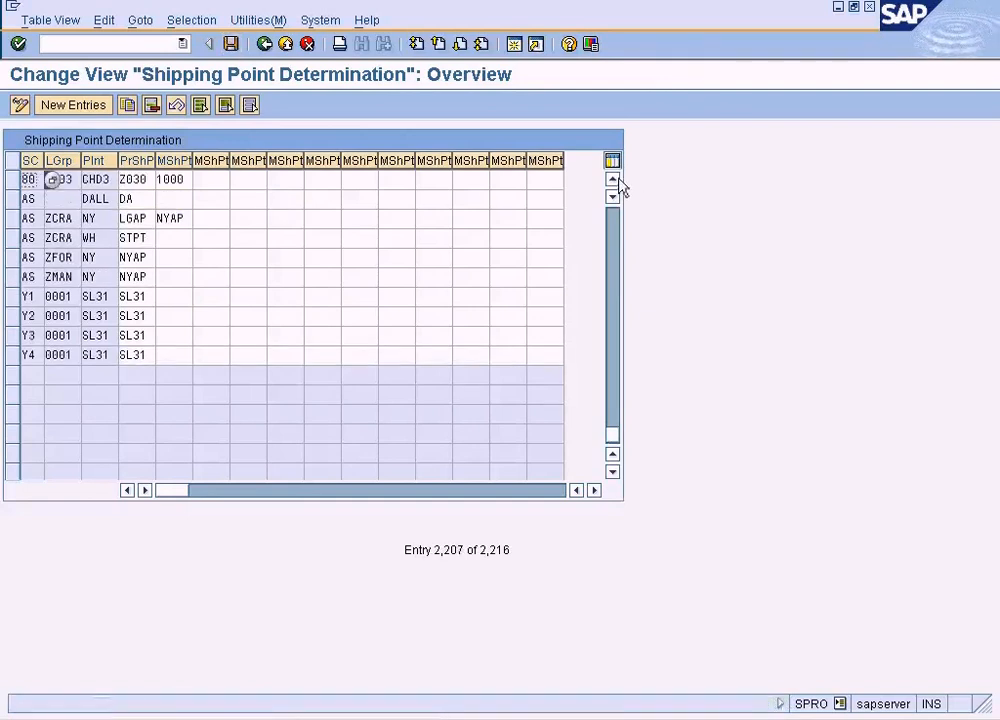
click(147, 201)
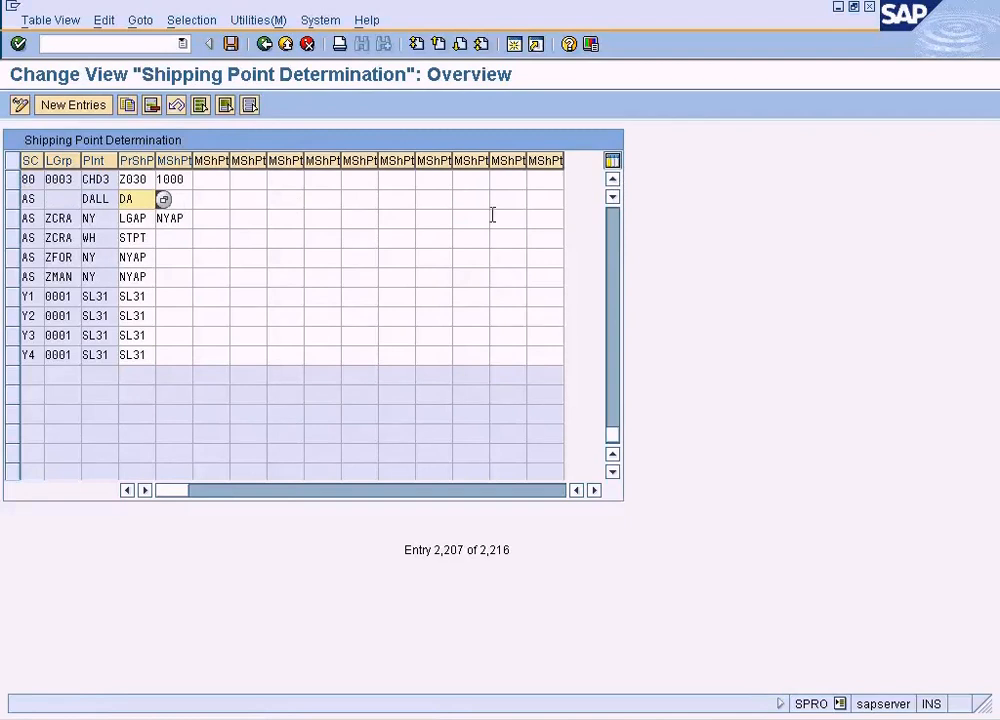
- Locate the plant DALL entry without a shipping condition in the shipping point determination list
click(140, 20)
click(177, 112)
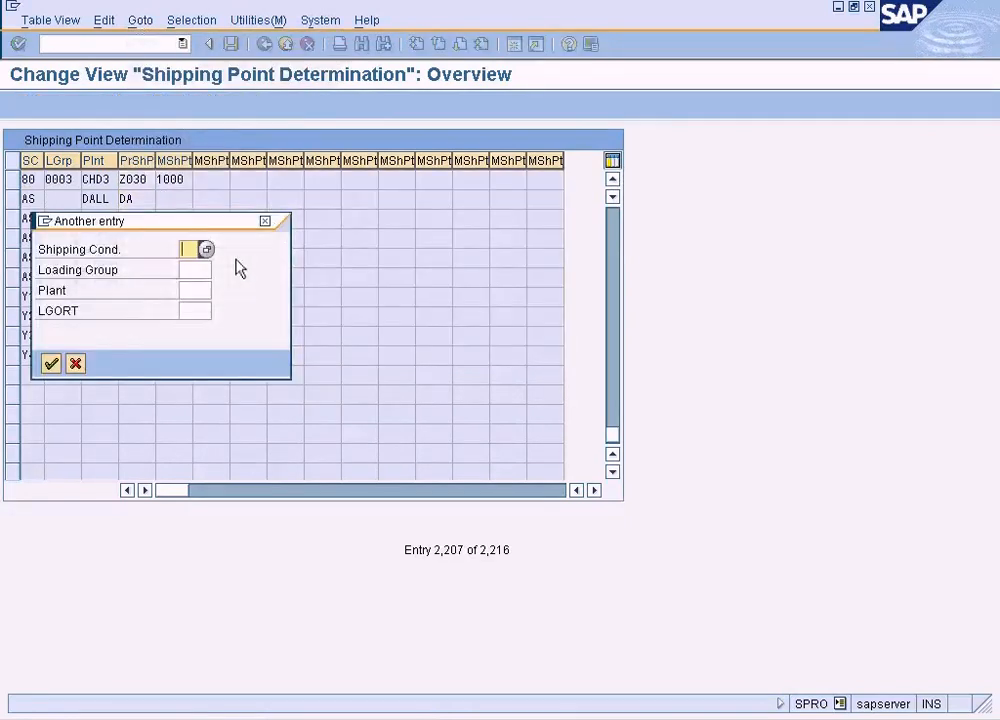
click(192, 290)
text(D)
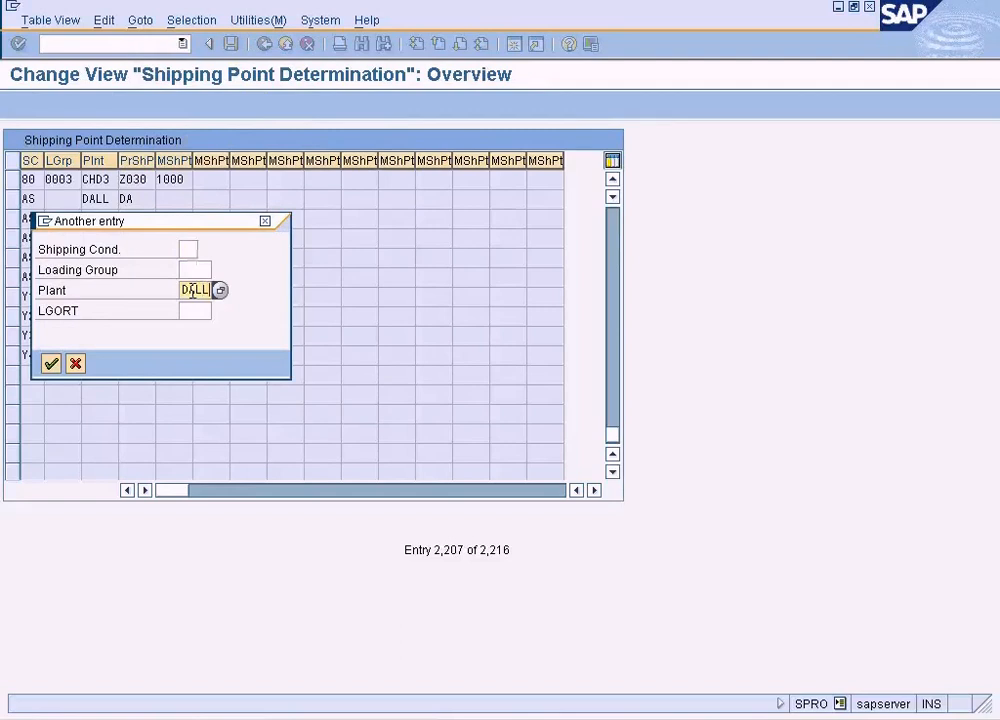
text(ALL)
key(Return)
click(612, 181)
click(612, 181)
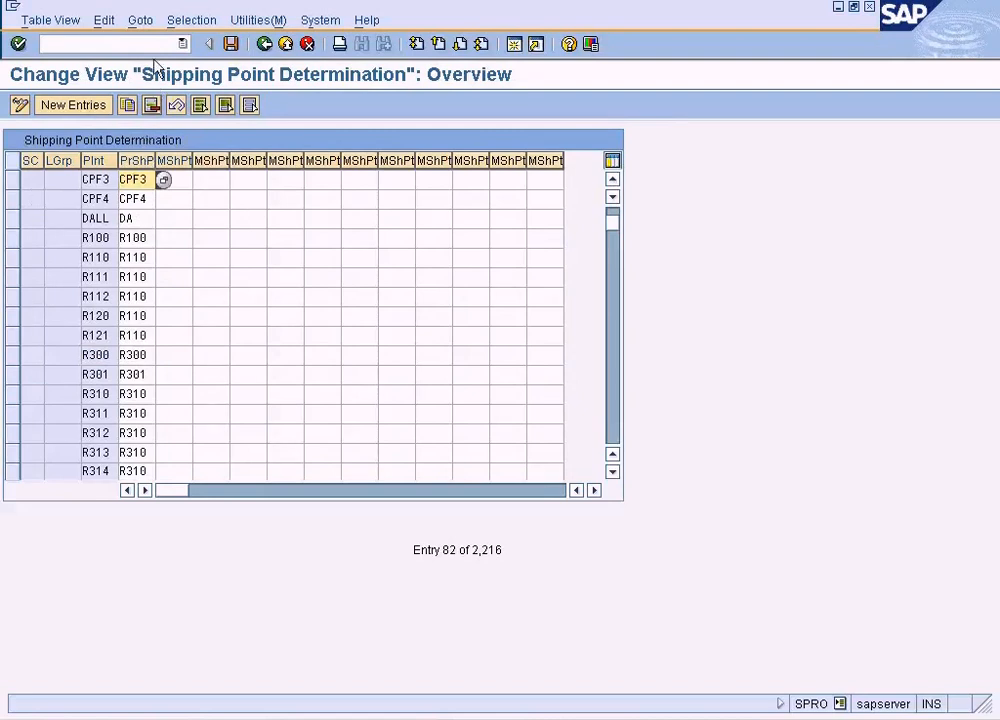
click(150, 22)
click(190, 109)
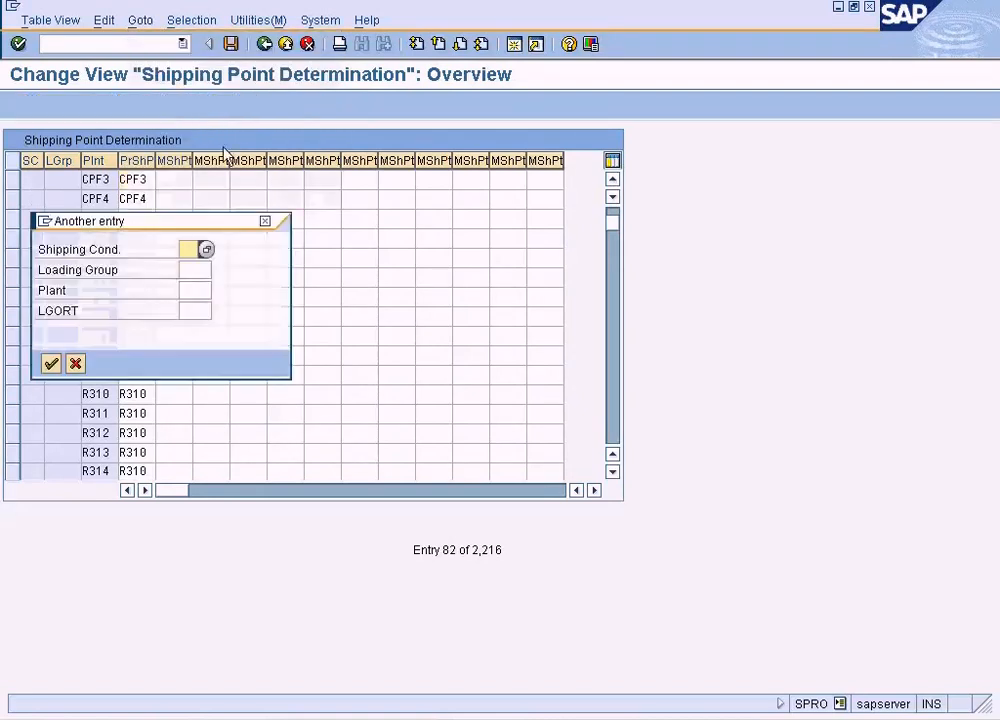
click(191, 289)
key(Return)
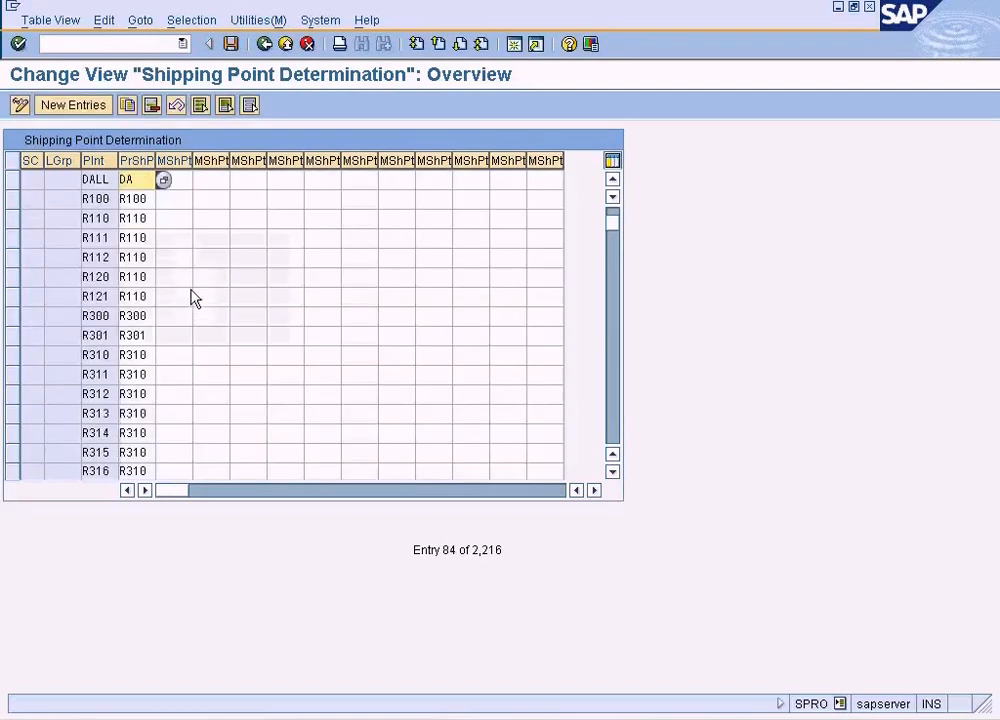
click(141, 20)
click(155, 108)
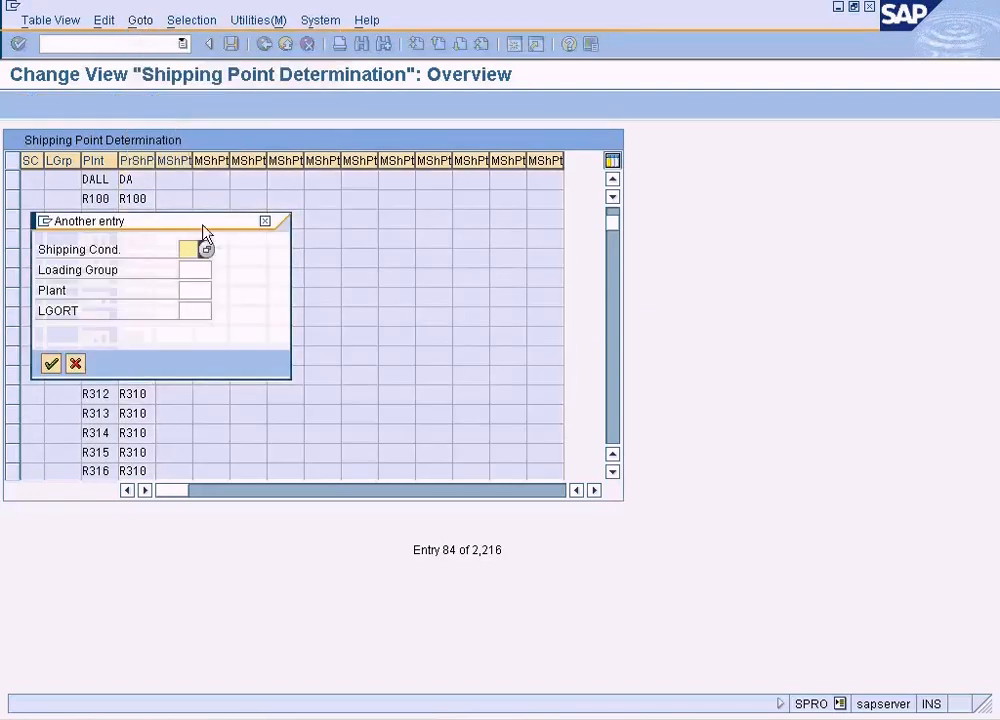
click(197, 290)
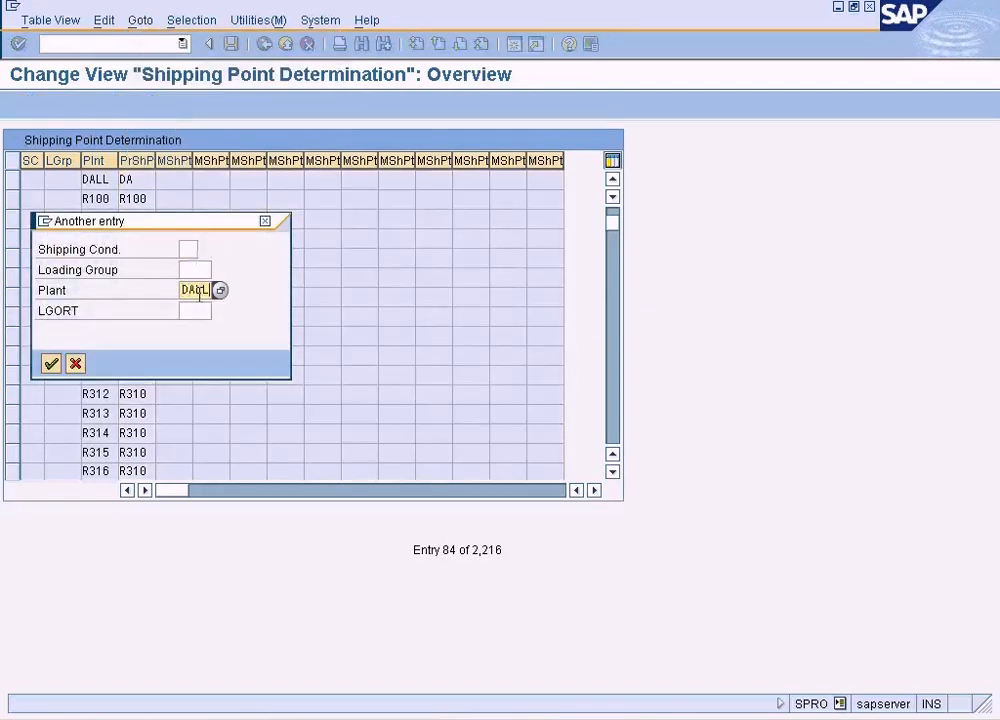
key(Return)
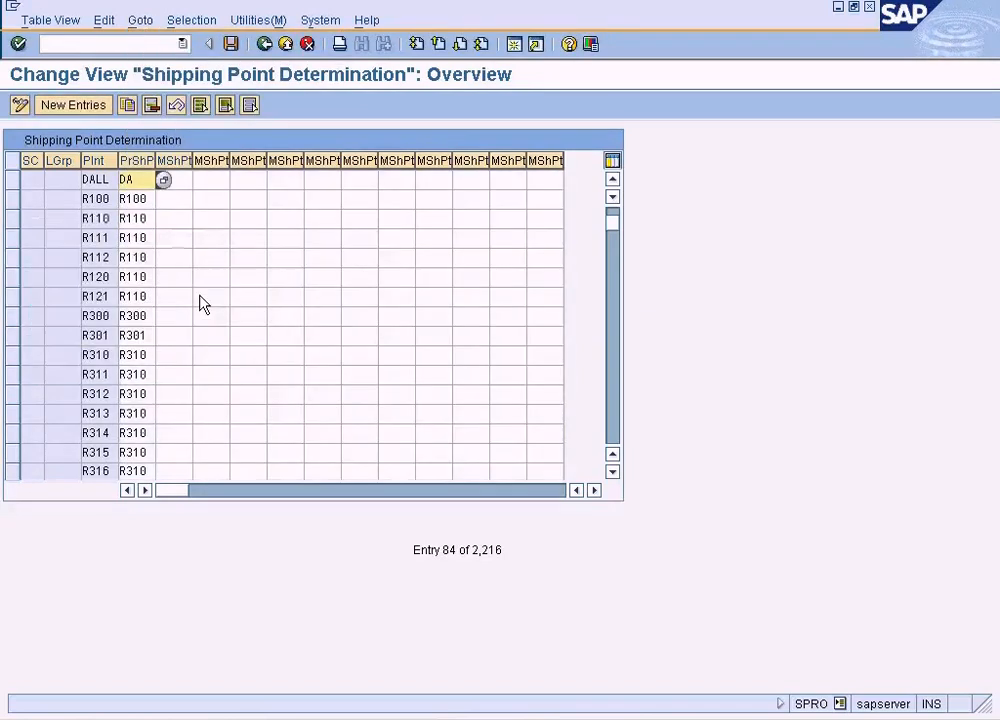
- Restrict the shipping point determination list by contents to entries whose plant equals DALL
click(614, 389)
click(614, 389)
click(614, 389)
click(614, 389)
click(614, 389)
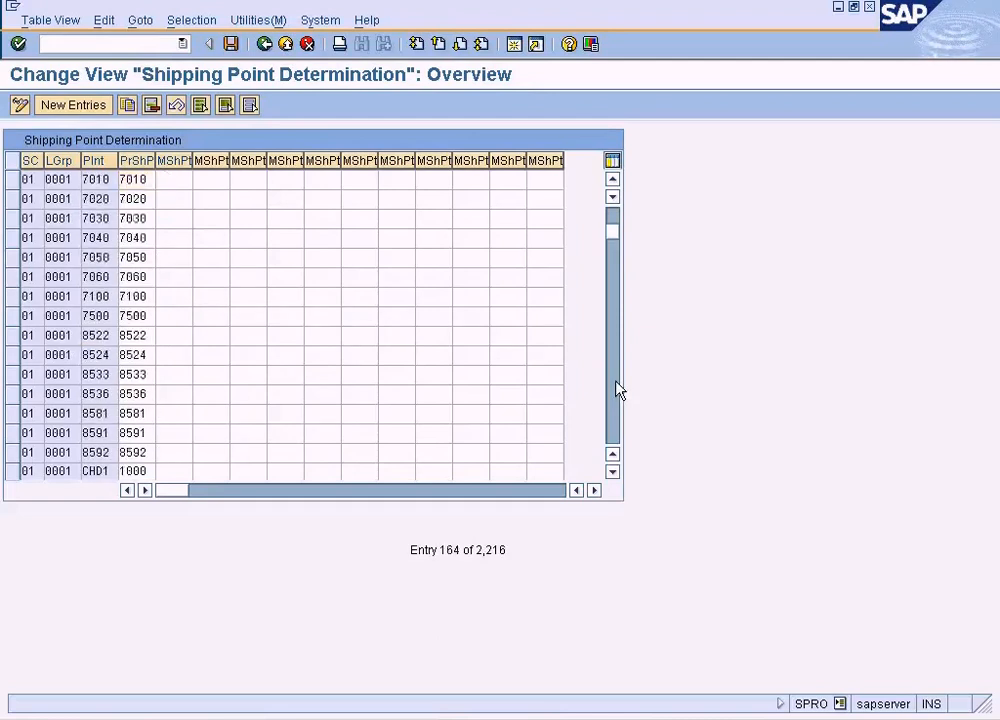
click(617, 389)
click(617, 389)
click(188, 20)
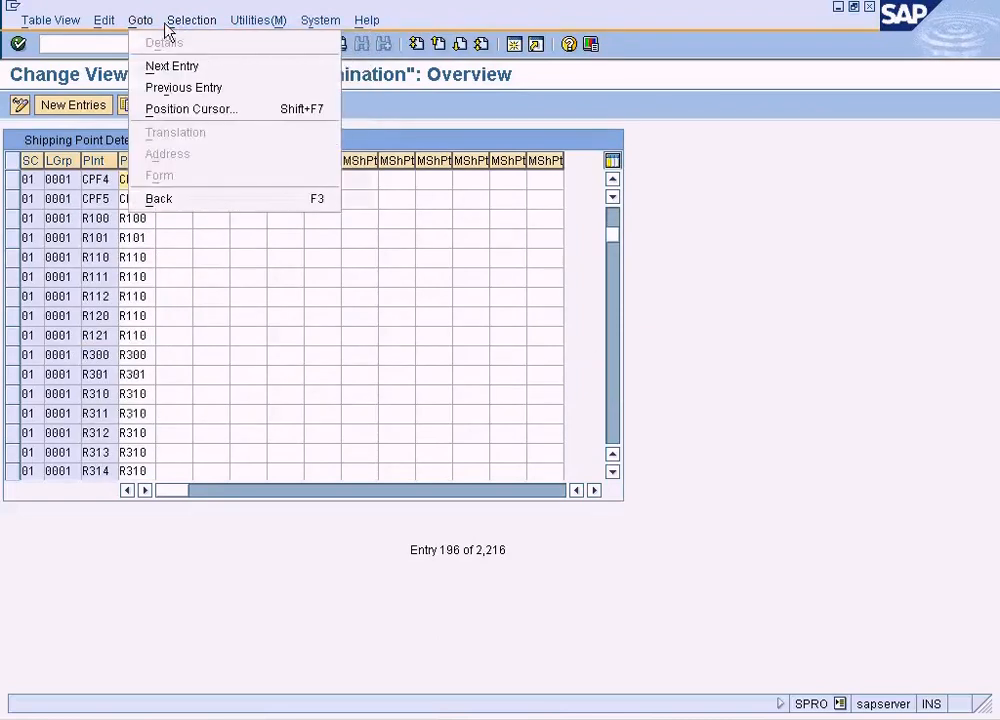
click(210, 41)
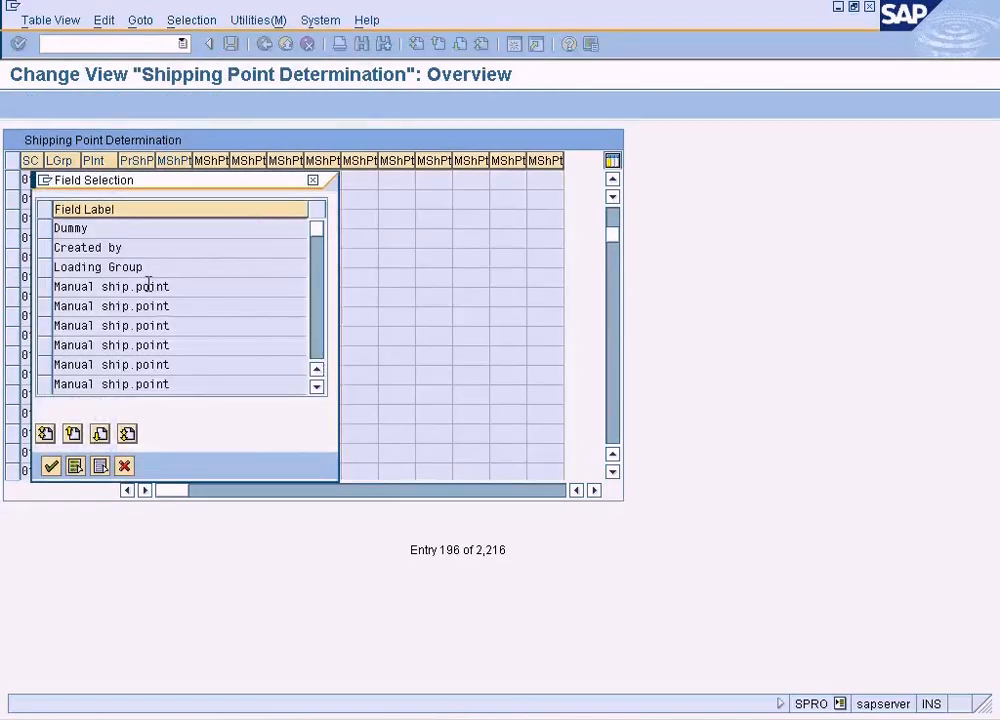
click(317, 340)
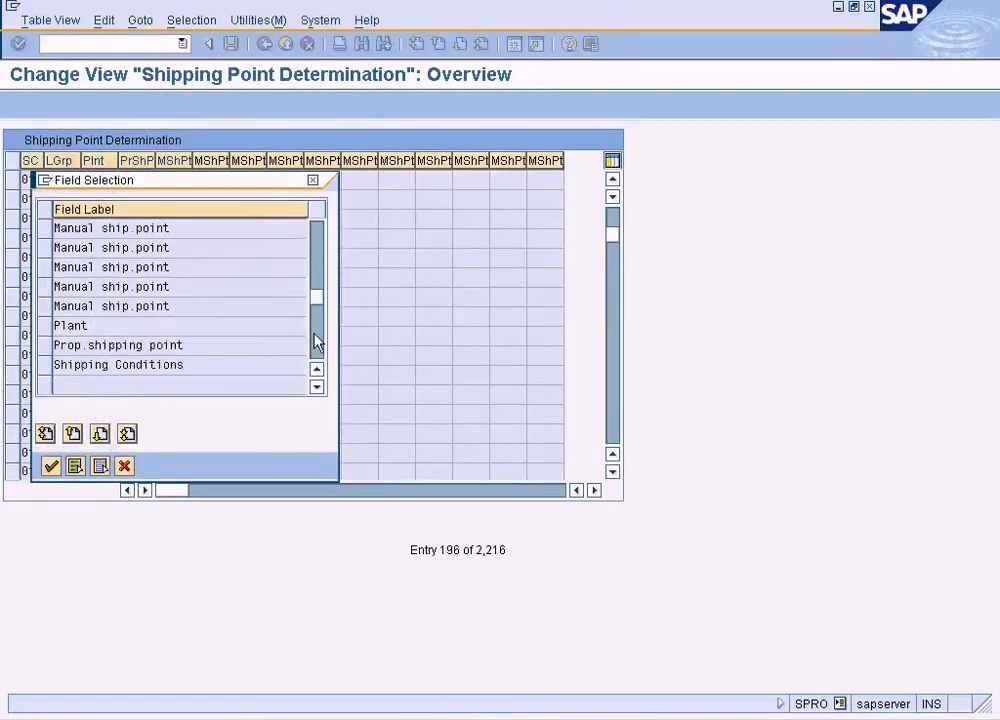
click(55, 328)
click(50, 466)
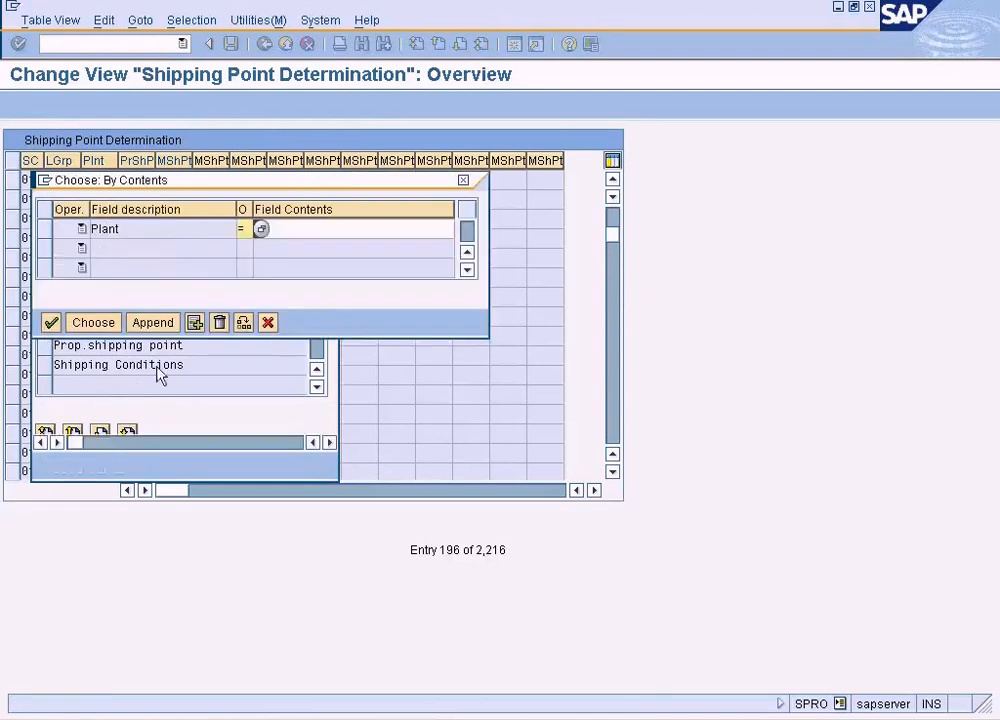
click(325, 226)
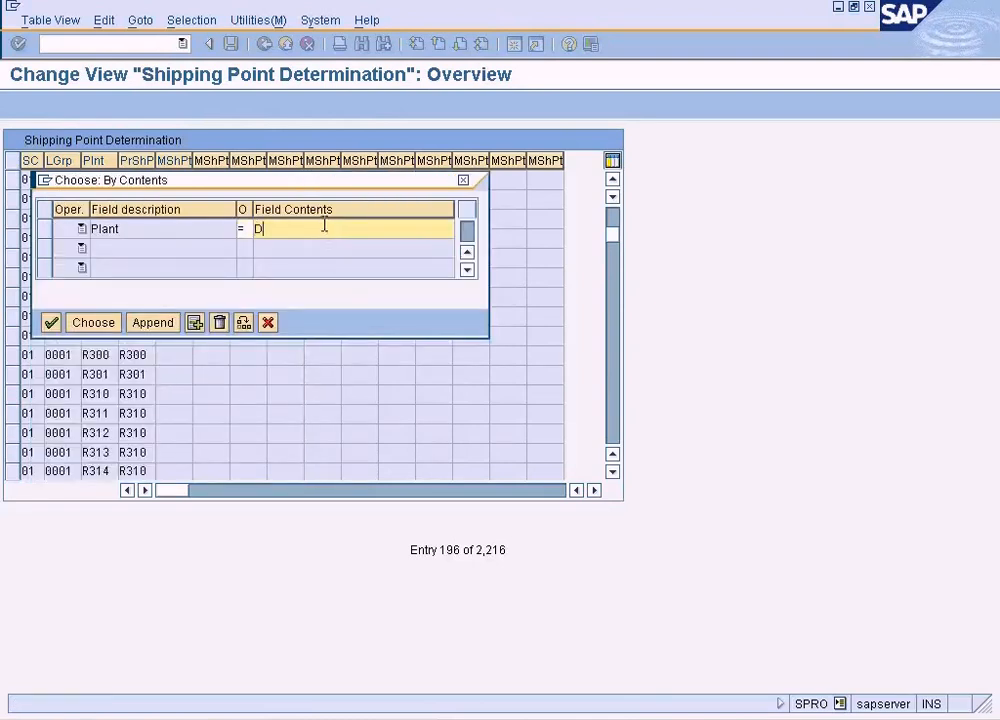
click(80, 323)
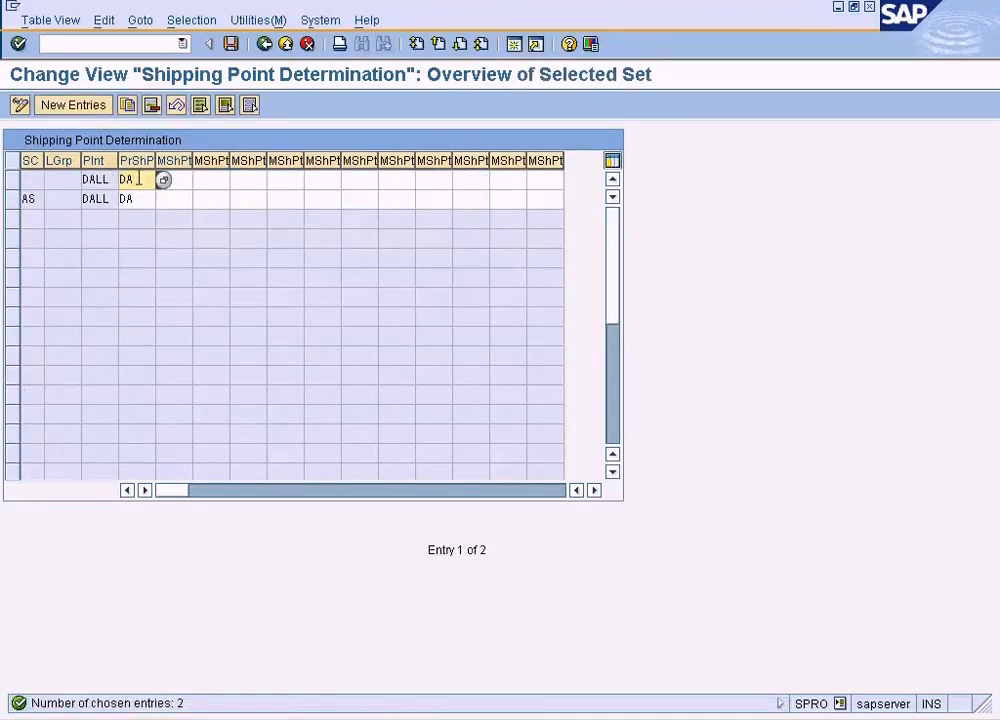
- Compare the shipping conditions of the two DALL entries with those in the customer's sales area data
click(40, 180)
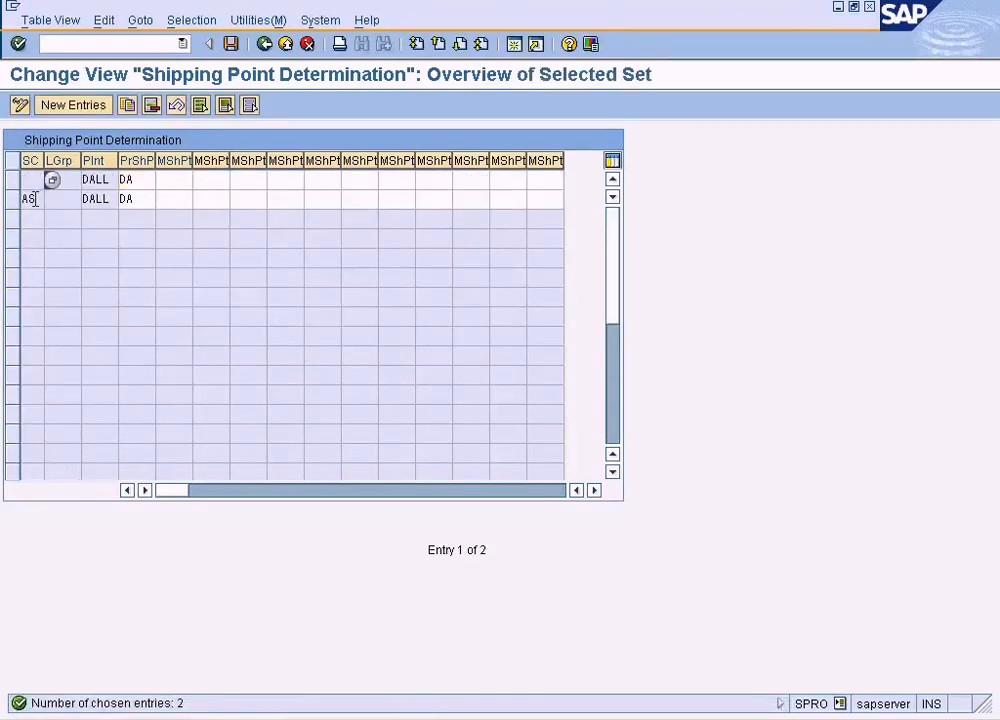
click(35, 199)
click(240, 718)
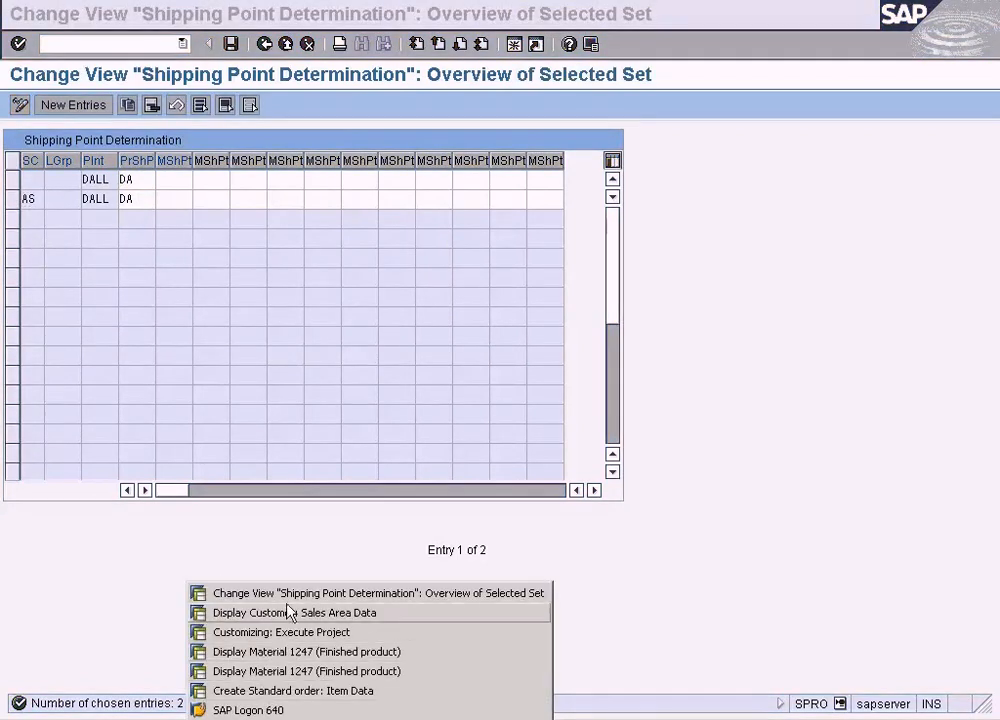
click(288, 611)
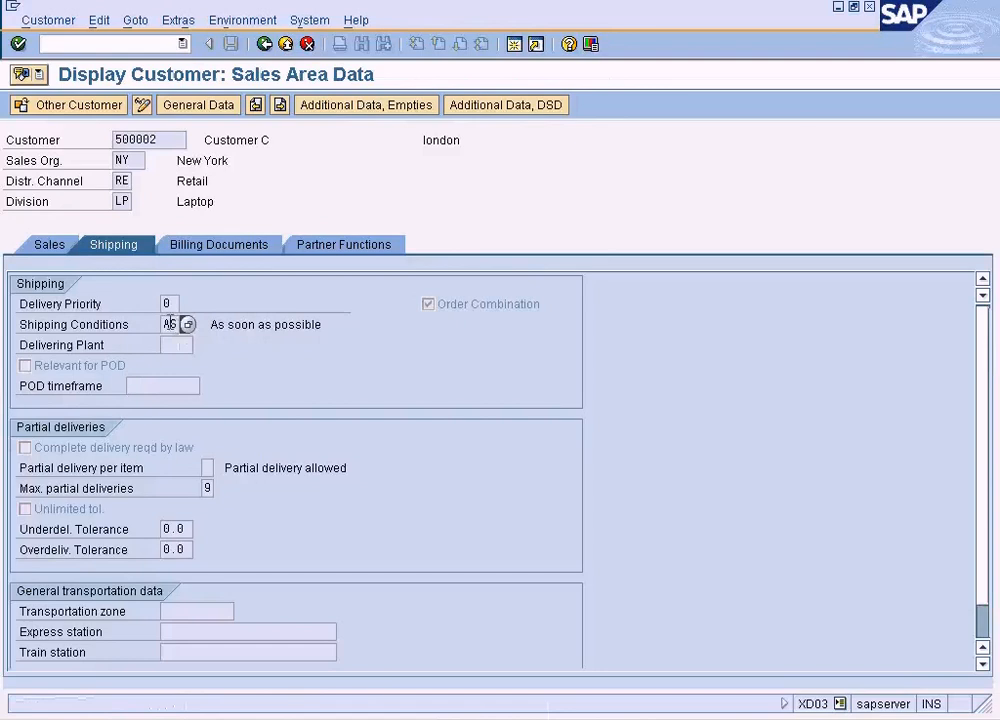
drag(165, 324, 197, 324)
key(alt+Tab)
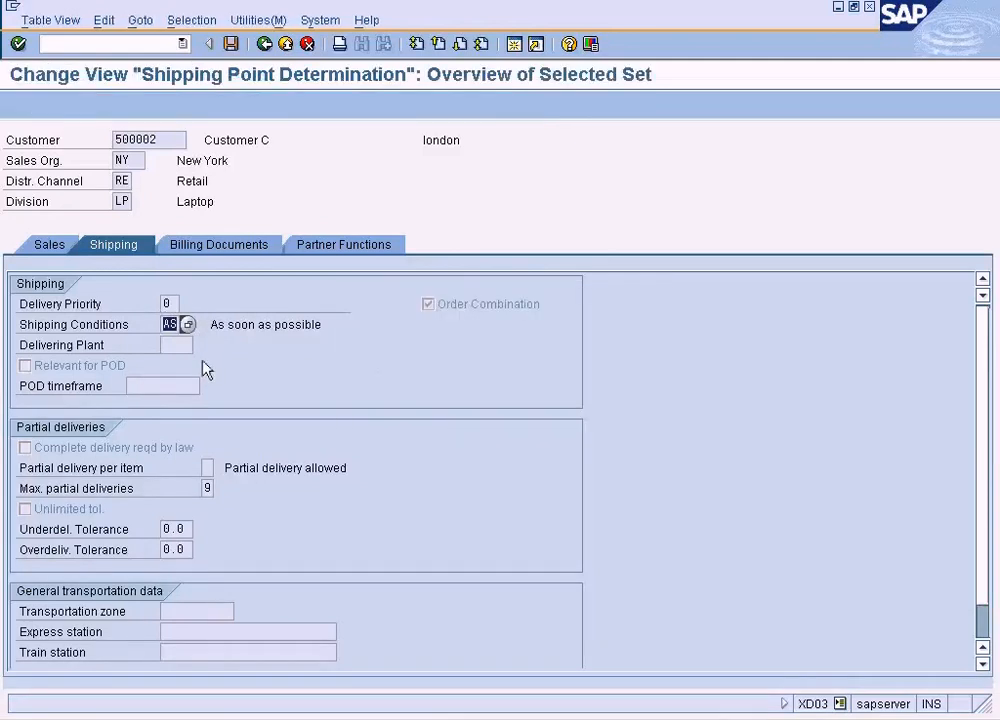
click(14, 180)
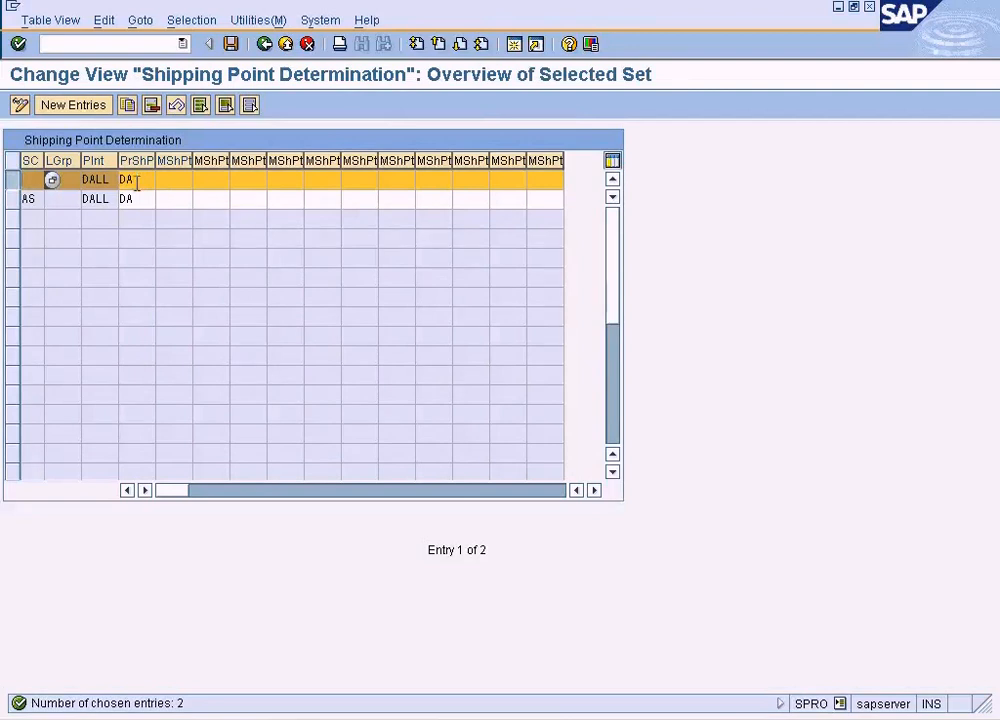
click(29, 199)
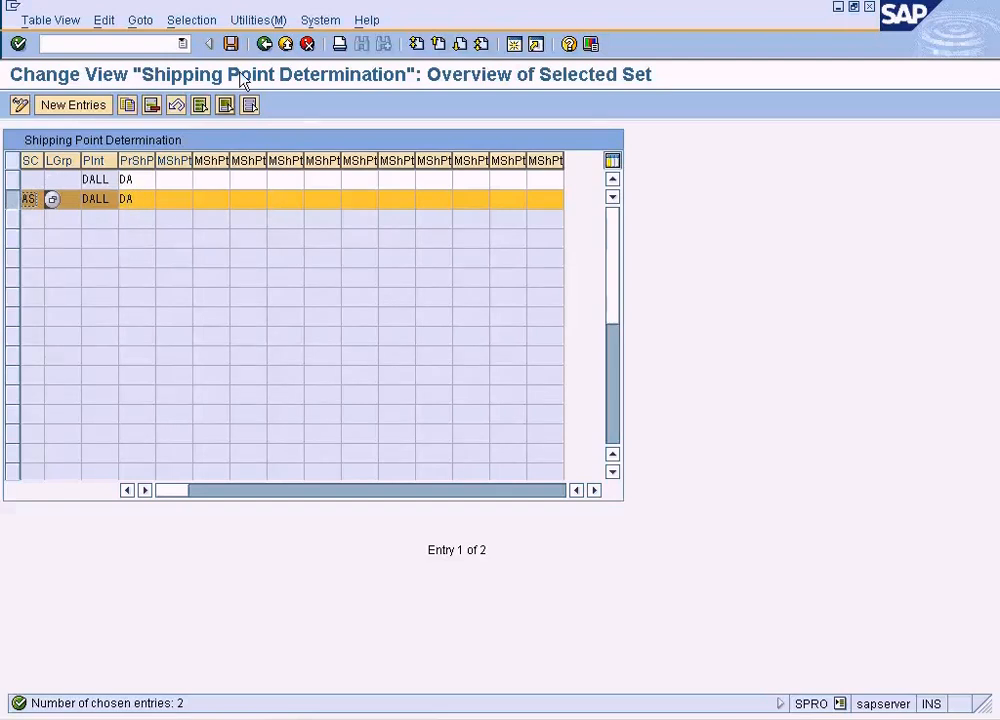
- Save the shipping point determination entries for plant DALL and return to the item data of the open standard order
click(231, 45)
click(264, 45)
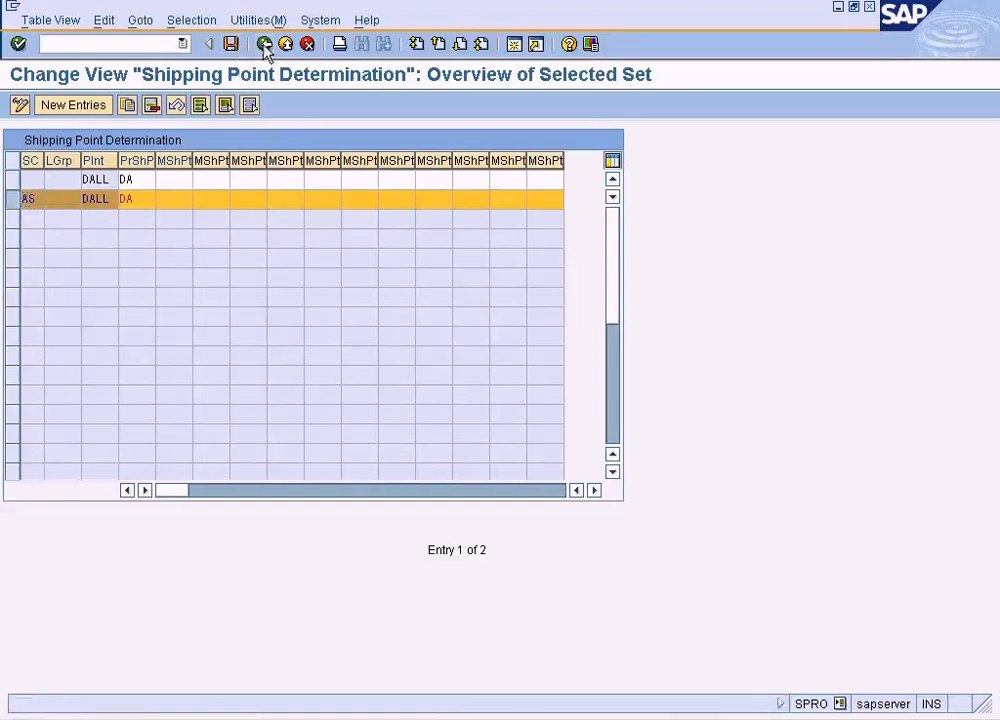
click(264, 45)
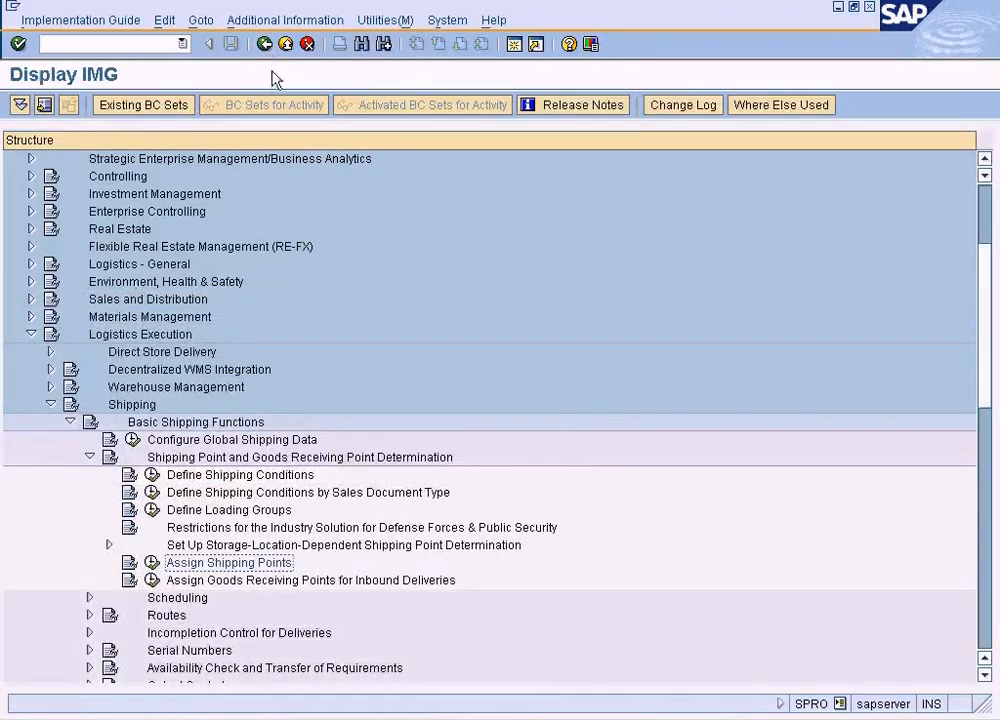
click(299, 718)
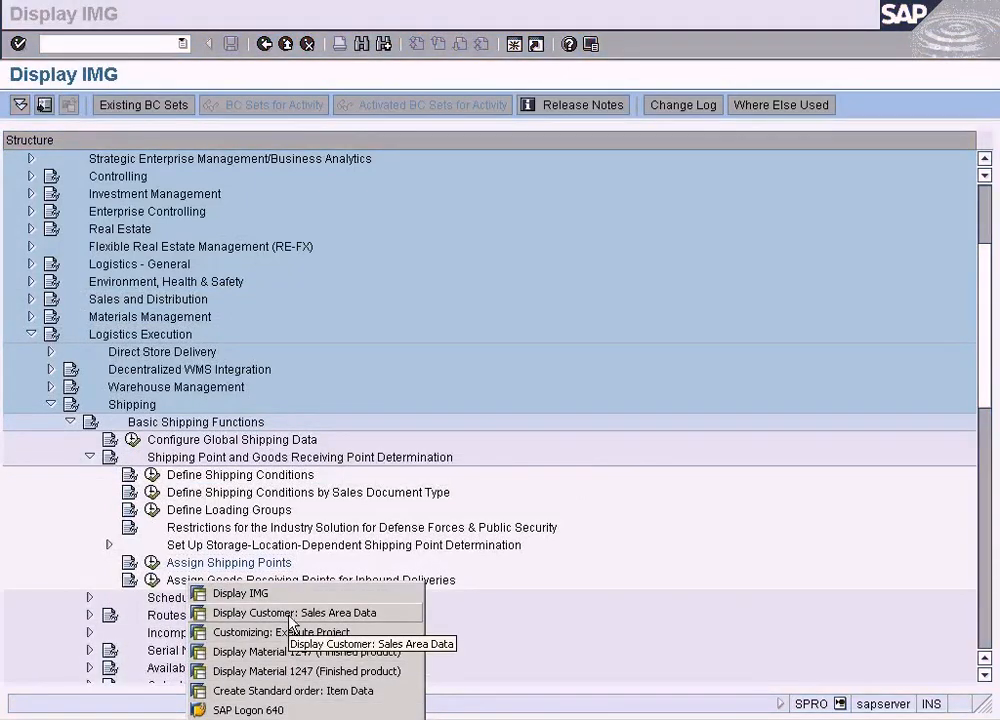
click(290, 690)
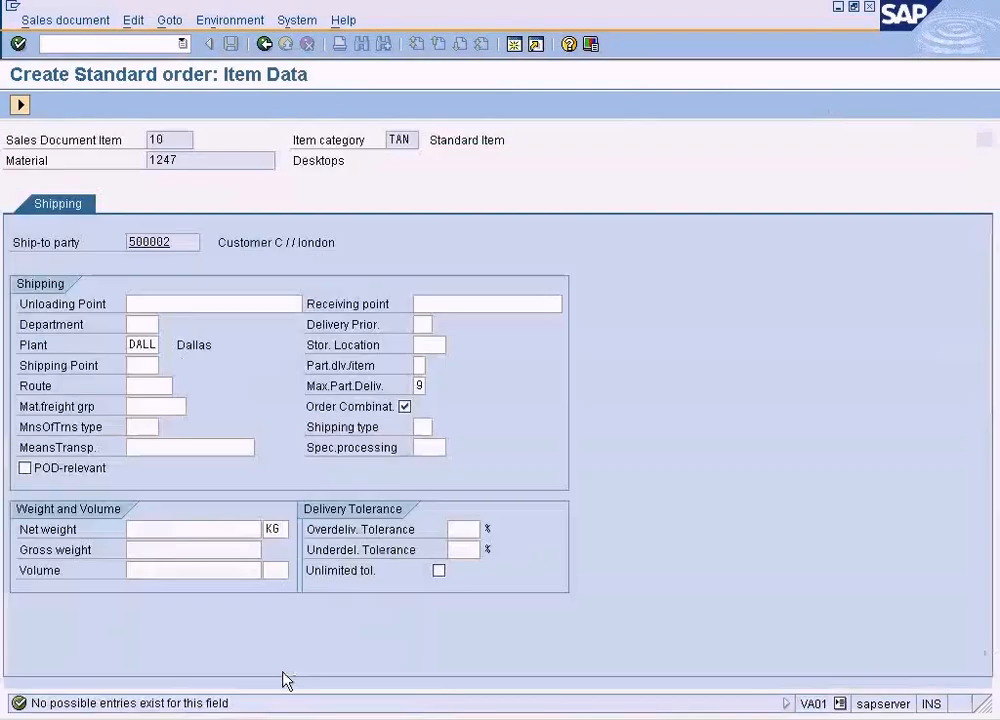
- Complete the missing shipping point of order item 10 with DA (Dallas Airport) from the incompletion log
click(21, 106)
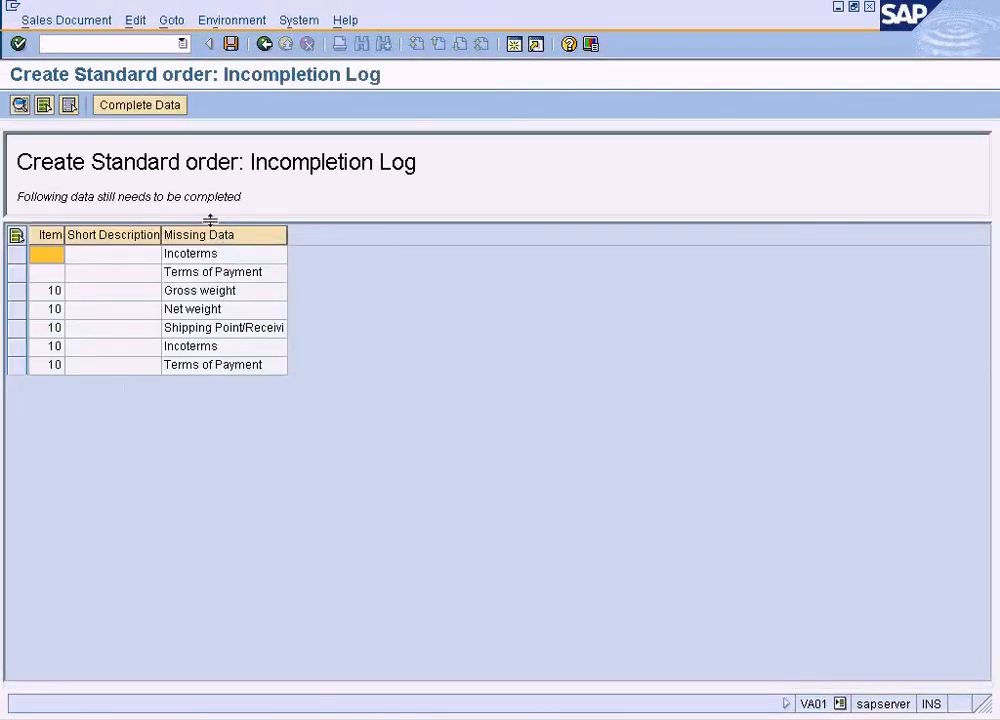
click(220, 329)
click(139, 109)
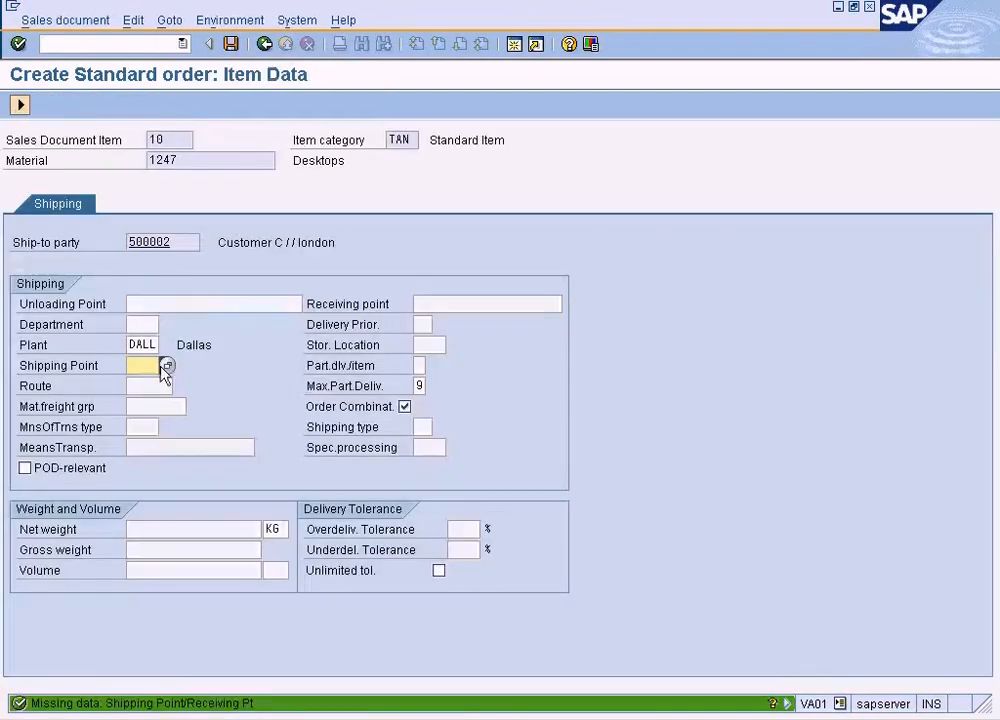
key(F4)
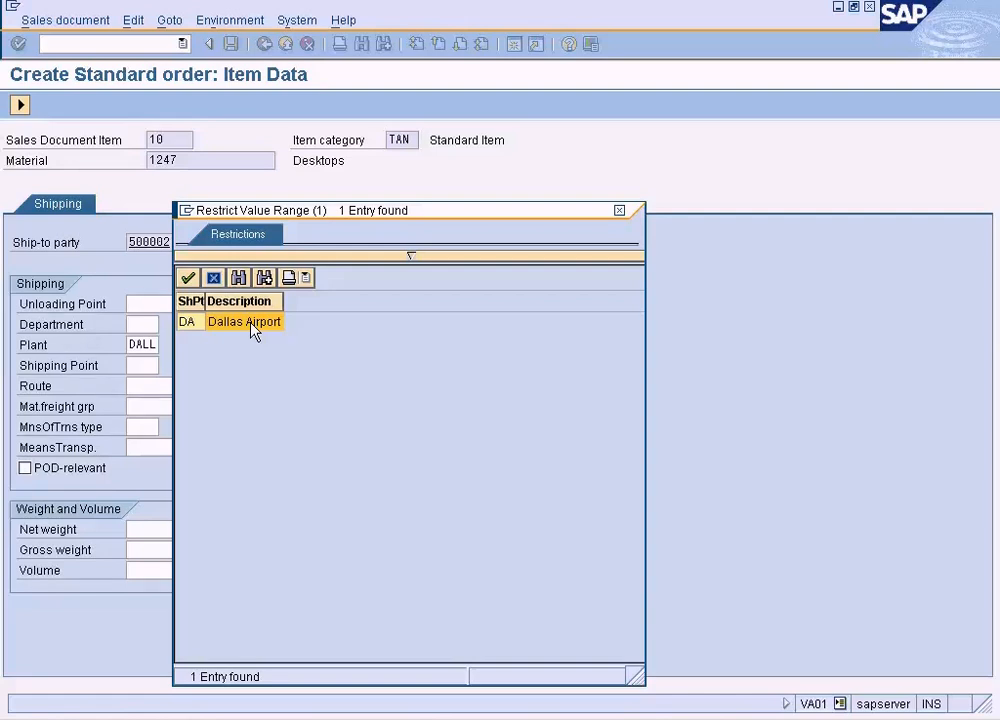
double_click(250, 322)
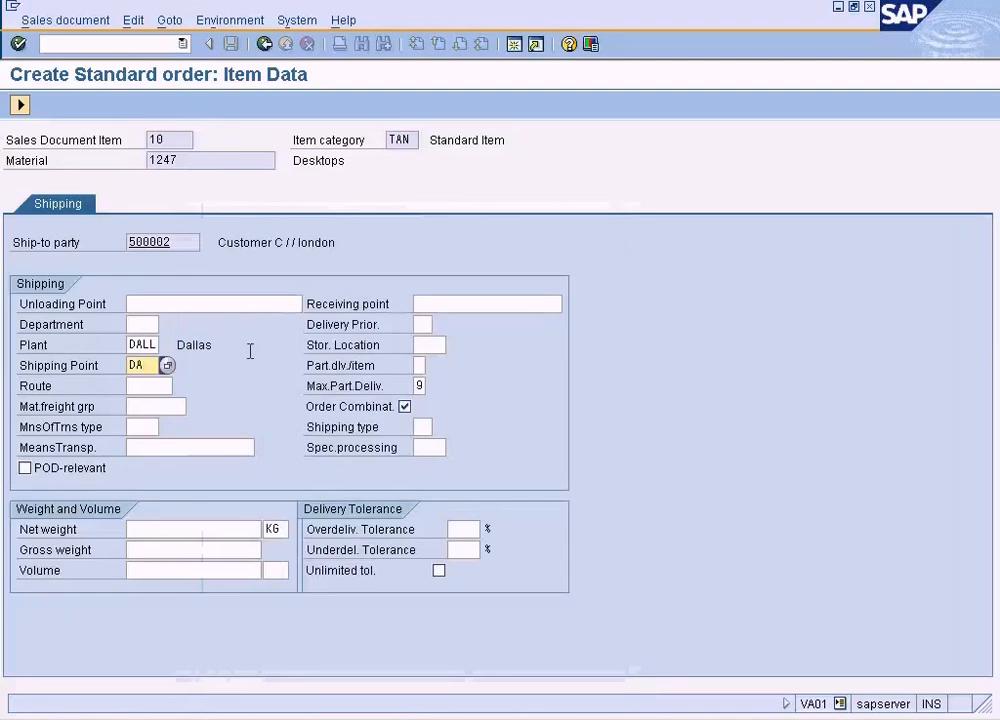
click(19, 104)
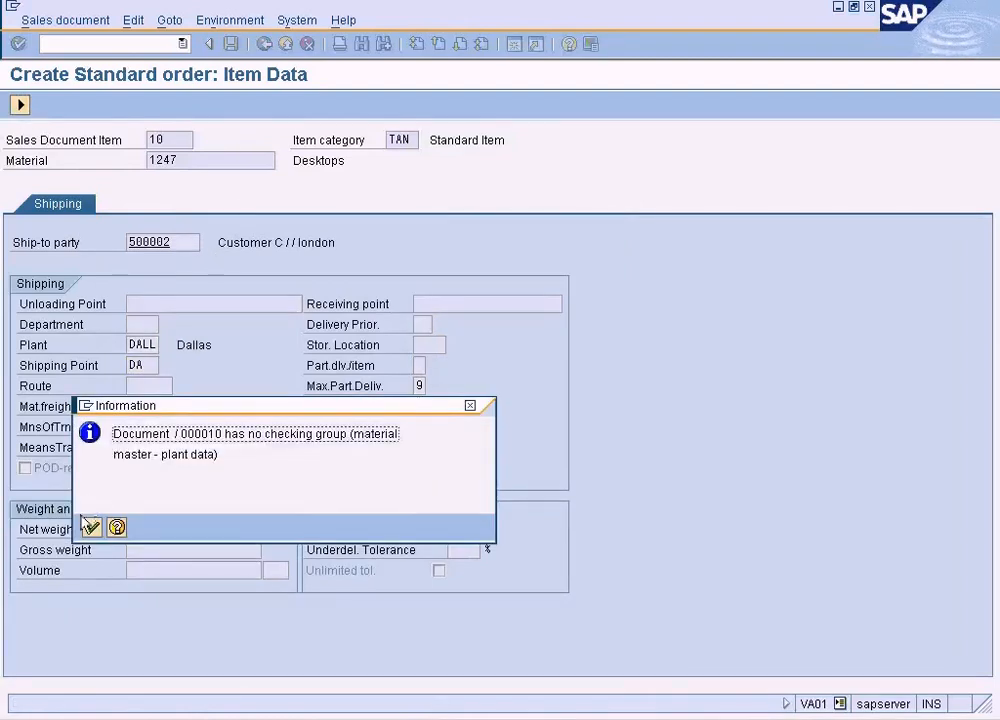
- Read the detailed help for the missing checking group message and acknowledge the message
click(116, 527)
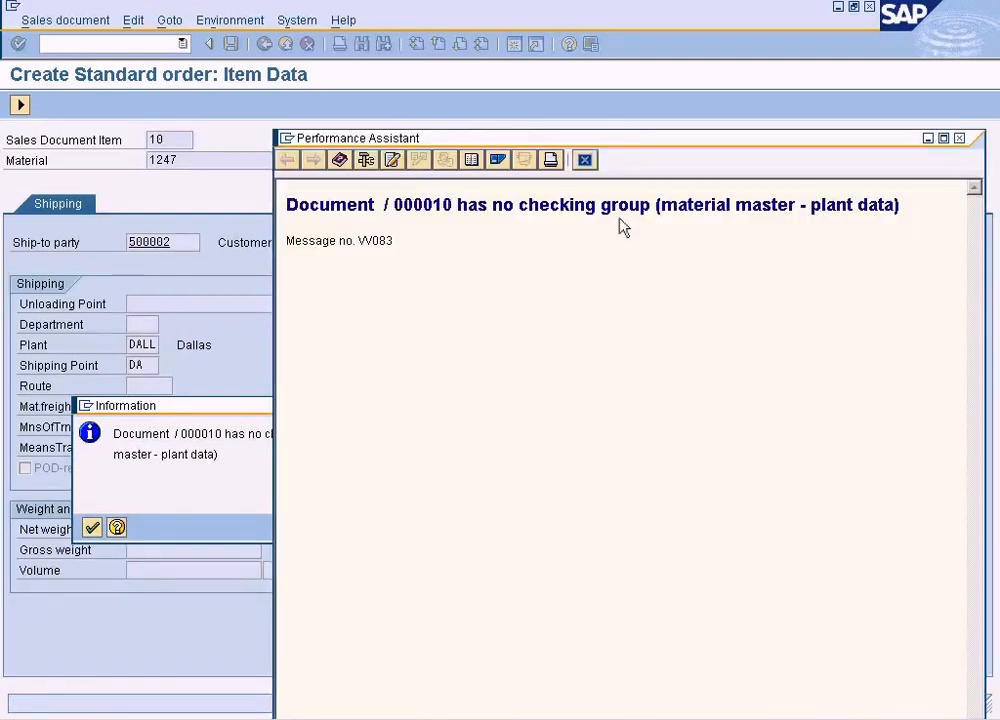
click(585, 160)
click(92, 527)
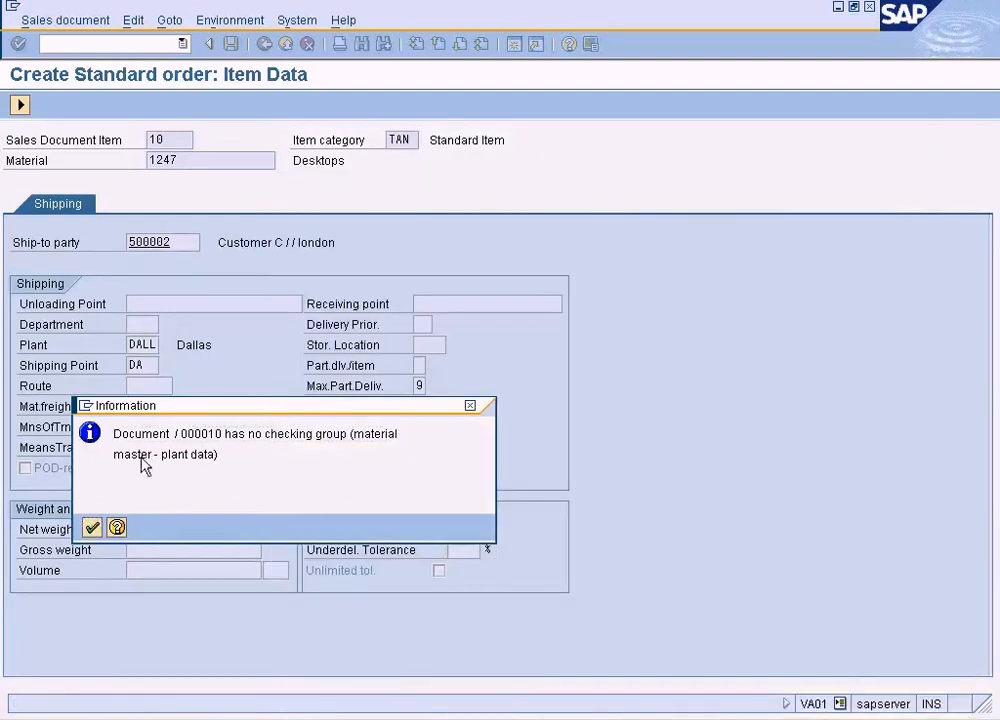
- Complete the order header's missing Incoterms with FOB, Free on board, and accept the freight redetermination
double_click(193, 256)
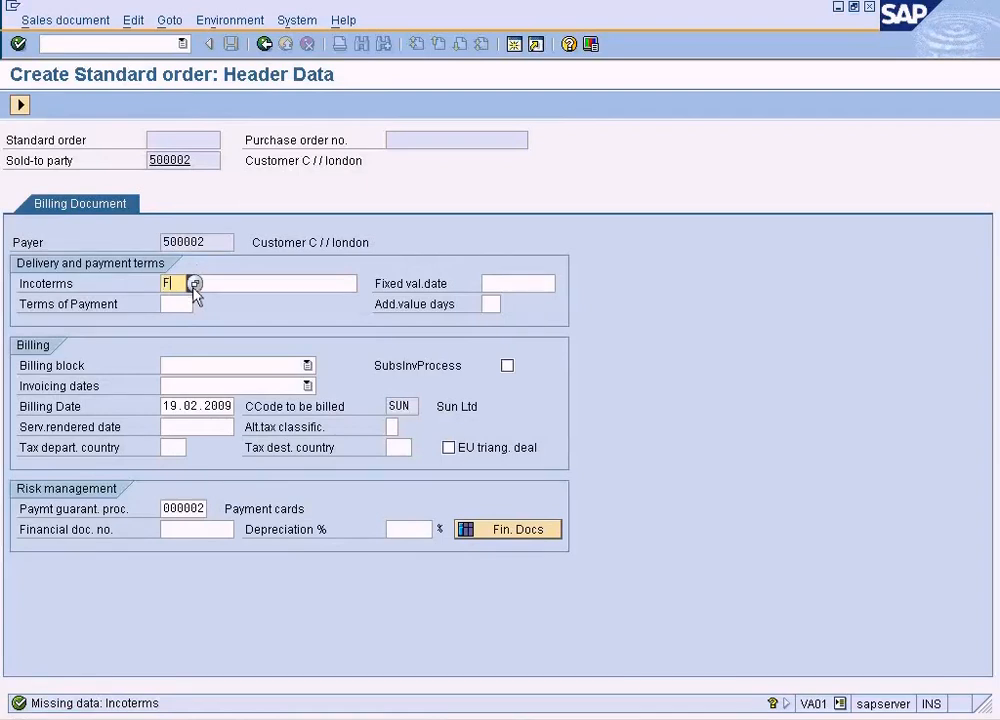
key(Tab)
text(Fr)
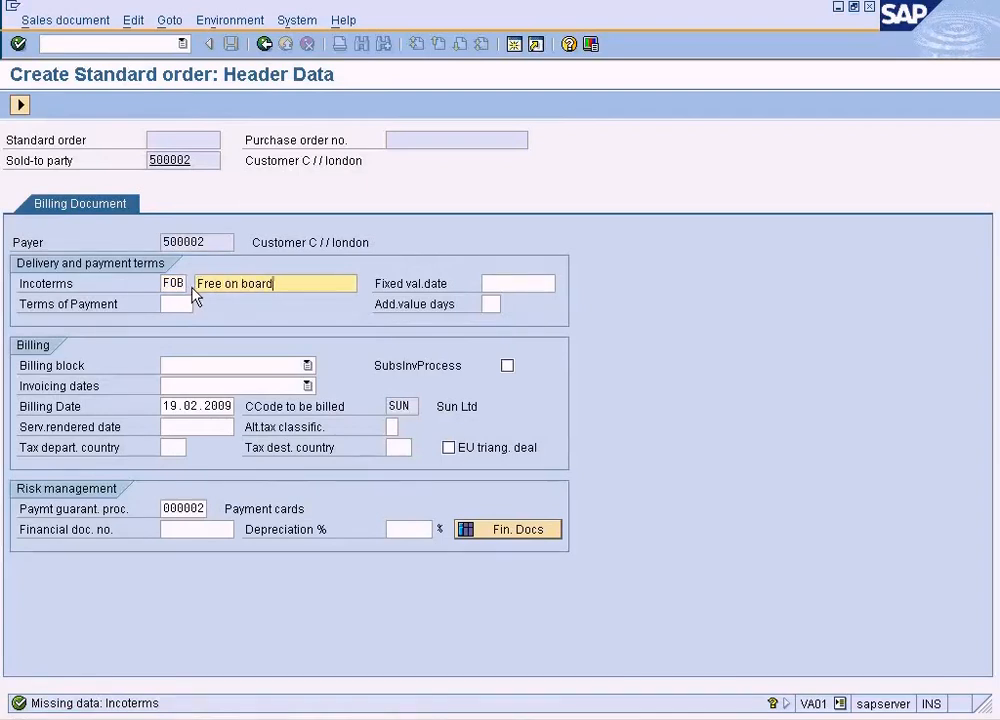
click(20, 104)
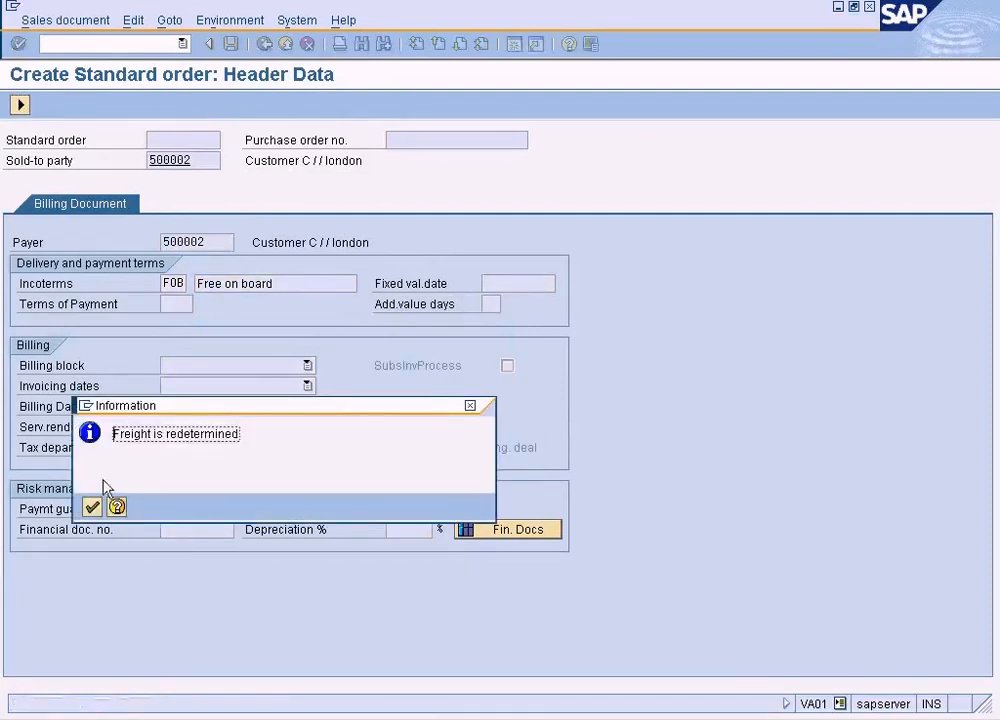
click(93, 508)
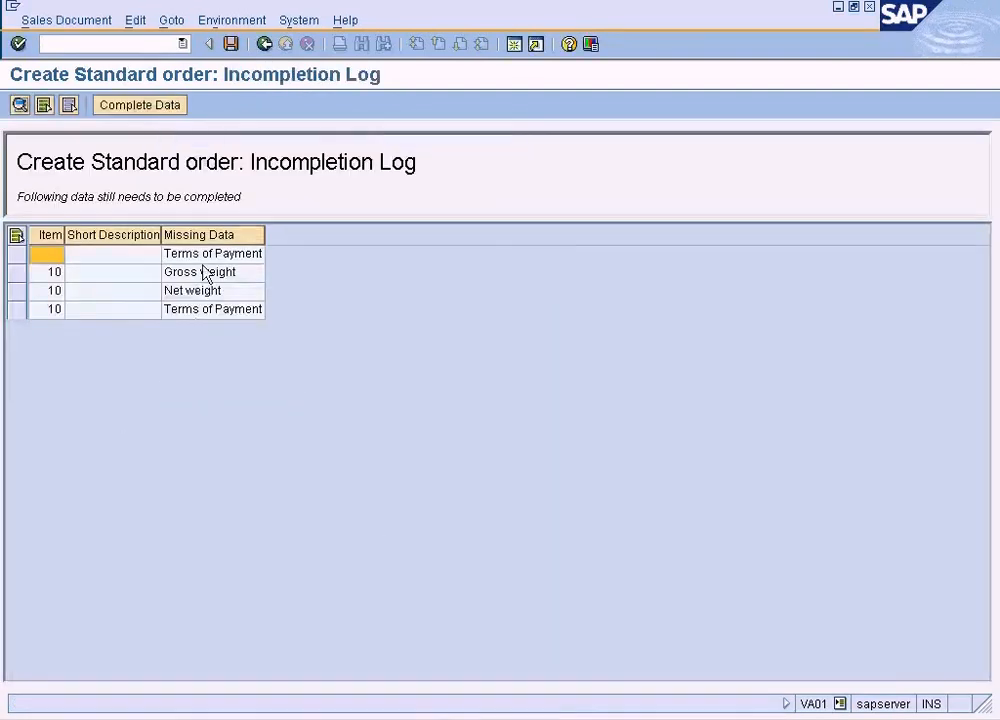
- Complete the order header's missing terms of payment with 0001, Payable immediately Due net
click(140, 105)
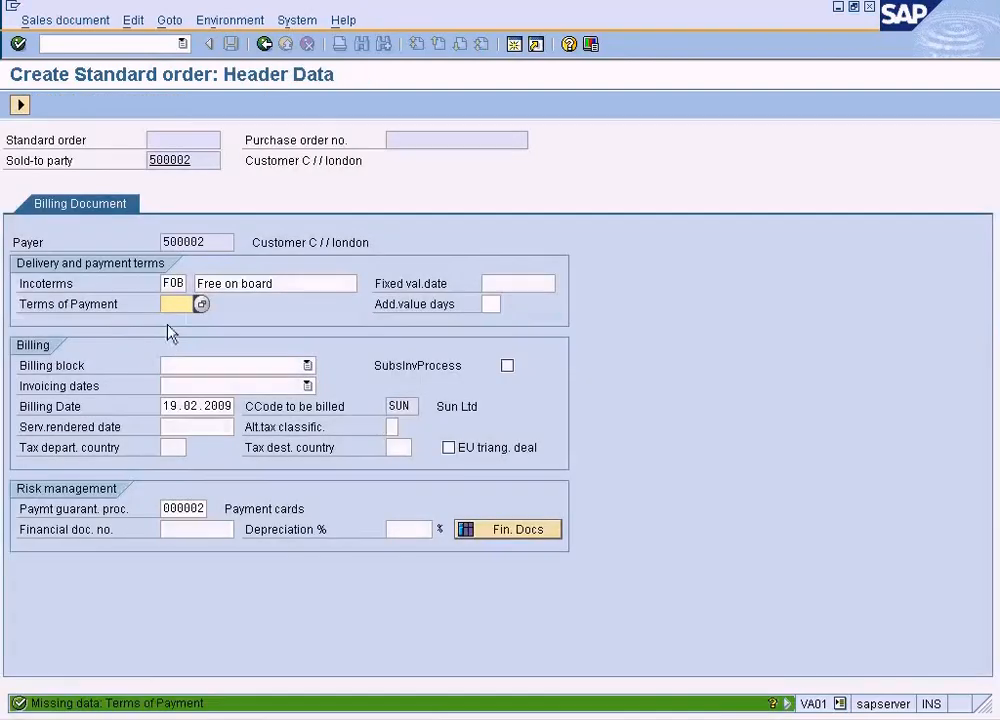
click(201, 305)
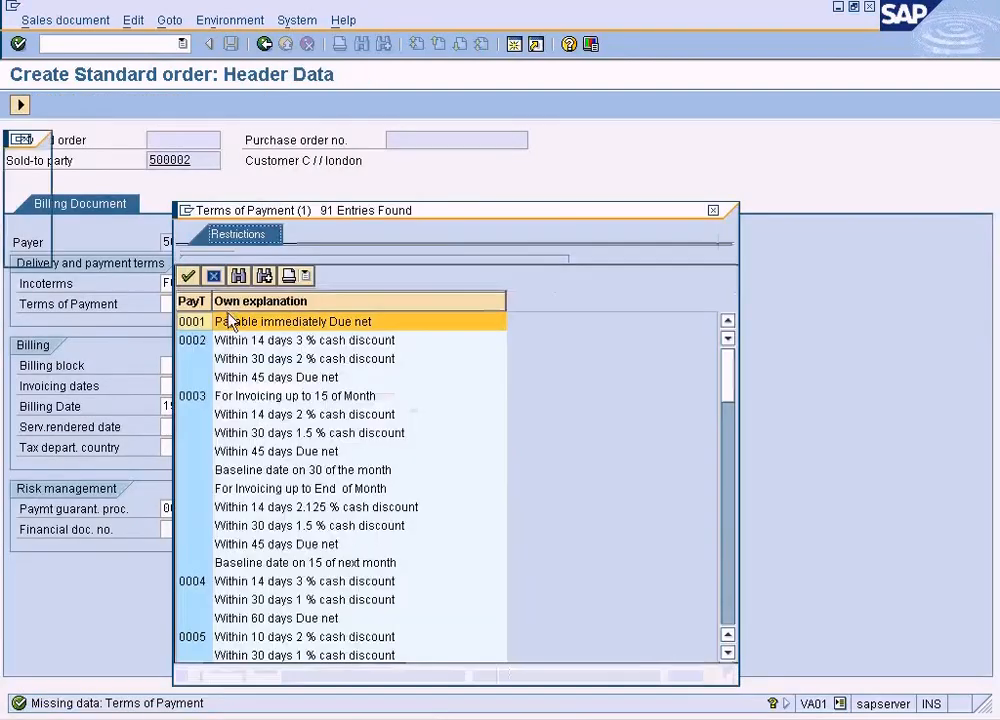
double_click(230, 322)
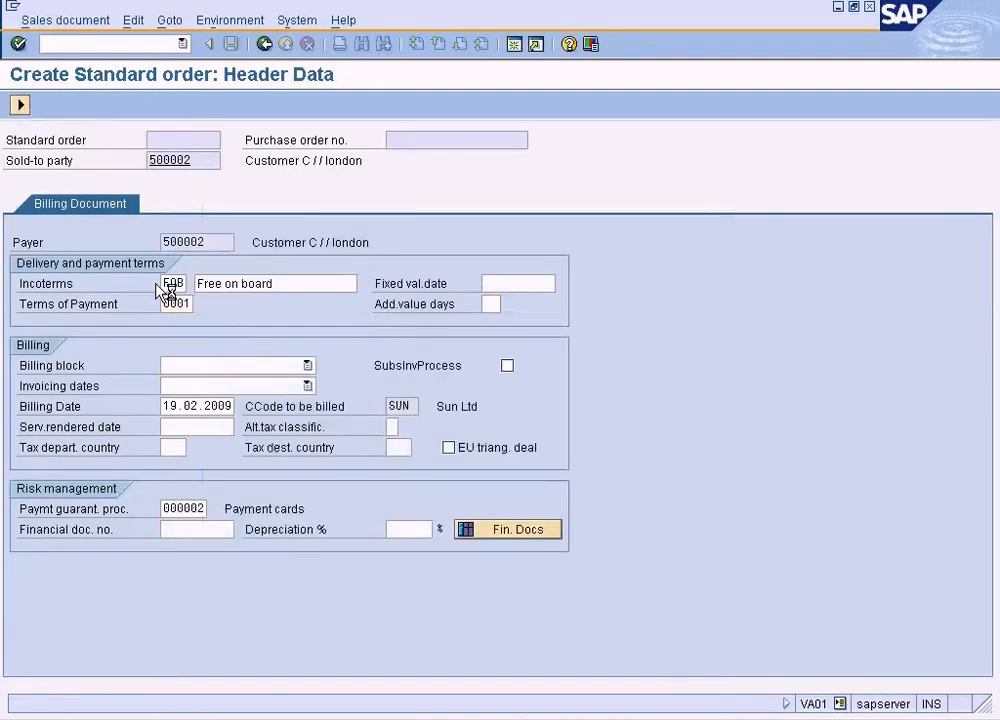
key(Return)
- Complete item 10's missing weights with a gross weight of 20 KG and a net weight of 5 KG
click(142, 105)
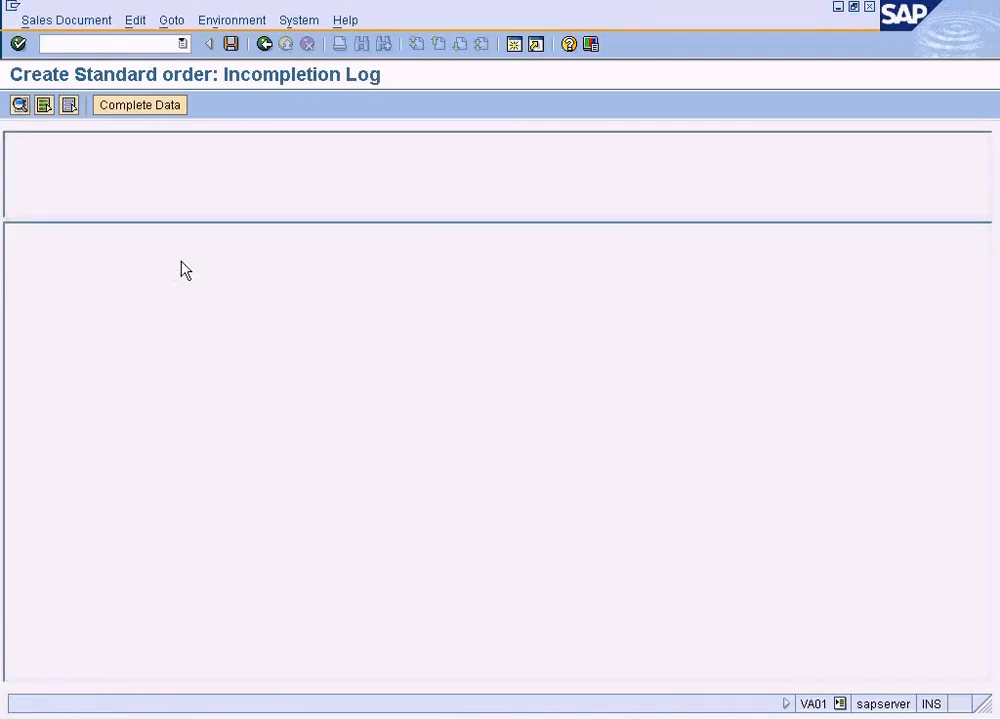
text(20)
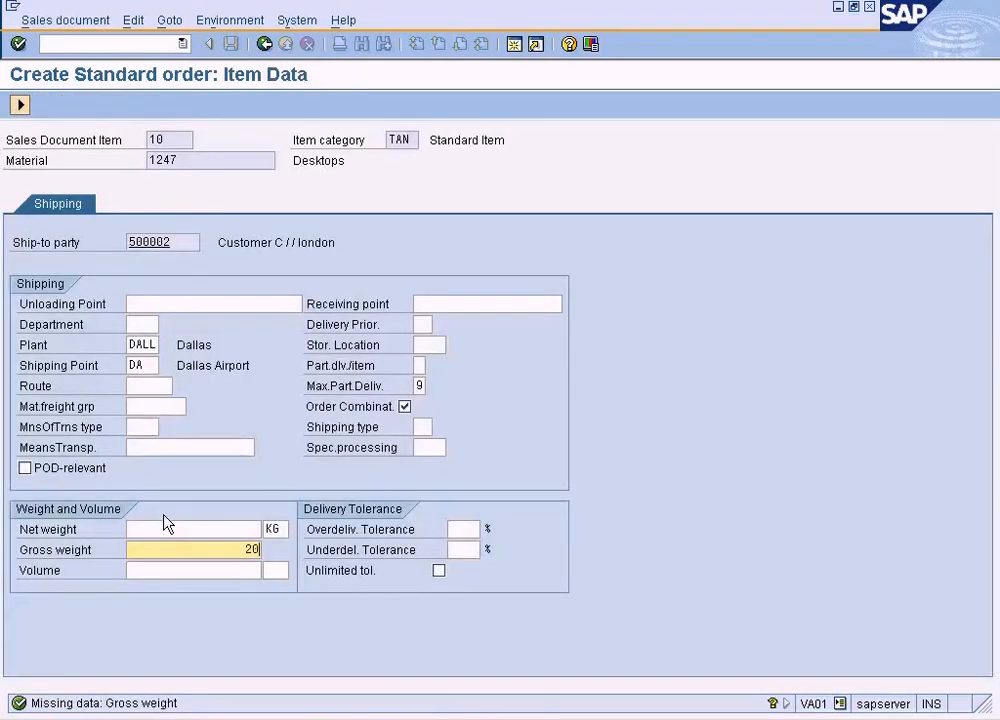
click(233, 529)
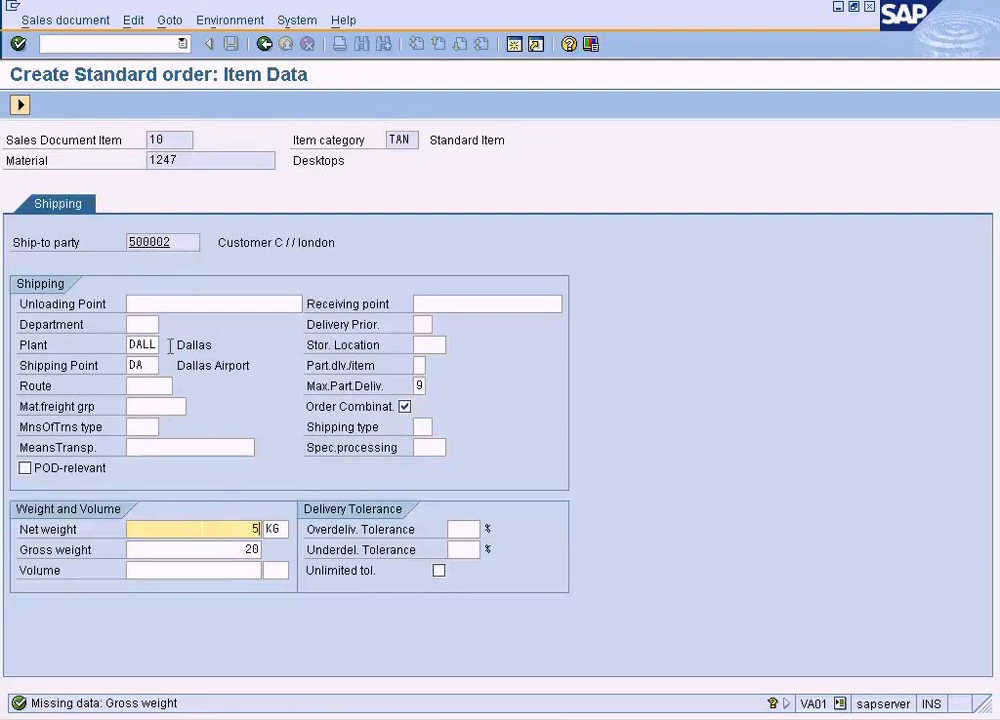
click(20, 104)
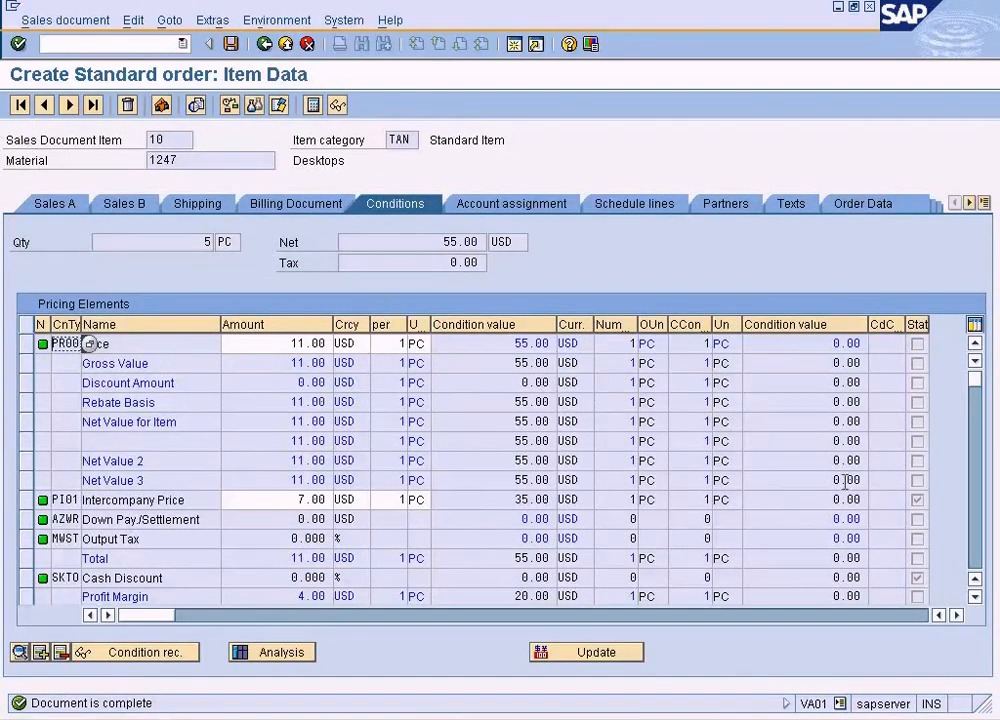
- Check the profit margin in item 10's pricing conditions and save the standard order
click(975, 598)
drag(287, 577, 338, 580)
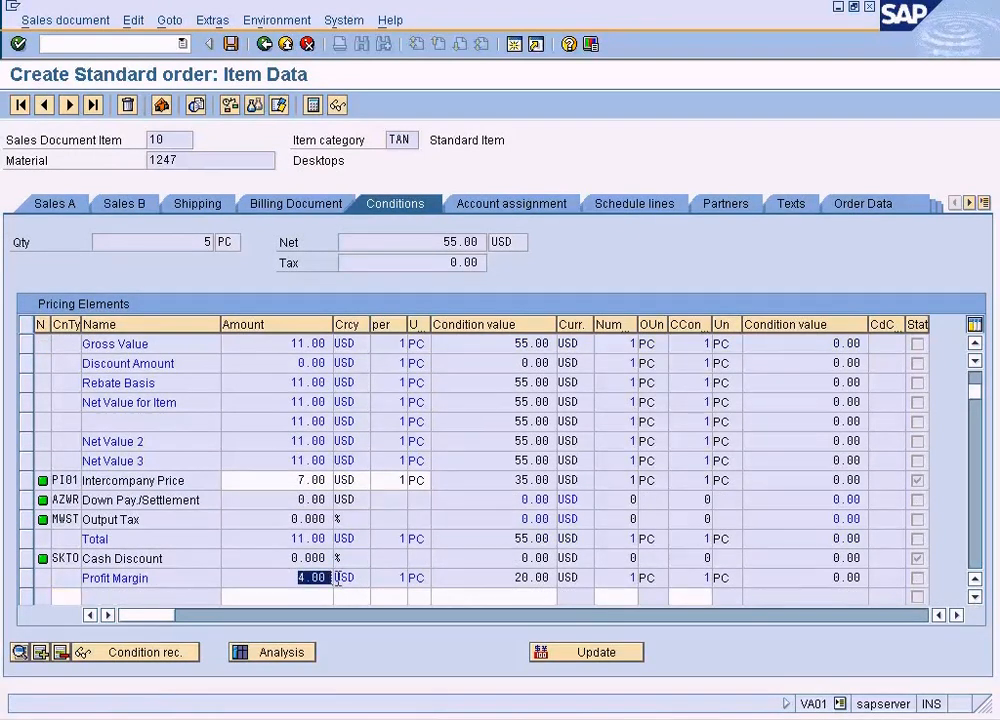
click(231, 44)
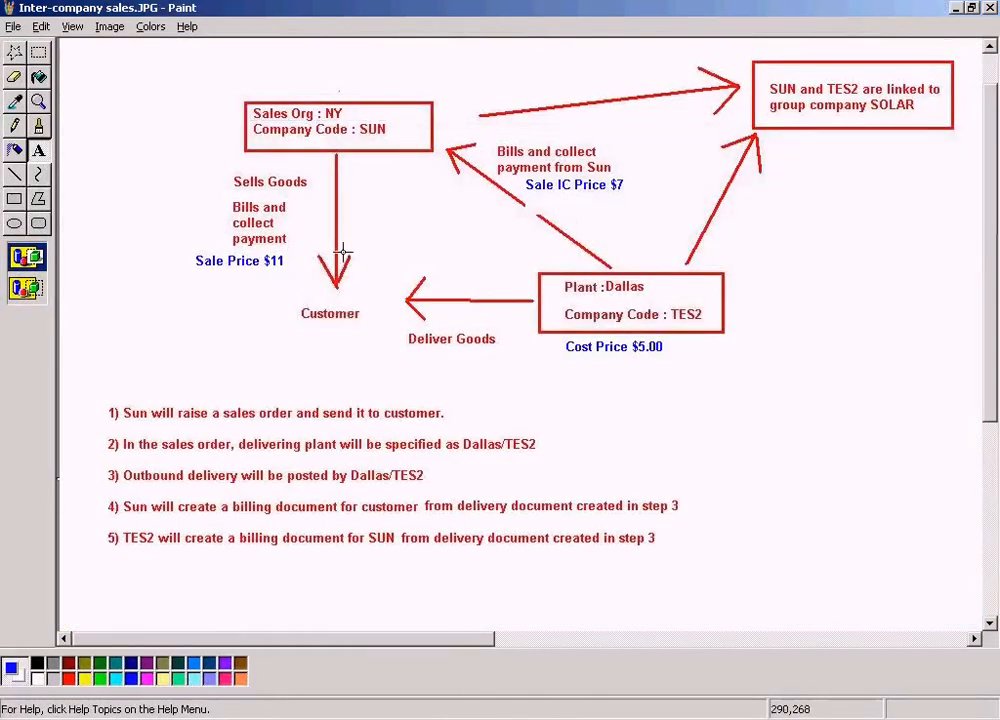
- In the inter-company sales diagram in Paint, review process steps 1 and 2 on raising the sales order and specifying the delivering plant
drag(80, 398, 473, 426)
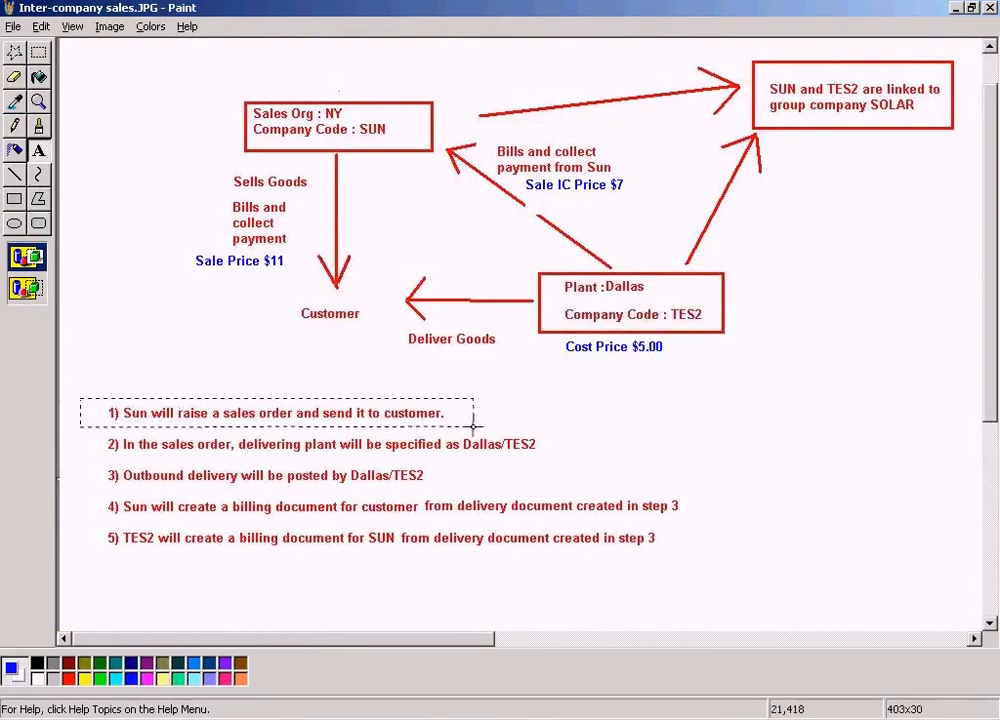
click(484, 392)
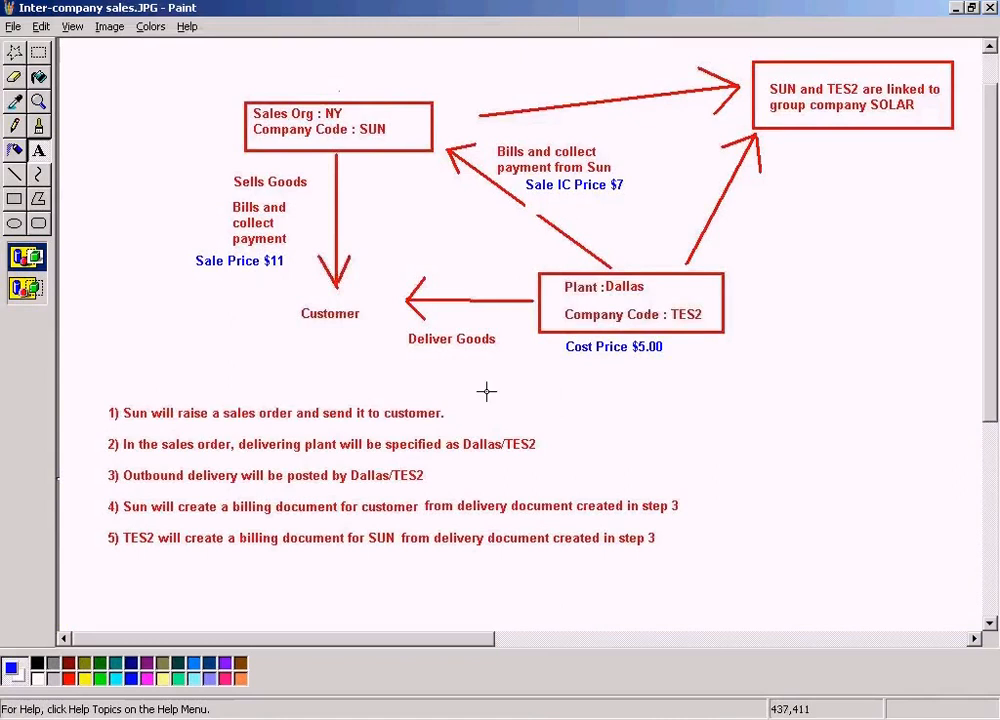
click(38, 52)
drag(97, 433, 574, 452)
click(506, 464)
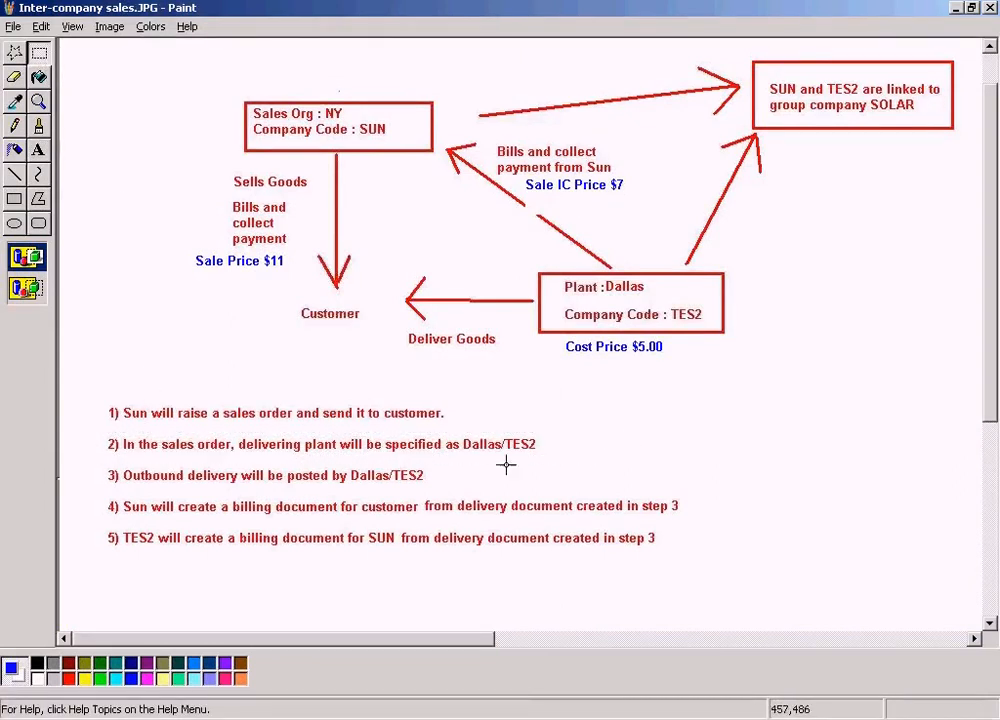
- Switch to SAP, display the saved standard order and check the delivering plant of item 10
click(290, 718)
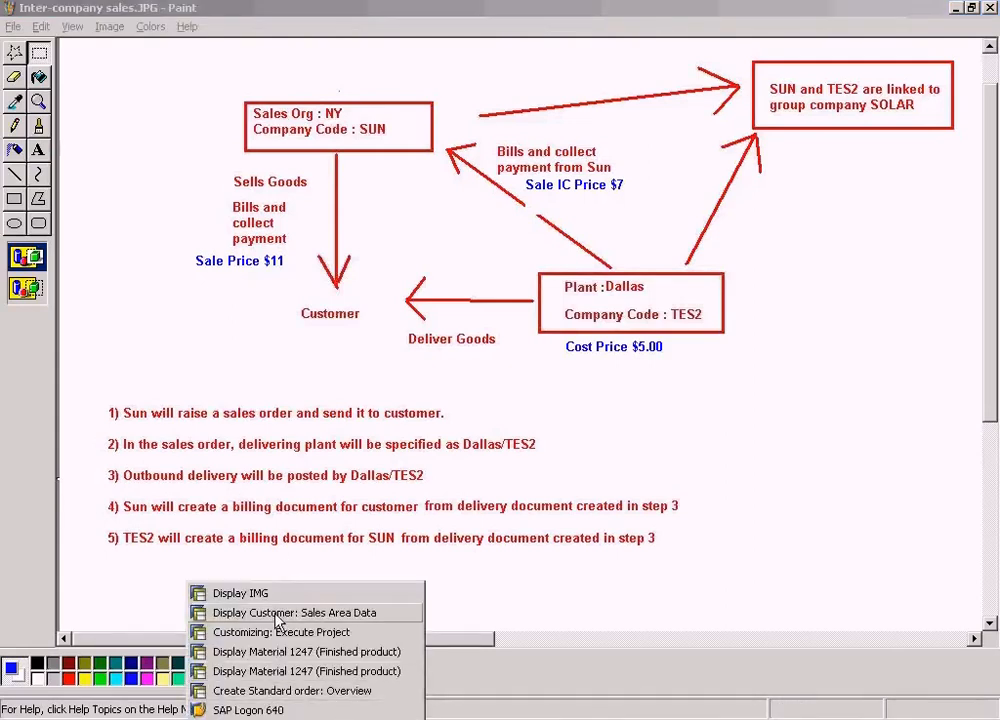
click(270, 691)
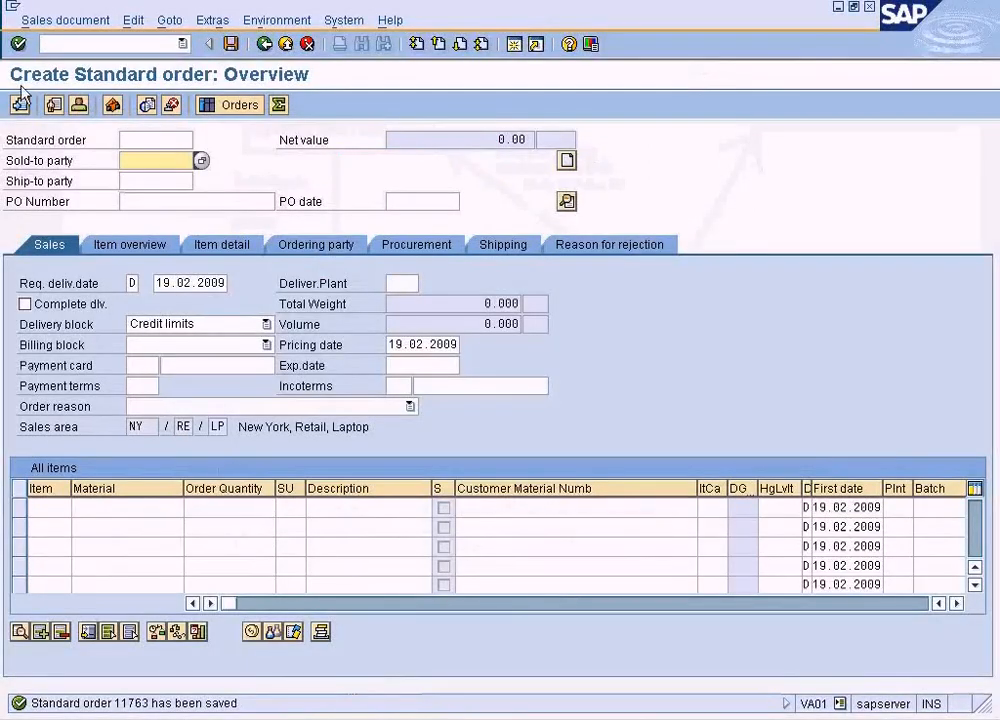
click(58, 20)
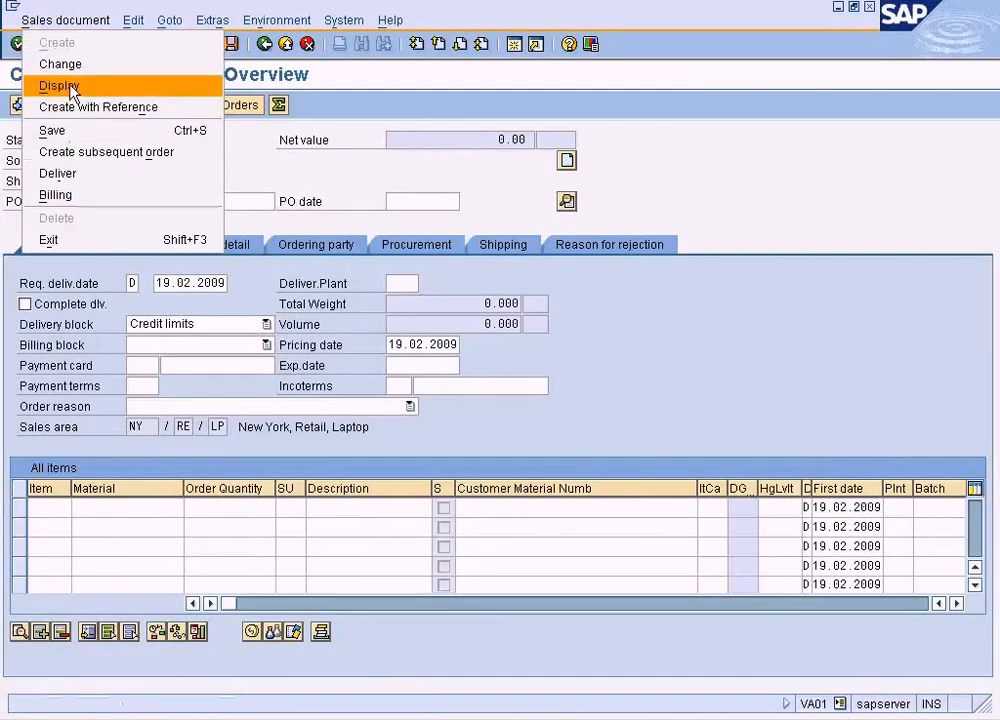
click(65, 88)
key(Return)
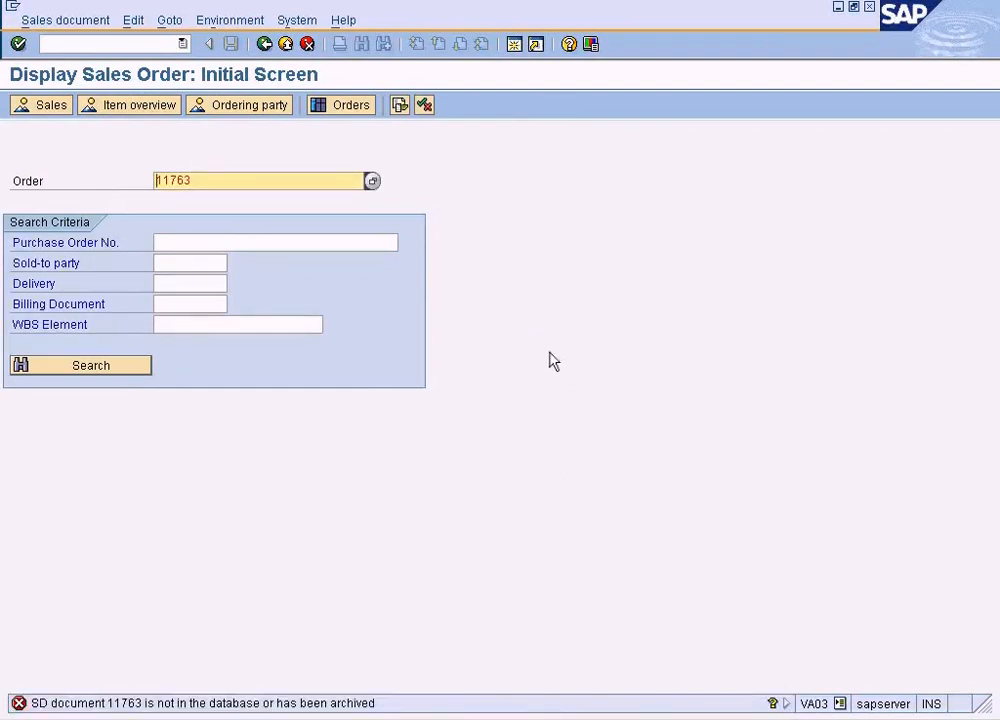
key(Return)
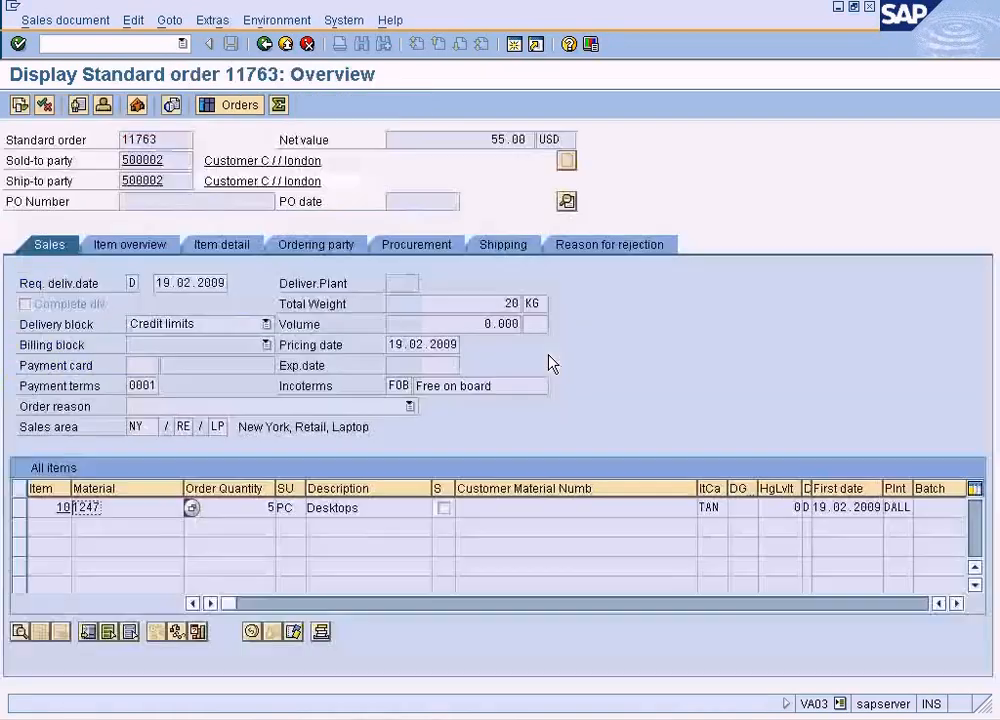
click(896, 507)
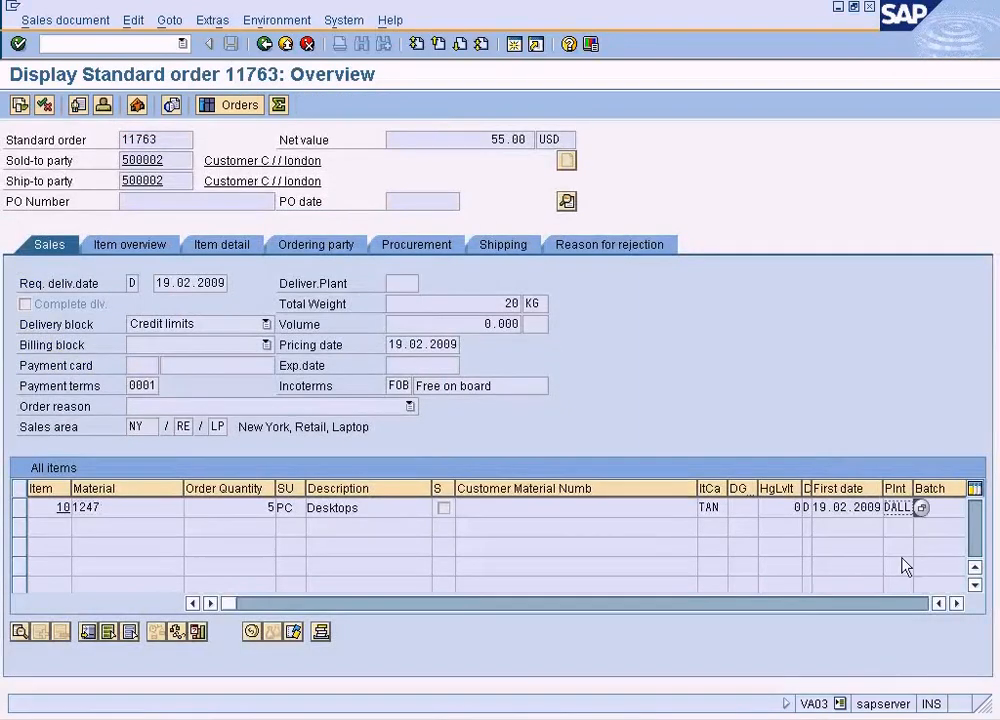
- Switch to the inter-company sales diagram in Paint and mark out process step 3 on posting the outbound delivery
click(384, 718)
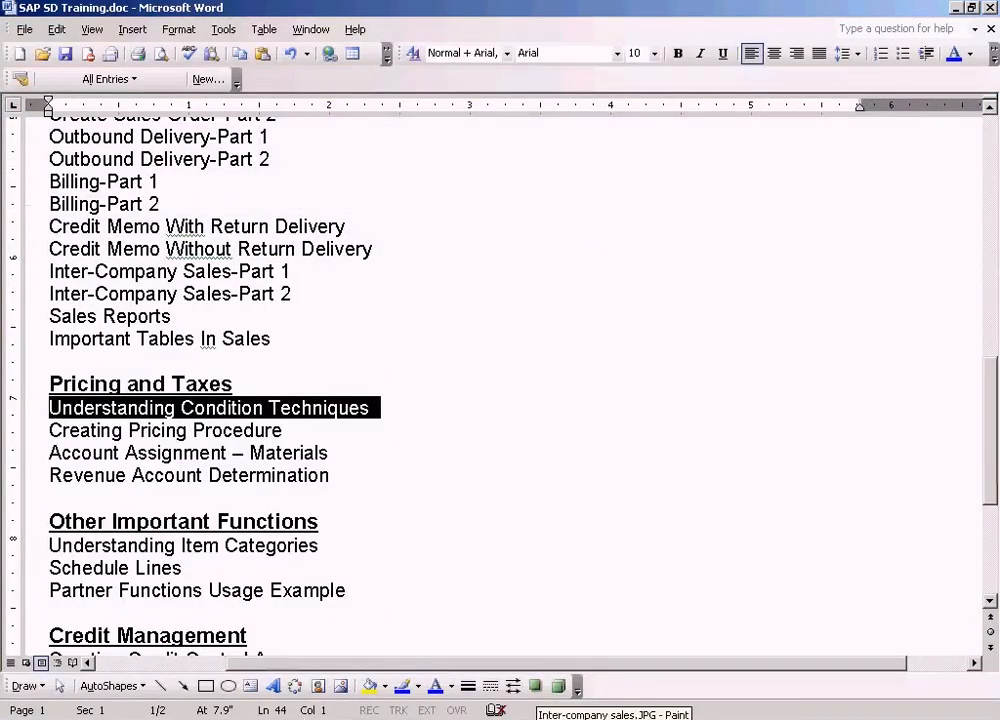
click(556, 716)
drag(101, 467, 456, 487)
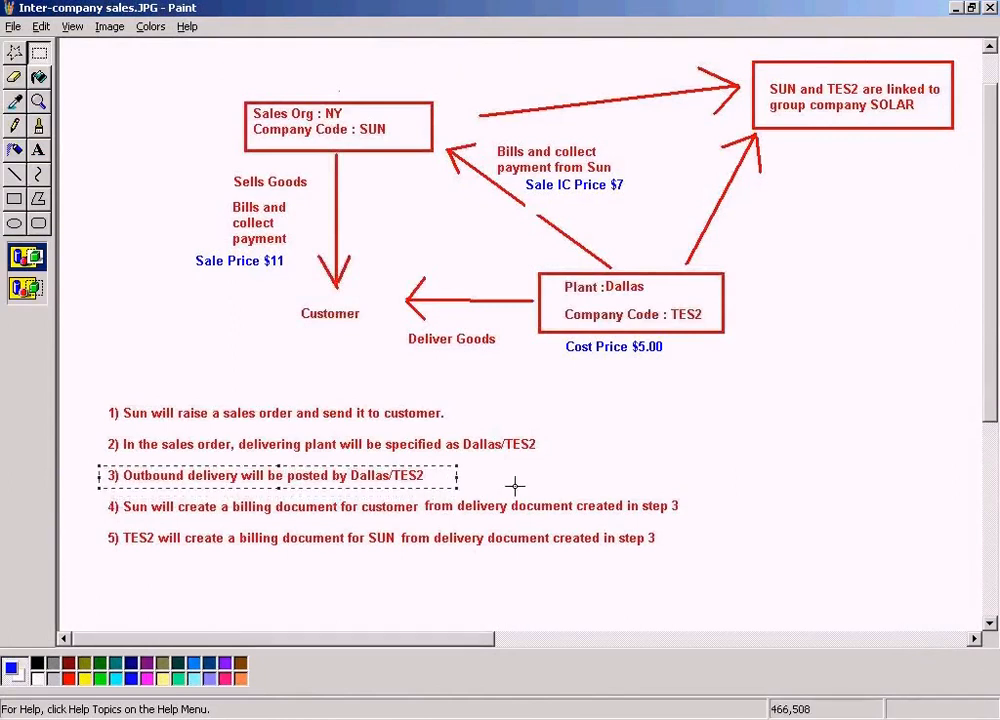
- Switch to the displayed standard order in SAP, copy its order number and leave the document
click(300, 716)
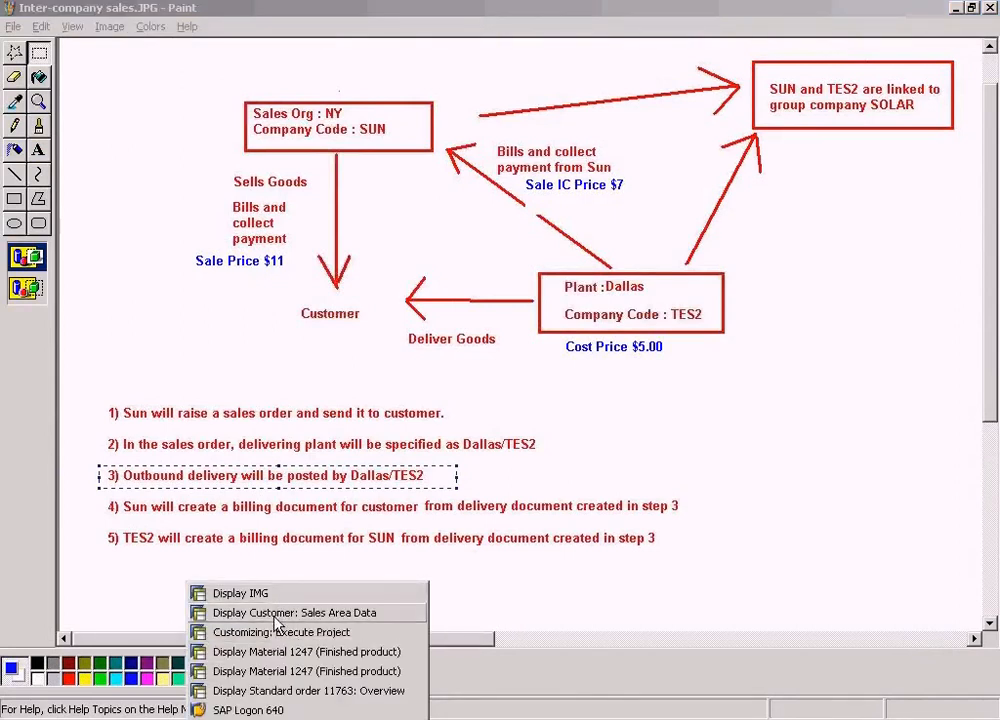
click(278, 690)
drag(170, 145, 82, 143)
key(ctrl+c)
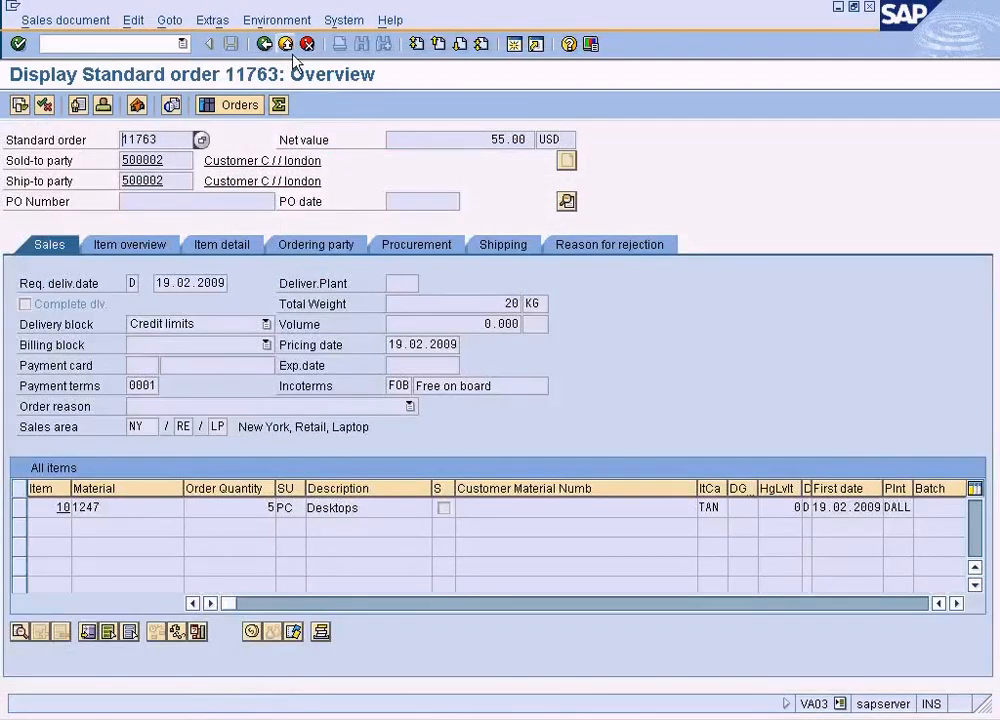
click(286, 46)
- Leave the Display IMG session's transaction and return that session to the SAP Easy Access screen
key(alt+Tab)
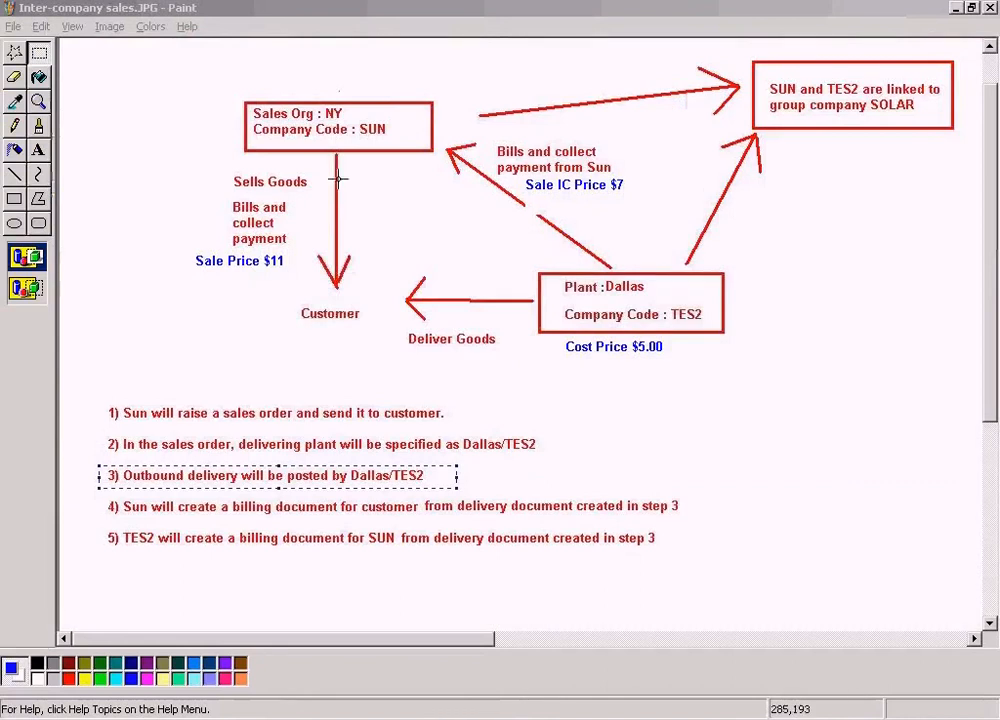
click(212, 560)
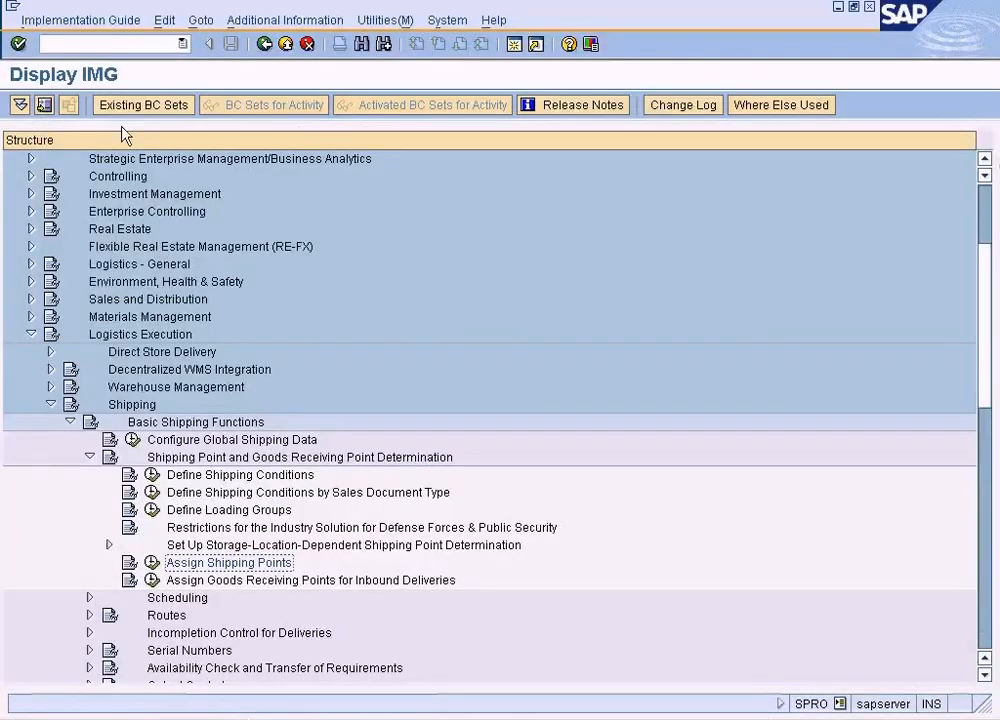
click(122, 42)
text(/n)
key(Return)
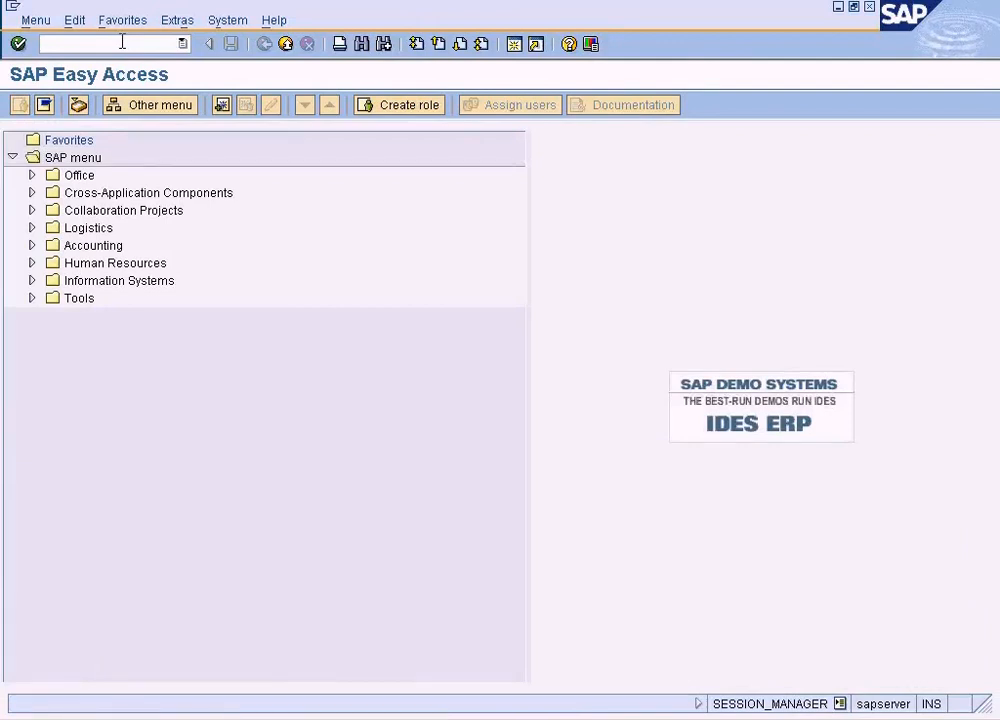
- Open the Sales and Distribution function for creating a single outbound delivery with reference to a sales order
click(30, 229)
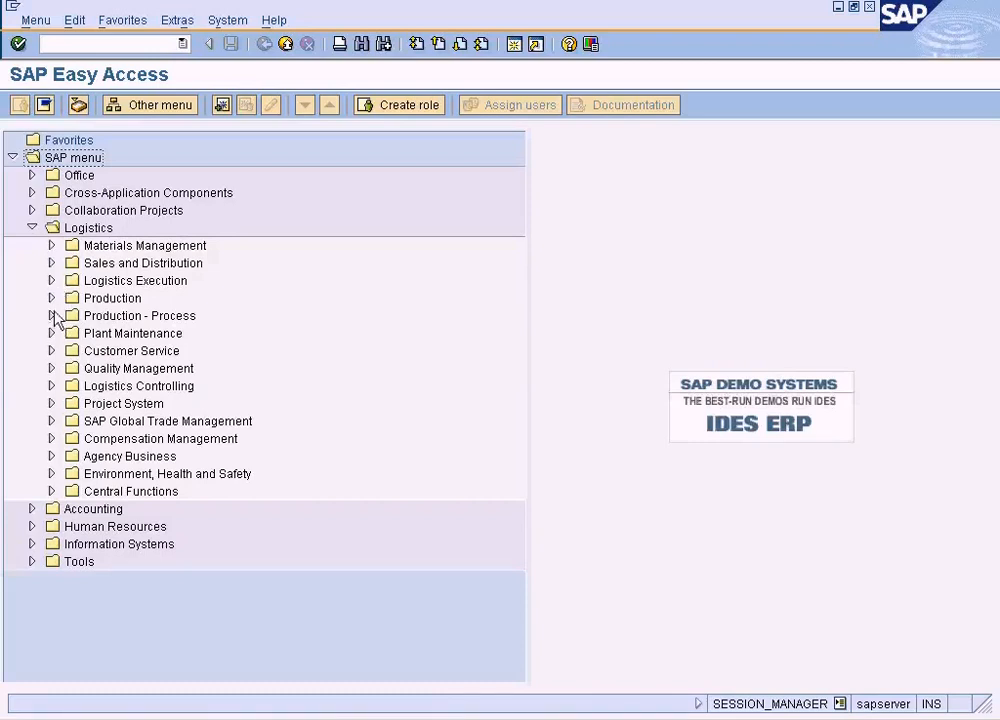
click(52, 281)
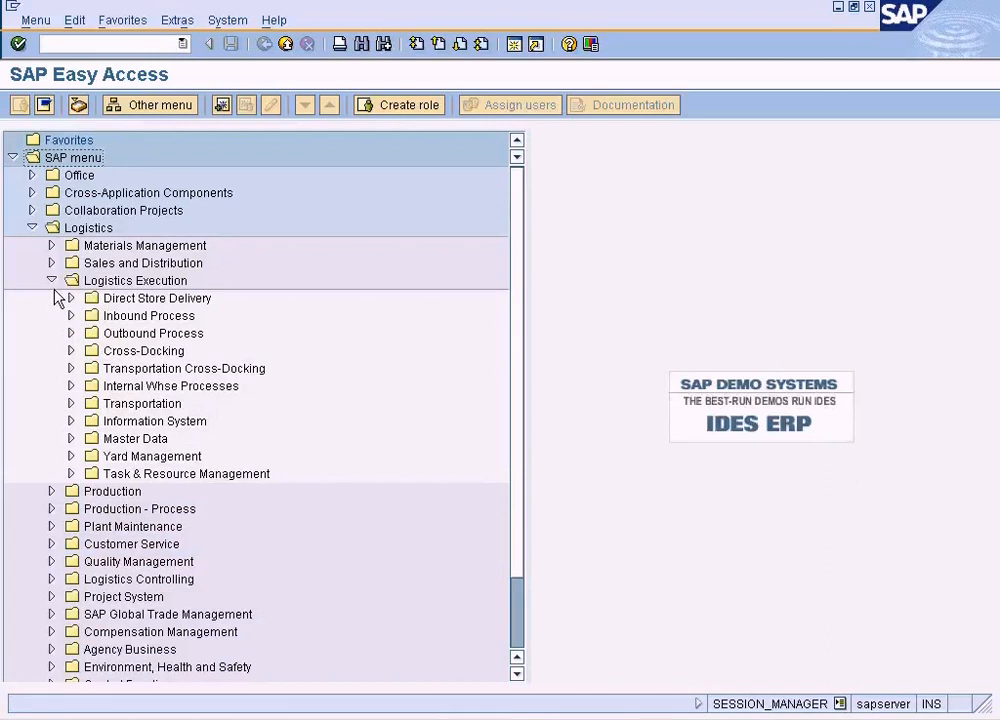
click(52, 281)
click(52, 264)
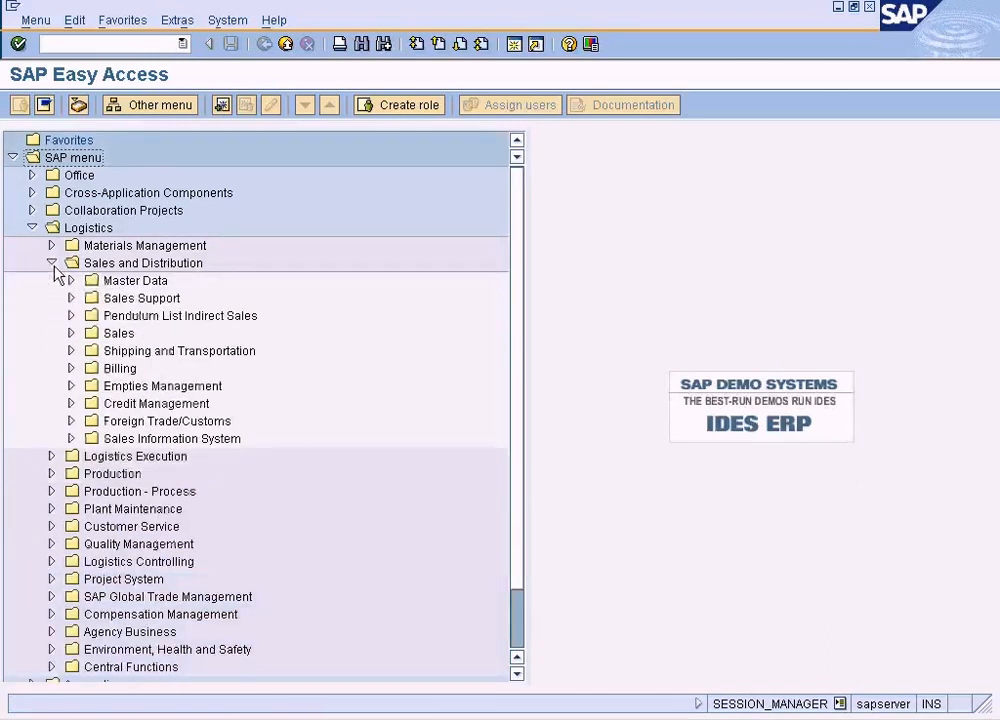
click(70, 351)
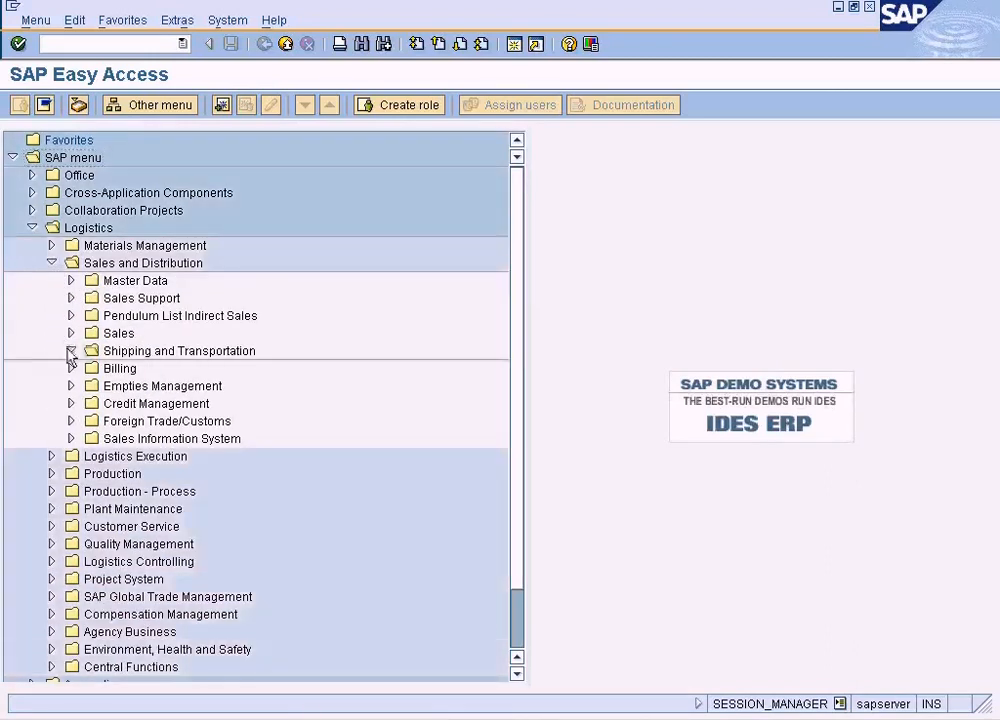
click(90, 368)
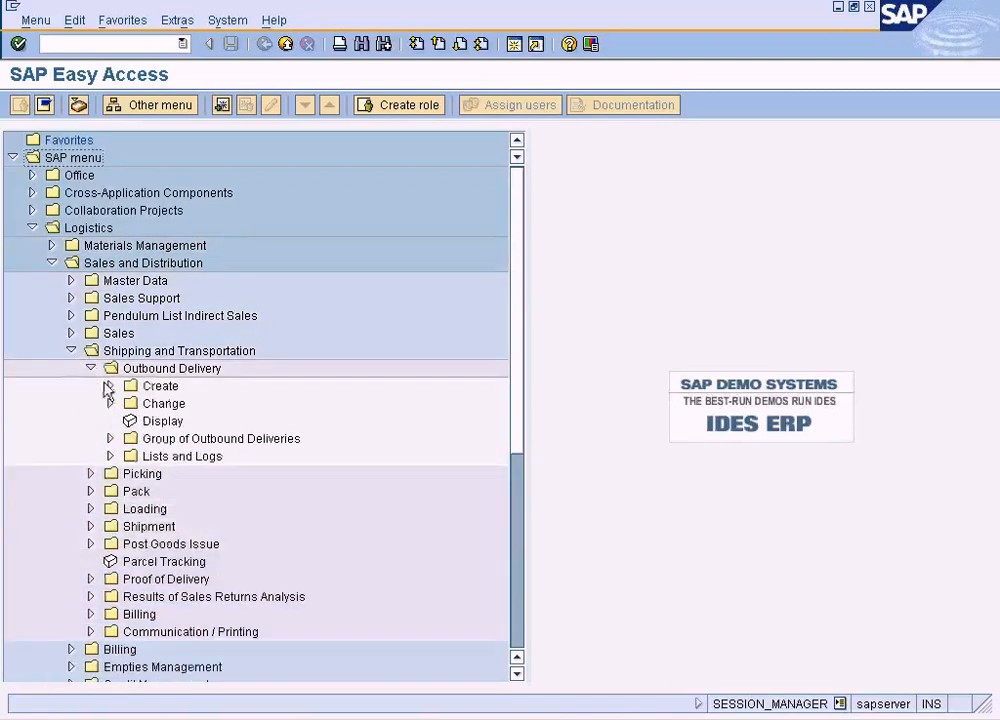
click(110, 386)
click(129, 403)
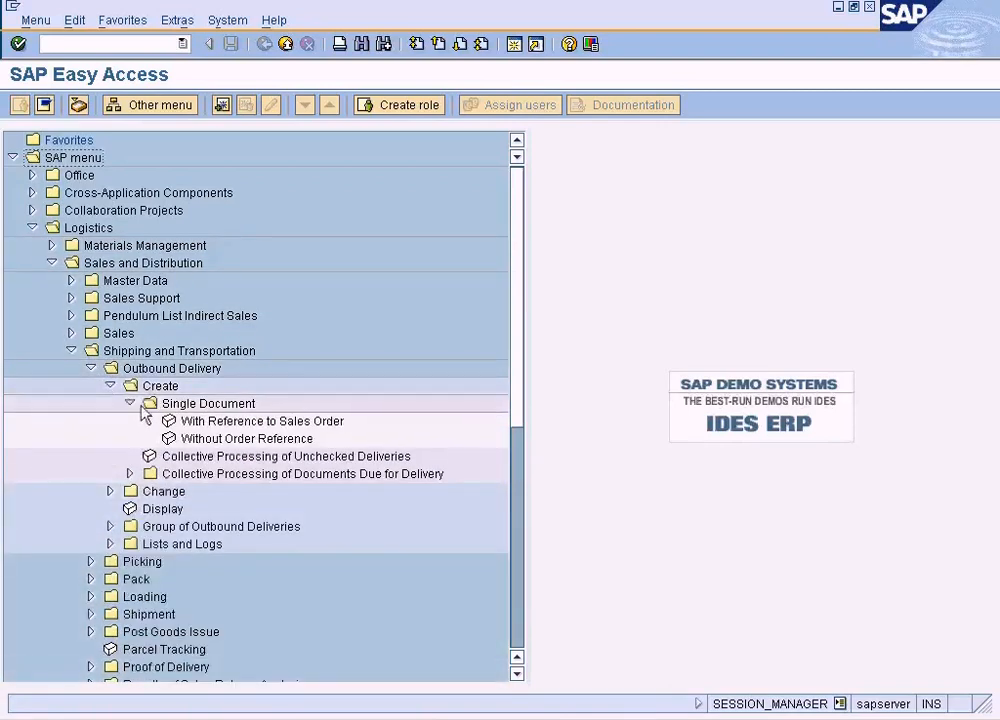
double_click(300, 422)
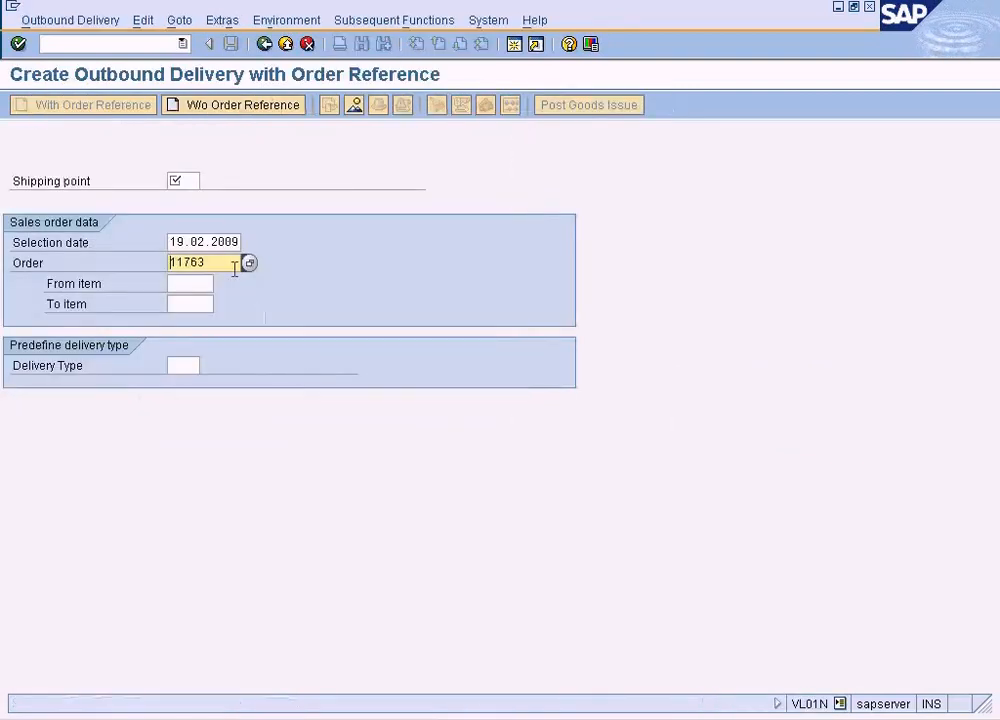
- Set the shipping point to DA and try to create the outbound delivery for the standard order
click(183, 179)
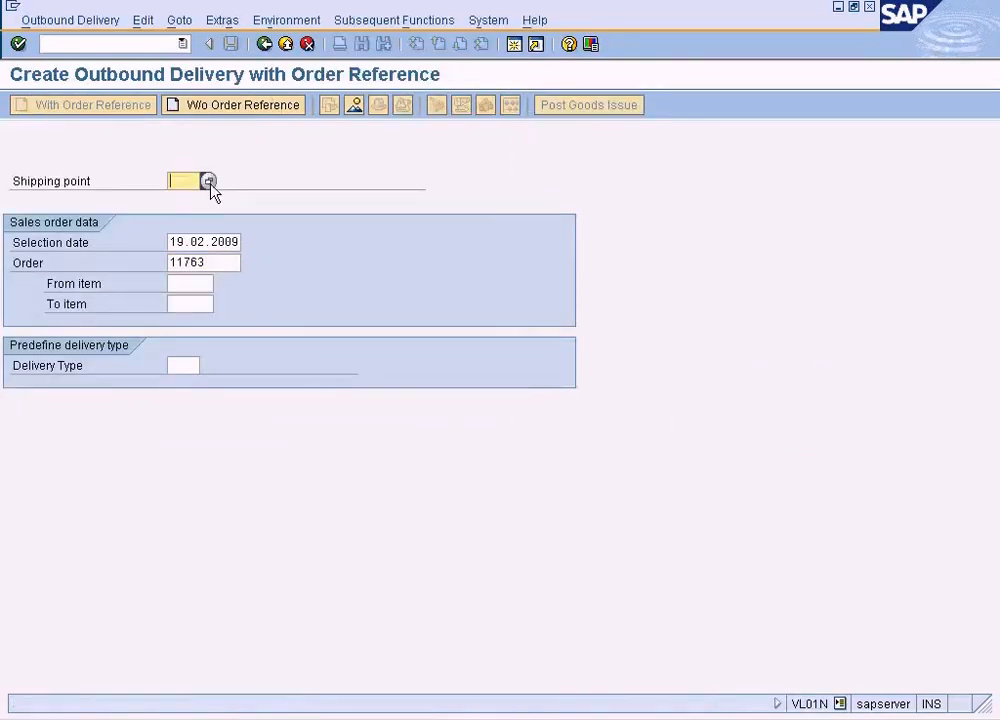
text(DA)
key(Return)
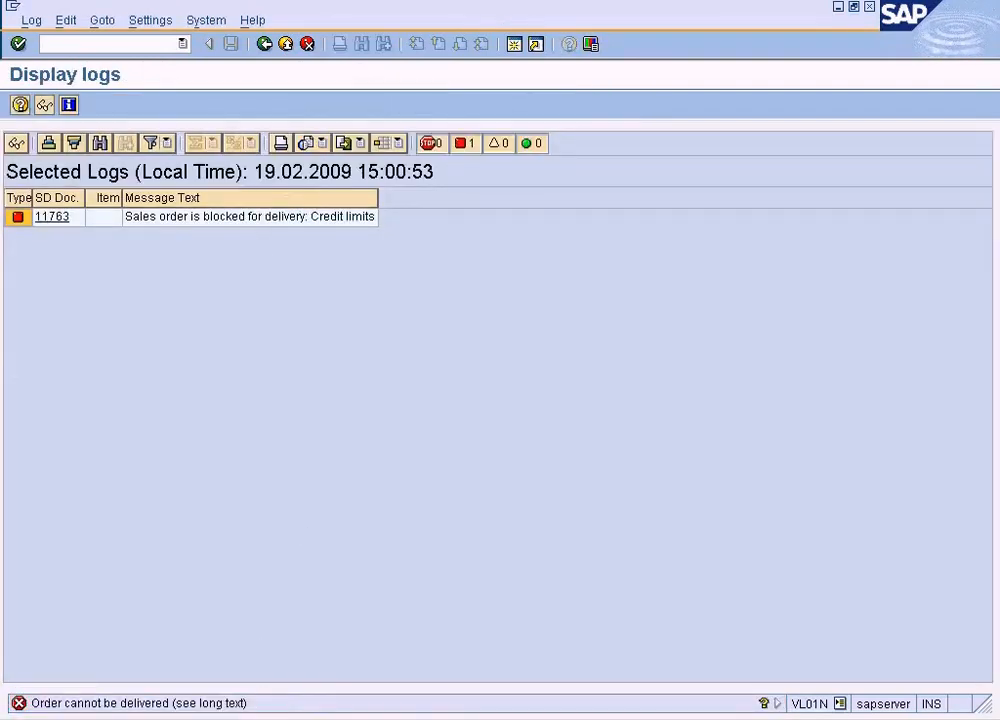
- In the Customizing: Execute Project session, start transaction VA02 and open the standard order for changing
click(285, 652)
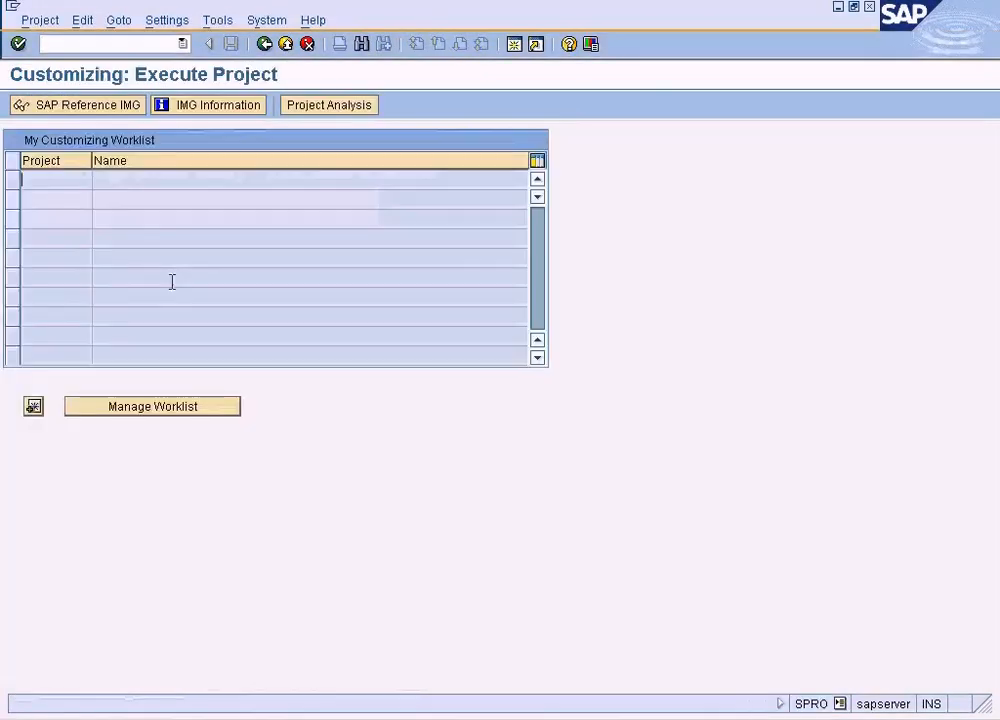
click(96, 43)
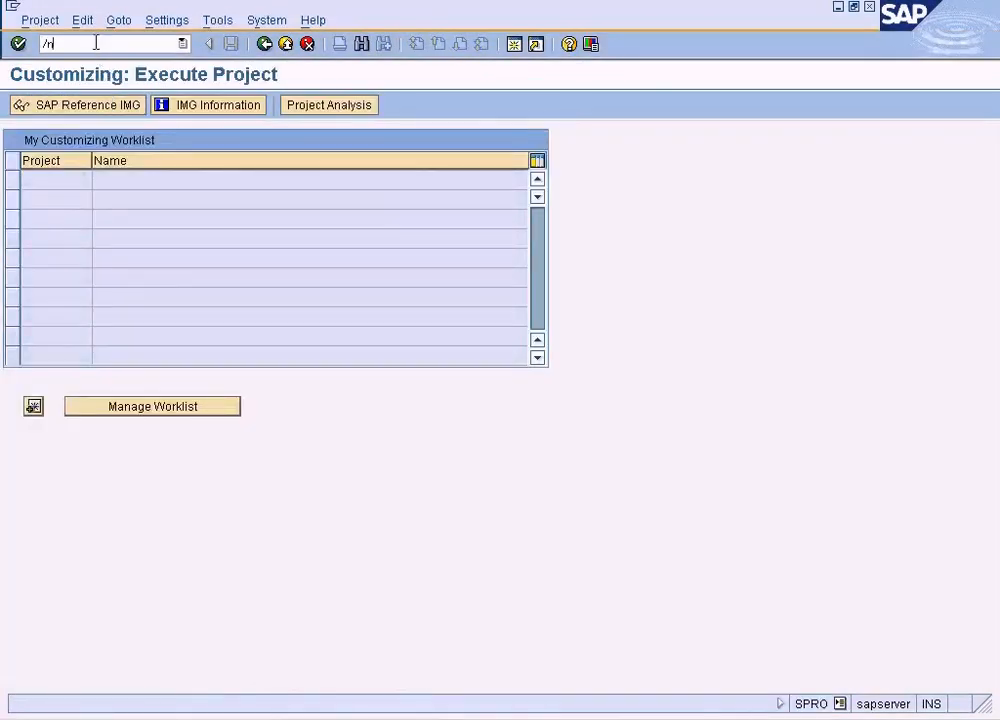
key(Return)
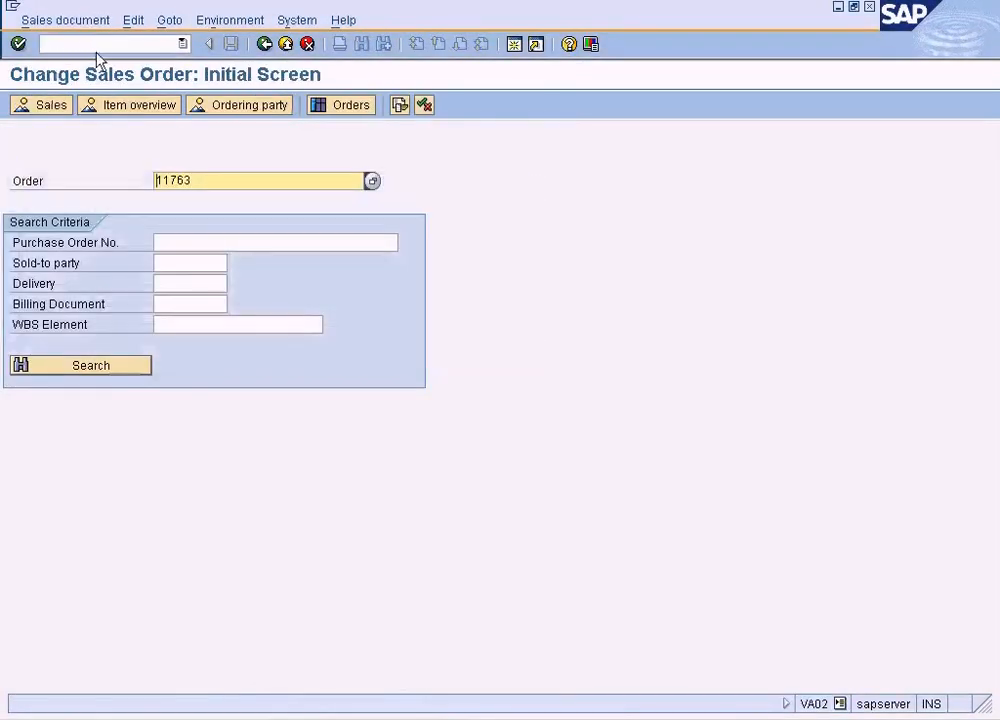
key(Return)
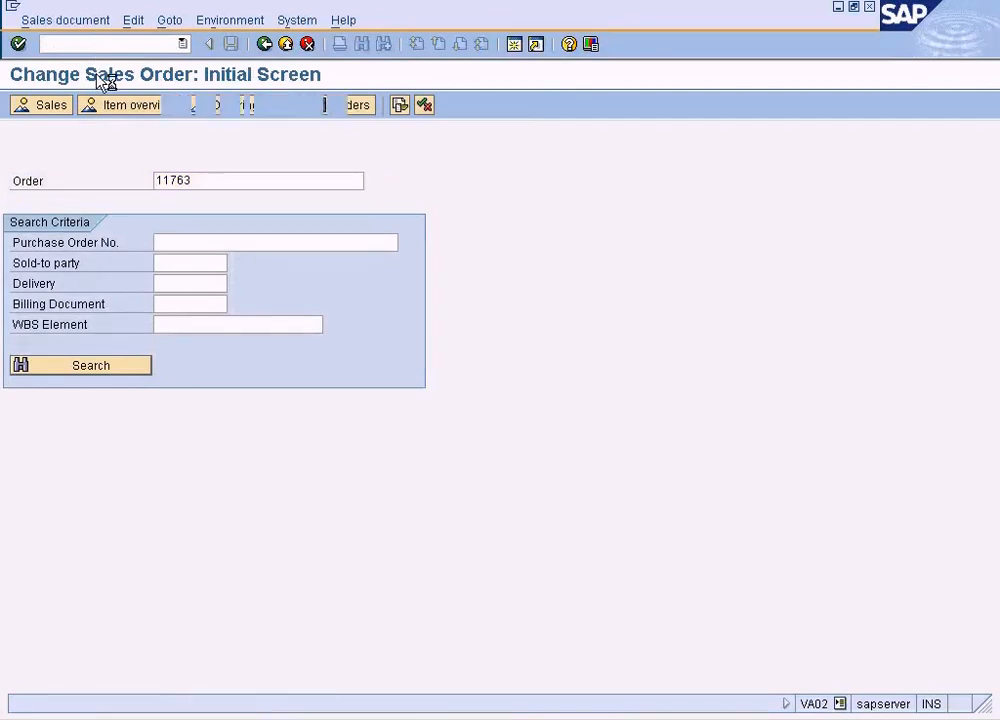
- Clear the Credit limits delivery block from the standard order and save it
click(175, 333)
scroll(200, 420, down, 2)
mouse_move(264, 438)
mouse_down()
mouse_move(264, 385)
mouse_move(265, 434)
mouse_up()
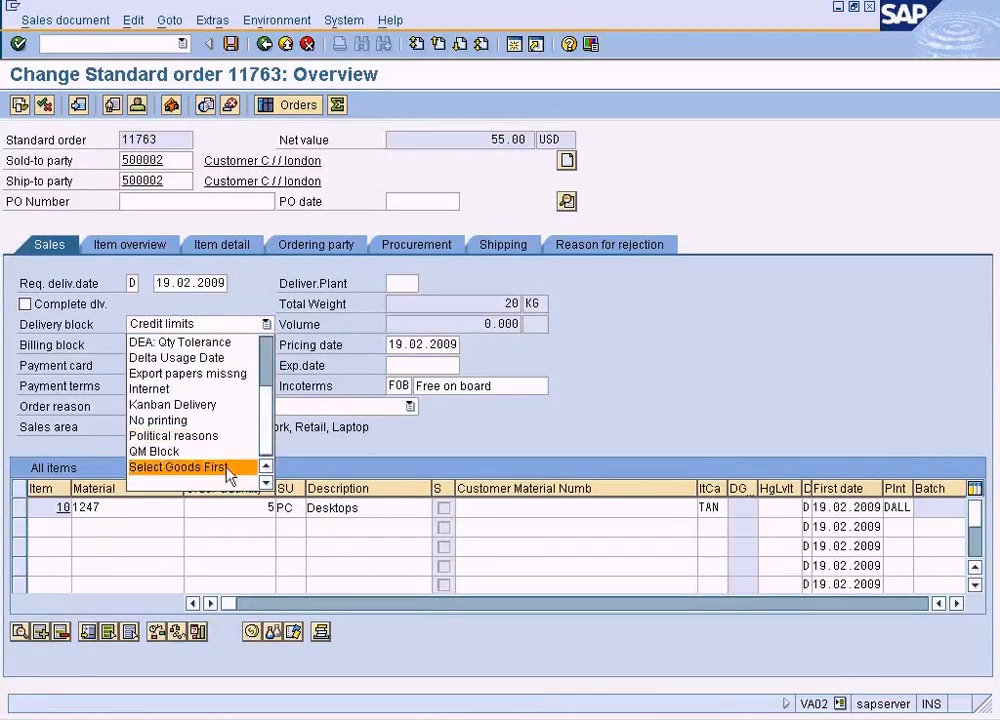
click(217, 482)
click(231, 44)
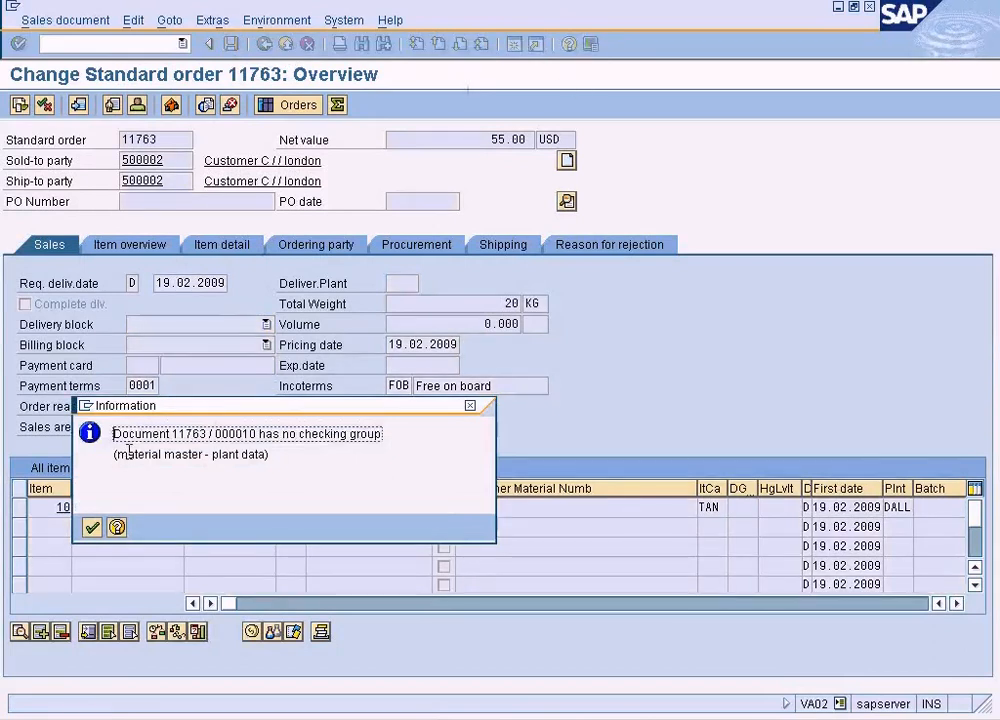
click(99, 525)
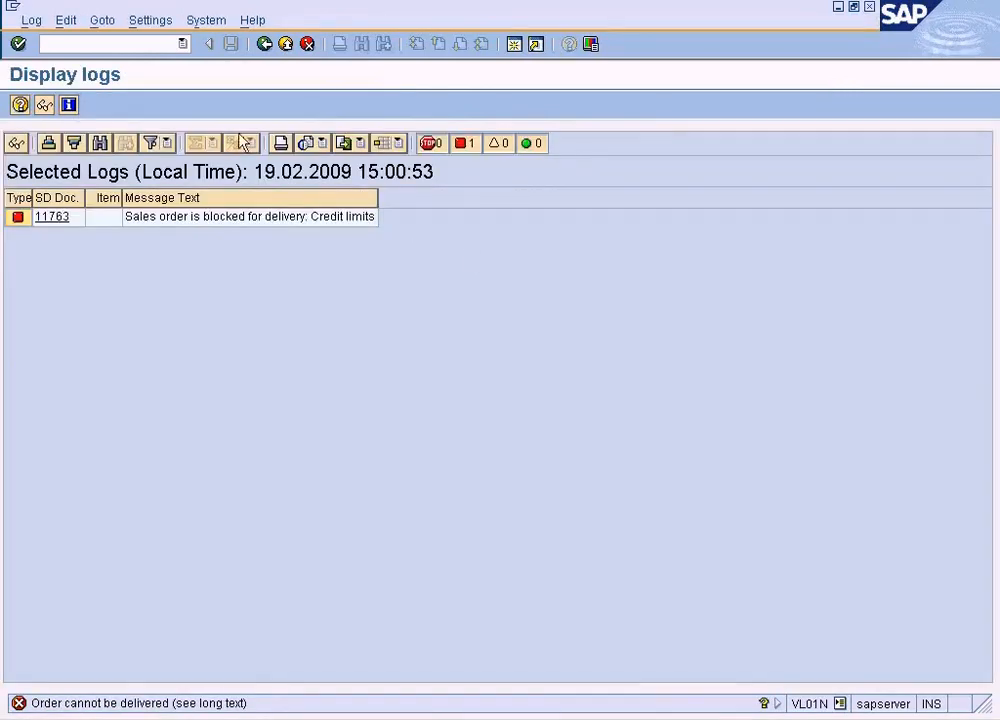
- Create the delivery from the sales order with actual goods issue date 20.05.2006 and try to post the goods issue
click(264, 45)
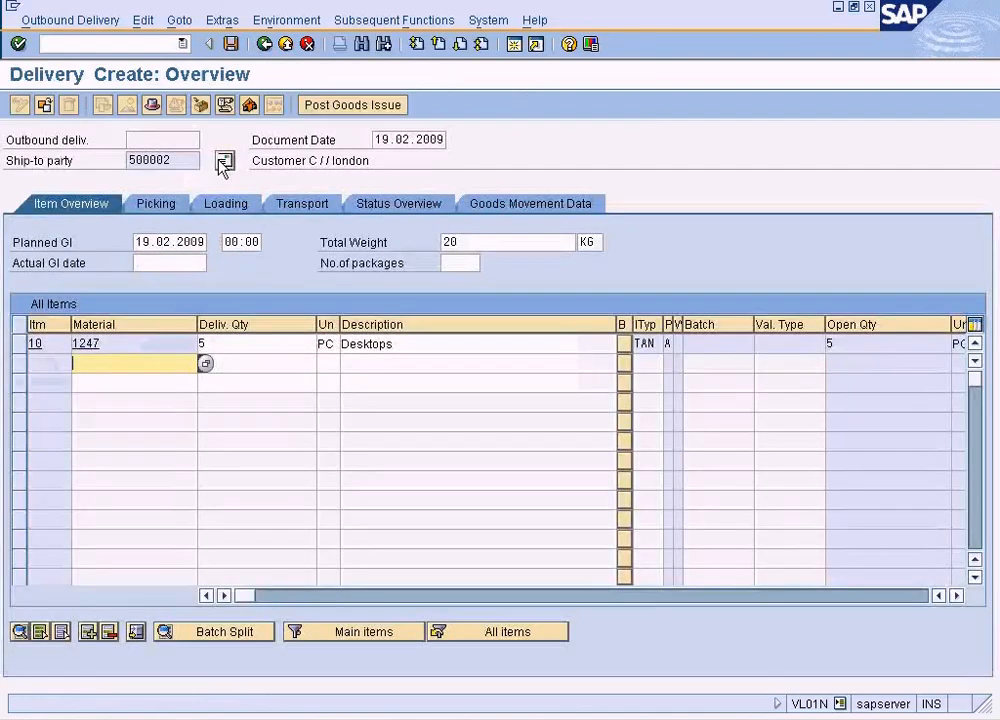
click(257, 346)
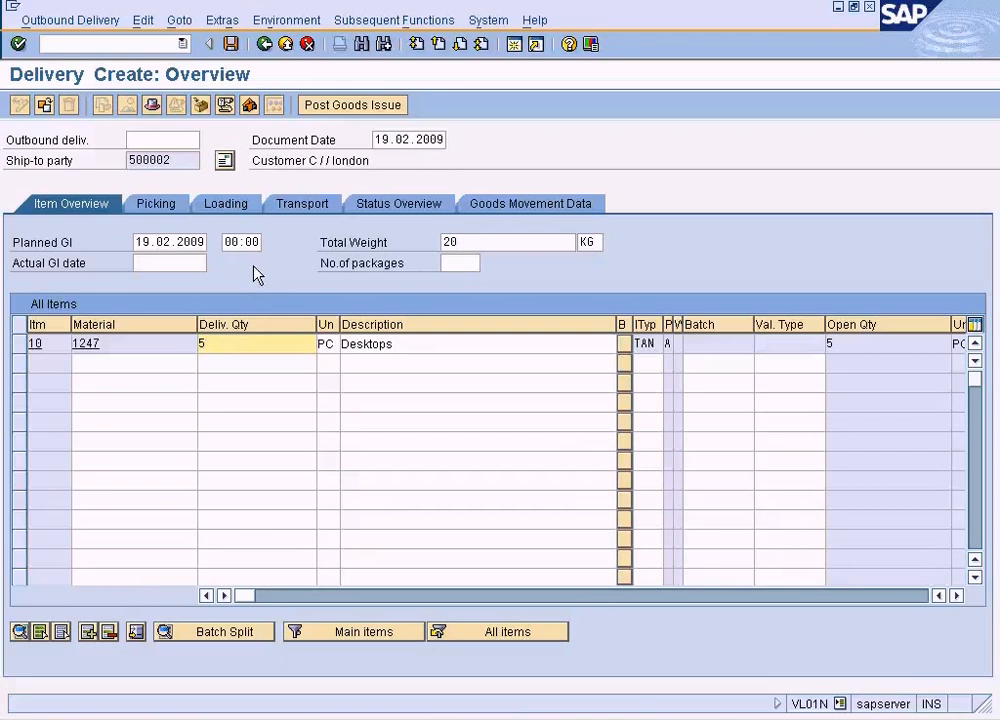
click(195, 263)
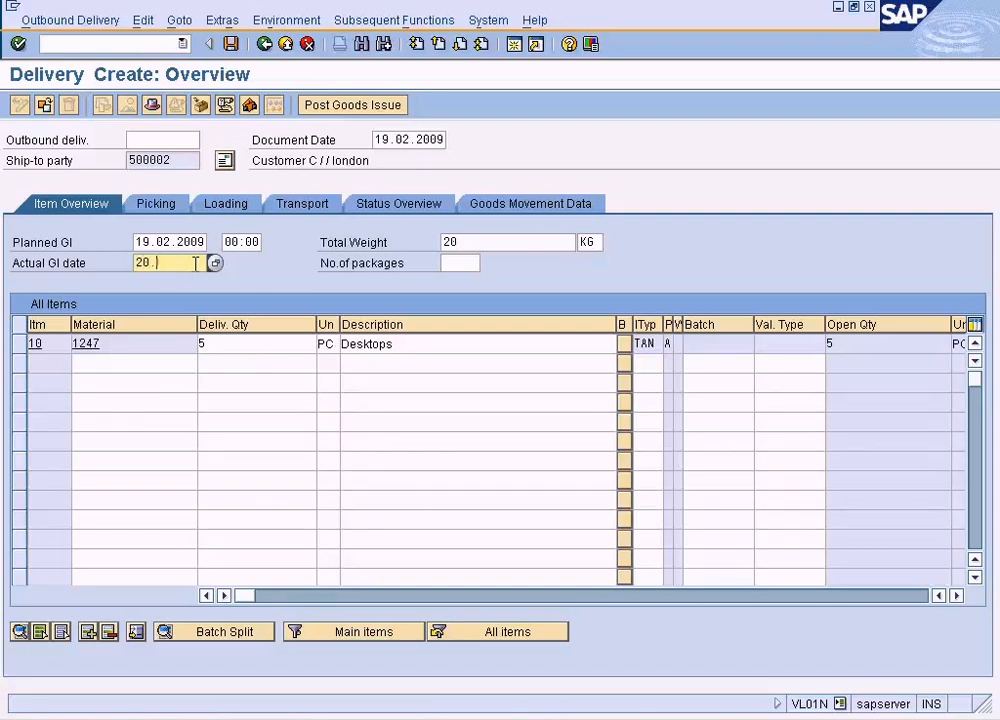
text(20.05.2006)
click(360, 106)
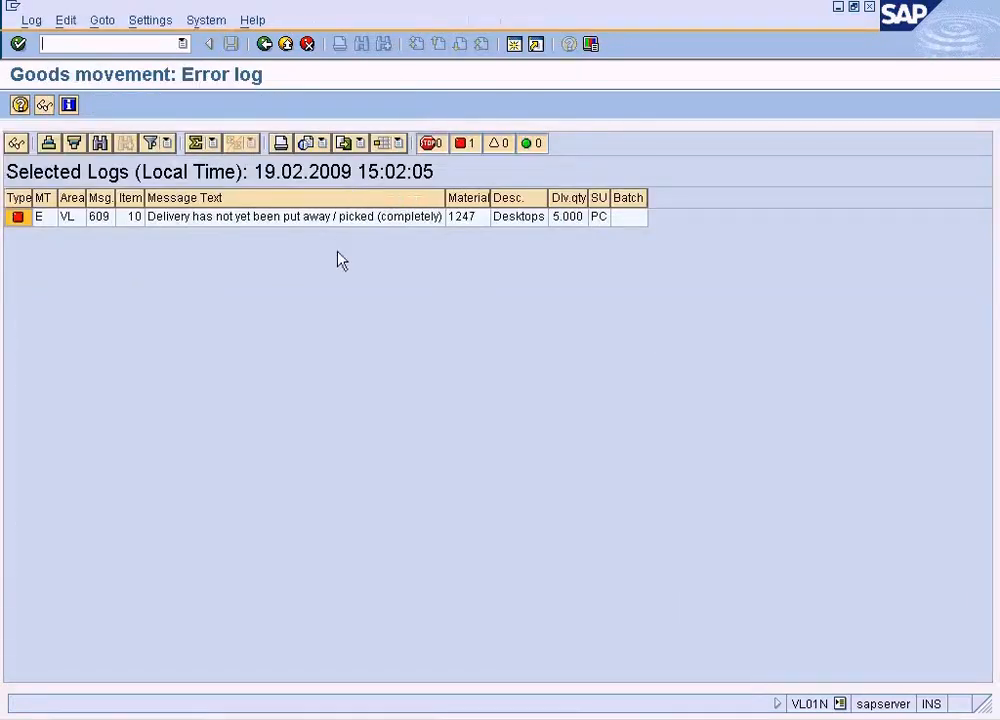
click(264, 44)
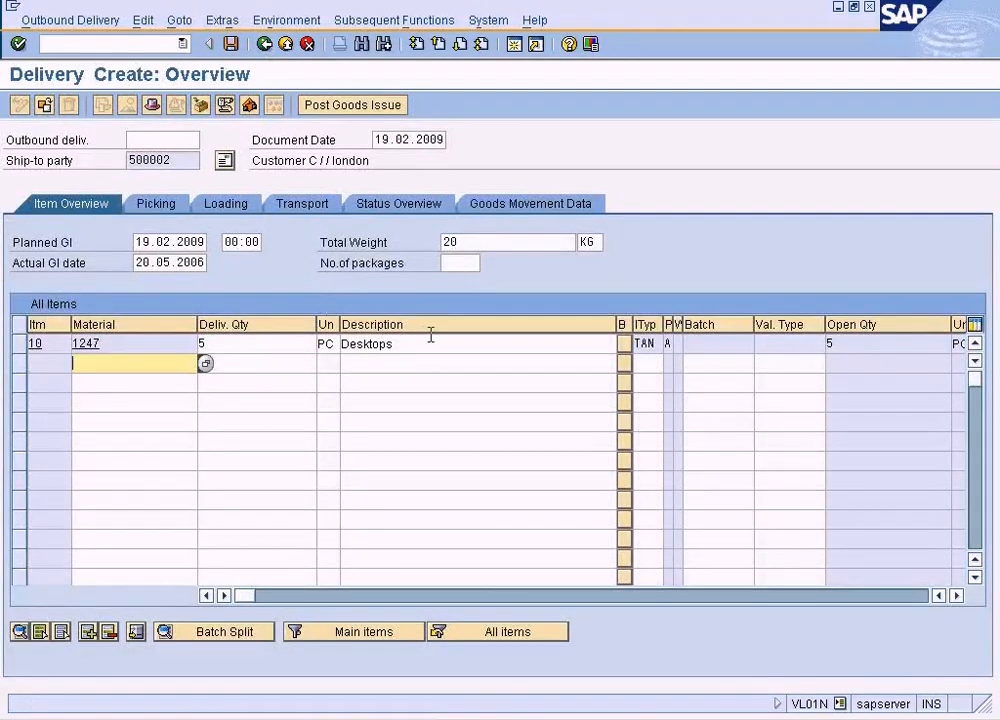
- Set item 10's picked quantity to 5 and post the goods issue for the outbound delivery
click(175, 205)
click(342, 343)
click(460, 343)
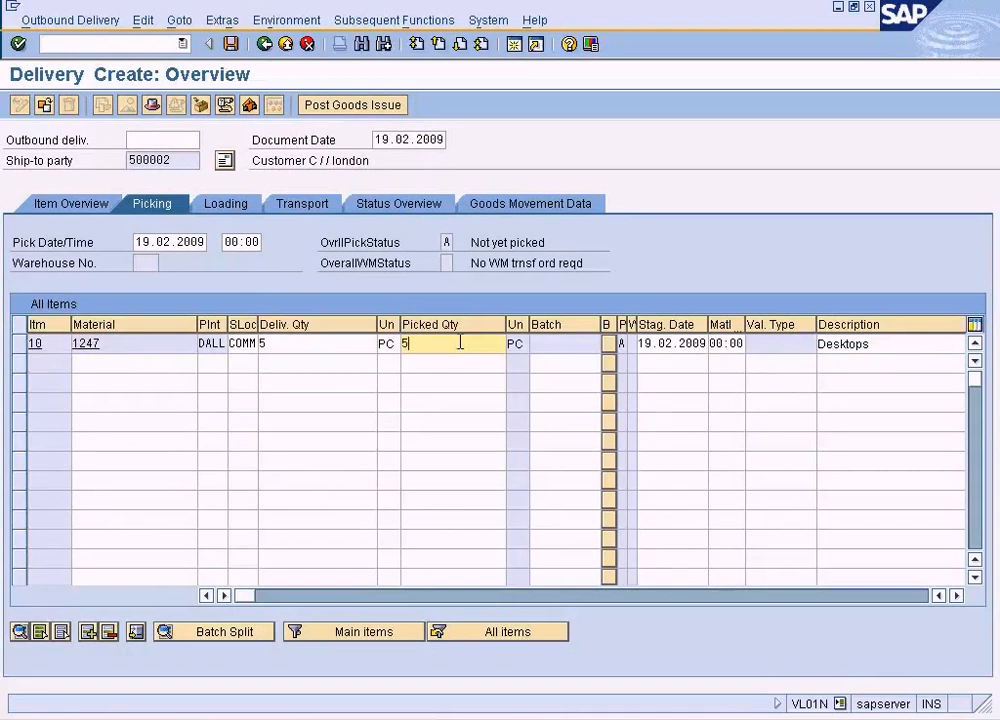
click(312, 140)
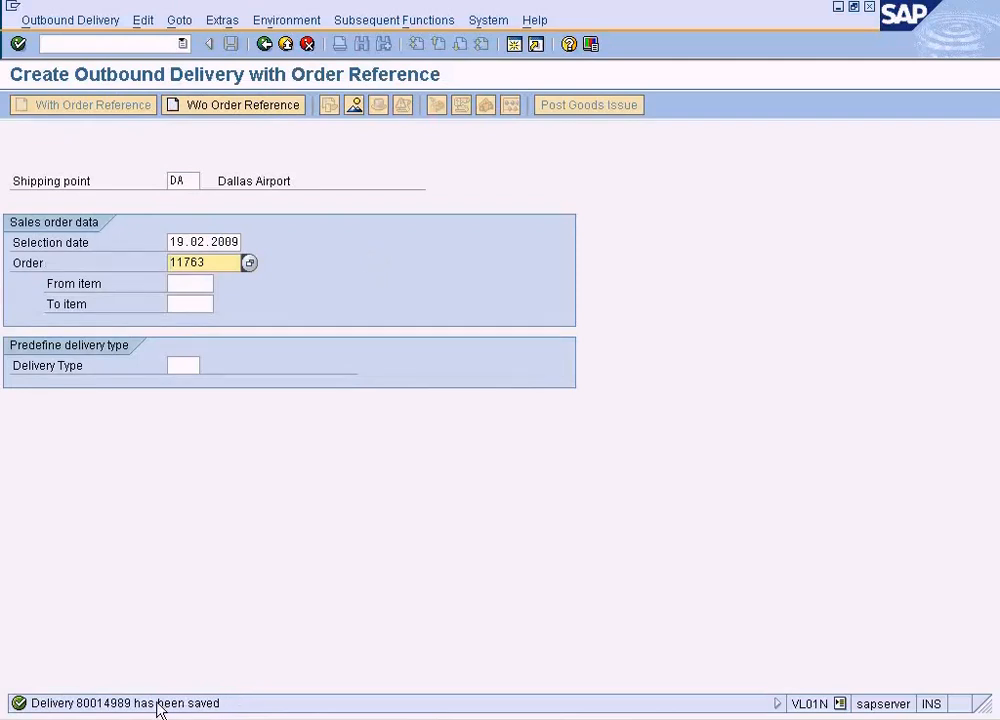
- Switch to the inter-company sales diagram in Paint and review process steps 4 and 5 on creating the billing documents
key(alt+Tab)
click(286, 522)
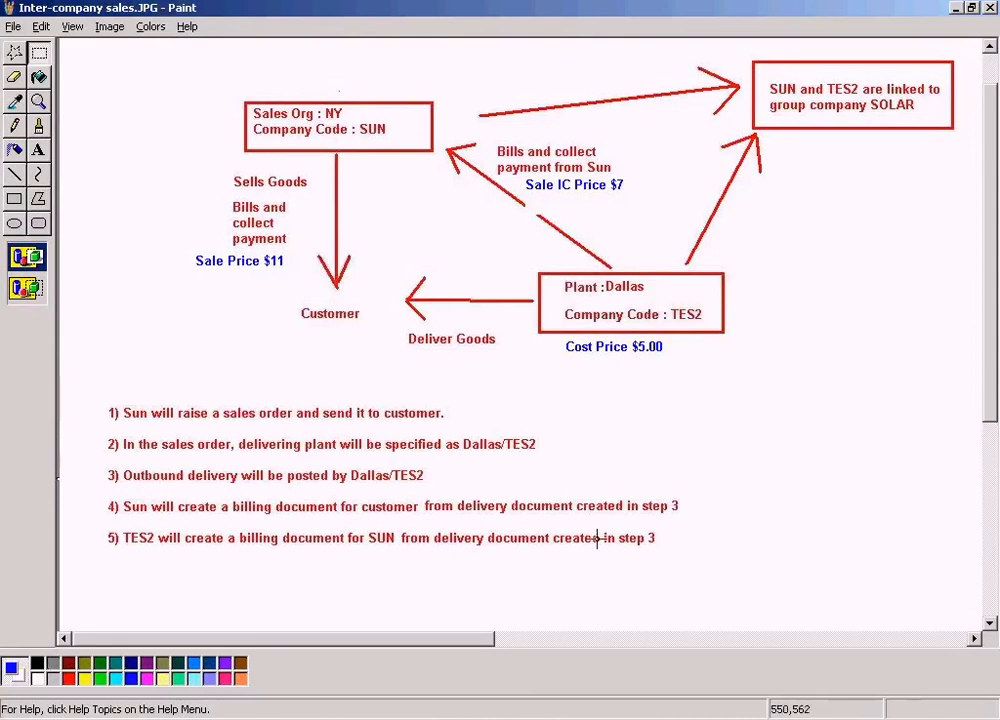
- Switch to SAP, copy the delivery number from the save message and paste it into a blank Notepad document
key(alt+Tab)
double_click(146, 707)
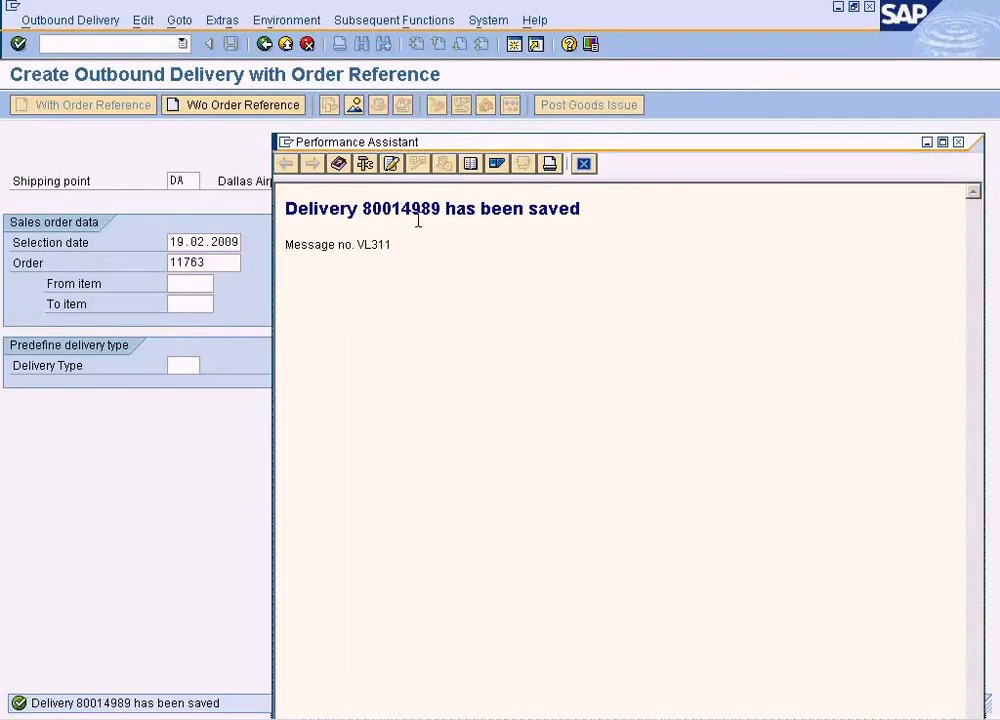
double_click(417, 210)
key(ctrl+c)
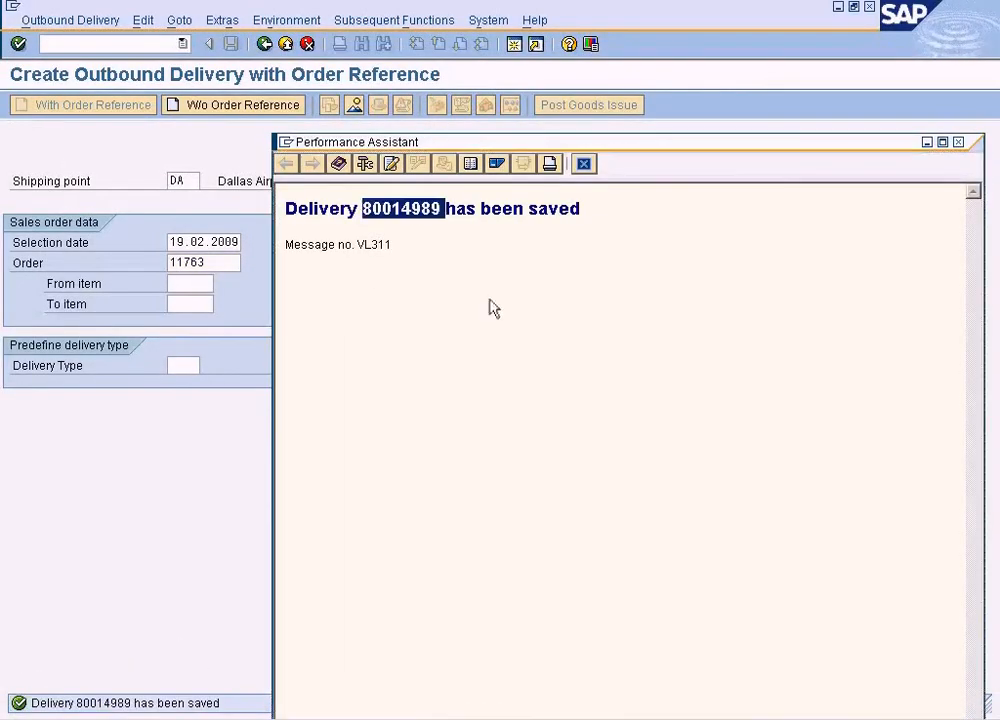
click(585, 172)
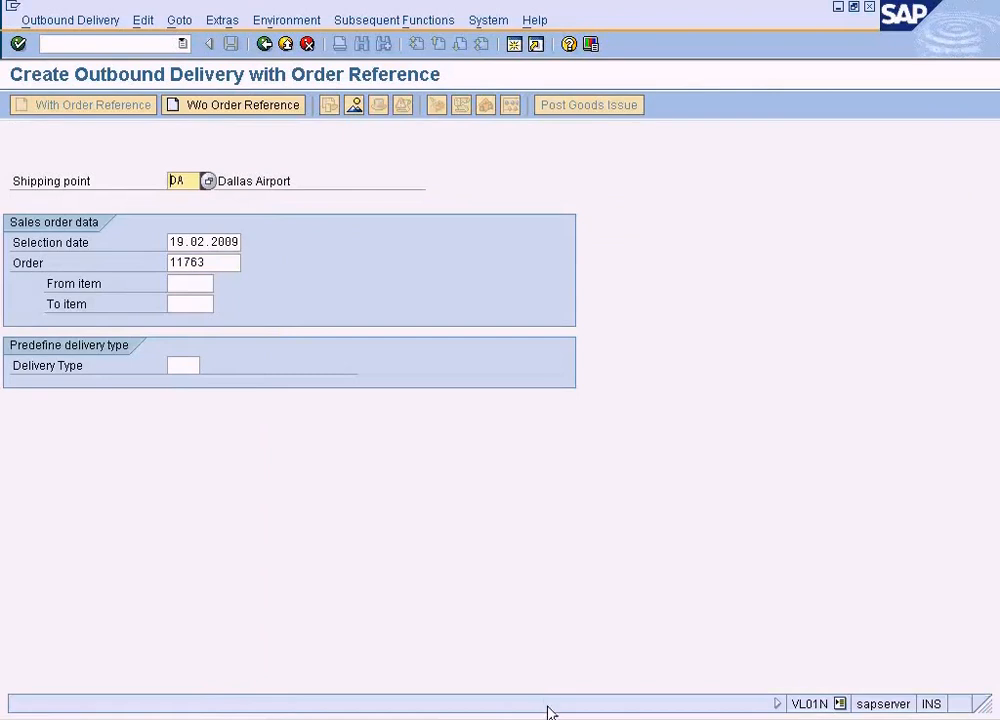
key(Return)
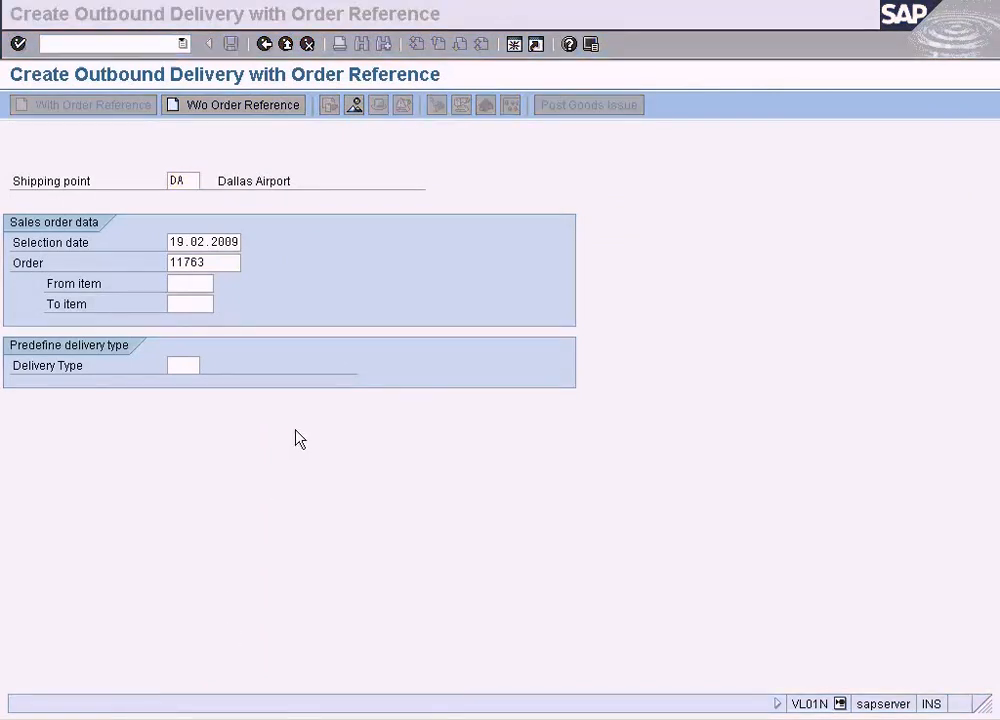
key(Return)
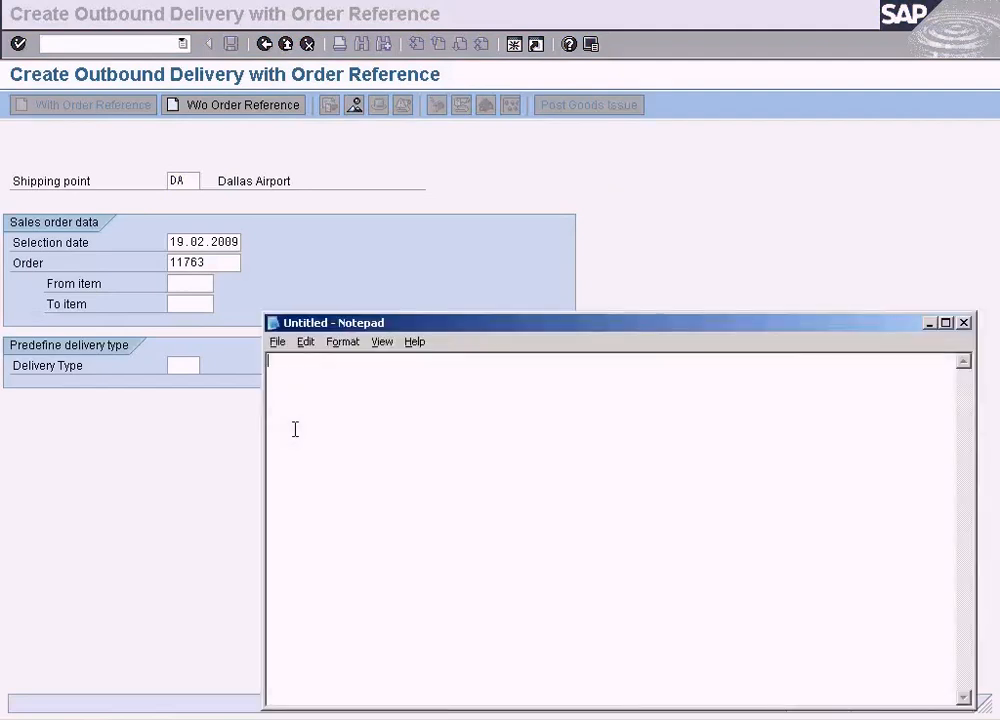
key(ctrl+v)
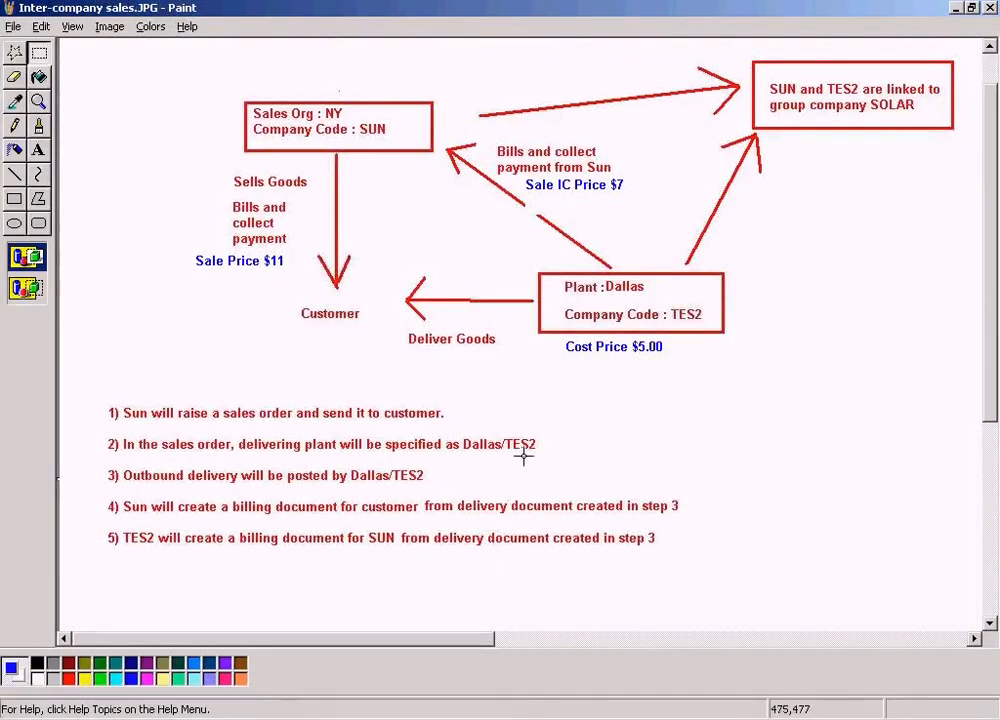
- Switch to the SAP customer display and try to display the internal customer by its number in company code TES2
click(233, 718)
click(265, 655)
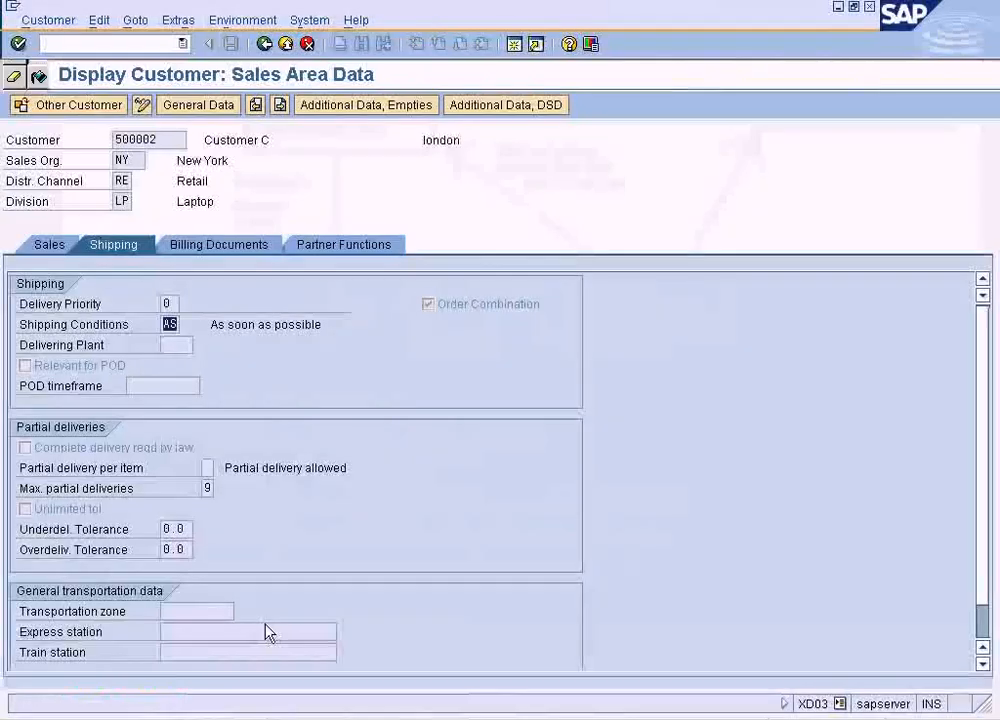
click(76, 108)
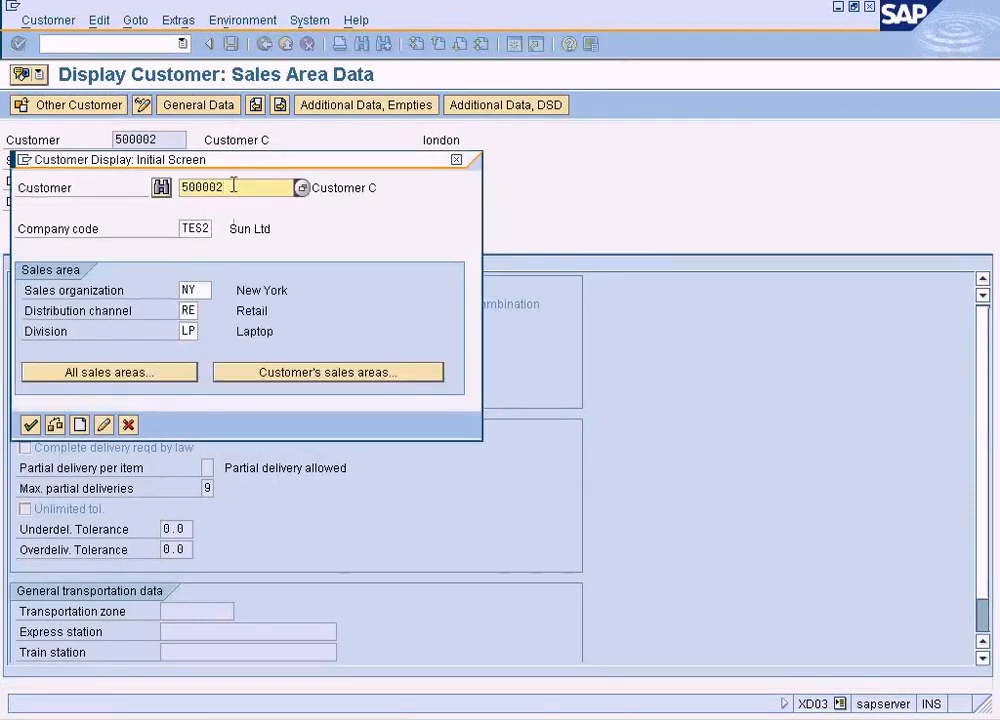
text(500015)
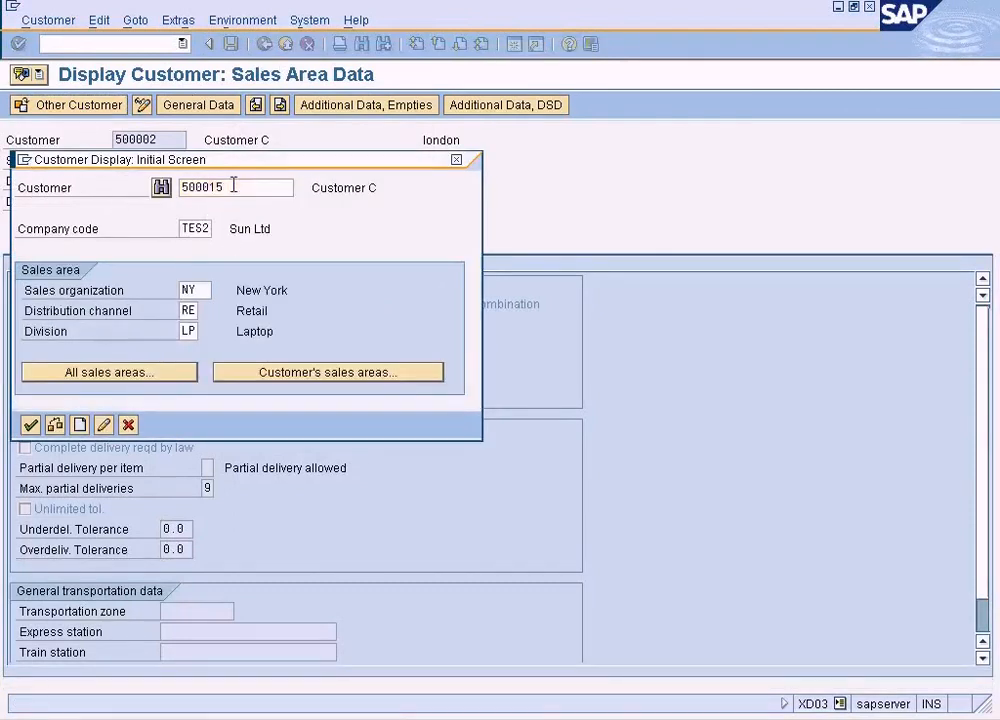
key(Return)
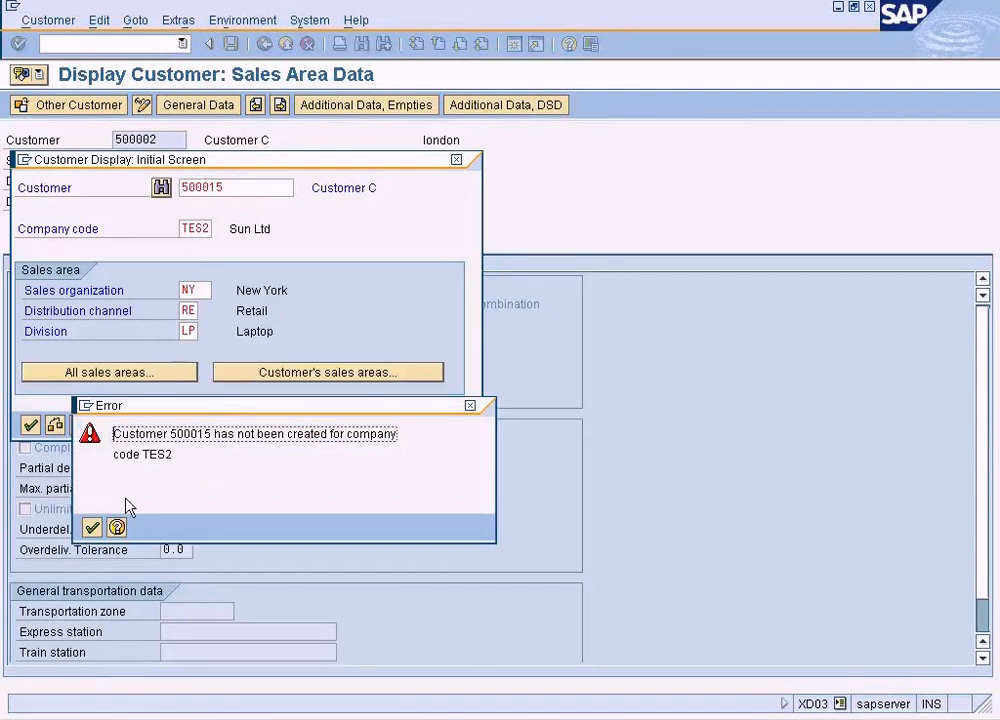
click(92, 527)
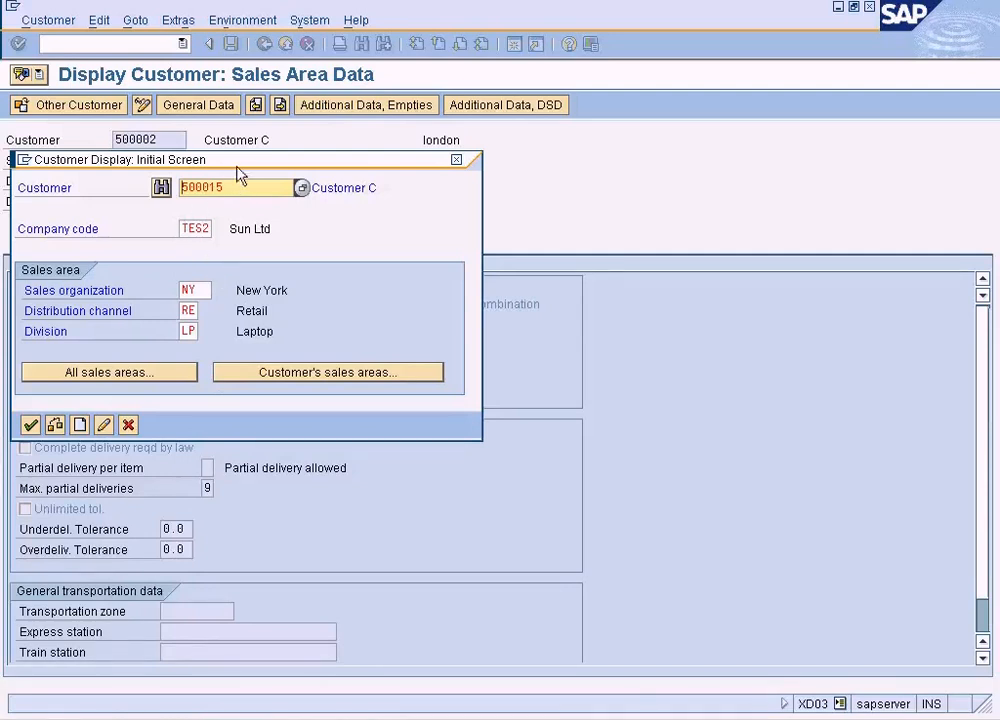
- Set the company code to SUN and try to display the internal customer in sales area NY, RE, LP
drag(240, 165, 576, 218)
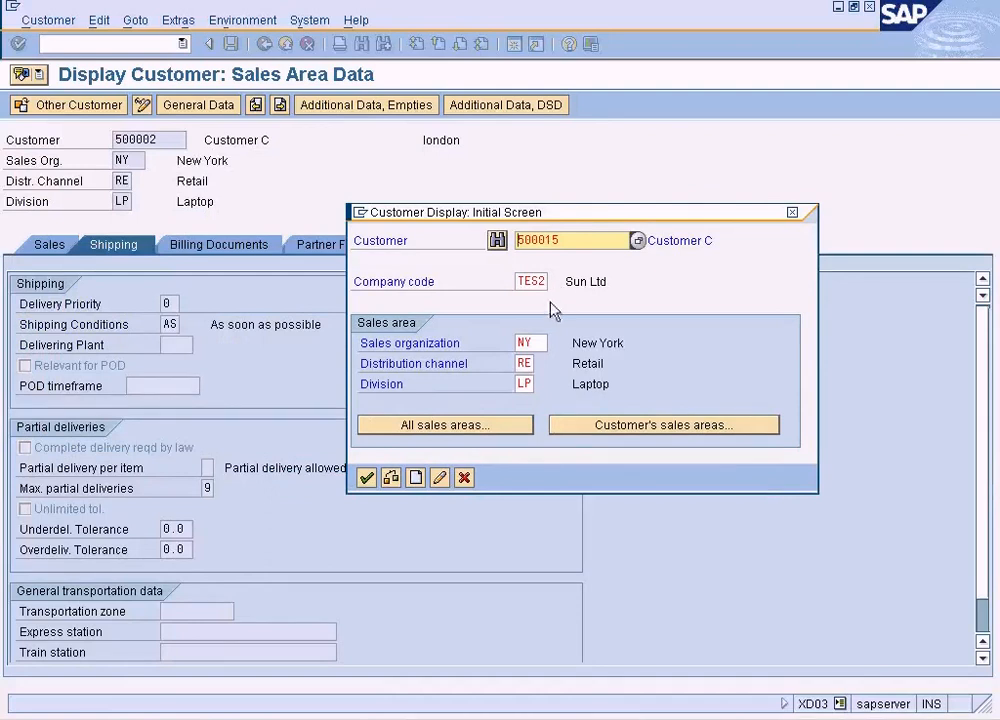
click(518, 281)
click(518, 281)
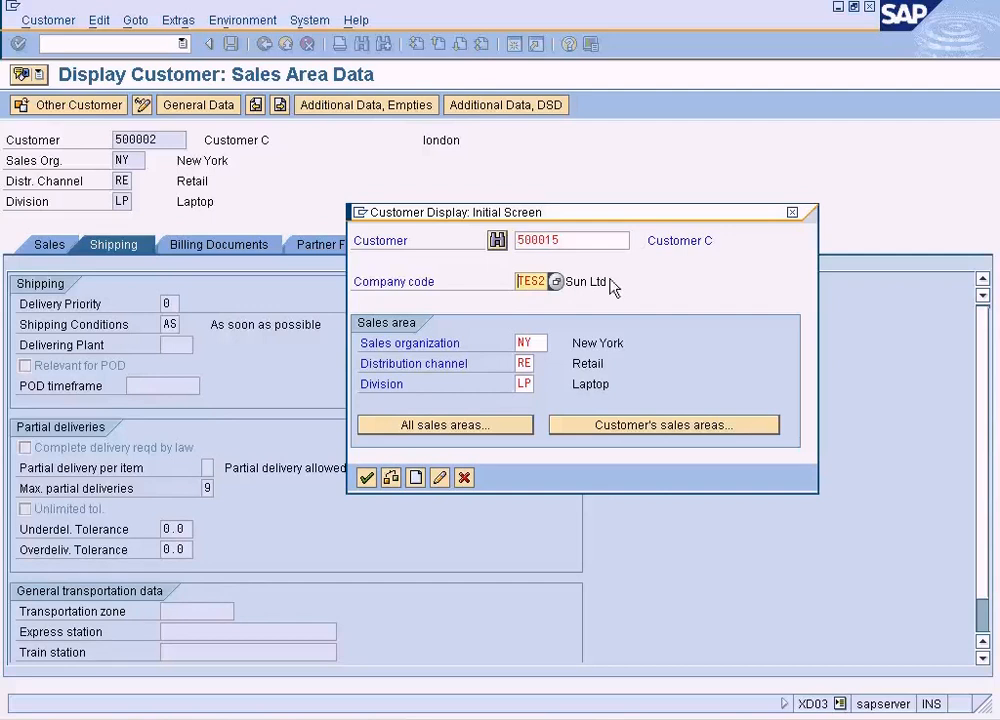
text(SUN)
key(Return)
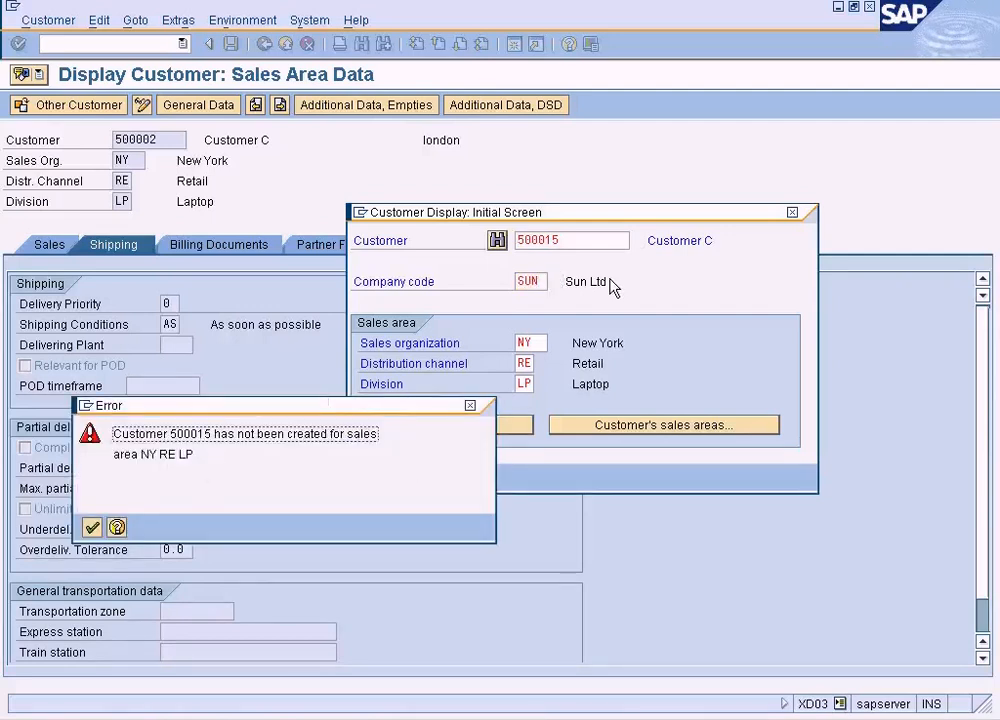
key(Return)
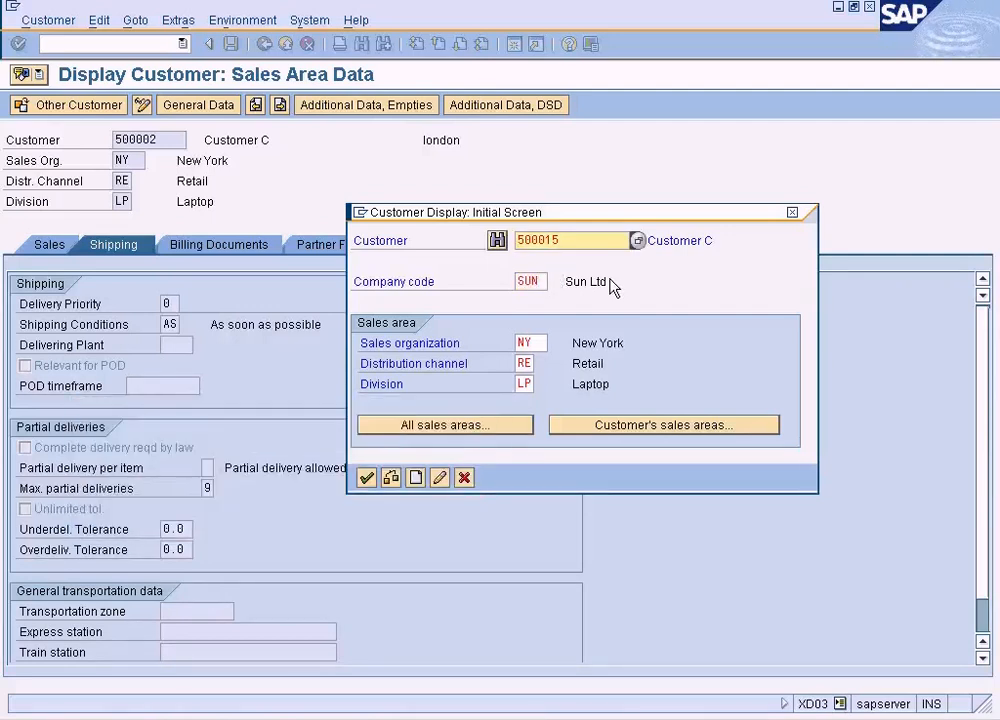
click(464, 478)
- From Customer C's general data, look up the internal customer's sales areas, and return to SAP Easy Access
click(218, 110)
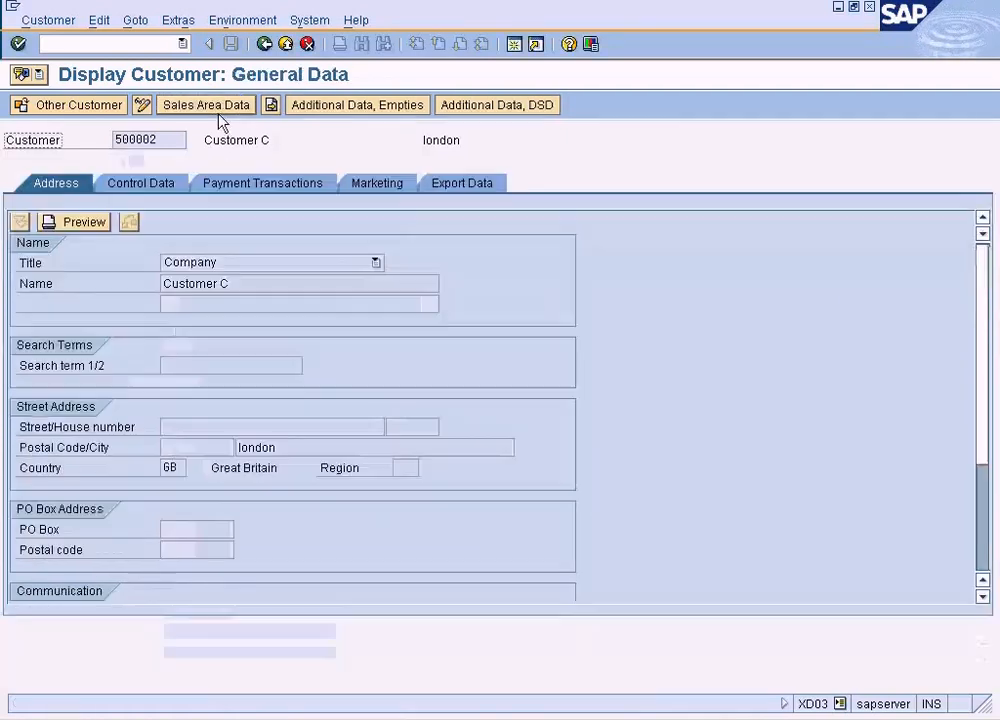
click(46, 110)
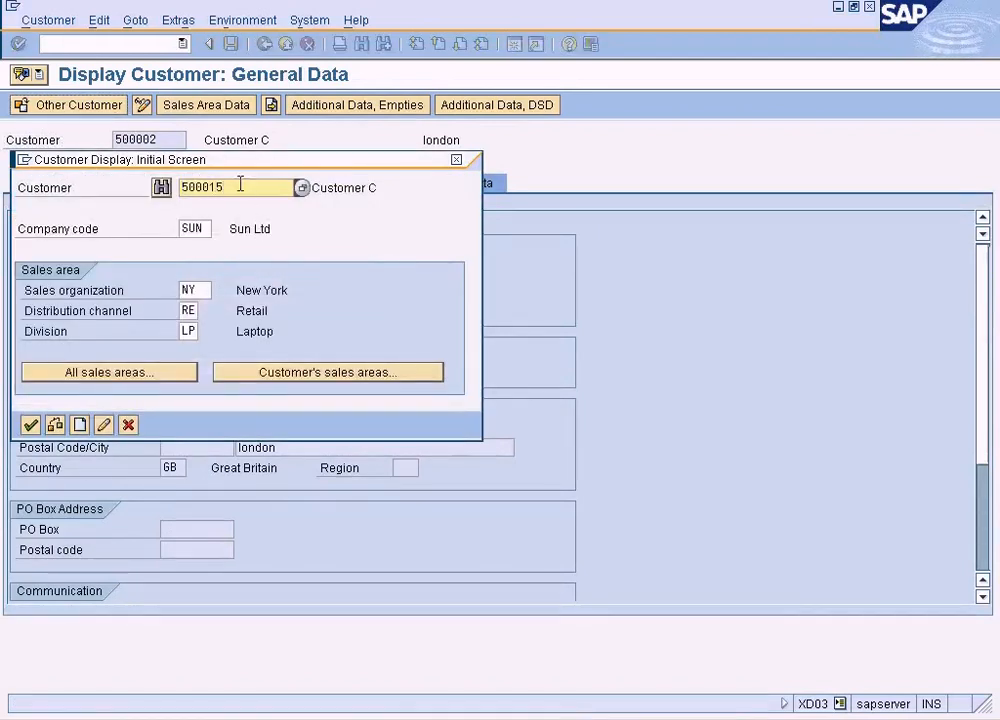
key(Return)
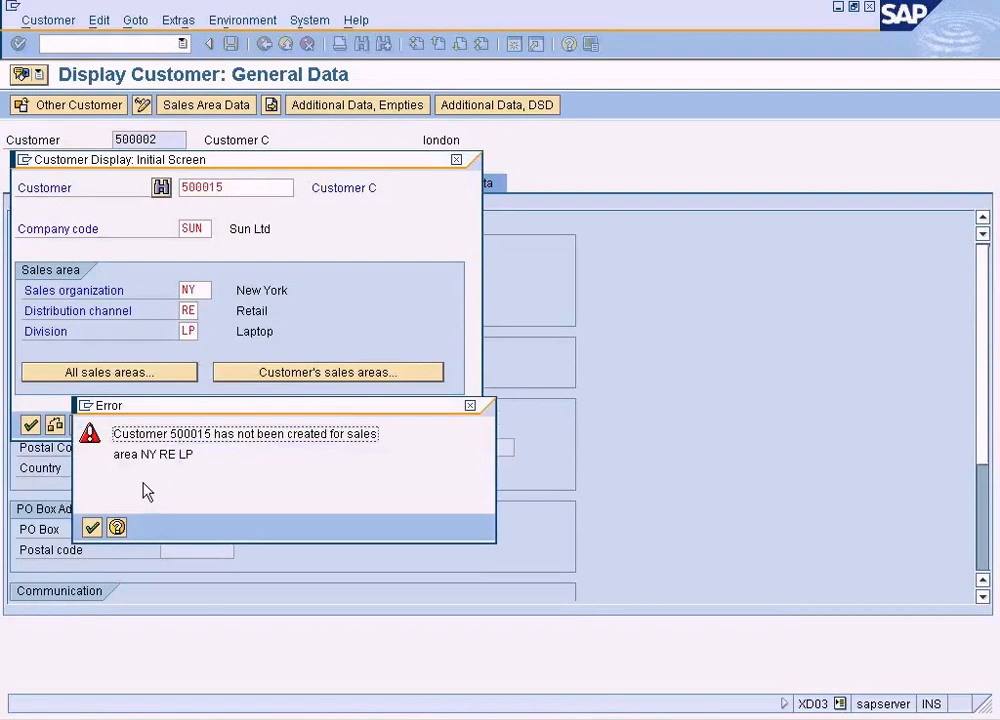
click(92, 527)
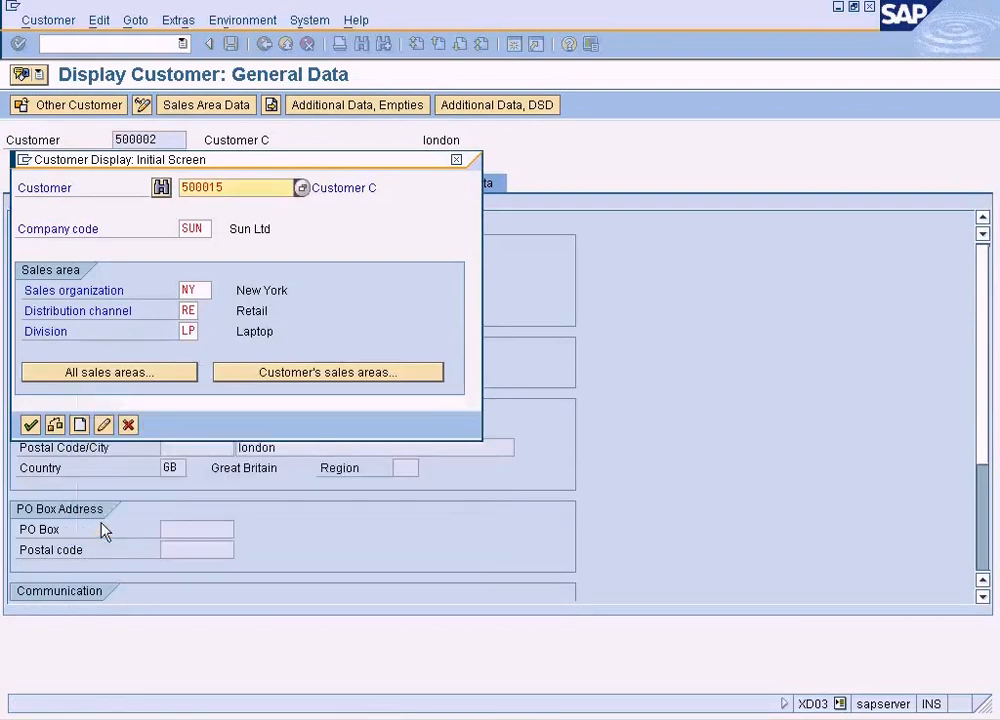
click(310, 375)
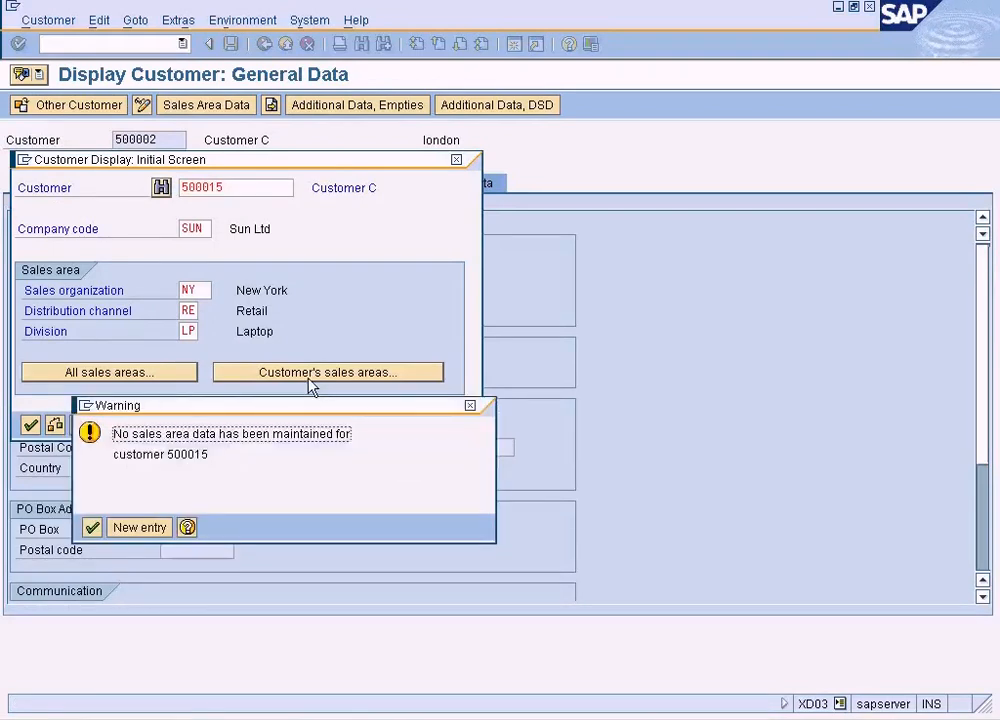
click(92, 527)
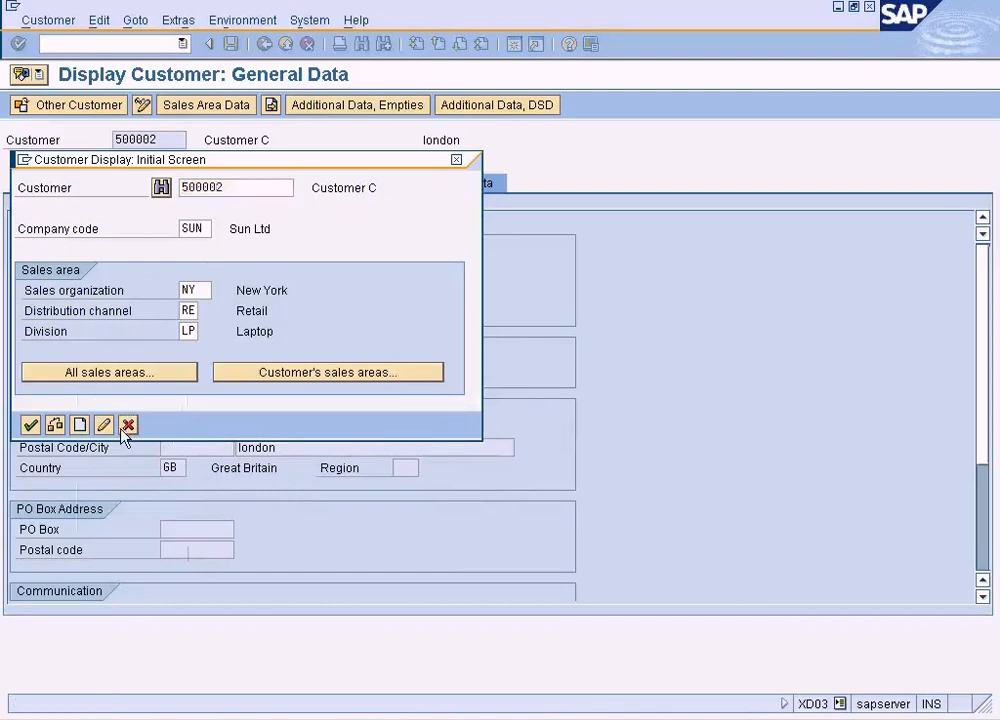
click(128, 425)
click(285, 44)
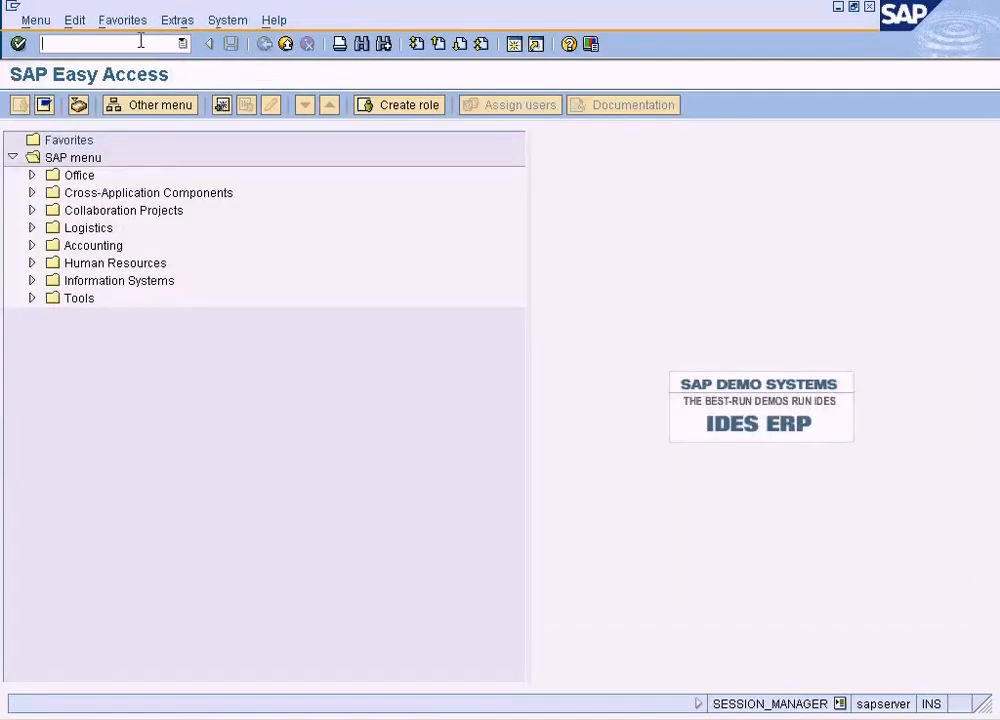
- Reopen the customer display transaction XD03, enter the internal customer's number and look up its sales areas
text(3)
key(Return)
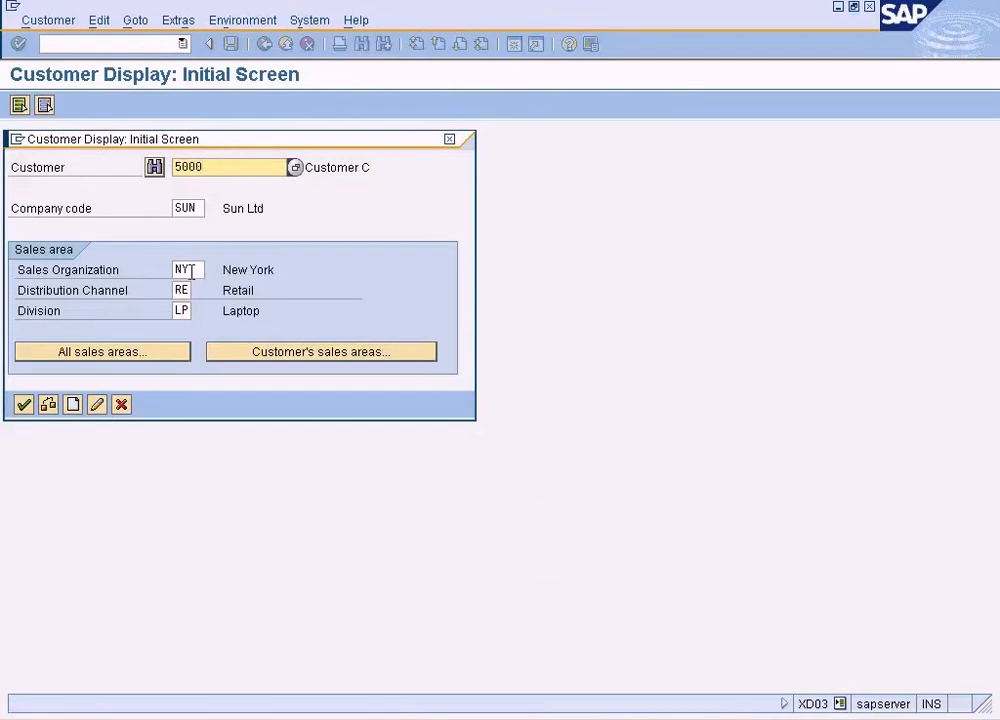
text(15)
click(279, 352)
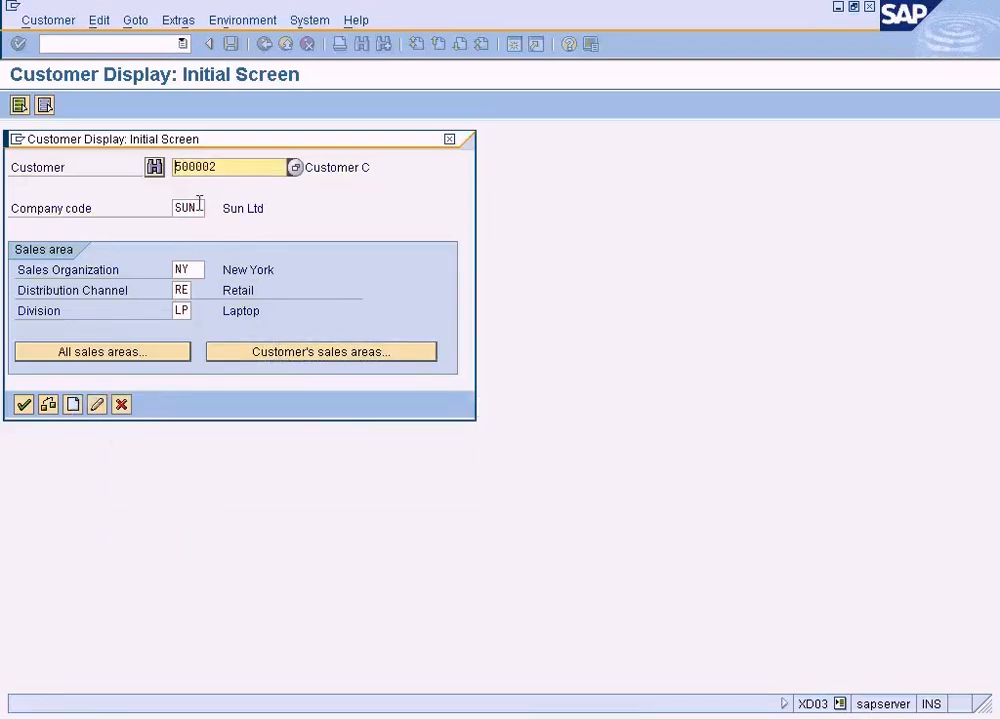
- Set the company code to TES2 and list the sales areas maintained for Customer C
drag(196, 207, 134, 206)
text(TES2)
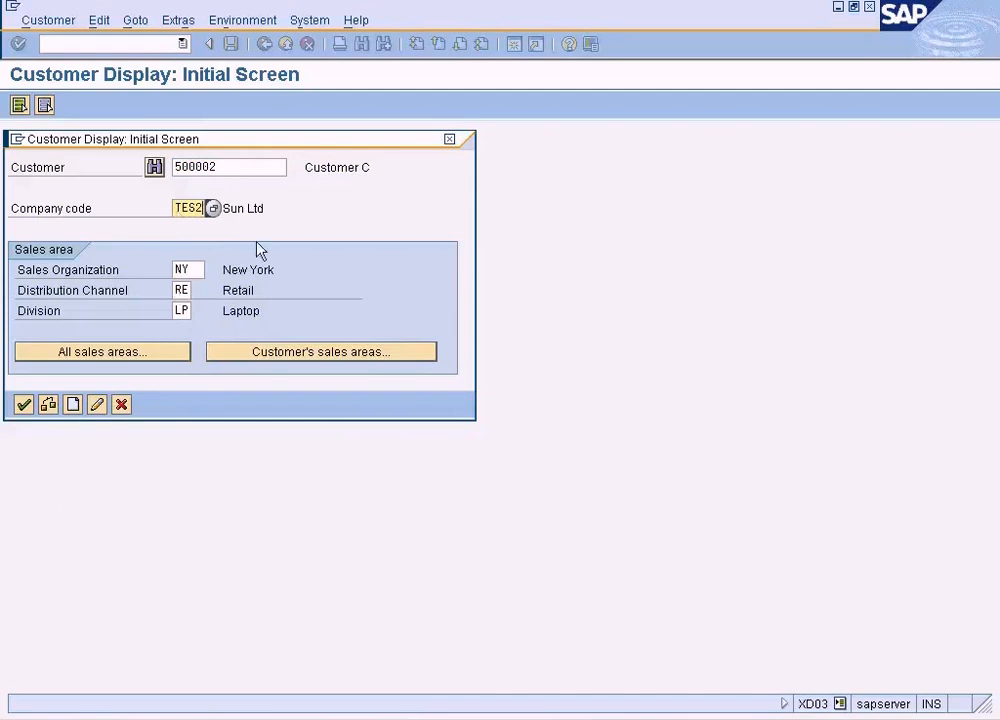
click(302, 352)
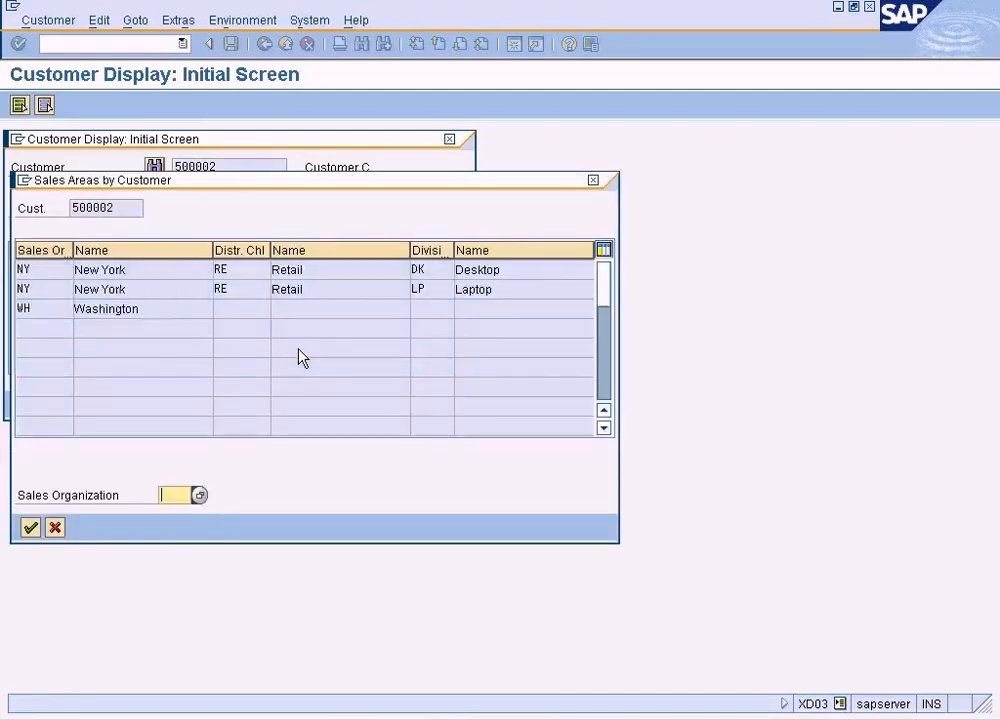
click(55, 527)
- Replace the customer with the internal customer's number, check its sales areas under company code TES2 and leave the transaction
click(239, 166)
key(BackSpace)
key(BackSpace)
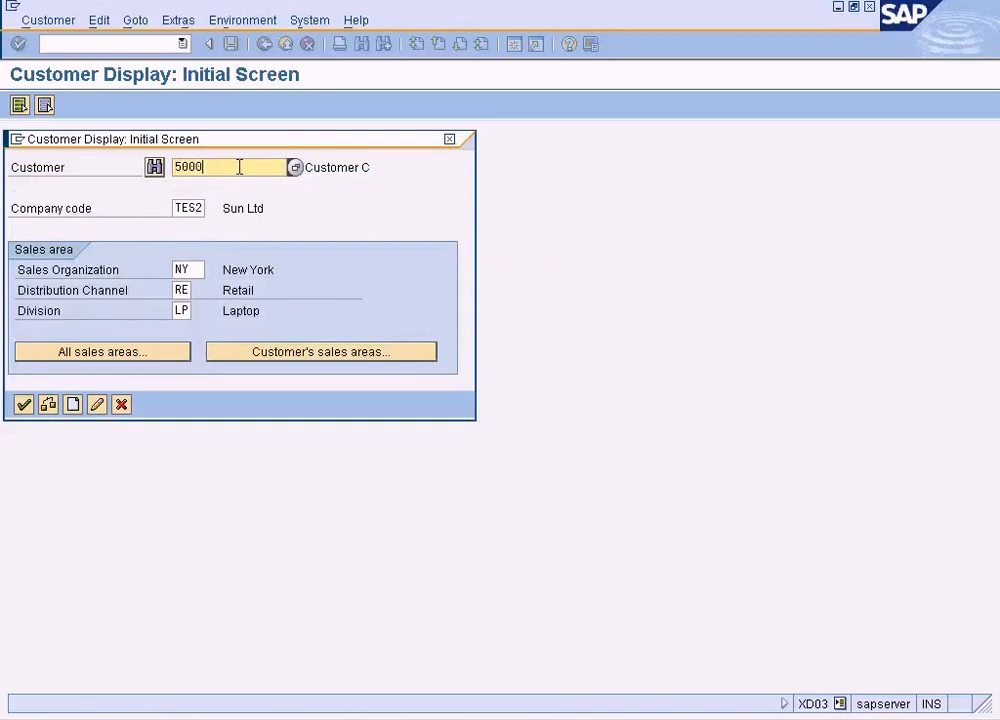
click(299, 356)
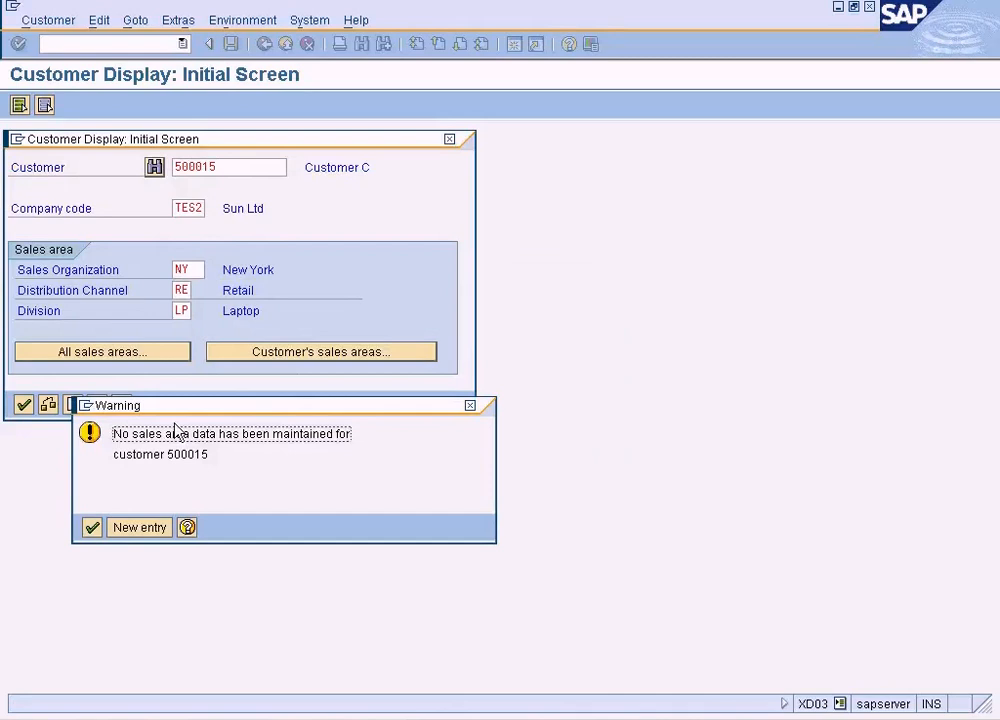
click(93, 527)
click(125, 405)
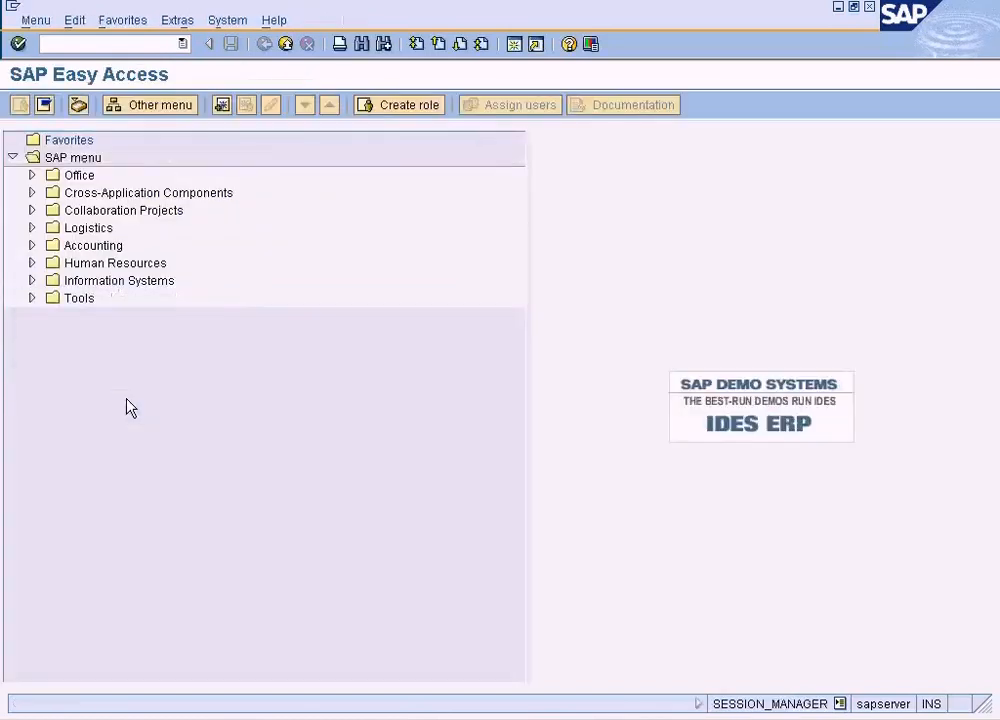
- Open the Accounts Receivable customer master display (FD03) and try to display the internal customer in company code TES2
click(114, 42)
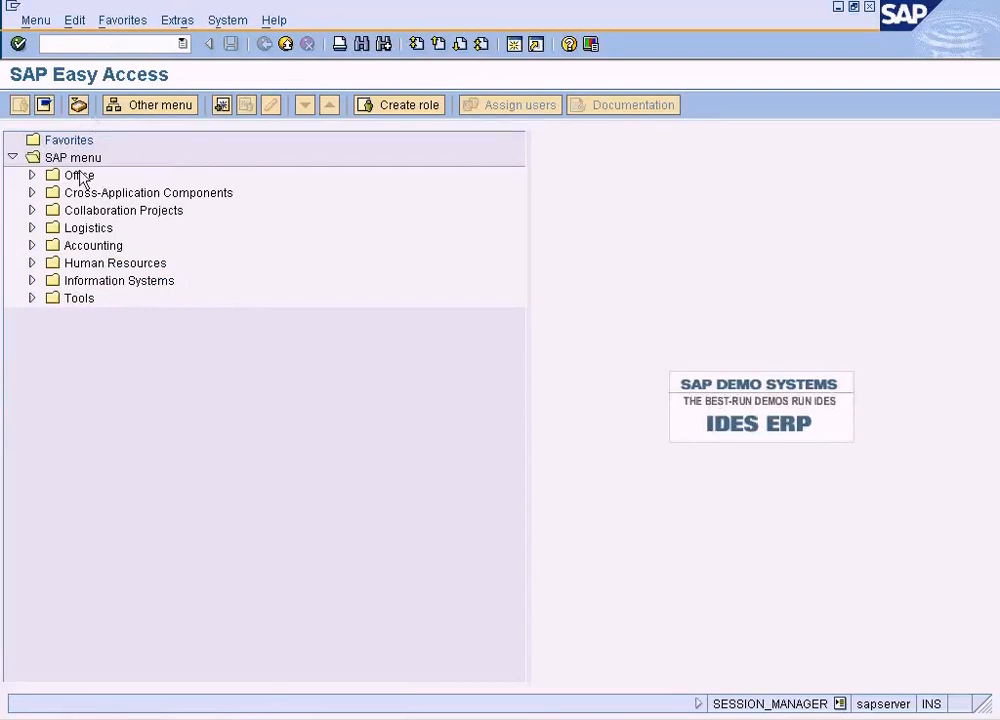
click(31, 245)
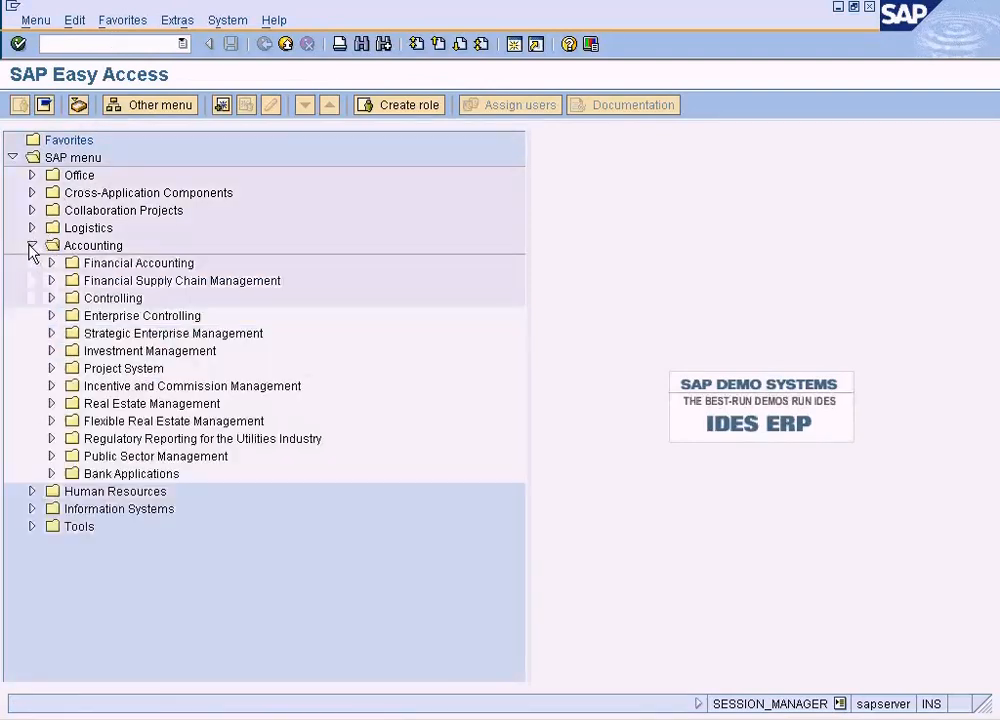
click(51, 264)
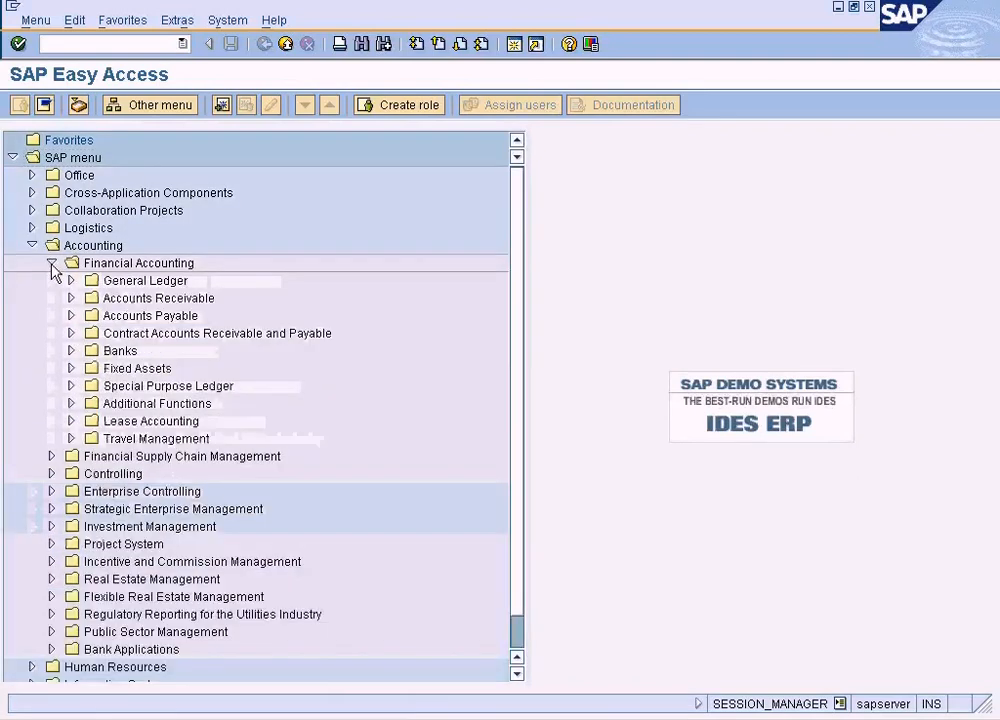
click(70, 298)
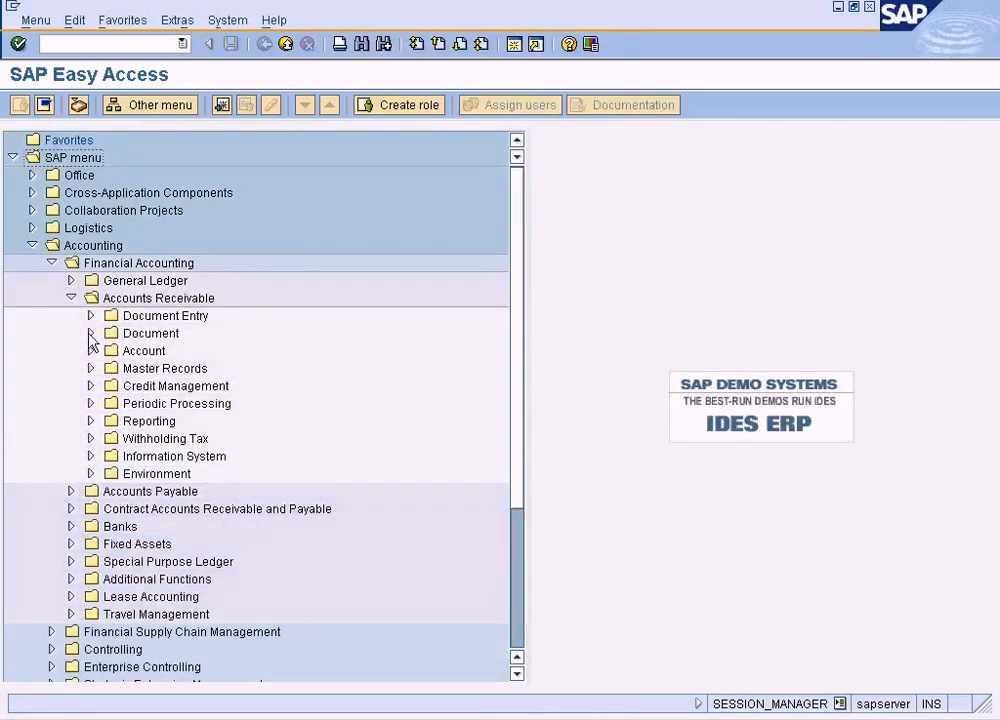
click(91, 369)
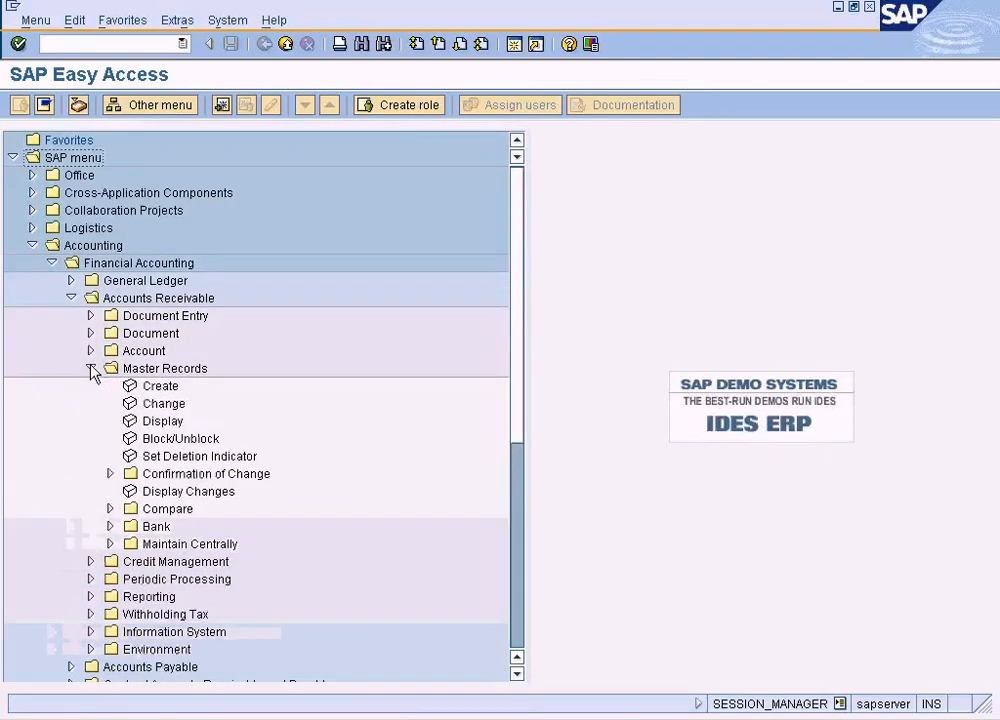
double_click(135, 421)
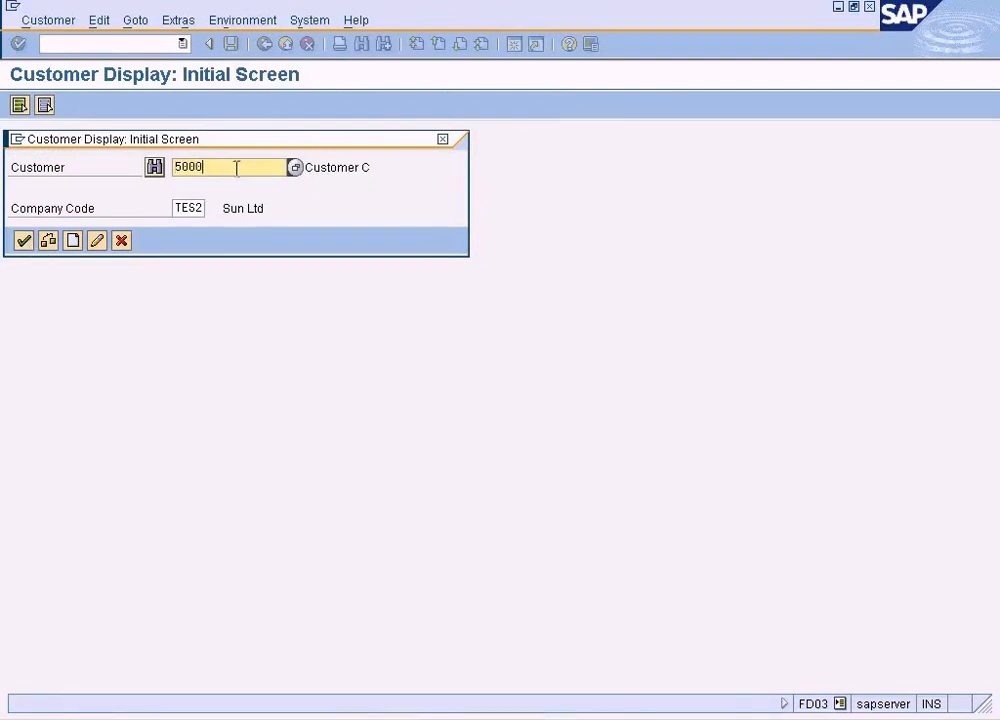
key(Return)
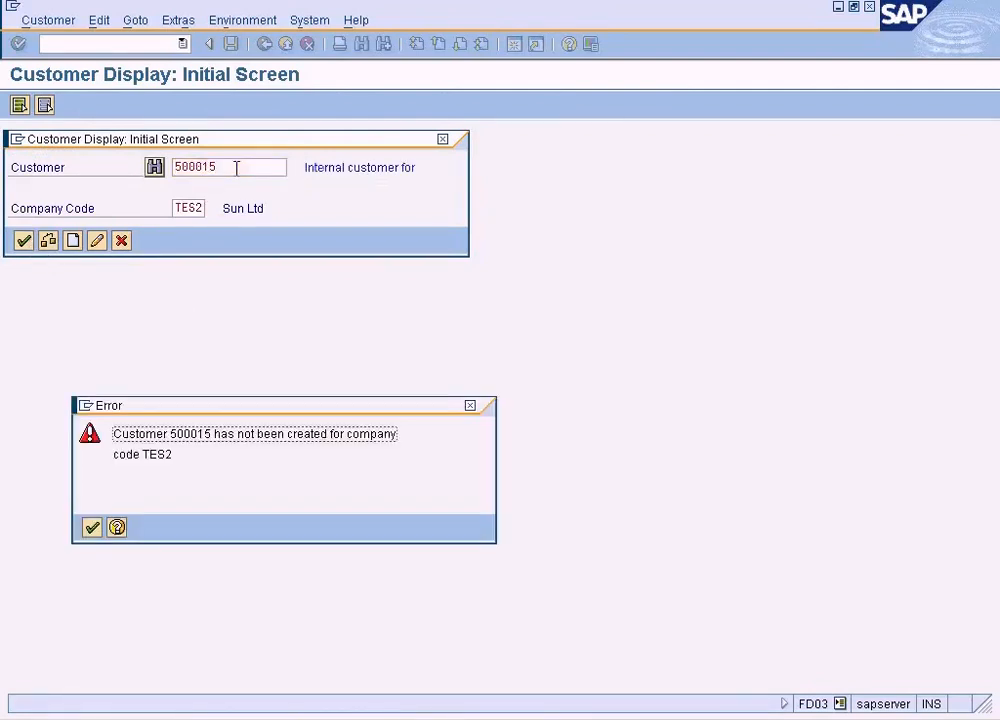
click(92, 527)
- Display the internal customer with company code SUN and view its control data and company code data
click(231, 171)
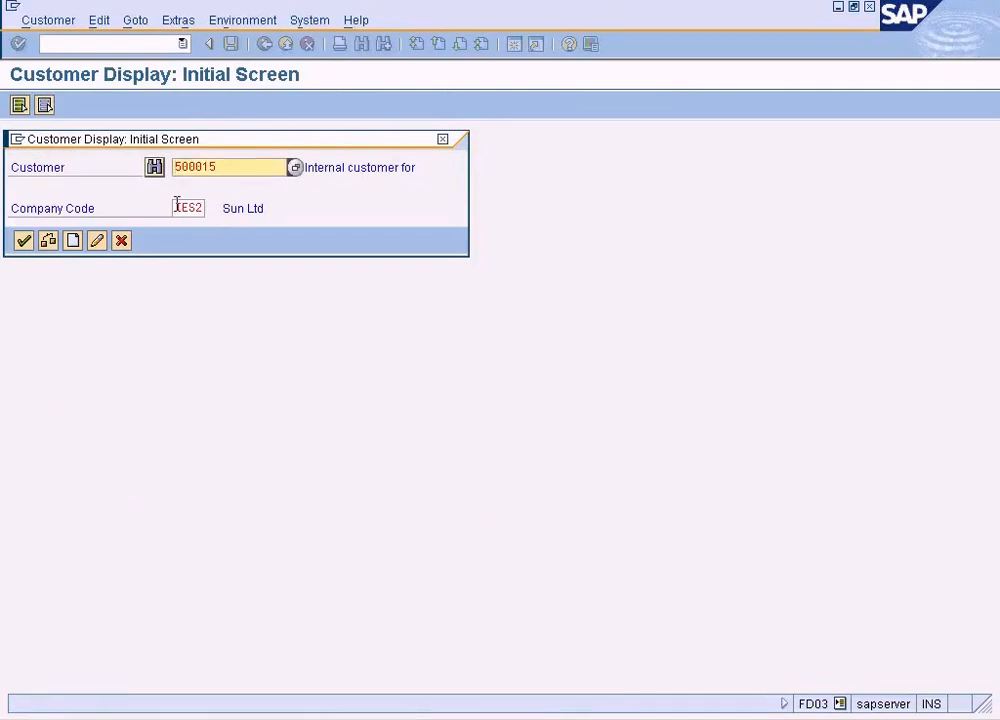
drag(176, 205, 261, 203)
text(SUN)
key(Return)
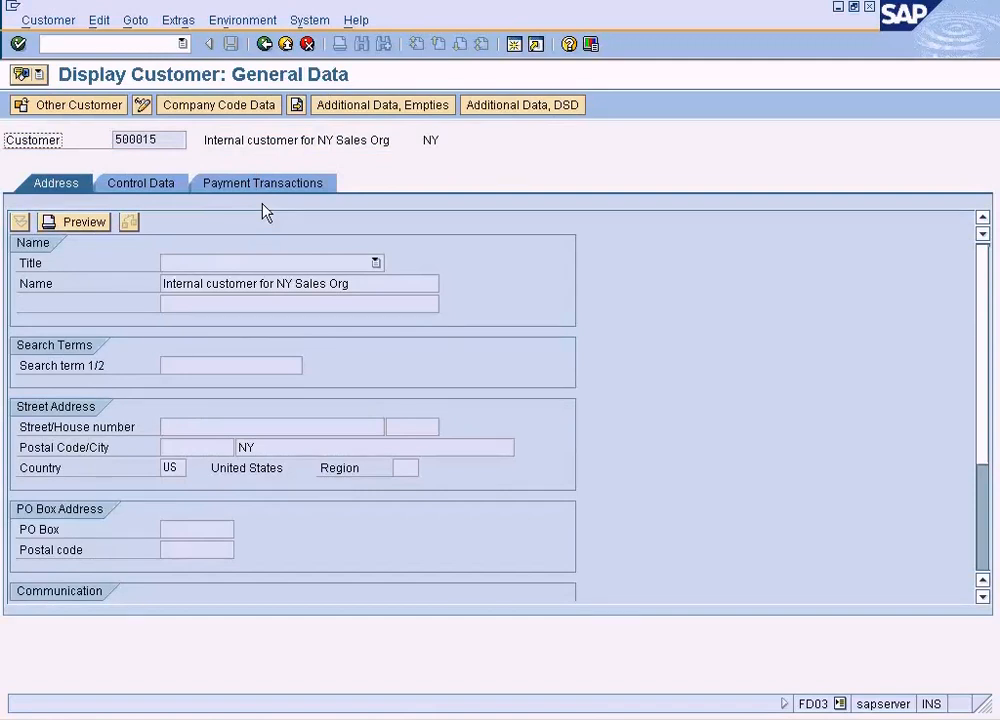
click(167, 186)
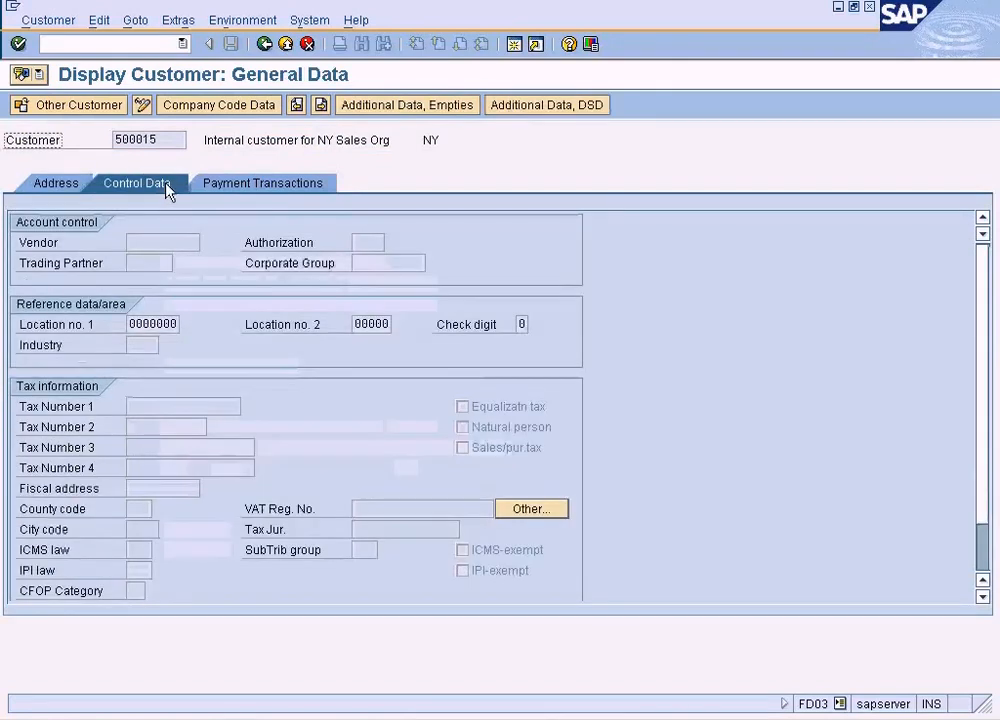
click(222, 105)
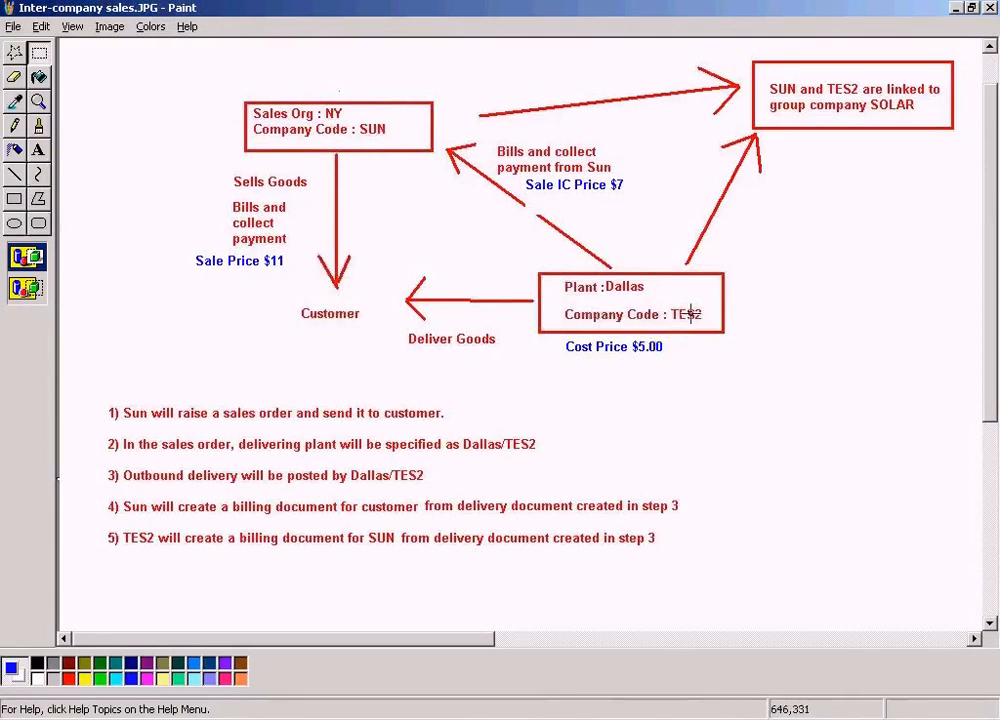
- In the Paint inter-company sales diagram, point out the Dallas plant's company code TES2, and switch back to SAP
drag(673, 301, 708, 331)
click(707, 369)
key(alt+Tab)
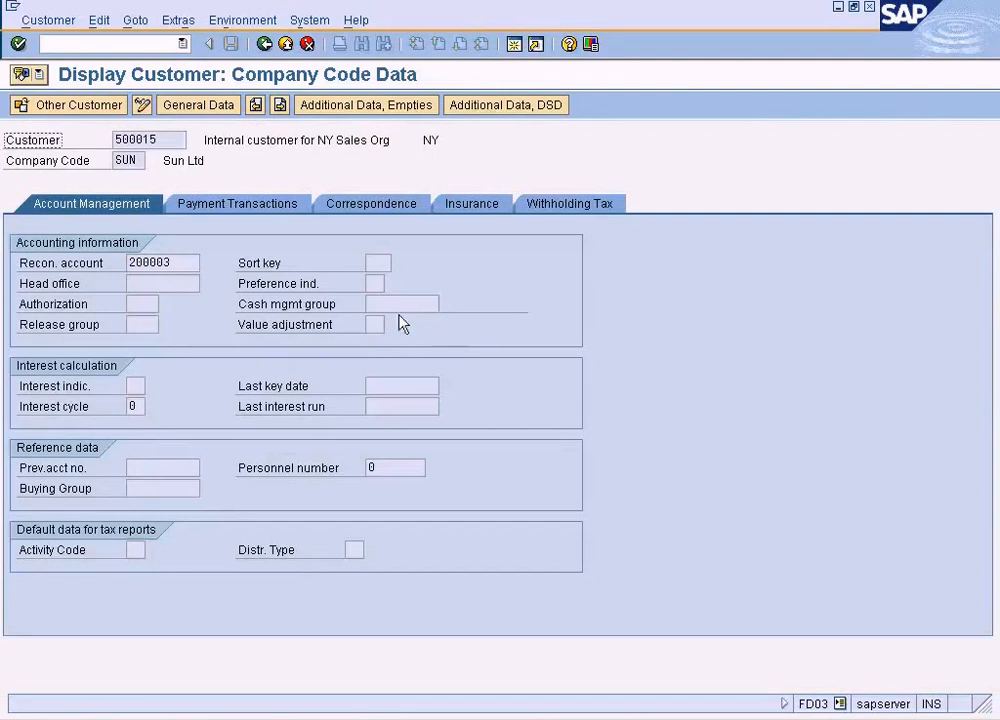
- Return to the customer display selection, change the company code to TES2 and switch to creating the internal customer there
drag(163, 138, 94, 131)
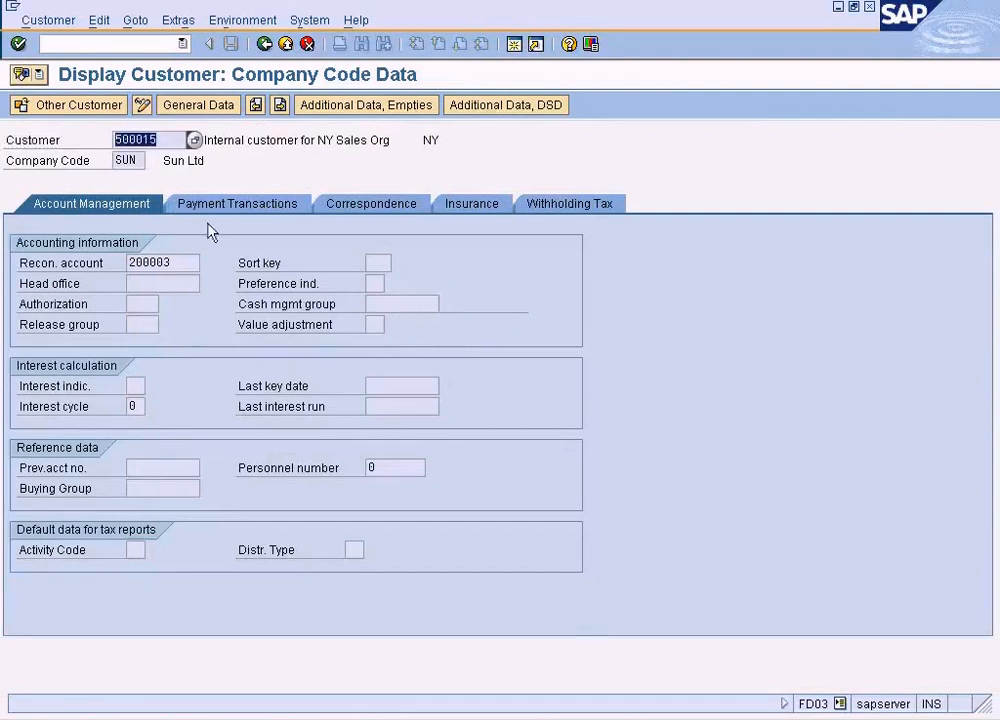
click(265, 45)
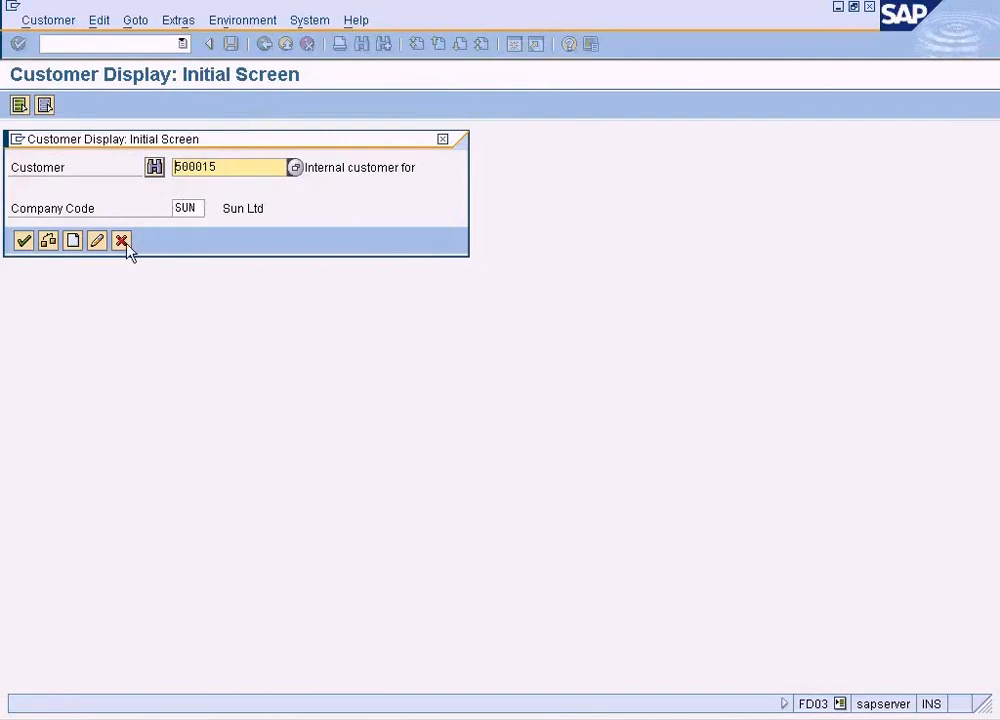
double_click(201, 207)
text(TES2)
key(Return)
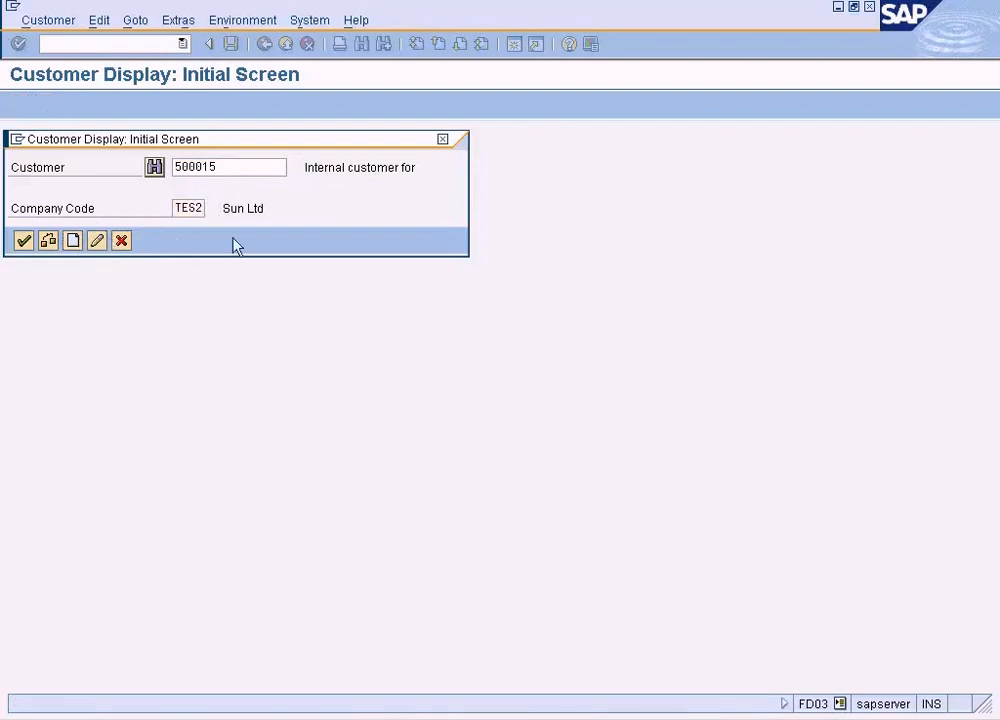
click(370, 171)
key(t)
click(310, 328)
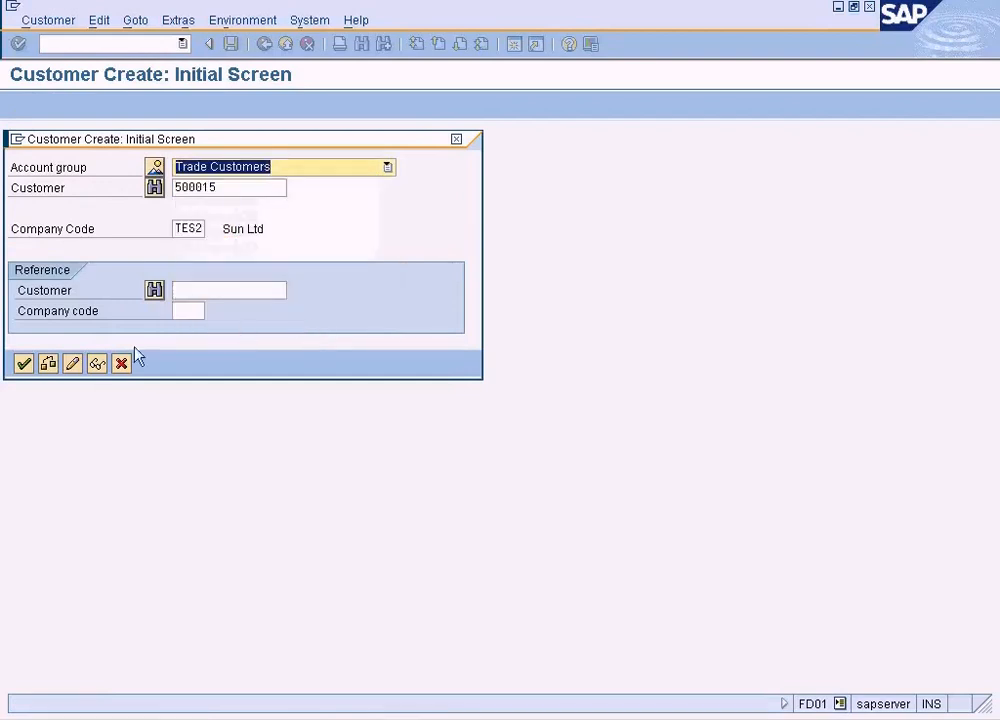
click(26, 364)
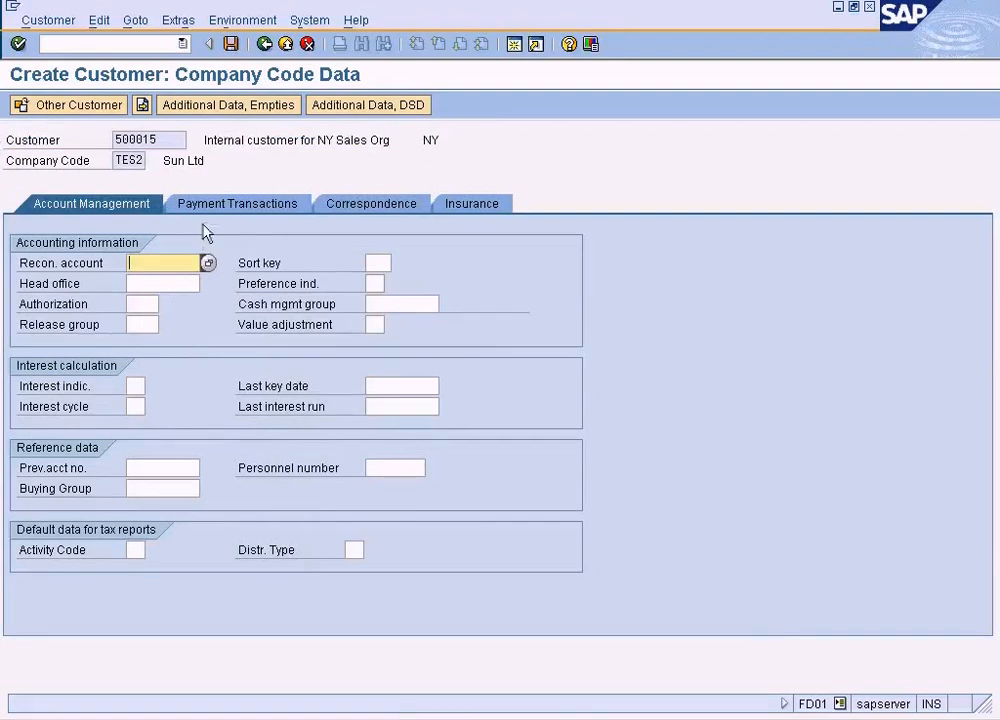
click(264, 43)
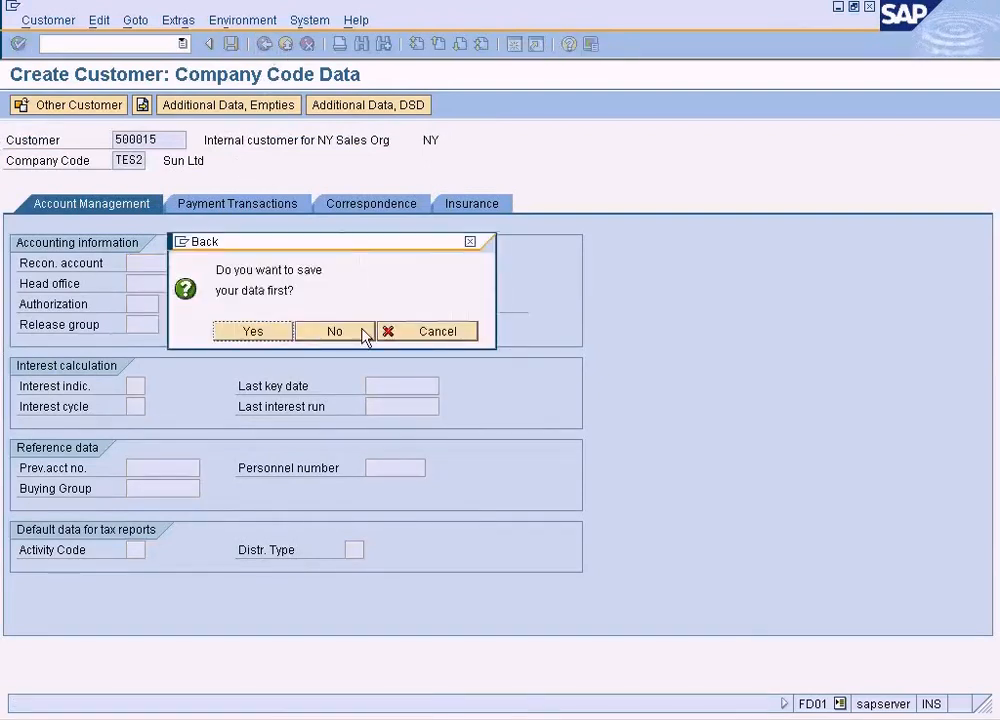
click(362, 334)
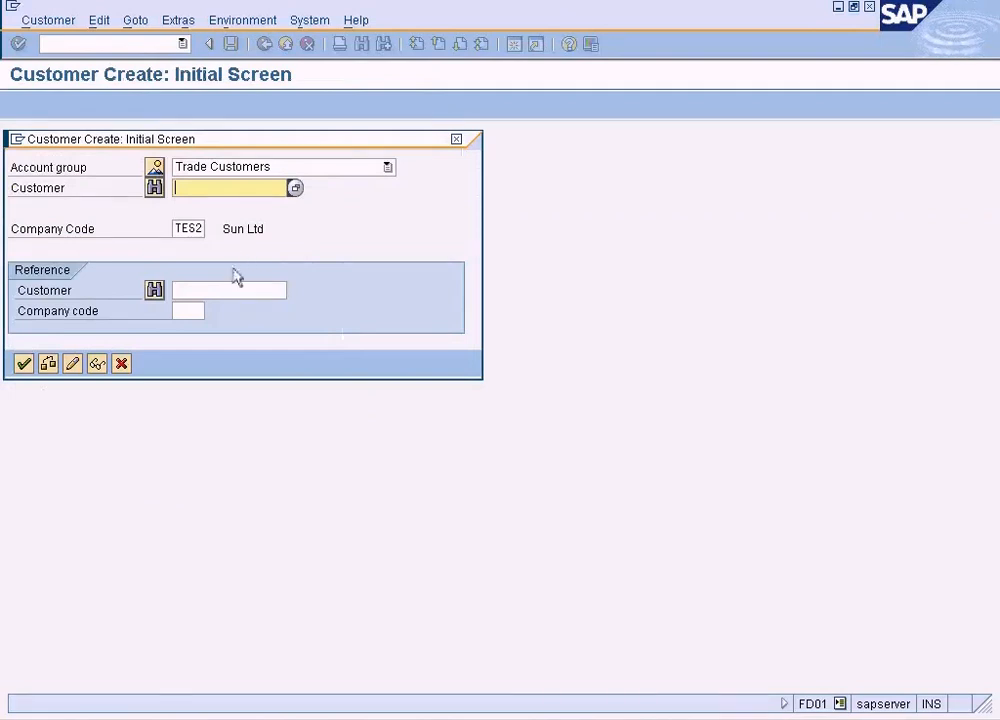
- Create and save the internal customer in company code TES2, using the same customer in company code SUN as reference
text(500015)
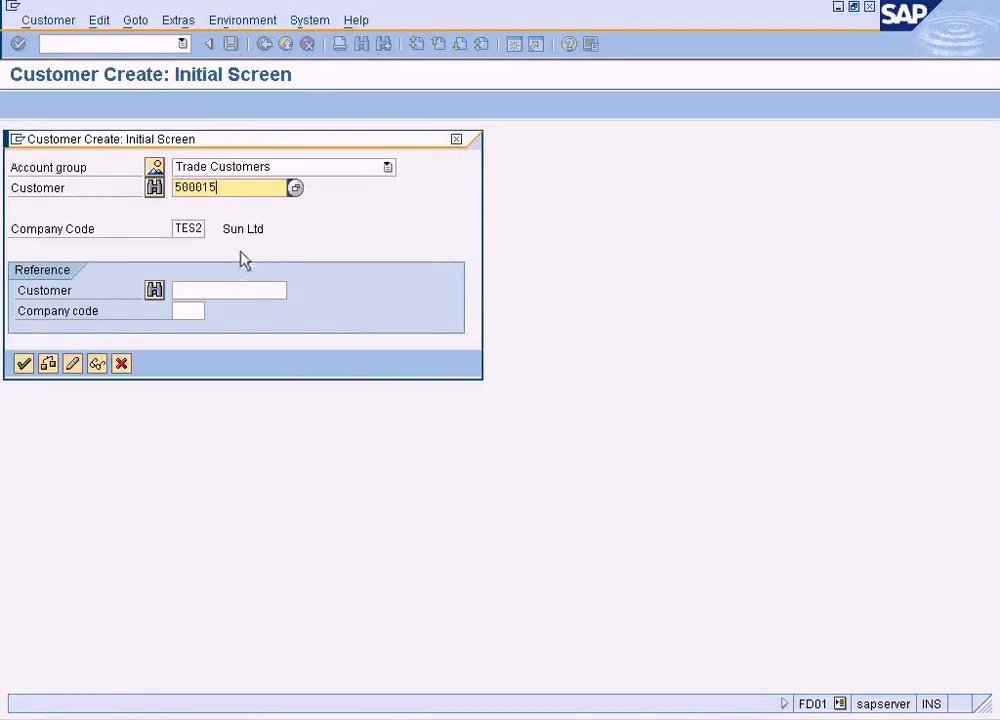
click(225, 290)
text(500015)
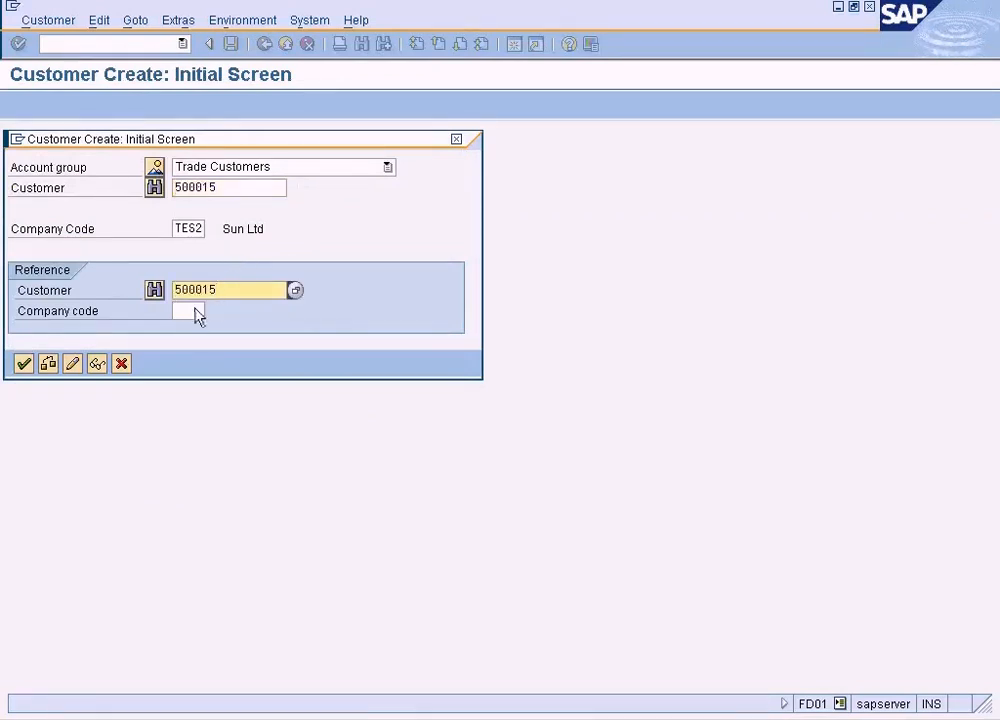
click(193, 311)
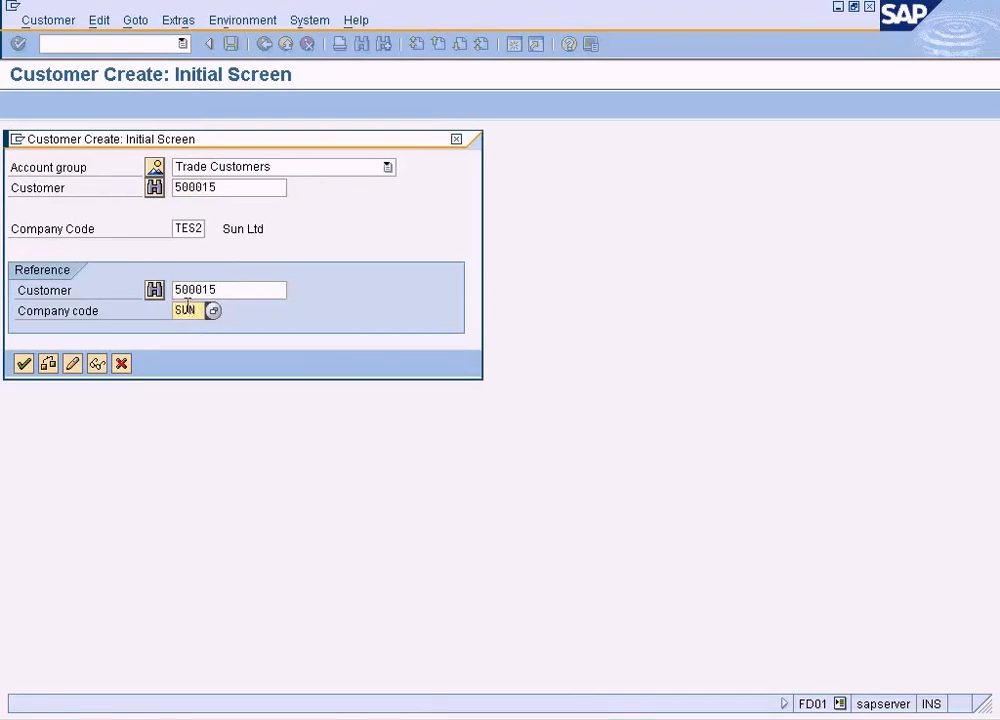
click(23, 363)
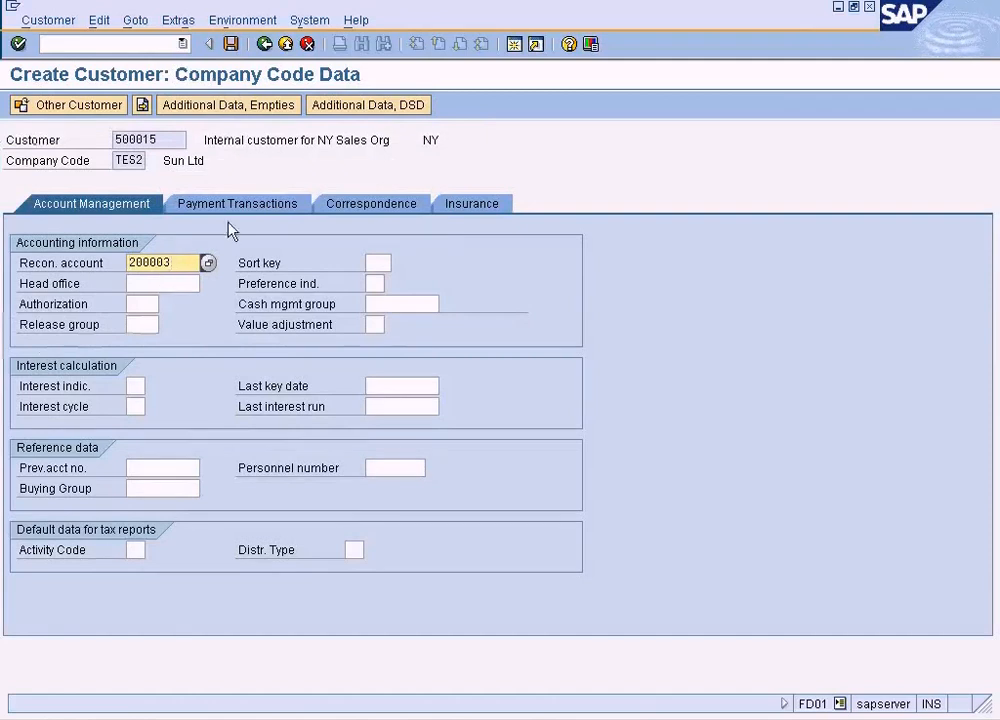
click(253, 206)
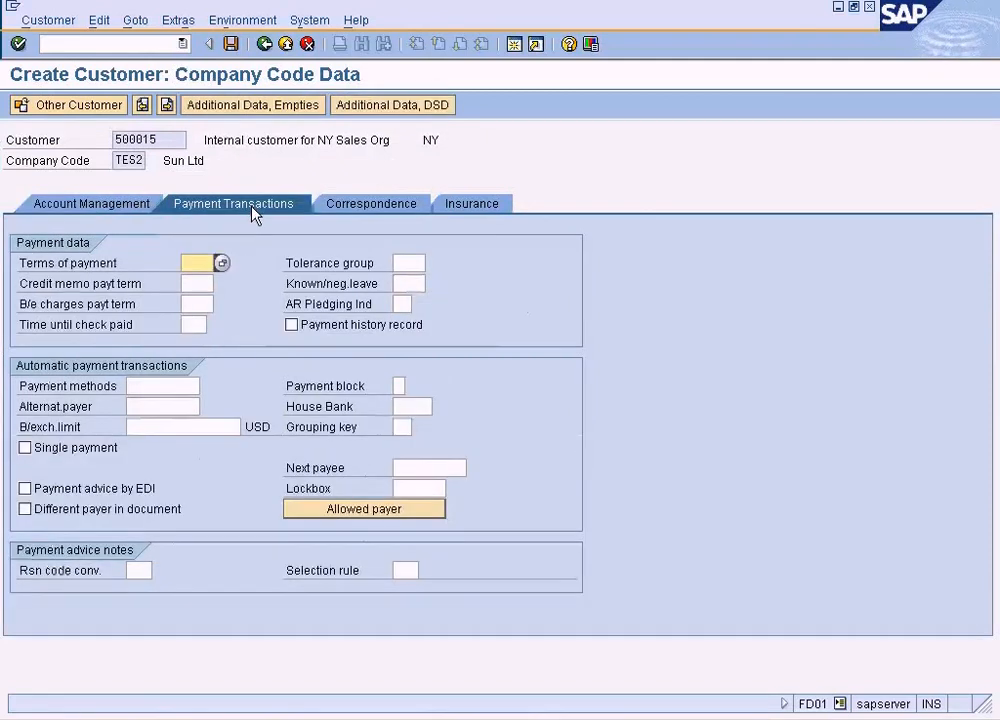
click(138, 204)
click(231, 45)
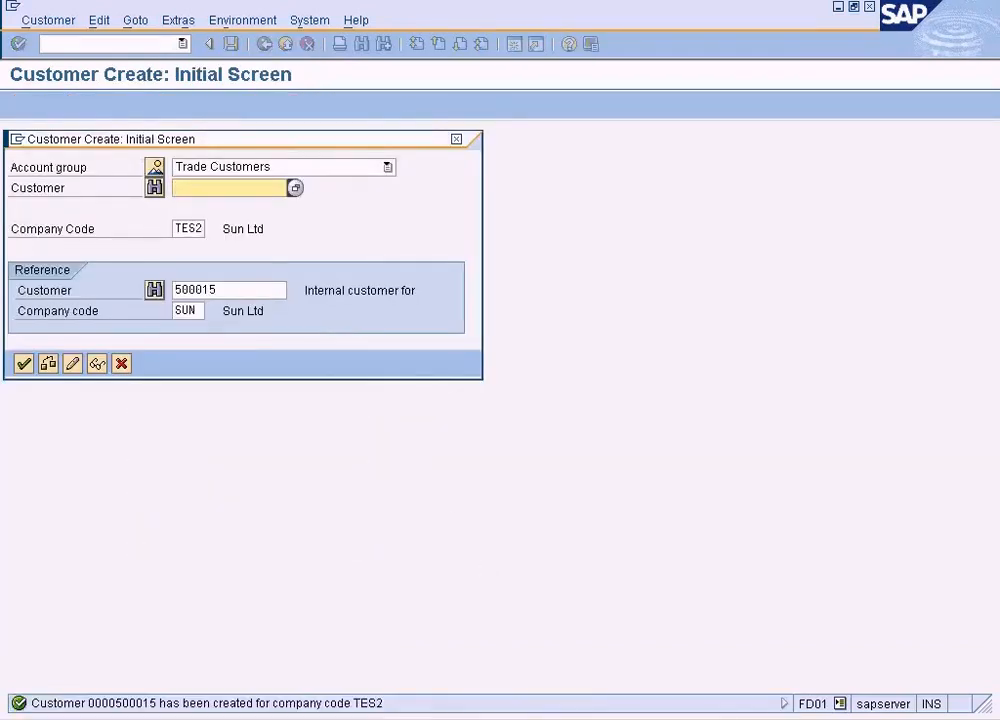
- Switch to the inter-company sales diagram in Paint and choose the Text tool
key(alt+Tab)
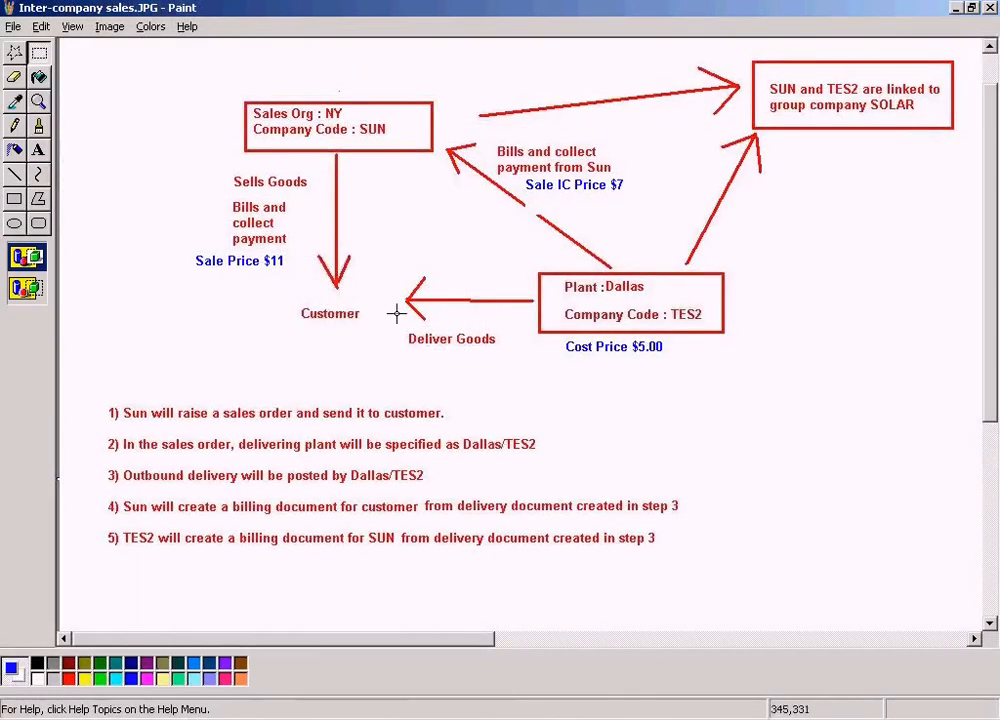
click(39, 153)
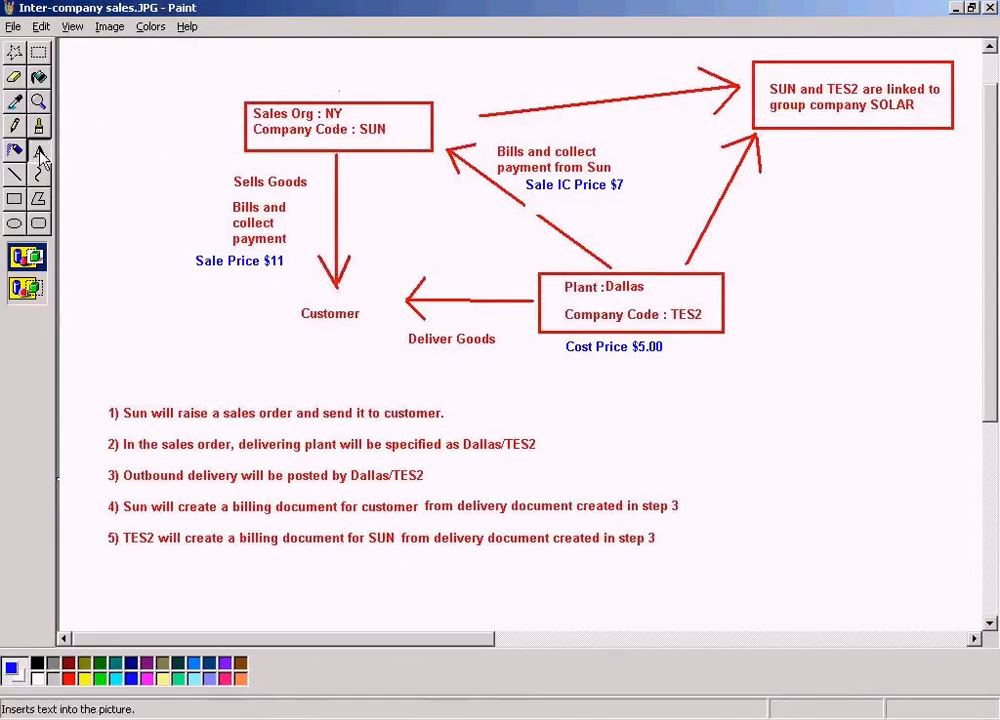
drag(255, 137, 412, 153)
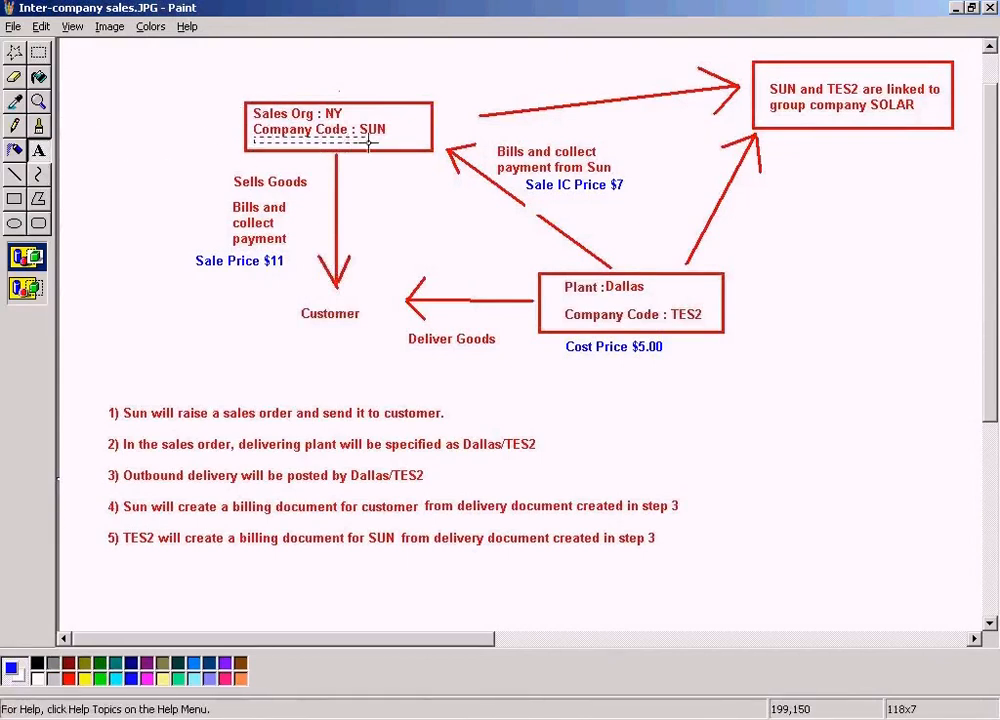
click(424, 80)
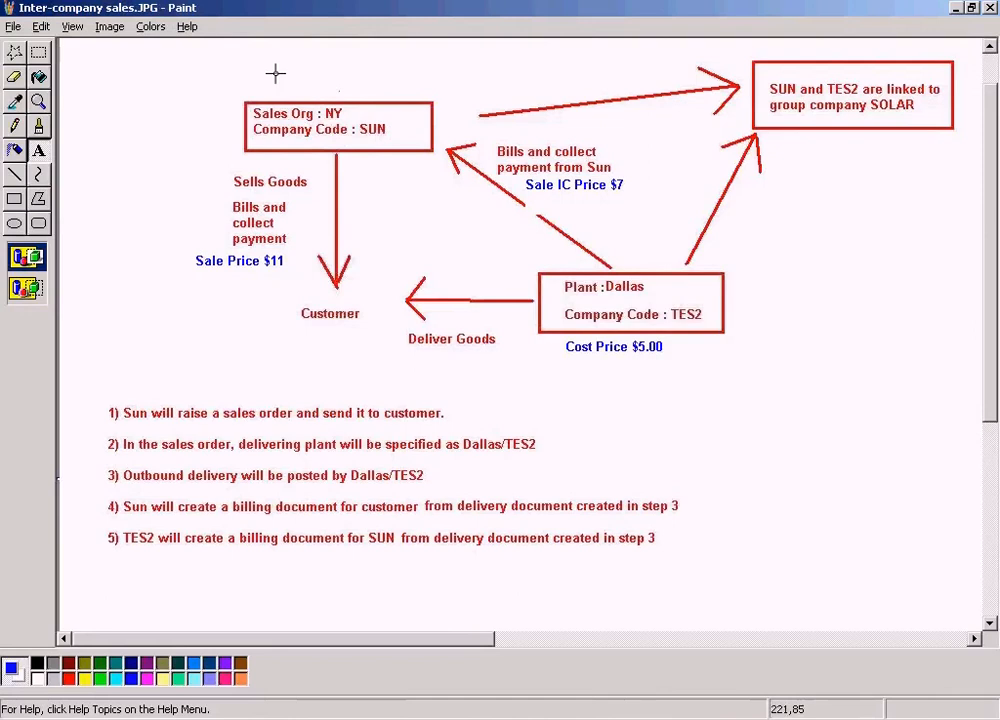
drag(257, 79, 411, 92)
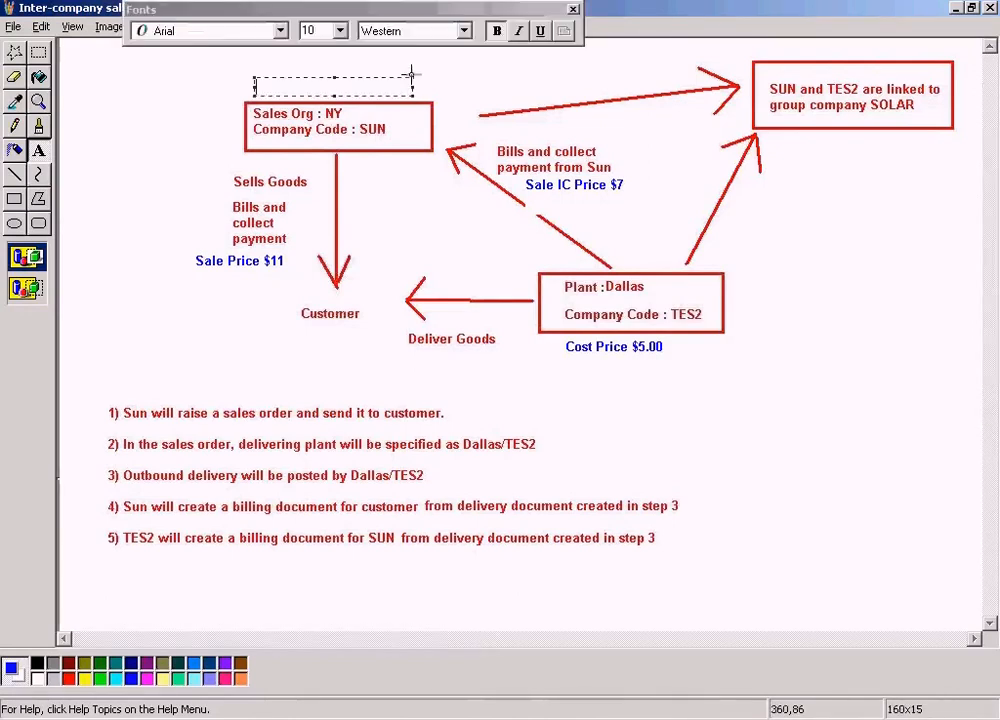
text(Internal Customer)
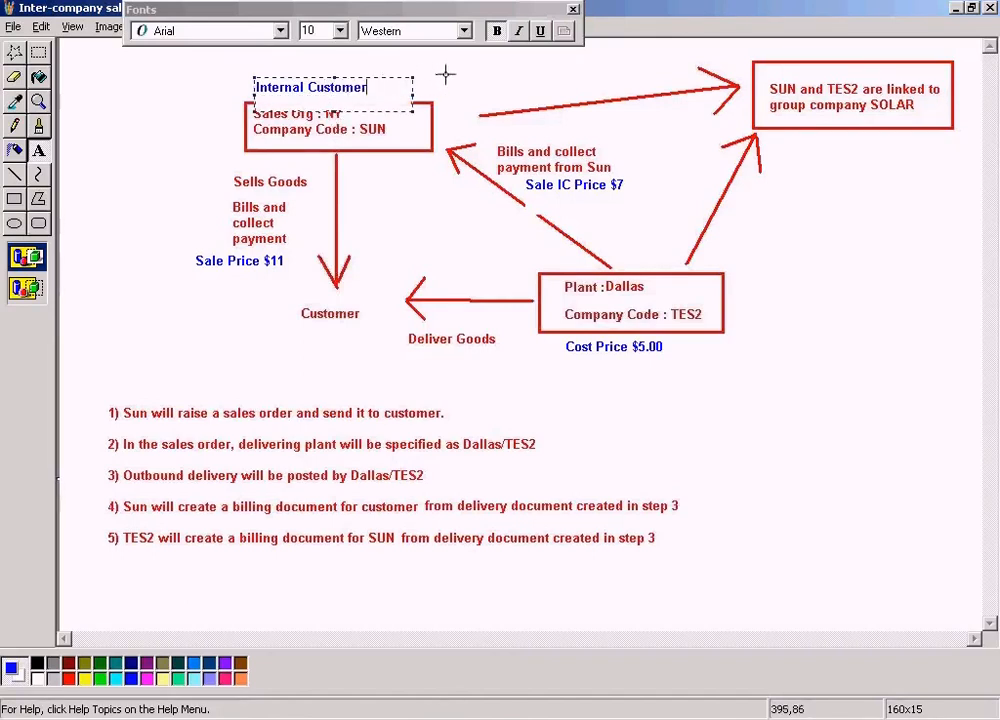
click(446, 78)
key(ctrl+z)
- Add the blue text "Internal Customer" in a text box above the Sales Org NY box
drag(220, 70, 459, 89)
text(Internal Customer)
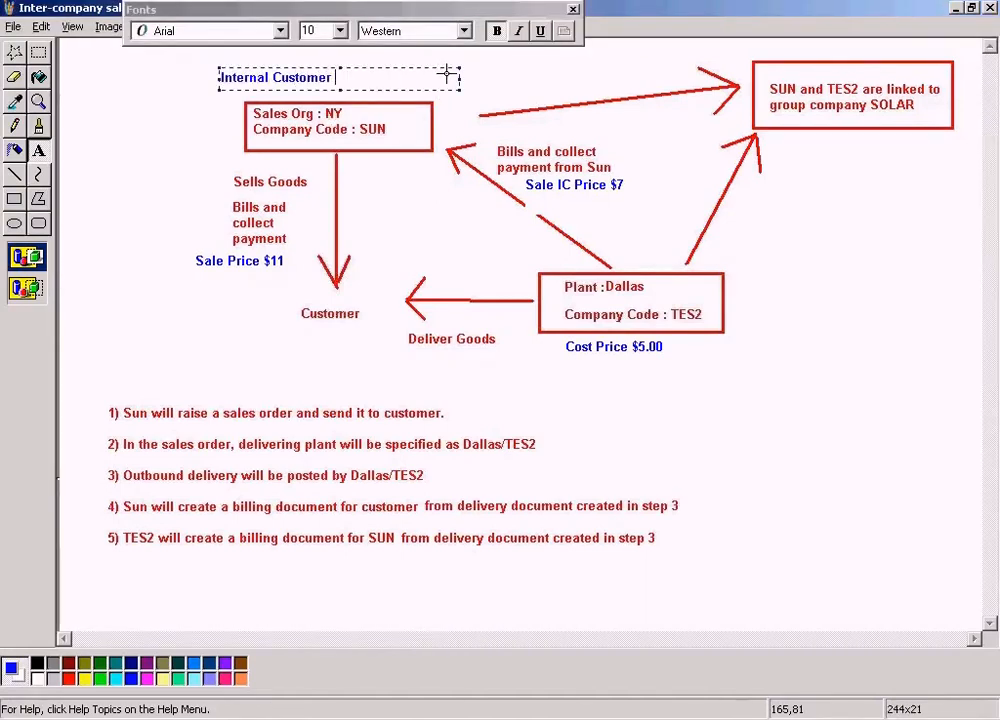
- Switch to SAP's customer creation session, display the internal customer in company code TES2 and copy its customer number
click(226, 718)
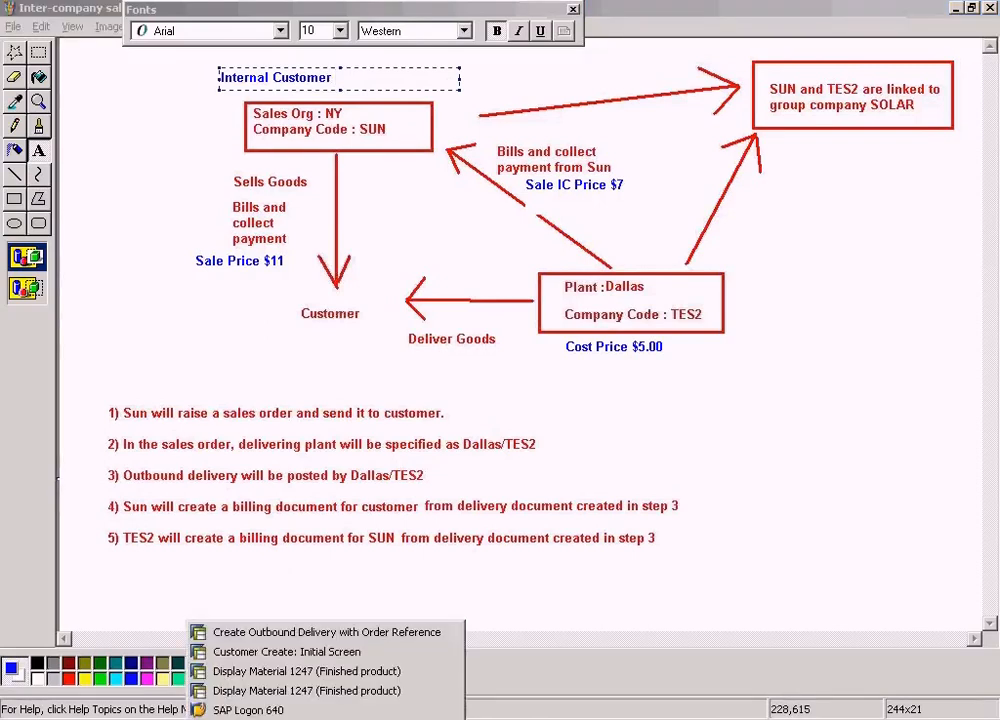
click(271, 656)
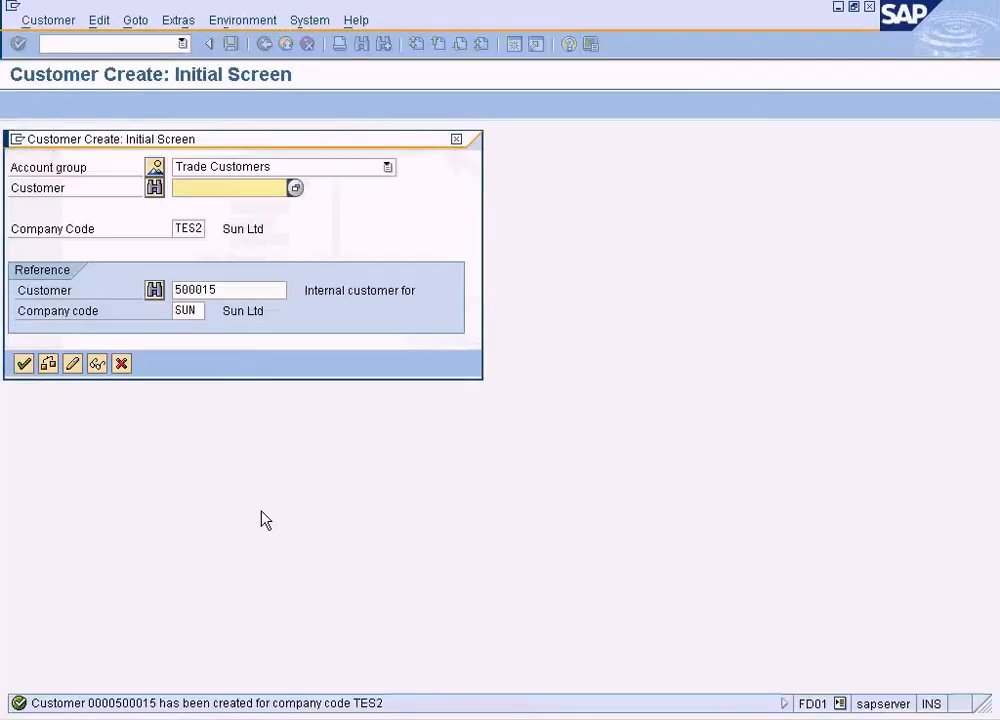
click(97, 363)
drag(160, 140, 108, 140)
key(ctrl+c)
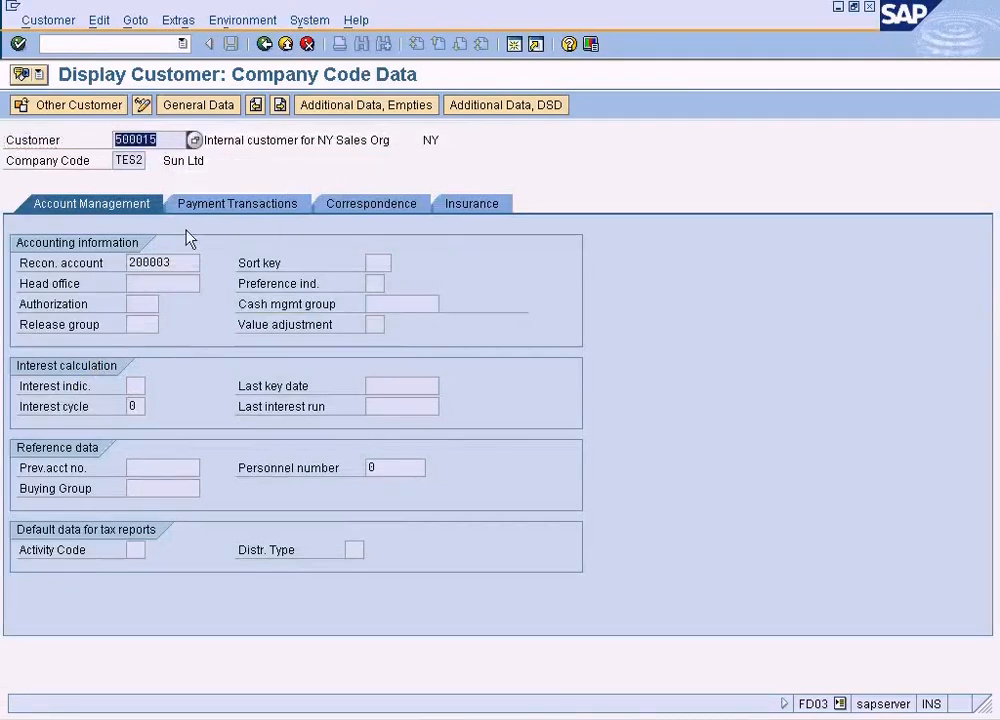
- Back in Paint, append the copied customer number to the label, move it closer to the Sales Org box and save the diagram
key(alt+Tab)
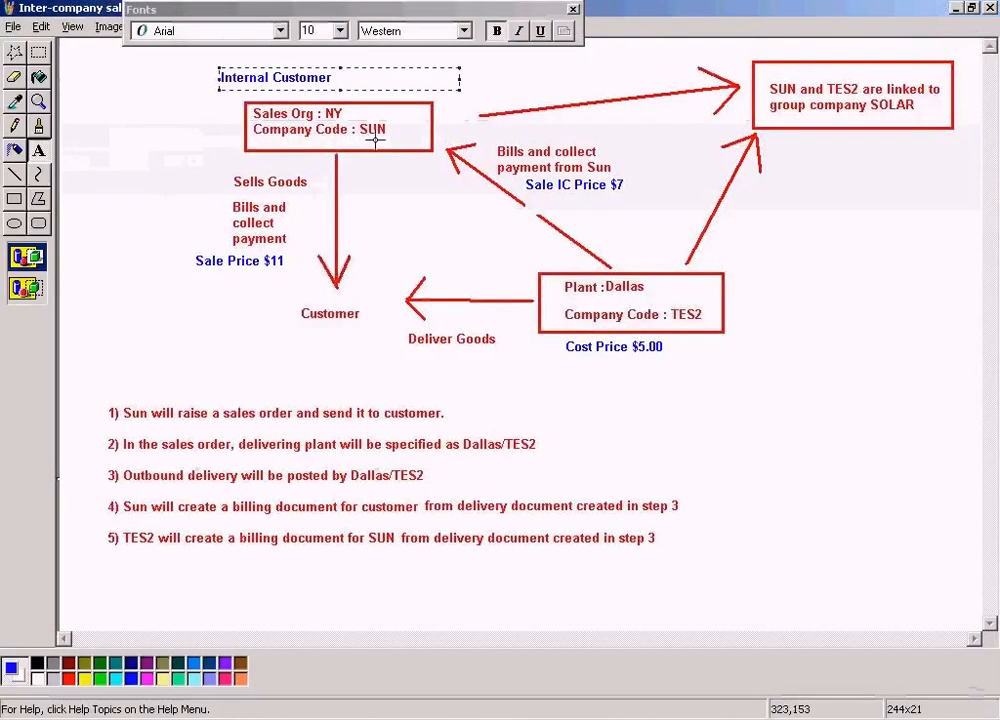
key(ctrl+v)
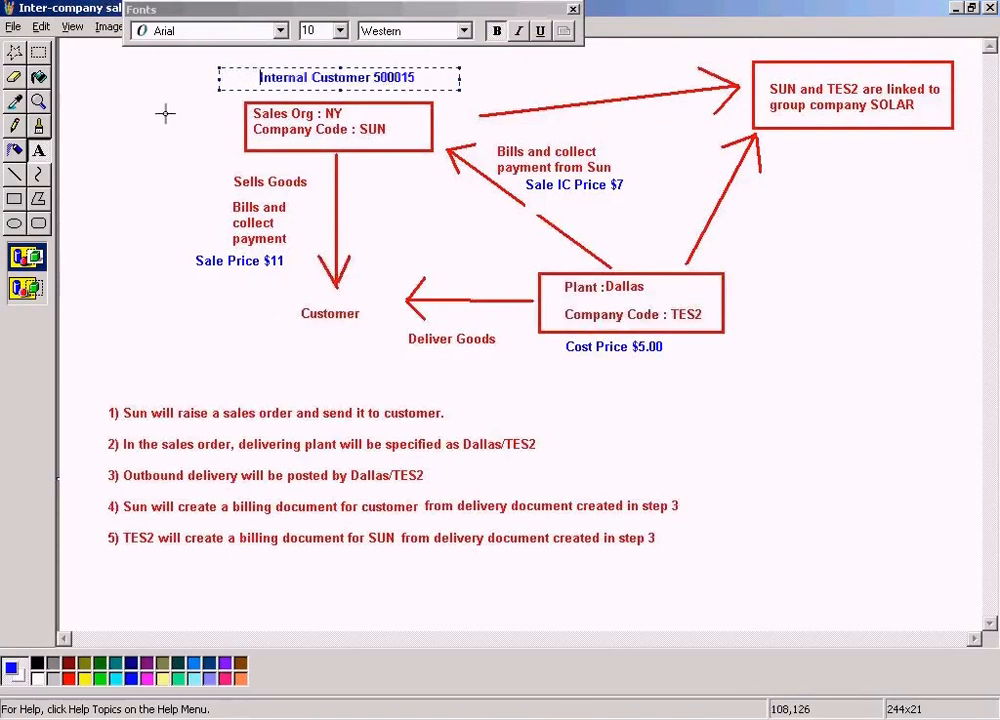
click(125, 89)
click(38, 52)
drag(250, 69, 412, 86)
click(13, 26)
click(25, 76)
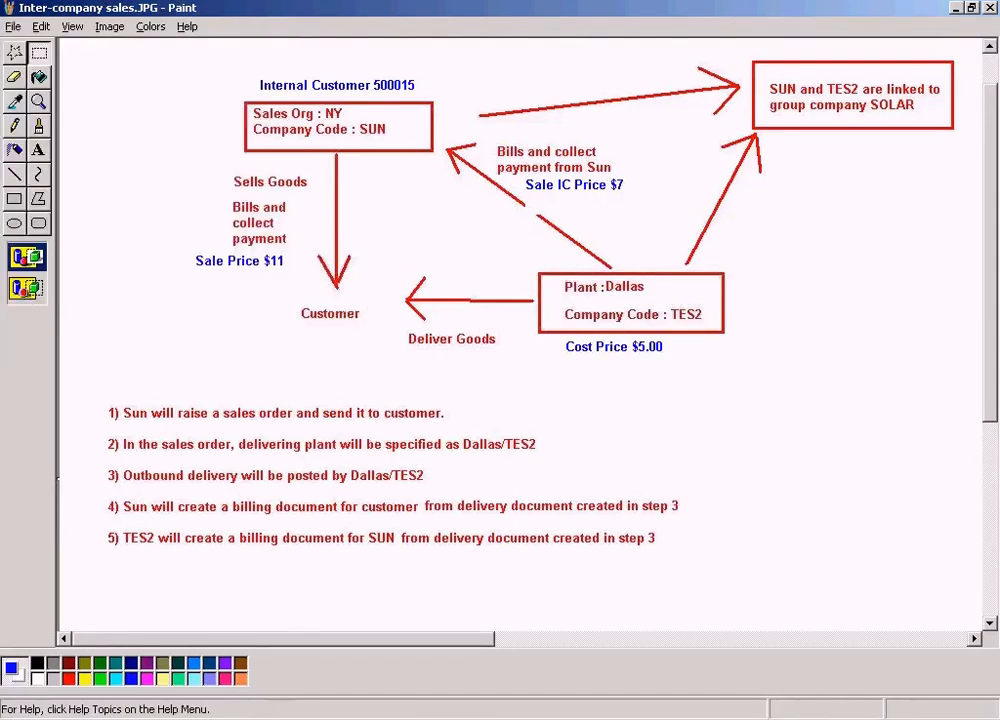
click(262, 718)
click(262, 632)
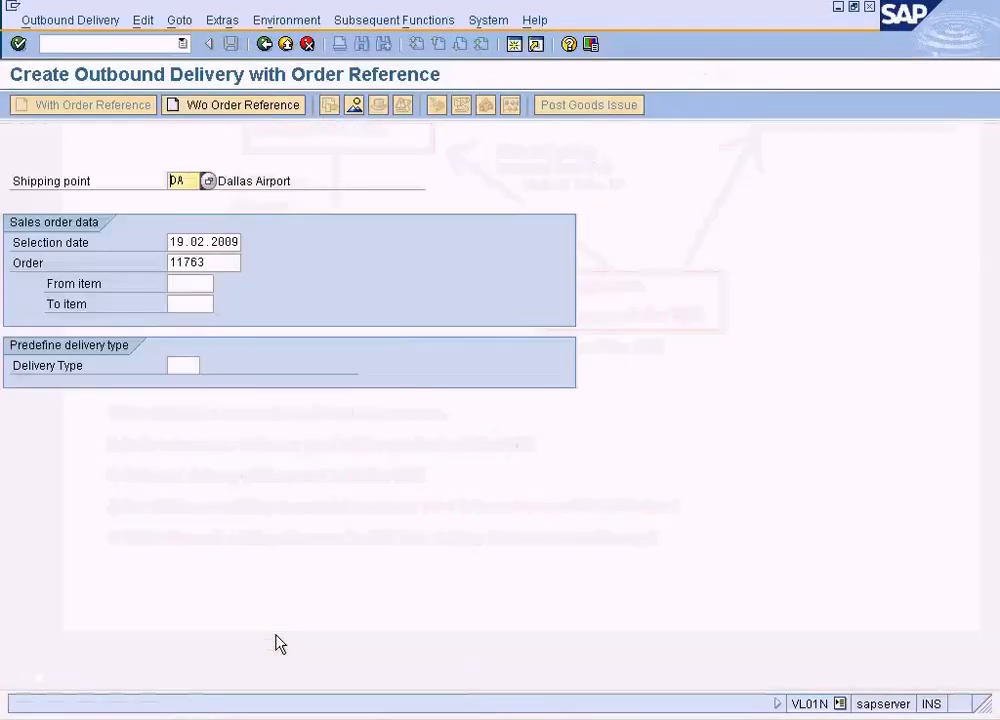
click(262, 718)
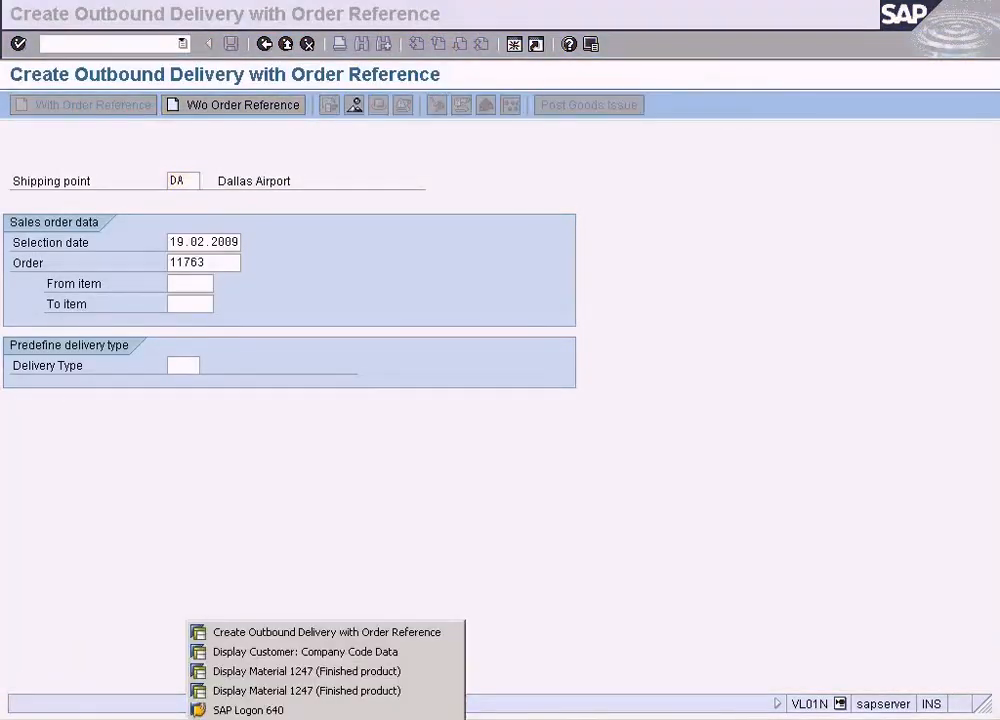
click(513, 686)
click(513, 718)
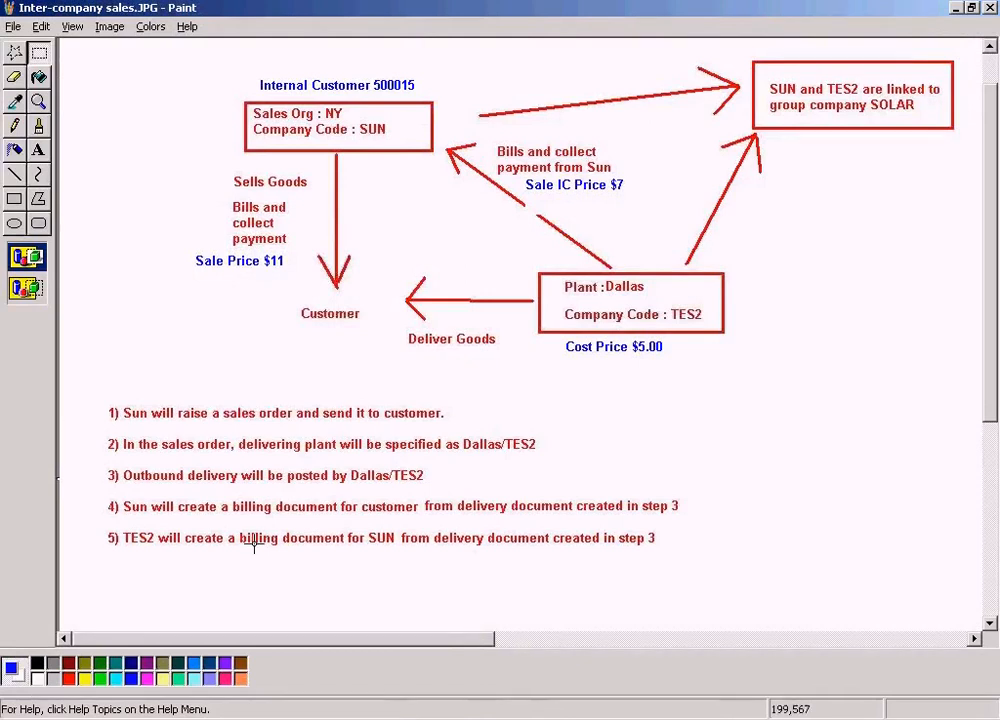
- Outline step 4 on billing the customer in the Paint diagram, and select the delivery number noted in Notepad
mouse_move(91, 494)
mouse_down()
mouse_move(393, 515)
mouse_move(696, 517)
mouse_up()
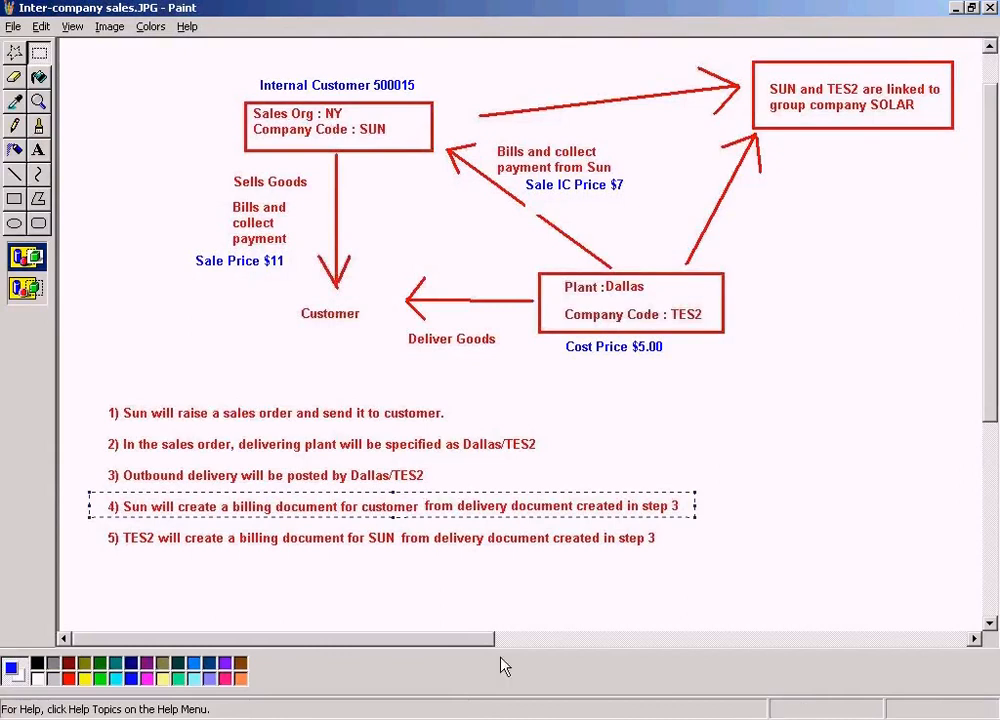
click(556, 718)
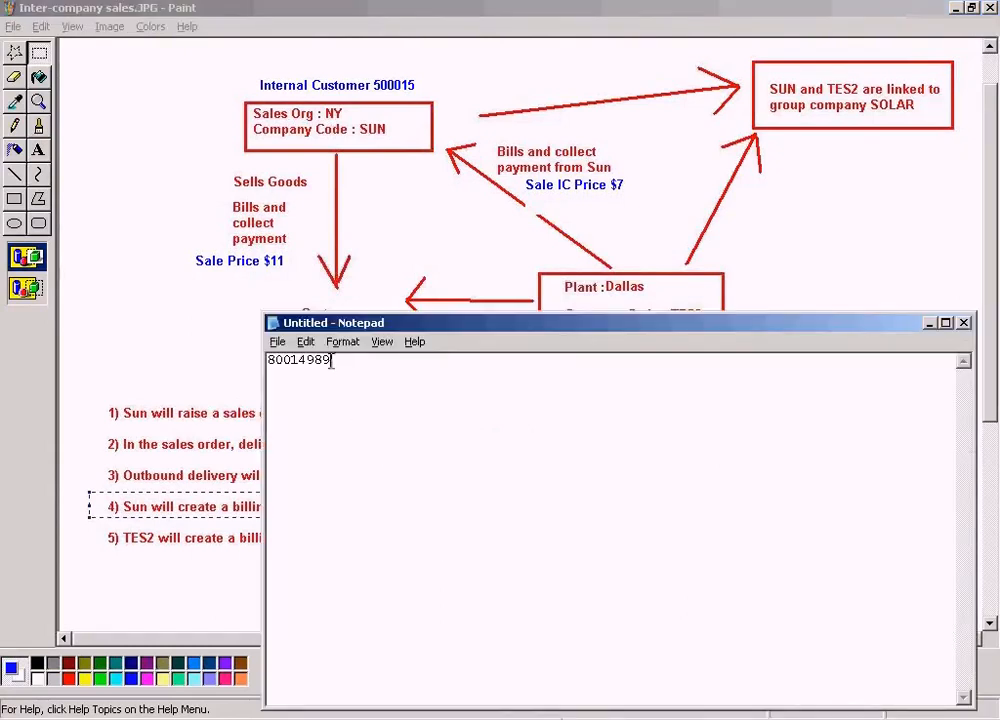
drag(331, 362, 219, 361)
click(250, 319)
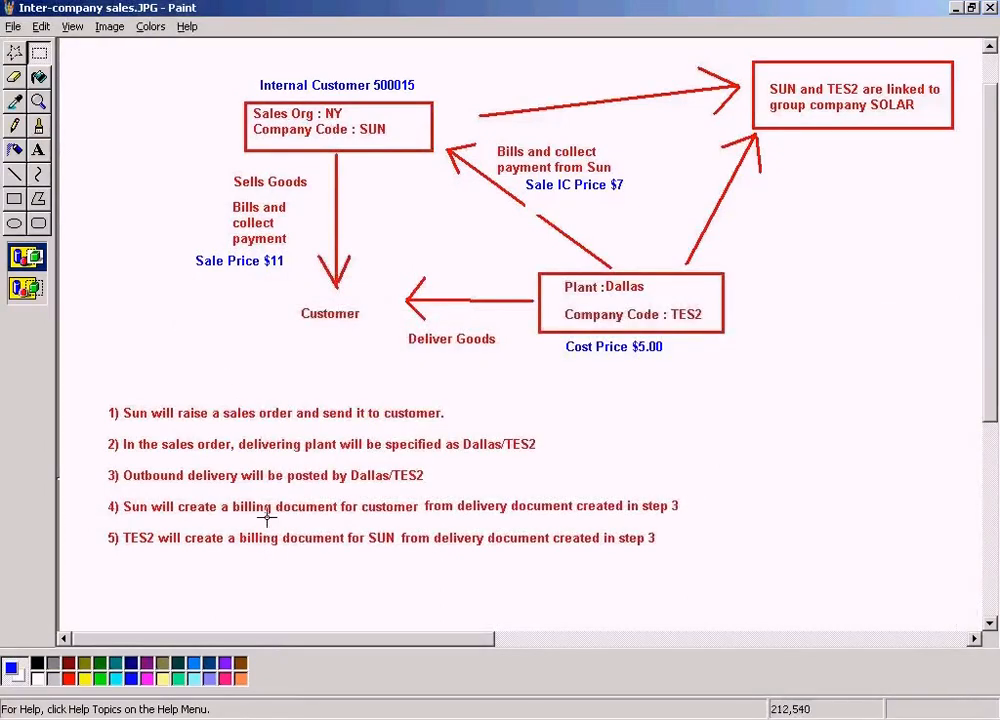
- Switch to SAP's customer display session and leave the company code data for the SAP Easy Access screen
click(280, 718)
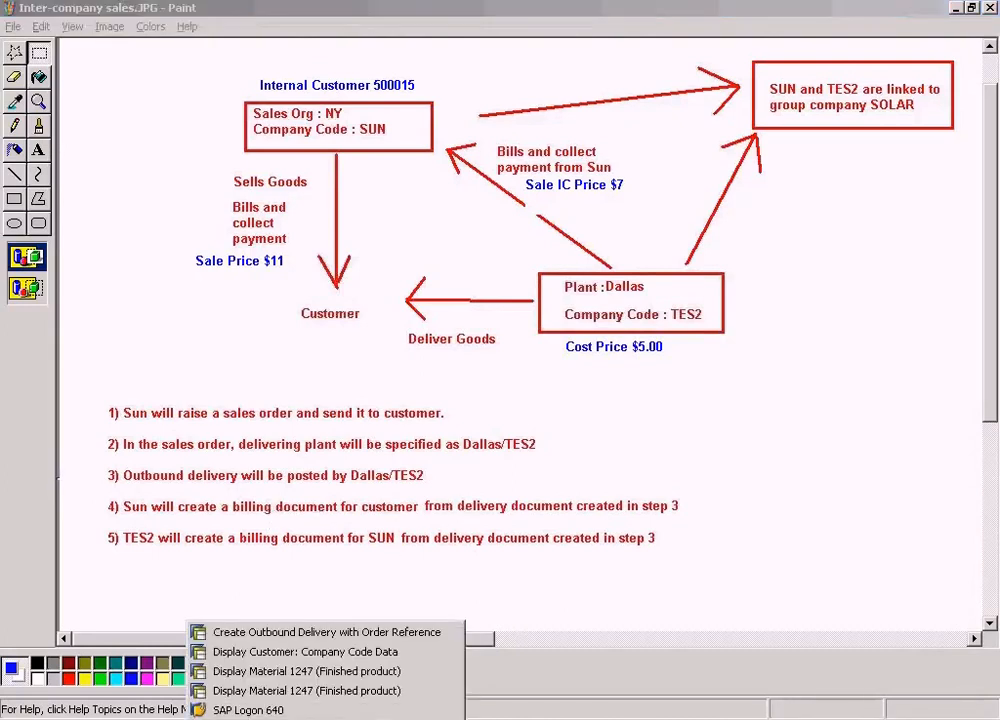
click(205, 651)
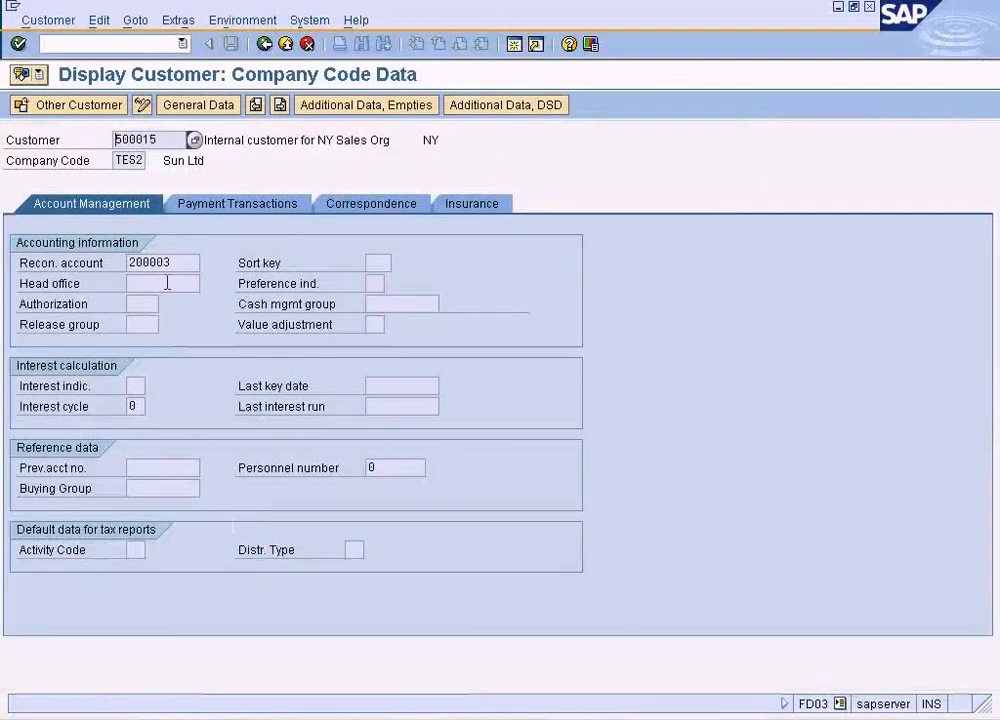
click(131, 43)
text(/n)
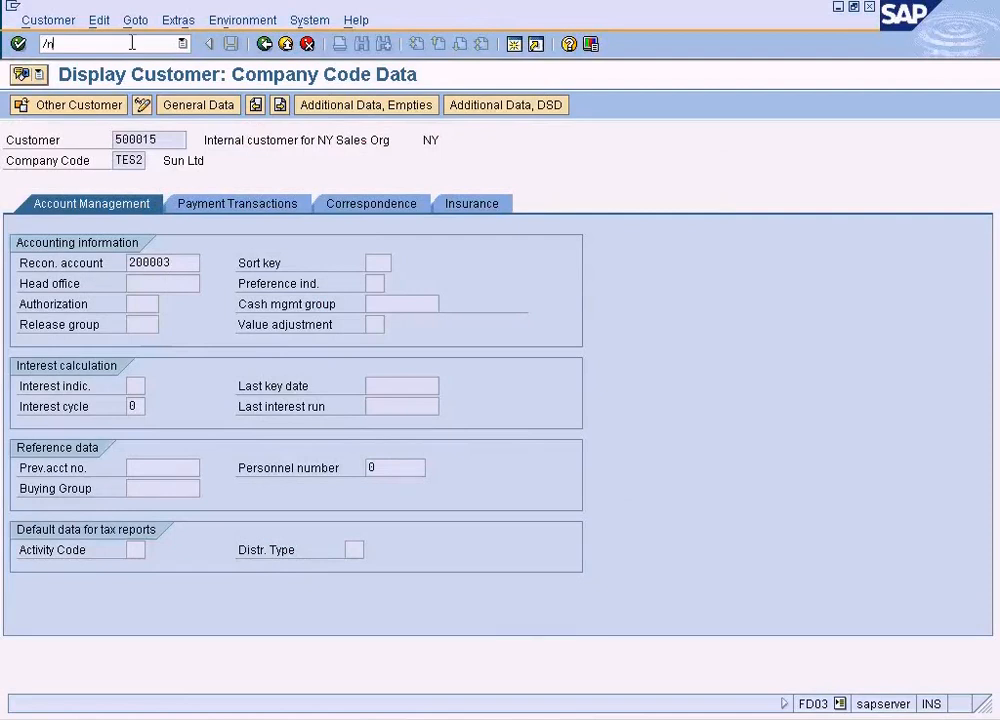
key(Return)
- Start transaction VF01, generate an F2 invoice draft for the noted delivery and close the pricing error help
text(v)
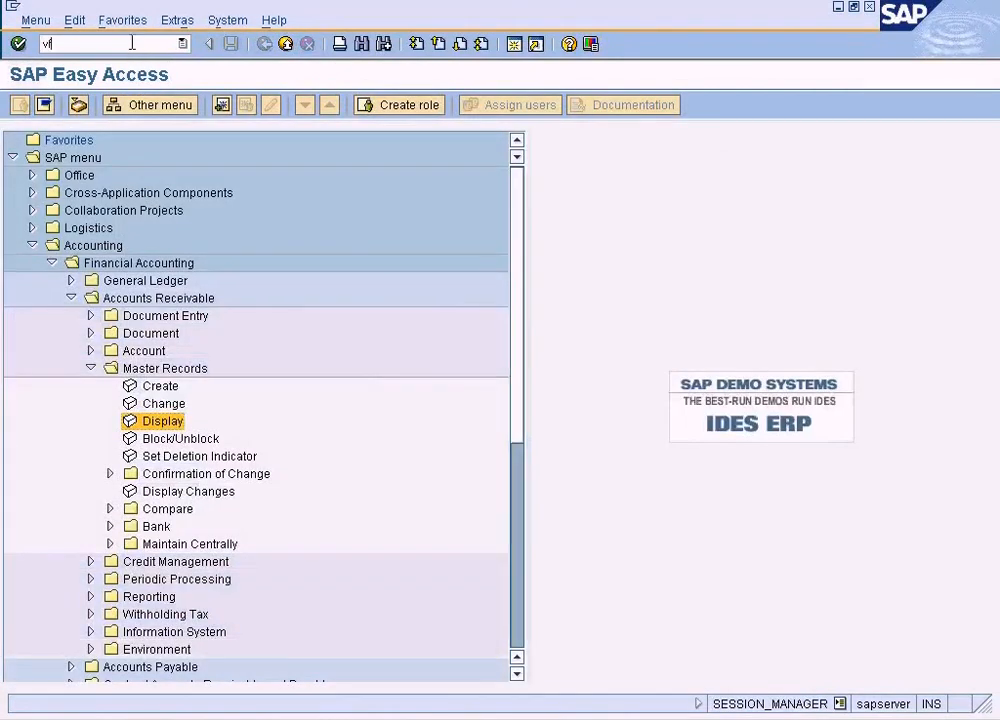
text(f01)
key(Return)
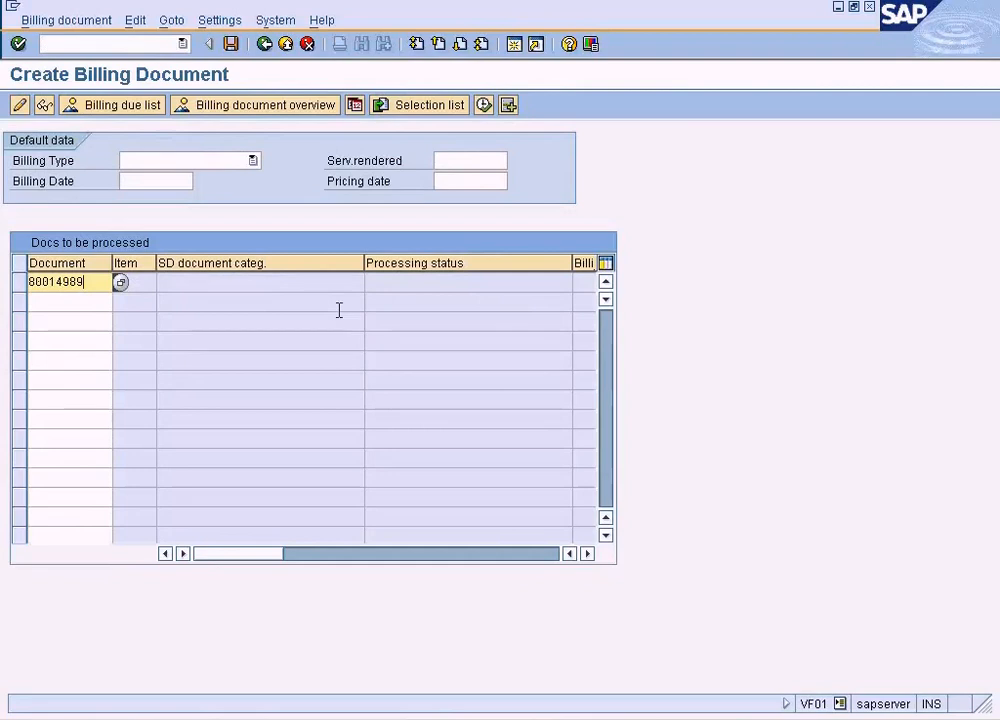
key(Return)
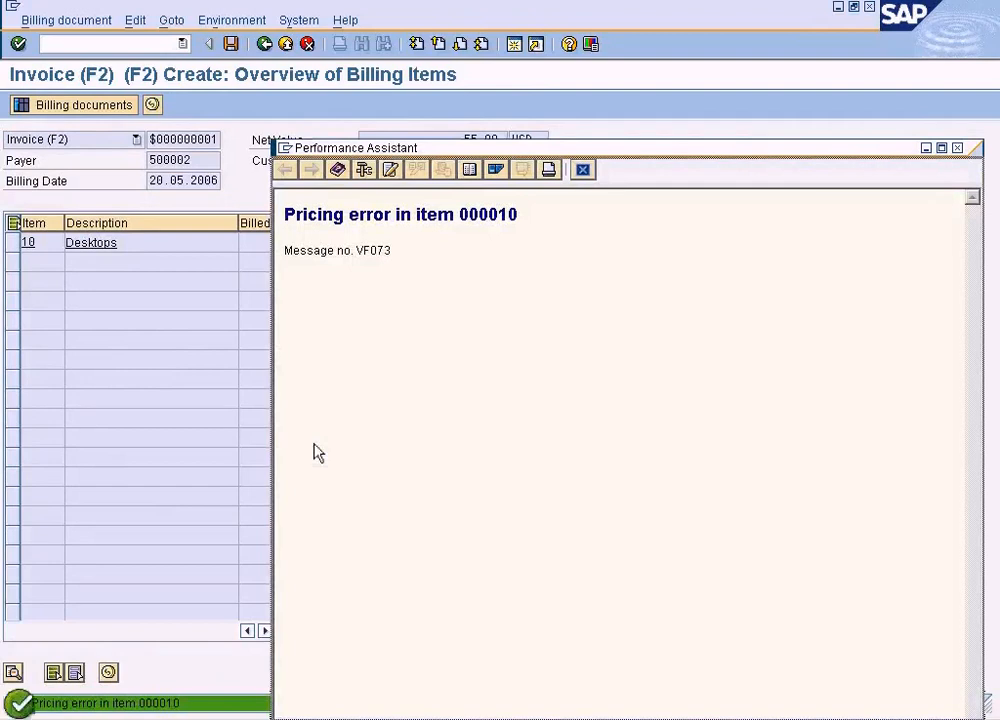
click(585, 172)
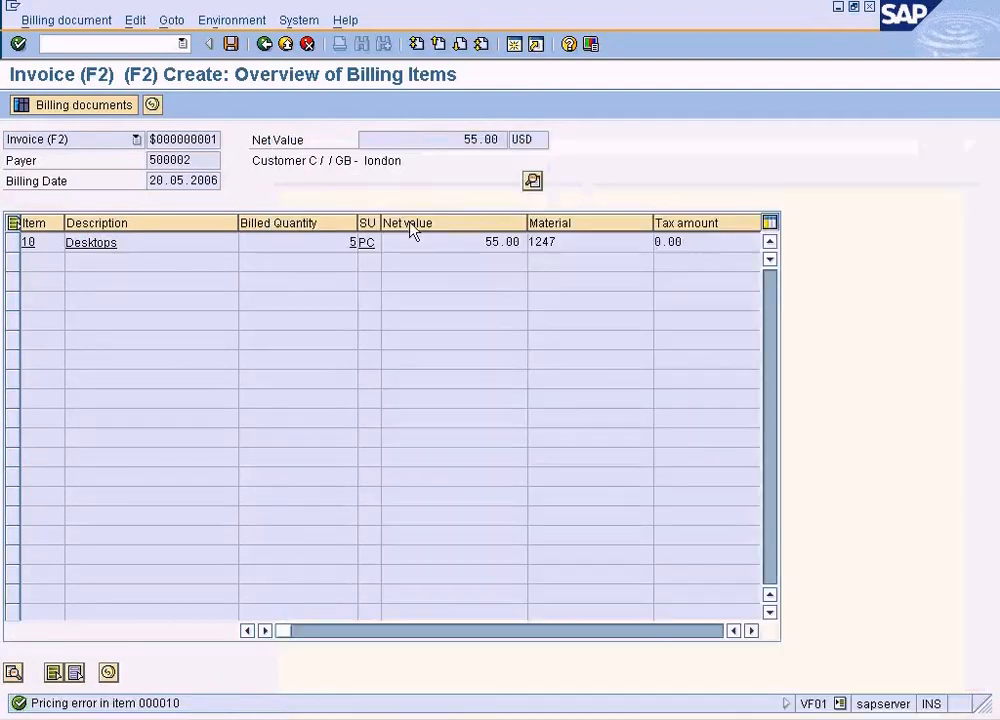
- Examine the pricing conditions of item 10 in the draft invoice, and return to the billing items overview
click(18, 243)
click(110, 672)
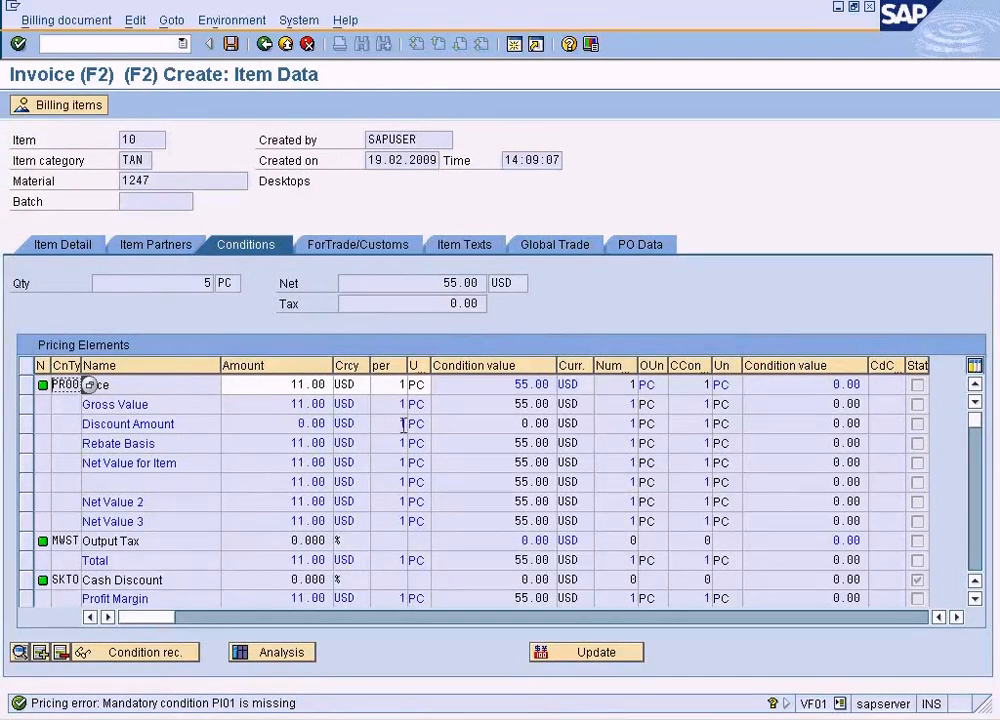
click(976, 599)
click(976, 599)
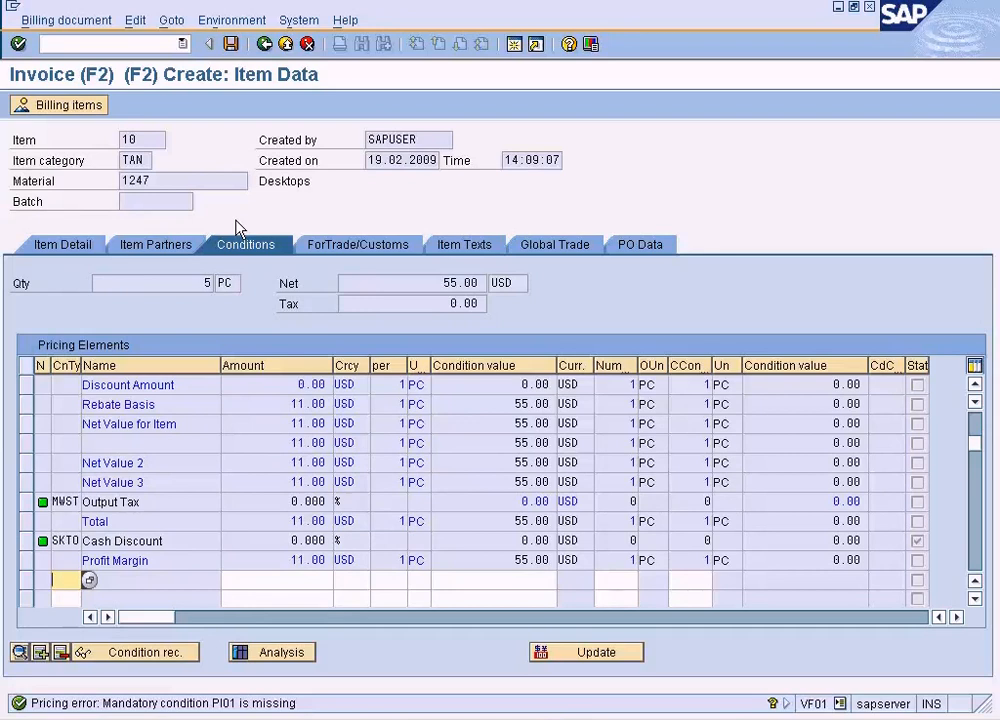
click(266, 45)
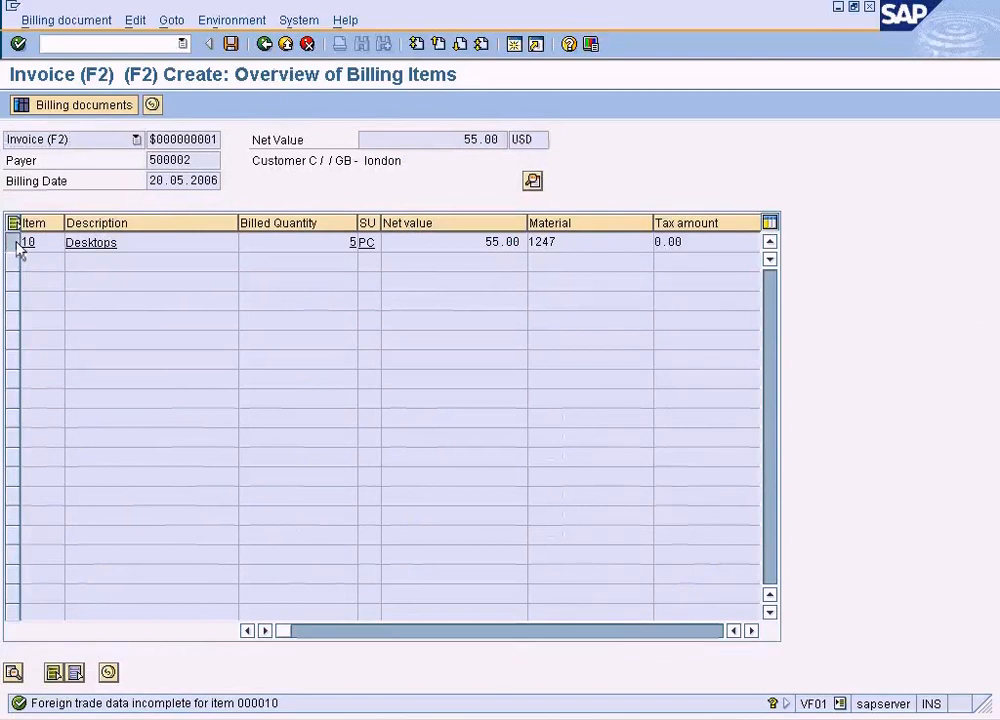
- Examine the draft invoice's header data, from accounting and price data to taxes and general information, and return to the billing items
click(12, 242)
click(180, 21)
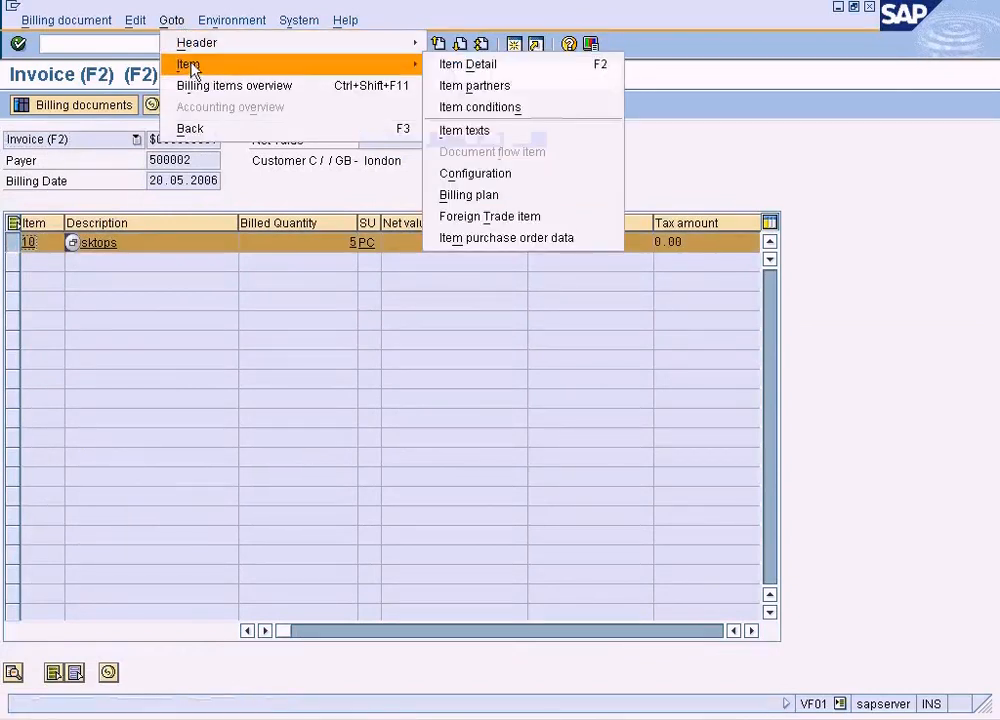
mouse_move(285, 53)
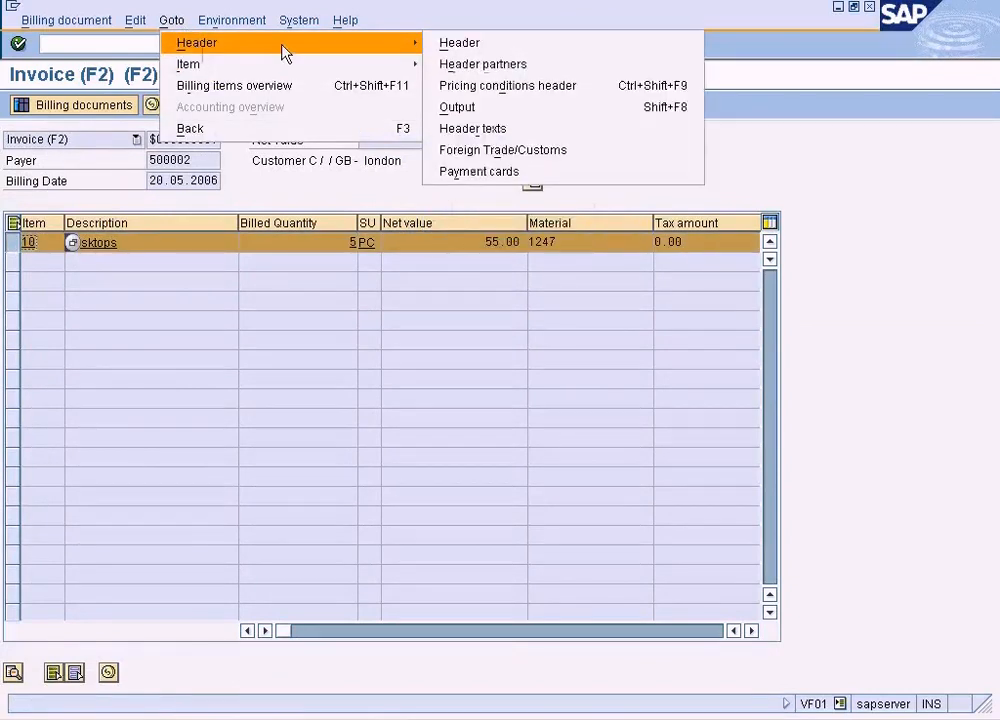
click(468, 52)
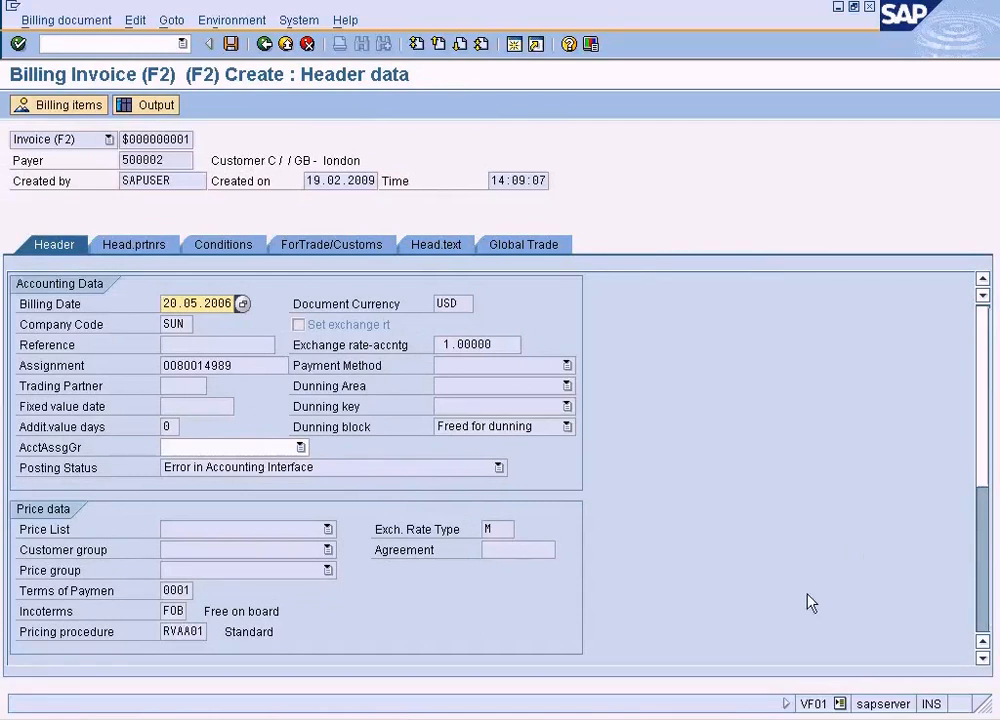
click(983, 658)
click(983, 658)
click(983, 660)
click(983, 660)
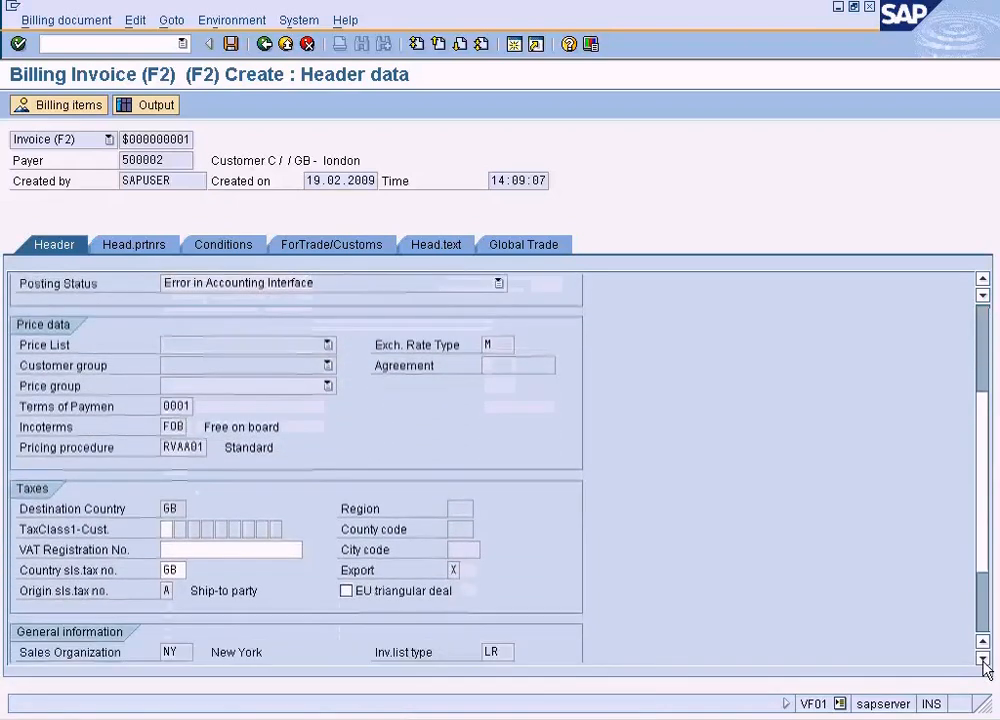
click(983, 660)
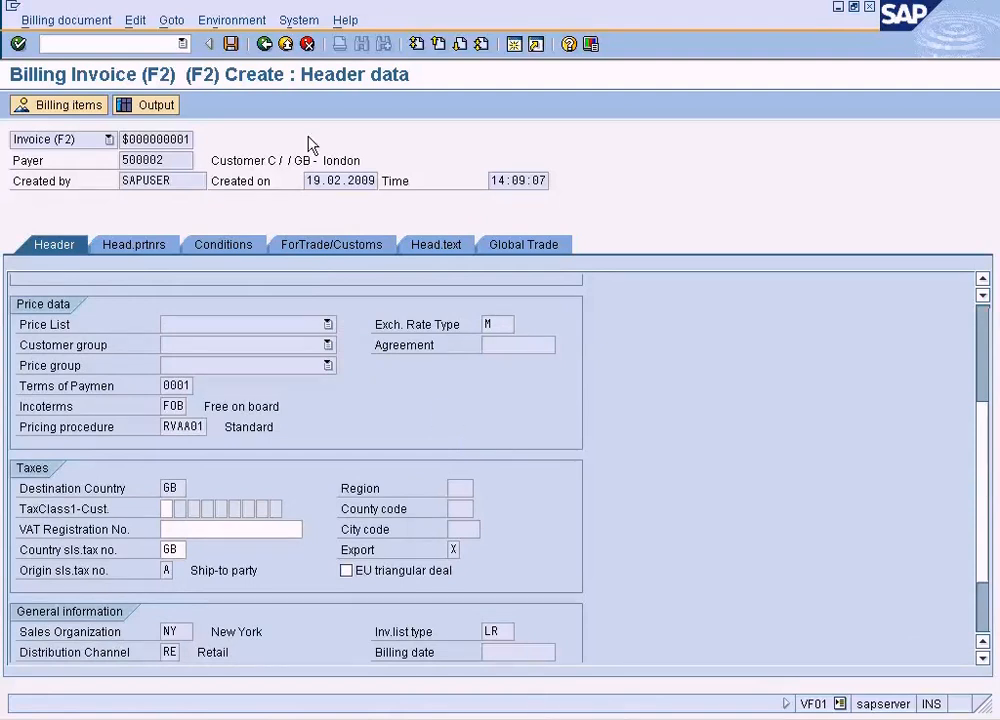
scroll(984, 568, down, 3)
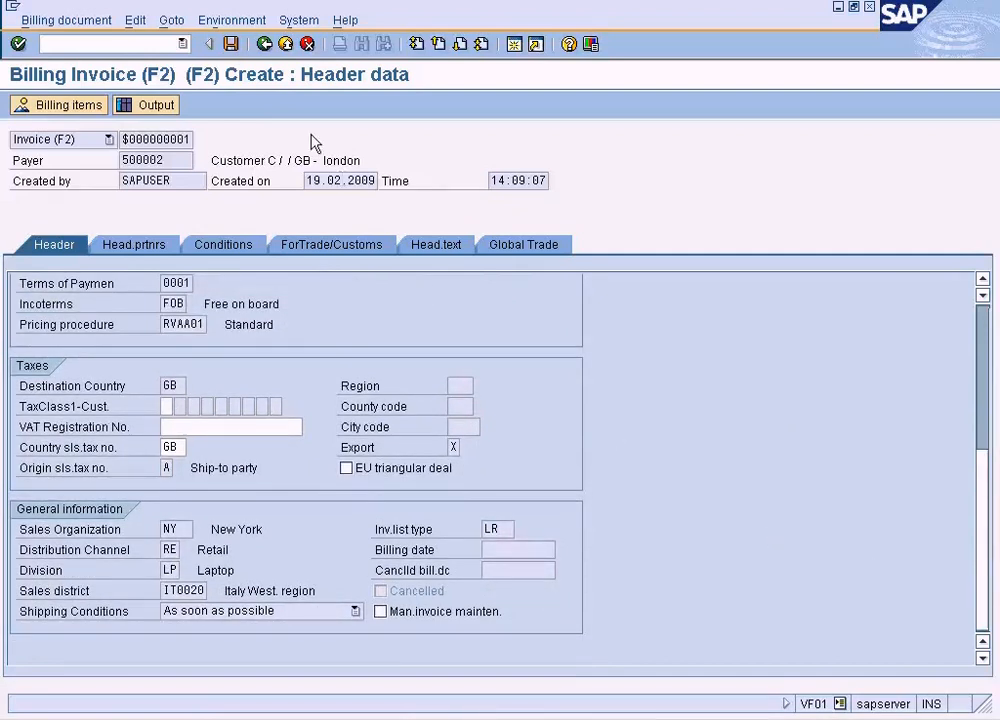
click(264, 45)
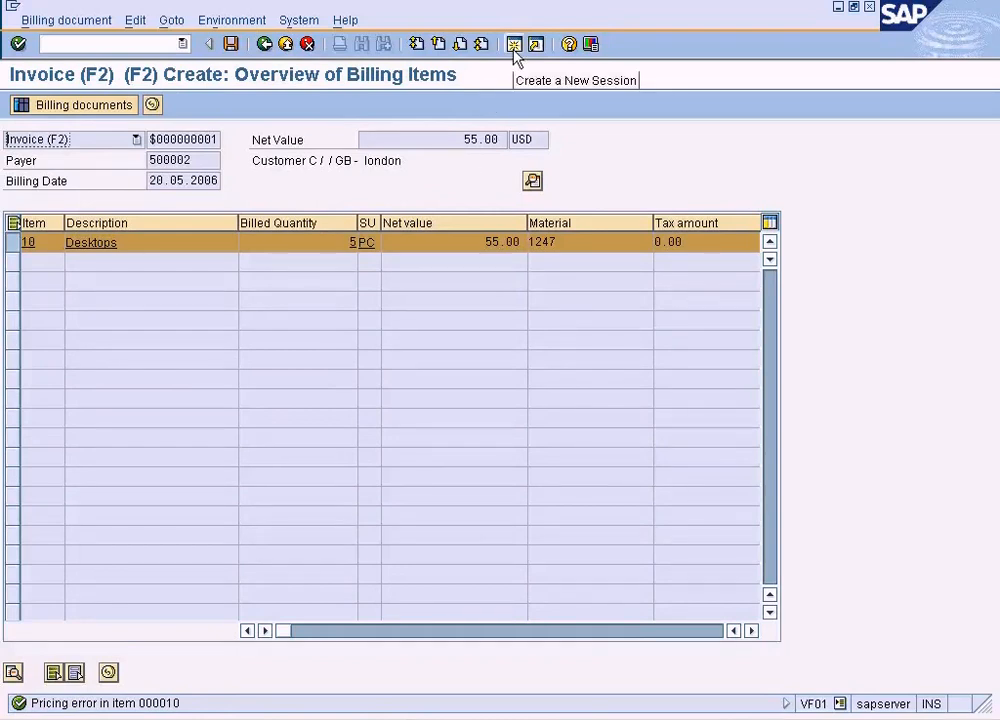
- Check the process diagram in Paint, return to SAP and exit the billing creation without saving
key(alt+Tab)
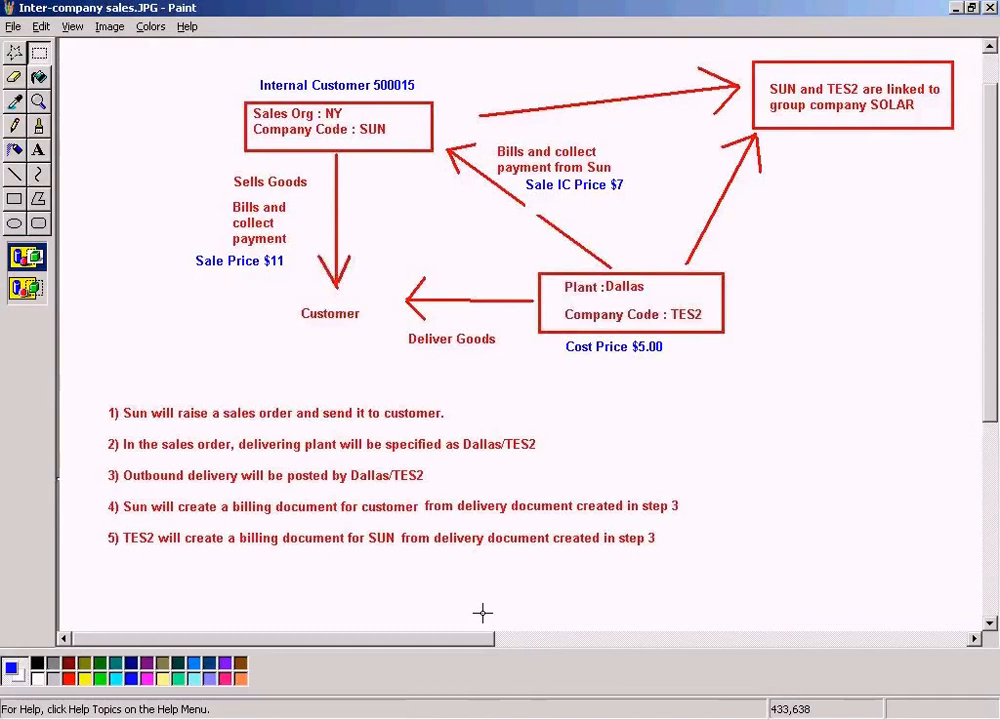
key(alt+Tab)
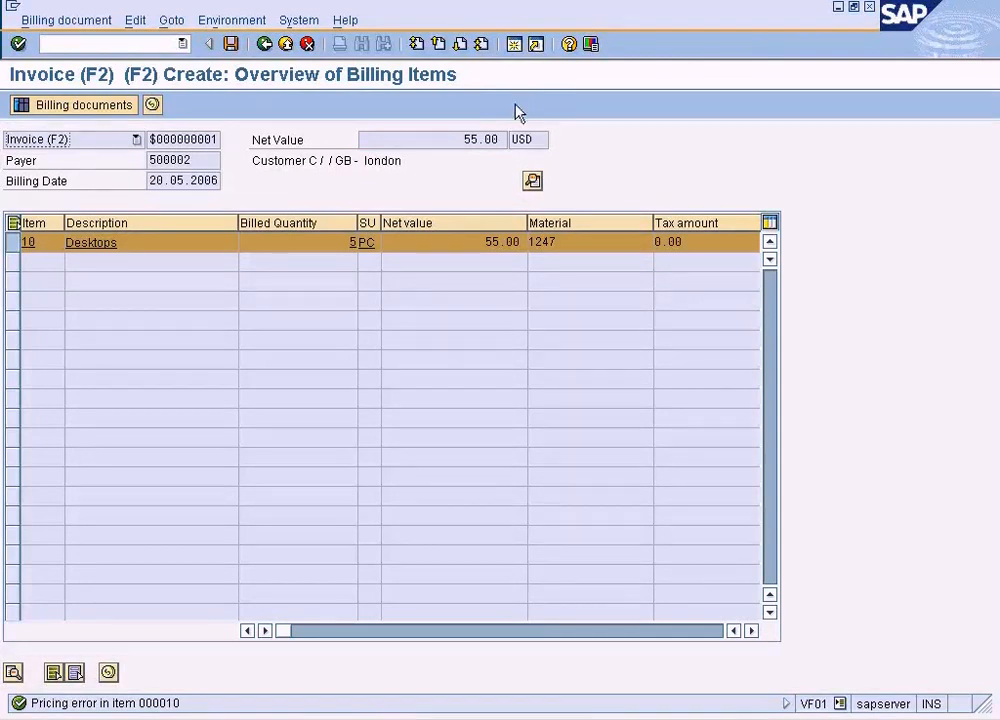
click(264, 45)
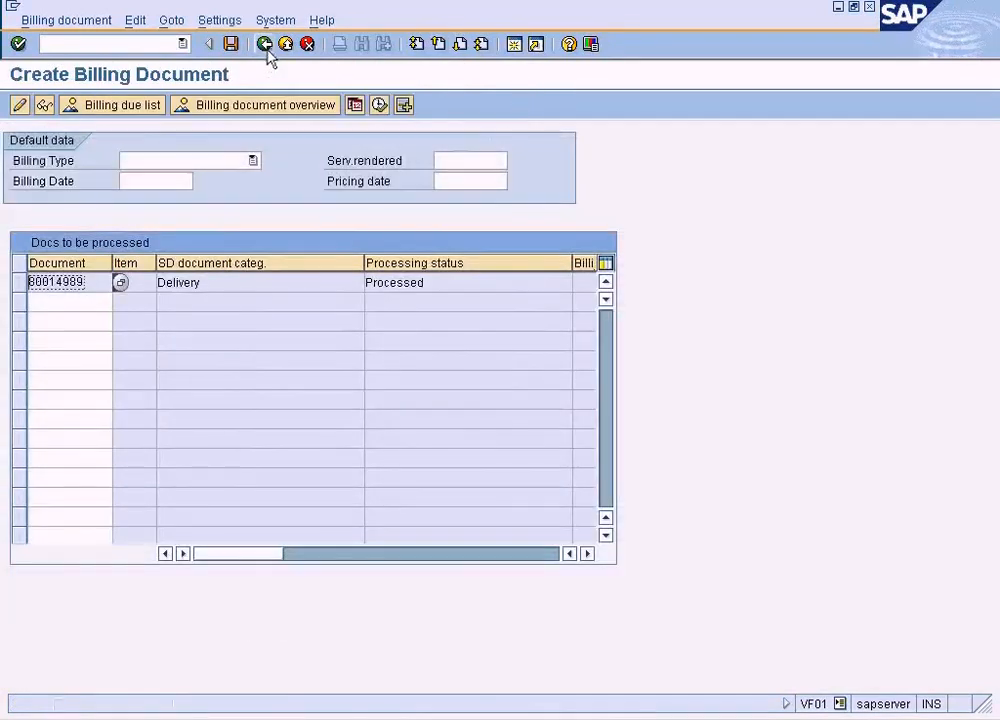
click(264, 45)
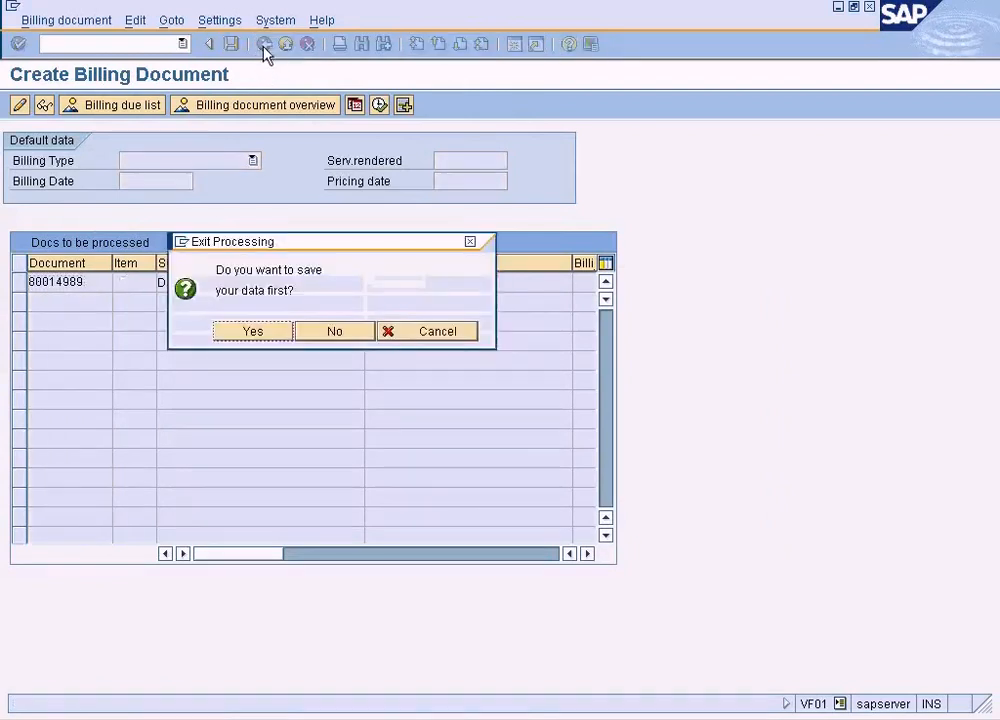
click(350, 332)
- Start transaction VF01 again and select the delivery number in the first document row
text(vf)
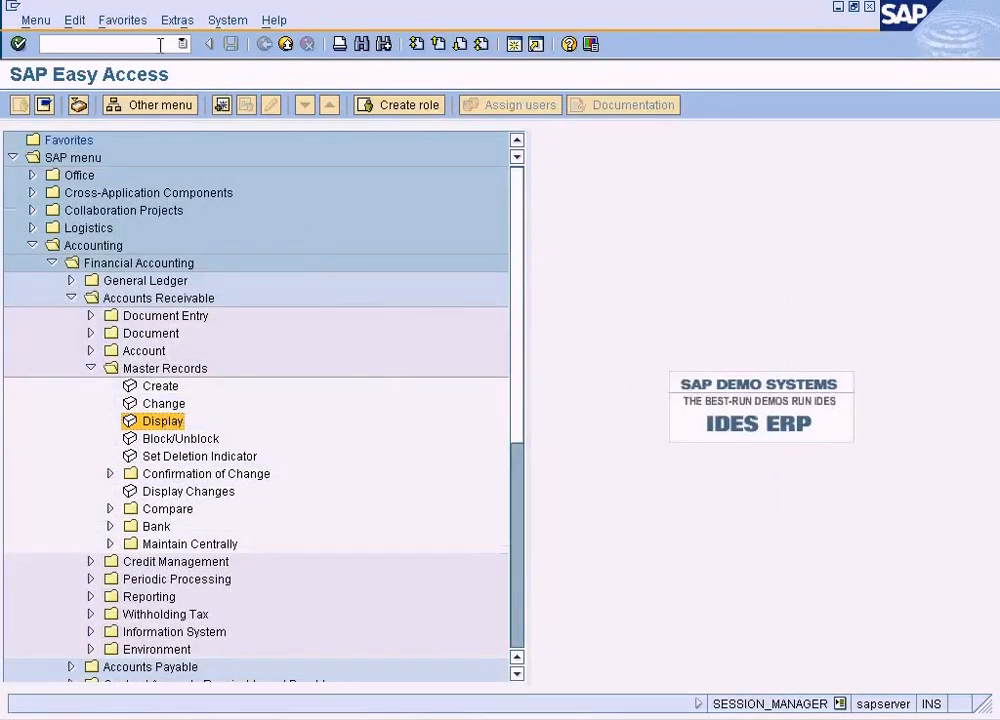
text(01)
key(Return)
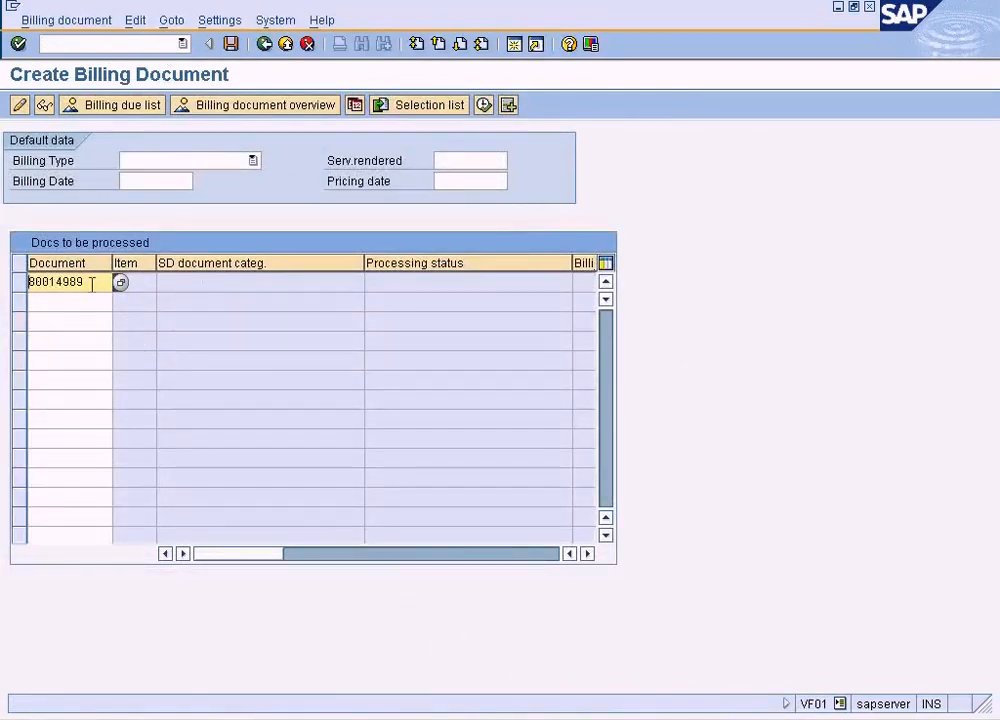
drag(92, 284, 4, 281)
click(273, 362)
- Open a new SAP session, start transaction VL03N and display the outbound delivery's overview
click(512, 46)
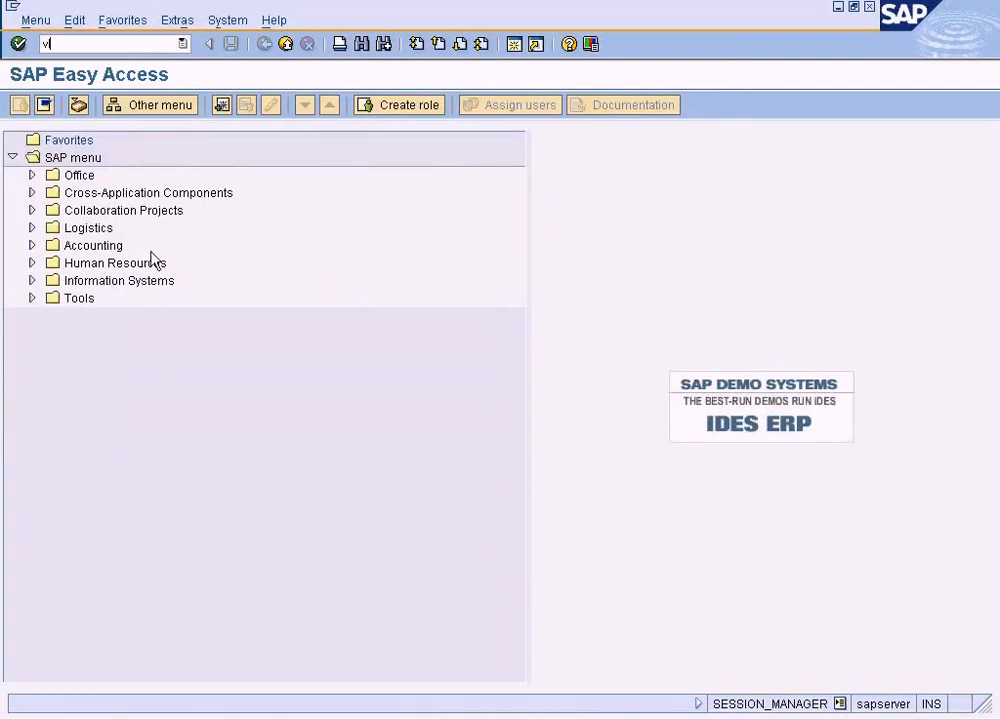
text(n)
key(Return)
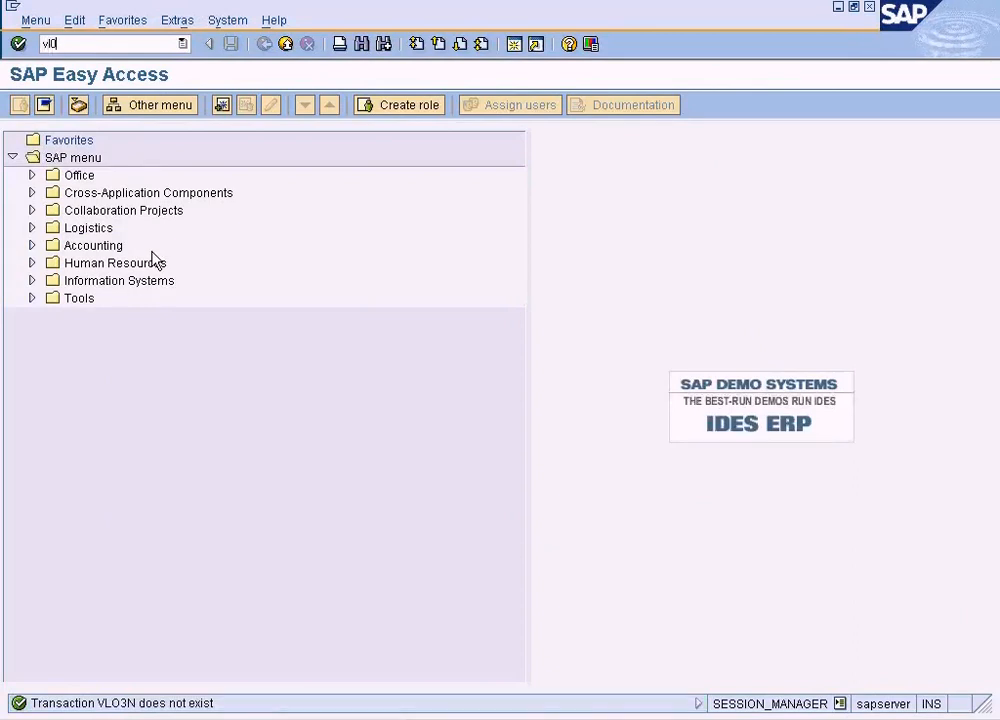
text(vl03n)
key(Return)
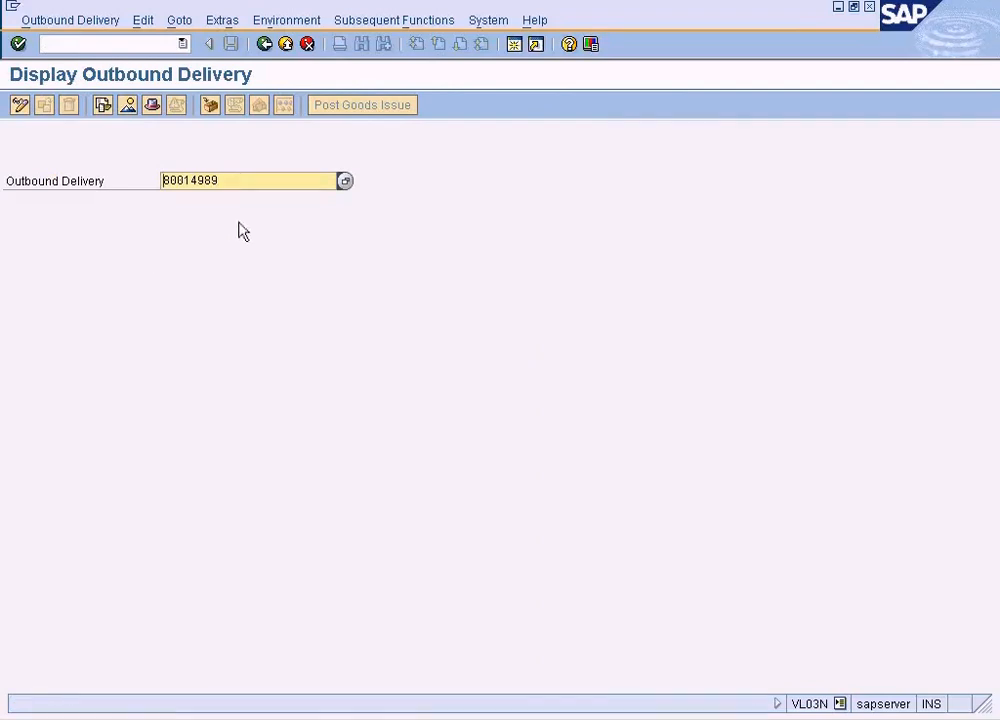
key(Return)
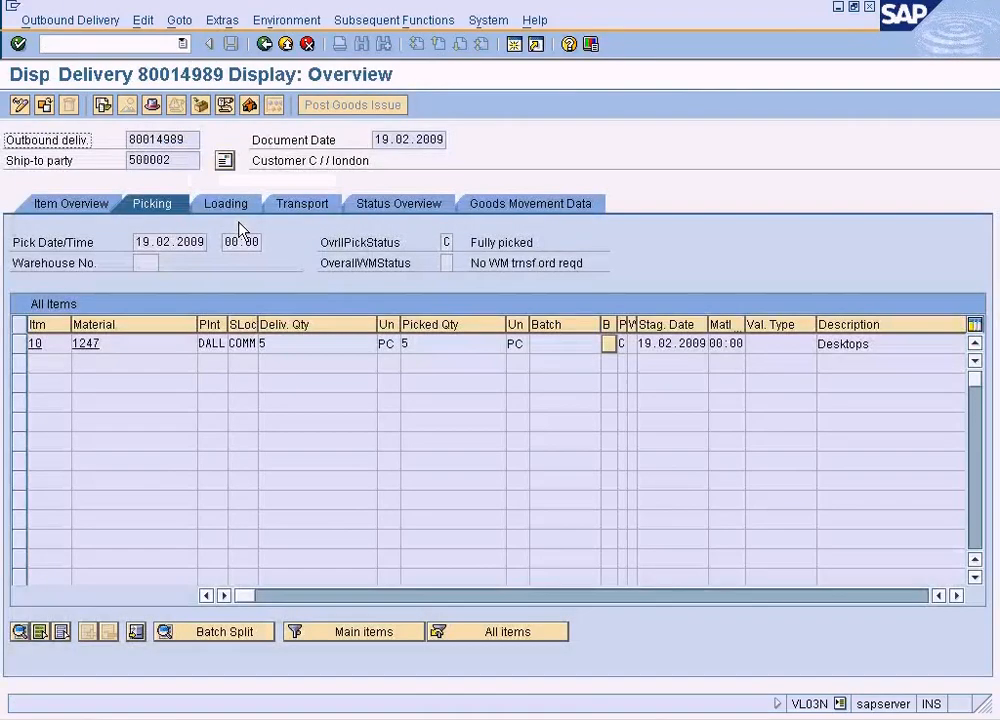
- Open the delivery's document flow, display its standard order and examine the pricing conditions of item 10
click(104, 106)
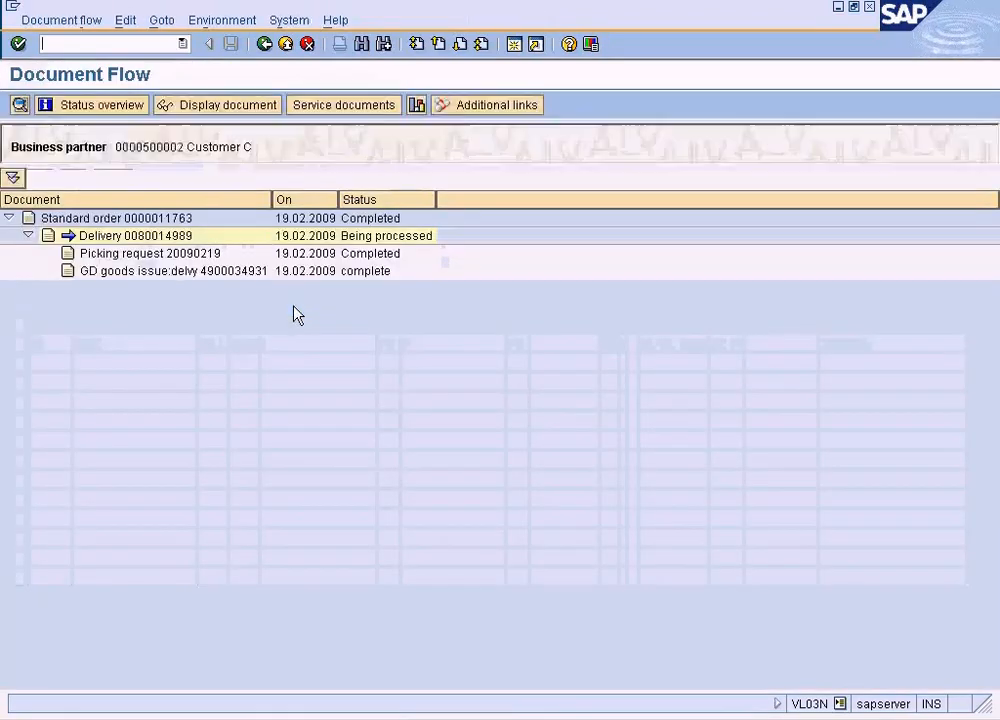
click(168, 219)
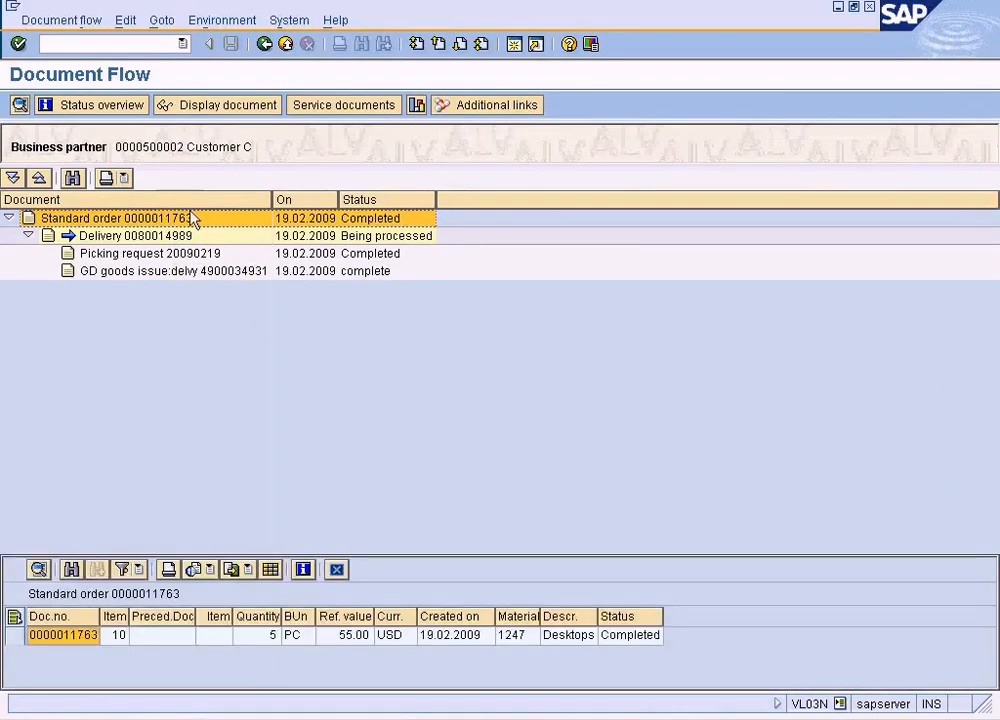
click(217, 108)
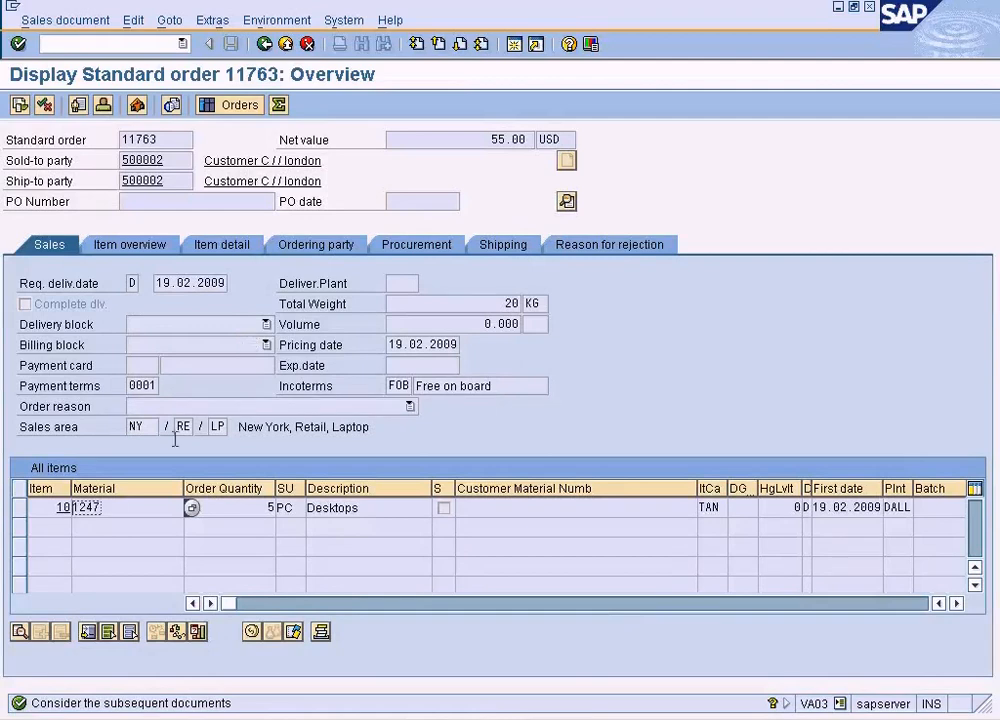
click(19, 507)
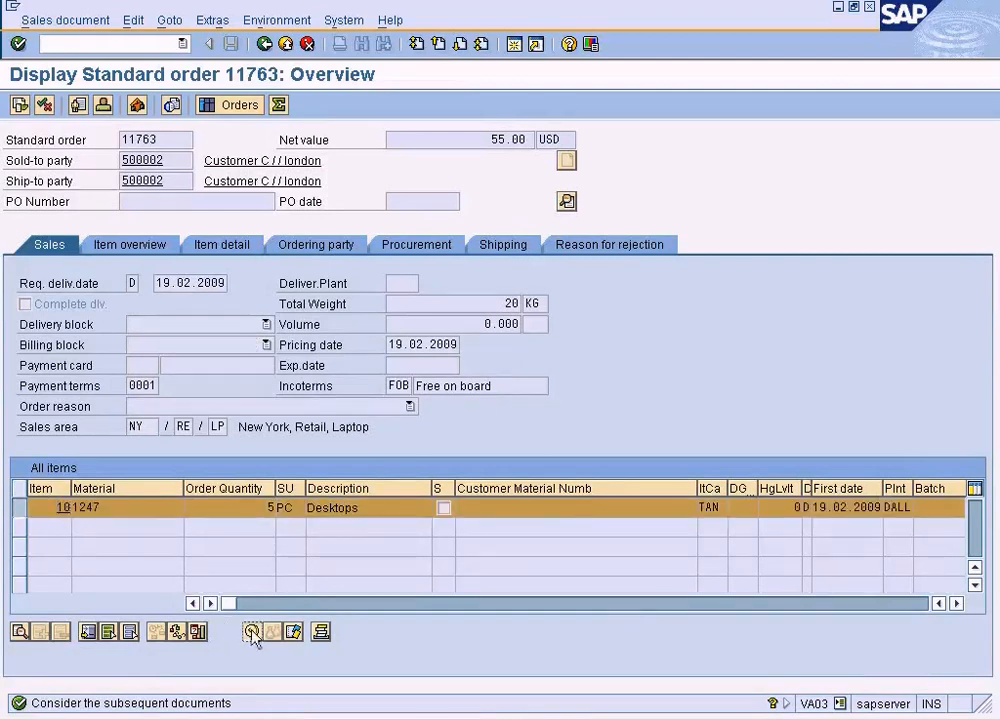
click(251, 631)
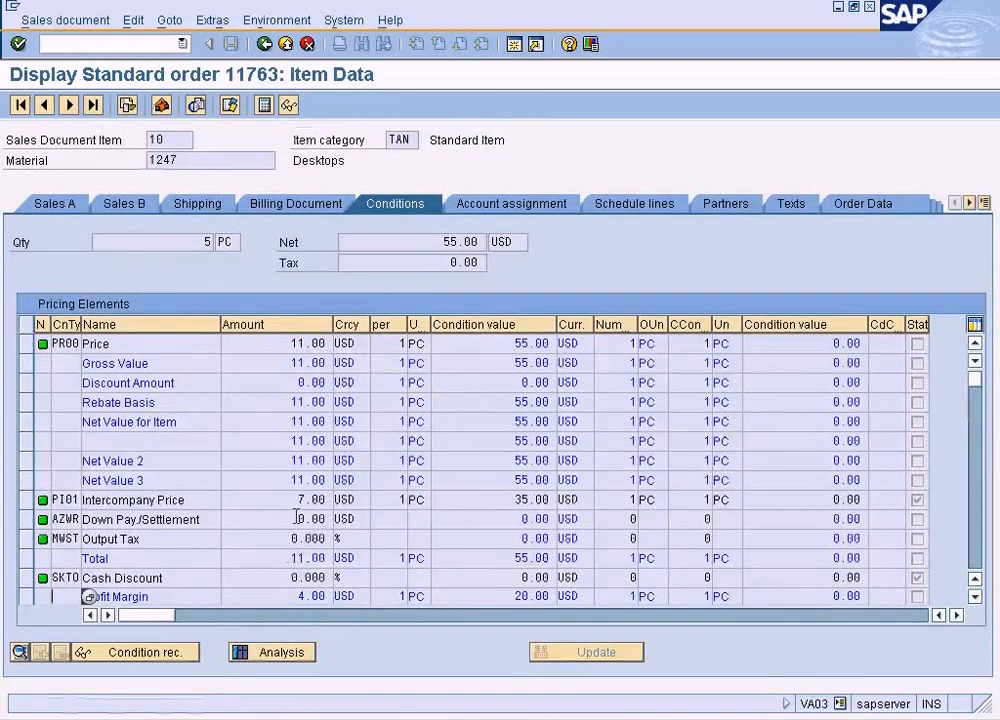
- Return to the order overview, highlight the standard order number, and go back through the document flow to the delivery overview
click(260, 47)
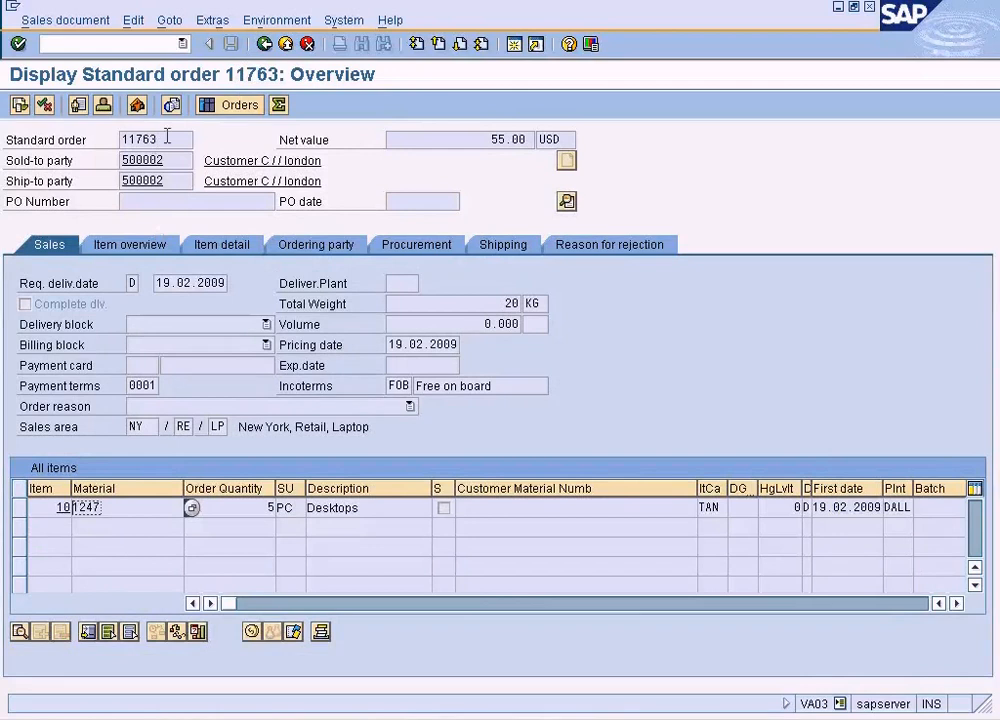
drag(158, 140, 107, 148)
click(270, 190)
click(266, 45)
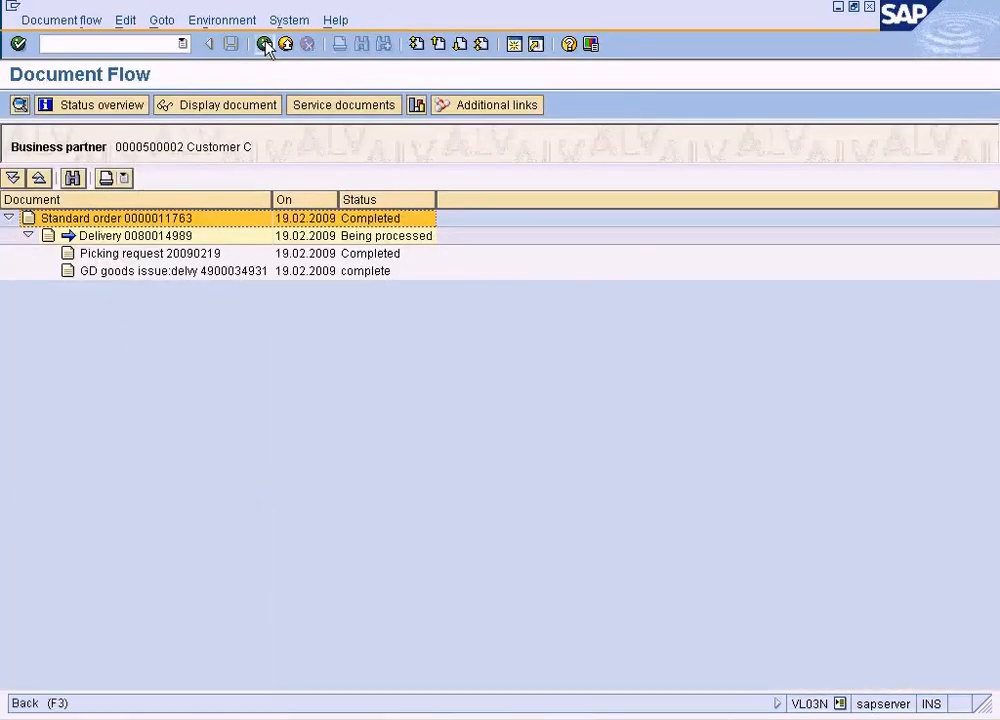
click(266, 45)
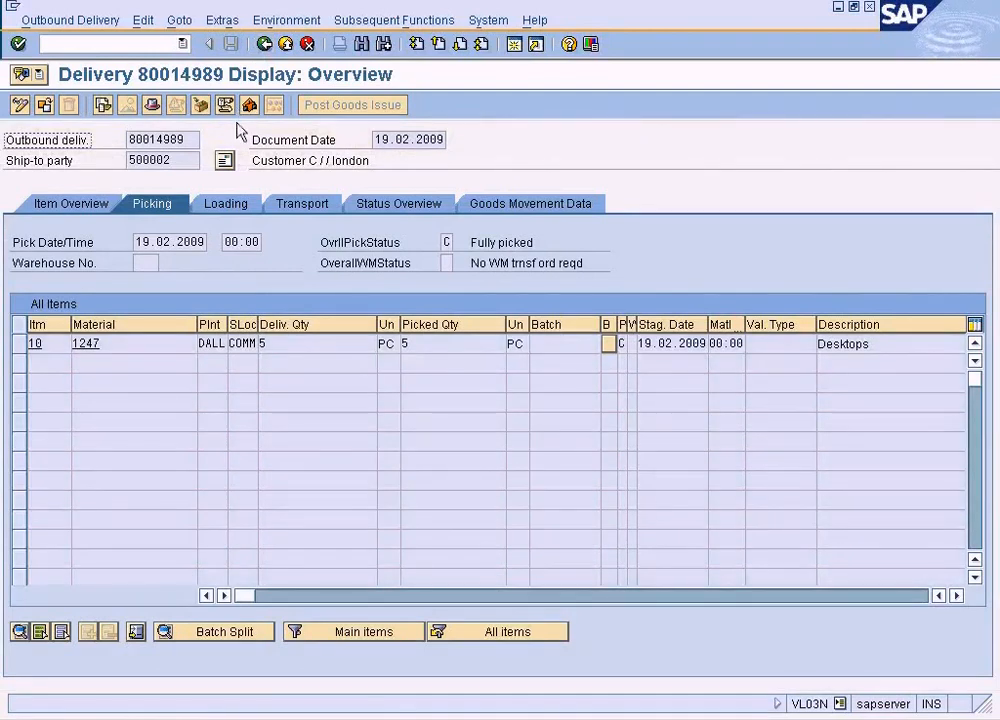
- Examine the conditions and predecessor data in the details of delivery item 10, and leave the delivery display
double_click(134, 349)
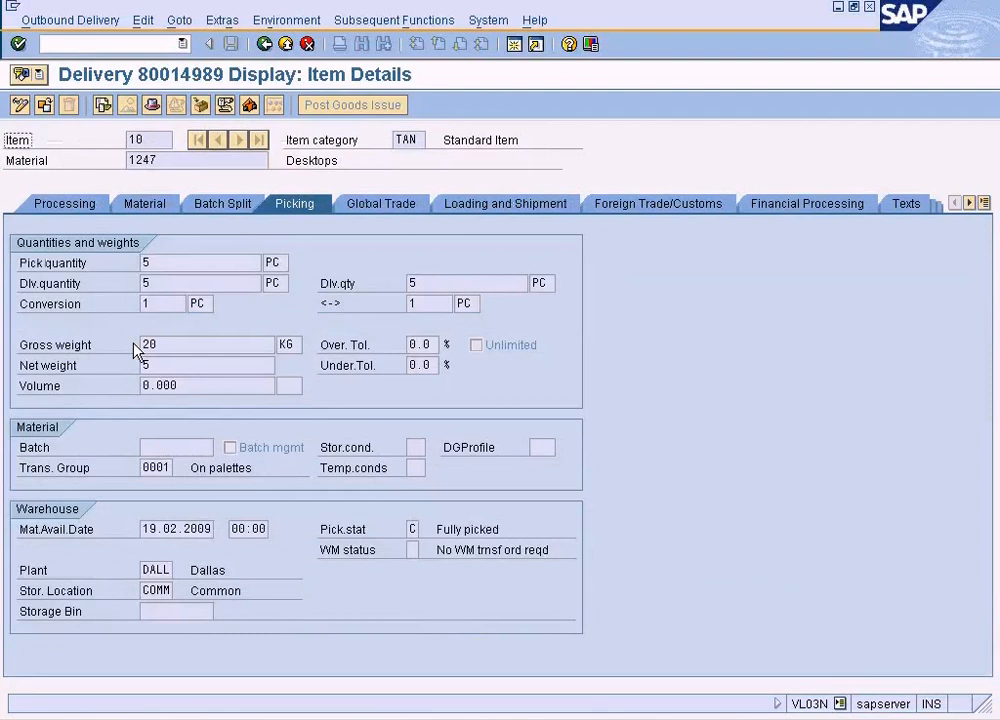
click(984, 203)
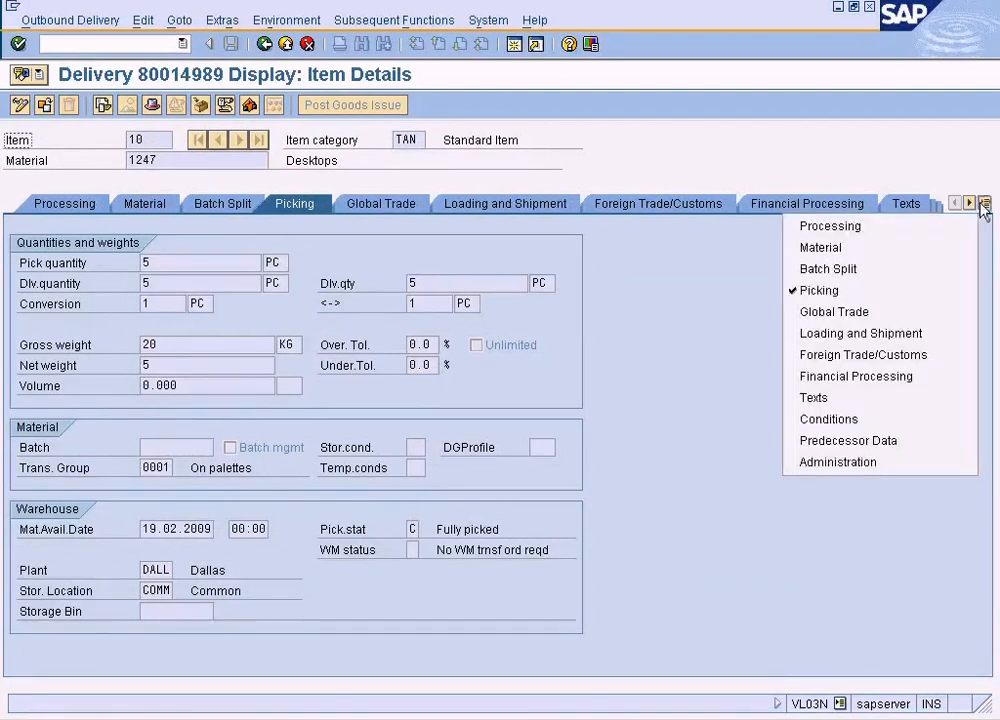
click(884, 419)
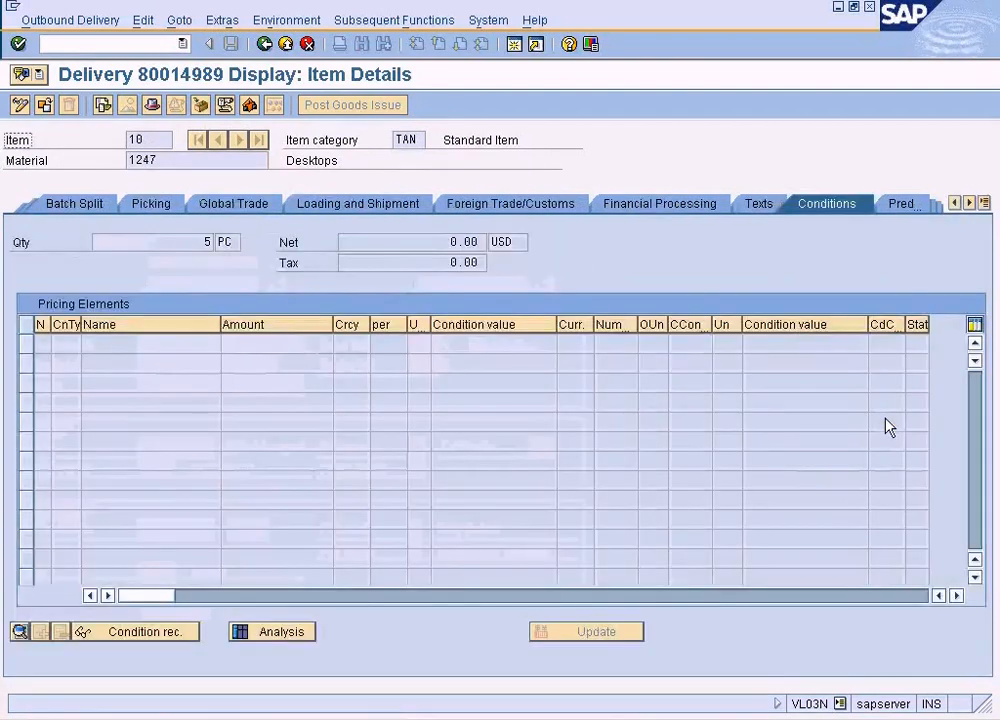
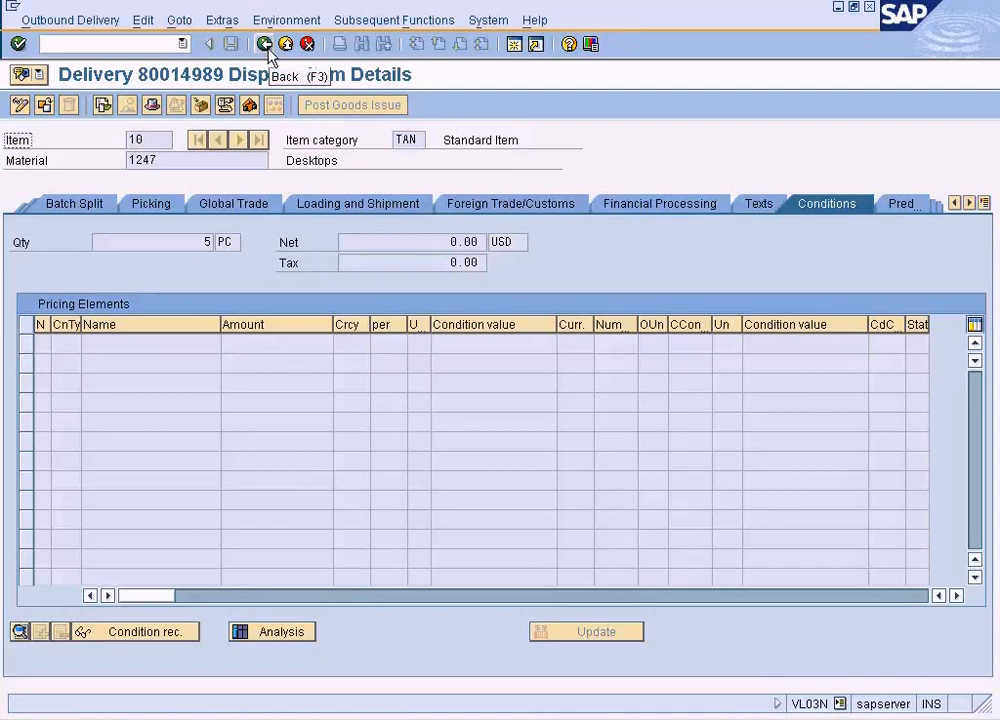
click(911, 210)
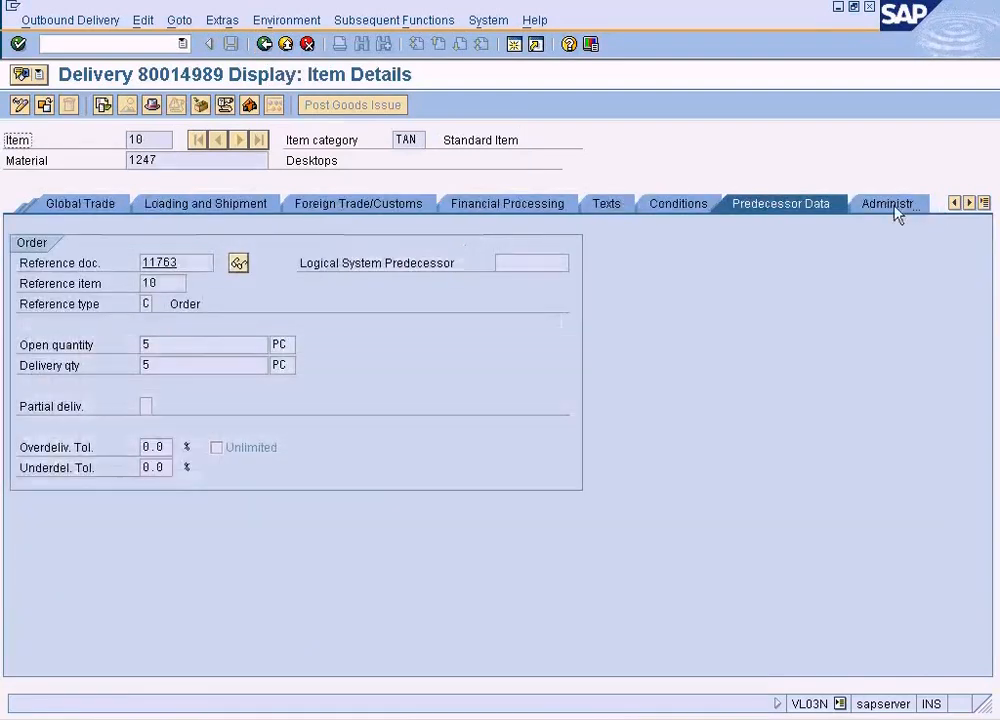
click(264, 44)
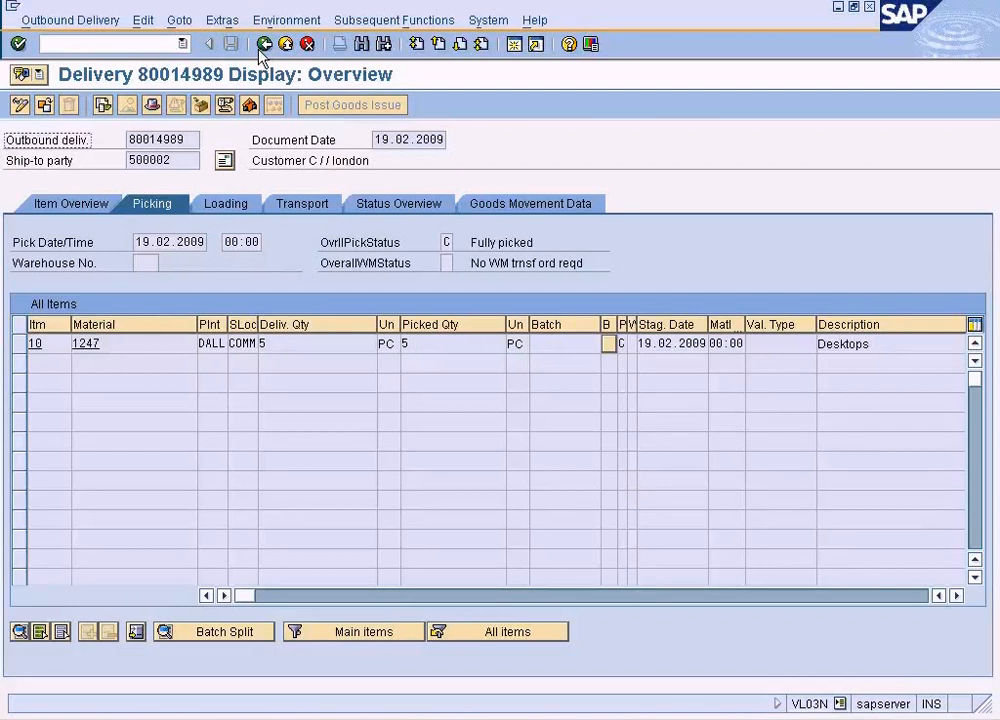
click(263, 45)
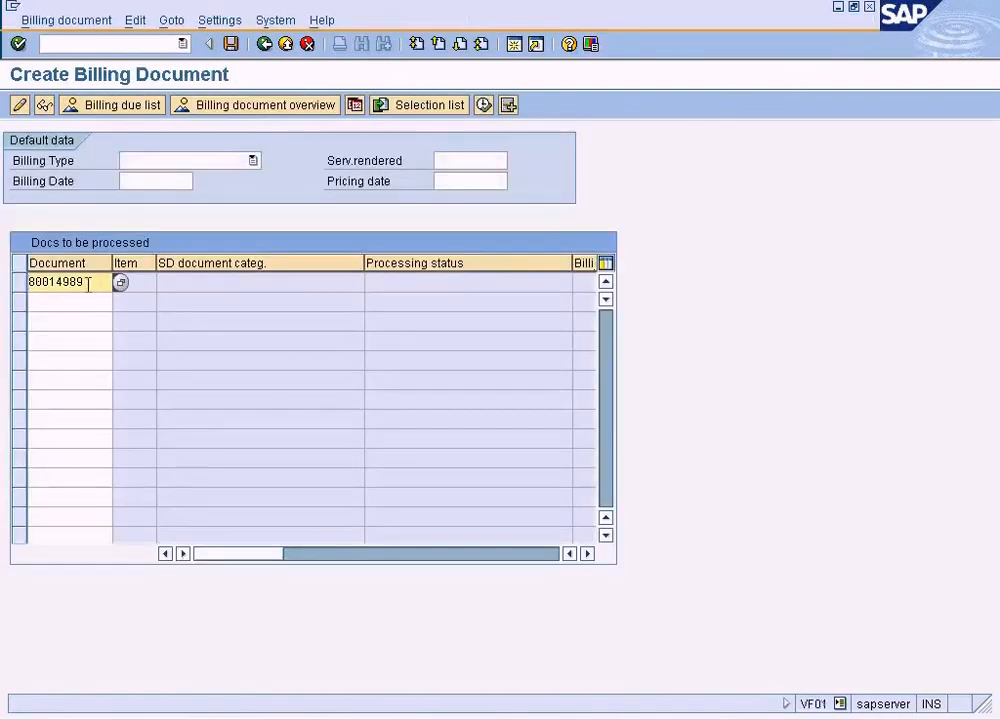
- Try to create a billing document with the standard order number in place of the delivery in the first document row
double_click(88, 284)
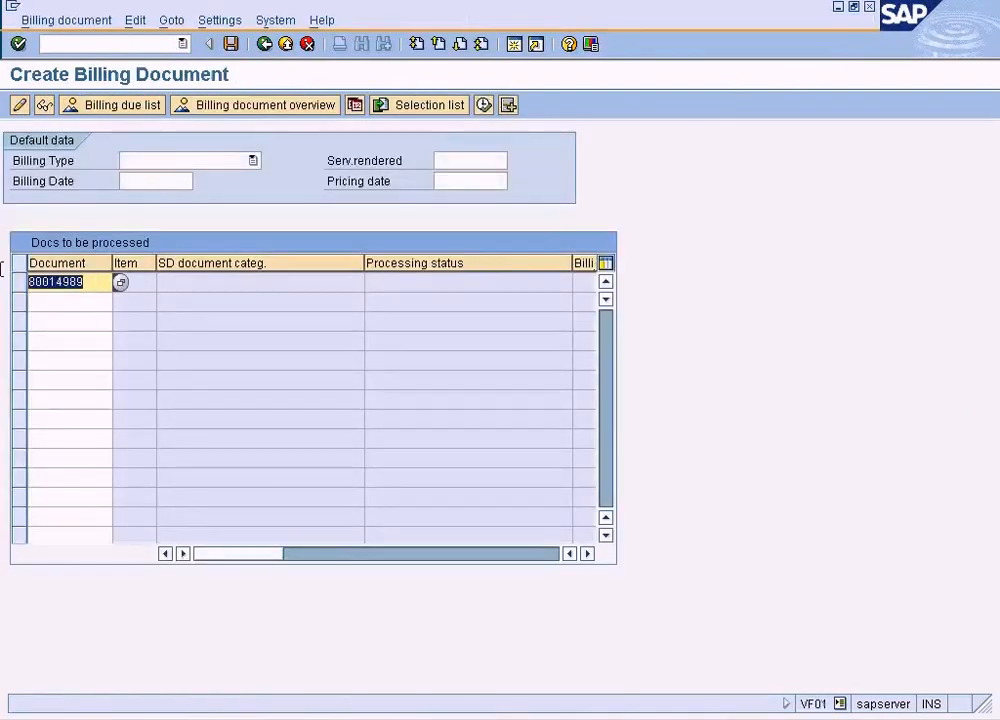
text(11763)
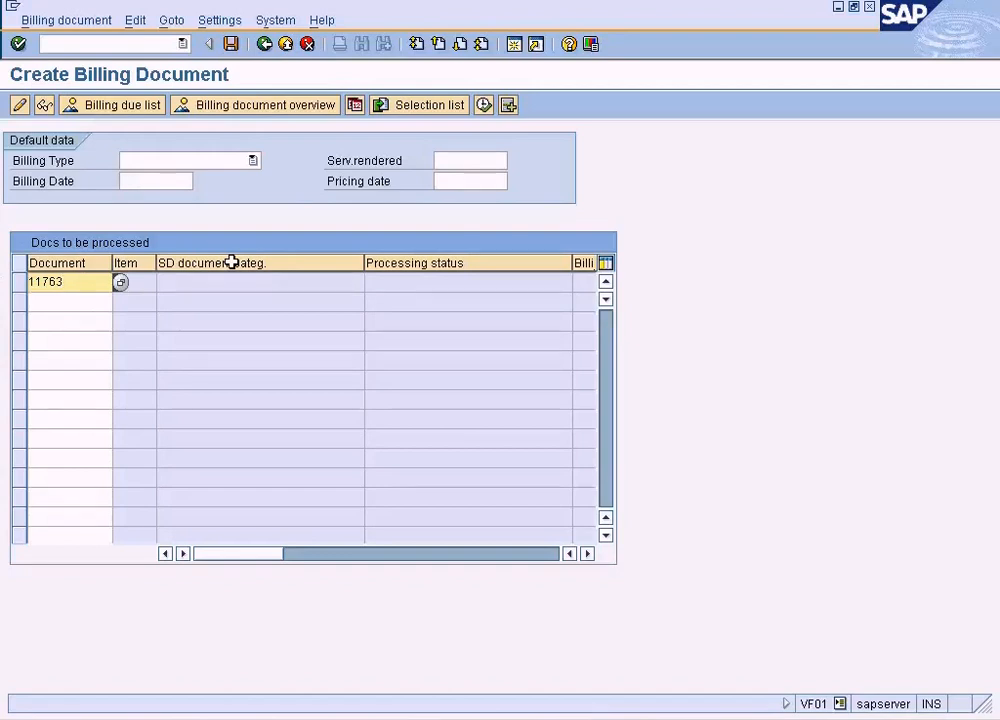
key(Return)
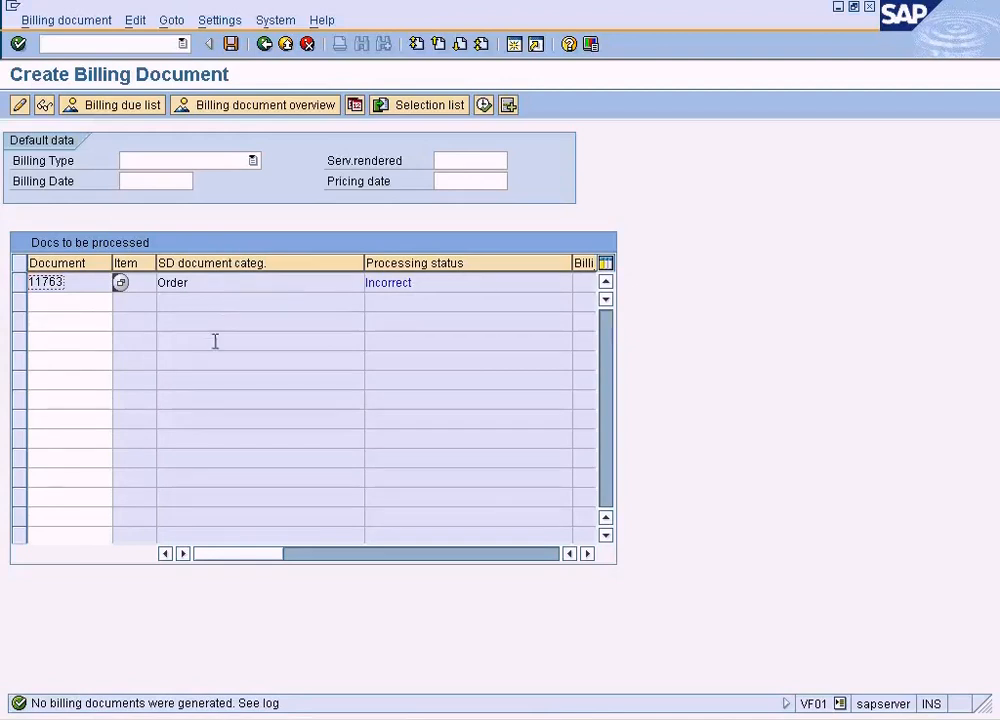
- Examine the order's billing log down to the technical data details, and return to the initial billing screen
click(18, 283)
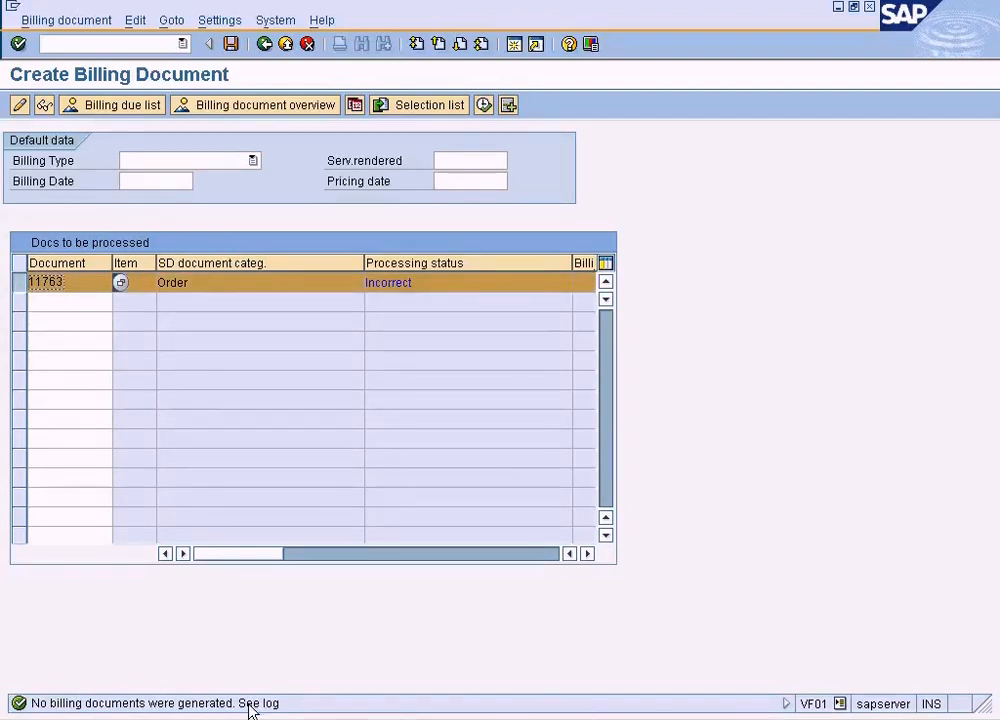
click(175, 20)
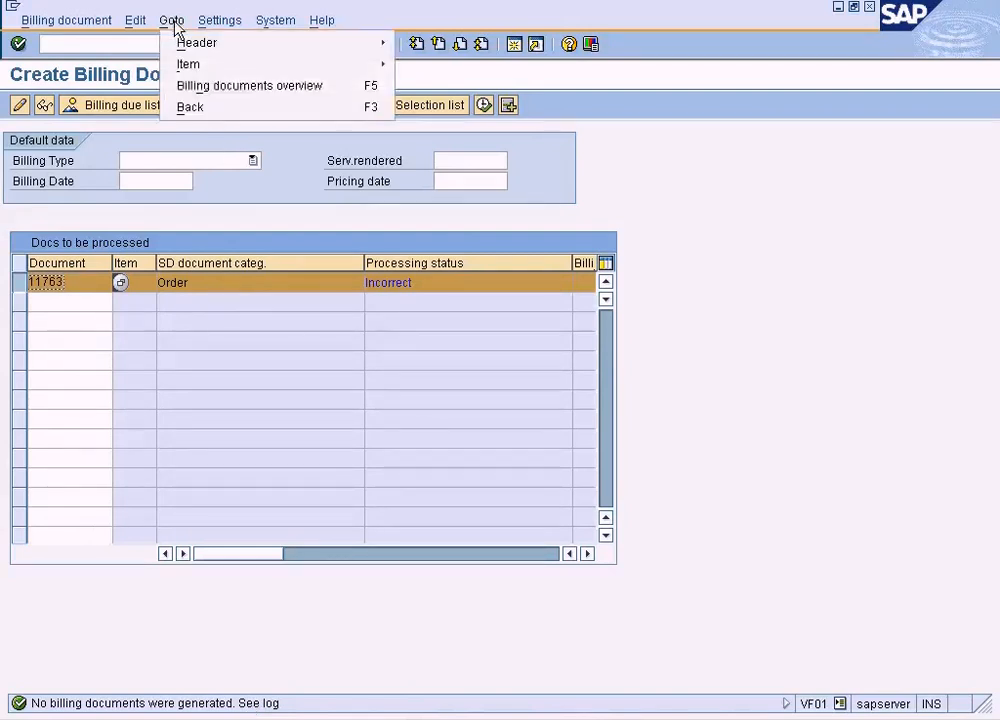
mouse_move(148, 24)
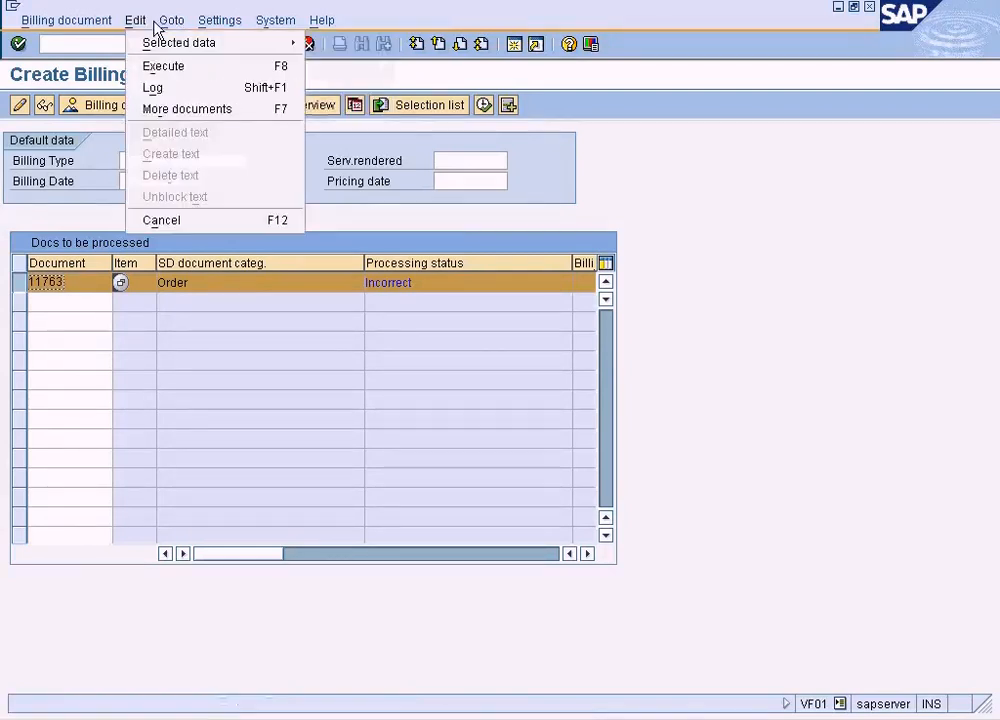
click(154, 86)
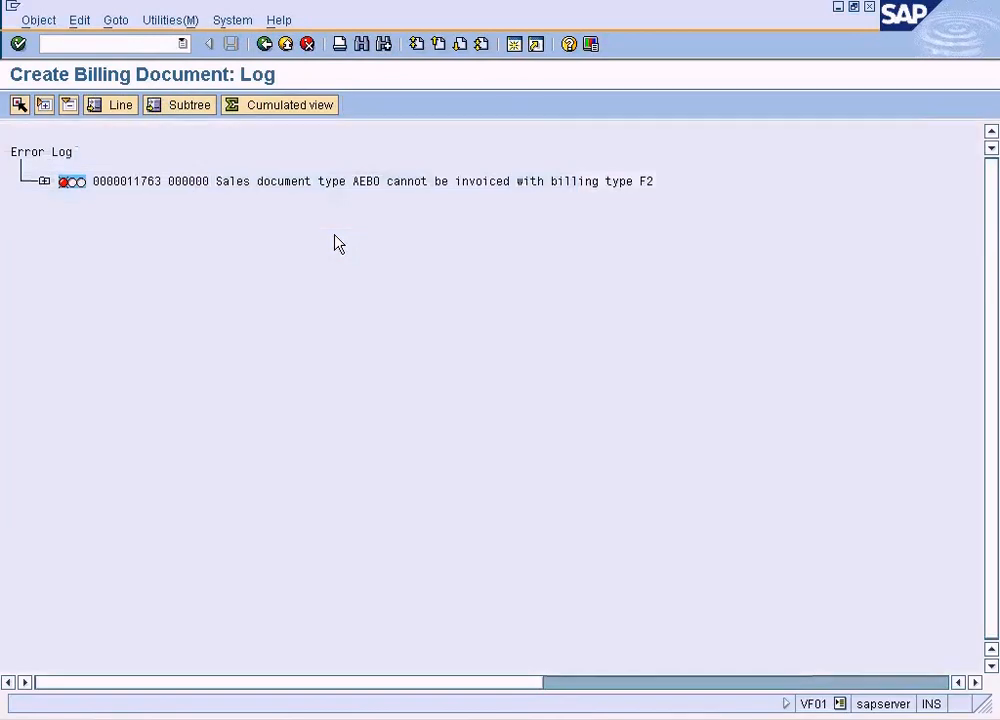
click(44, 181)
click(71, 210)
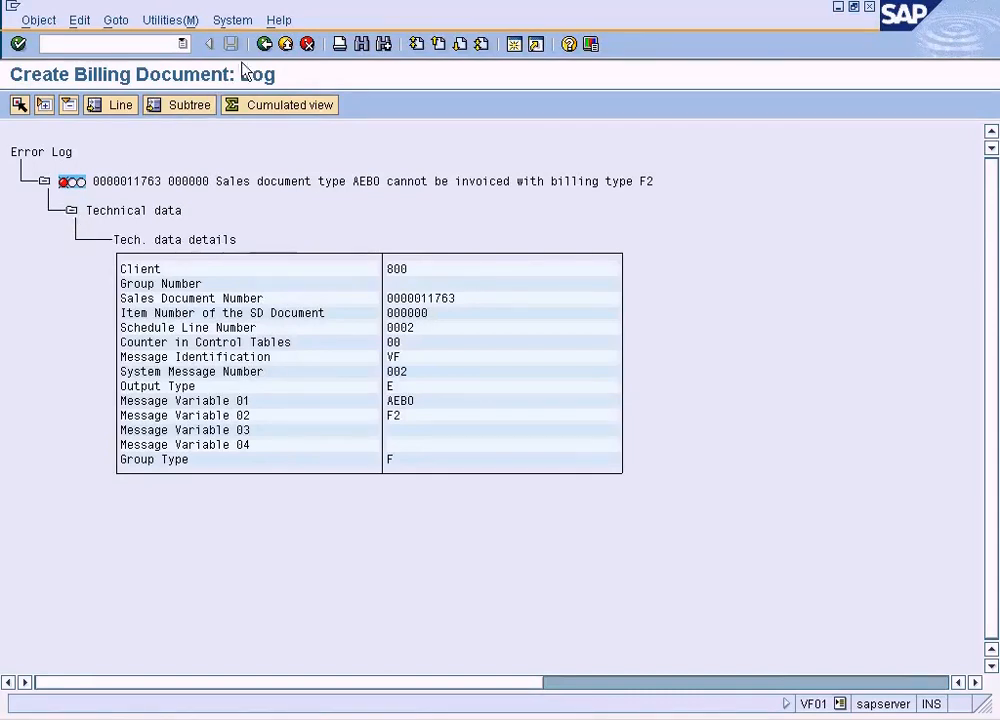
click(266, 44)
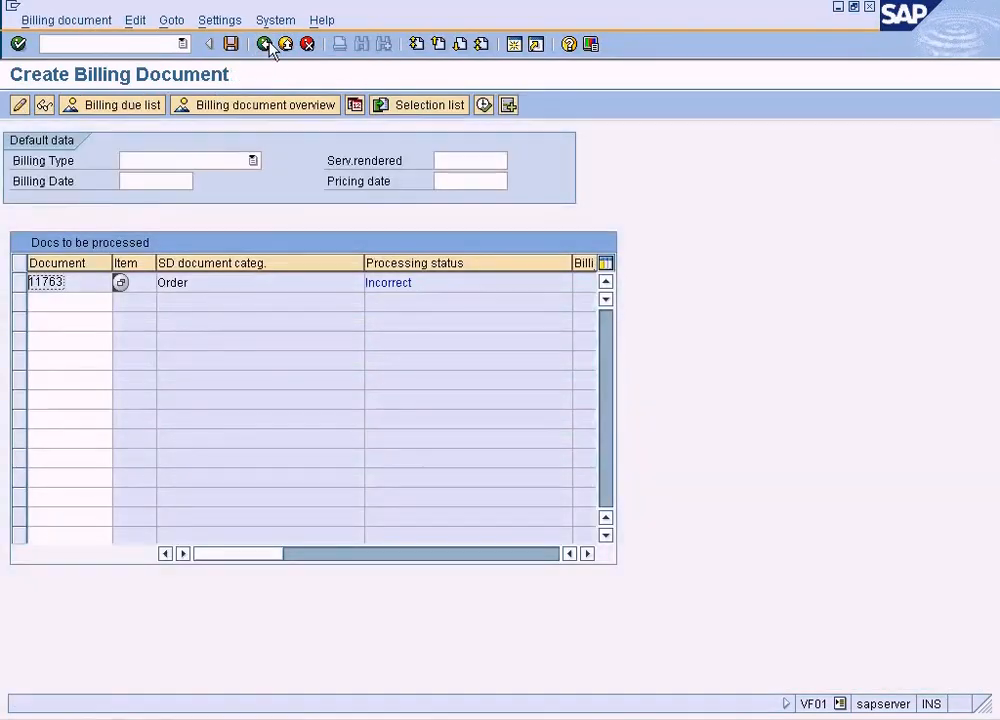
- Restart transaction VF01 and create a billing document from the proposed delivery
click(266, 44)
text(vf01)
key(Return)
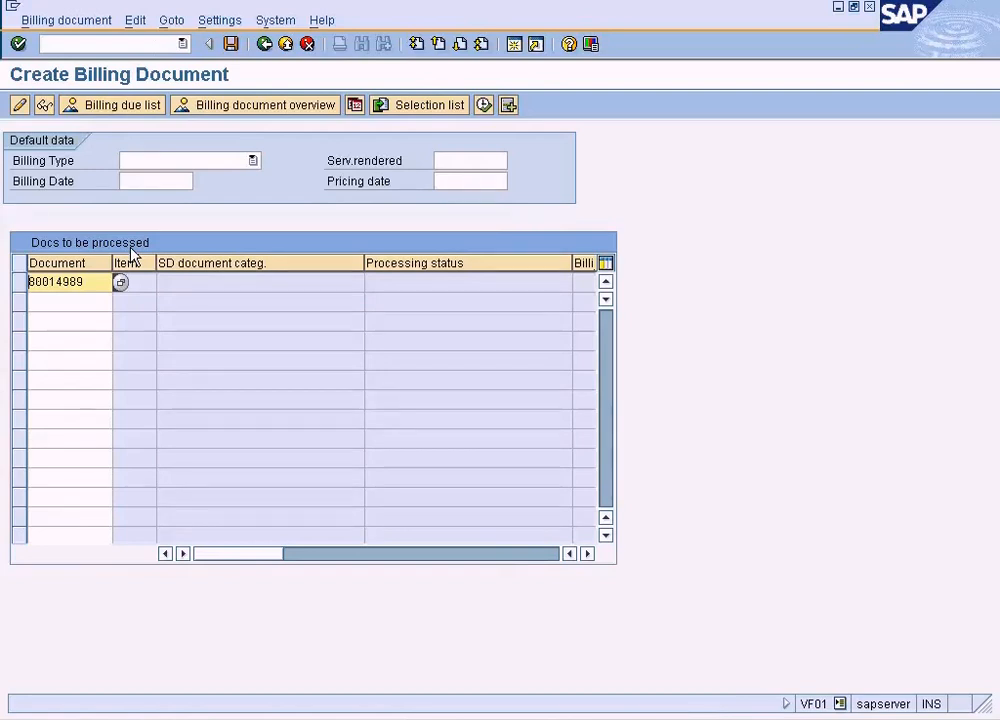
key(Return)
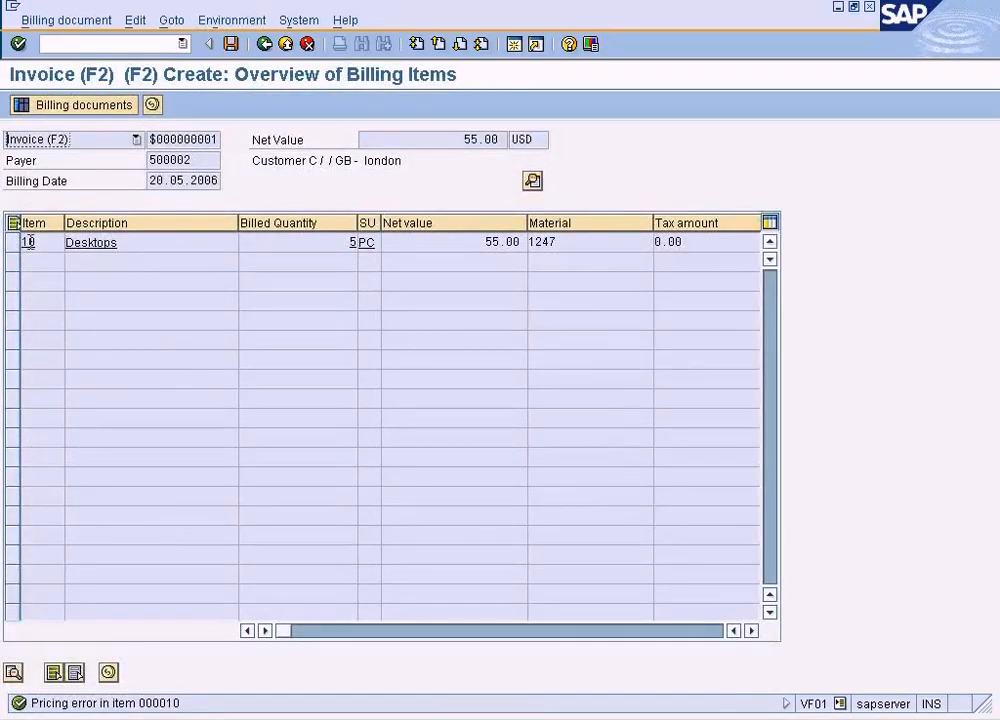
- Display the invoice's header data and examine its accounting, price, tax and general information
click(16, 243)
click(238, 20)
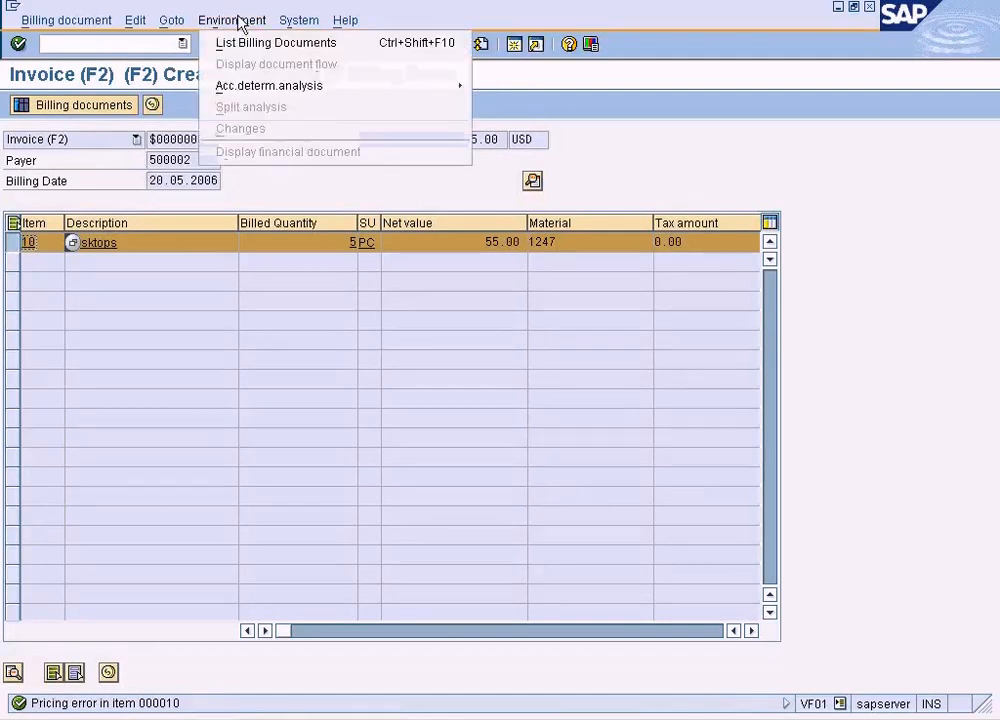
mouse_move(171, 22)
mouse_move(418, 46)
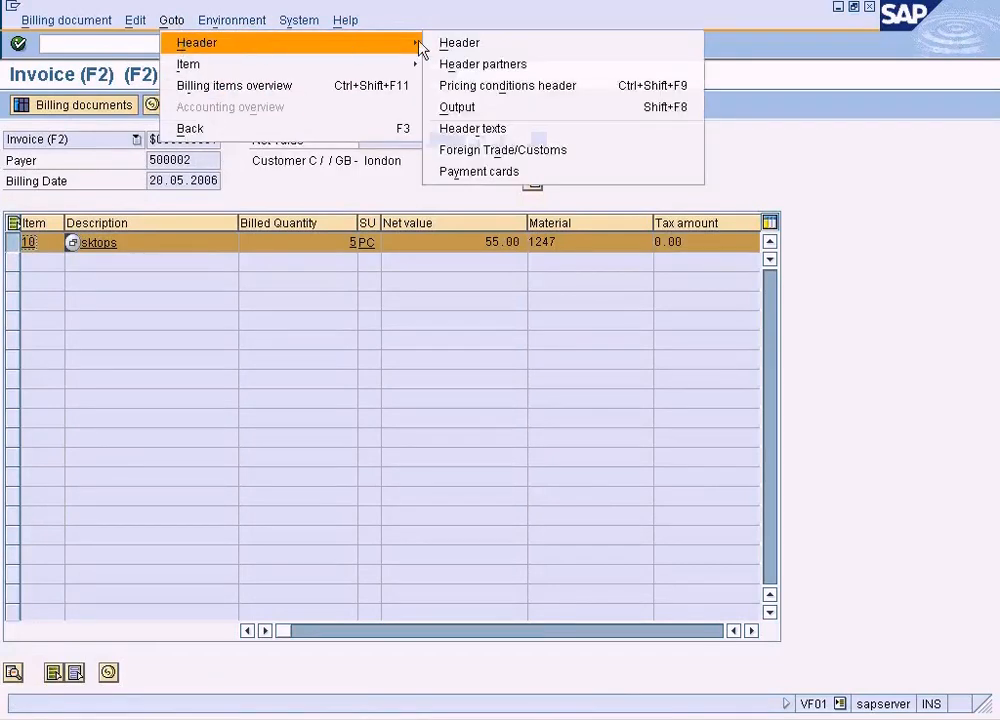
click(470, 44)
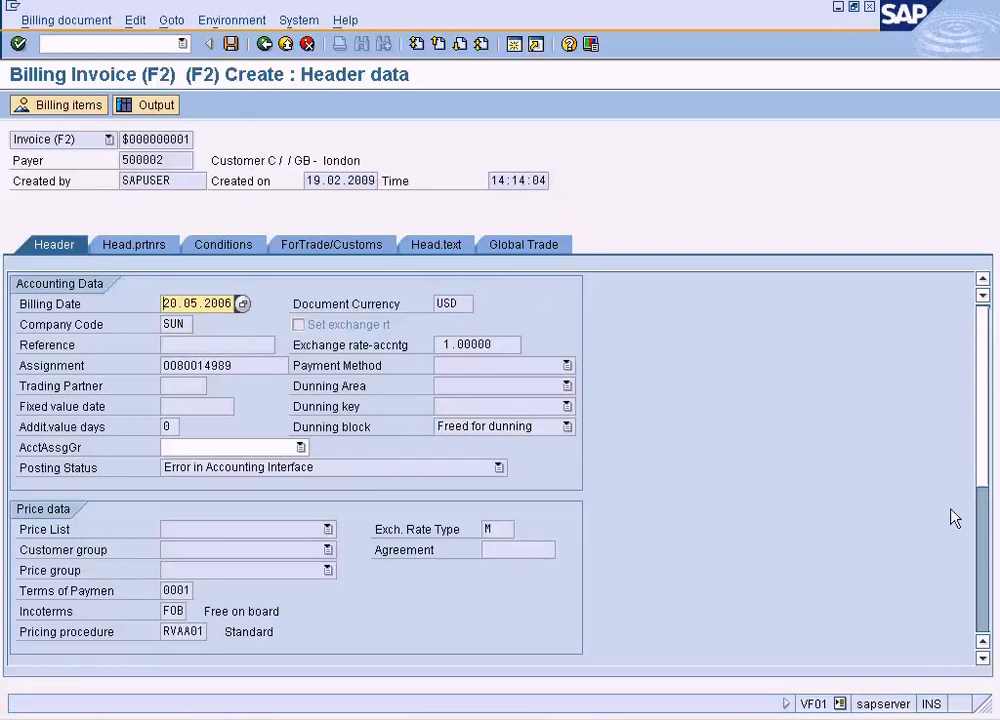
click(981, 572)
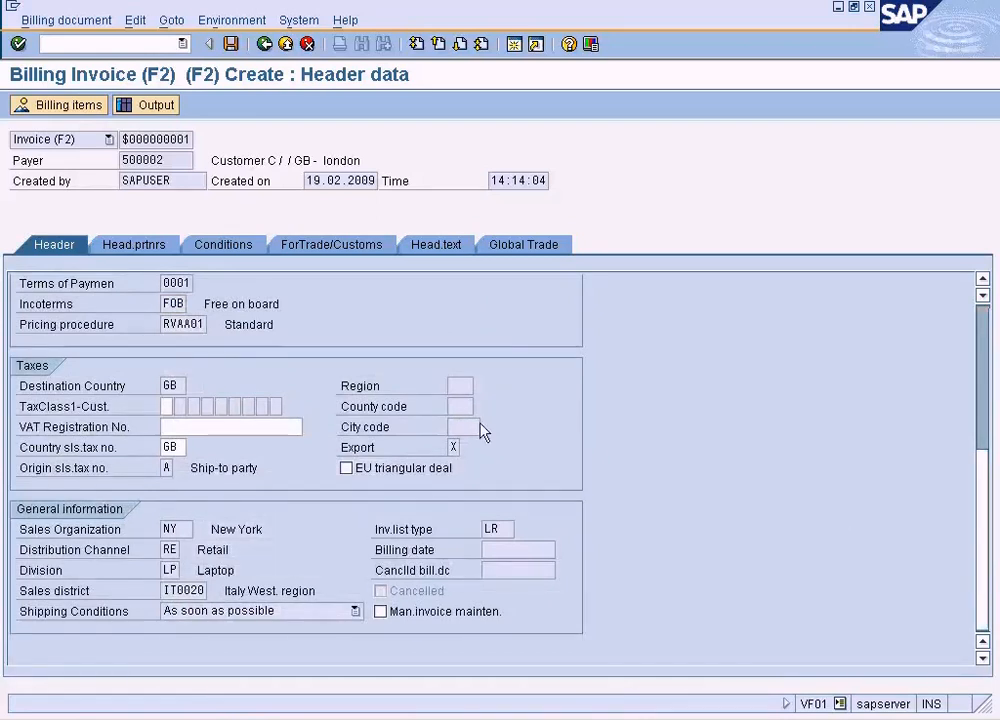
- Examine all pricing elements in the invoice header's conditions, and recheck the header's tax and general information
click(238, 247)
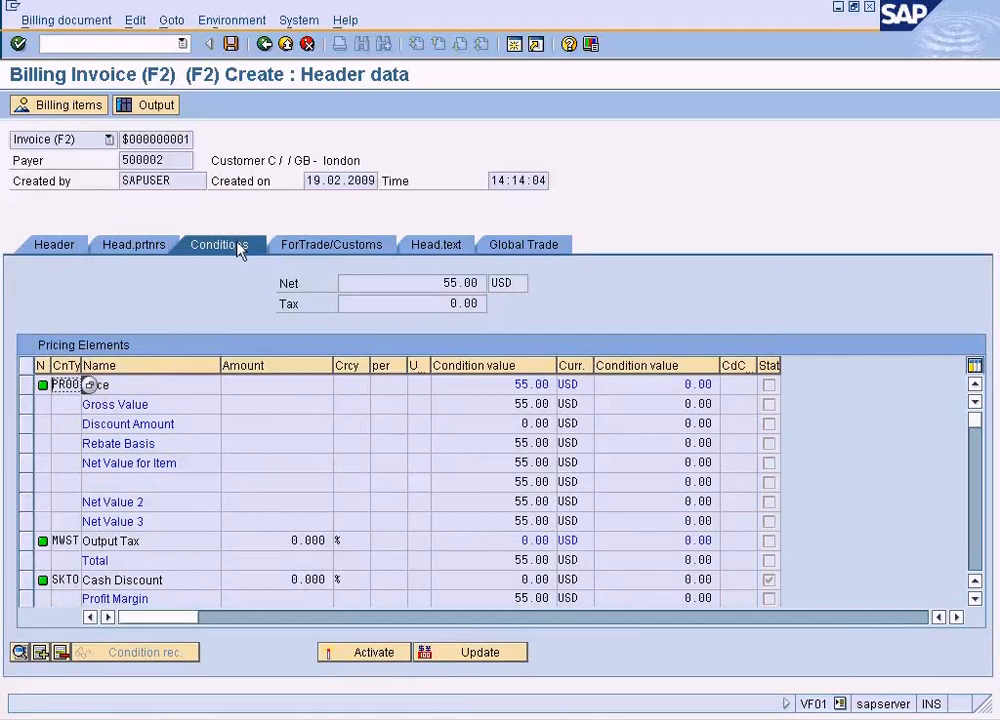
click(977, 514)
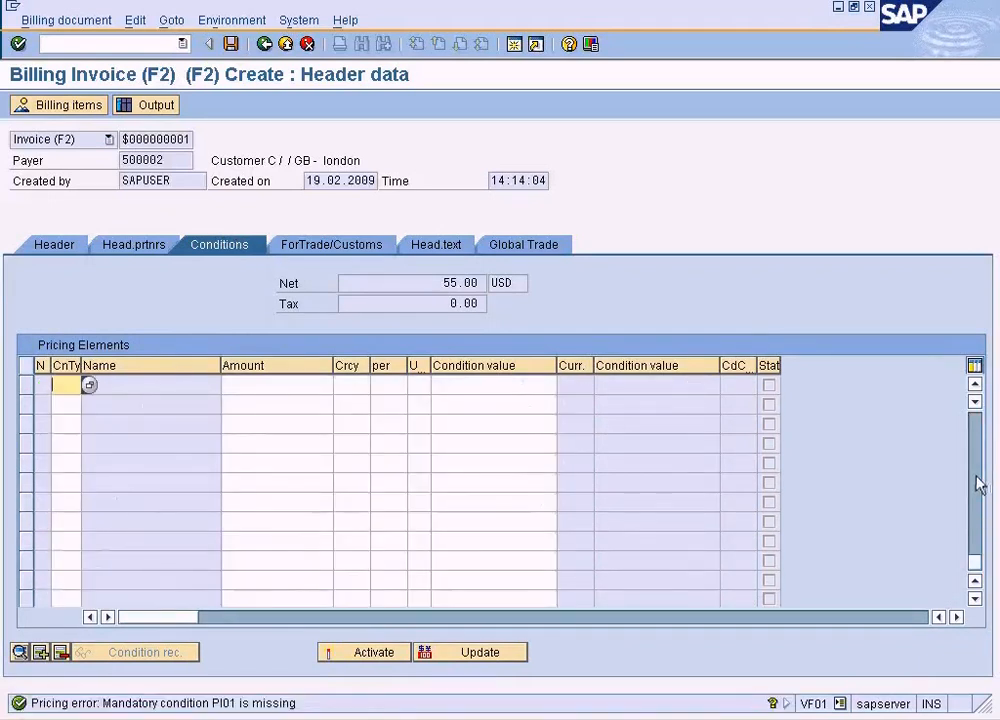
click(977, 430)
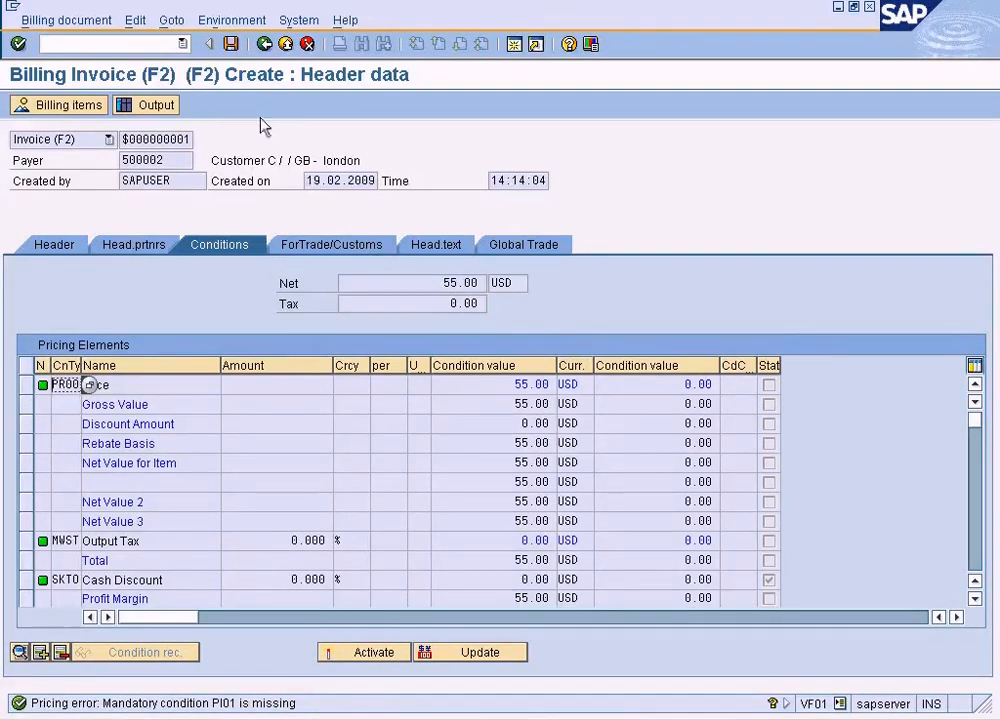
click(74, 254)
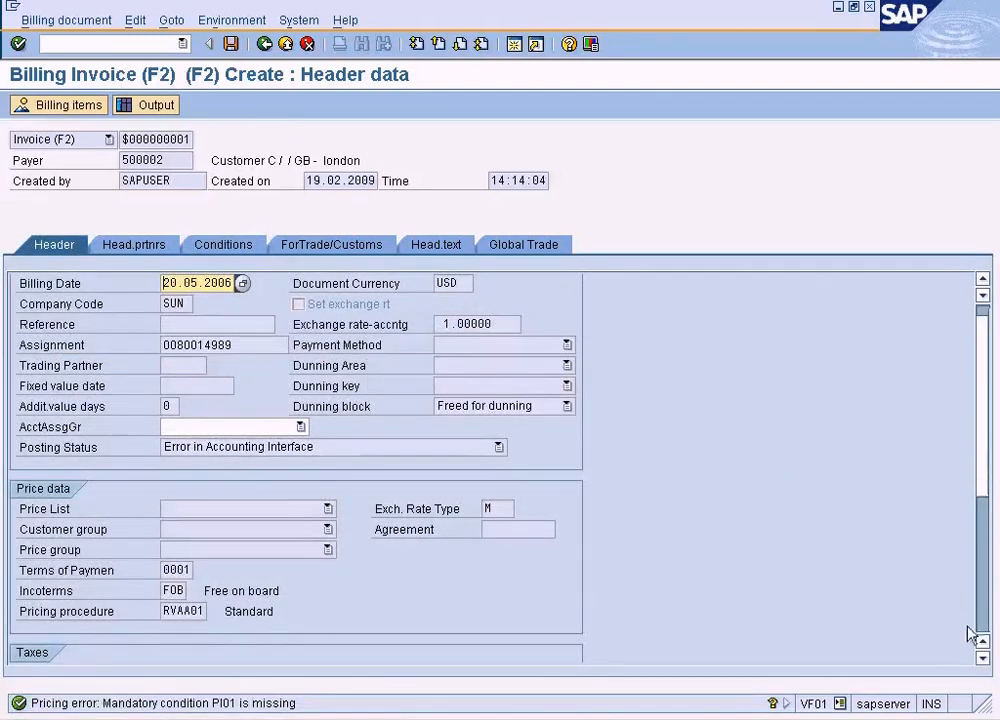
click(984, 617)
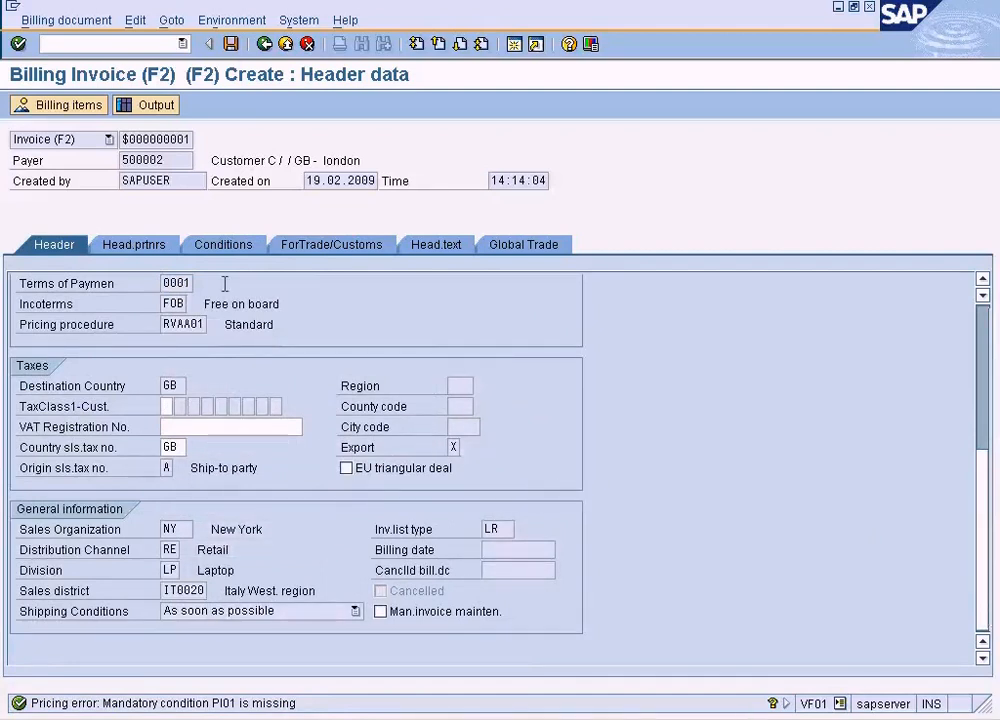
- Redisplay the header's pricing conditions and read the detailed explanation of the pricing message
click(226, 247)
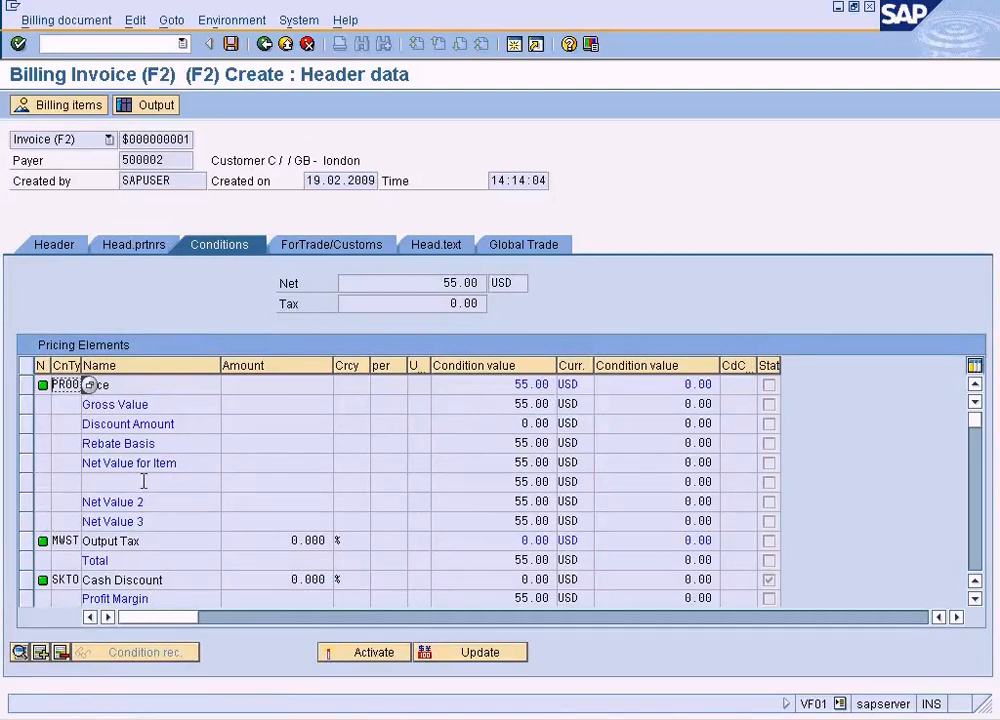
click(974, 543)
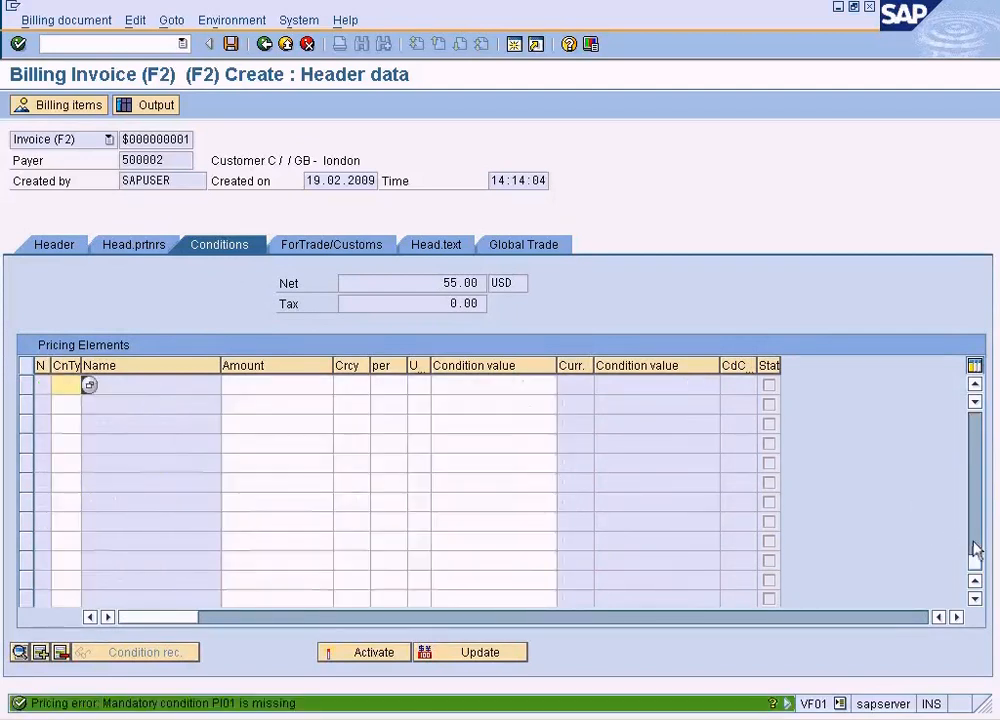
double_click(273, 705)
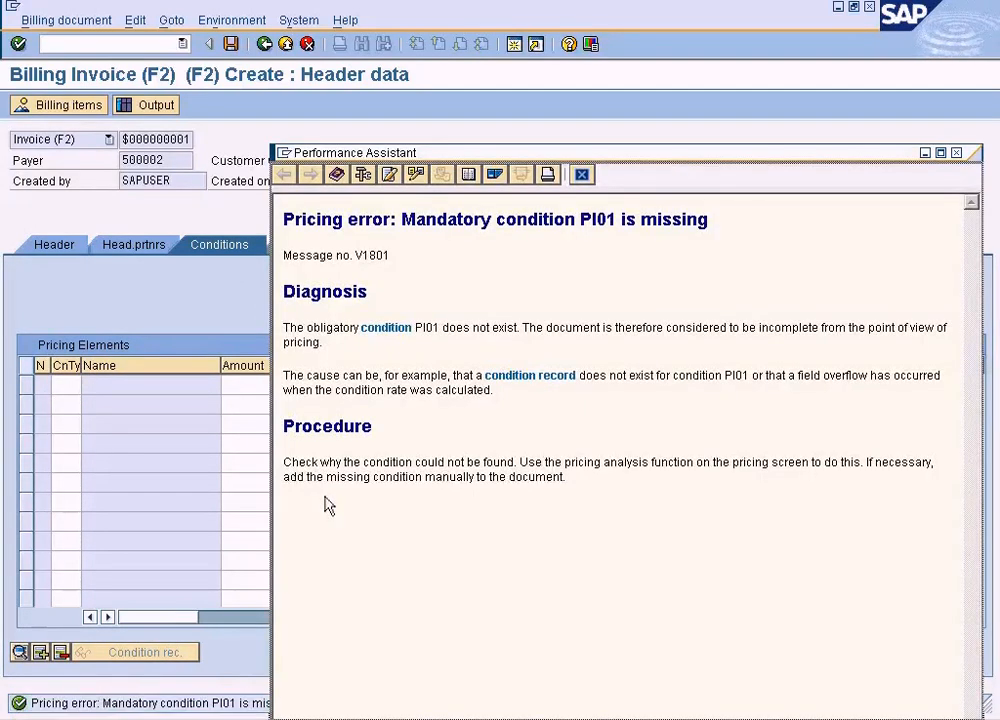
click(582, 176)
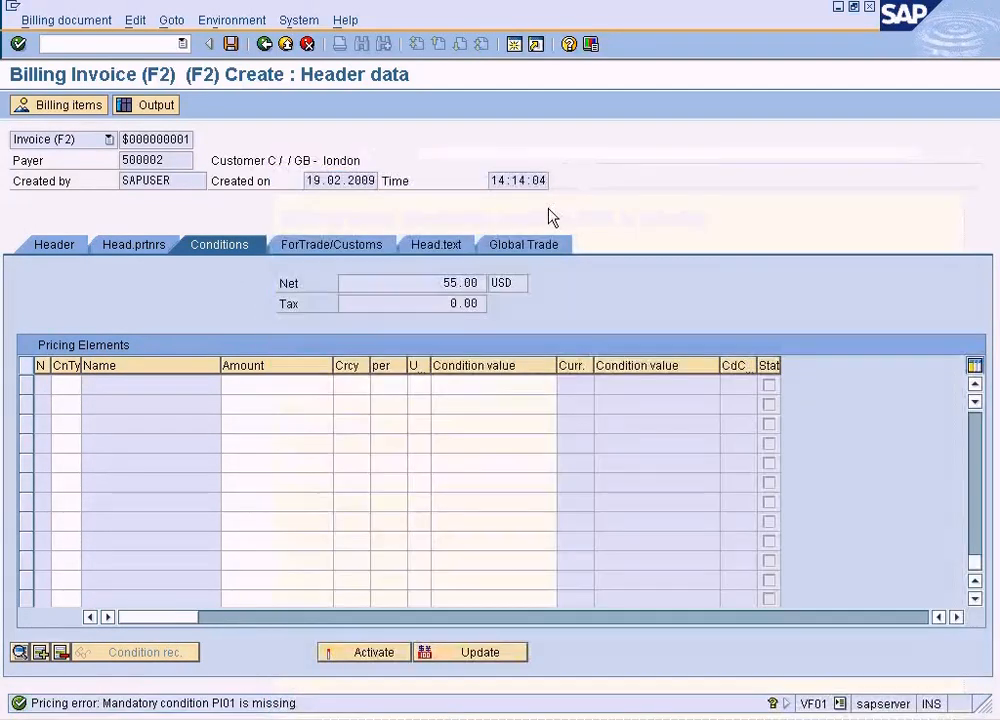
- Return to the initial billing document creation screen and set the pricing date to 19.02.2009
click(264, 47)
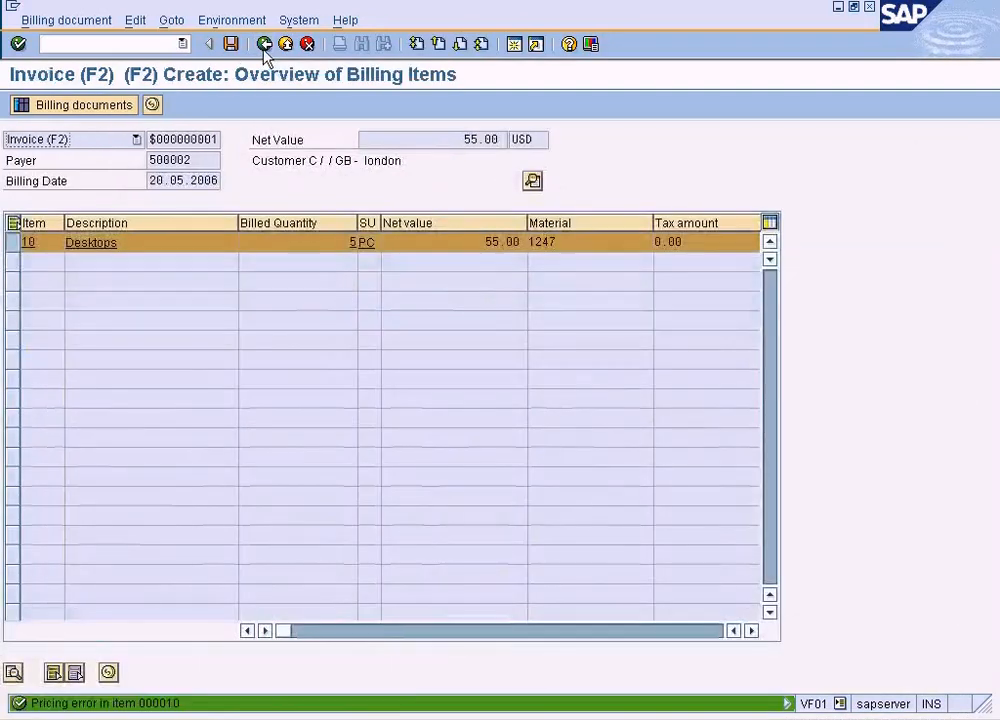
click(264, 45)
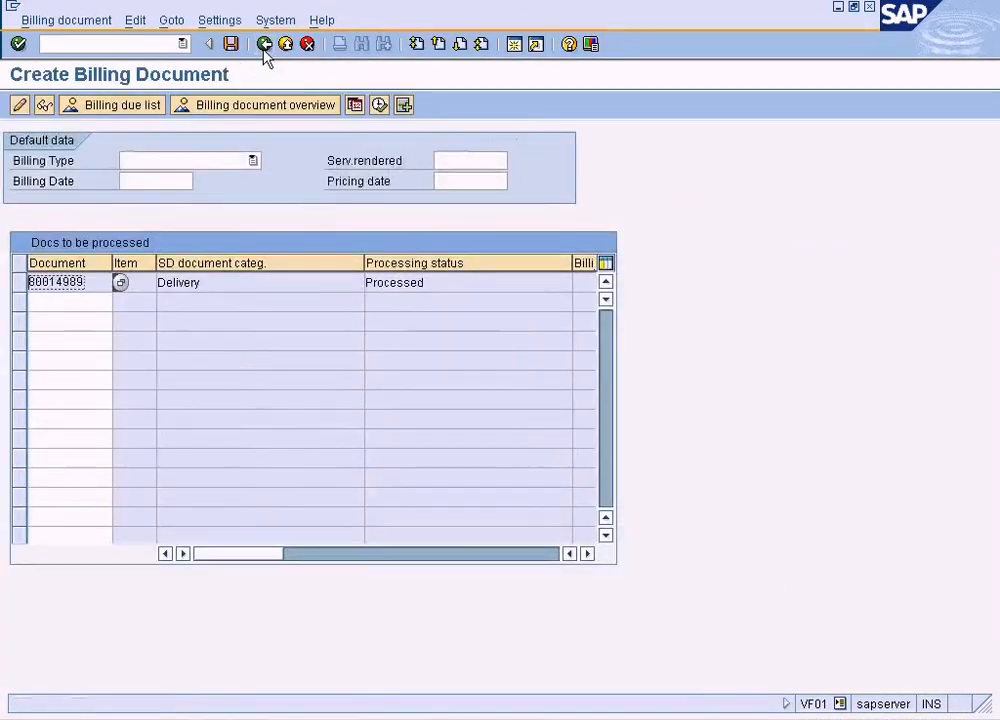
click(466, 181)
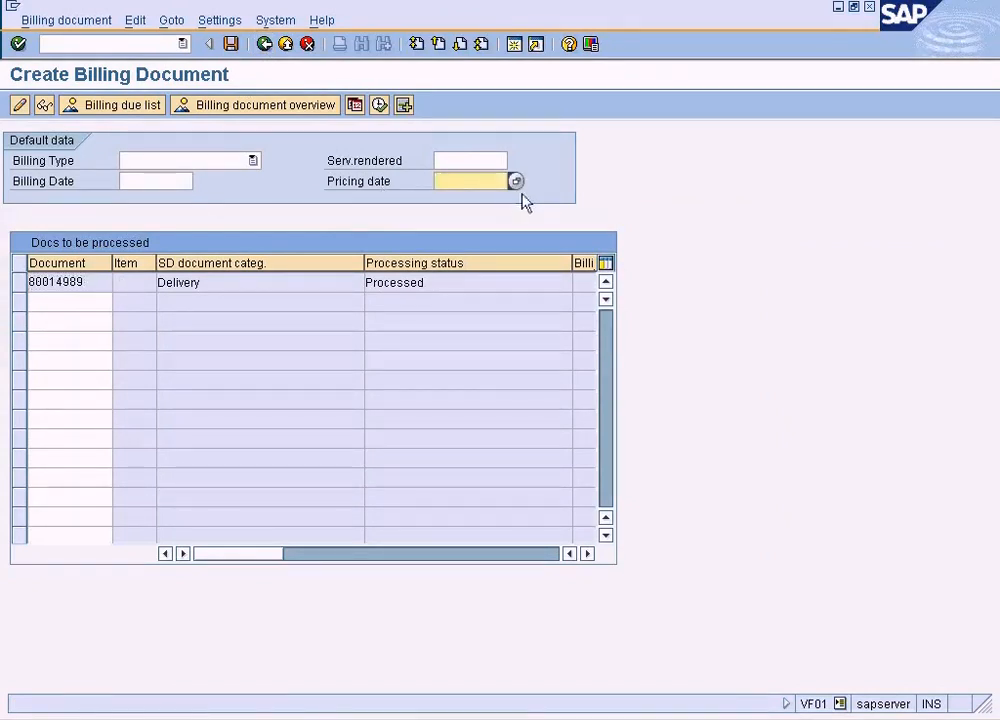
text(19.02.200)
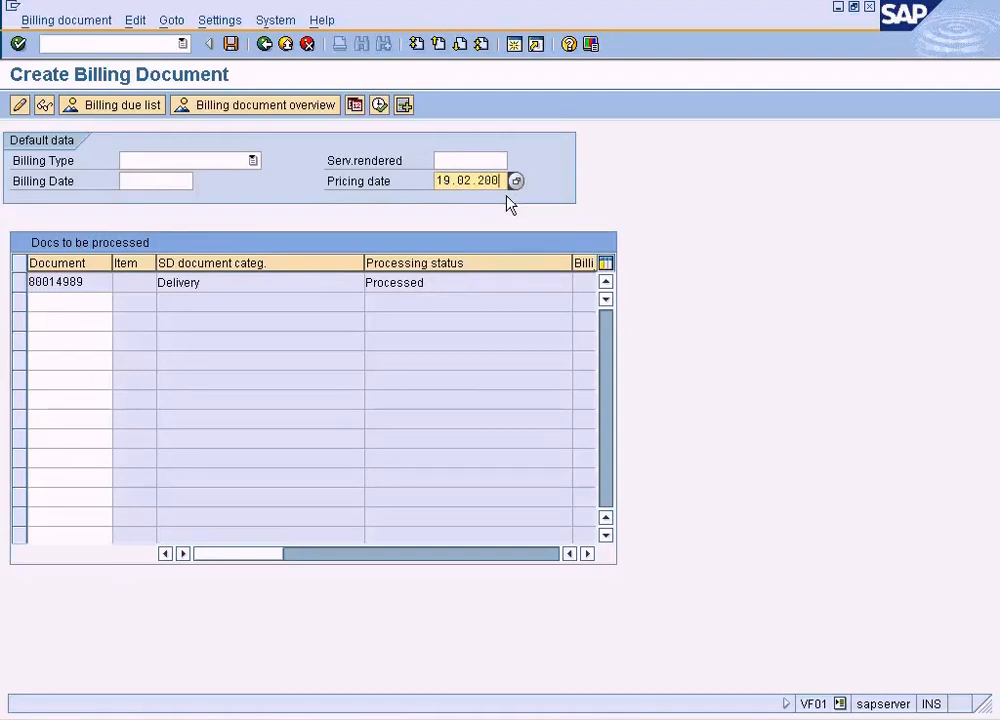
text(9)
- Open a second session and start displaying condition records by condition type from the Sales and Distribution master data
click(516, 52)
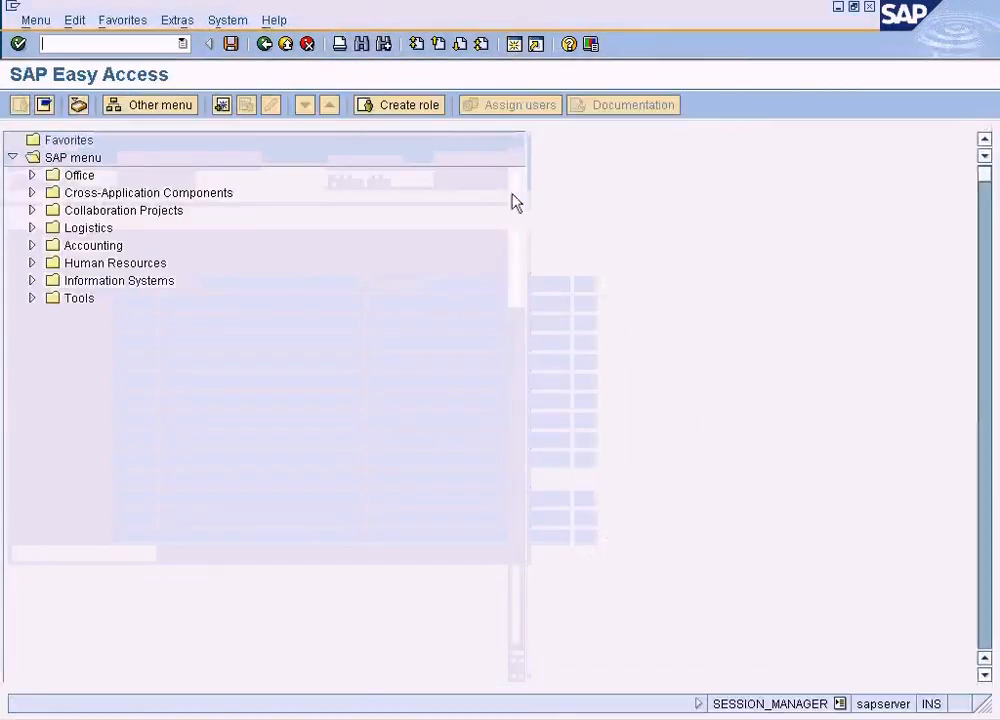
click(31, 228)
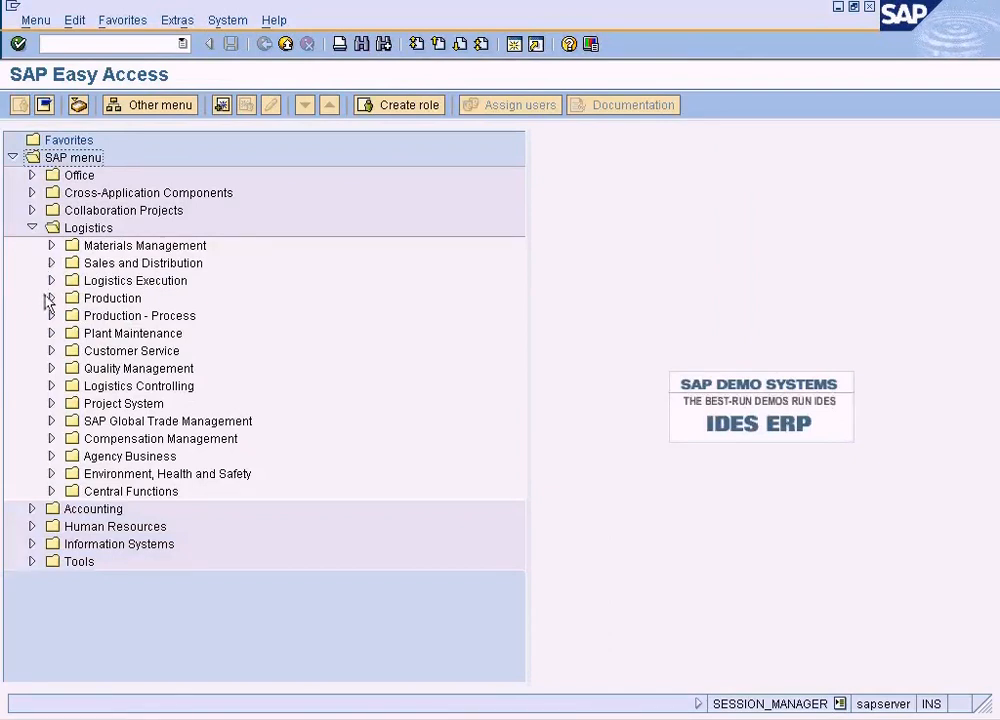
click(51, 263)
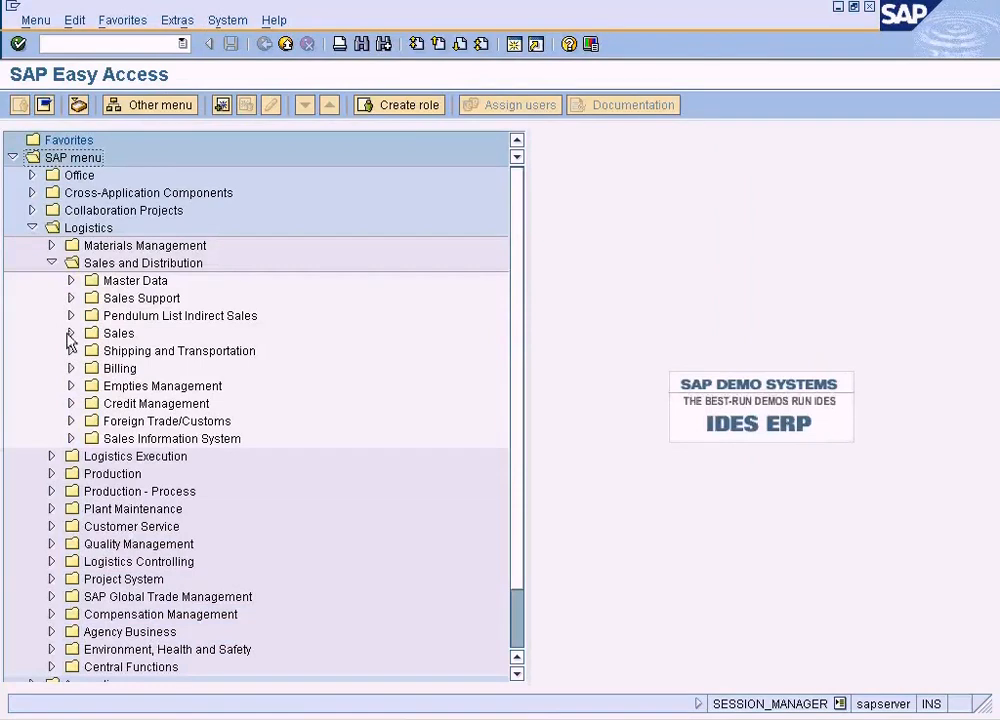
click(70, 333)
click(70, 333)
click(70, 280)
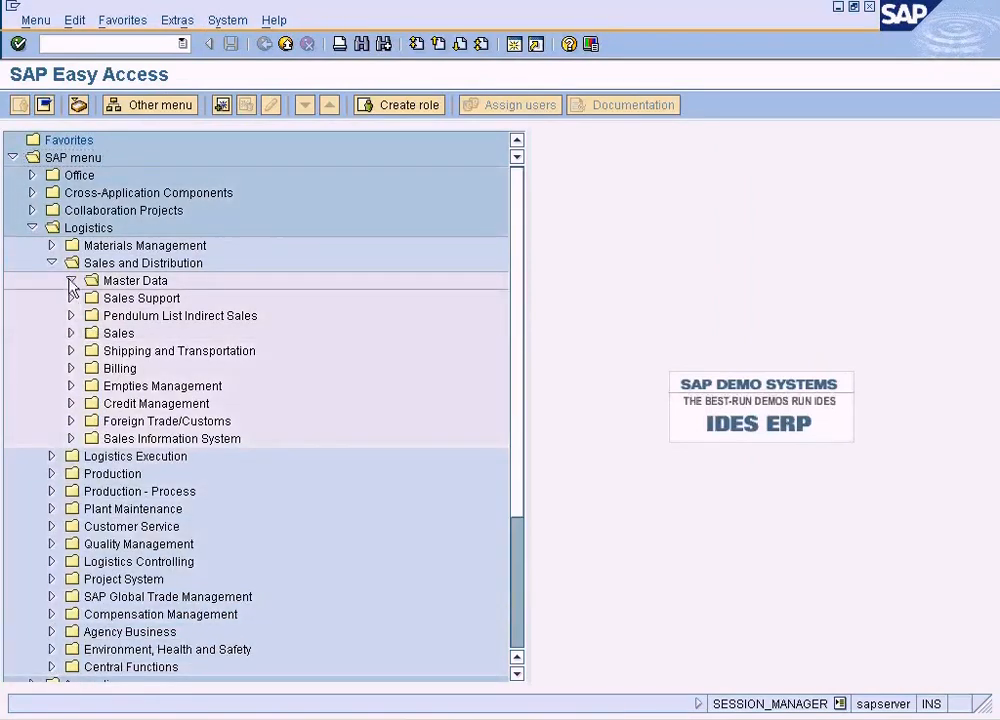
click(89, 334)
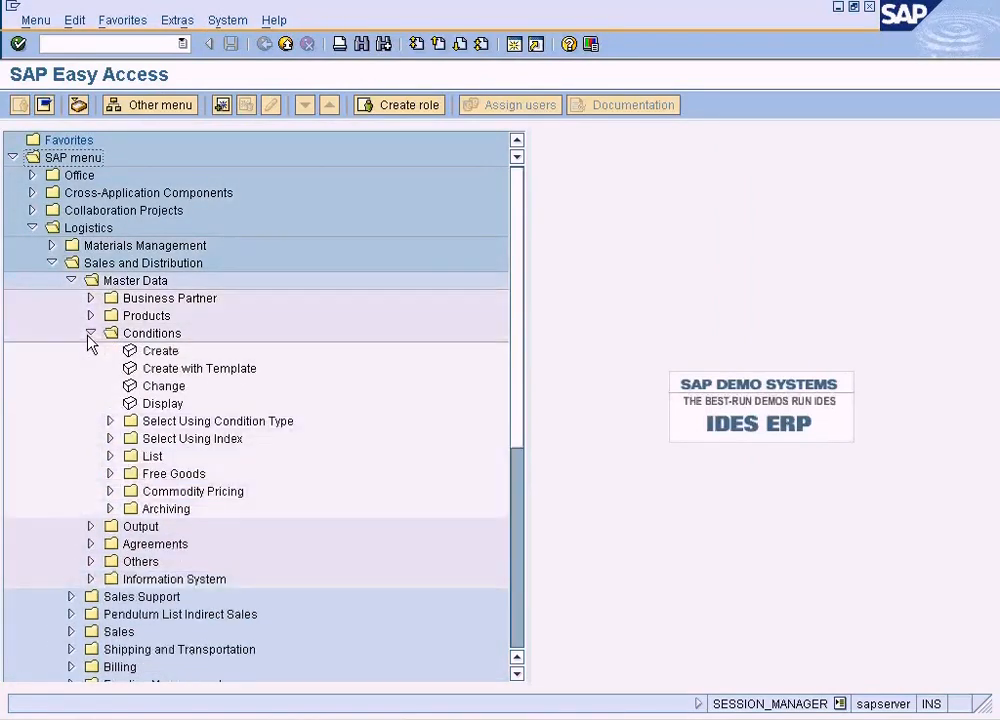
click(110, 421)
double_click(172, 490)
- Display the PI01 condition record for sales organization NY, plant DALL and material 1247, and check its valid-from date
double_click(155, 185)
text(PI01)
key(Return)
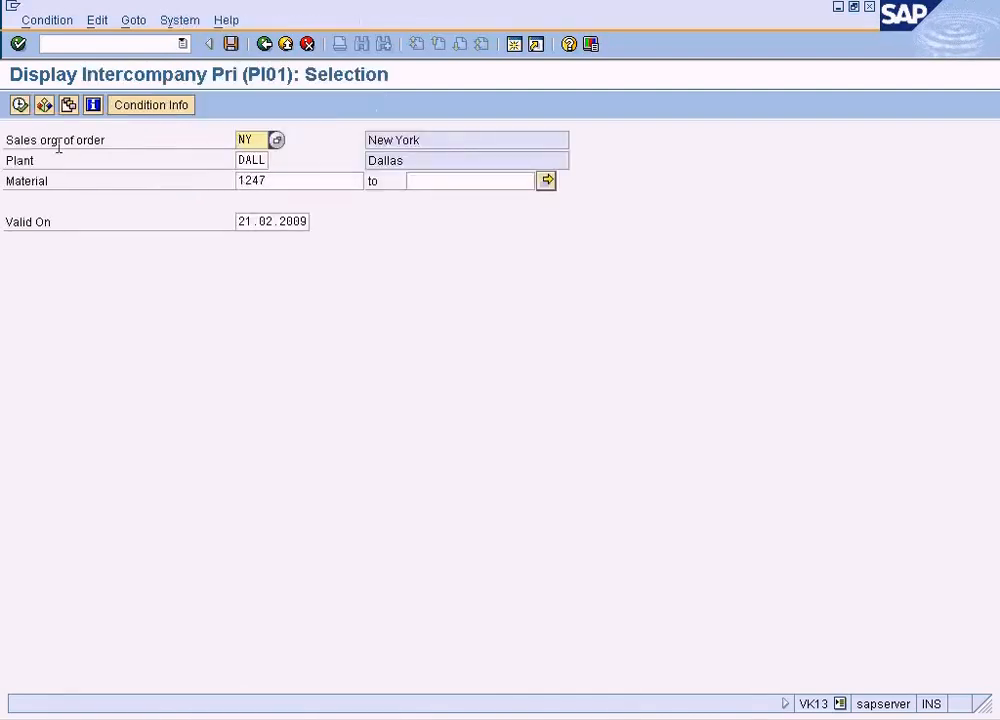
click(20, 105)
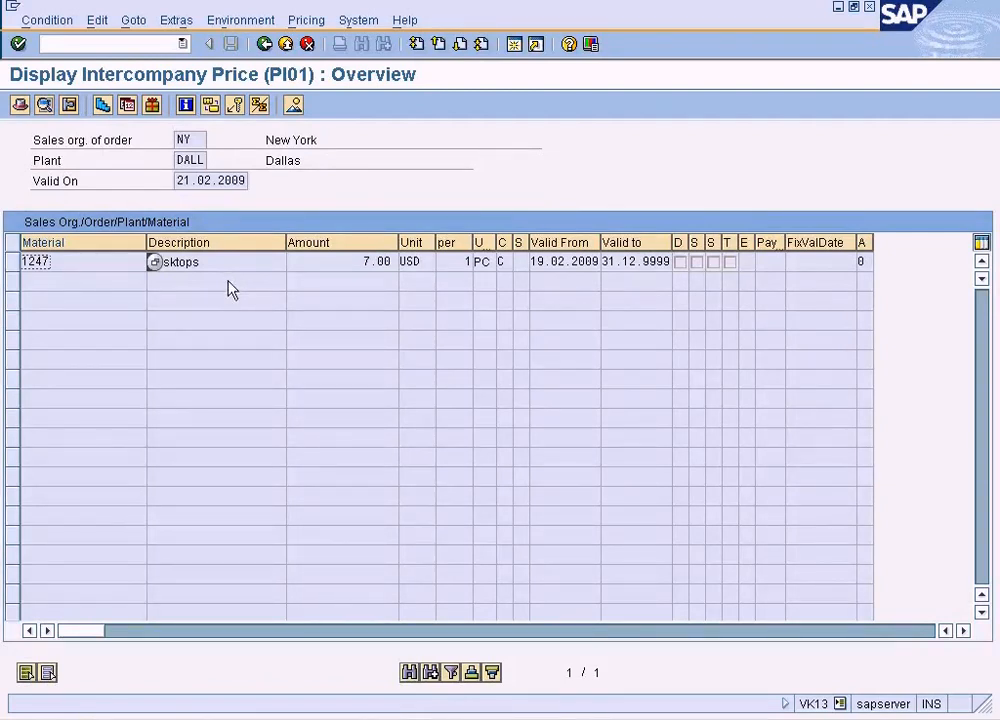
click(575, 264)
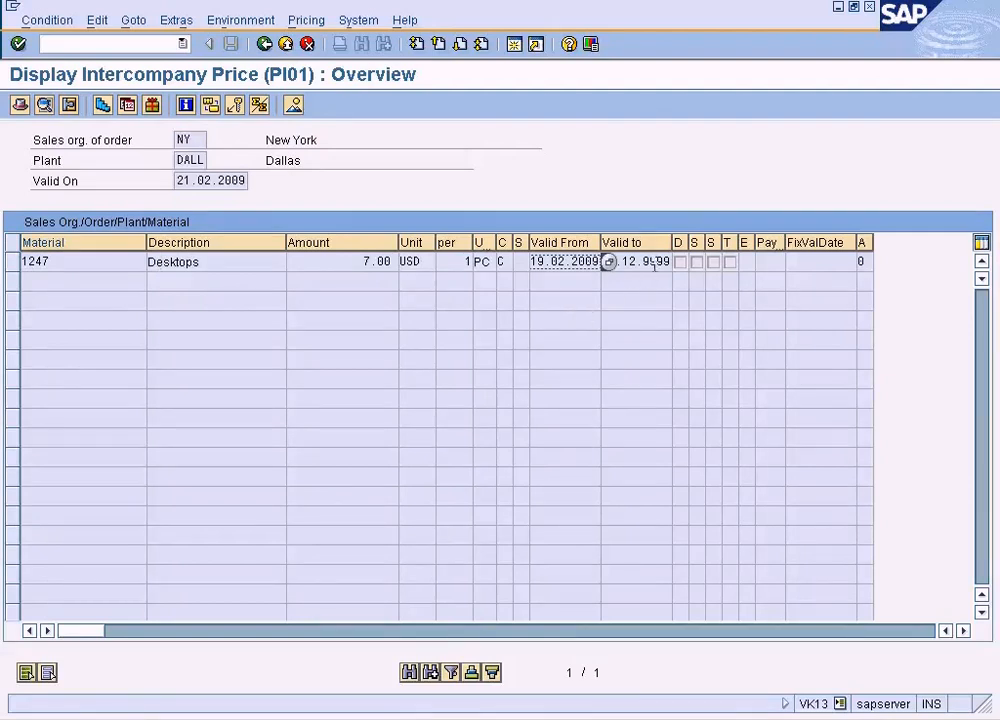
- Switch back to the VF01 session and set the billing date to 19.02.2009, matching the pricing date
key(Tab)
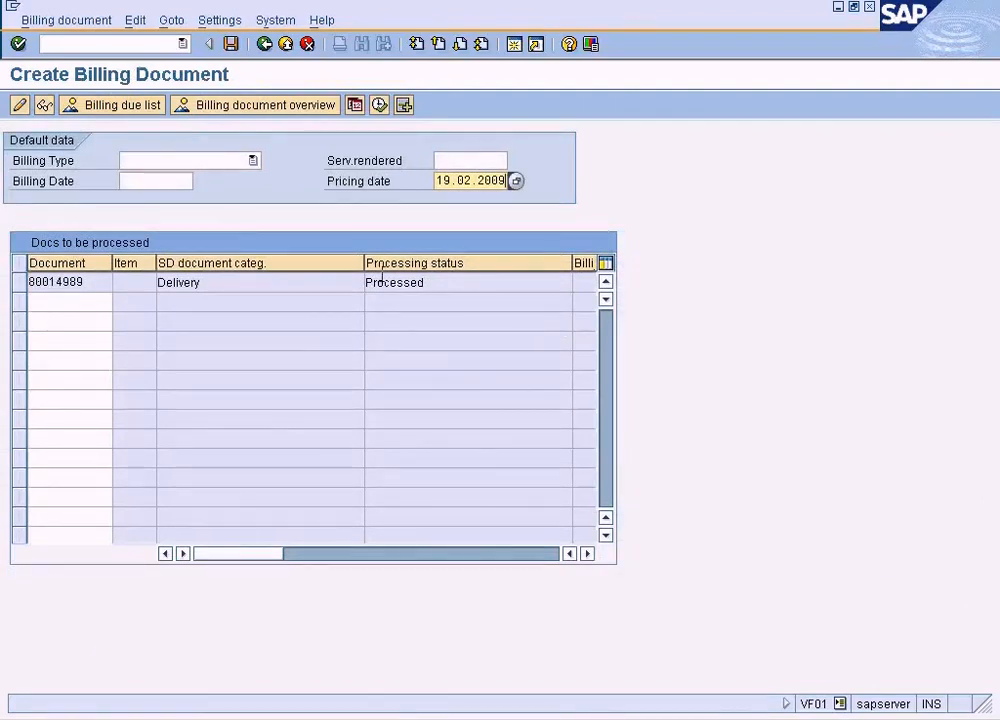
click(181, 181)
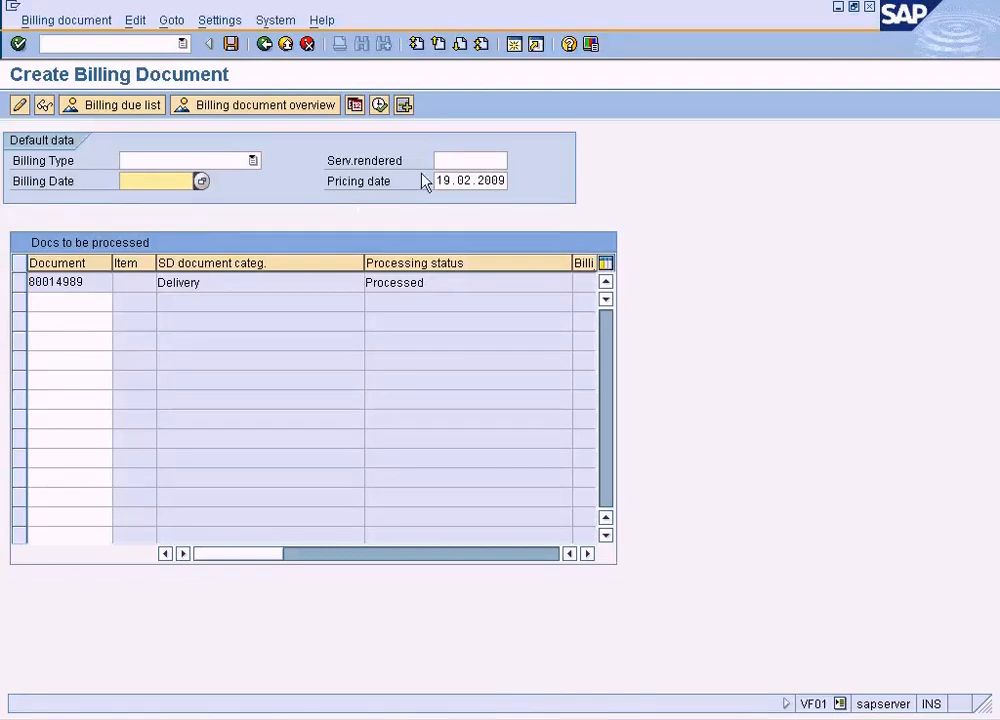
drag(438, 180, 567, 164)
key(ctrl+c)
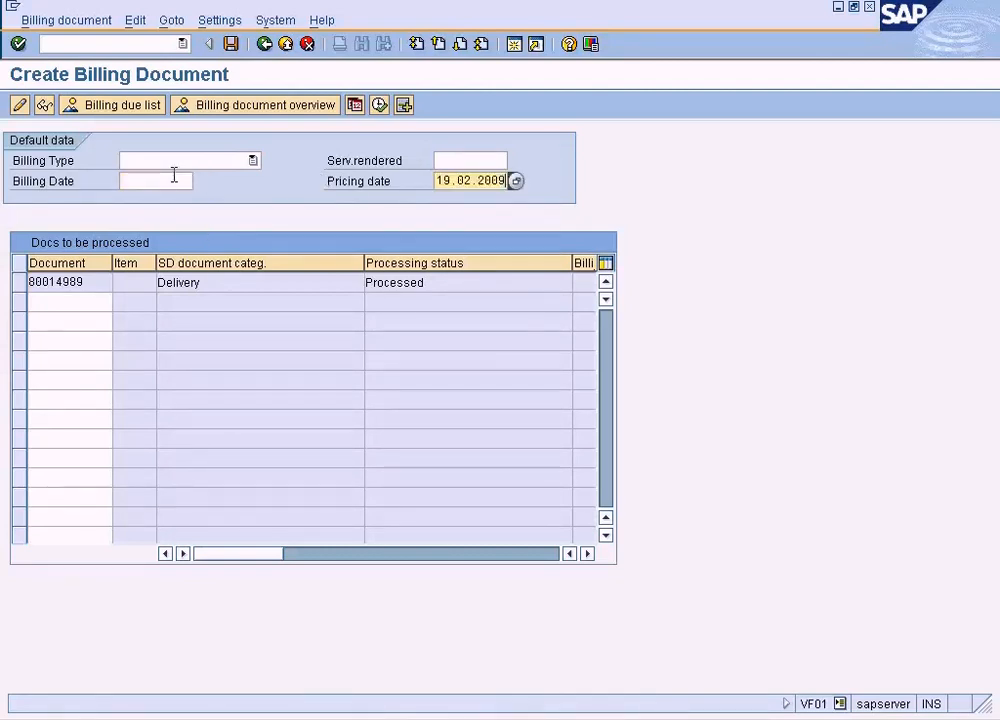
click(174, 178)
key(ctrl+v)
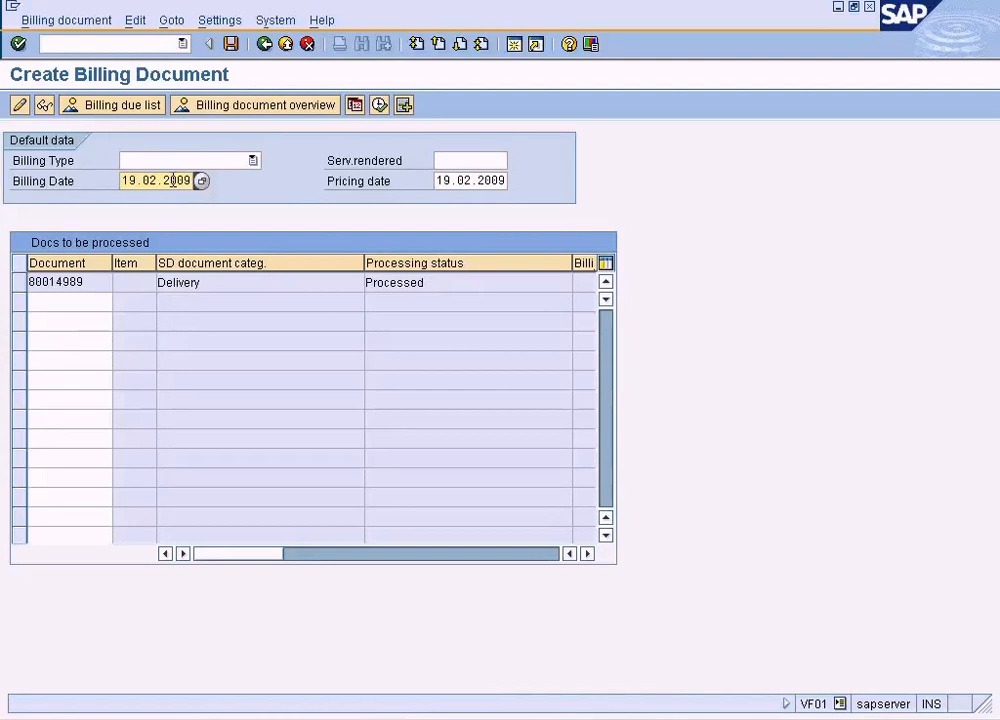
key(Return)
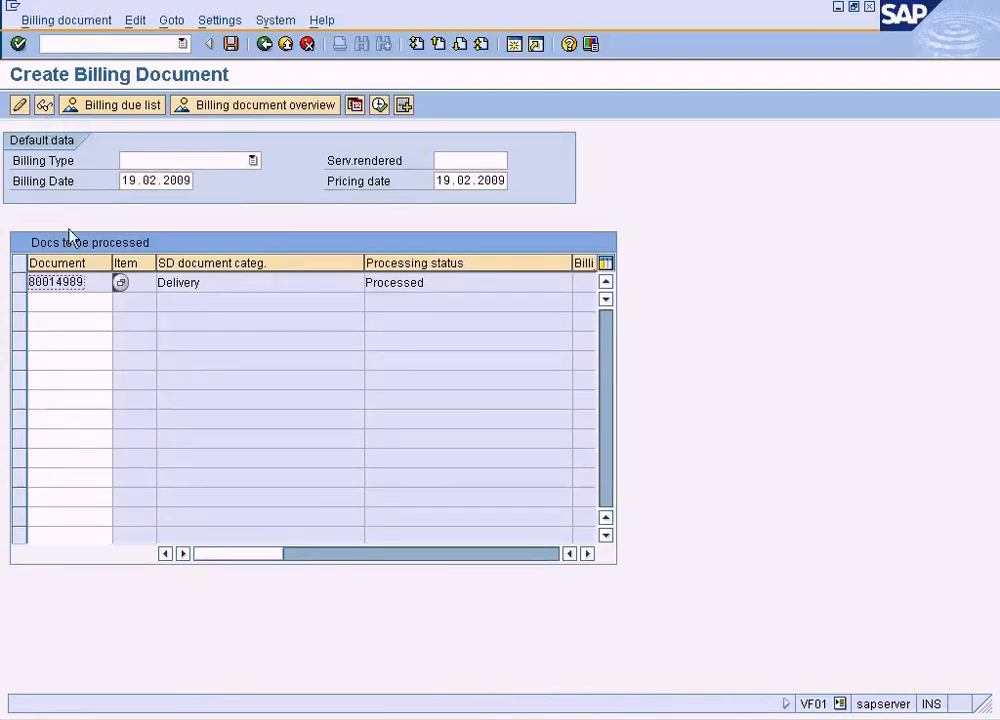
- Create the billing document from the listed delivery and display the pricing conditions of item 10
click(25, 282)
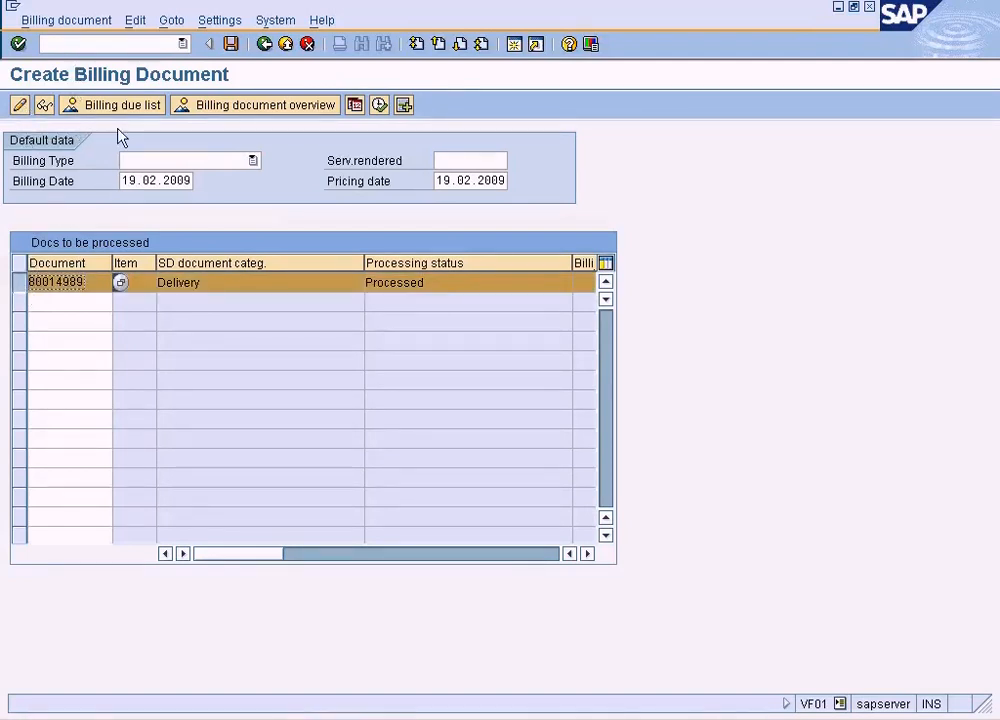
click(118, 130)
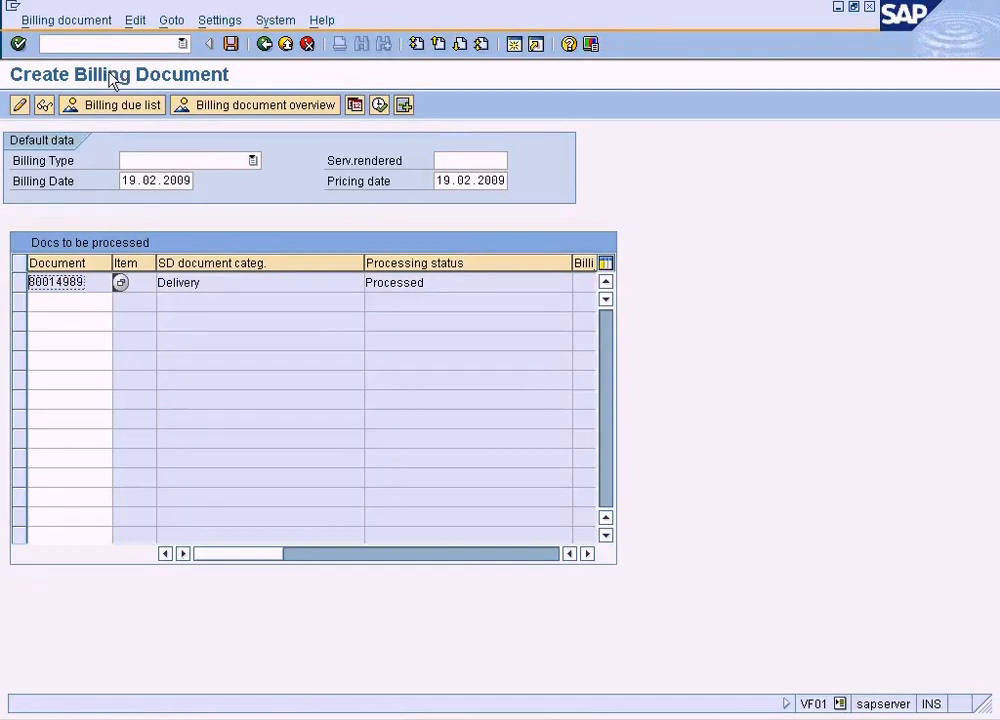
click(379, 105)
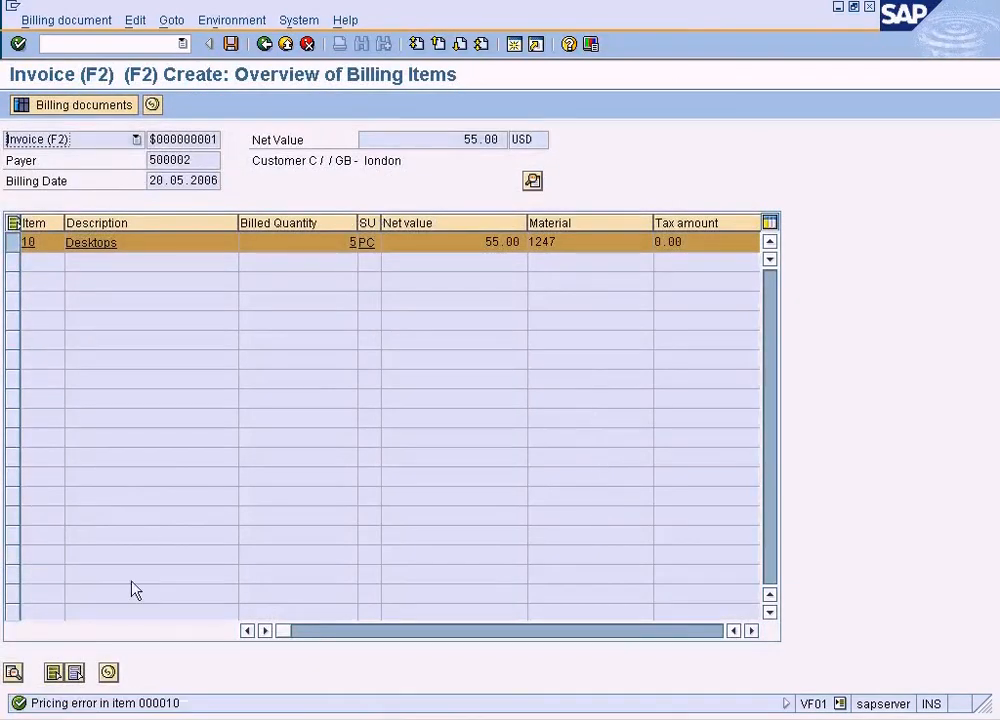
click(108, 672)
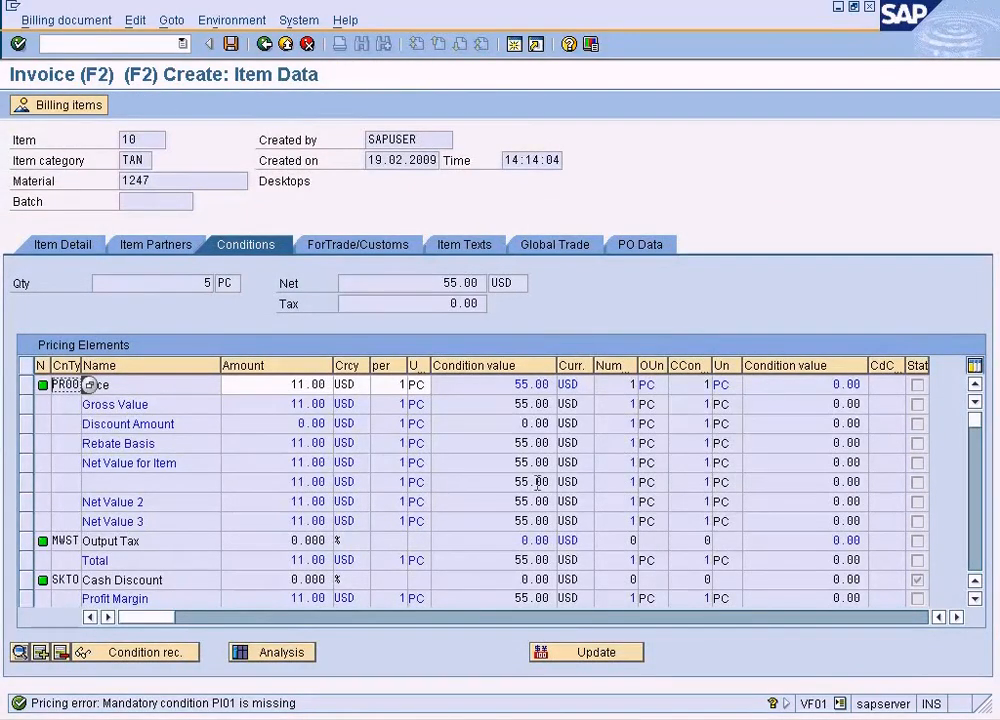
- Add condition type PI01 with an amount of 7 to the pricing elements of item 10
click(975, 598)
click(975, 598)
click(975, 598)
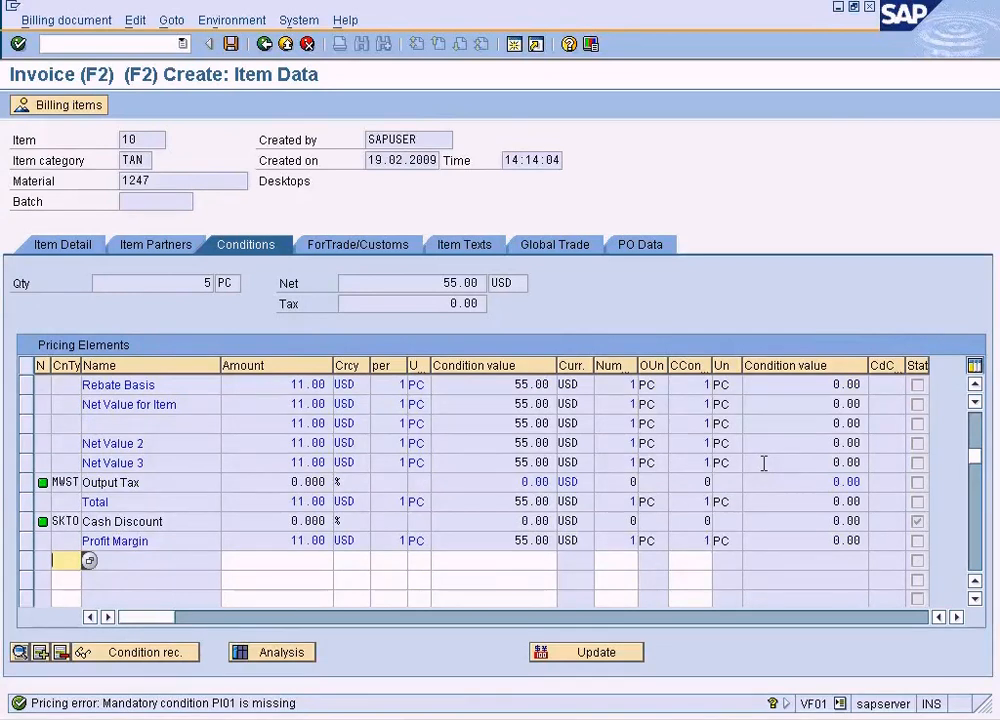
click(88, 561)
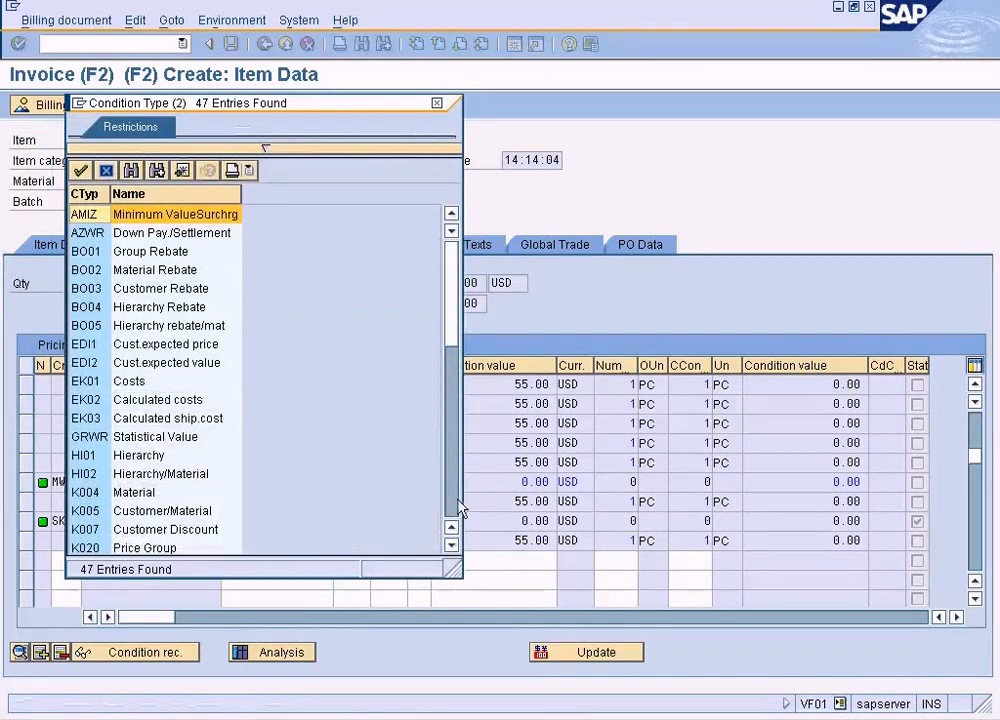
click(454, 505)
double_click(200, 474)
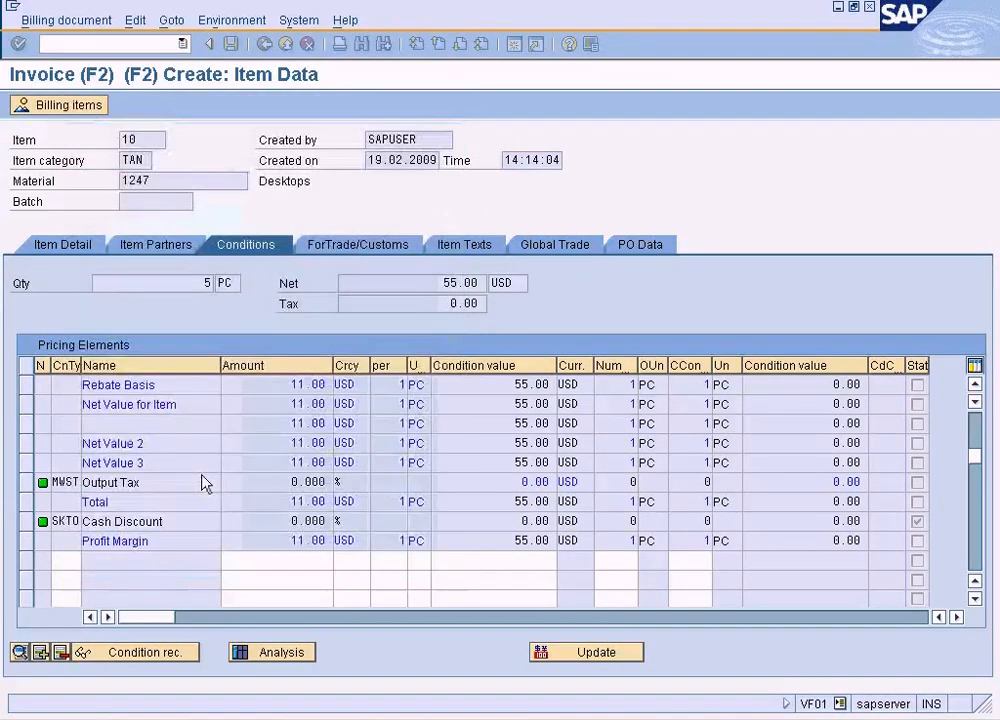
click(302, 558)
text(7)
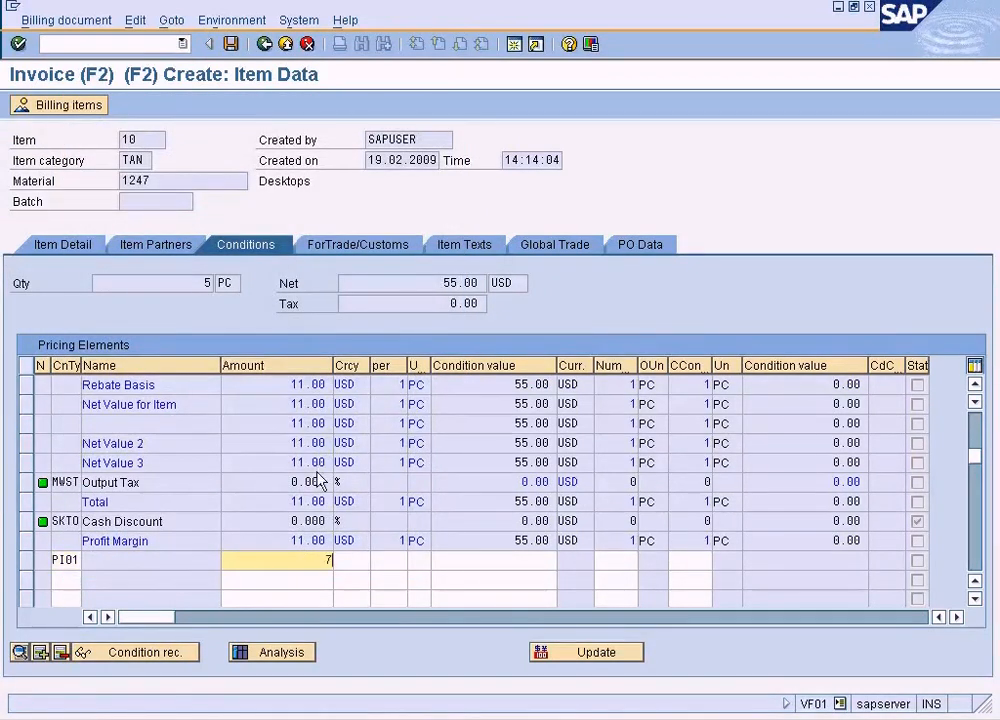
key(Return)
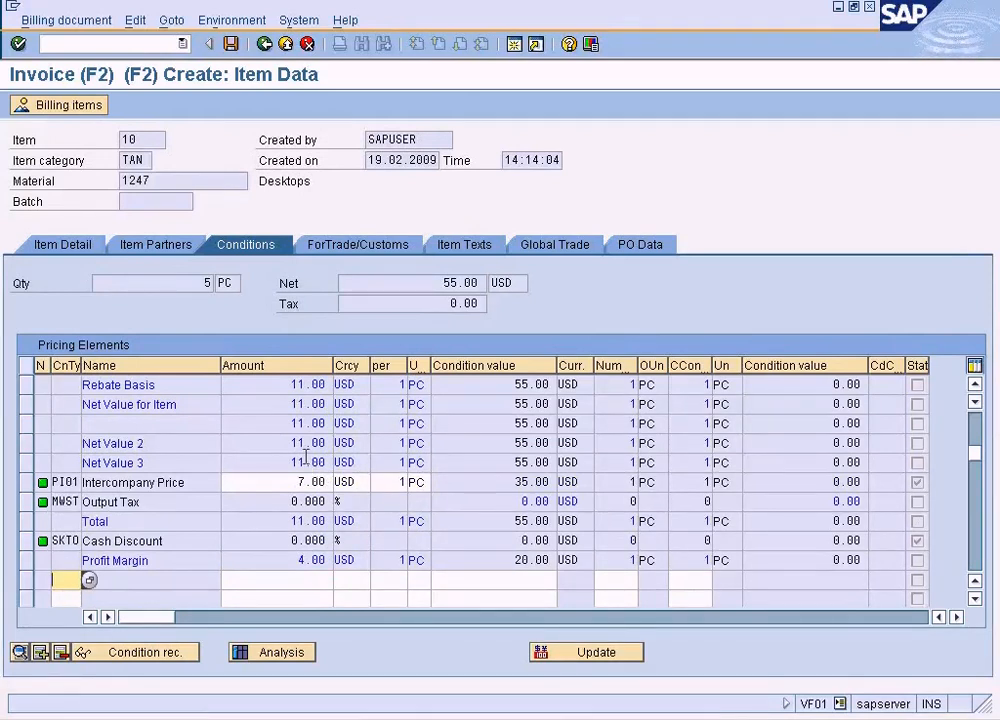
click(84, 22)
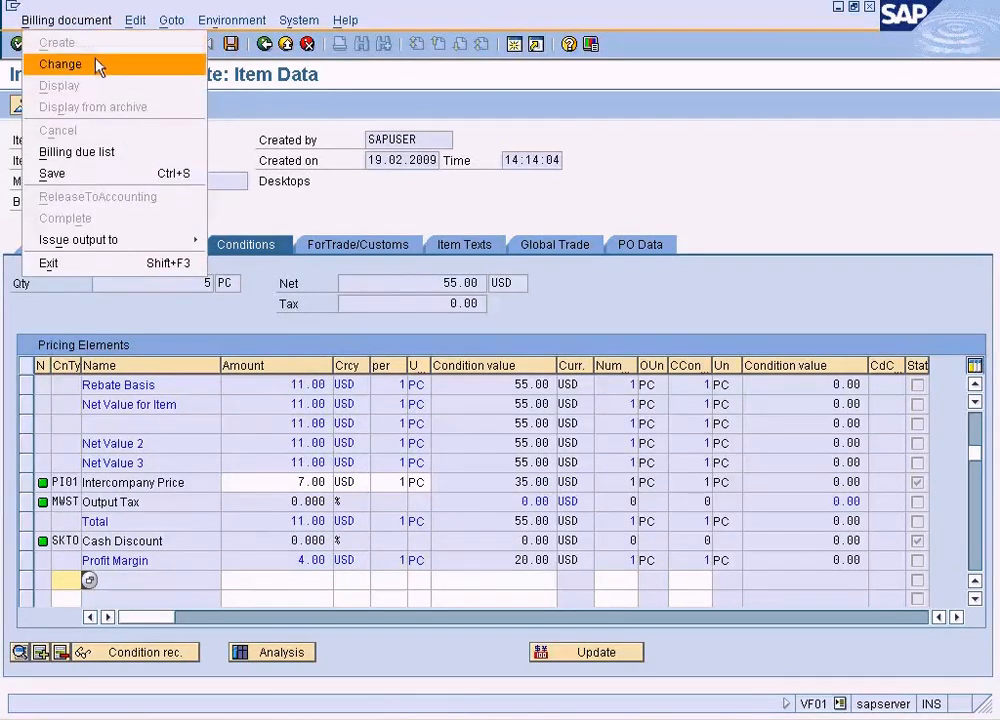
click(661, 165)
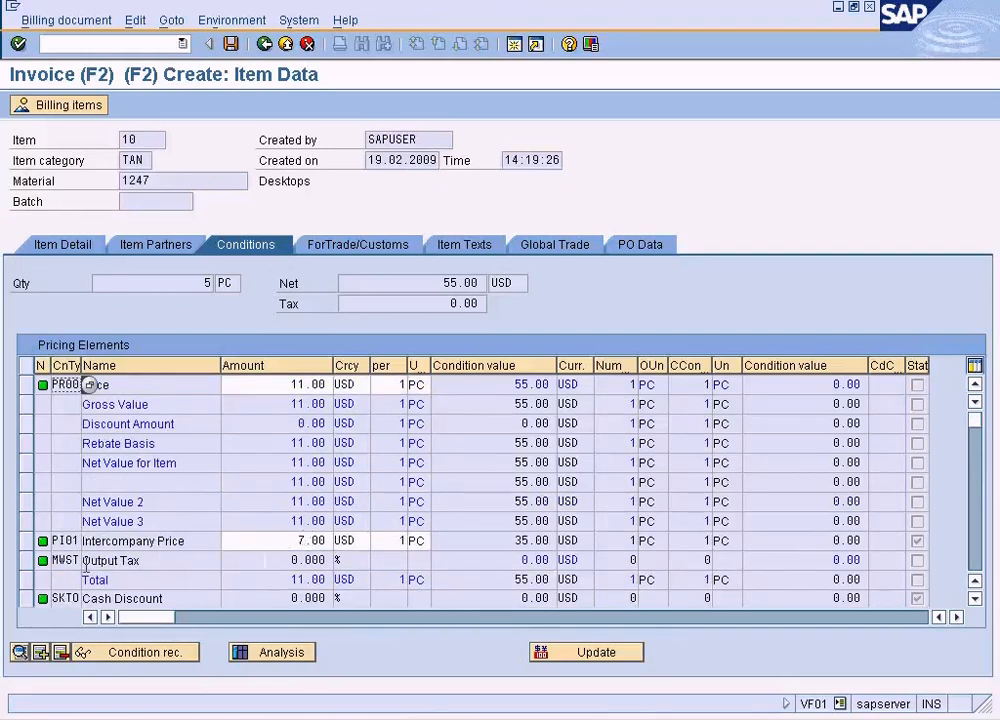
- Run the pricing analysis for the item and examine access 10 of condition type PI01, including its pricing date
click(27, 541)
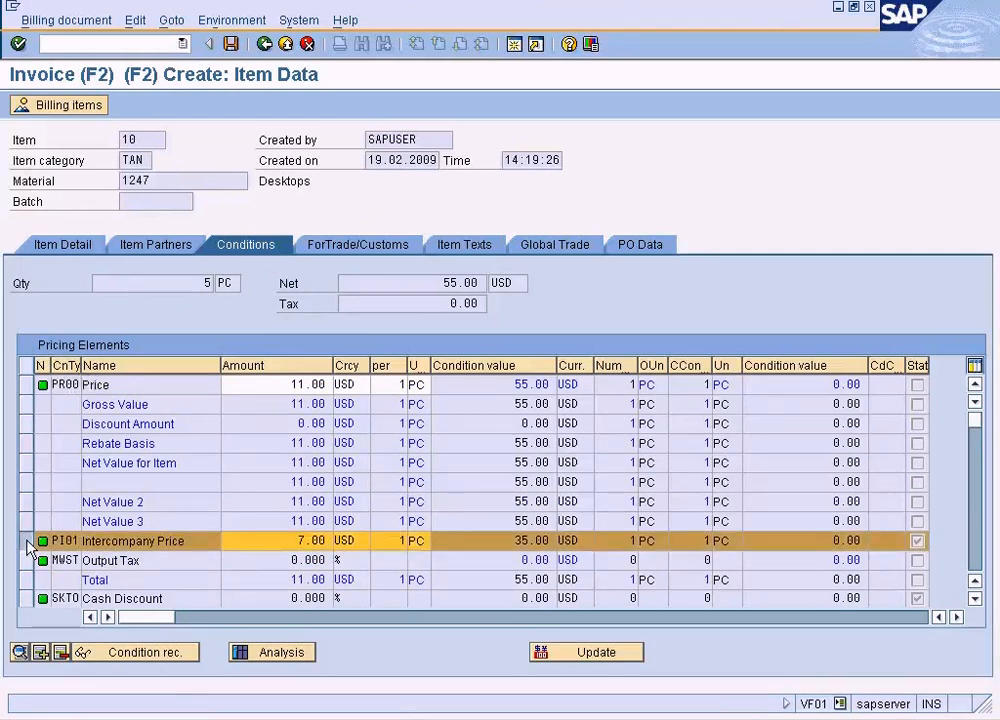
click(272, 652)
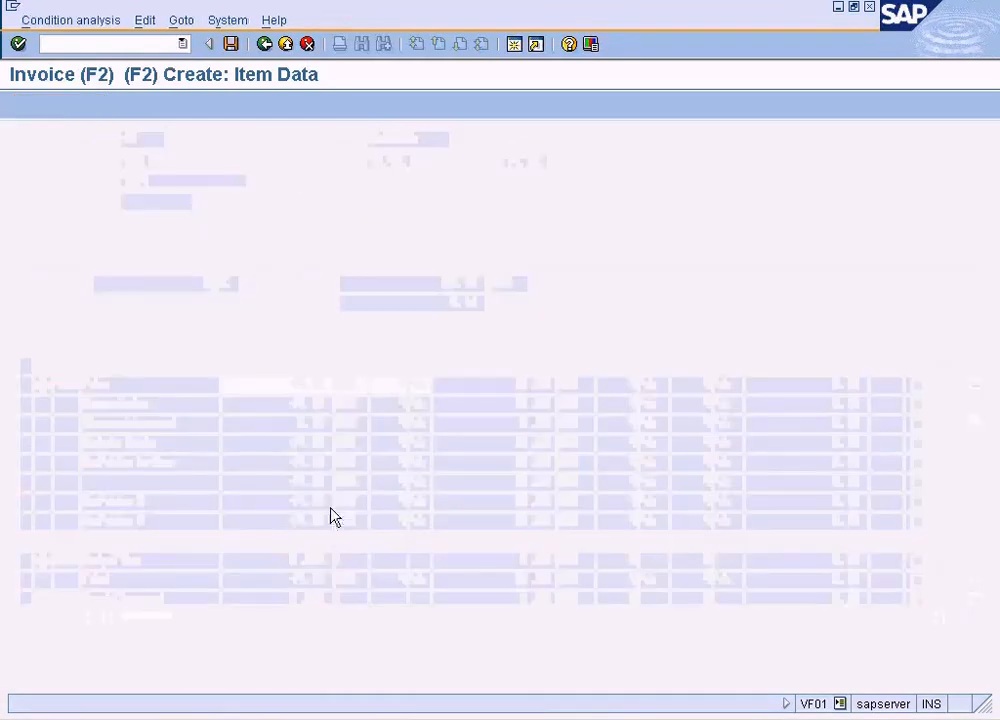
click(319, 593)
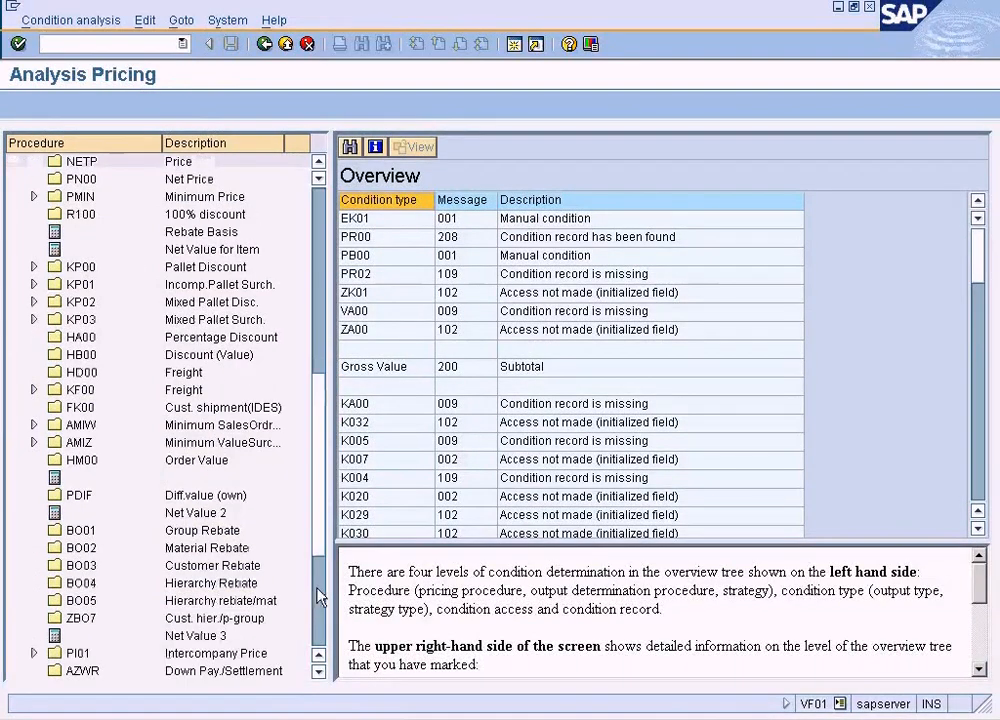
click(318, 620)
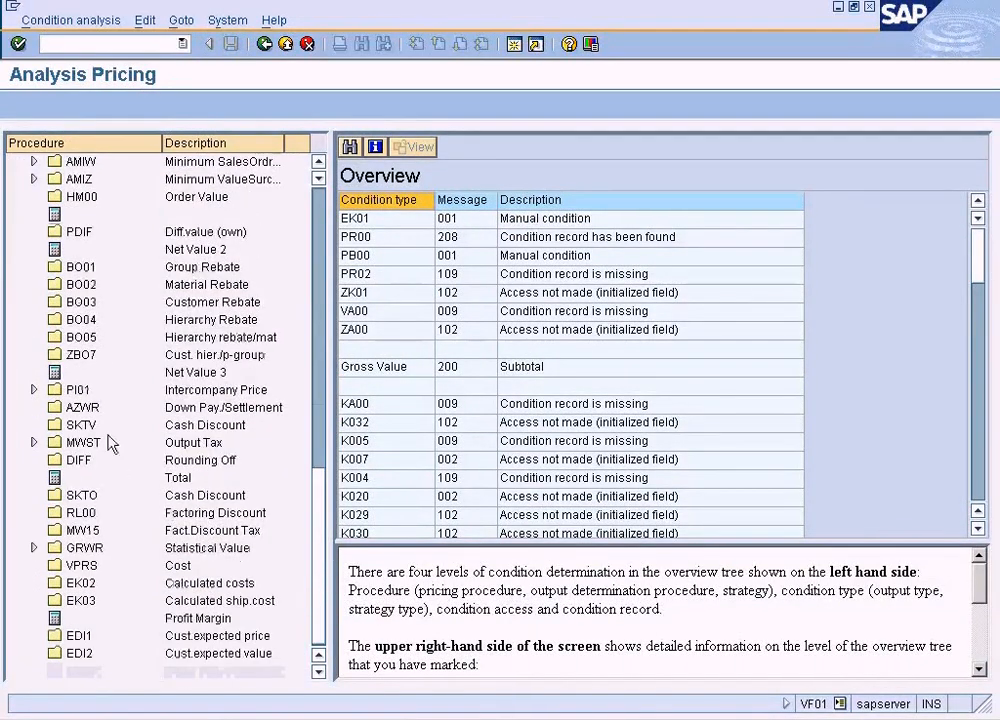
click(34, 389)
click(77, 390)
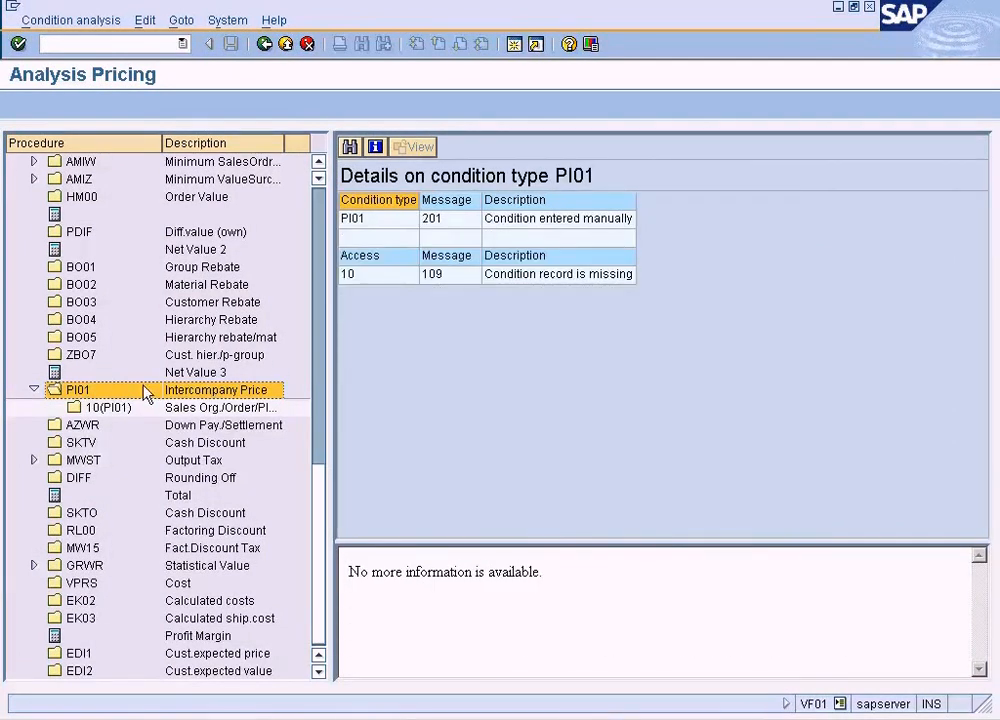
click(128, 407)
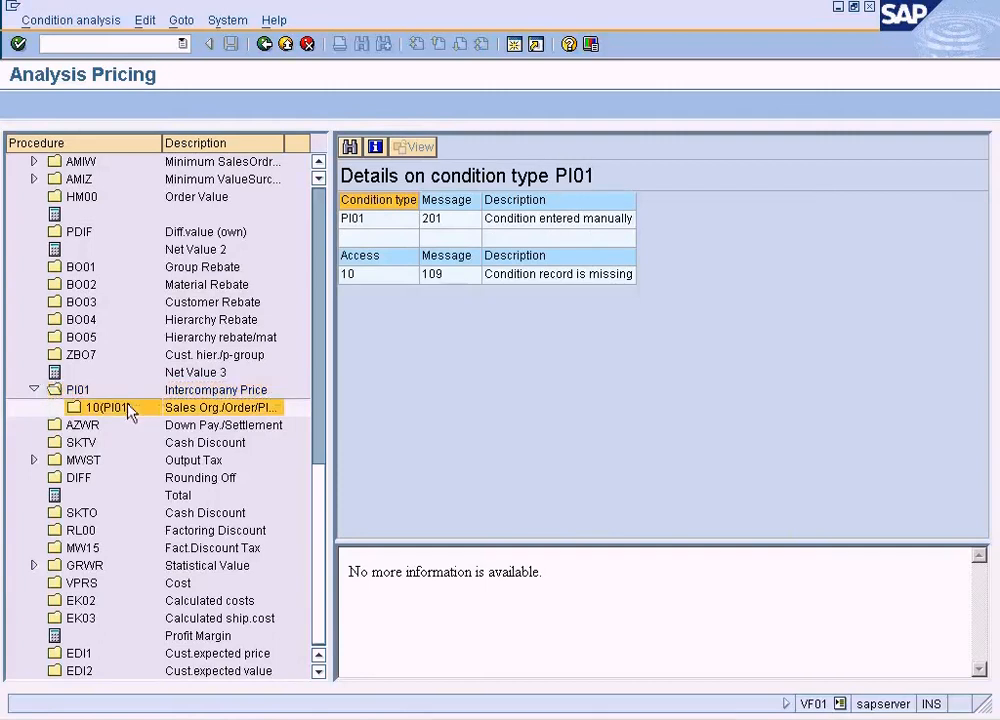
click(607, 369)
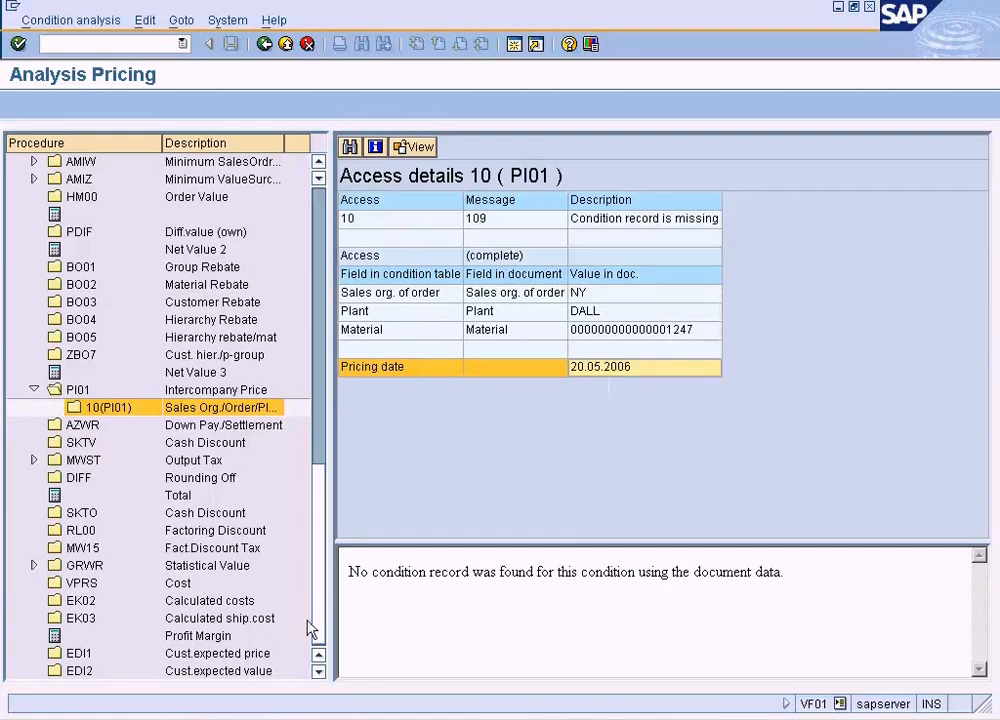
- Compare the validity dates and amount of the displayed PI01 condition record with the pricing date in the VF01 pricing analysis
click(212, 719)
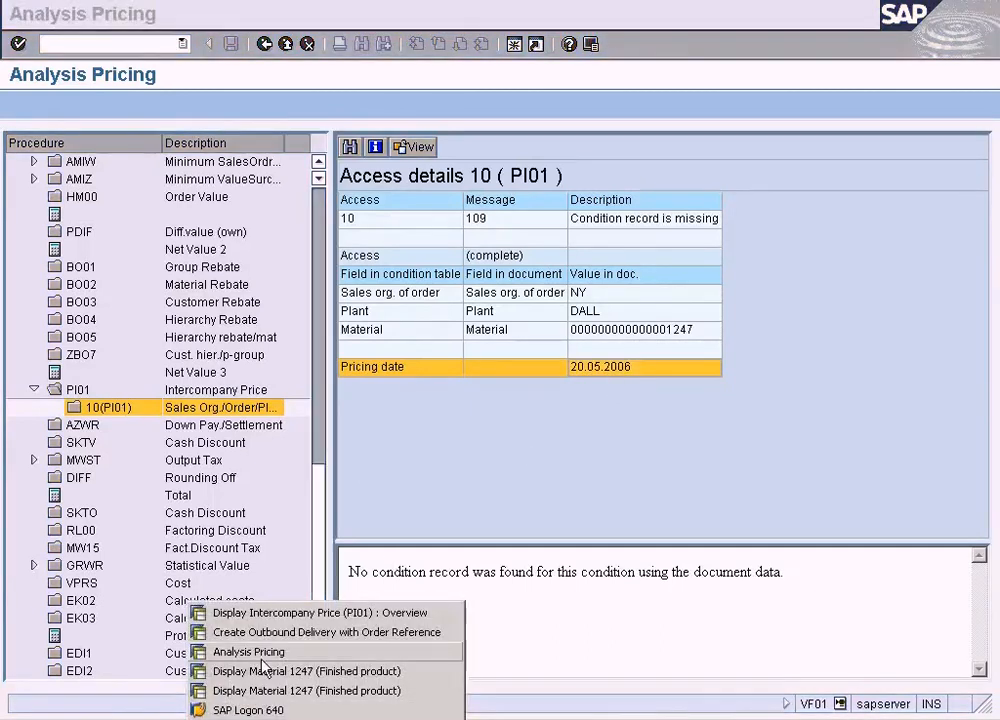
click(290, 614)
click(568, 262)
click(637, 262)
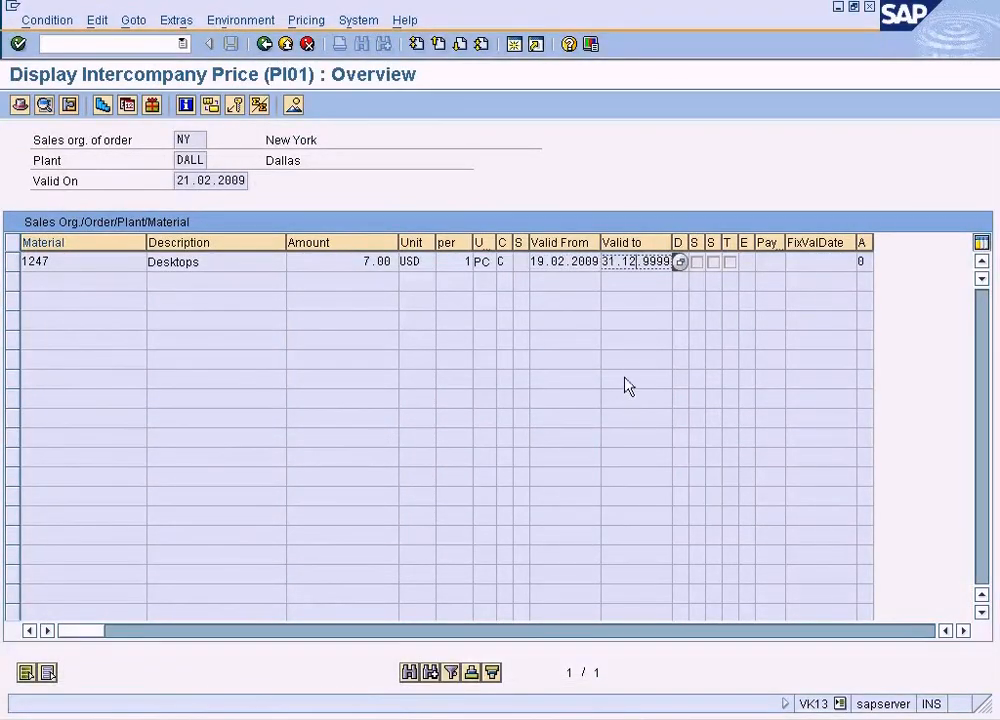
double_click(651, 263)
click(584, 263)
key(F3)
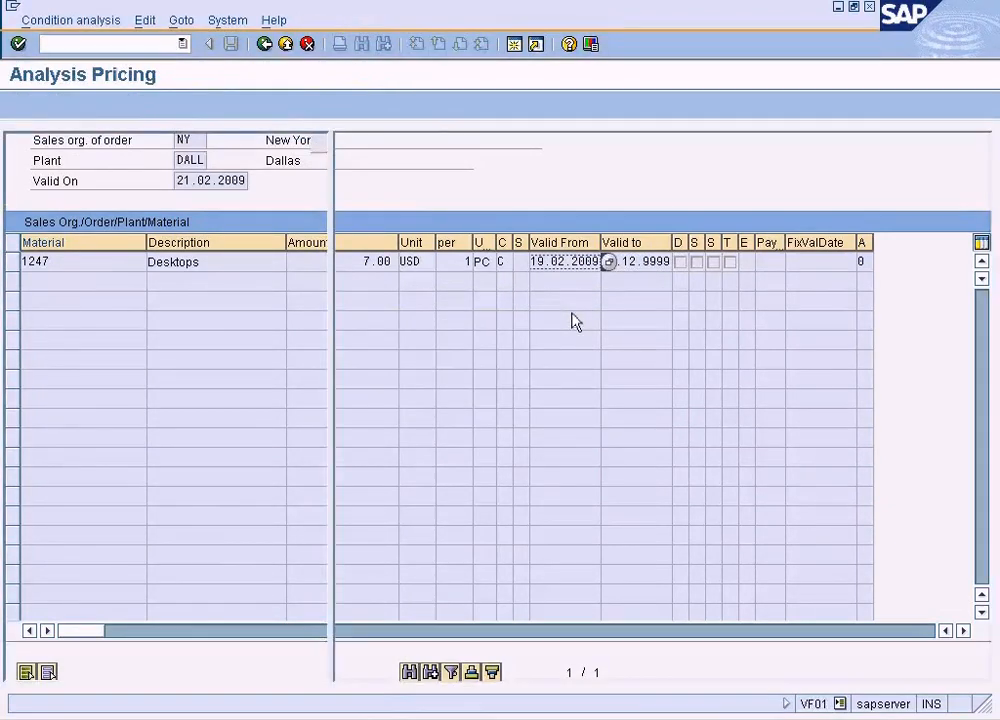
key(alt+Tab)
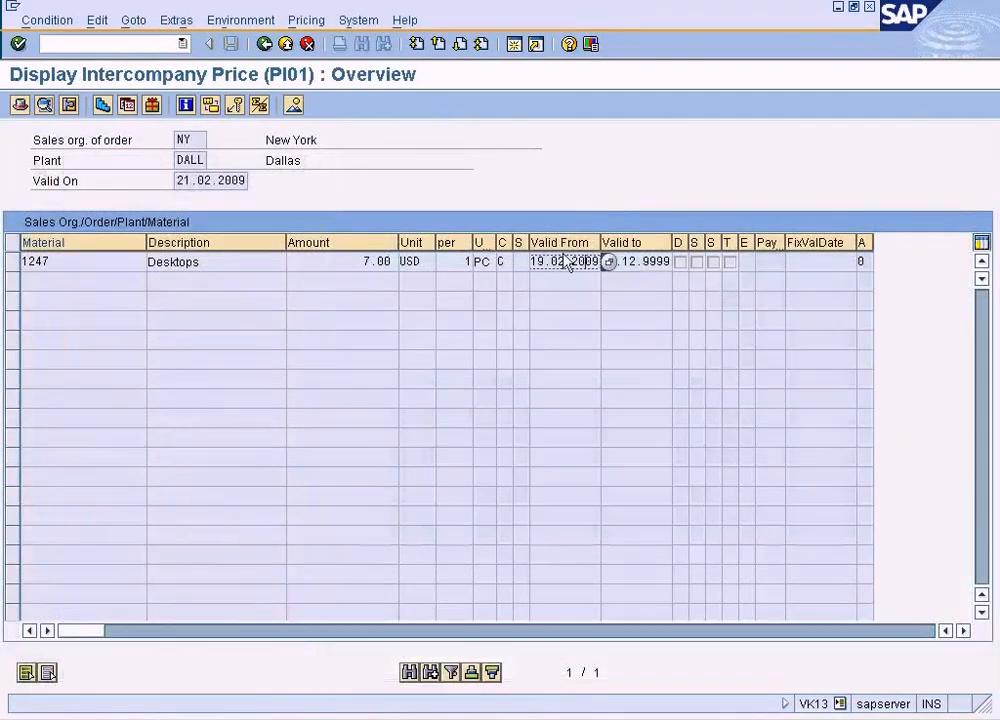
drag(361, 262, 425, 251)
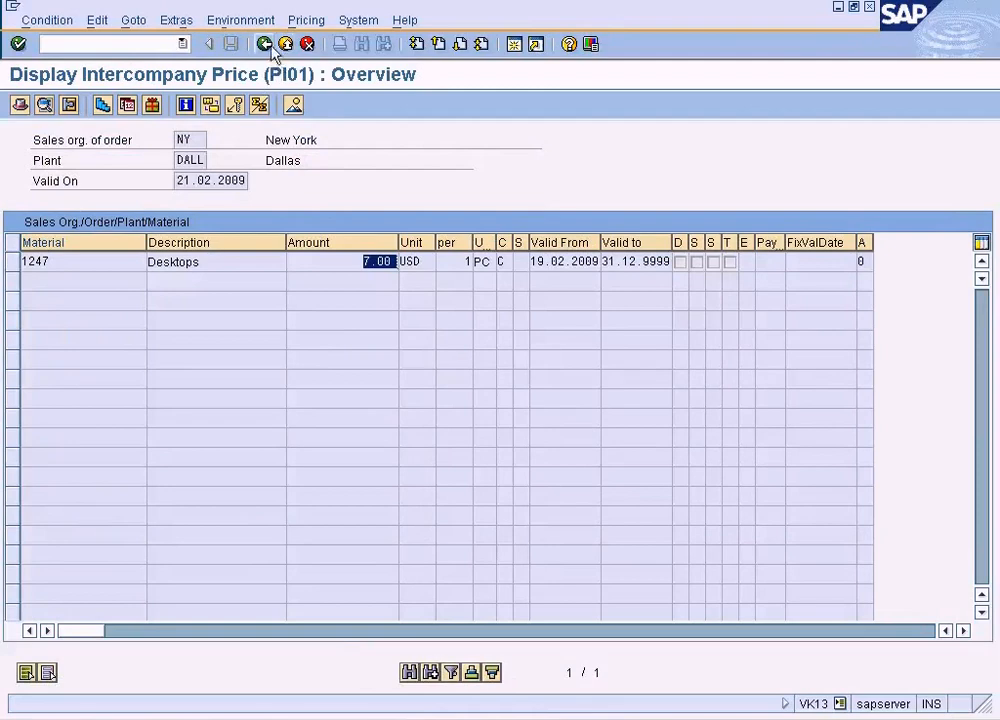
key(alt+Tab)
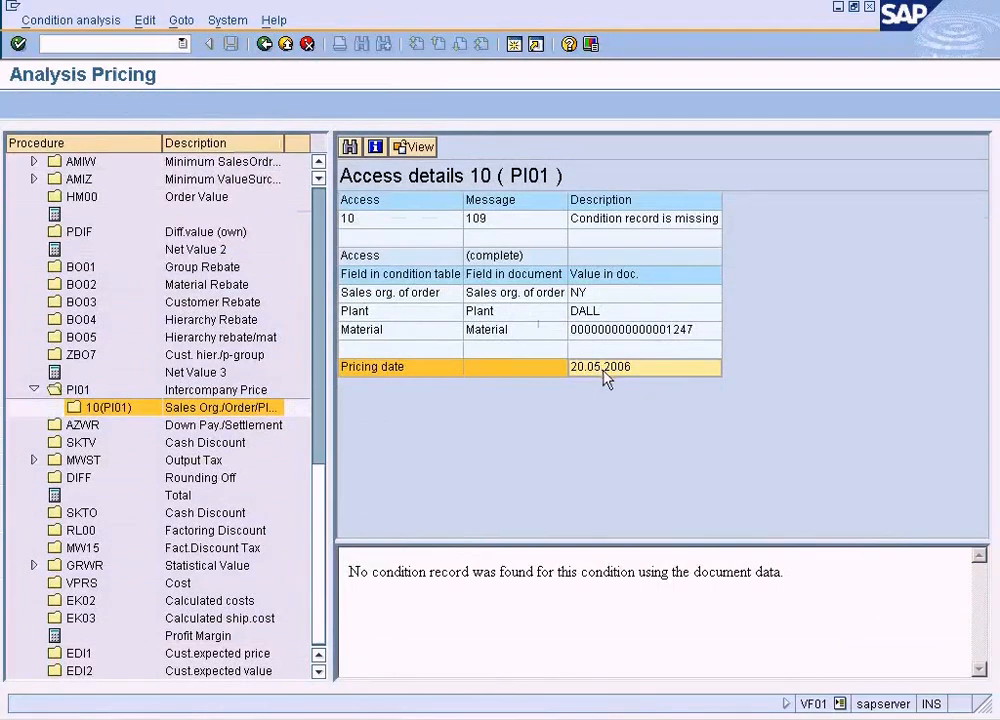
click(603, 371)
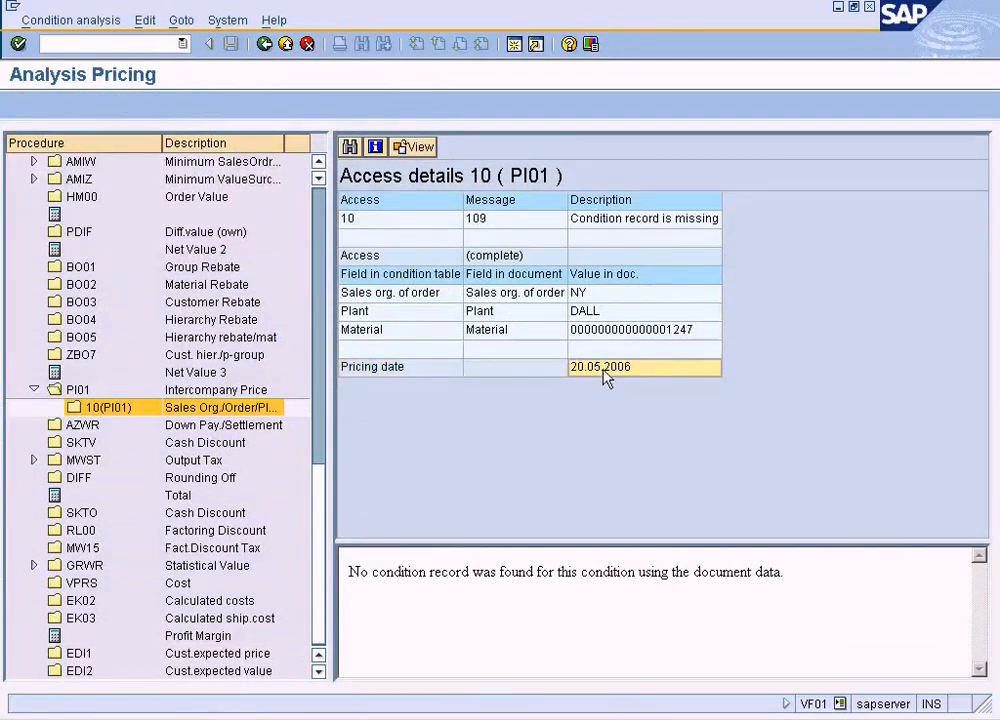
- Start a new PI01 condition record in the VK13 session for NY and plant DALL, with material 1247 and amount 7
key(alt+Tab)
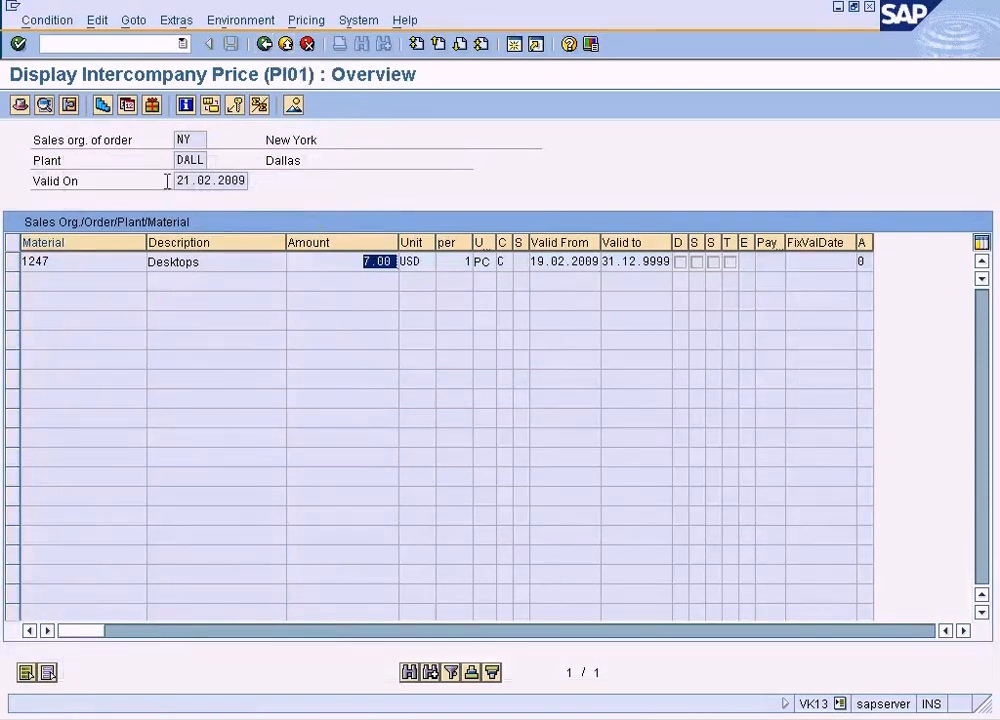
click(66, 21)
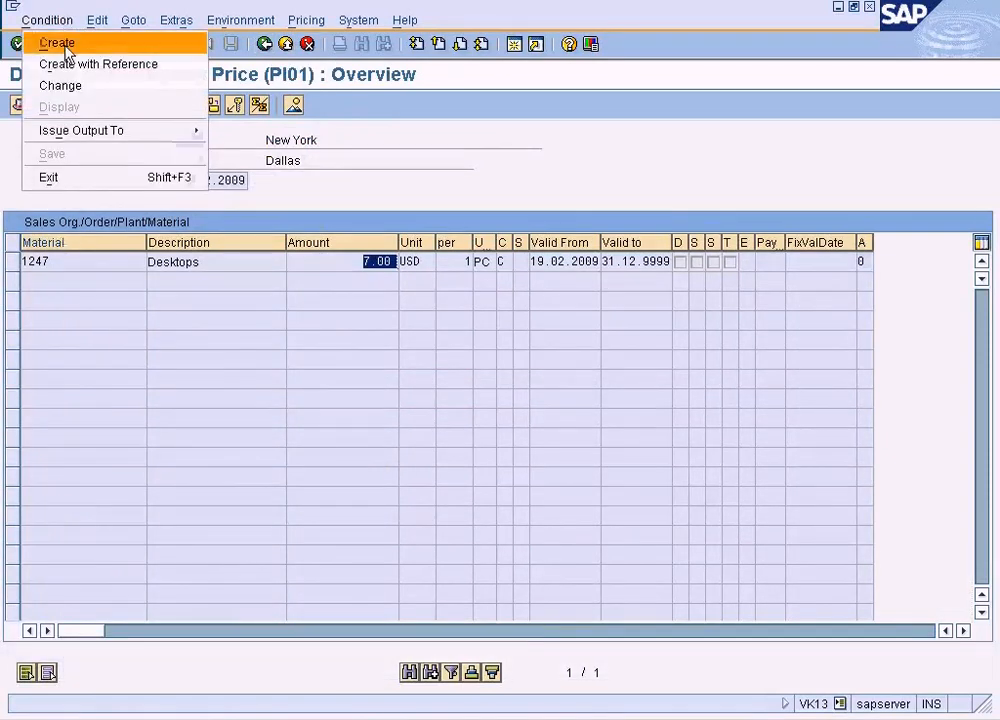
click(68, 50)
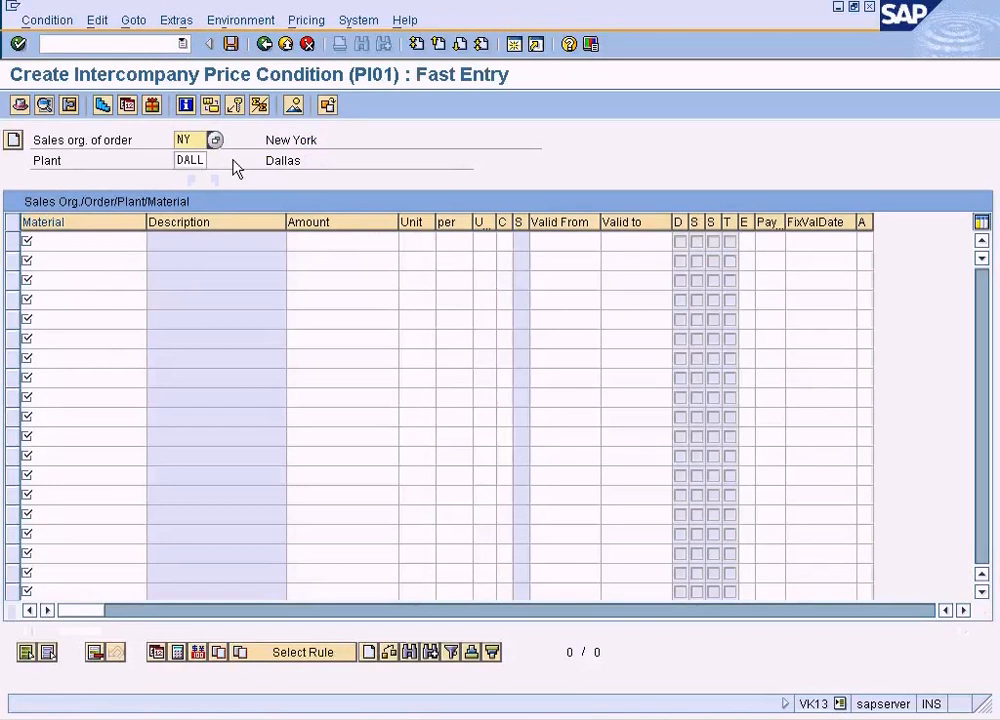
click(114, 243)
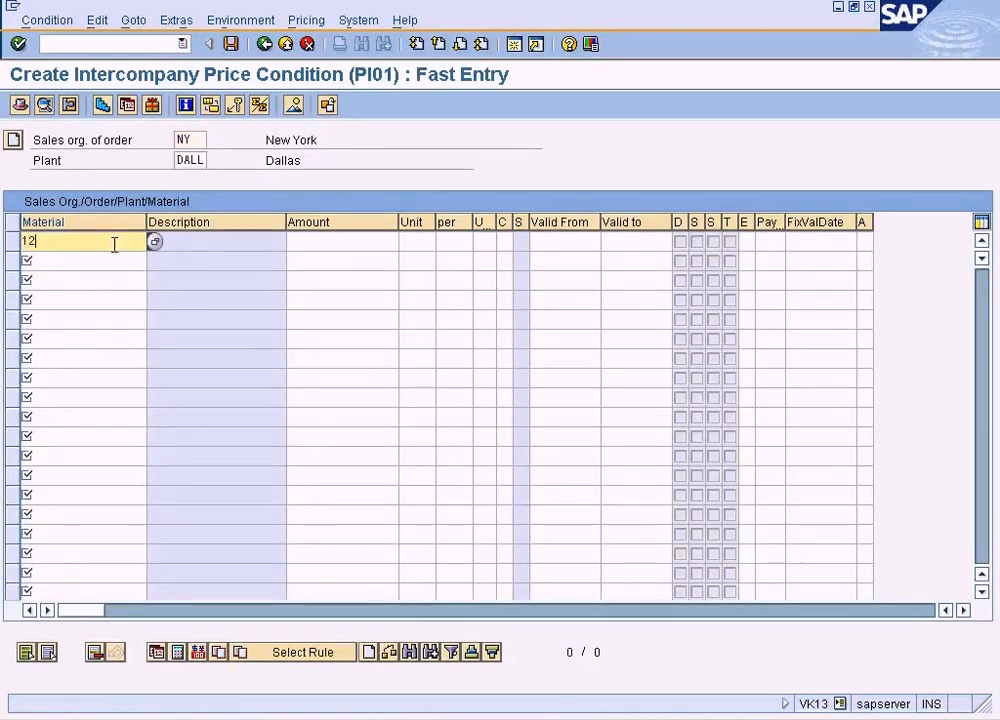
text(1247)
key(Tab)
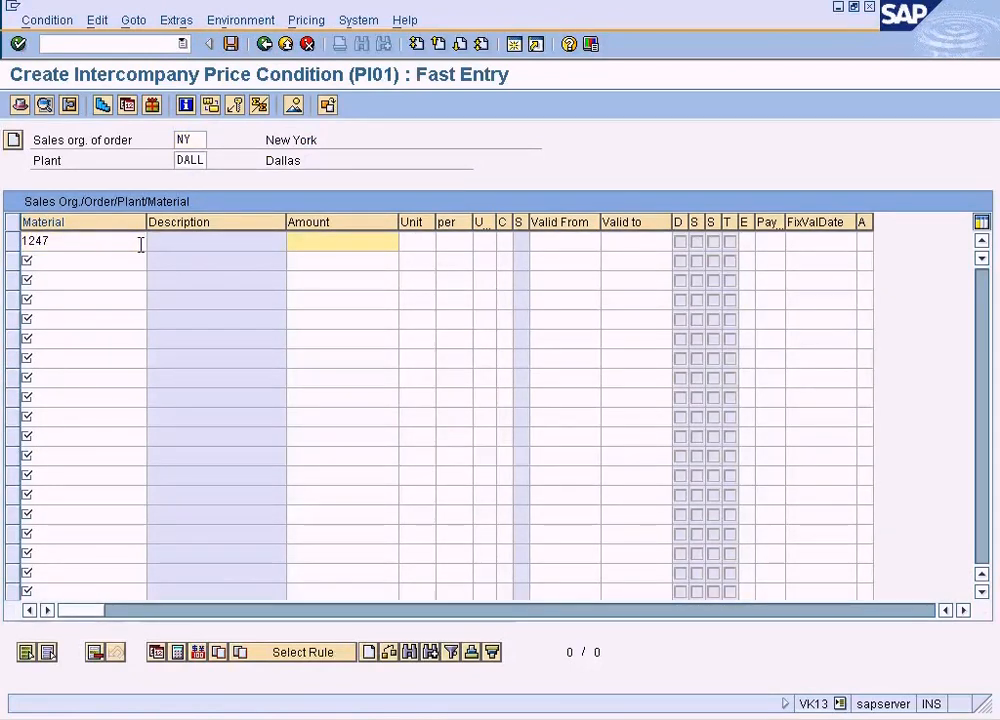
text(7)
- Set the new PI01 record's validity from 20.05.2006 to 20.05.2006 and save the condition record
key(Tab)
key(Tab)
key(Tab)
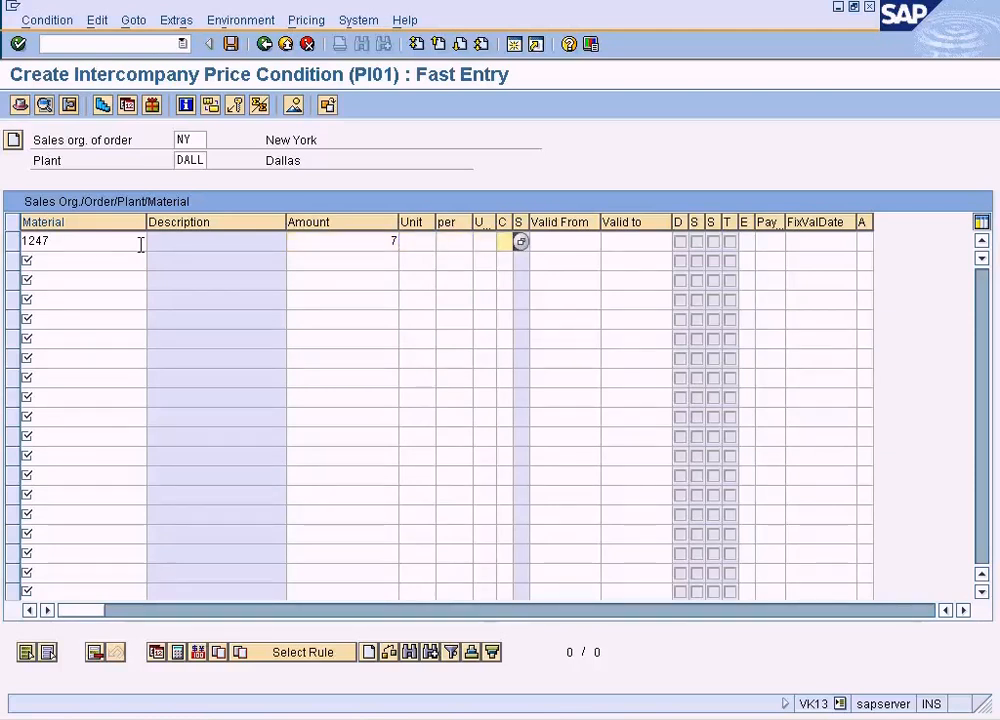
text(20.05.2006)
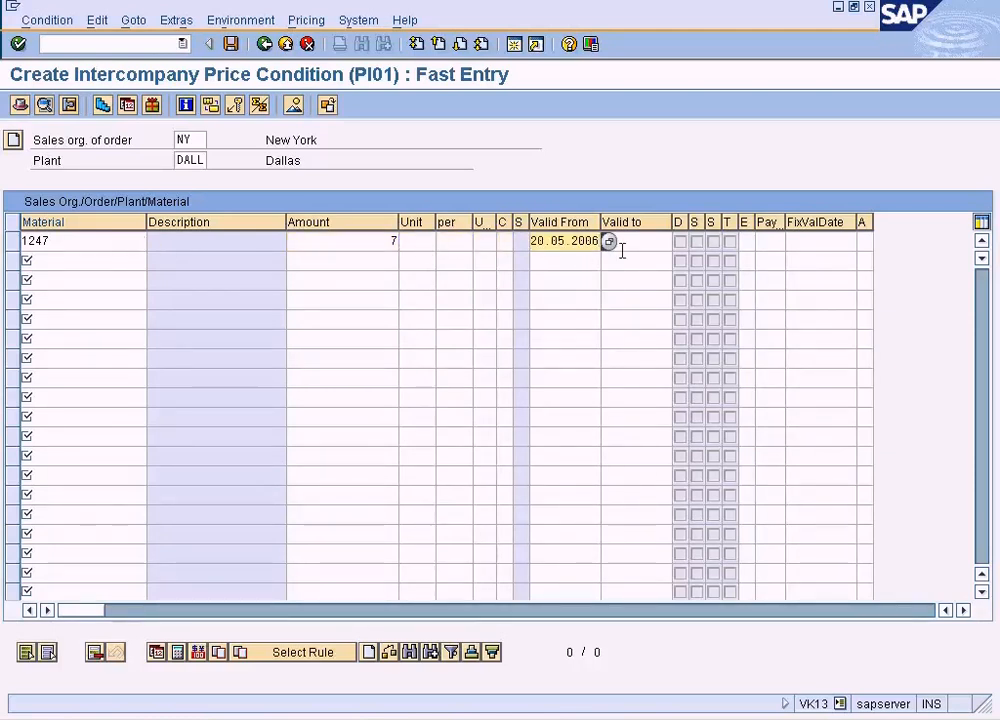
key(Tab)
text(20.05.2006)
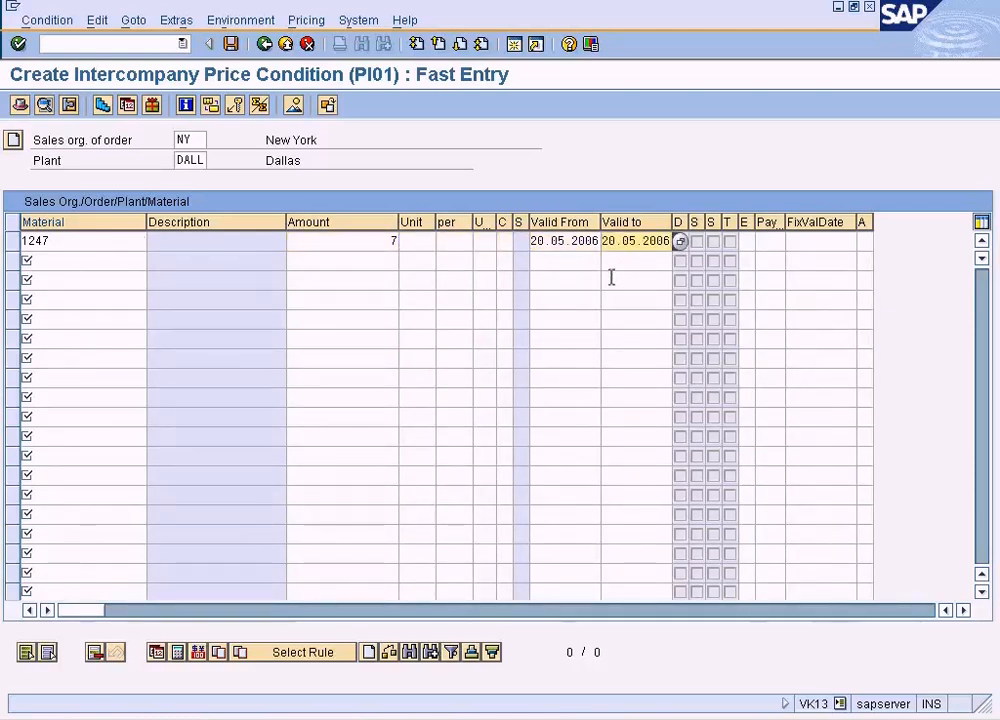
click(231, 44)
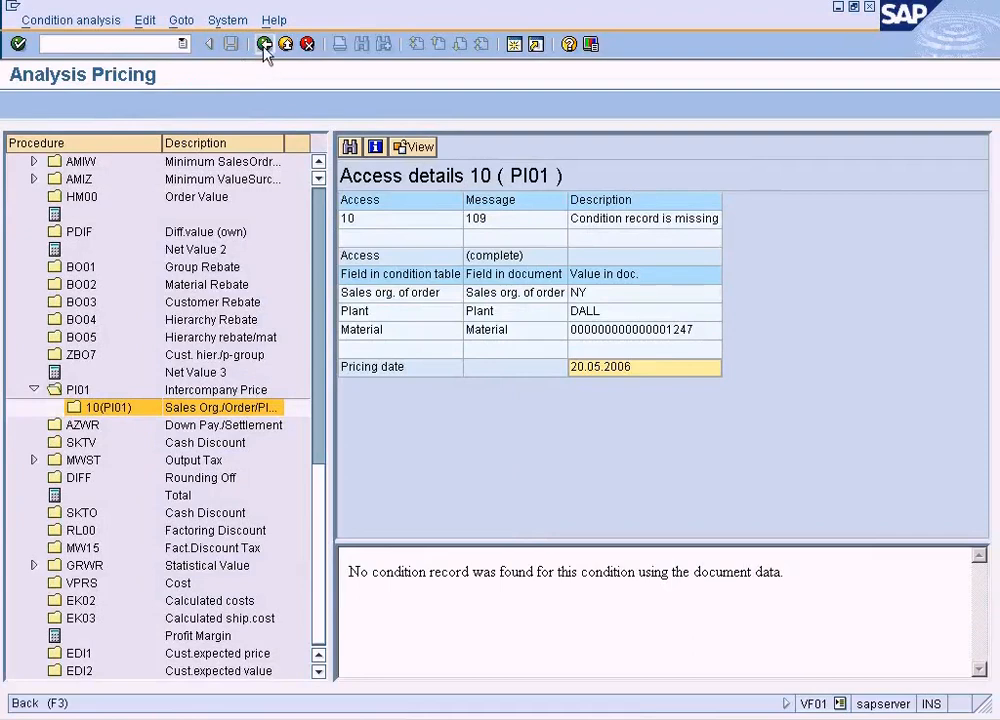
- Leave the pricing analysis and exit the unsaved billing document in VF01 back to the SAP Easy Access screen
click(264, 44)
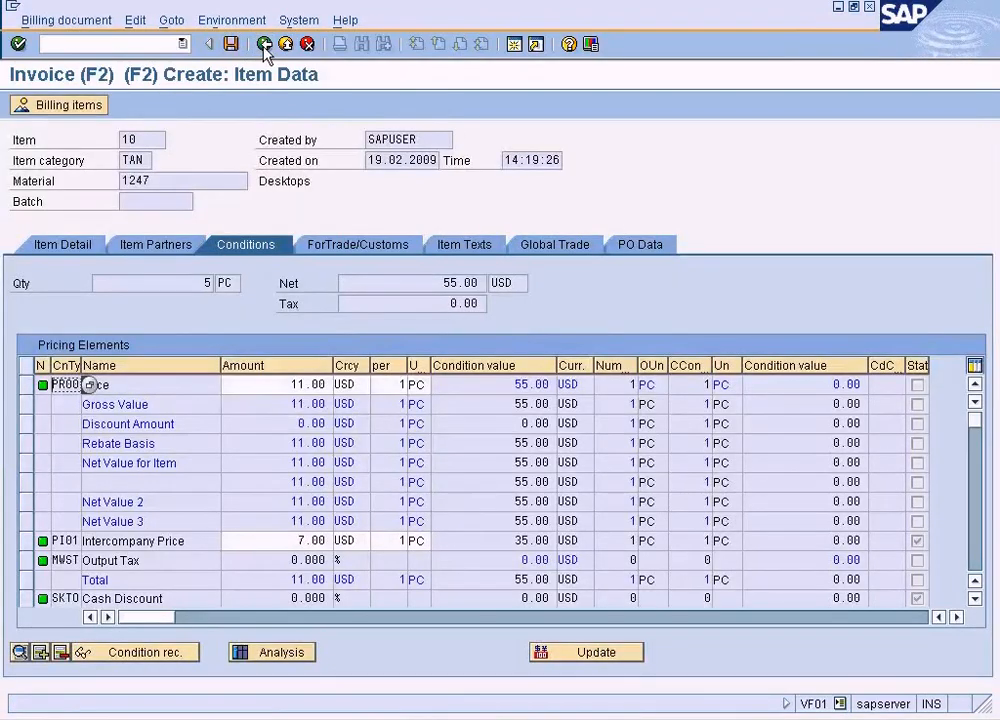
click(264, 44)
click(264, 44)
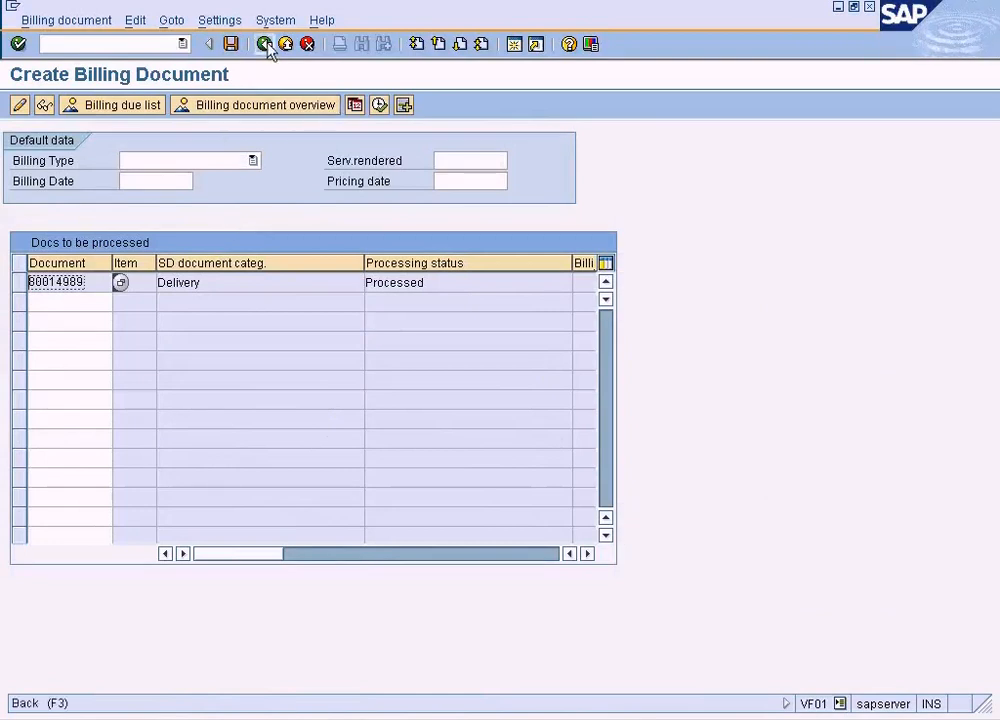
click(264, 44)
click(334, 331)
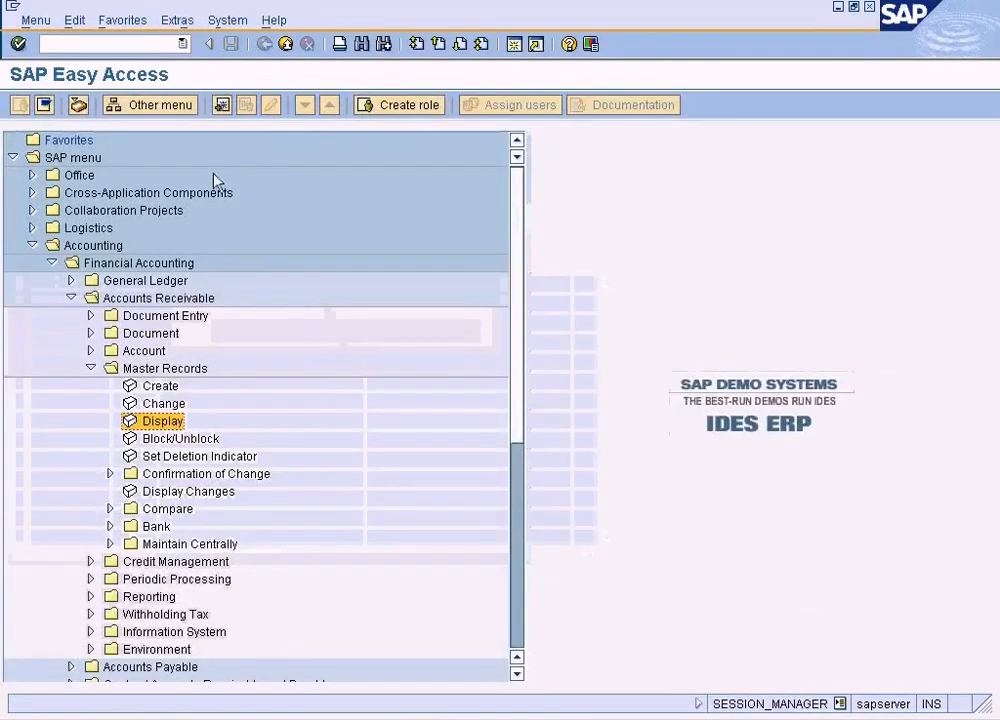
- Restart transaction VF01, create the billing document from the proposed delivery, and display the pricing conditions of item 10
click(149, 44)
text(vf0)
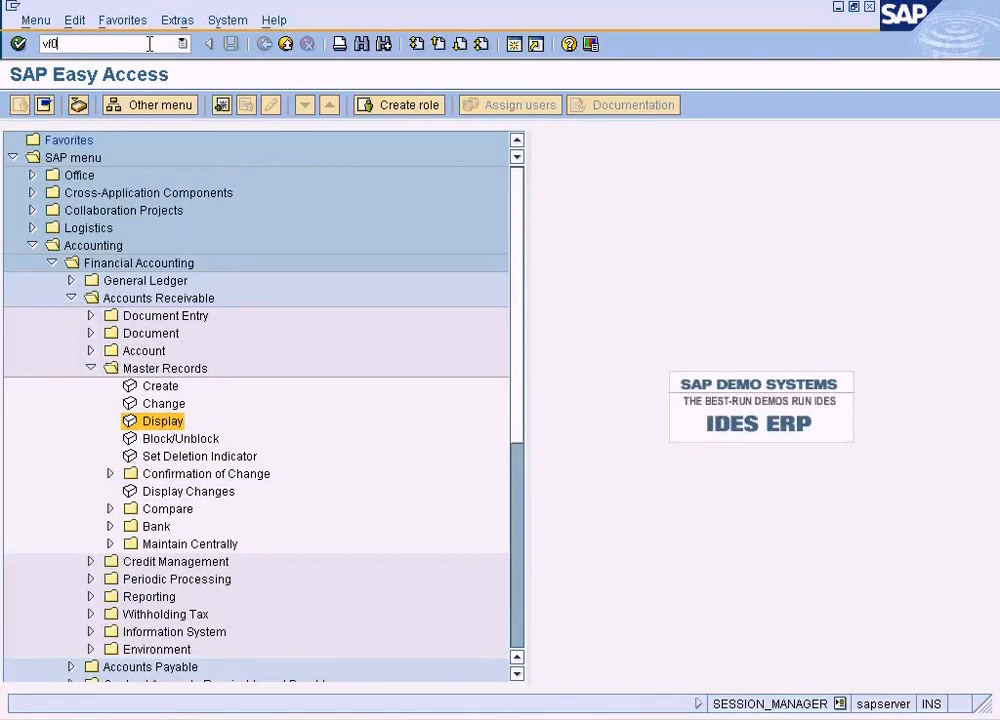
text(1)
key(Return)
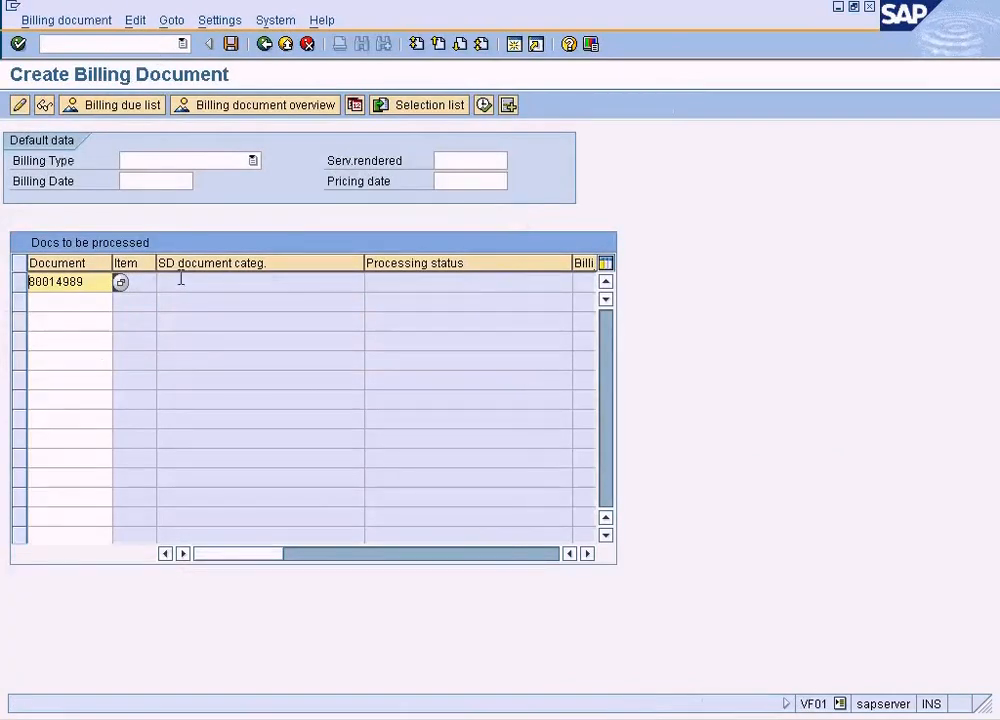
key(Return)
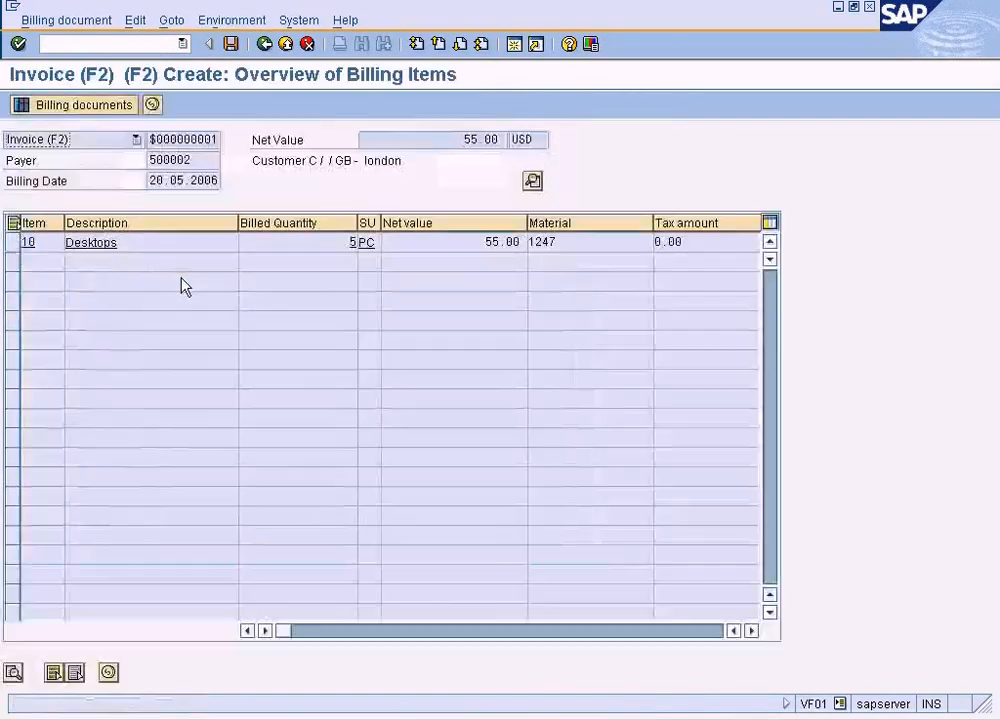
click(12, 243)
click(108, 672)
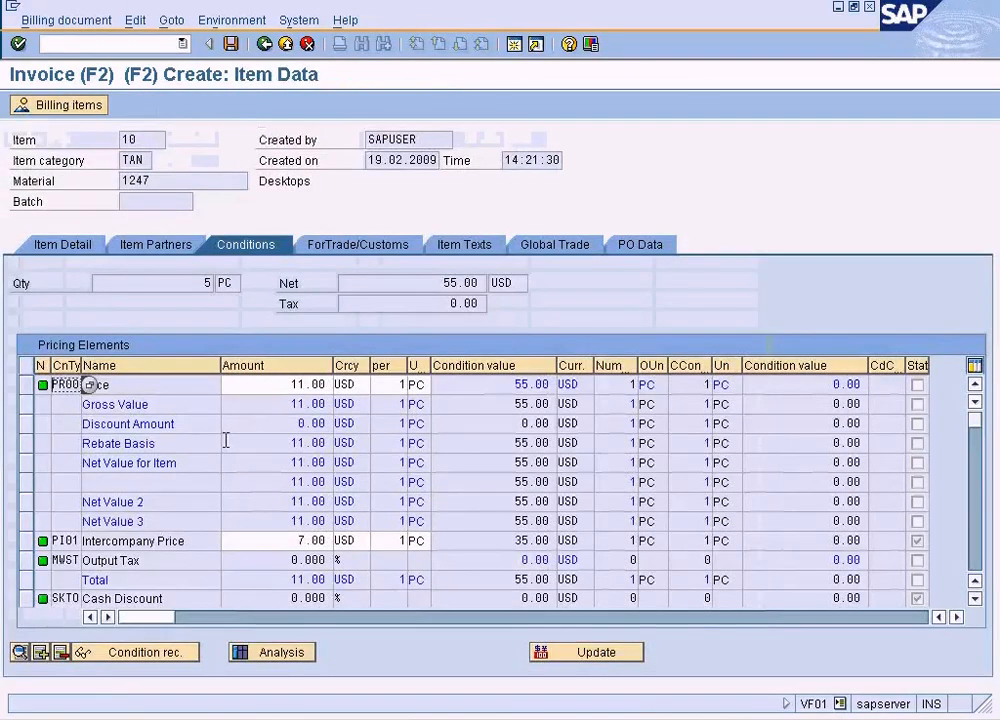
- Run the pricing analysis from the PI01 line of item 10 and open access 10 of condition type PI01
click(290, 540)
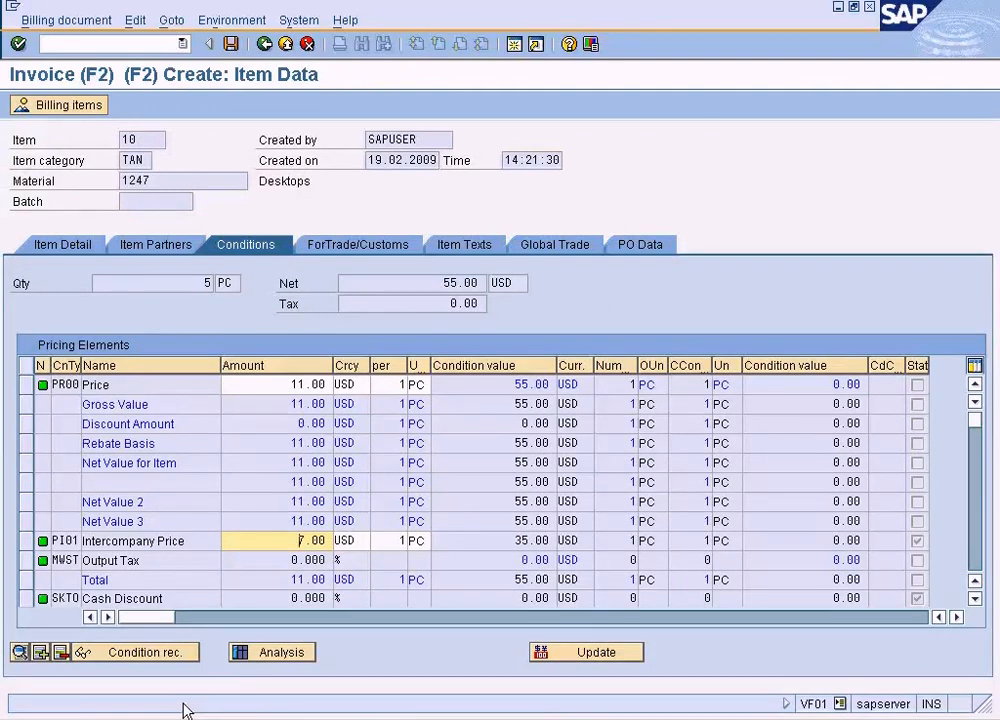
click(27, 541)
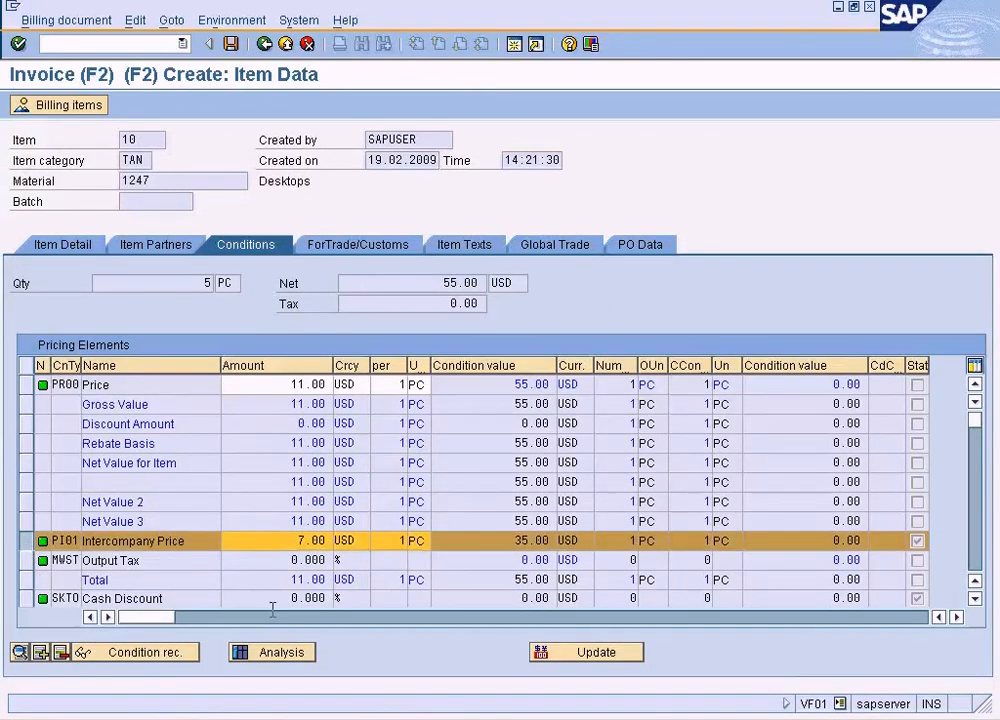
click(282, 652)
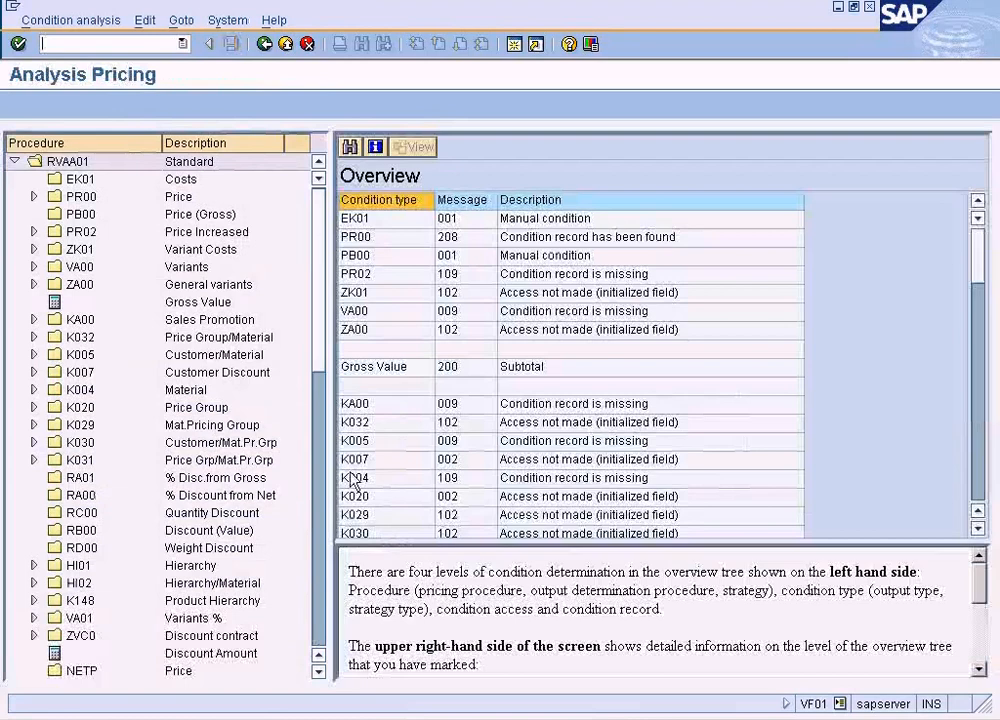
click(322, 568)
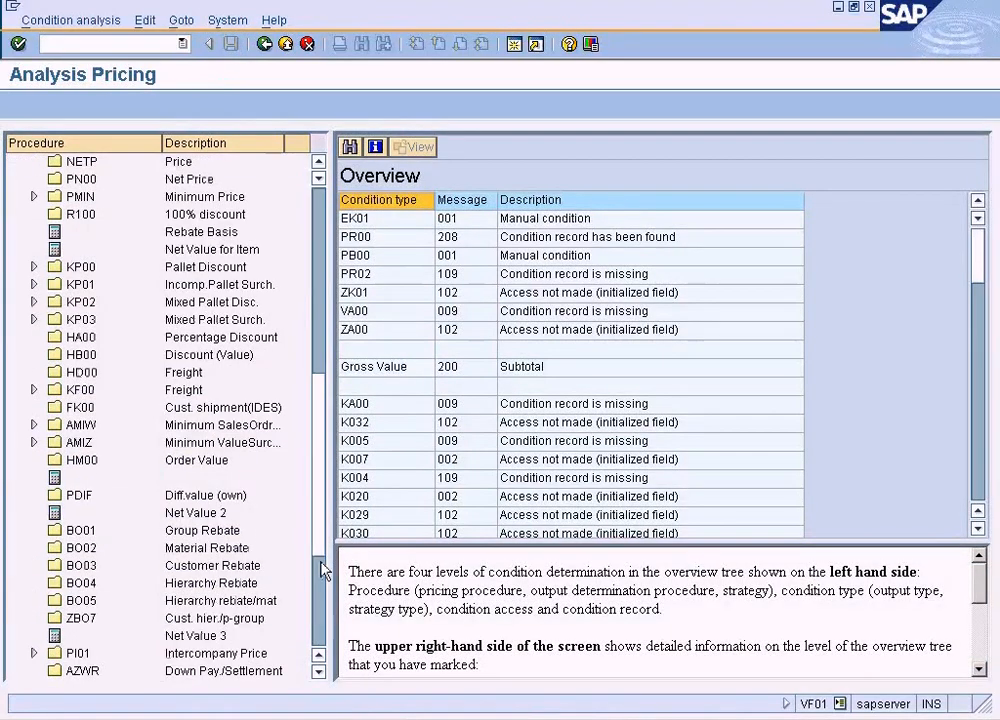
scroll(250, 467, down, 5)
double_click(79, 392)
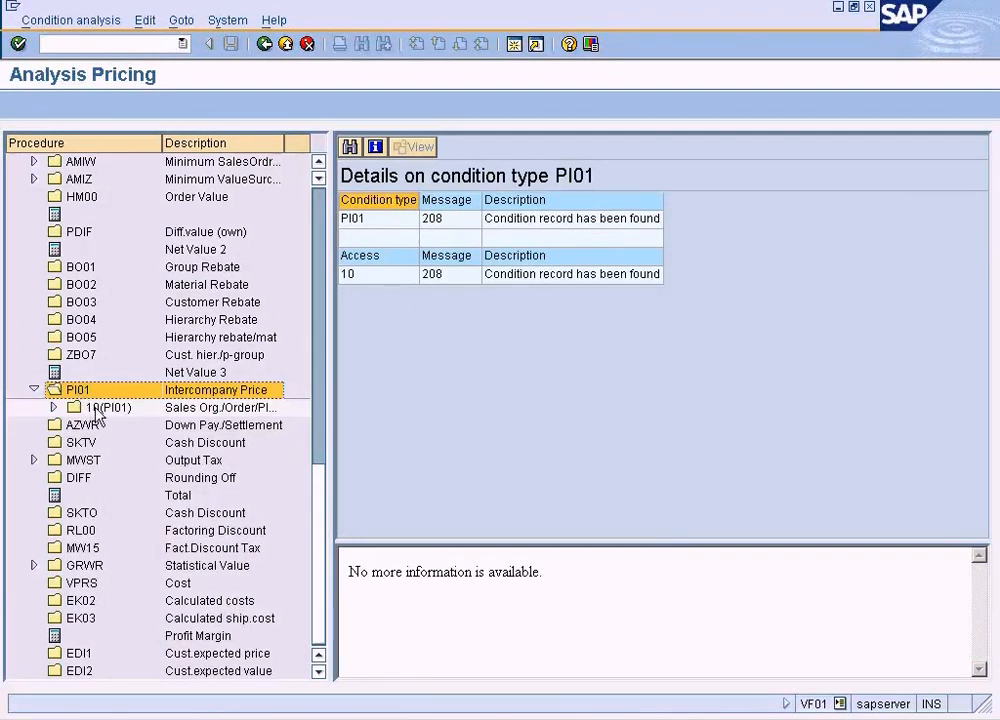
double_click(80, 408)
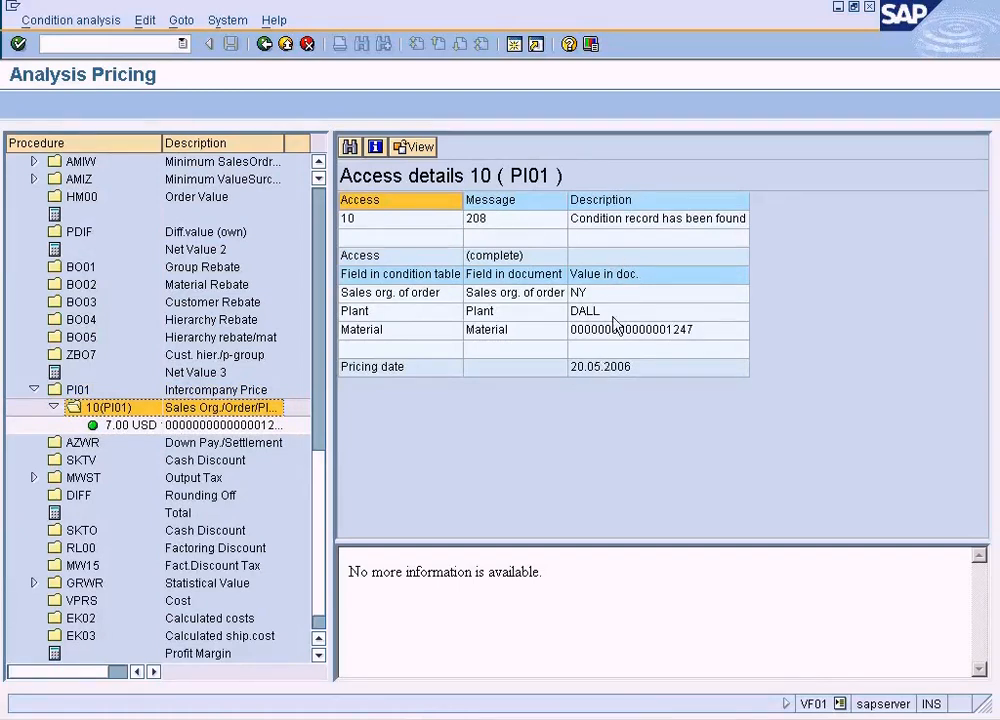
- Examine the access result, pricing date and underlying PI01 condition record, and return to the item's pricing conditions
click(632, 222)
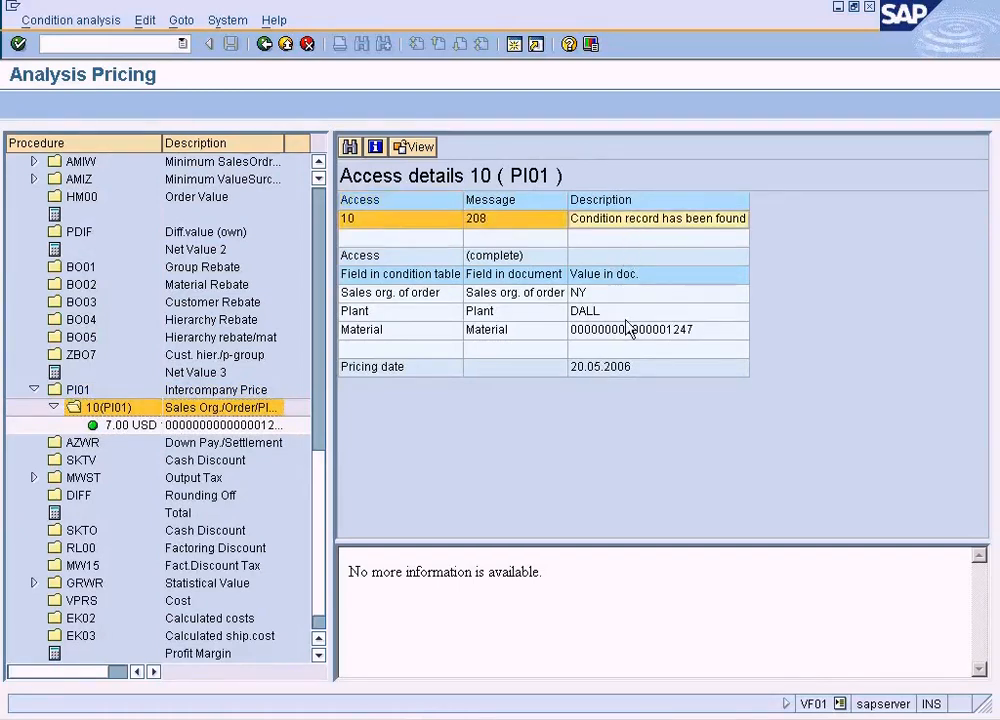
click(598, 374)
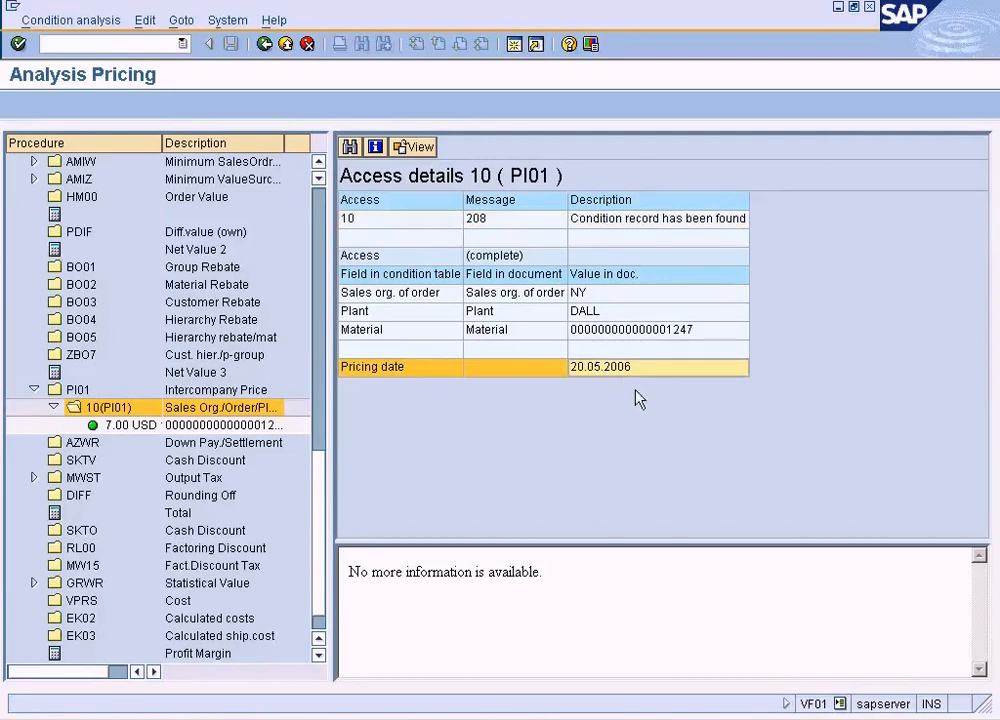
click(680, 228)
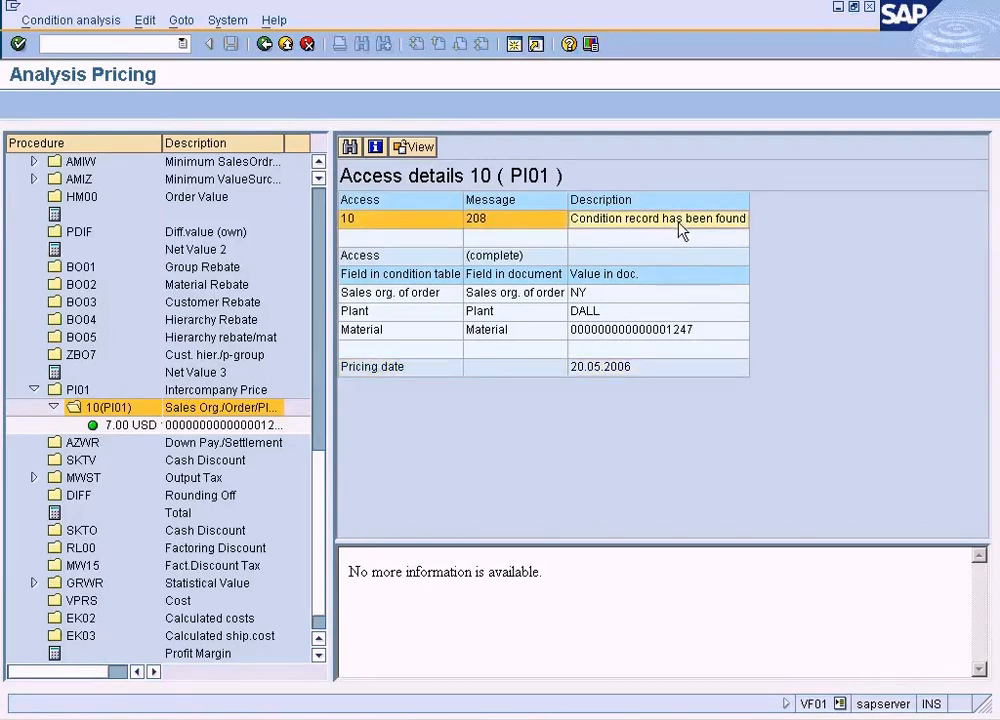
double_click(137, 428)
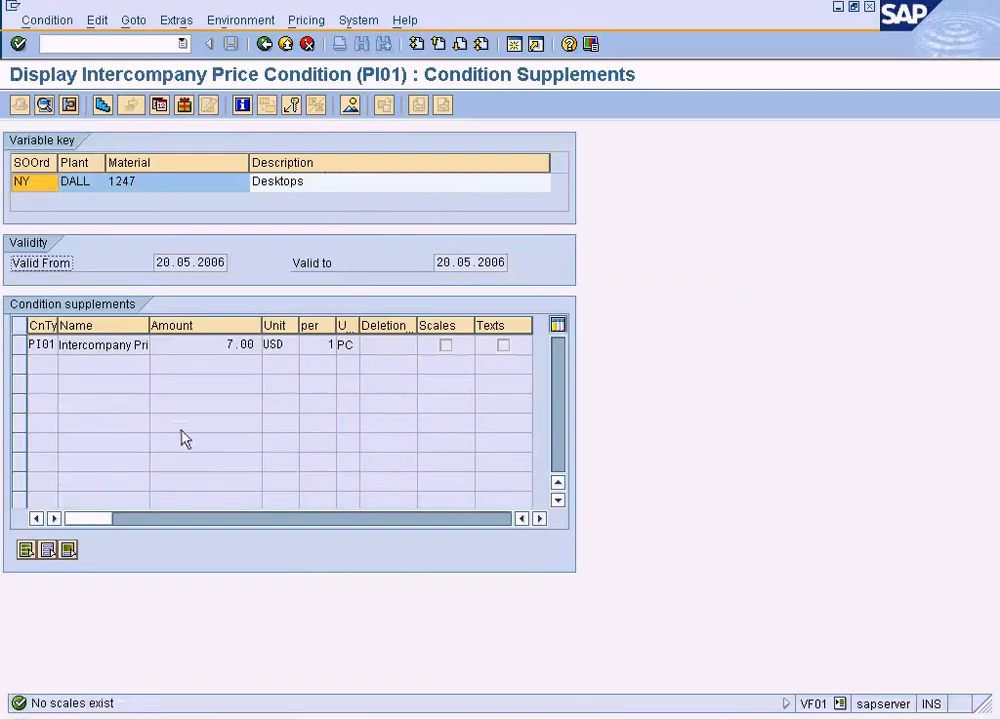
click(263, 46)
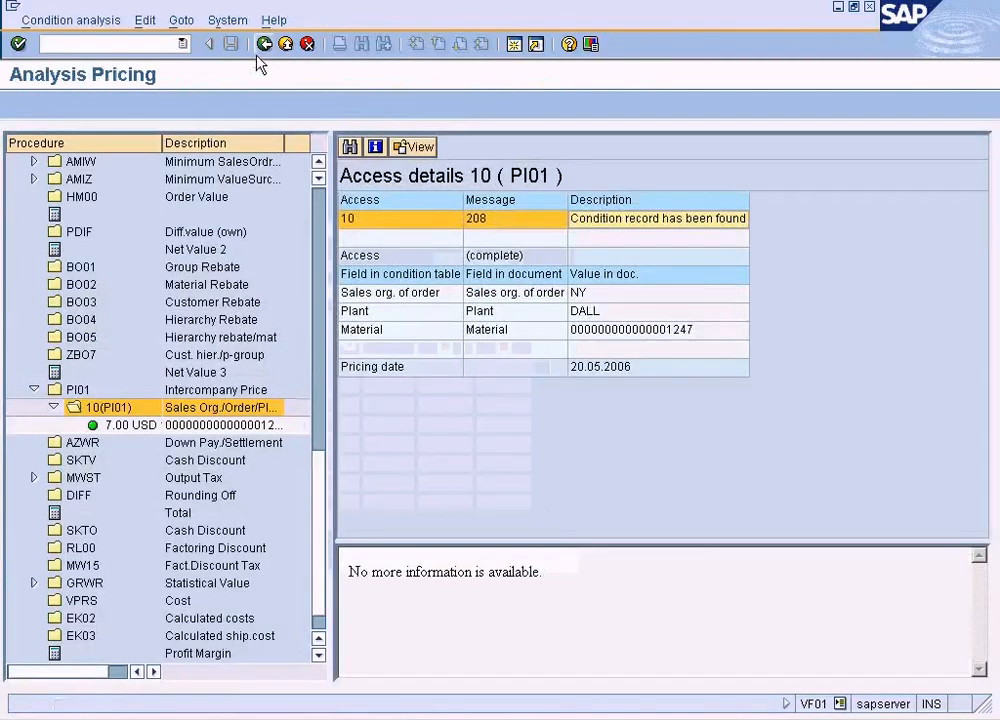
click(262, 46)
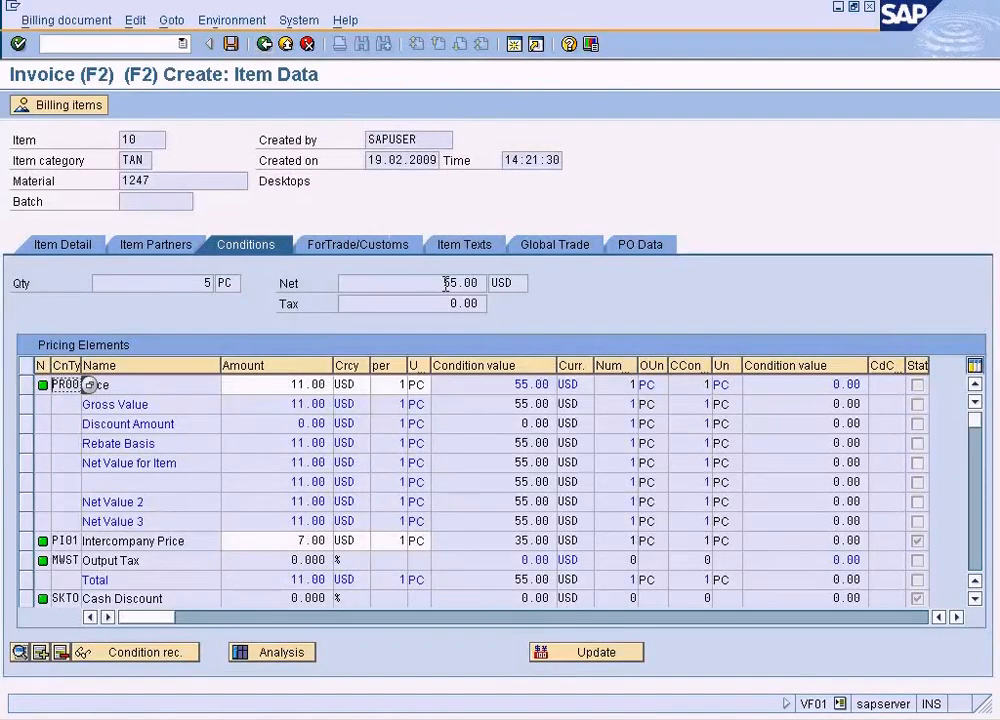
- Review item 10's remaining pricing conditions down to the profit margin and save the billing document
click(975, 598)
click(975, 598)
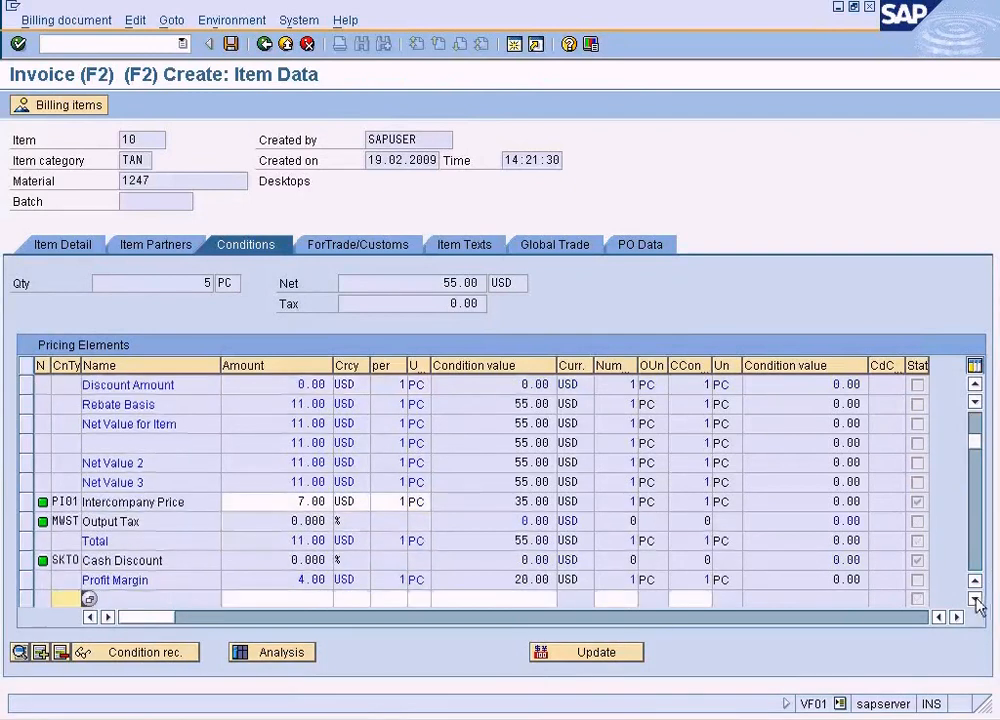
click(975, 598)
click(975, 598)
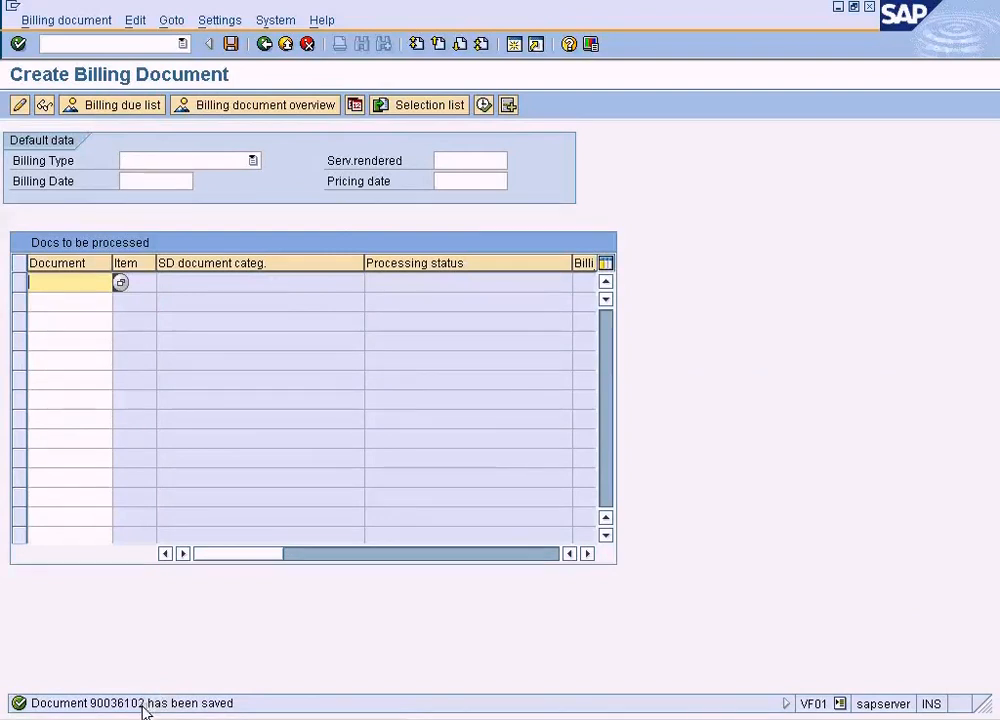
- Switch from creating to displaying billing documents and open the invoice just saved
click(62, 20)
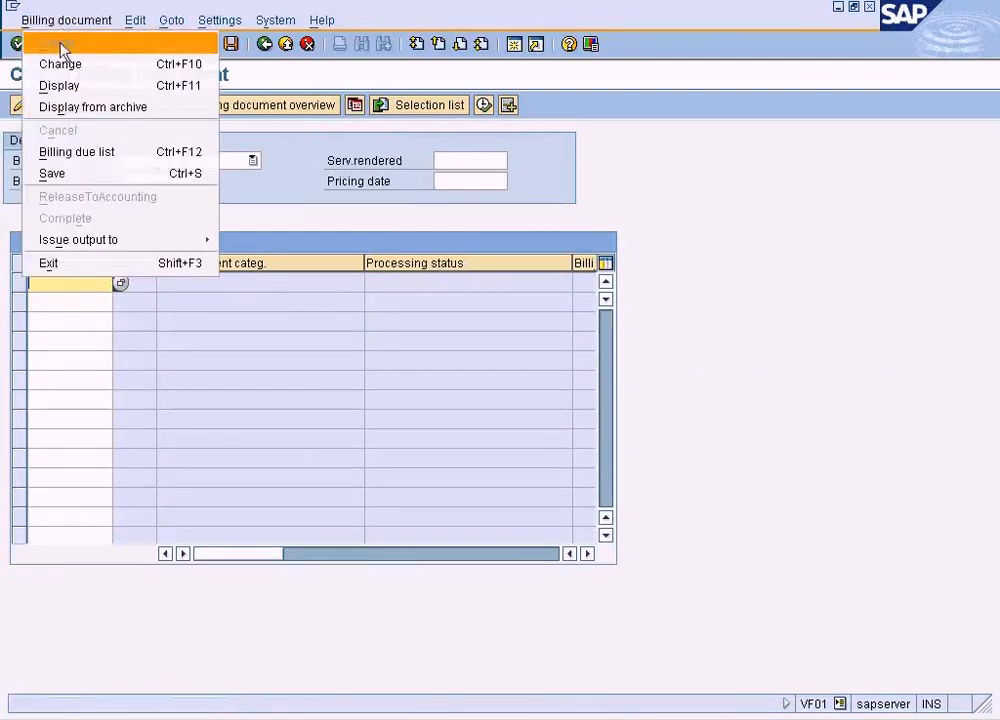
click(50, 85)
key(Return)
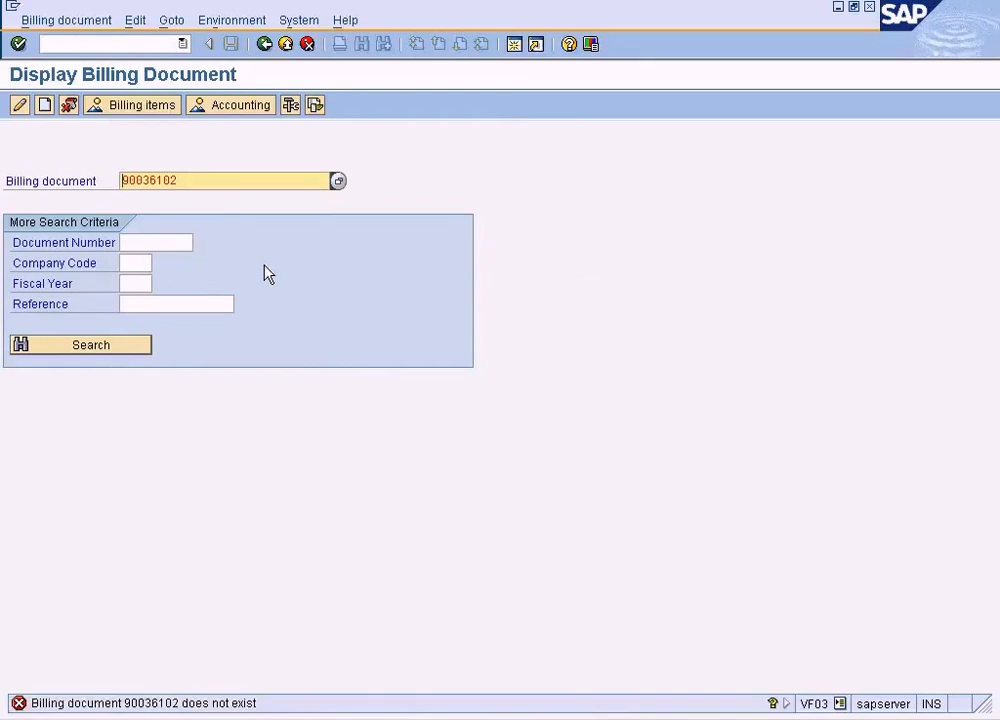
key(Return)
key(Return)
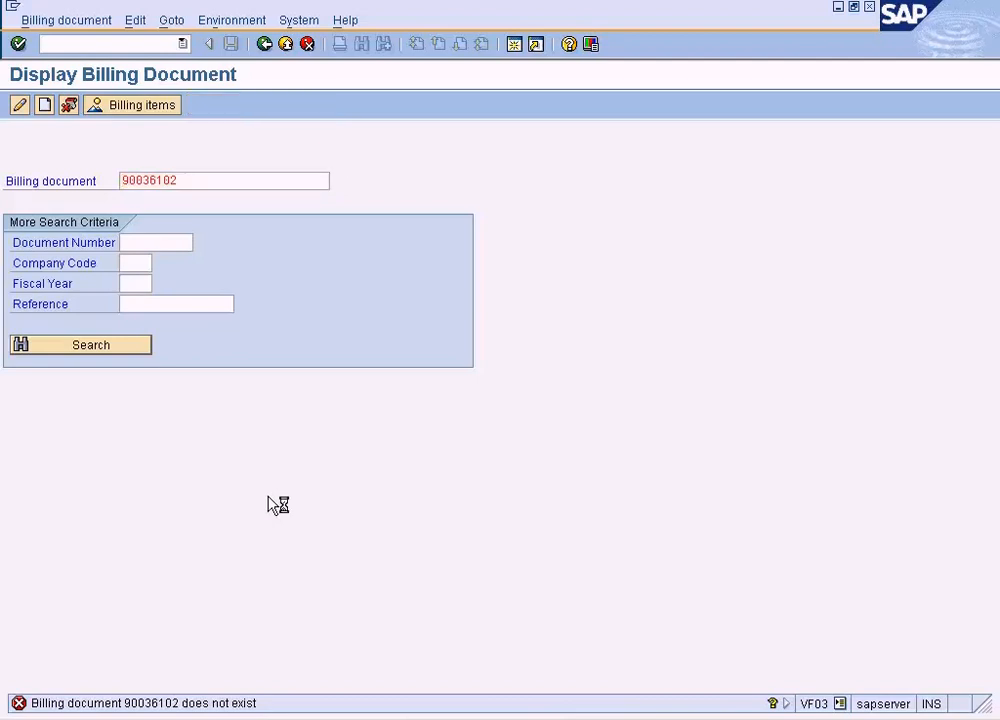
- Display the pricing conditions of item 10 down to the profit margin line and exit to SAP Easy Access
click(14, 242)
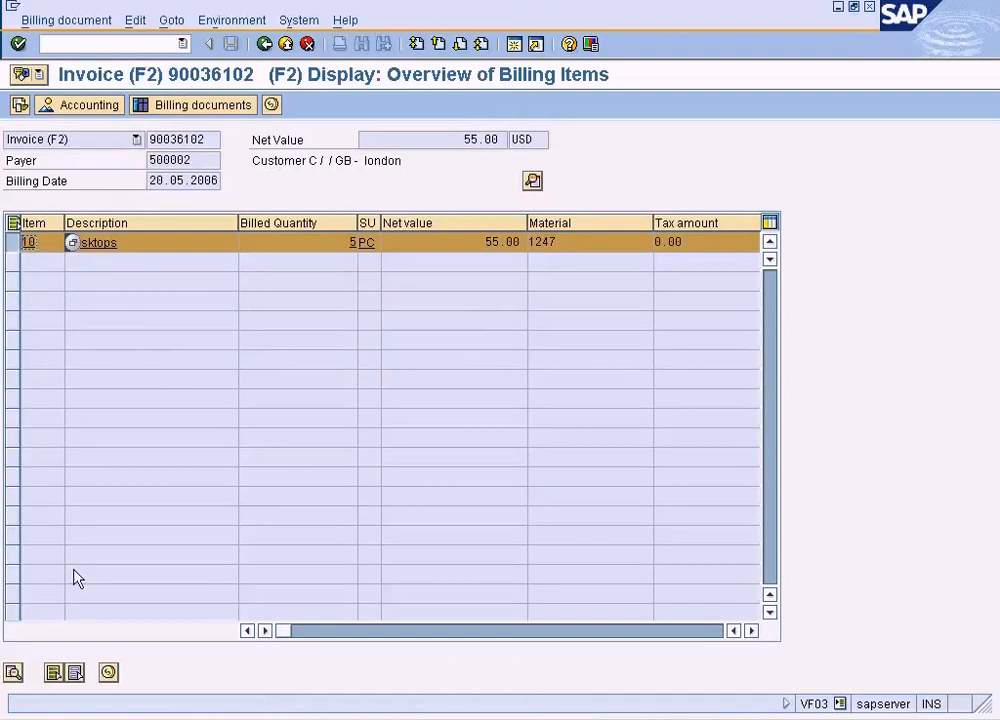
click(108, 672)
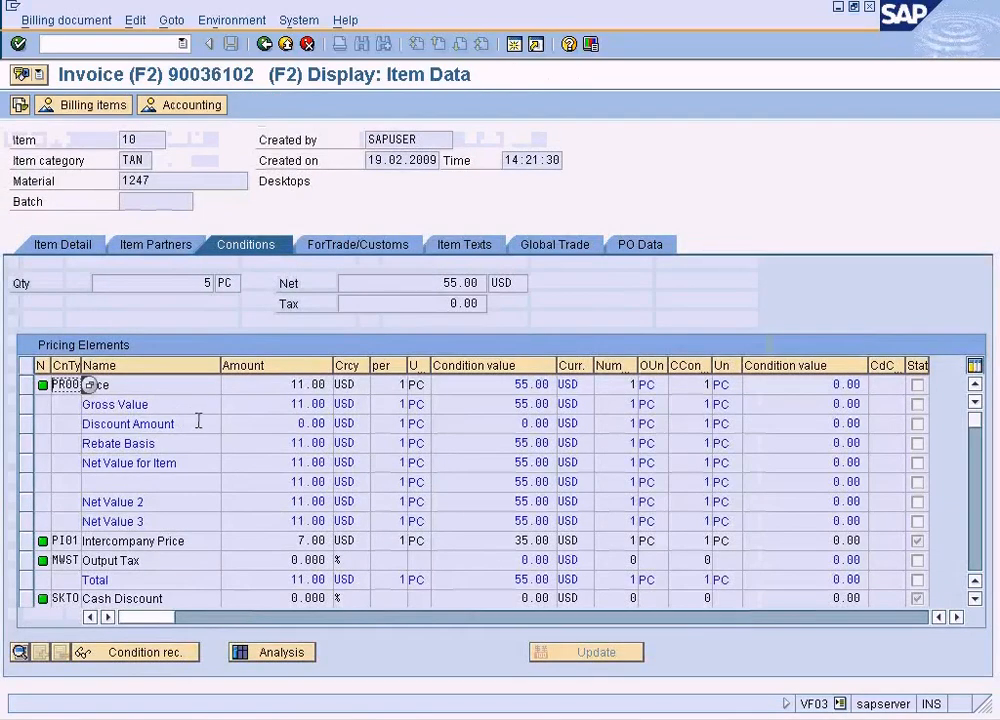
click(973, 549)
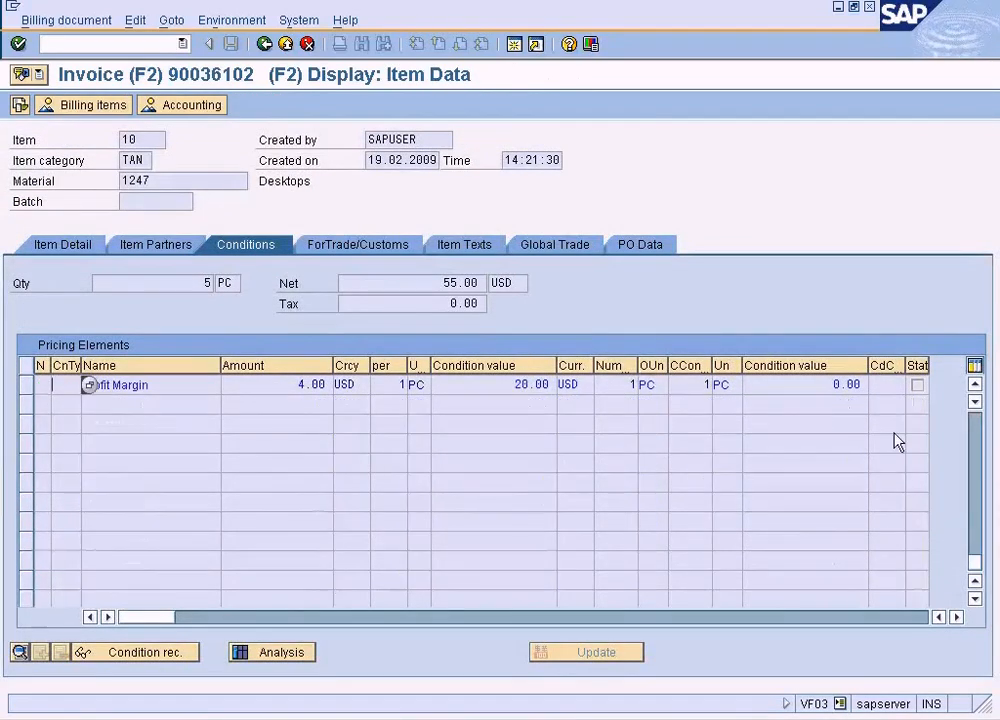
click(974, 384)
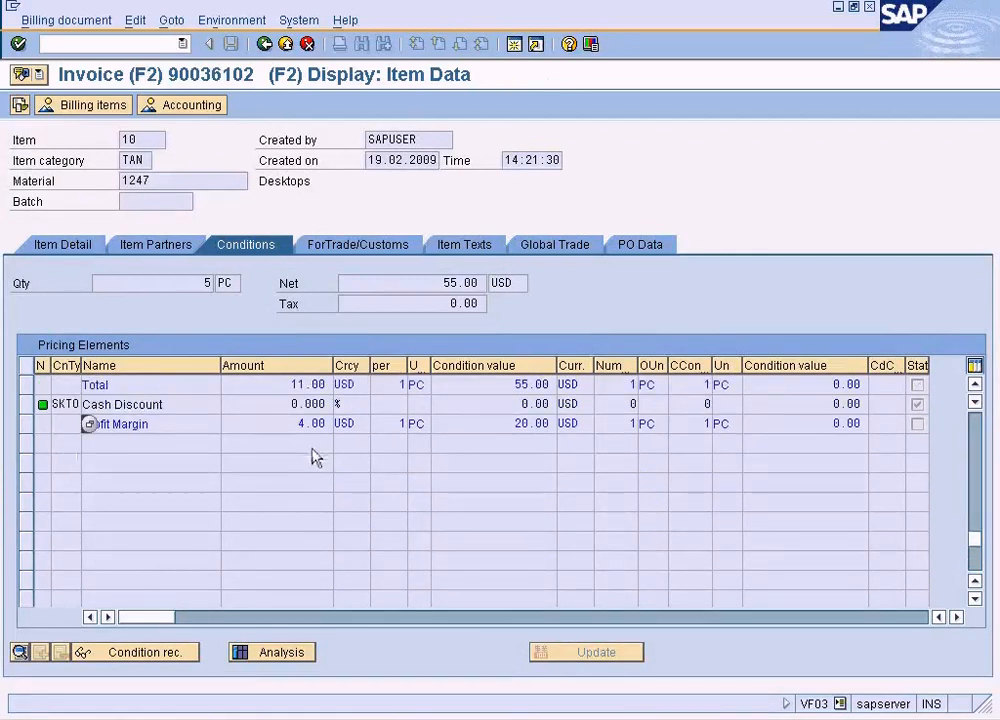
click(284, 46)
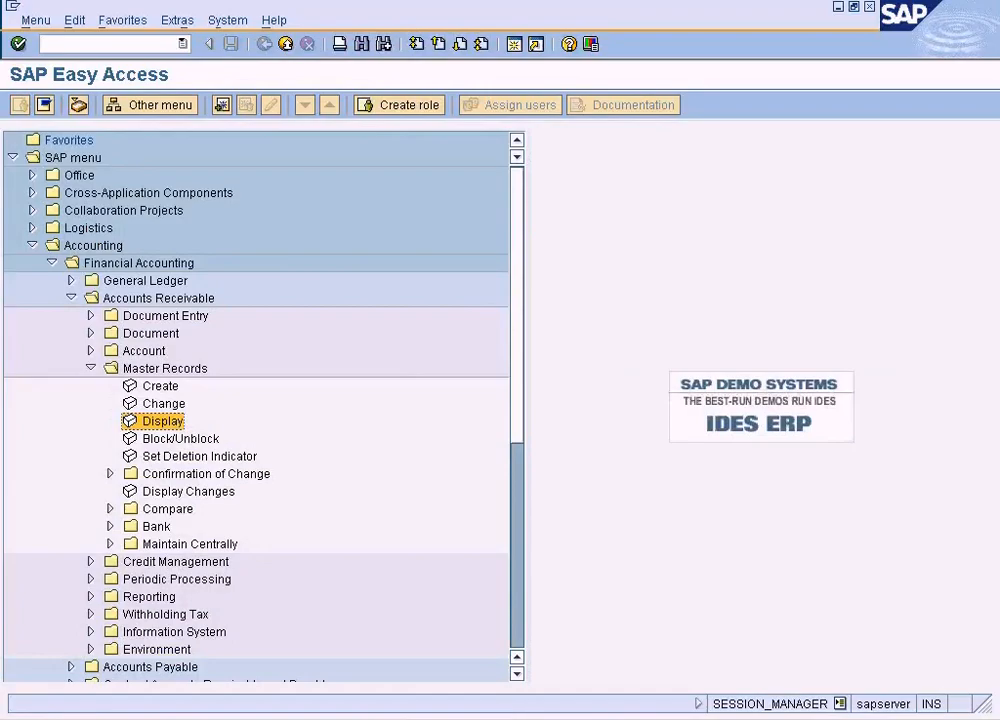
- Switch to the inter-company sales diagram in Paint and mark step 4, the customer and the $11 sale price
key(alt+Tab)
drag(89, 491, 730, 521)
click(396, 600)
drag(96, 495, 716, 520)
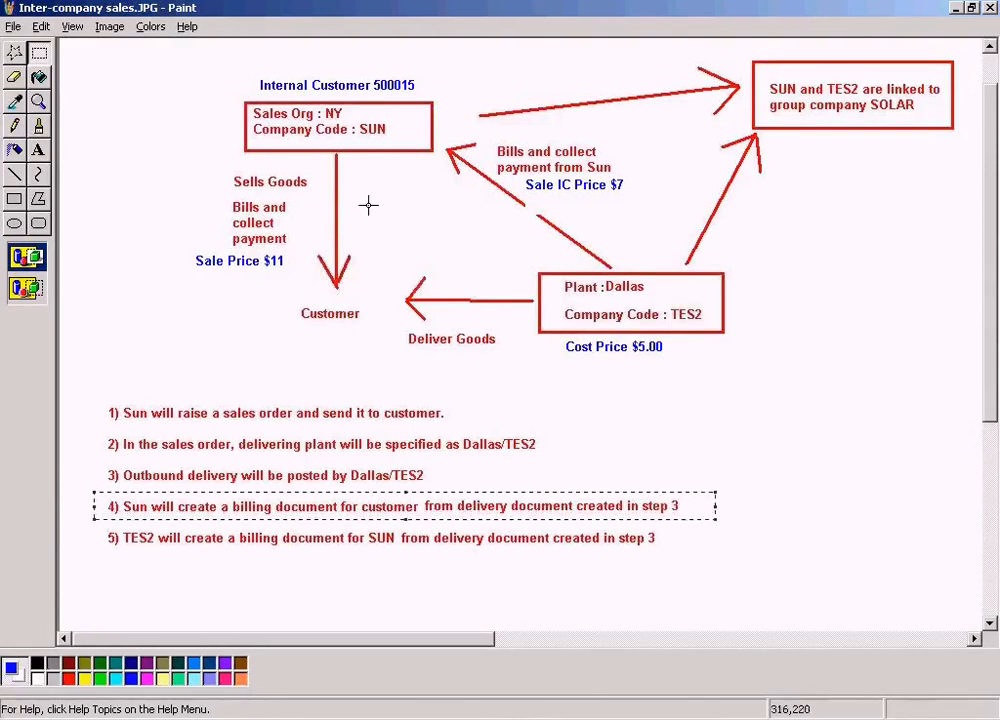
drag(296, 297, 386, 333)
drag(180, 247, 288, 275)
- Mark the Dallas plant's company code TES2 and the internal customer with sales organization NY and company code SUN
click(712, 347)
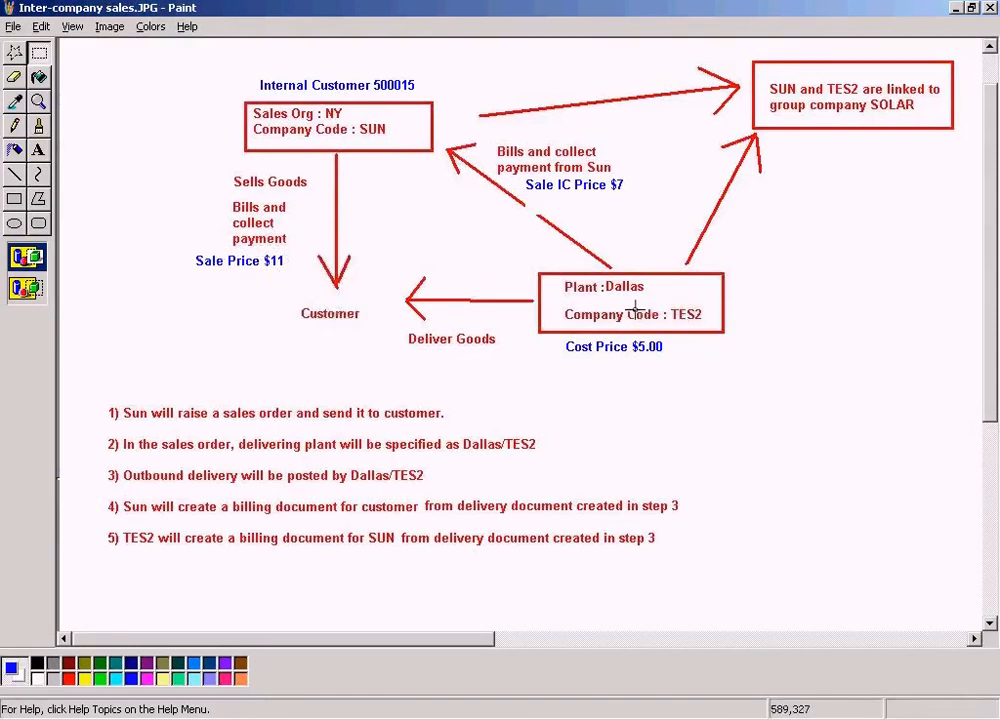
drag(542, 298, 738, 326)
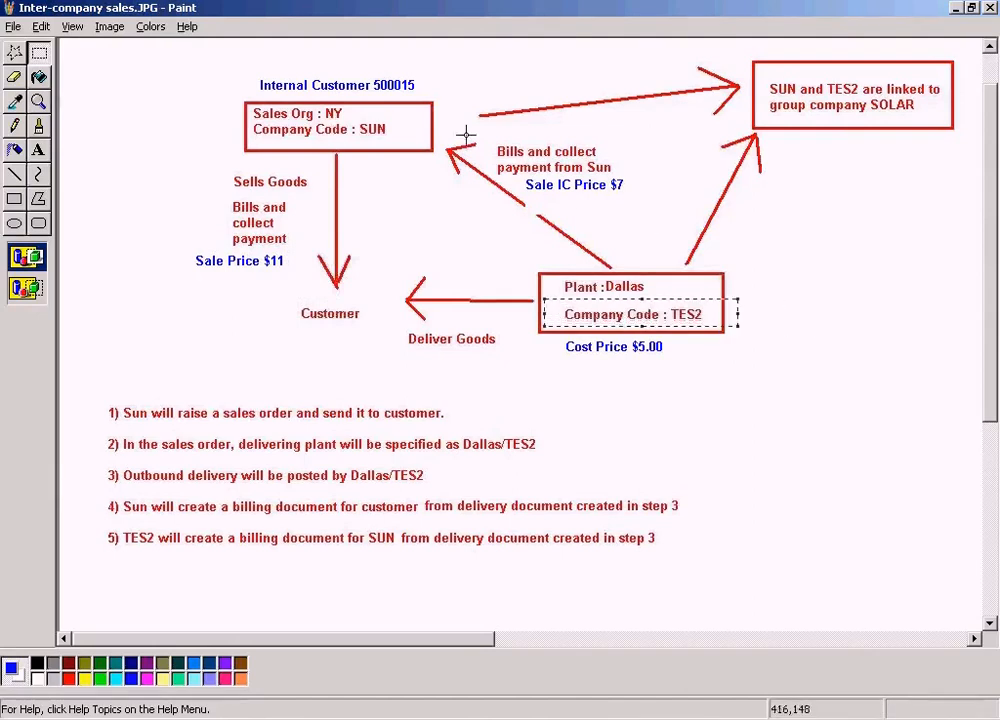
drag(250, 68, 428, 146)
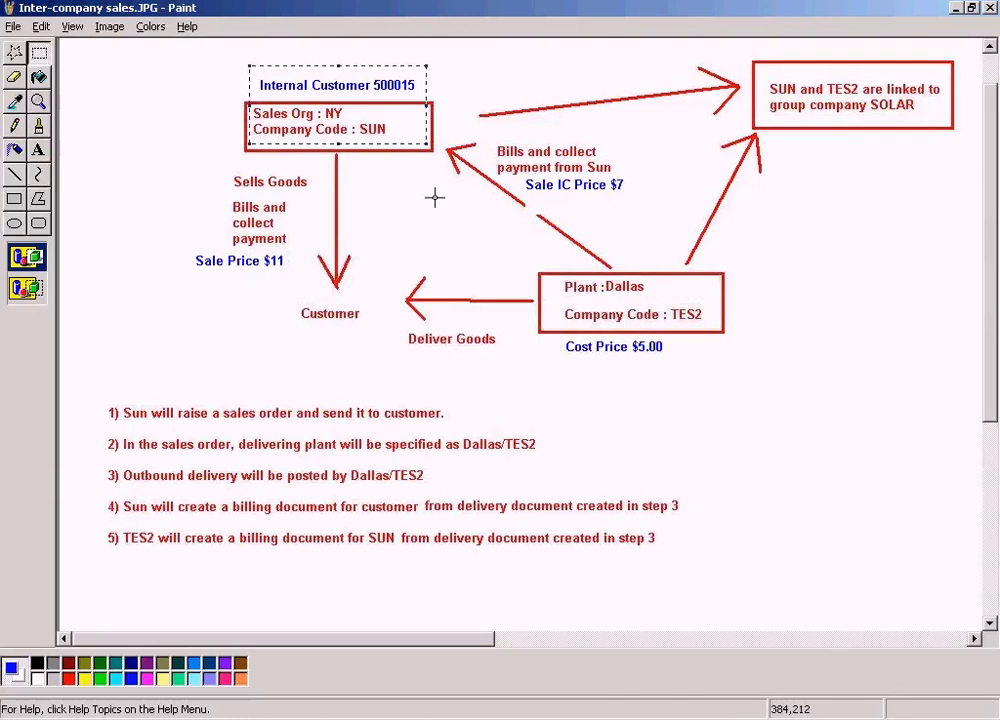
- Switch to the SAP session creating an outbound delivery, exit to SAP Easy Access and collapse the Outbound Delivery folder
click(305, 716)
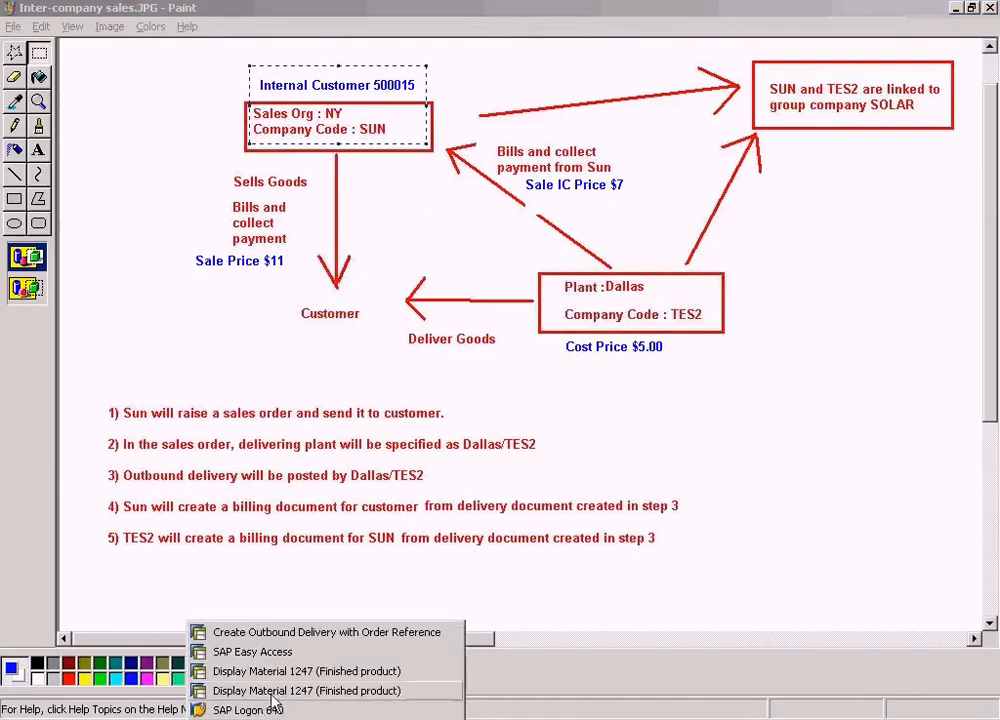
click(300, 634)
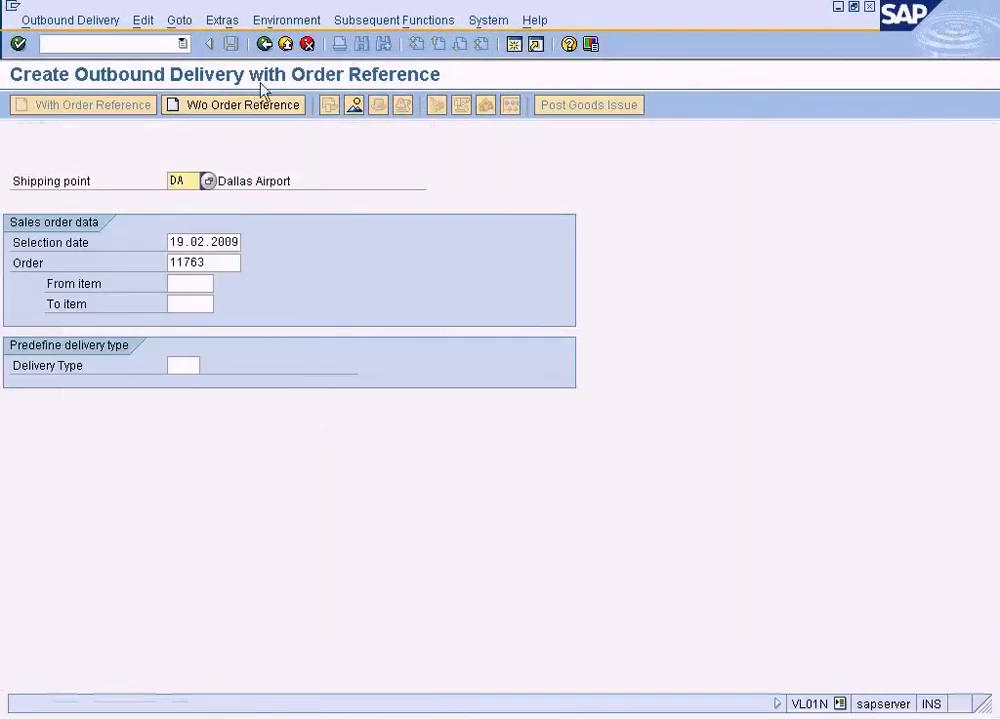
click(264, 44)
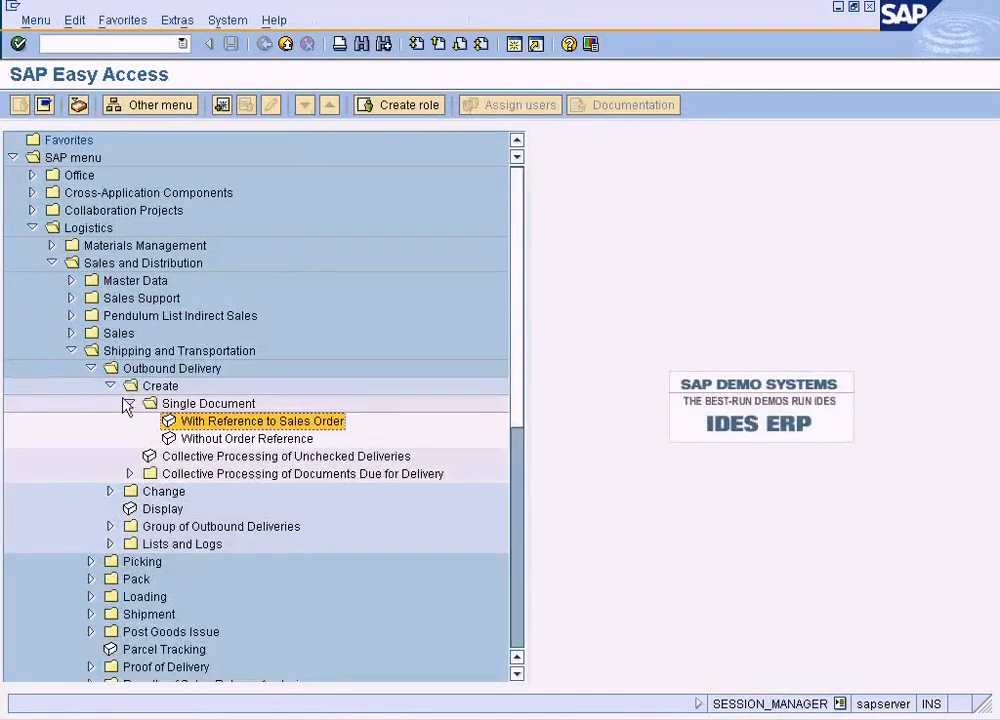
click(111, 386)
click(91, 368)
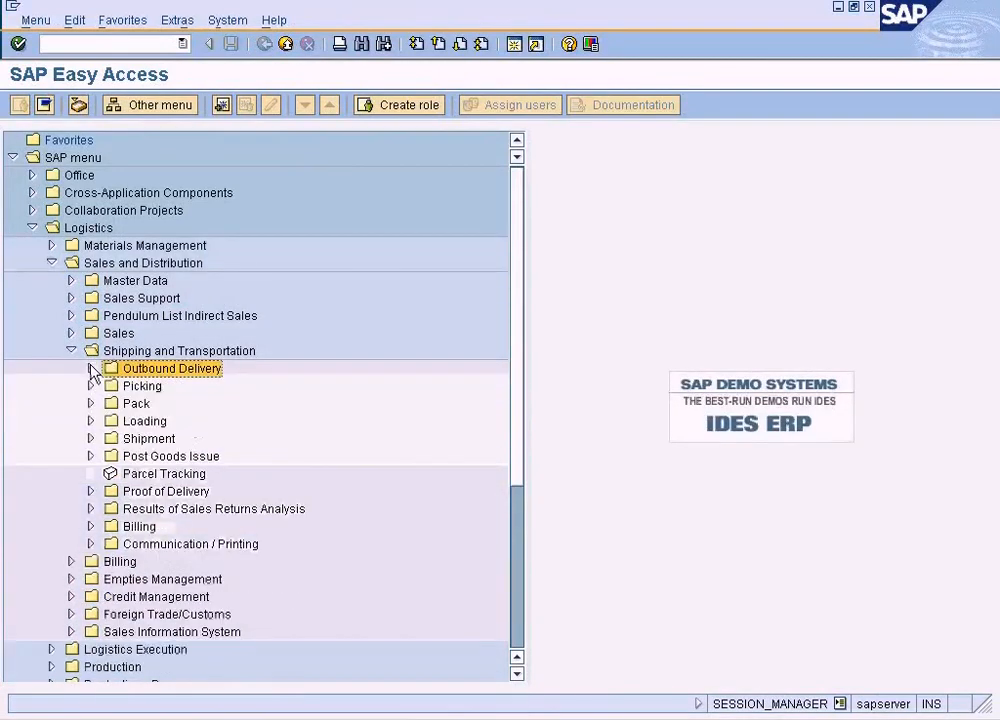
- Switch to the other SAP Easy Access session, collapse Accounts Receivable, and start transaction VF01
click(261, 705)
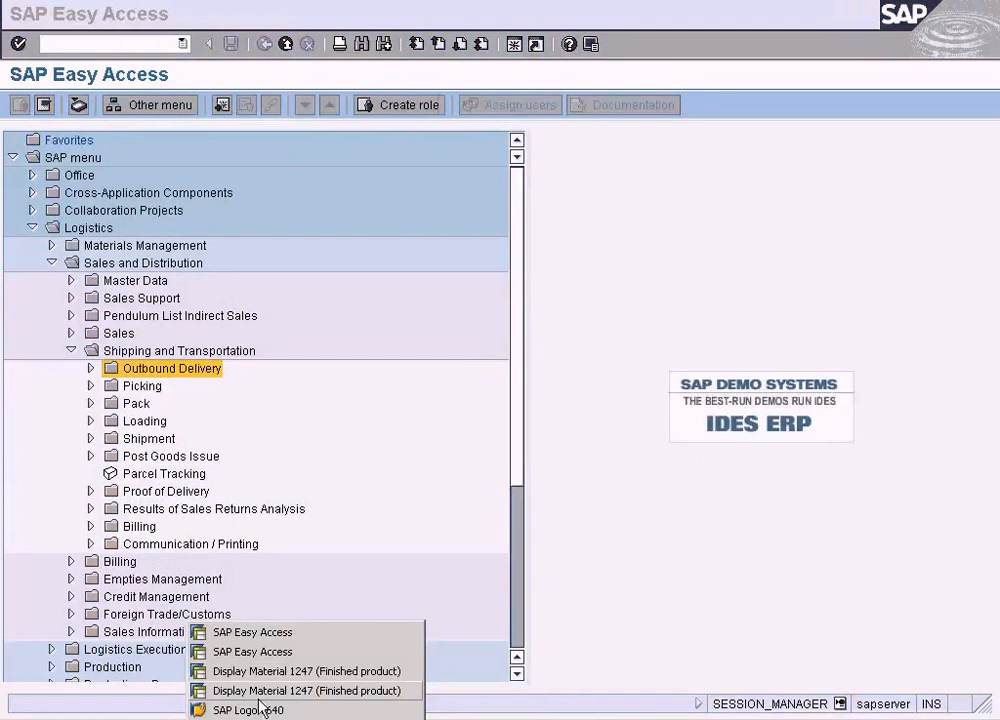
click(263, 651)
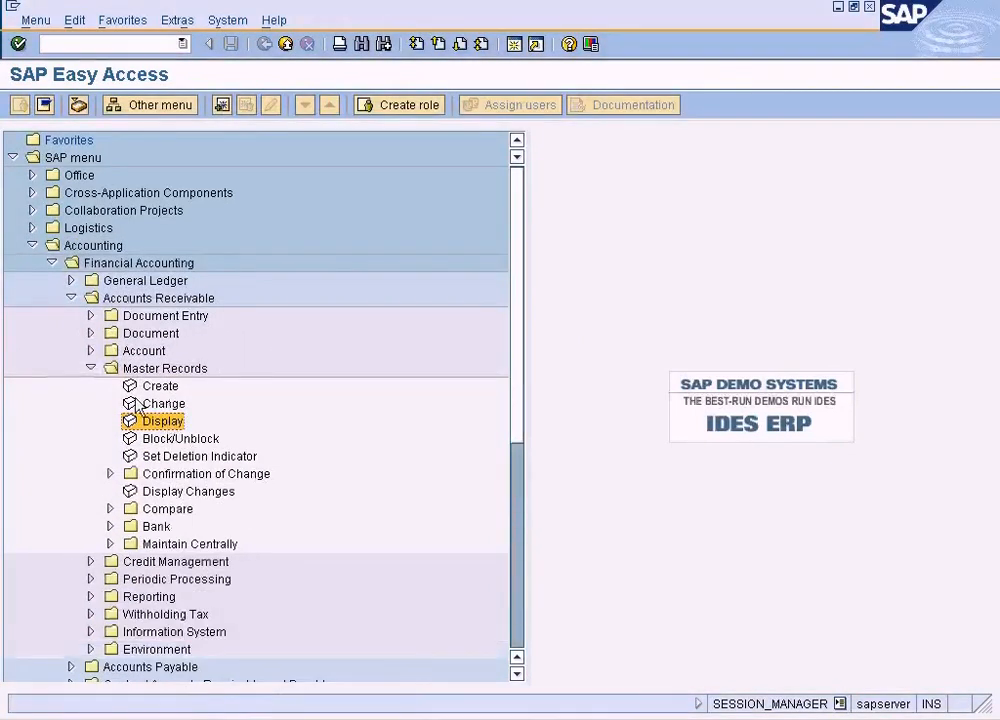
click(91, 368)
click(70, 298)
click(124, 41)
text(vf0)
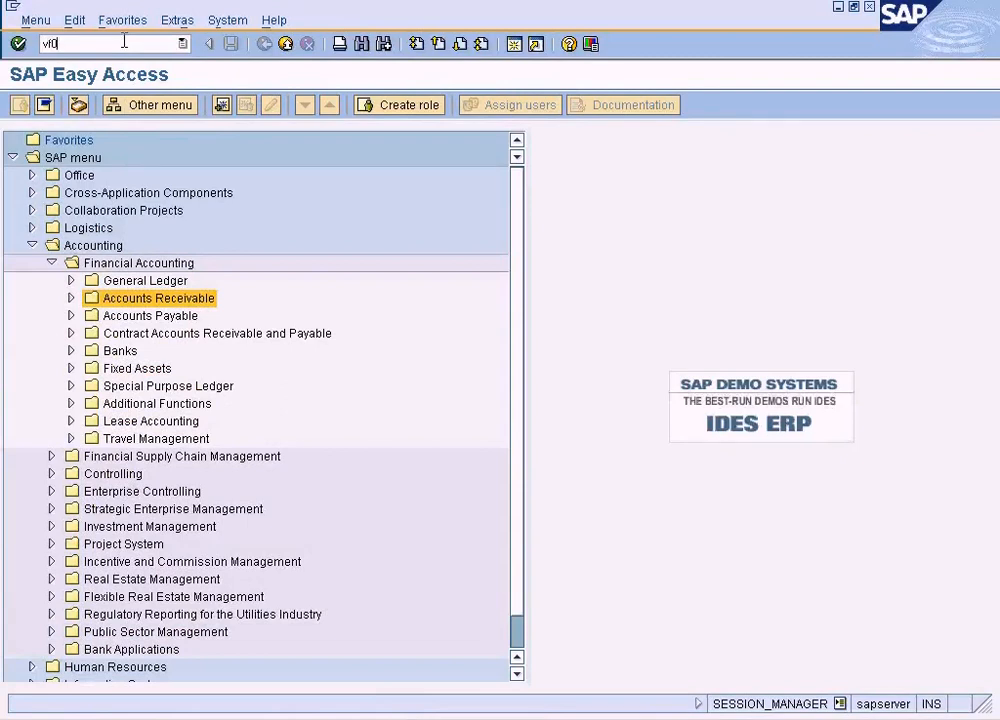
text(1)
key(Return)
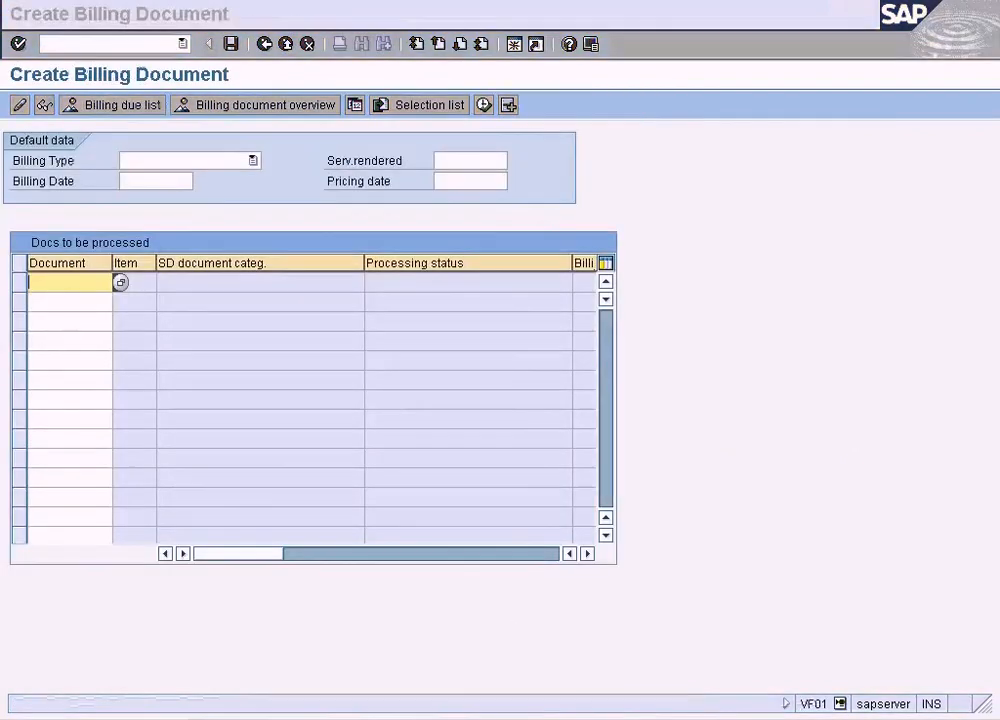
- Try to create the intercompany billing document from the delivery number noted in Notepad
key(alt+Tab)
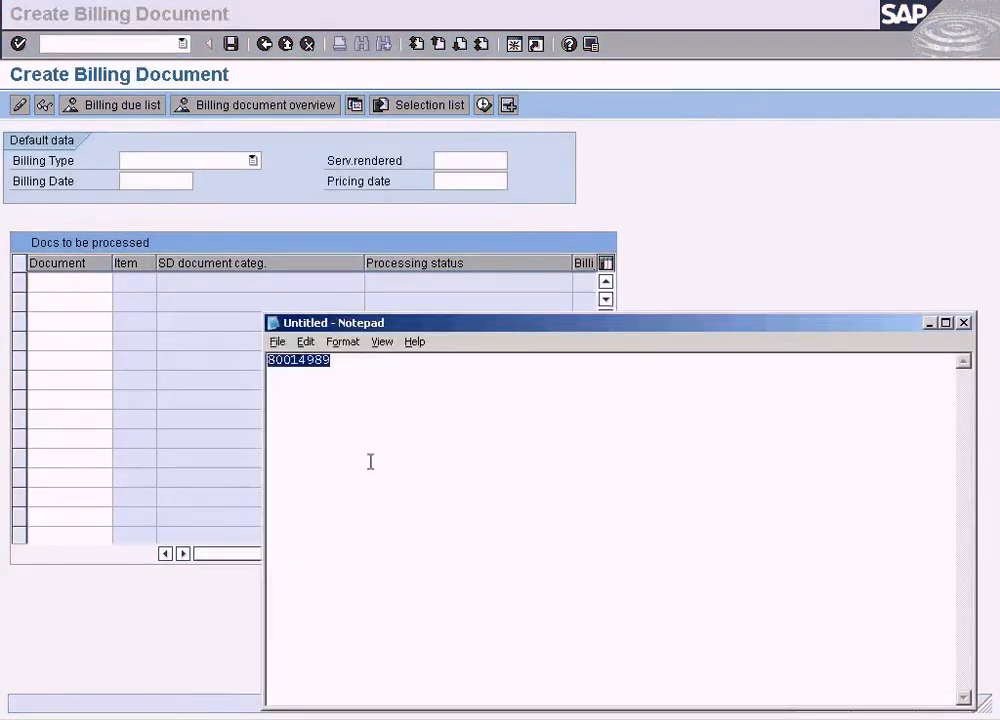
key(alt+Tab)
click(107, 281)
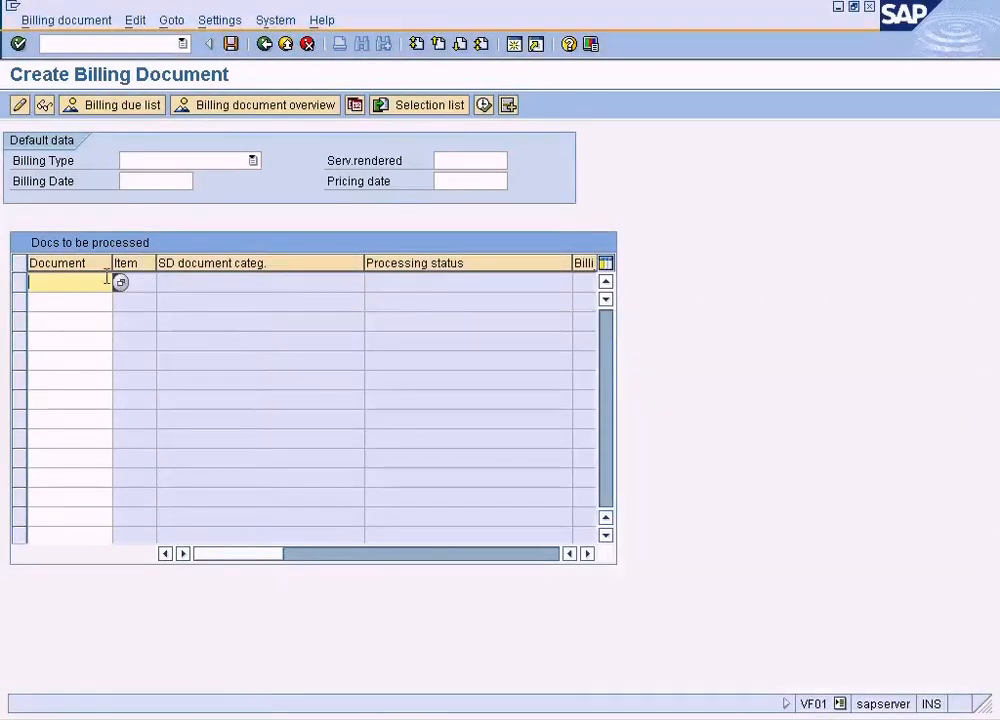
text(80014989)
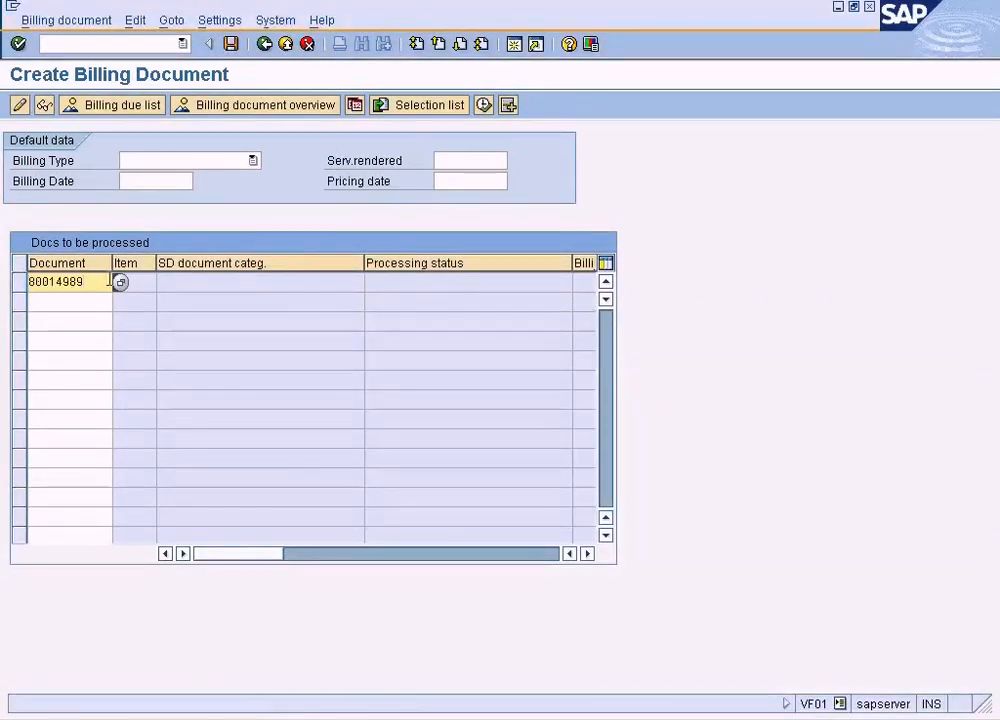
key(Return)
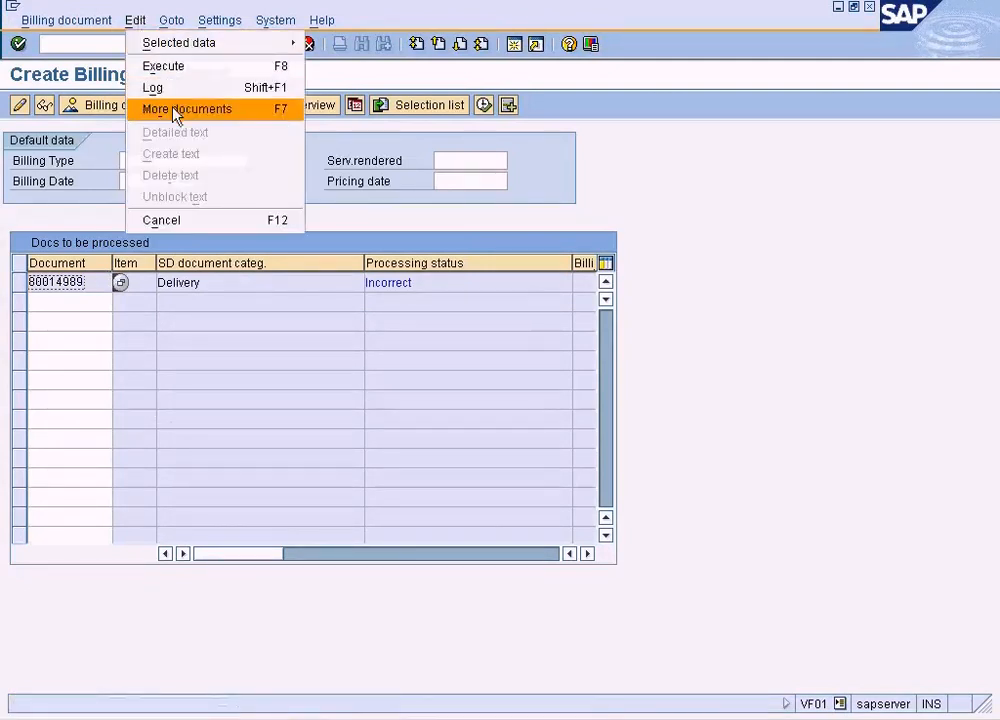
- Open the billing log, examine the error's technical data, and return to the billing creation screen
click(170, 88)
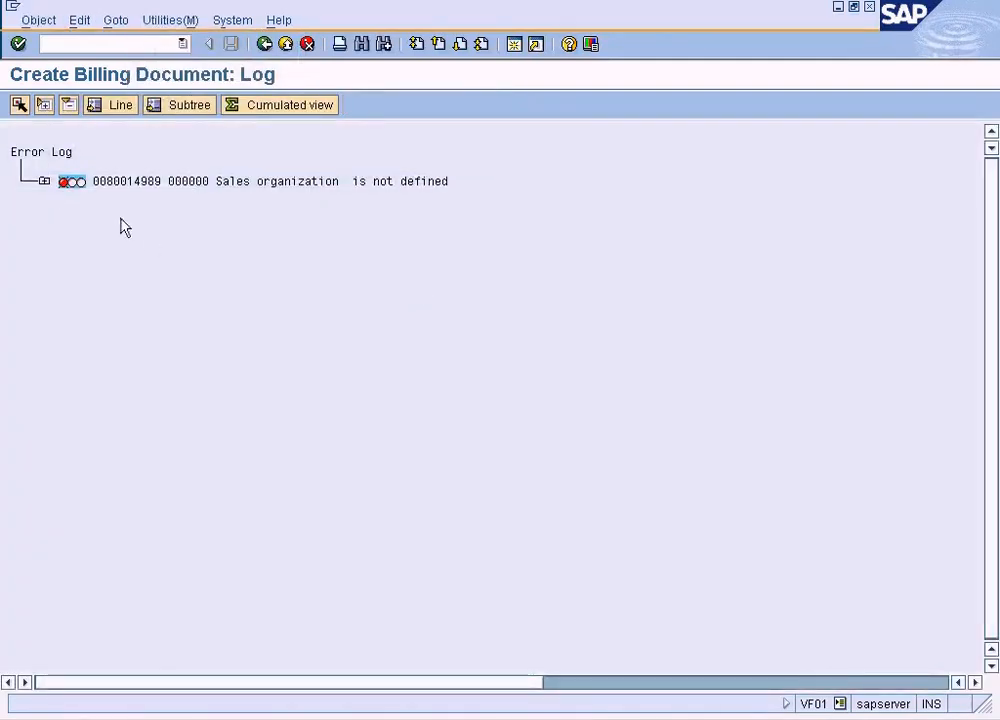
click(44, 182)
click(72, 212)
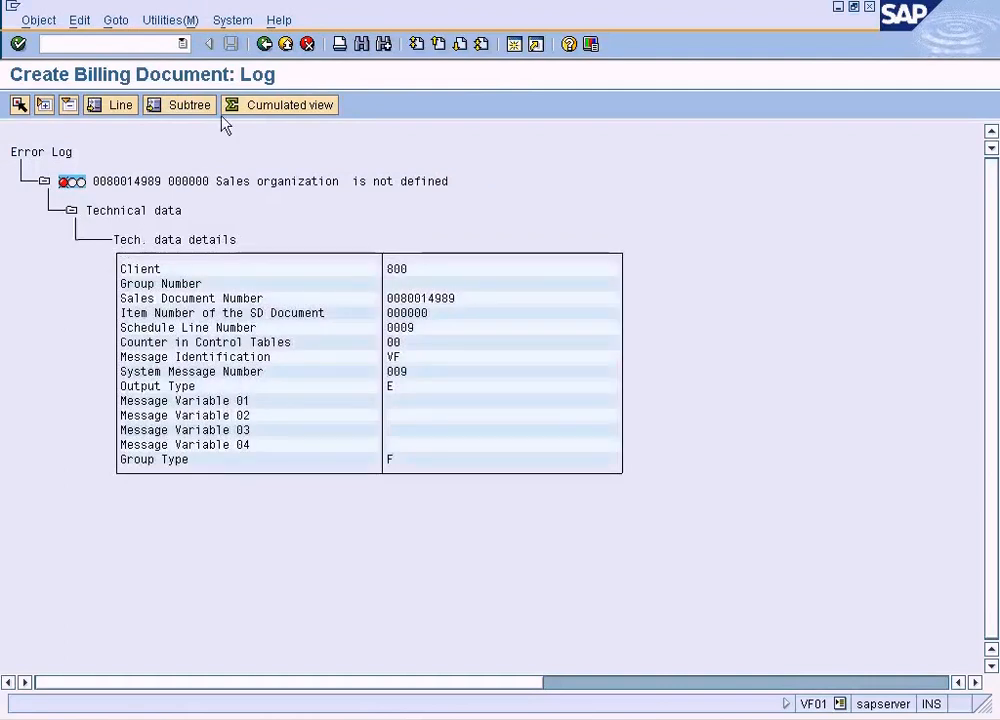
click(264, 44)
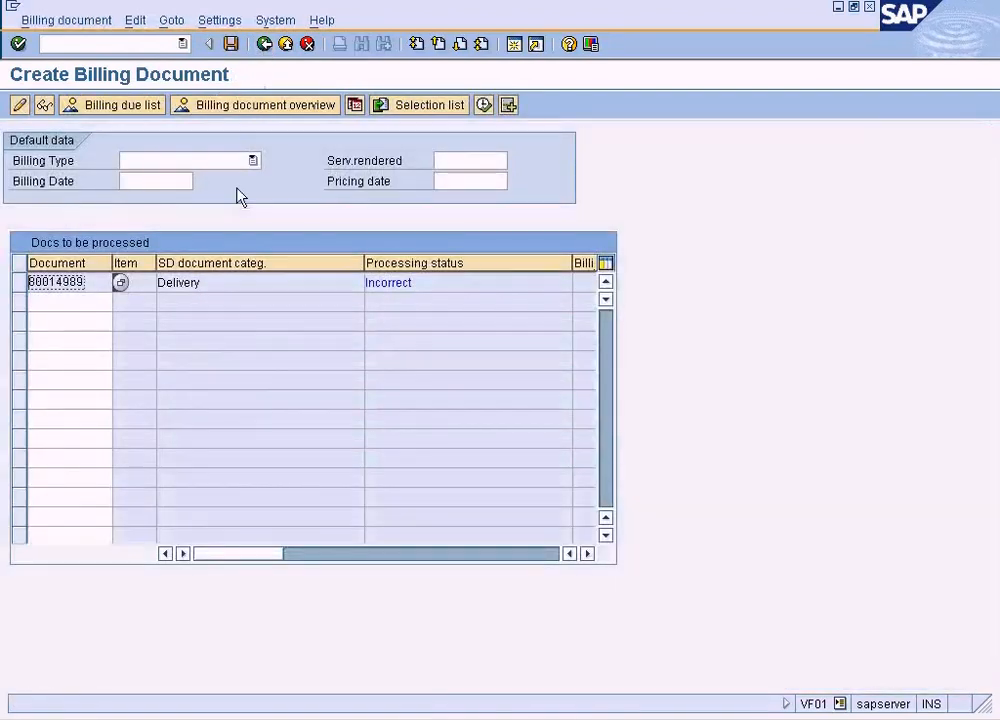
- Recheck the delivery number in Notepad and exit VF01 back to SAP Easy Access
click(534, 718)
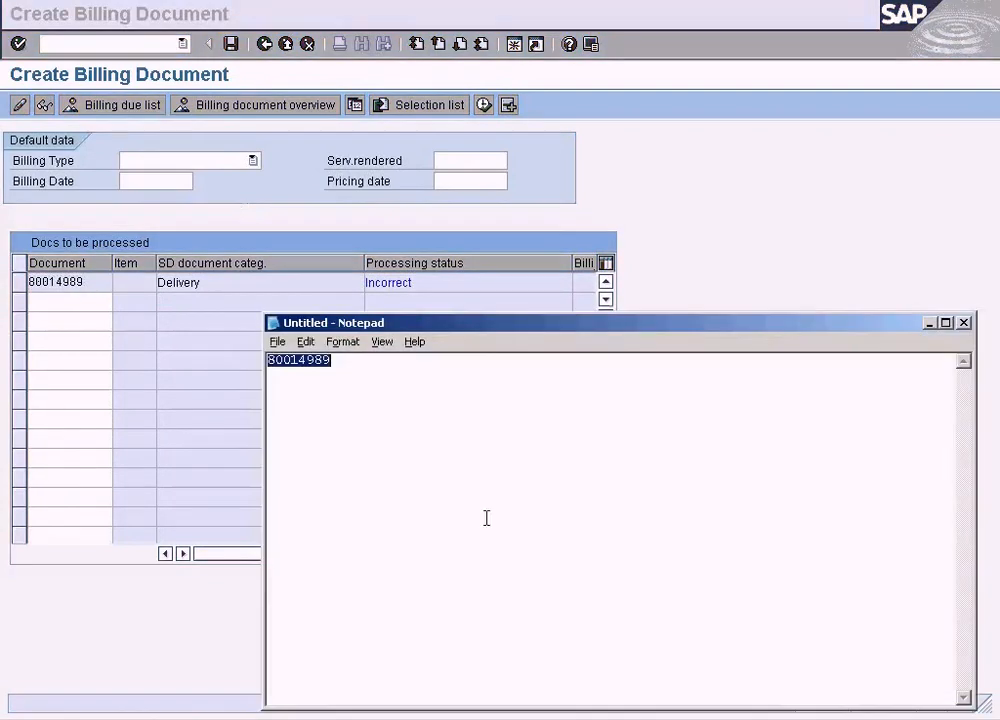
click(737, 230)
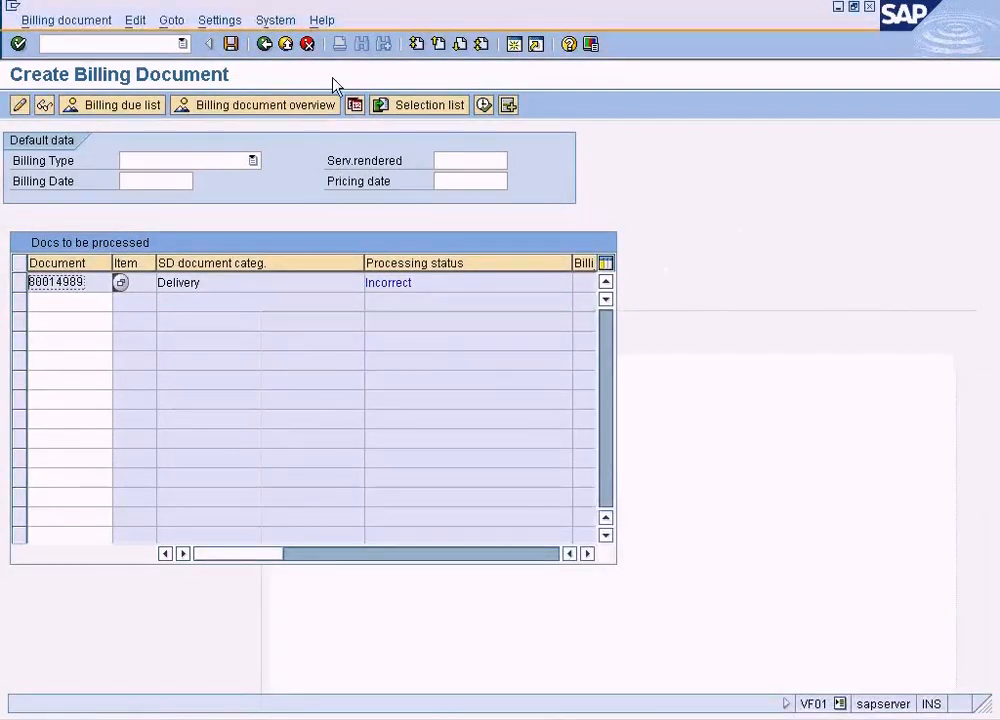
click(265, 45)
- Try to display the outbound delivery with transaction VL03 and return to SAP Easy Access
click(157, 43)
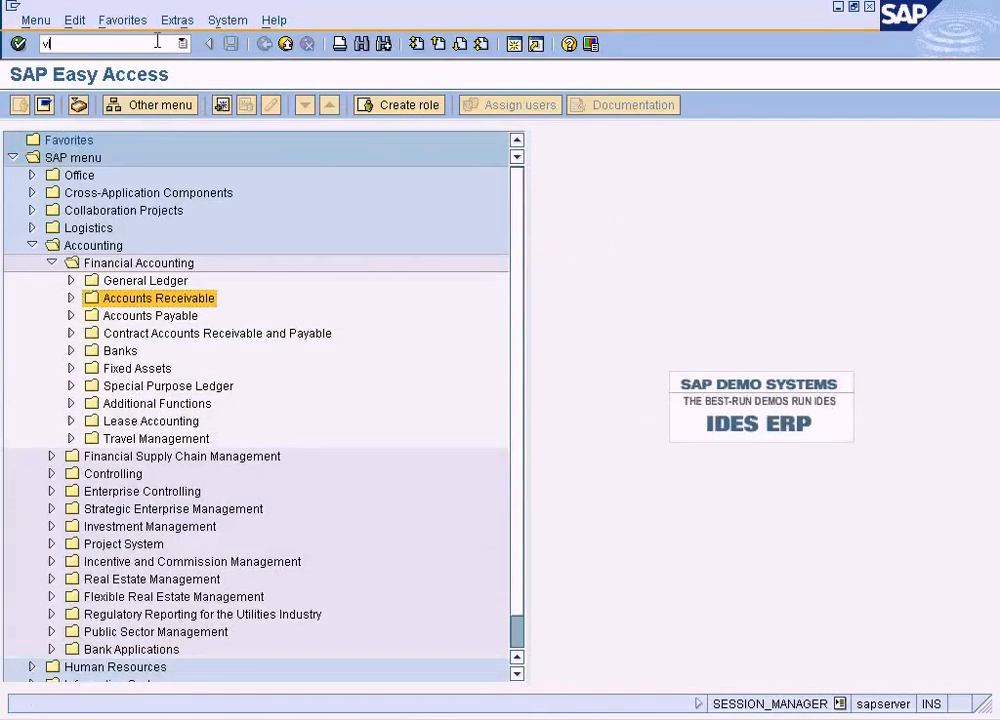
text(vl03)
key(Return)
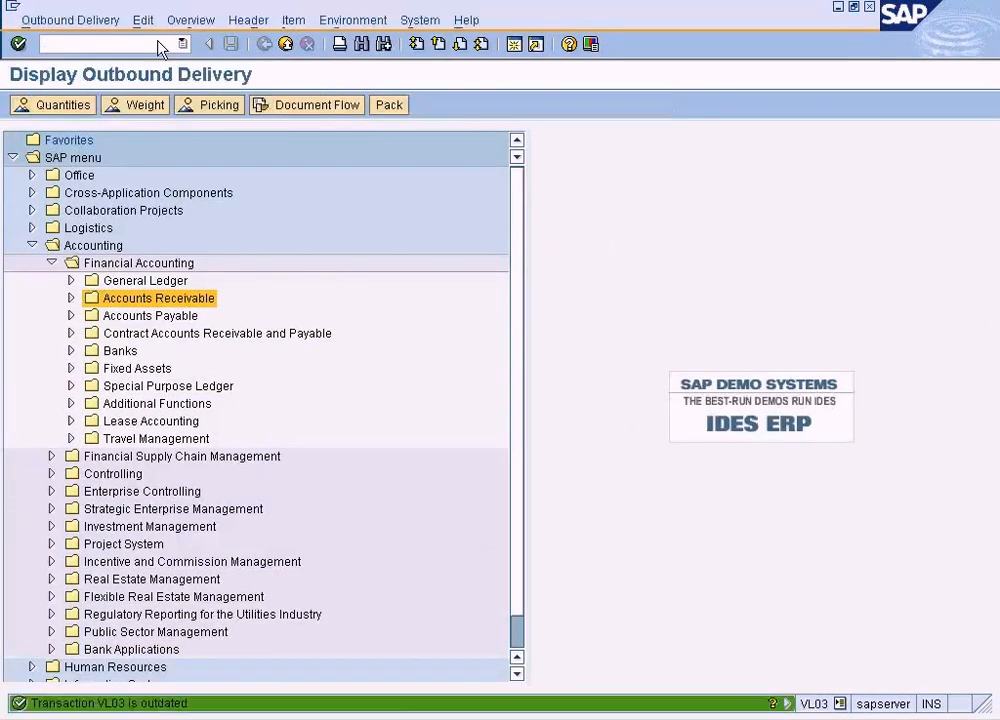
click(265, 44)
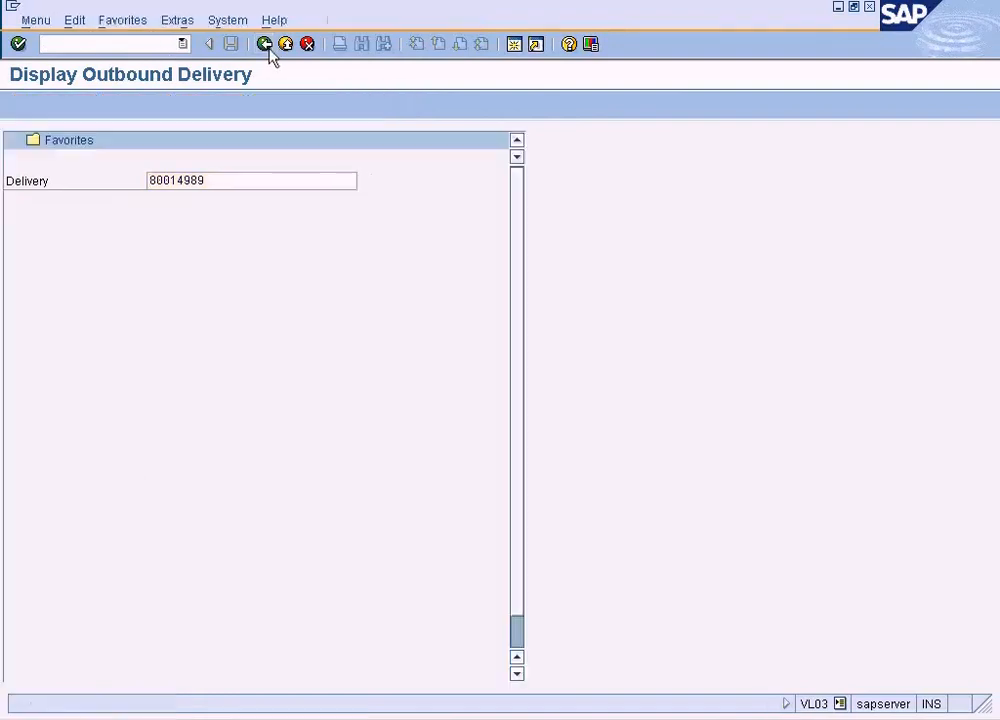
- Display the prefilled outbound delivery with transaction VL03N
click(149, 42)
text(vl0)
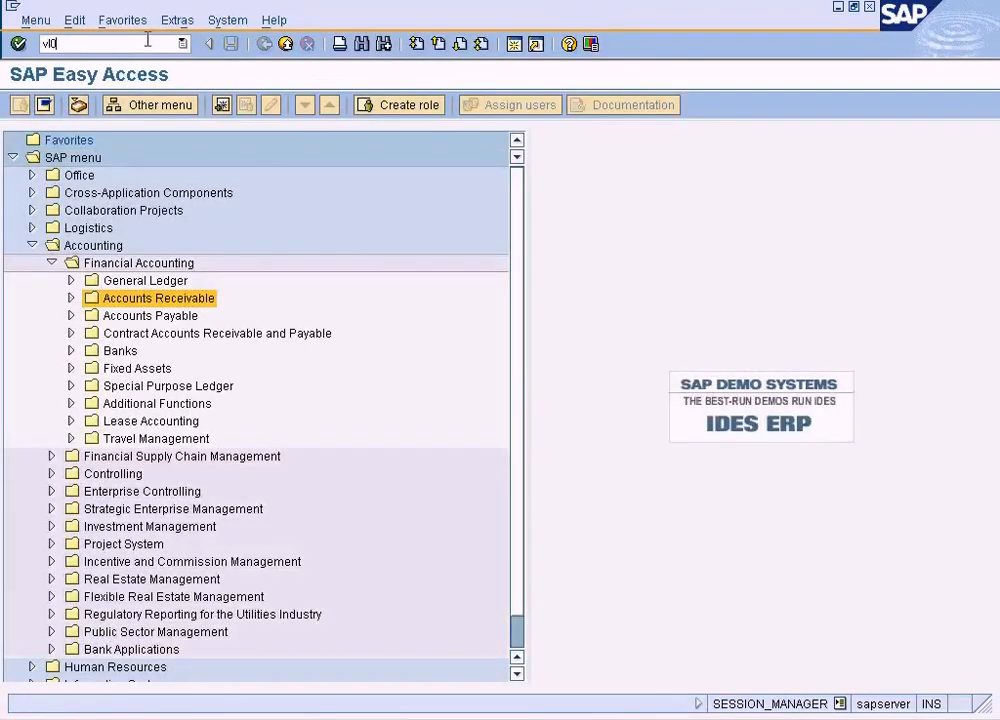
text(3n)
key(Return)
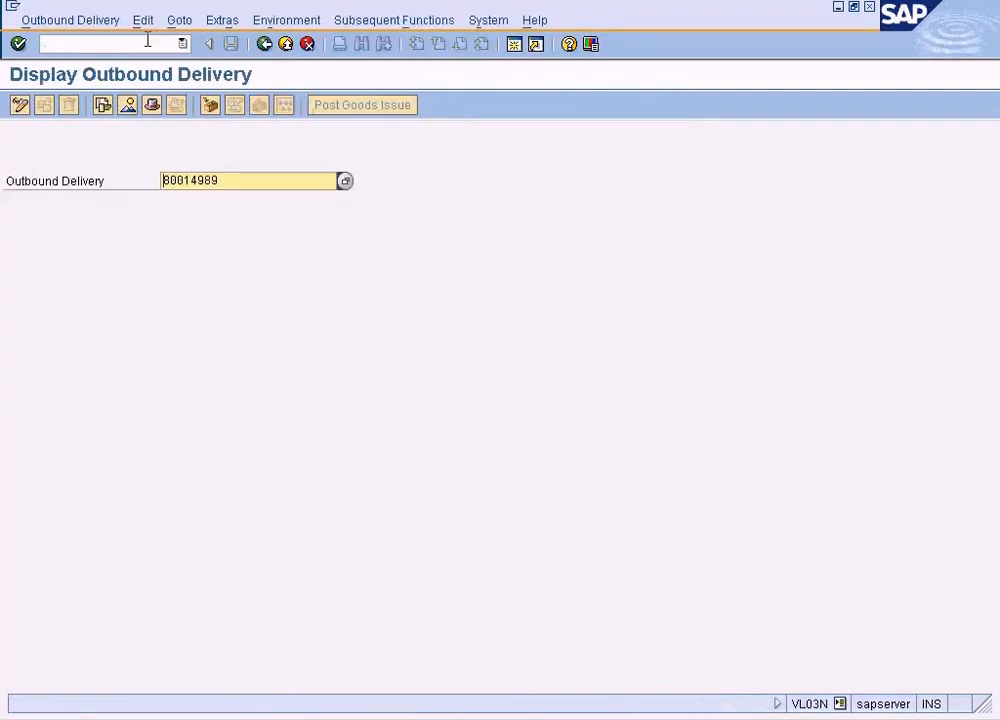
key(Return)
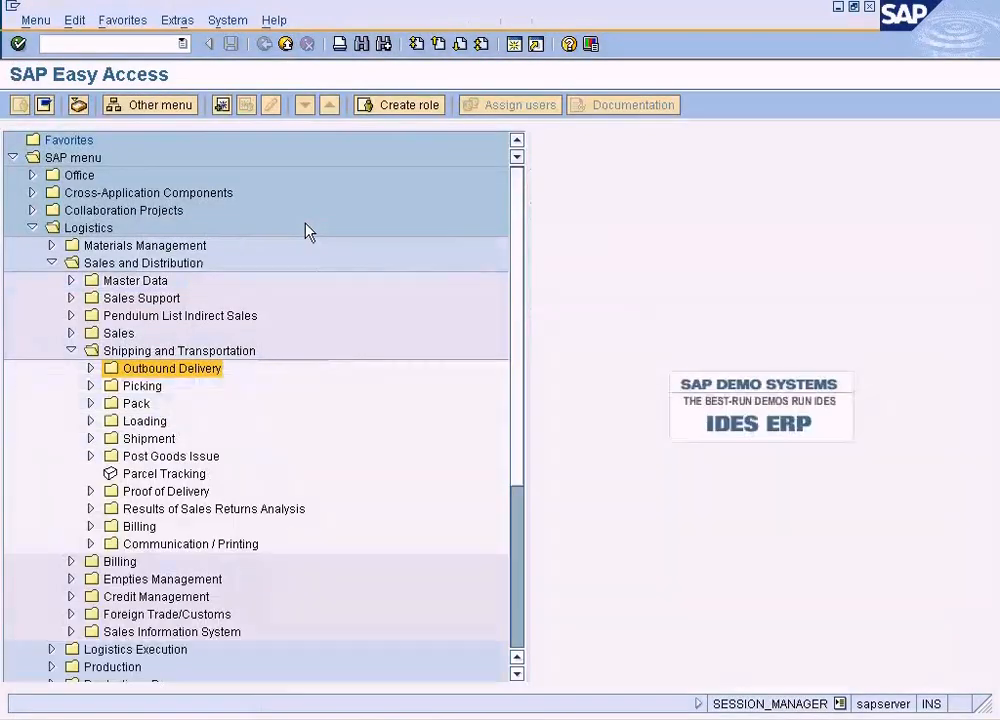
- Try to create a billing document for the same delivery number with transaction VF01
click(130, 45)
text(vf01)
key(Return)
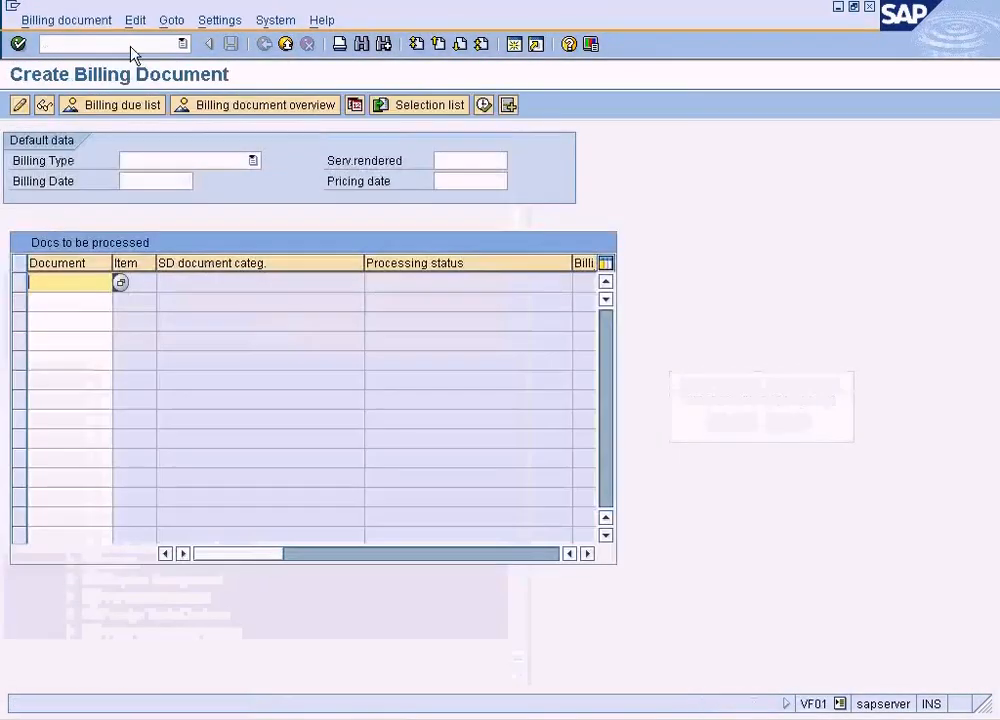
text(80014989)
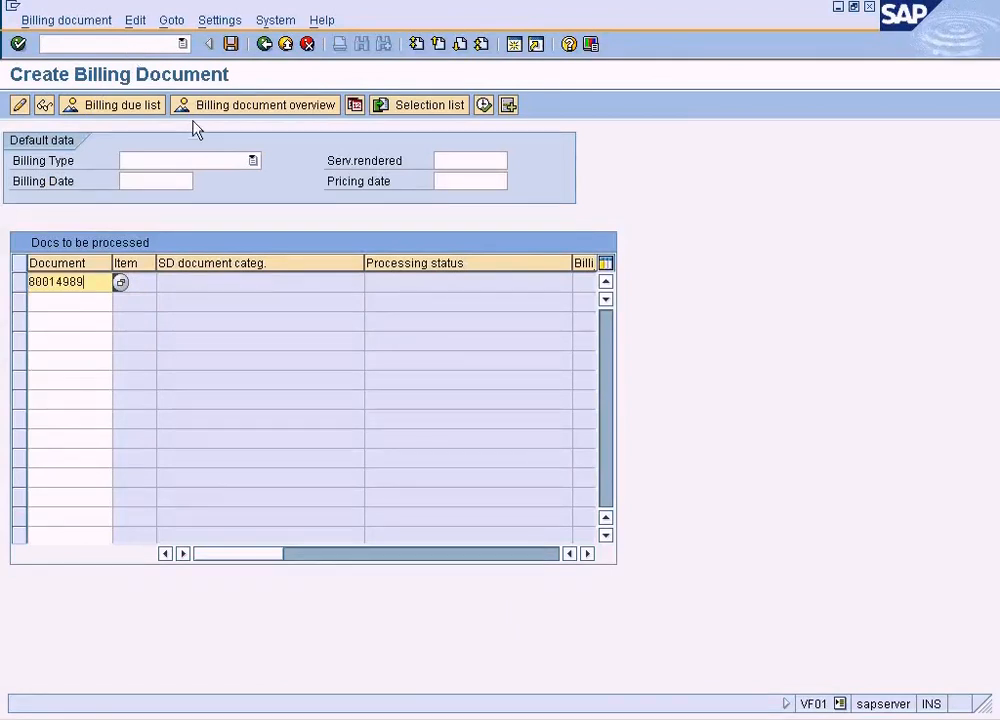
key(Return)
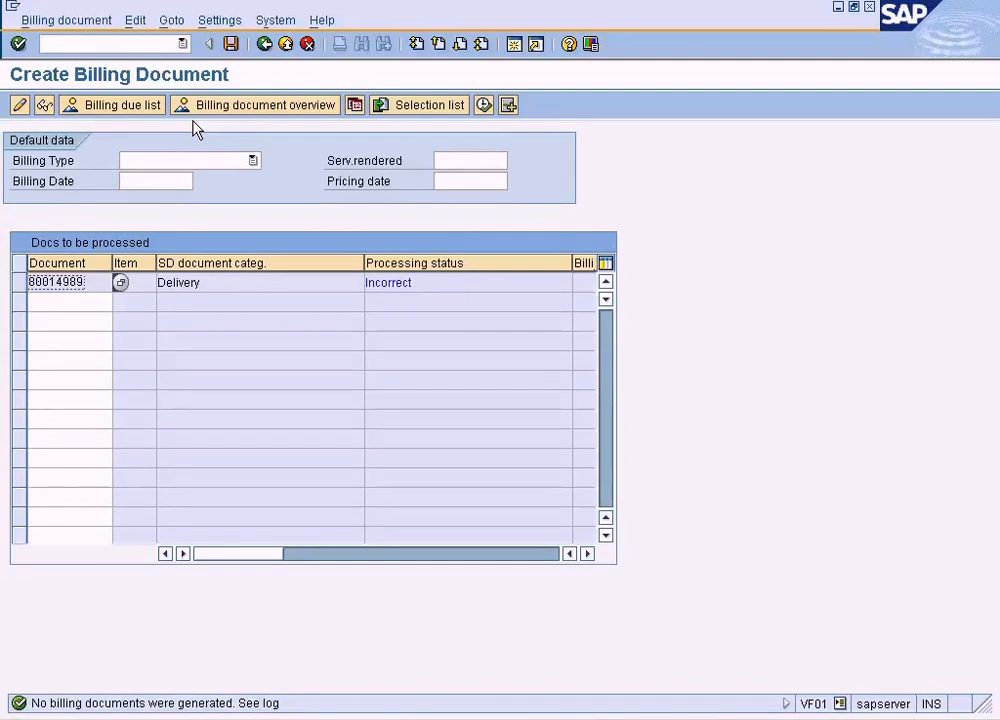
- Examine the billing log's error entry and its technical data details, and exit billing creation to SAP Easy Access
click(135, 20)
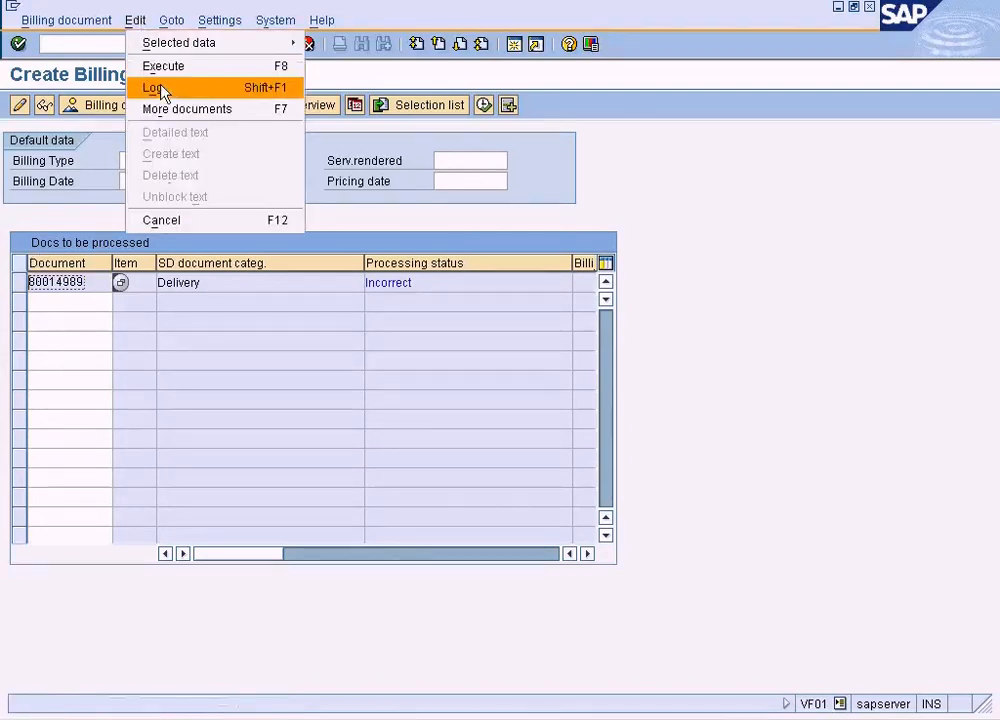
click(160, 92)
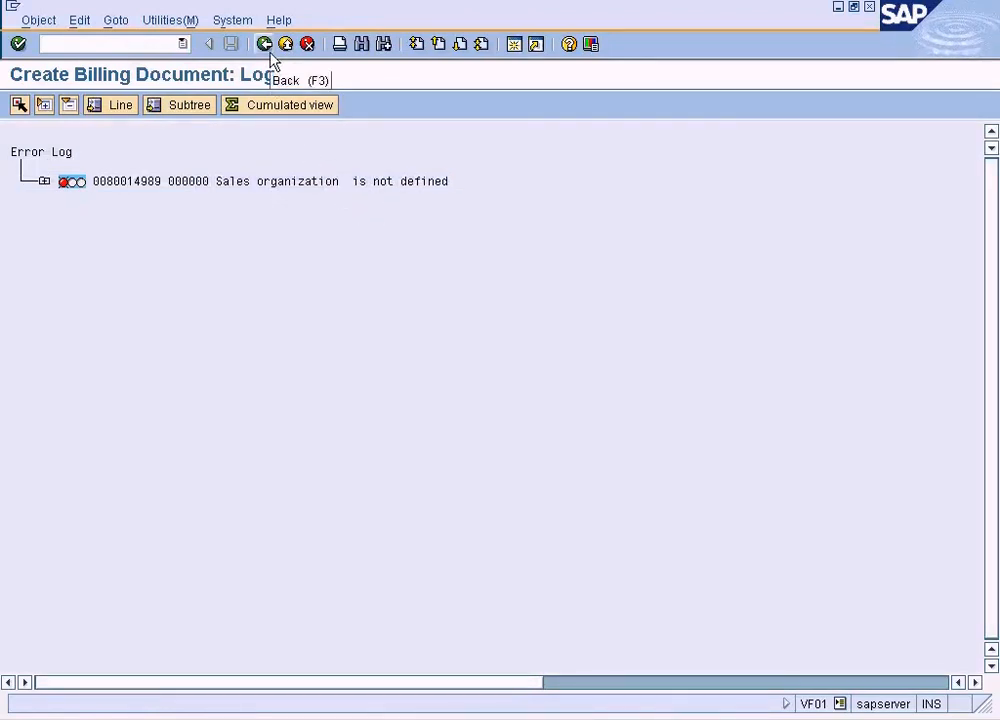
click(44, 182)
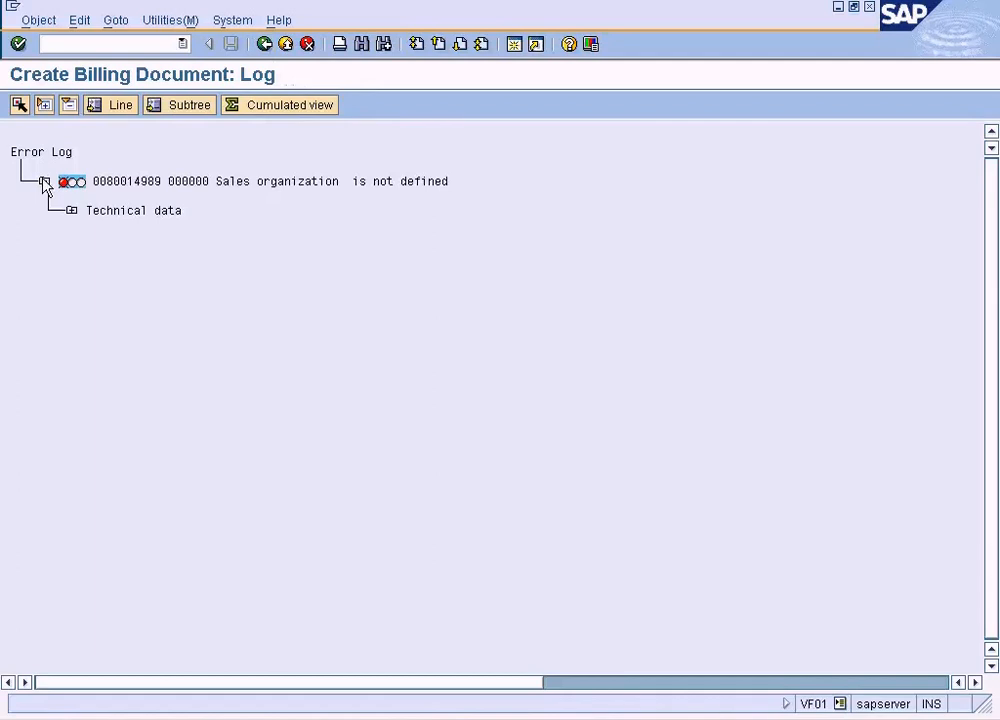
click(71, 211)
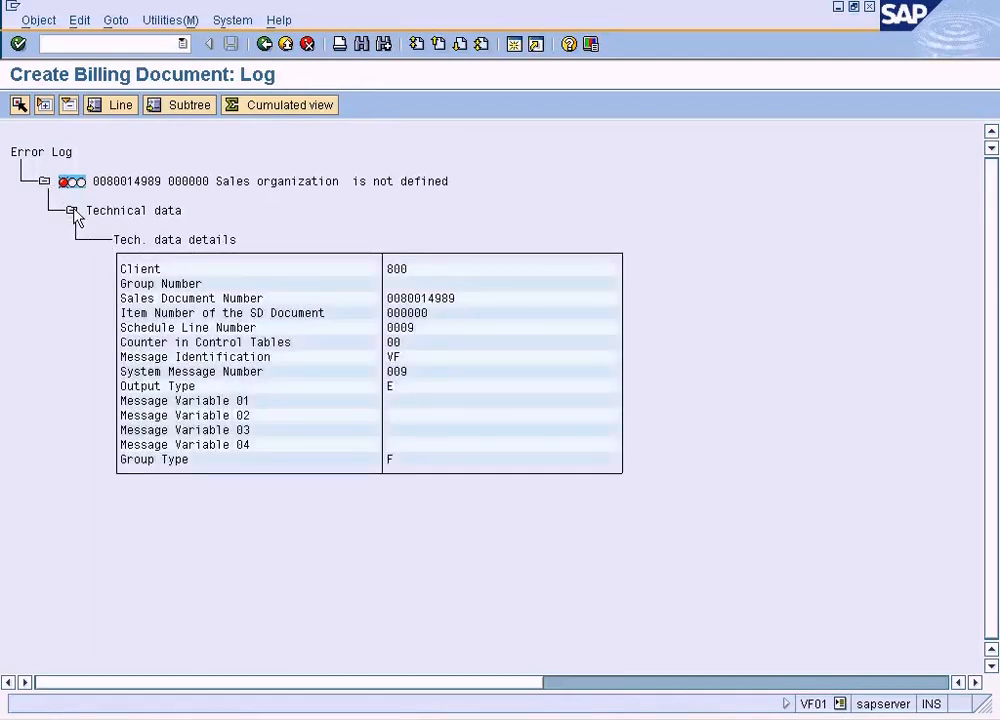
click(264, 44)
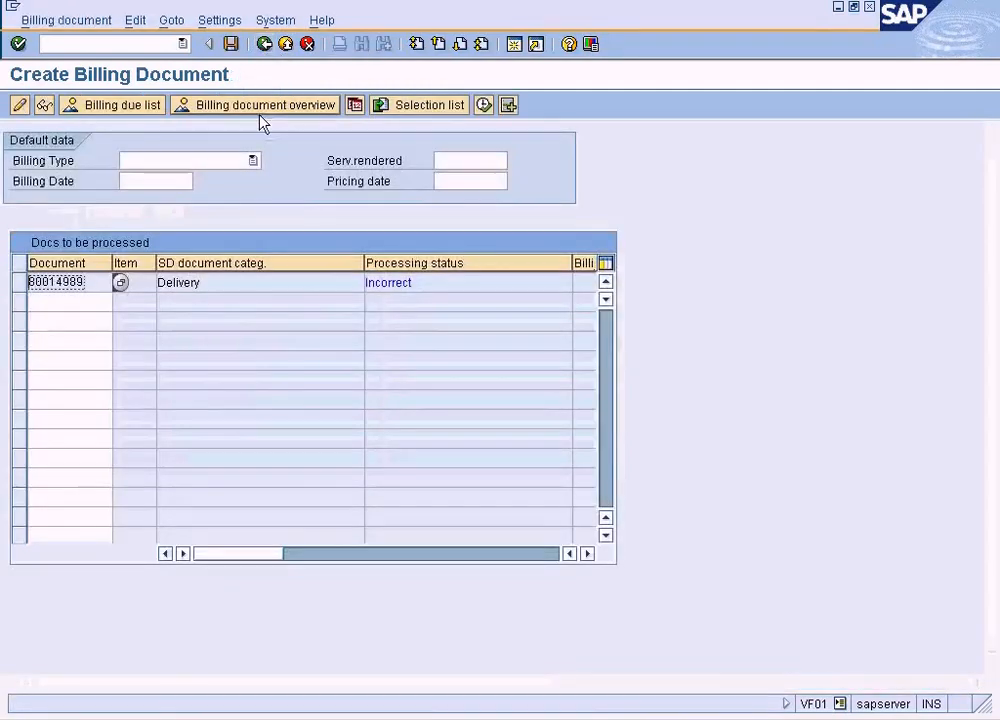
click(185, 283)
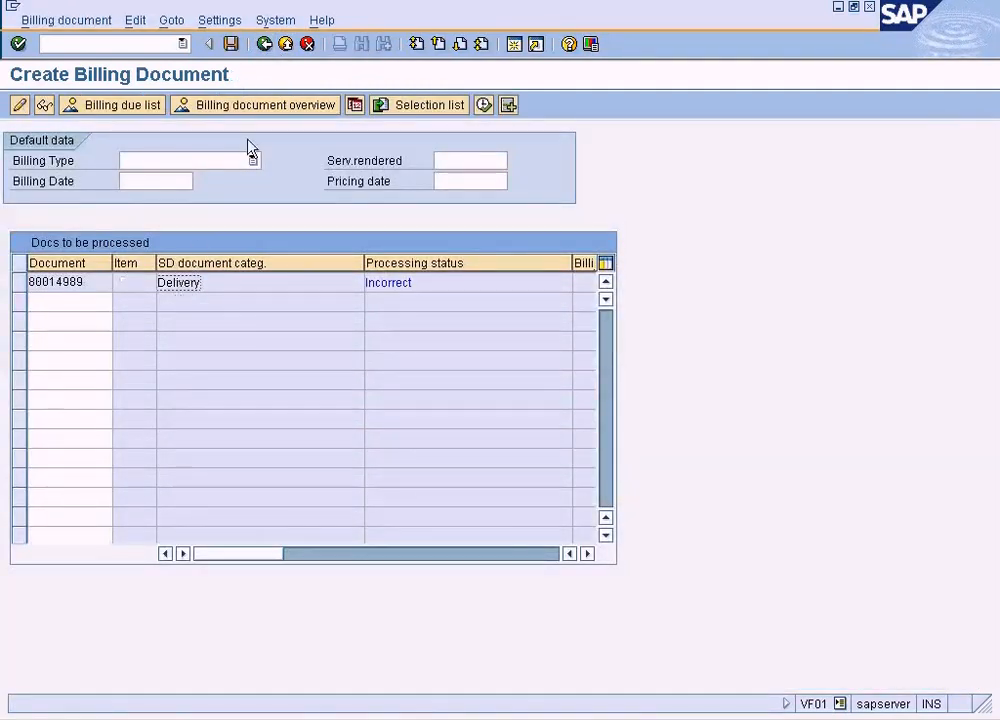
click(264, 44)
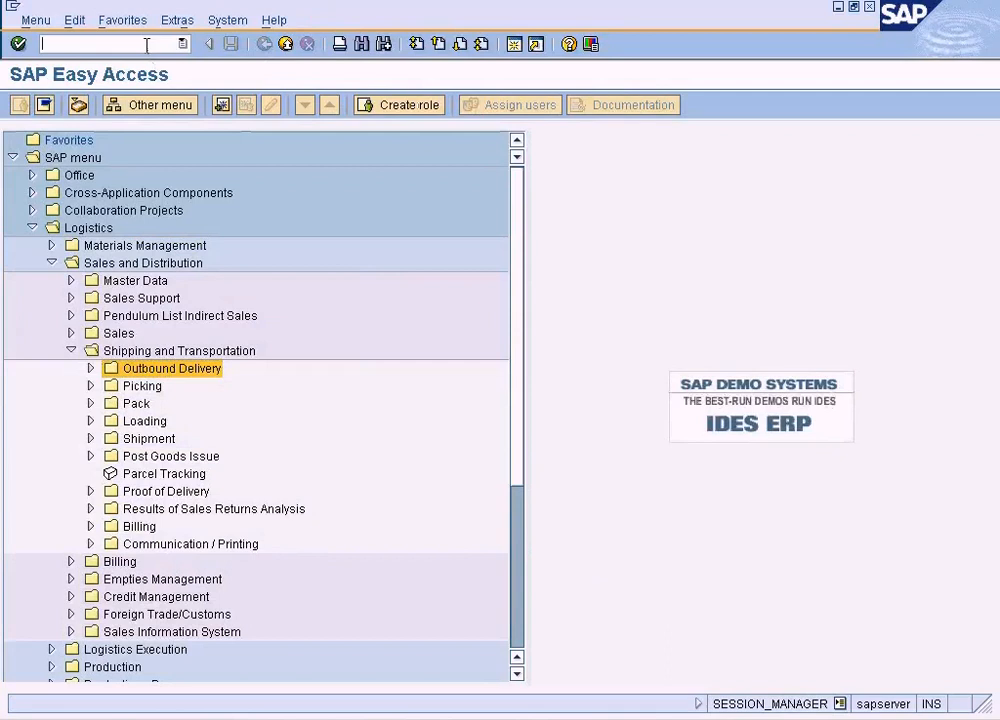
- Reopen VF01 with the same delivery number, view the billing due list selection, and return to billing creation
key(Return)
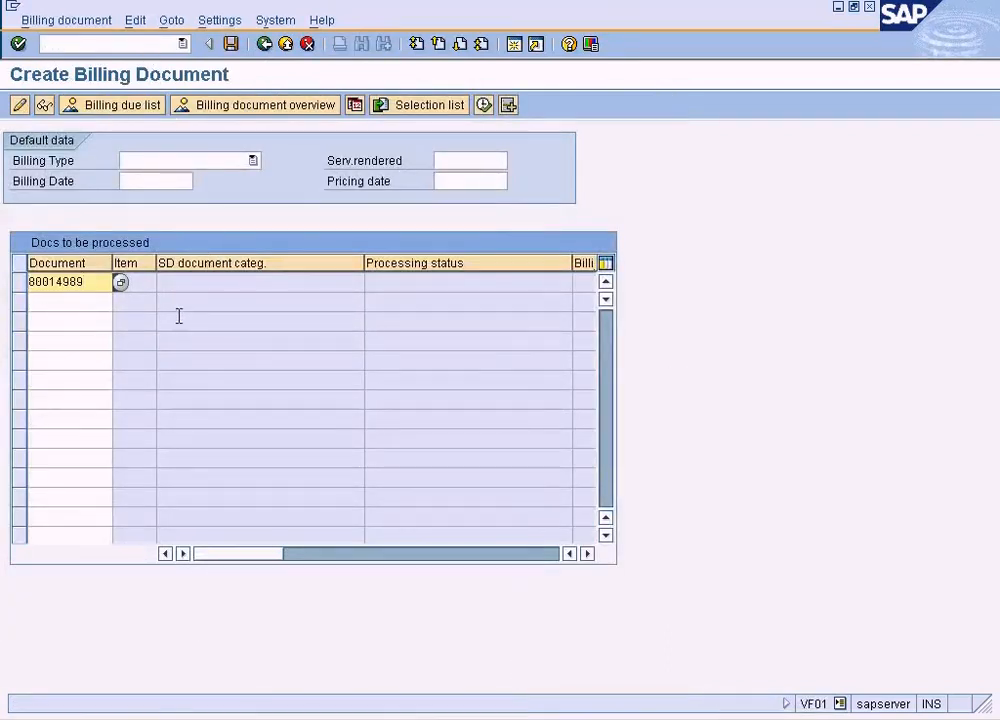
click(100, 282)
click(113, 105)
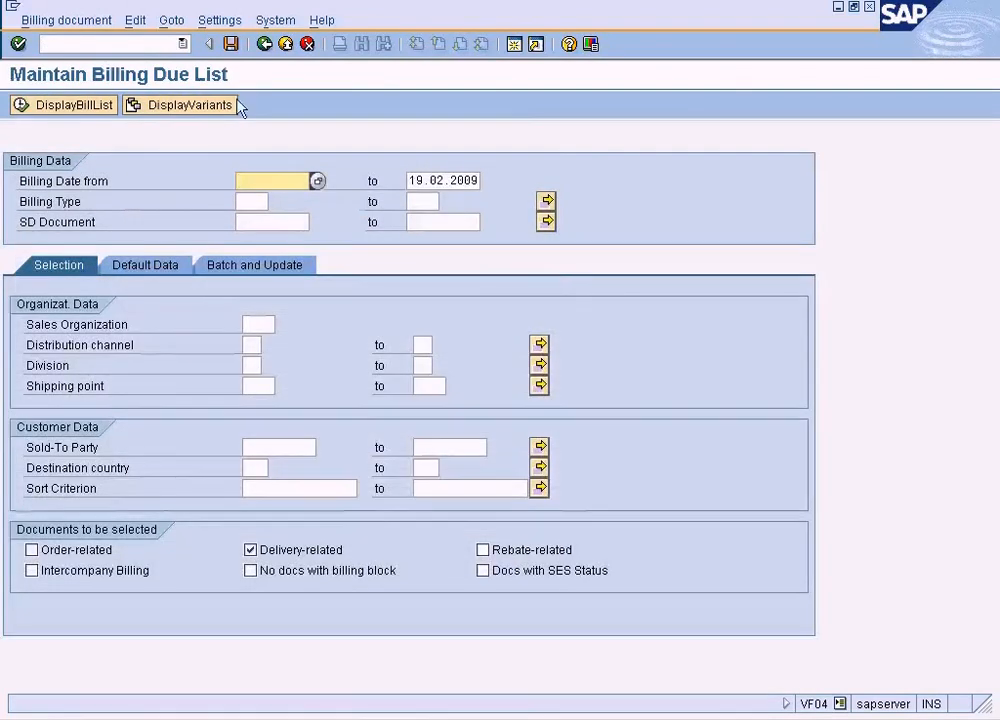
click(265, 44)
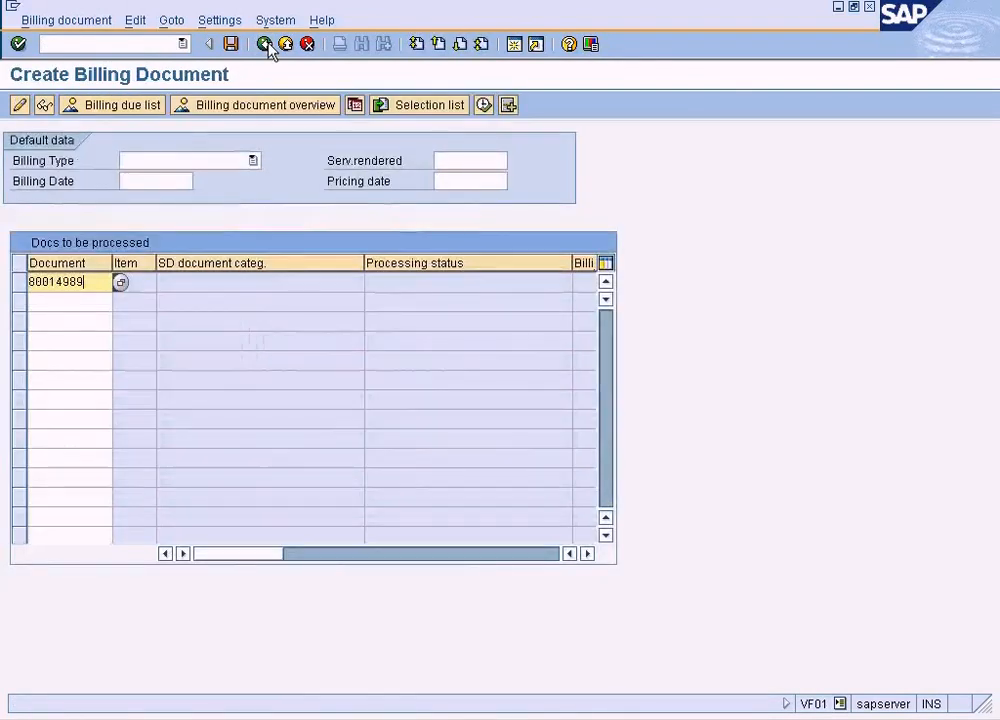